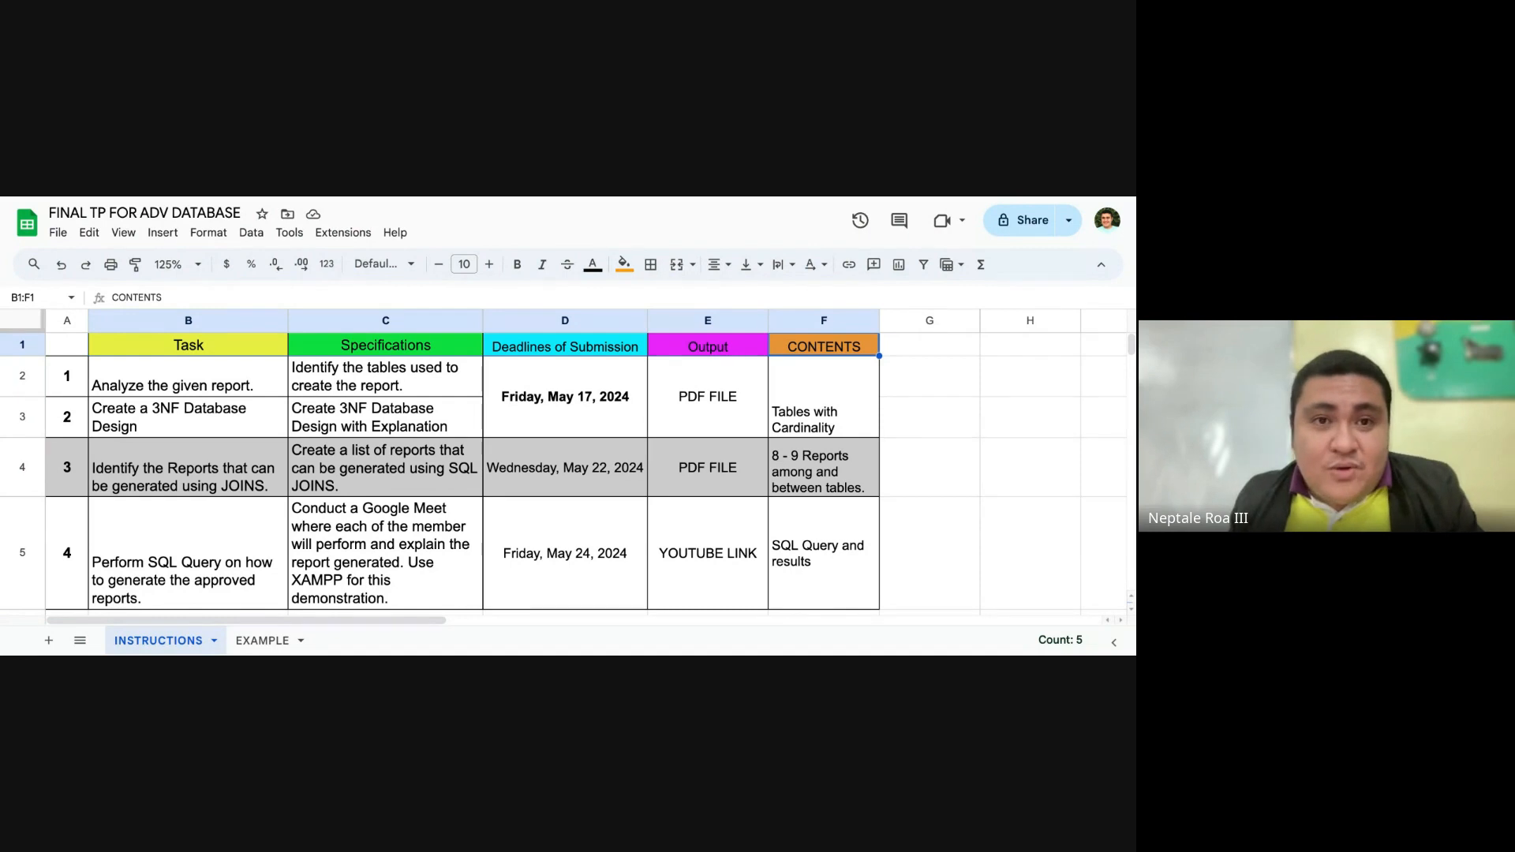
Step: Enter the labels LEADER: in cell C8 and MEMBERS: in cell C9, below the task table
click(1006, 377)
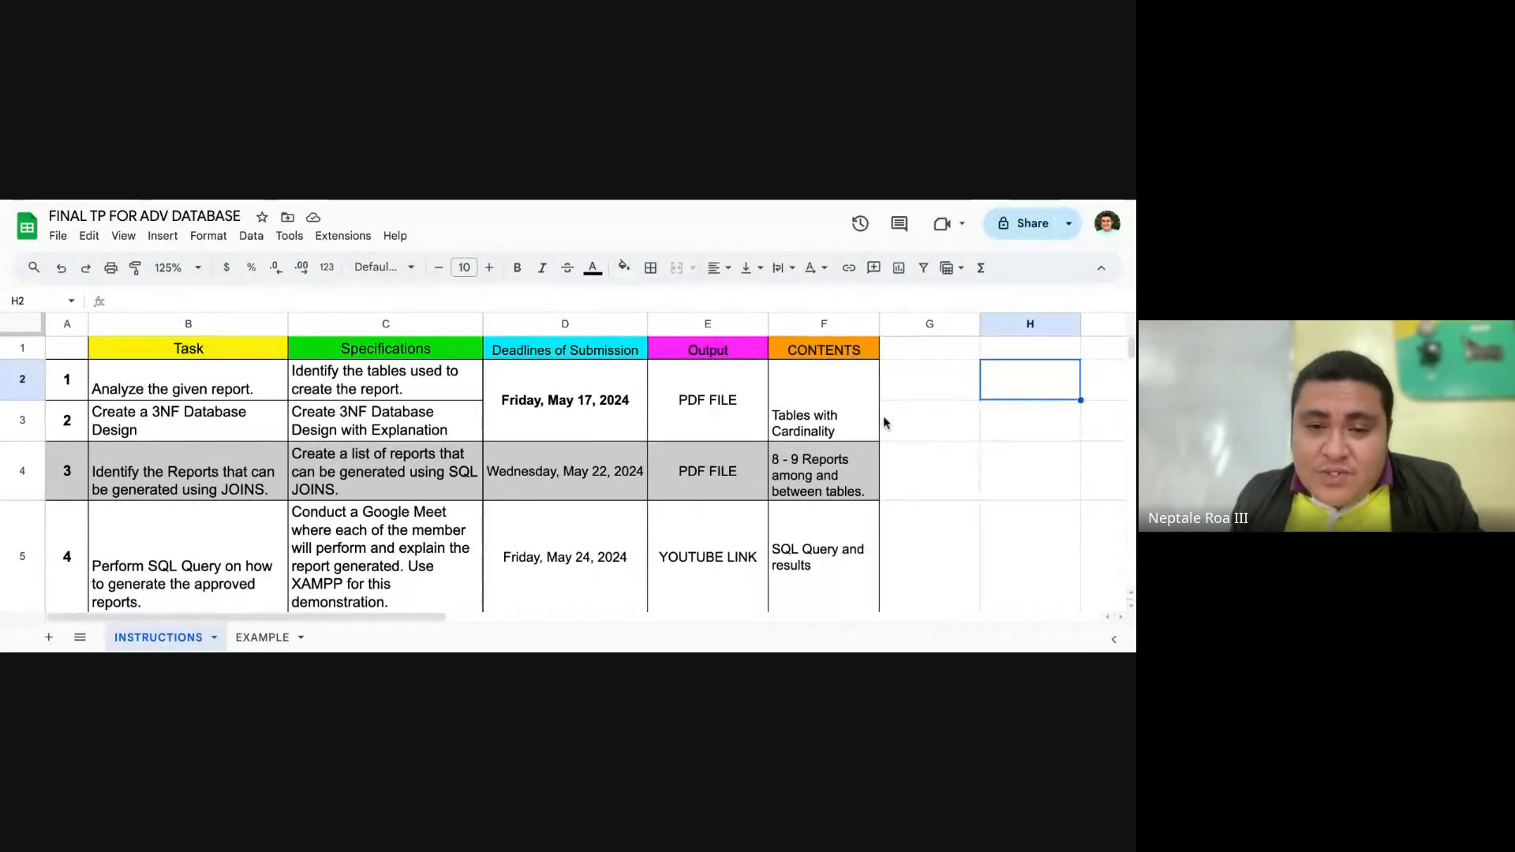
scroll(887, 415, down, 5)
click(464, 377)
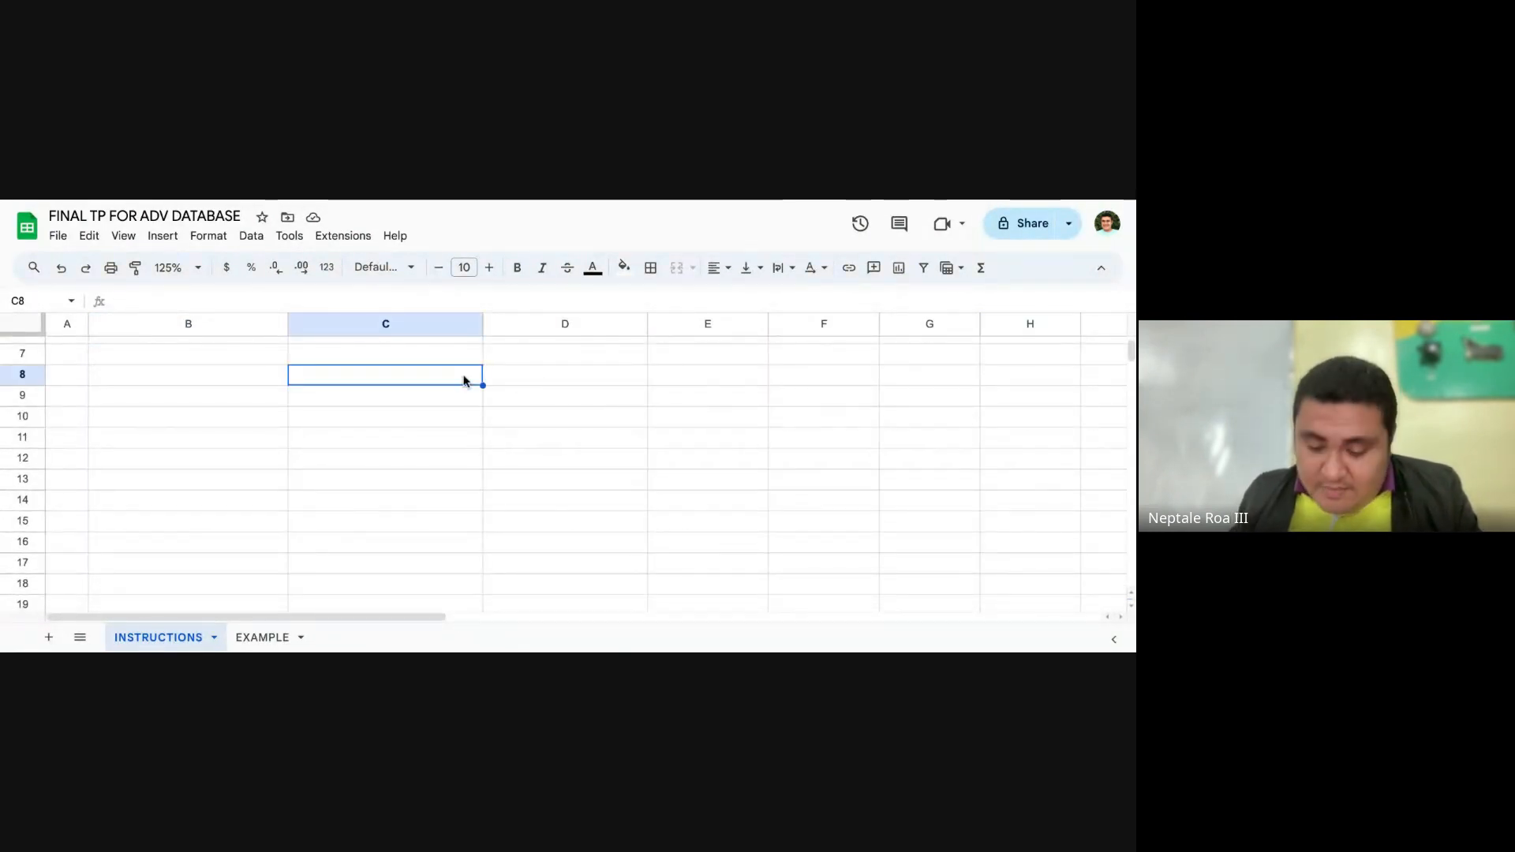
text(LEADER:)
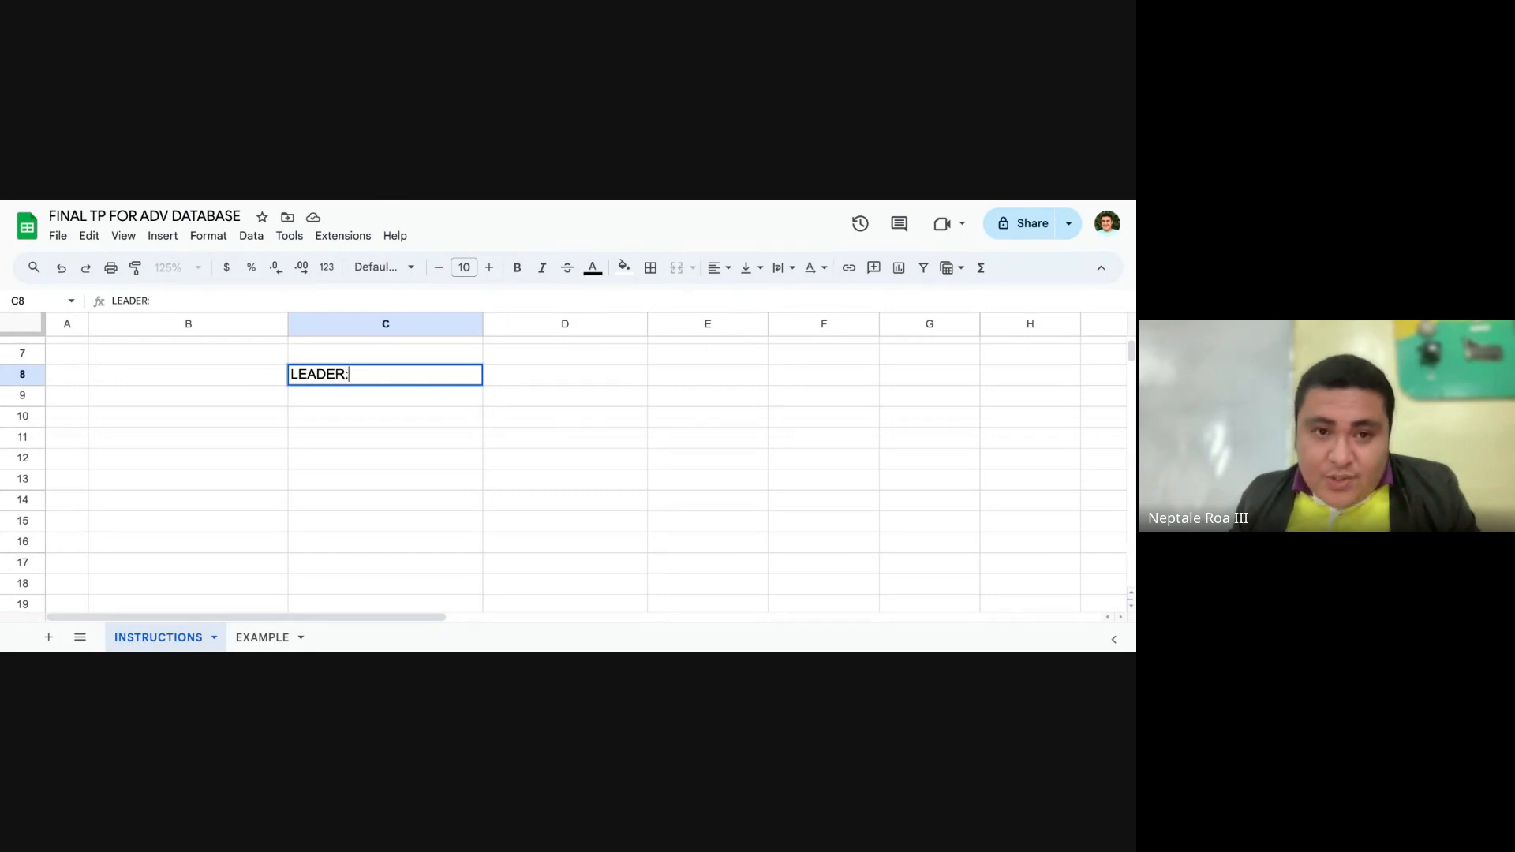
key(Tab)
key(Down)
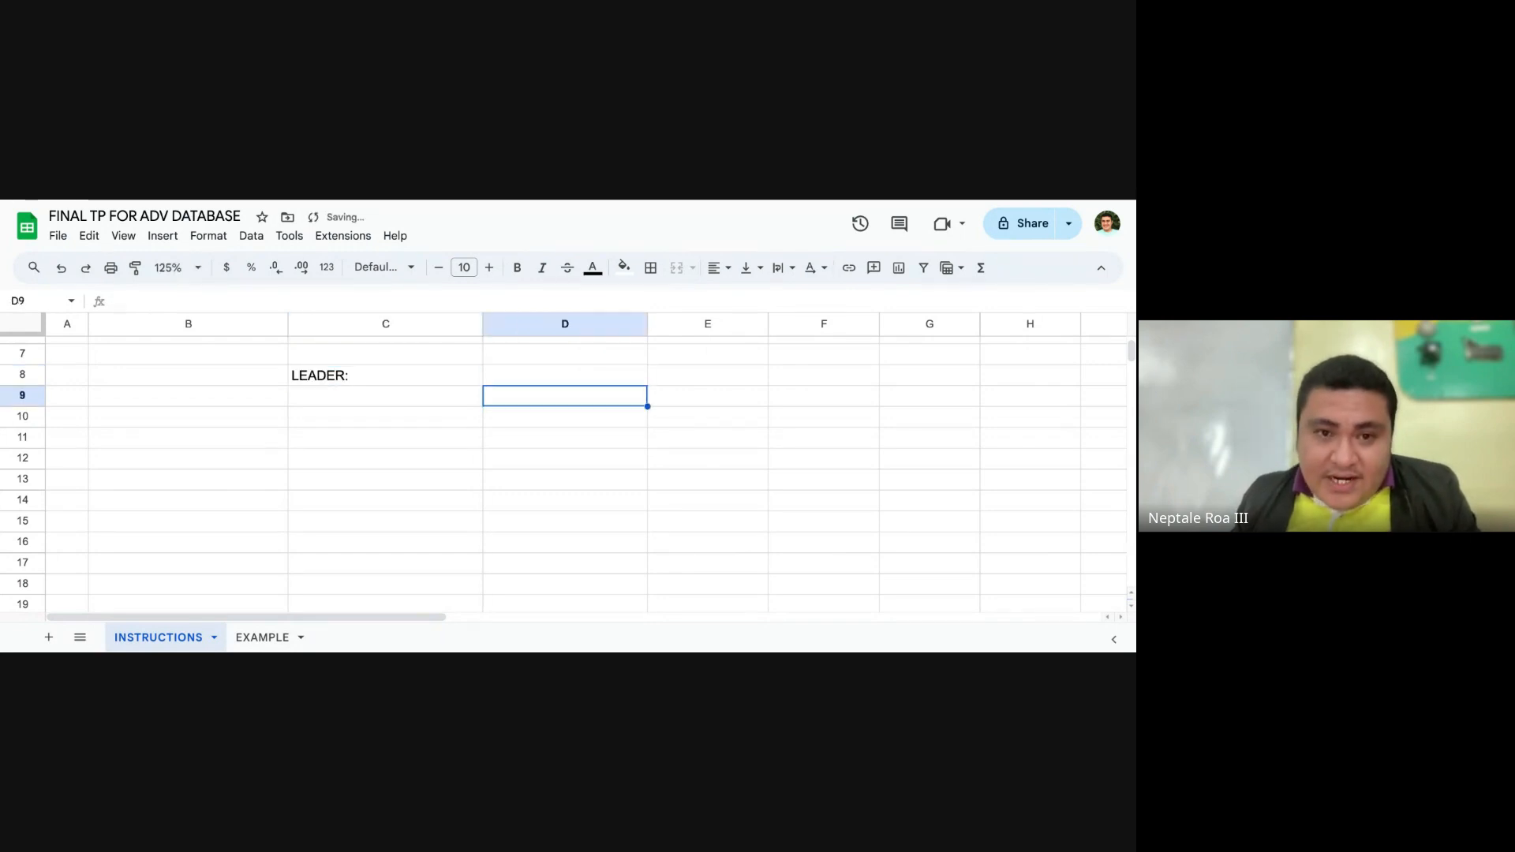
key(Left)
text(MEMBER)
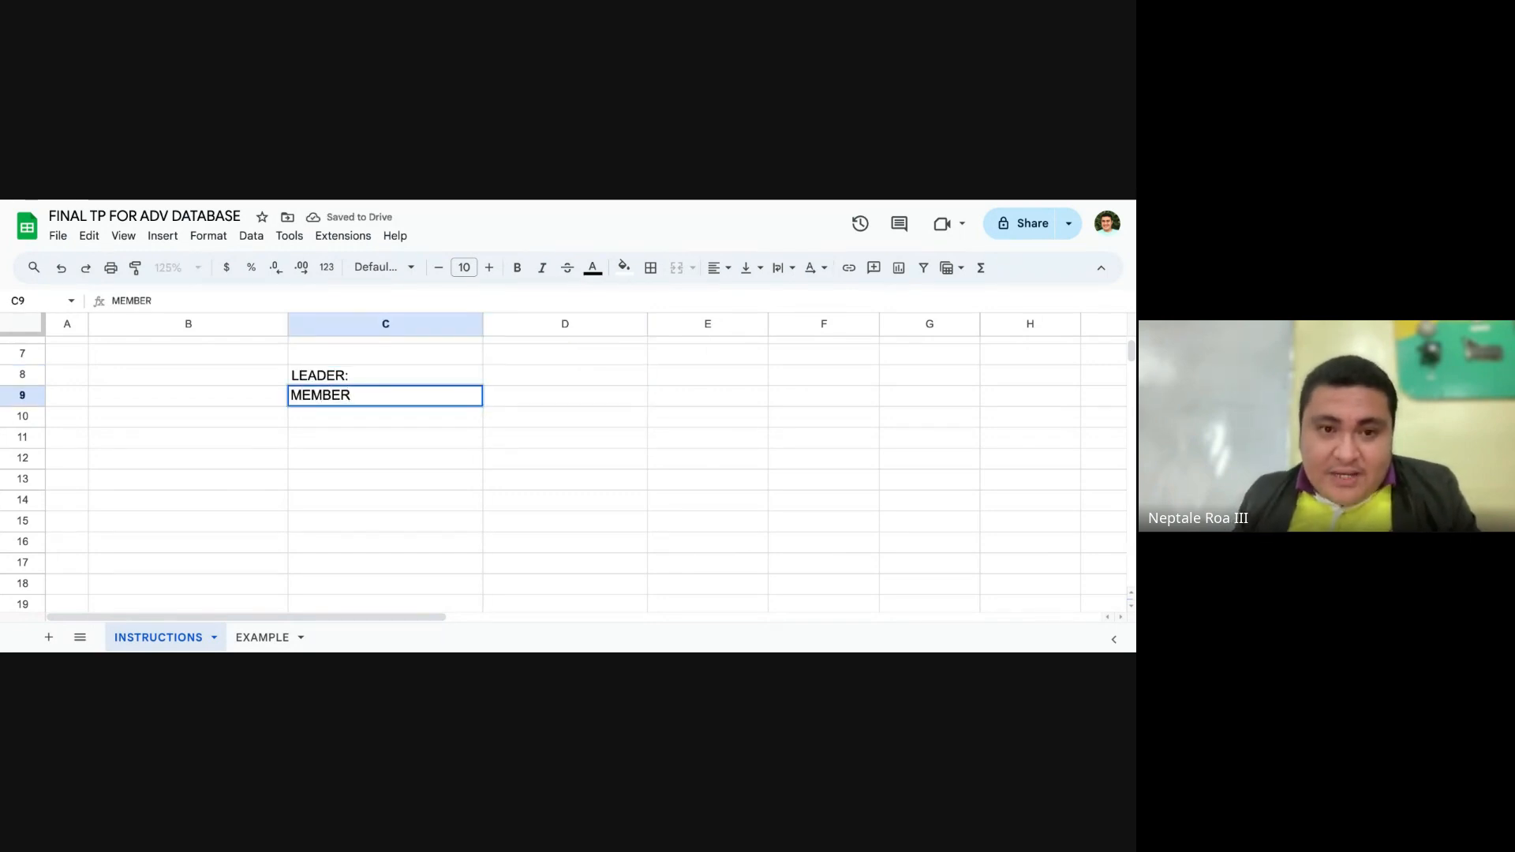
key(Tab)
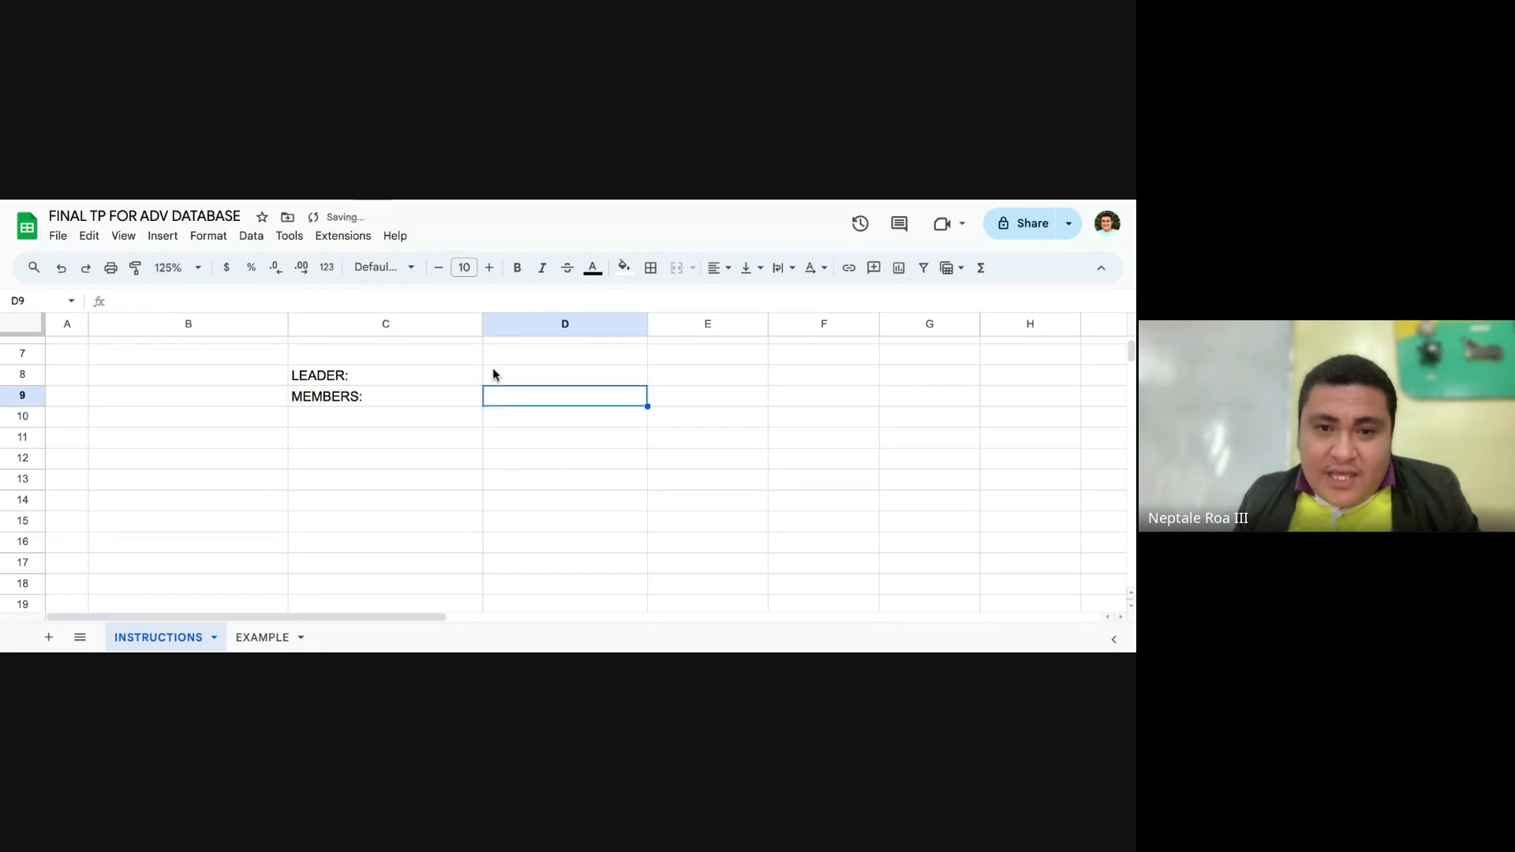
Step: Enter the leader's name in cell D8, last name first, beside the LEADER: label
click(519, 376)
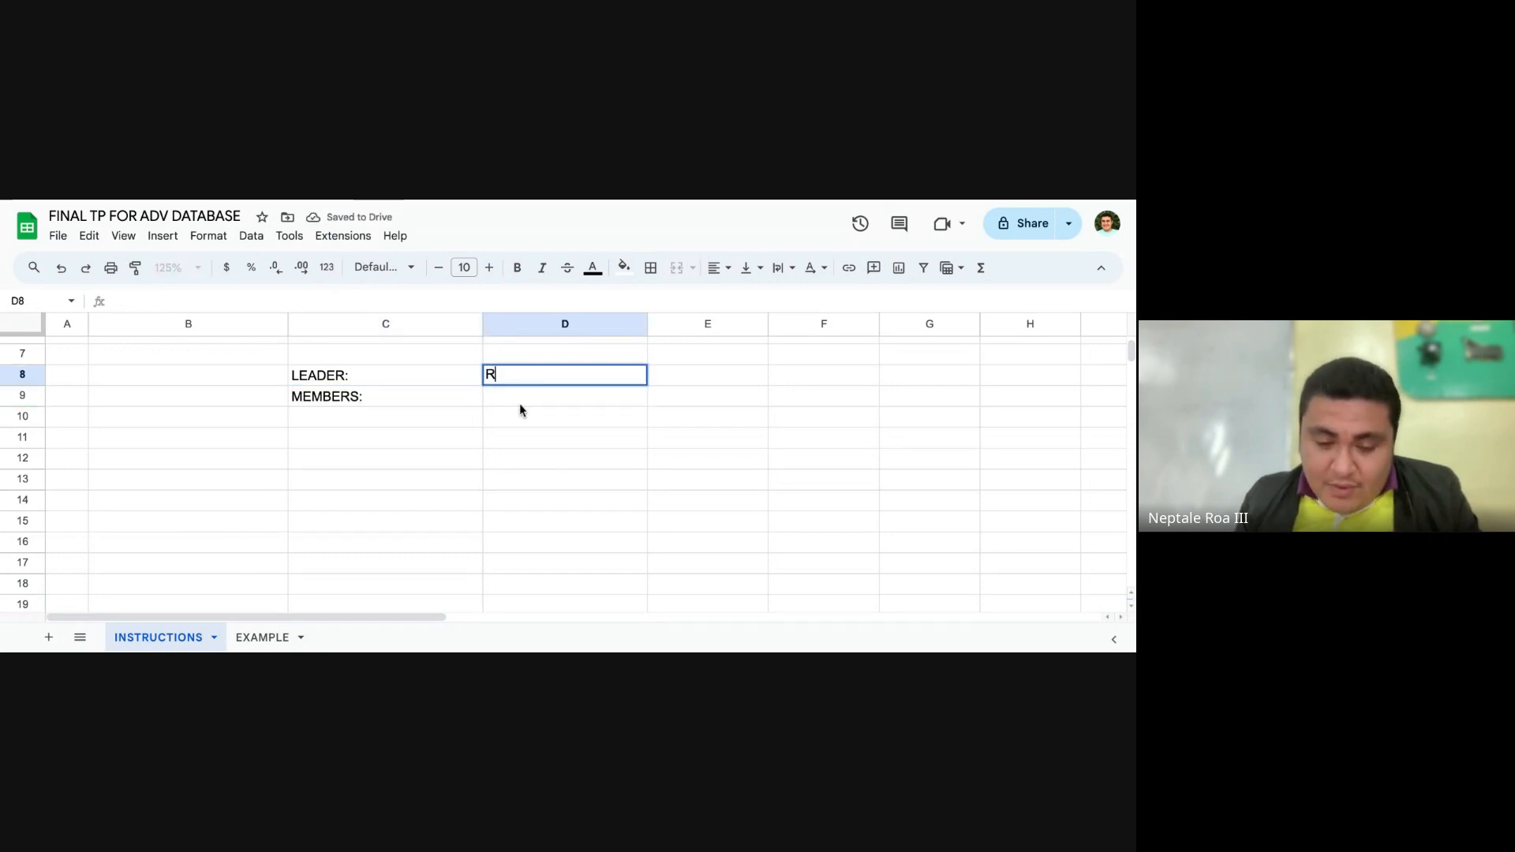
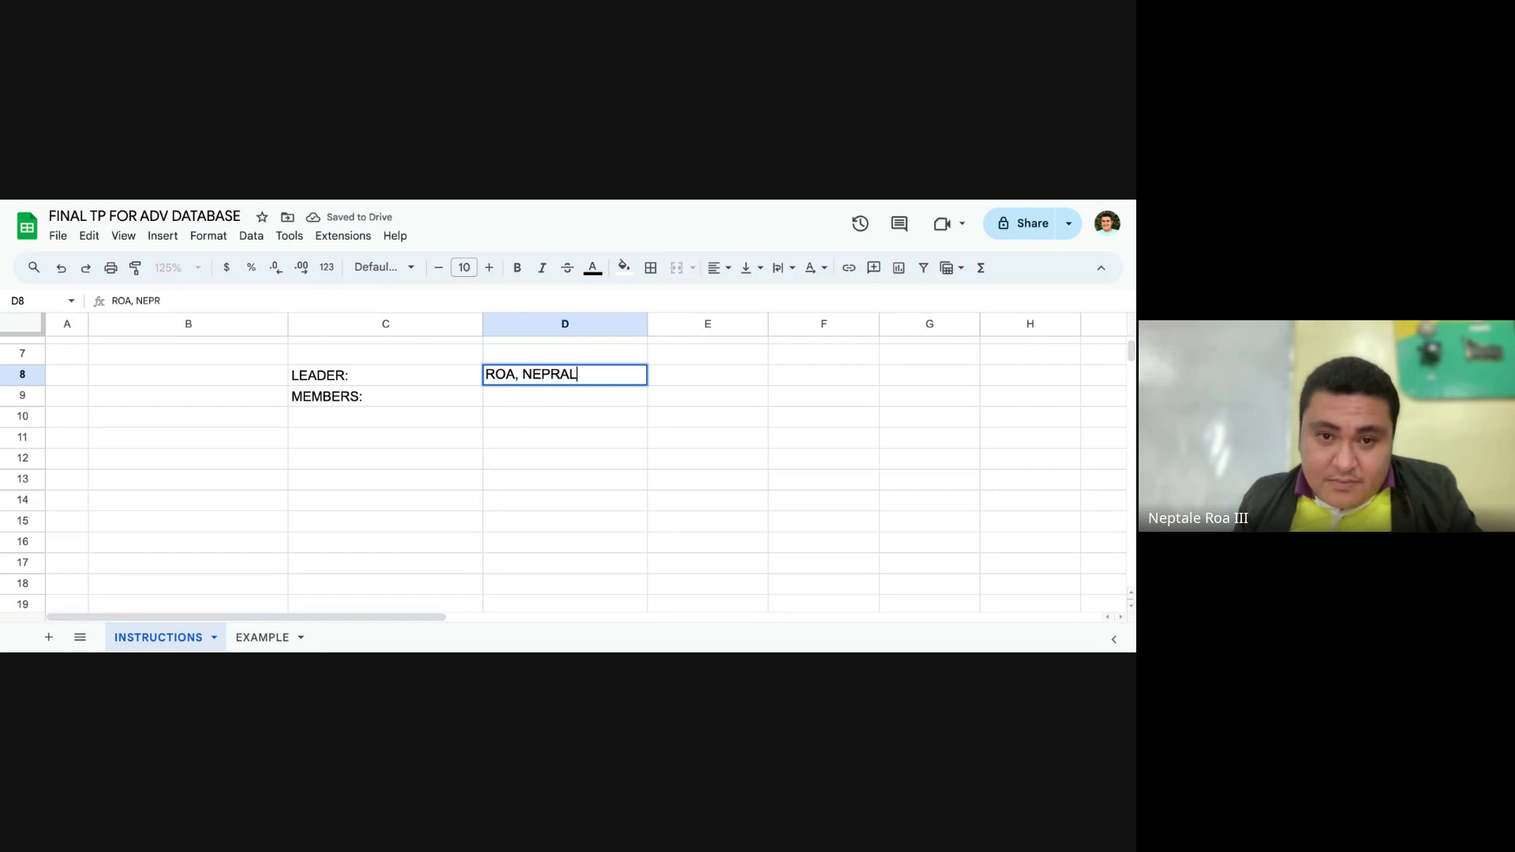
key(Return)
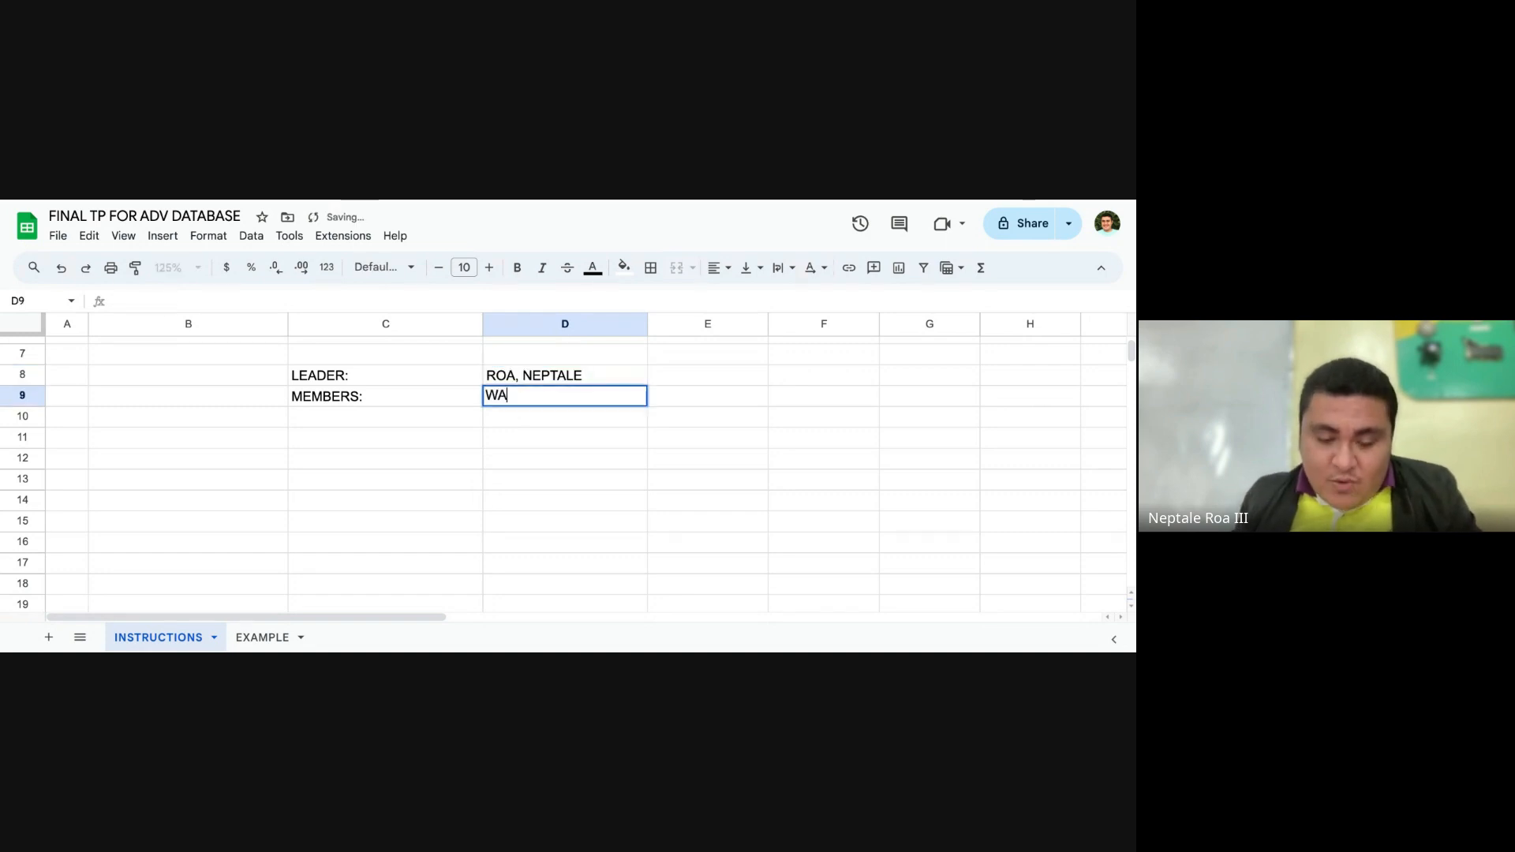
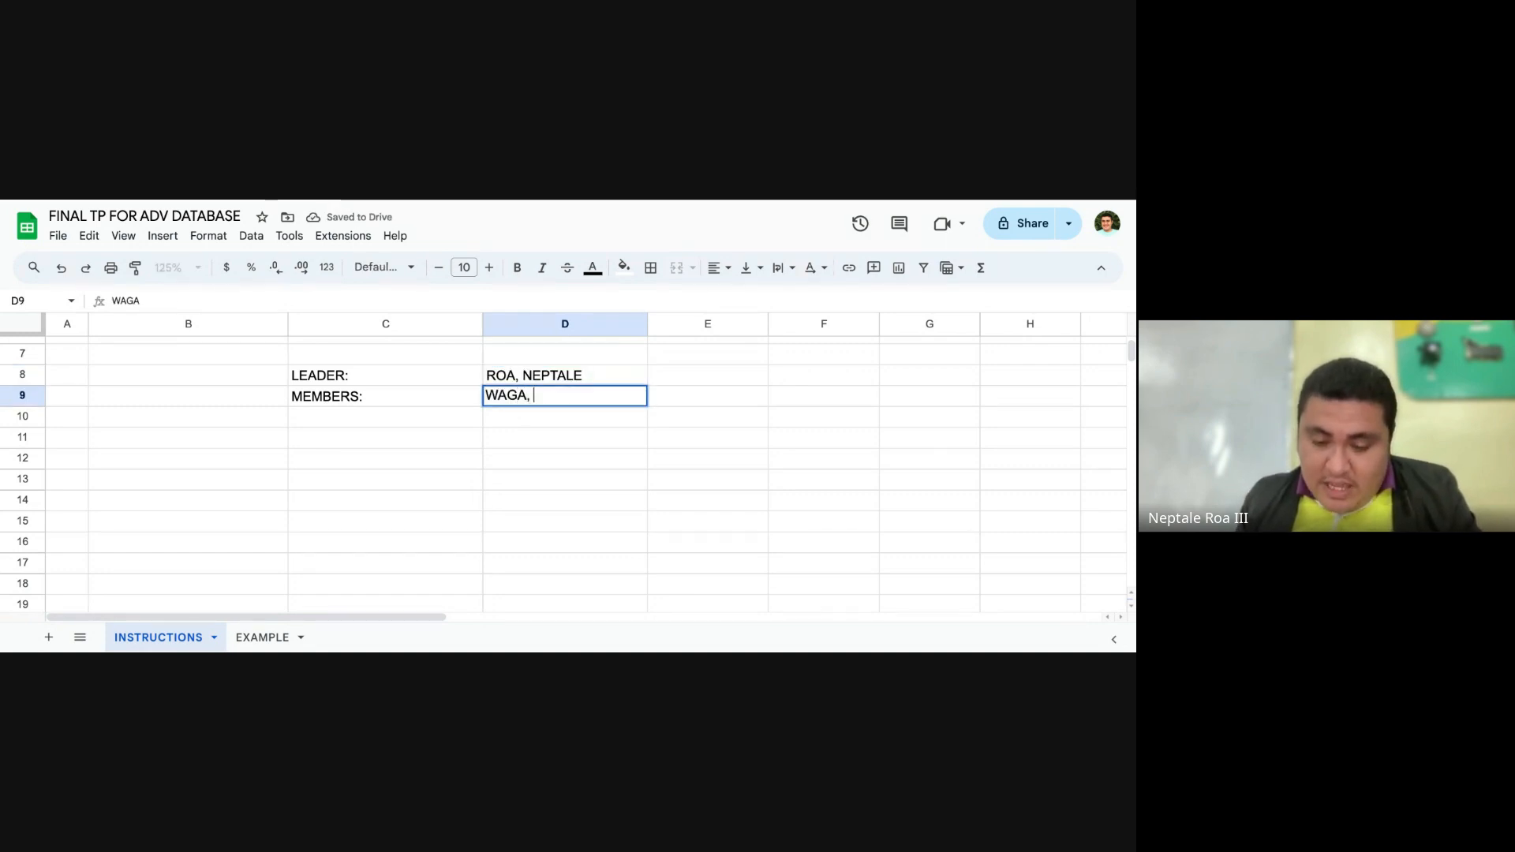
Step: Enter the first two members' names in cells D9 and D10, last name first
key(Return)
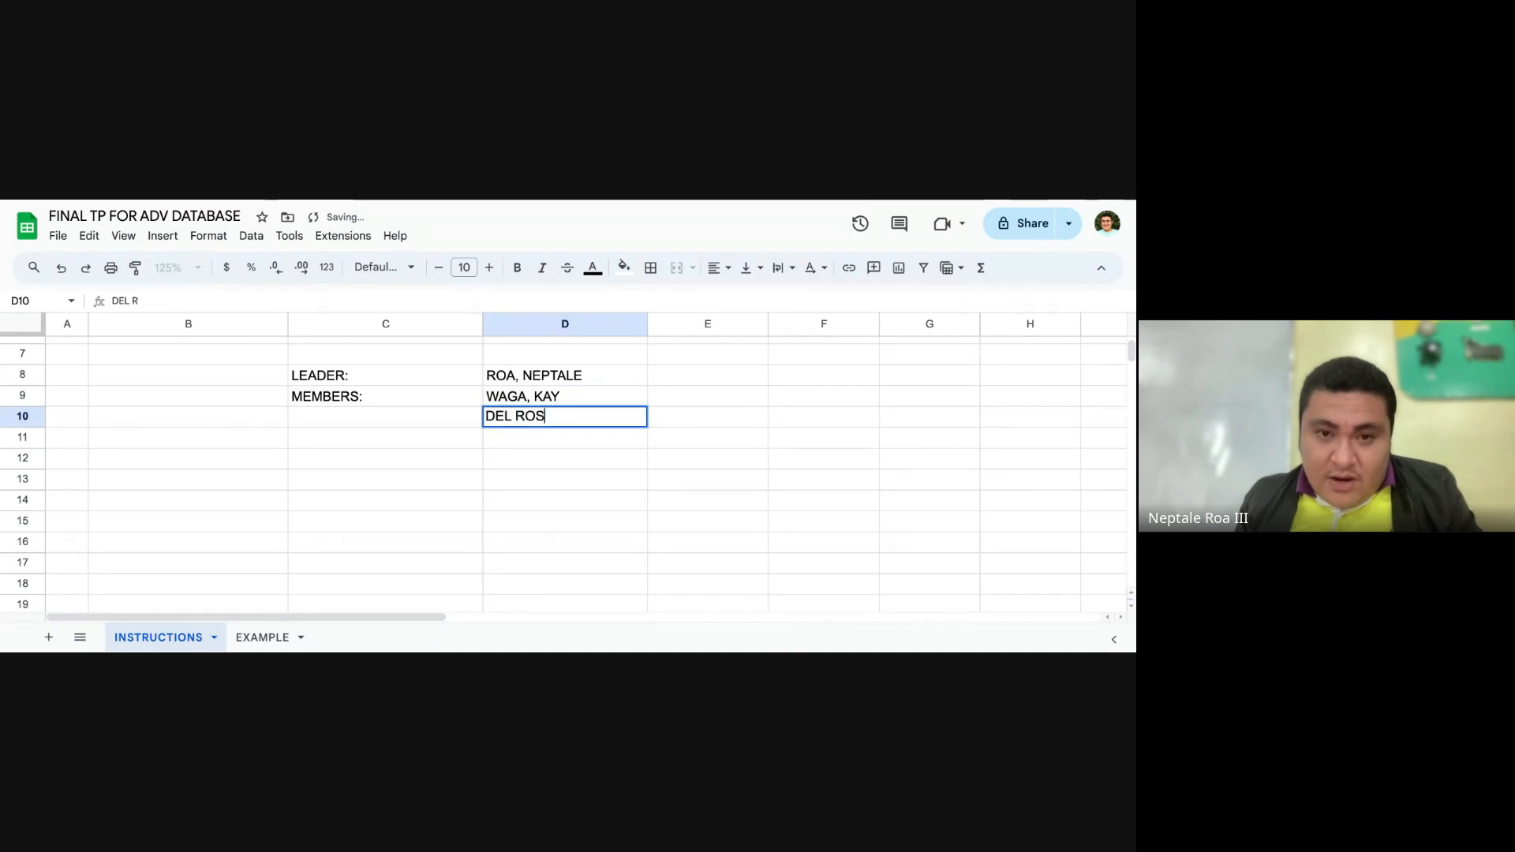
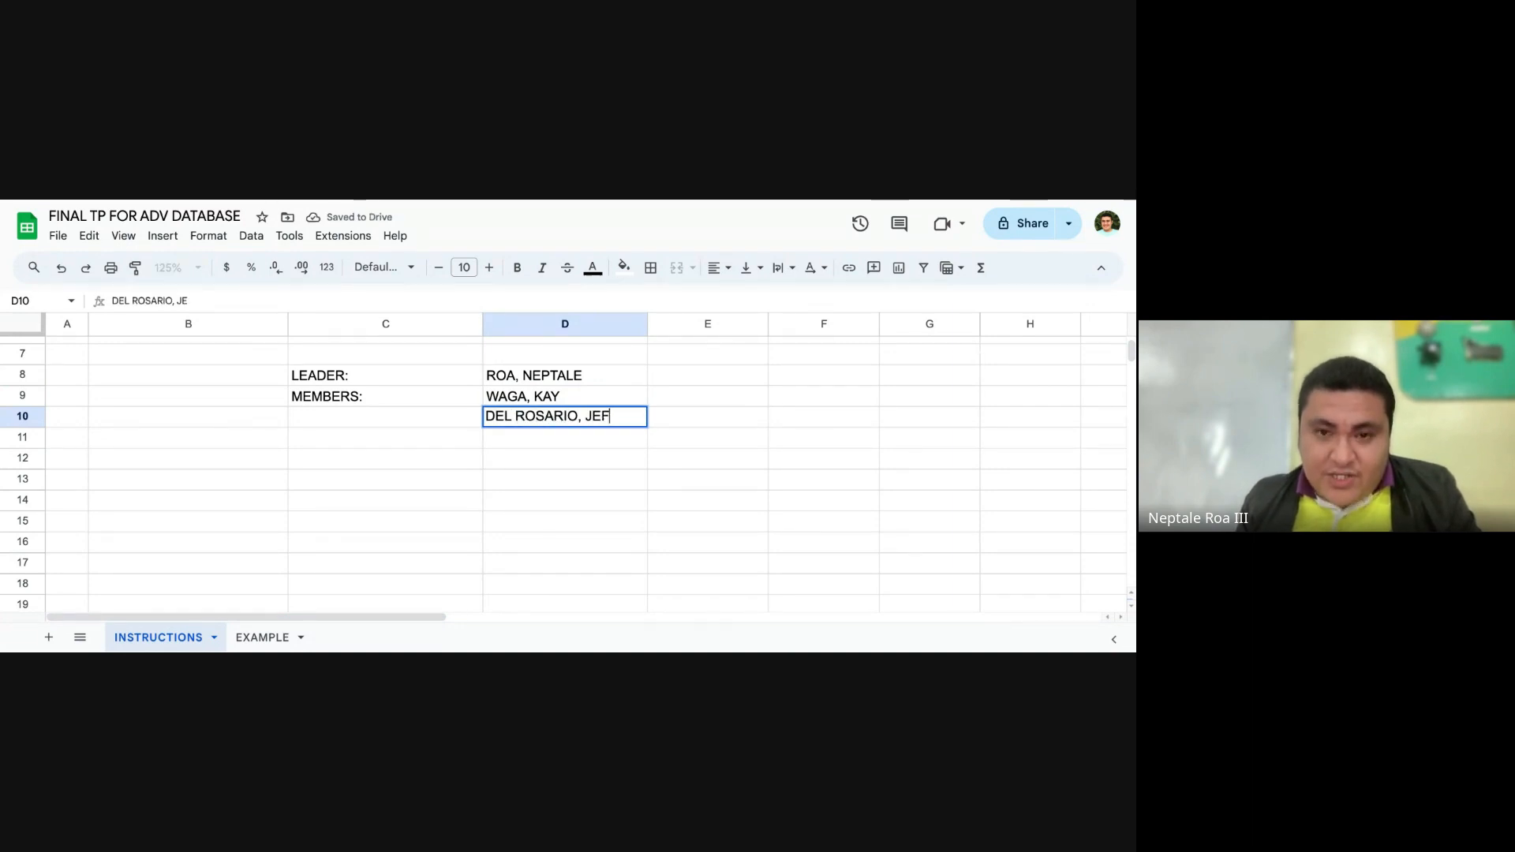
key(Return)
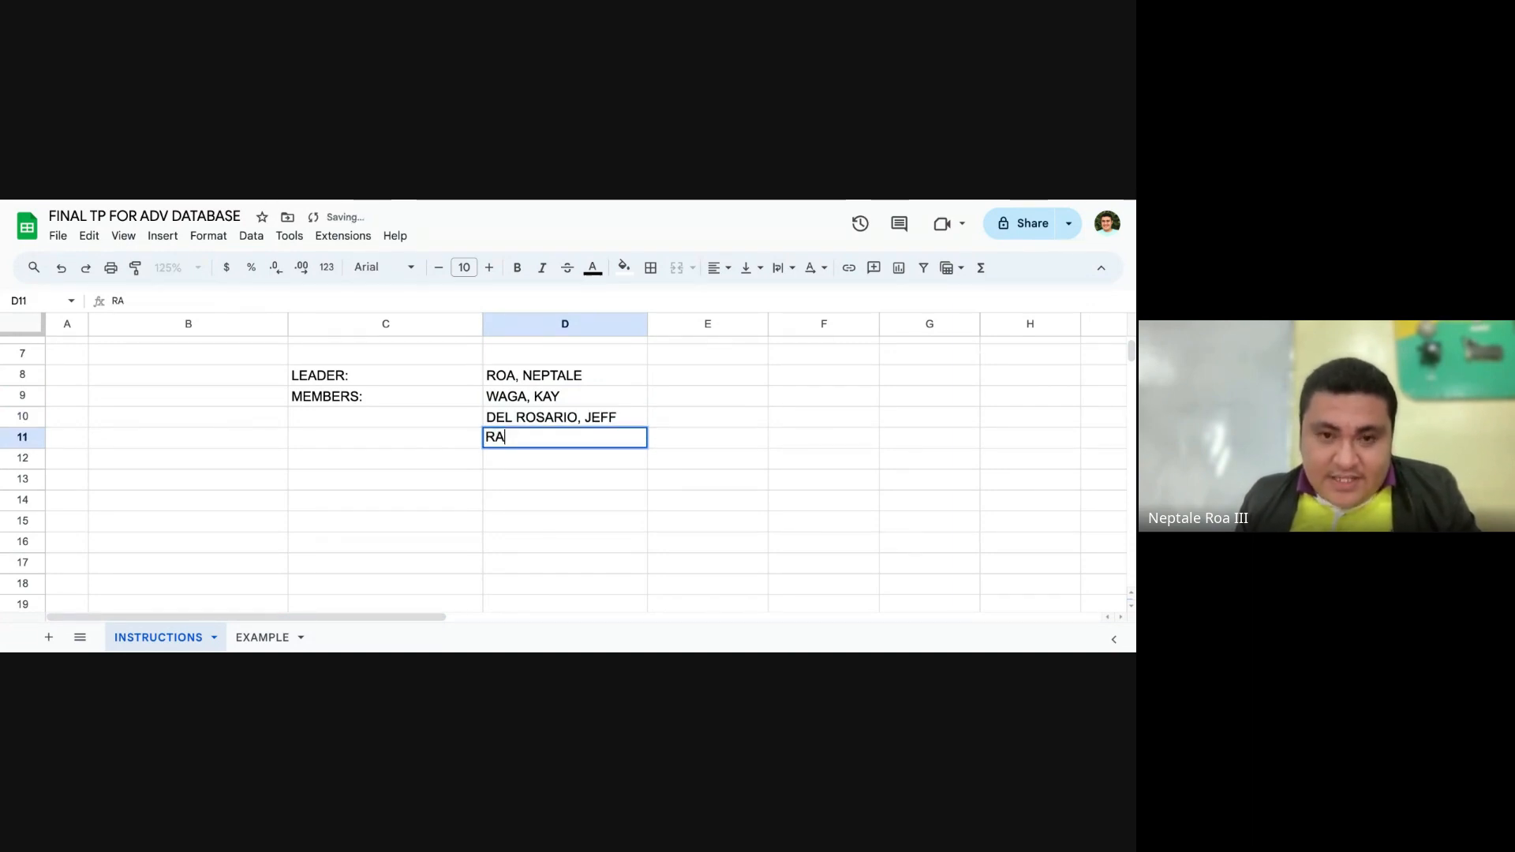
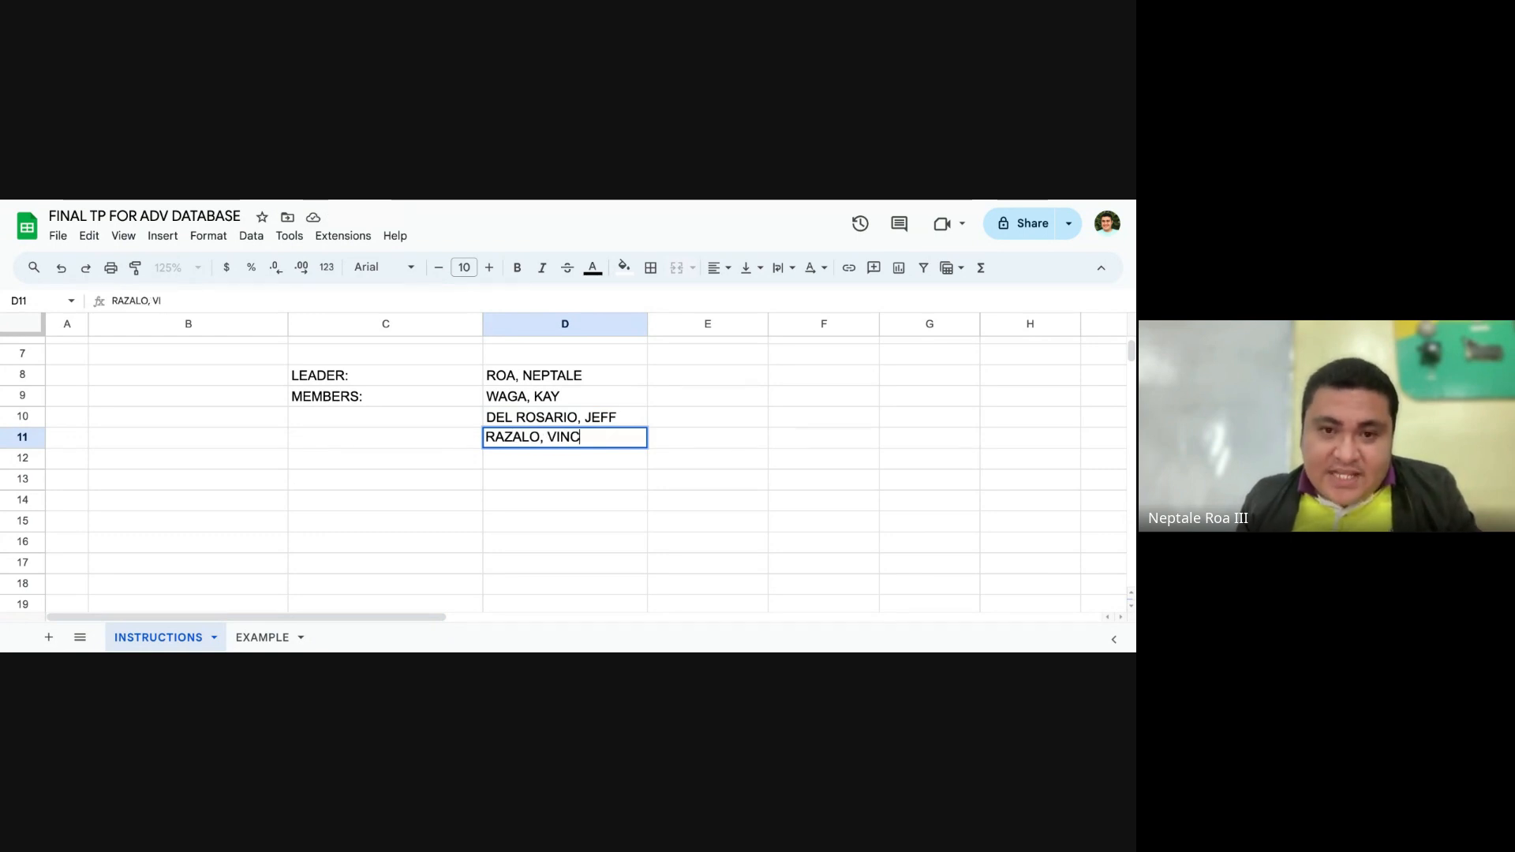
Step: Enter the third member's name in cell D11, last name first
key(Return)
Step: Review the leader and member list together with the task table, showing the sheet at 100% zoom
scroll(693, 419, up, 5)
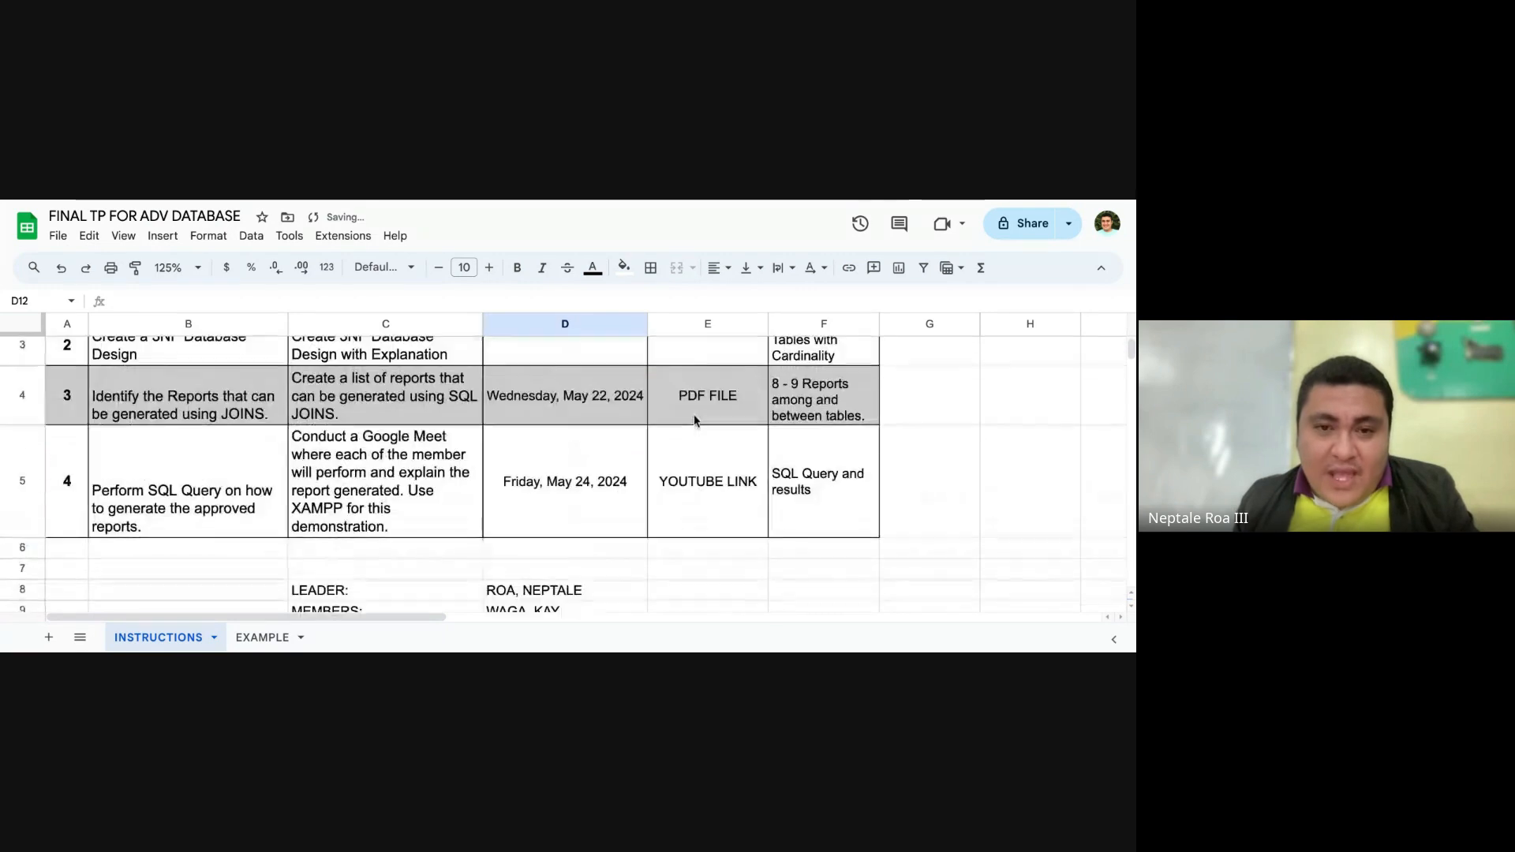
scroll(693, 419, down, 3)
click(362, 450)
click(565, 461)
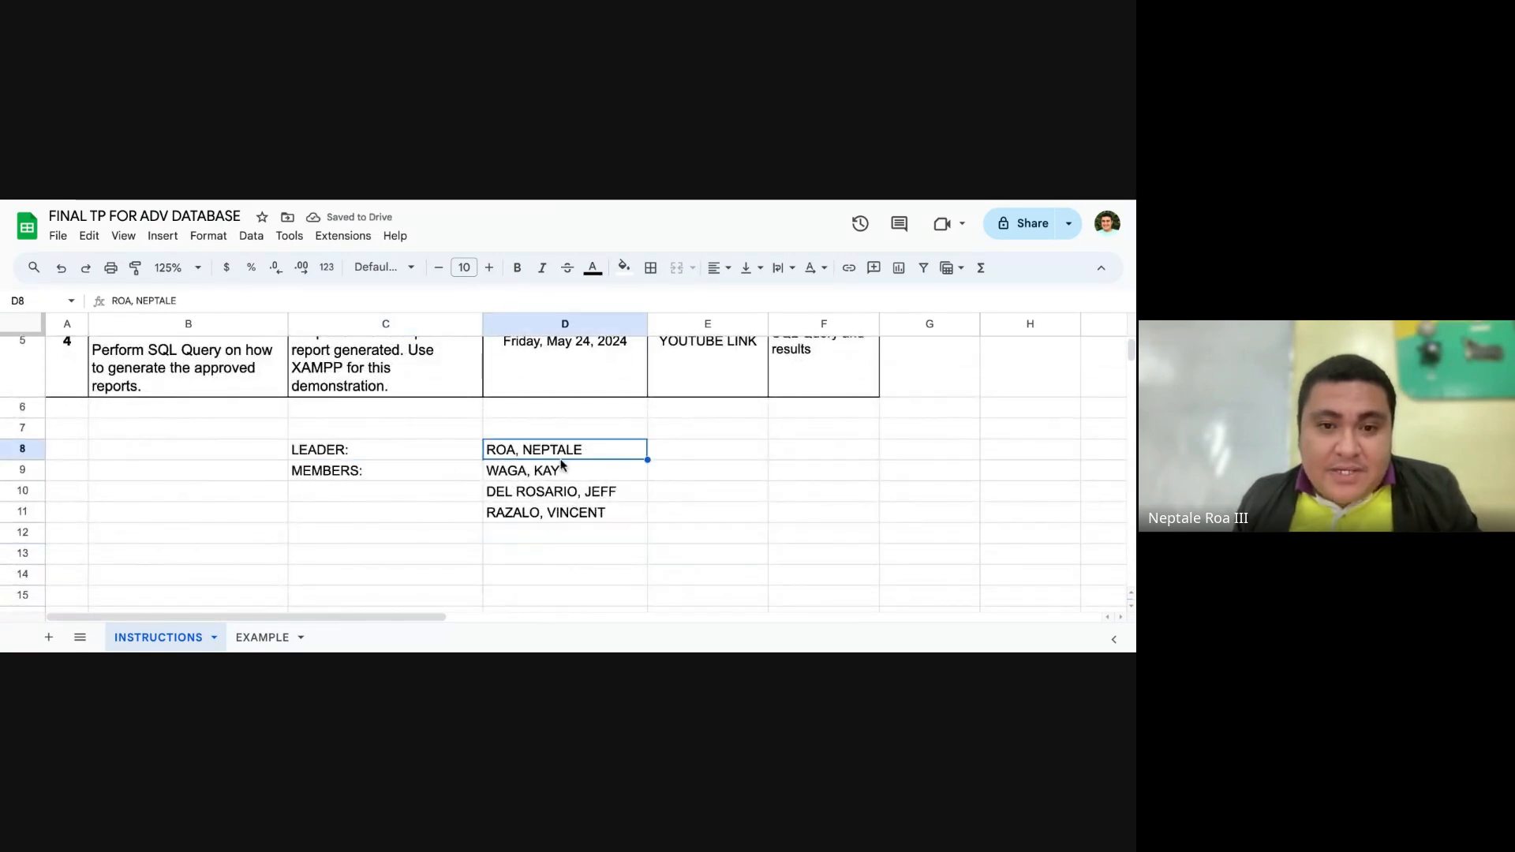
click(575, 514)
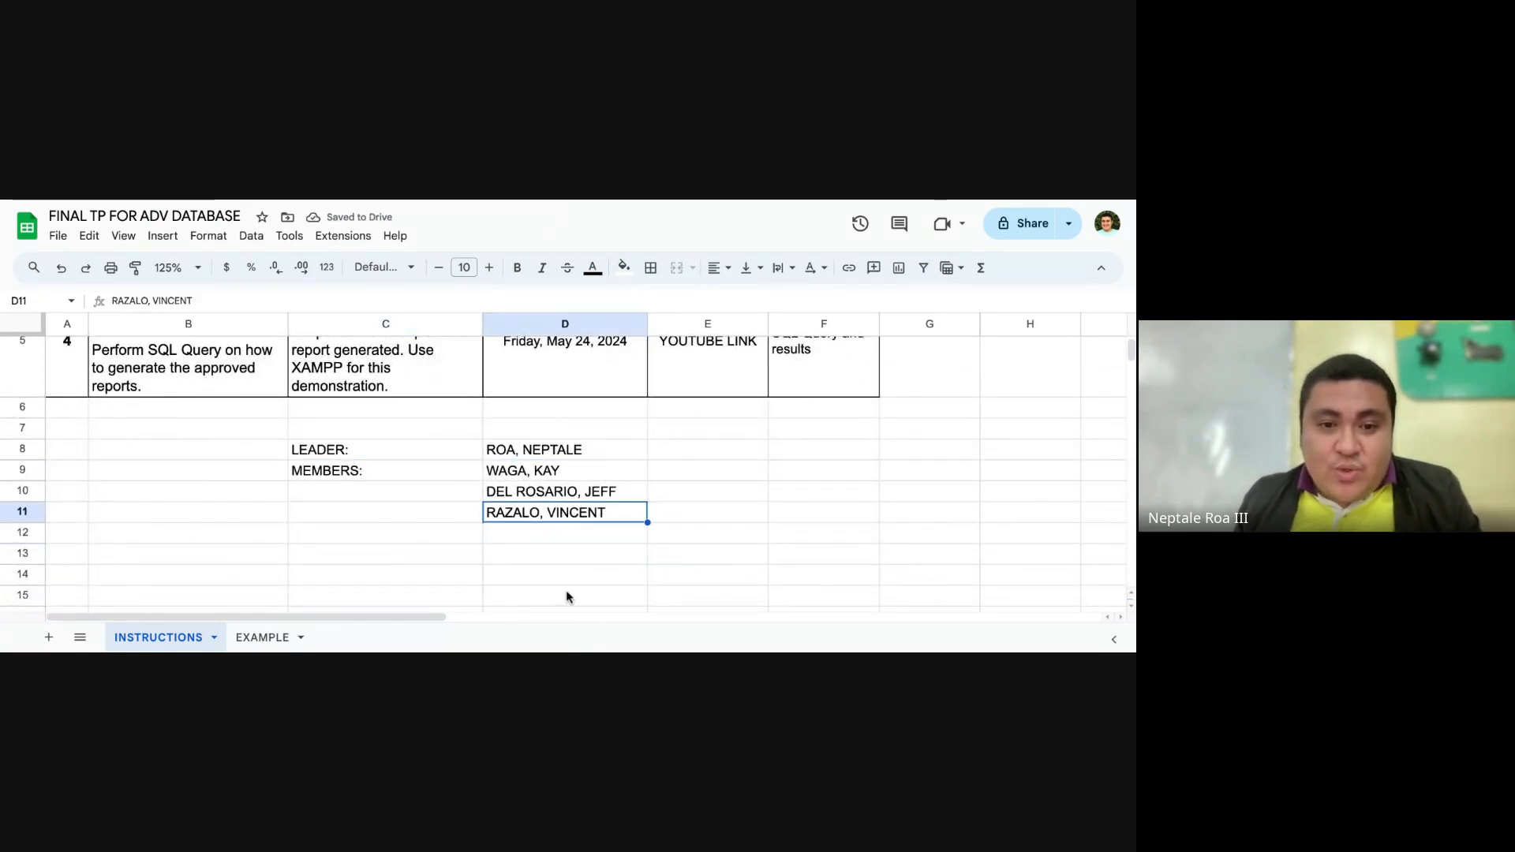
scroll(568, 595, up, 2)
scroll(555, 552, down, 1)
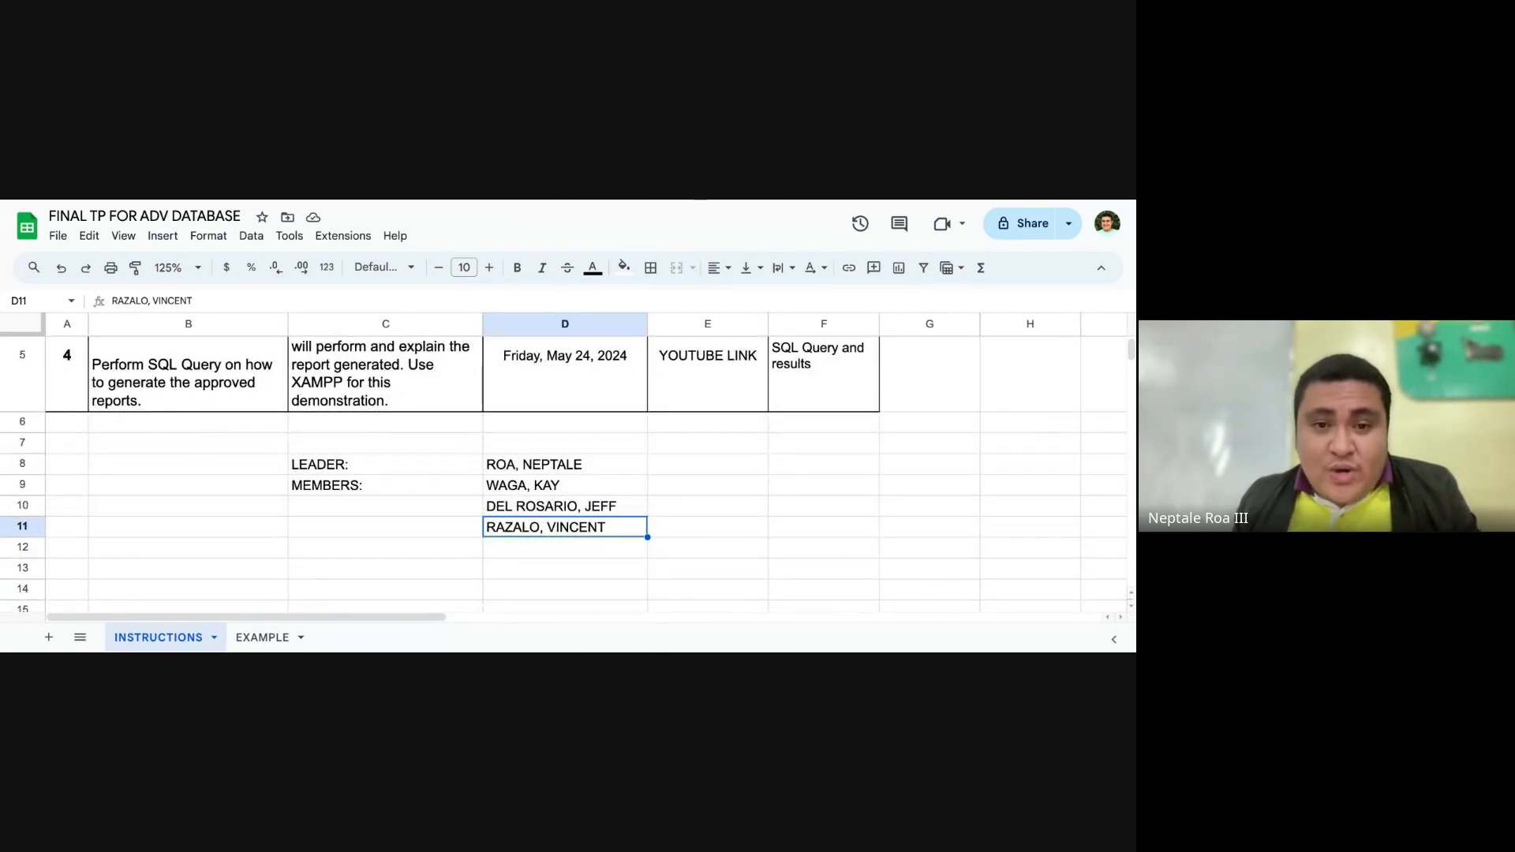
scroll(619, 441, up, 3)
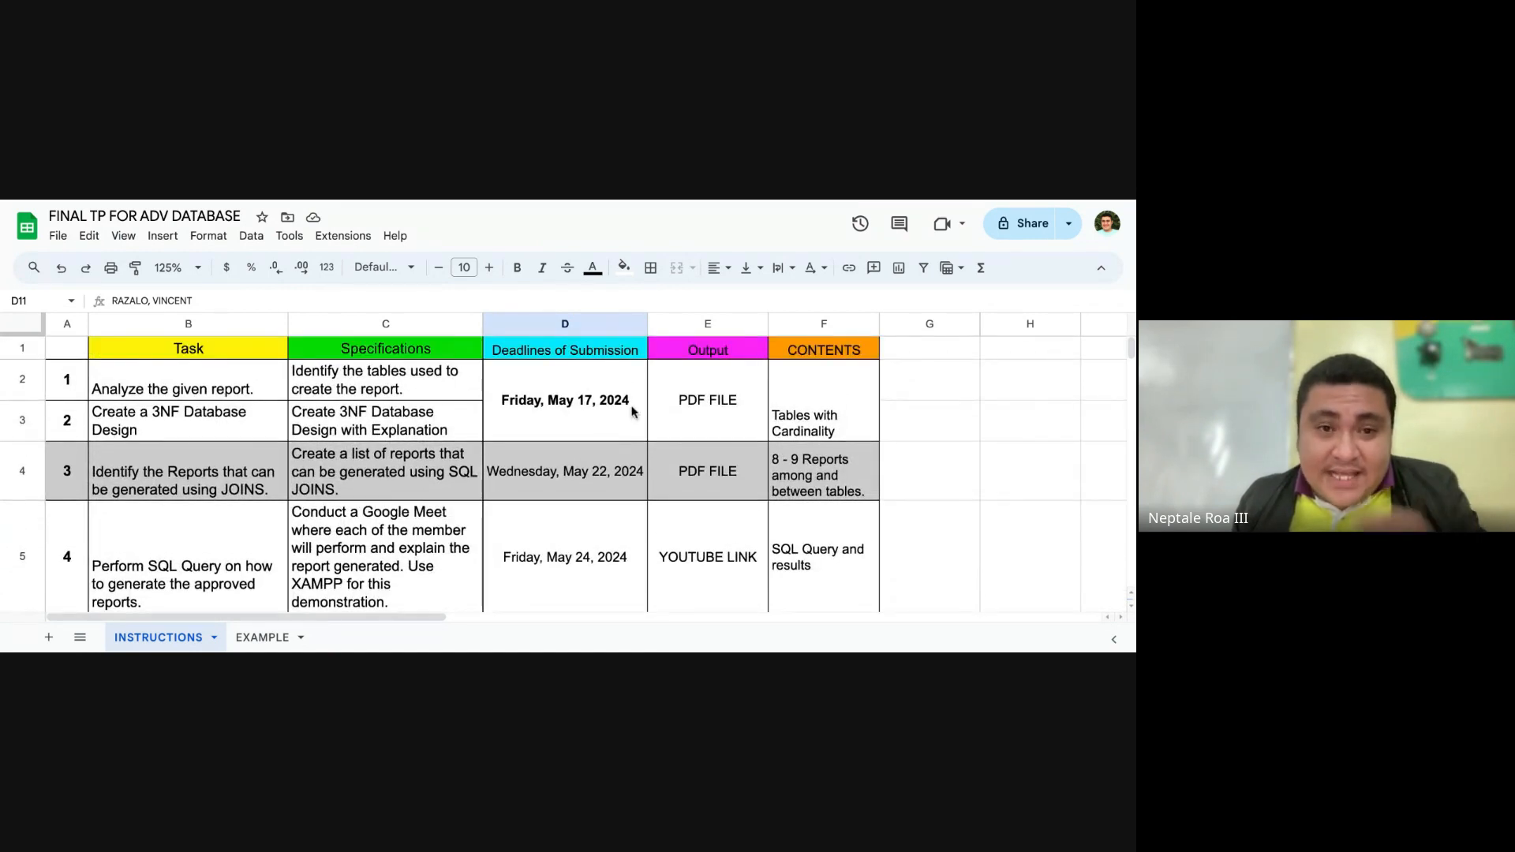
click(204, 272)
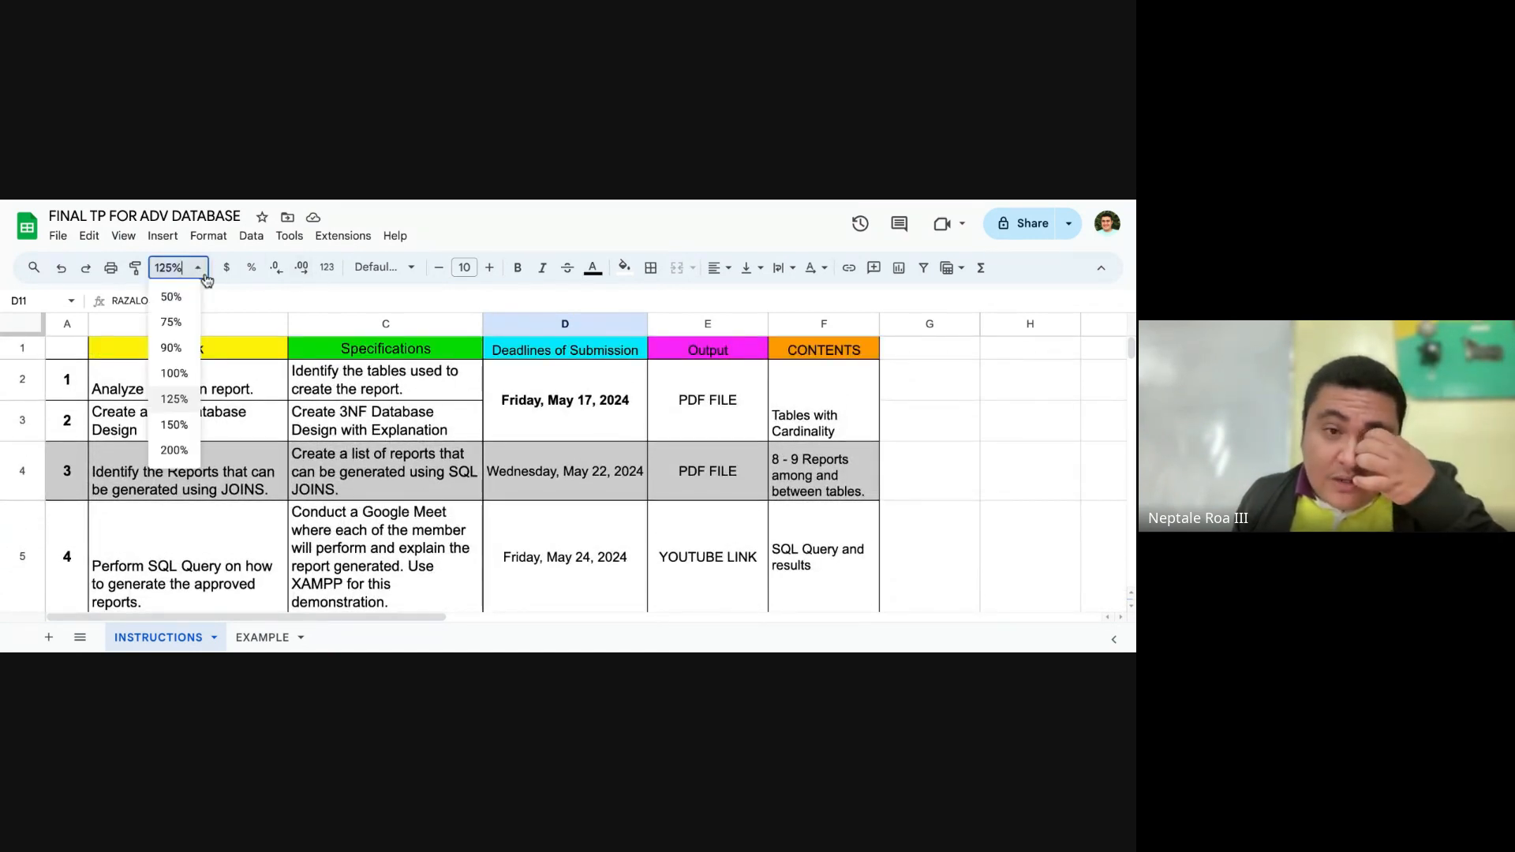
click(174, 373)
click(701, 372)
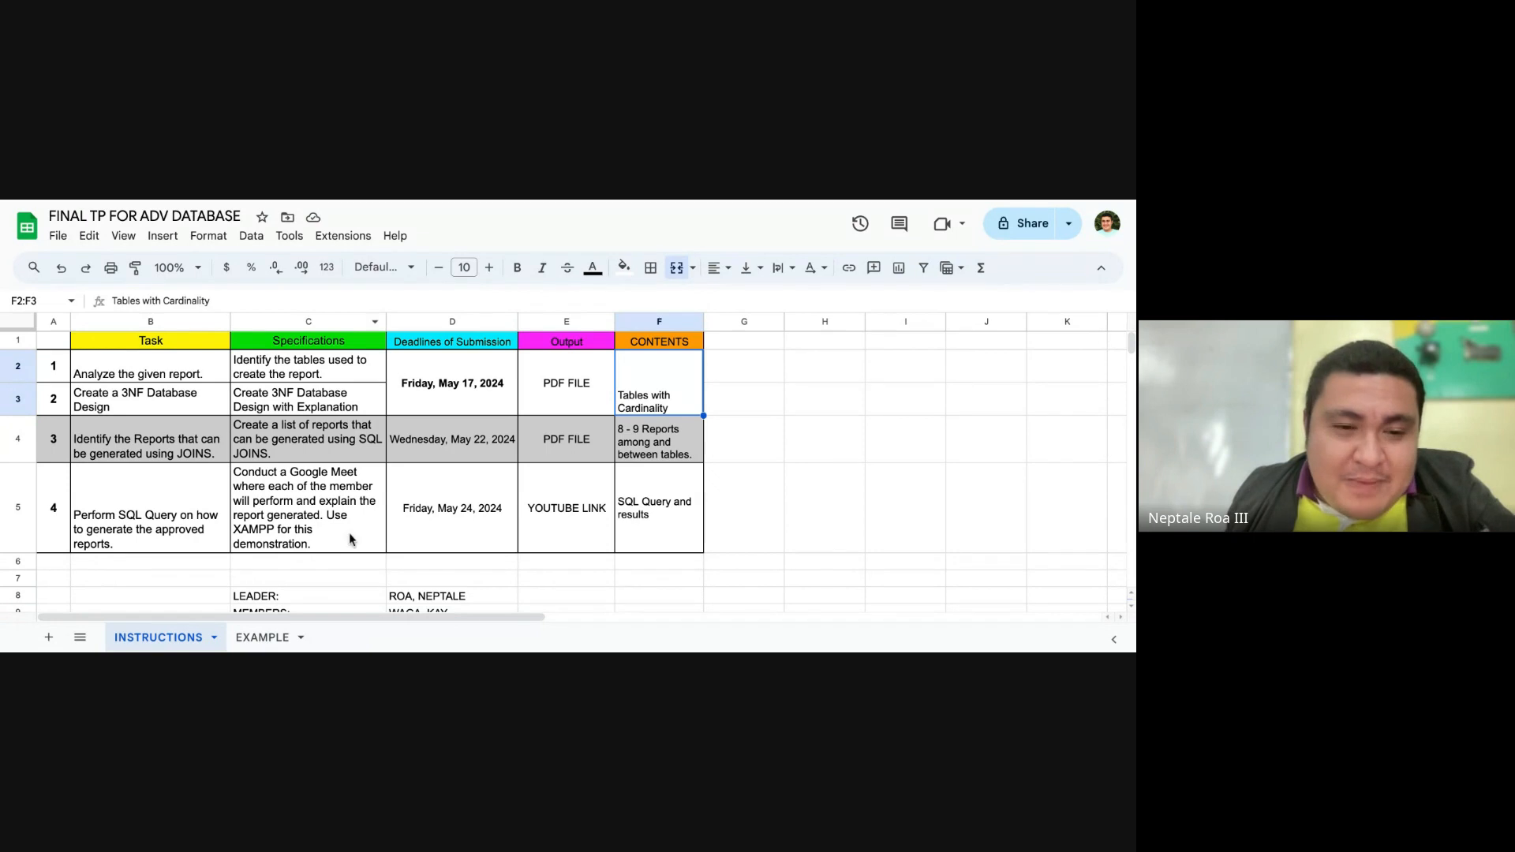
Step: Center the contents of the borrowing table C2:I6 horizontally on the EXAMPLE sheet
click(262, 637)
click(630, 477)
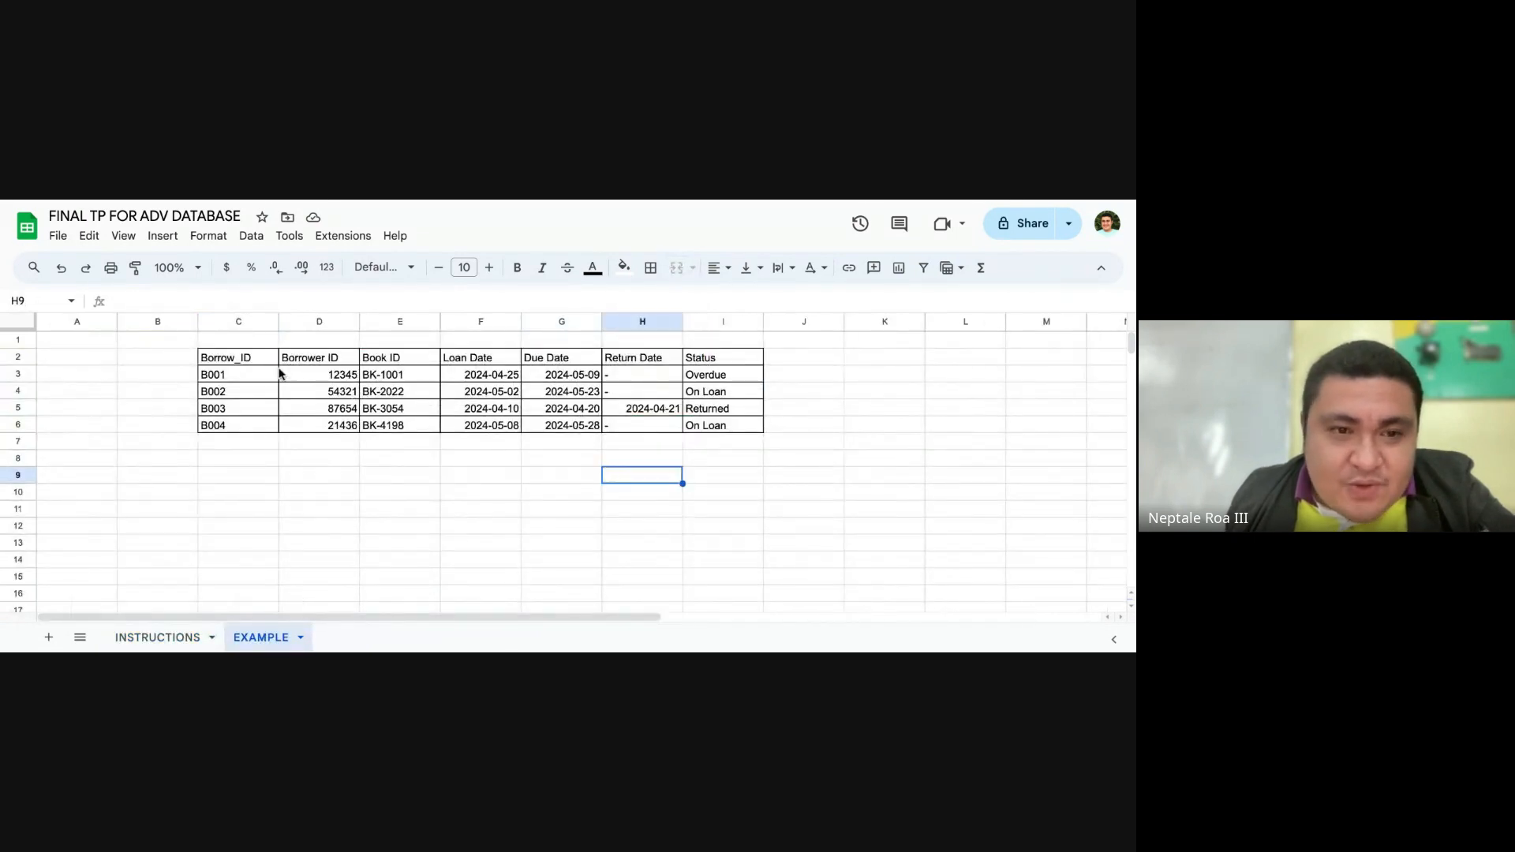
drag(236, 359, 731, 432)
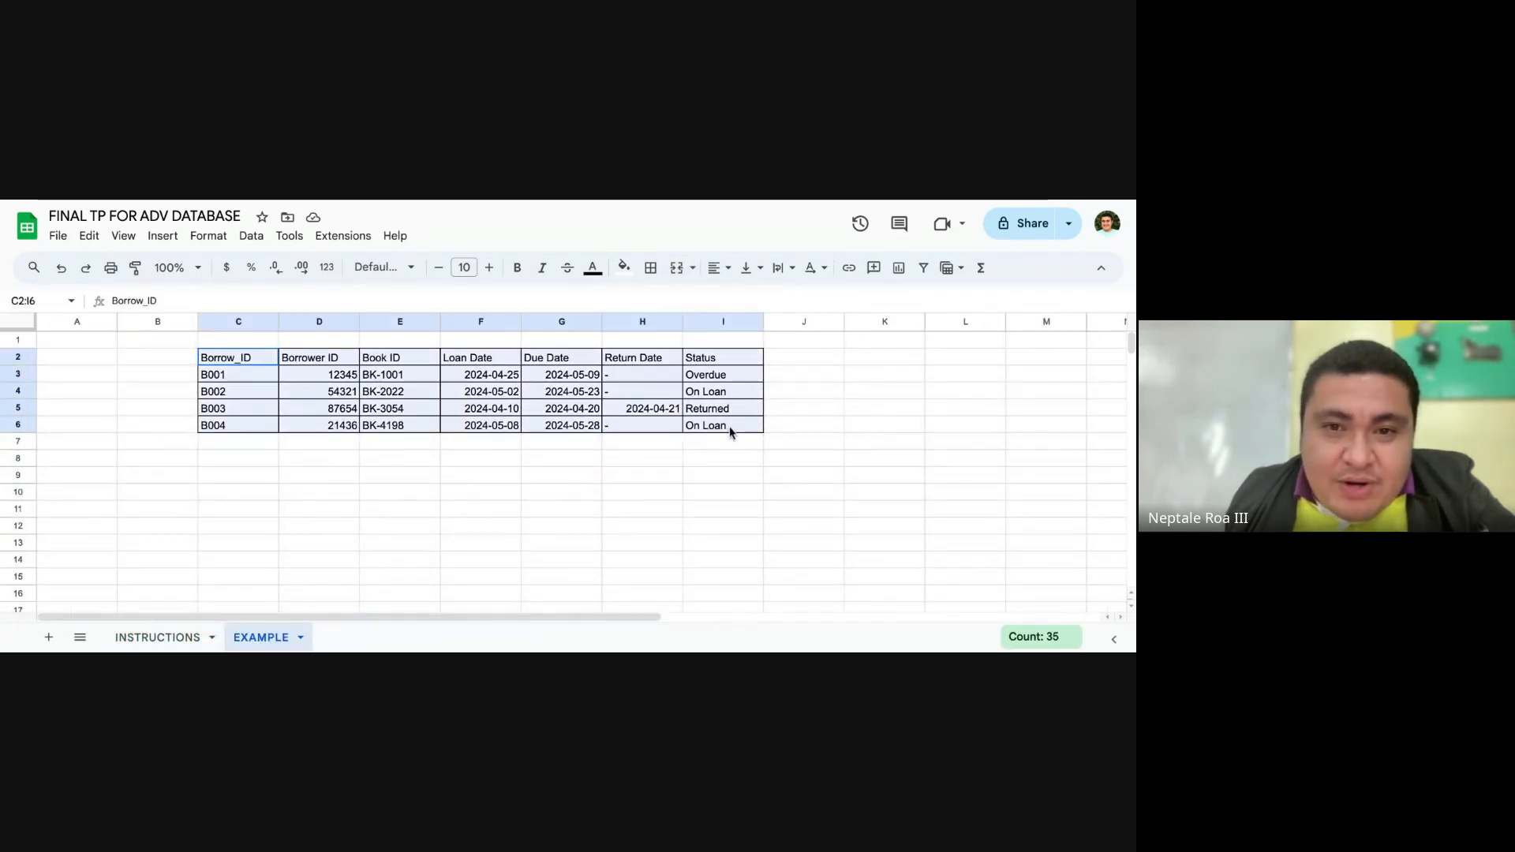
click(714, 267)
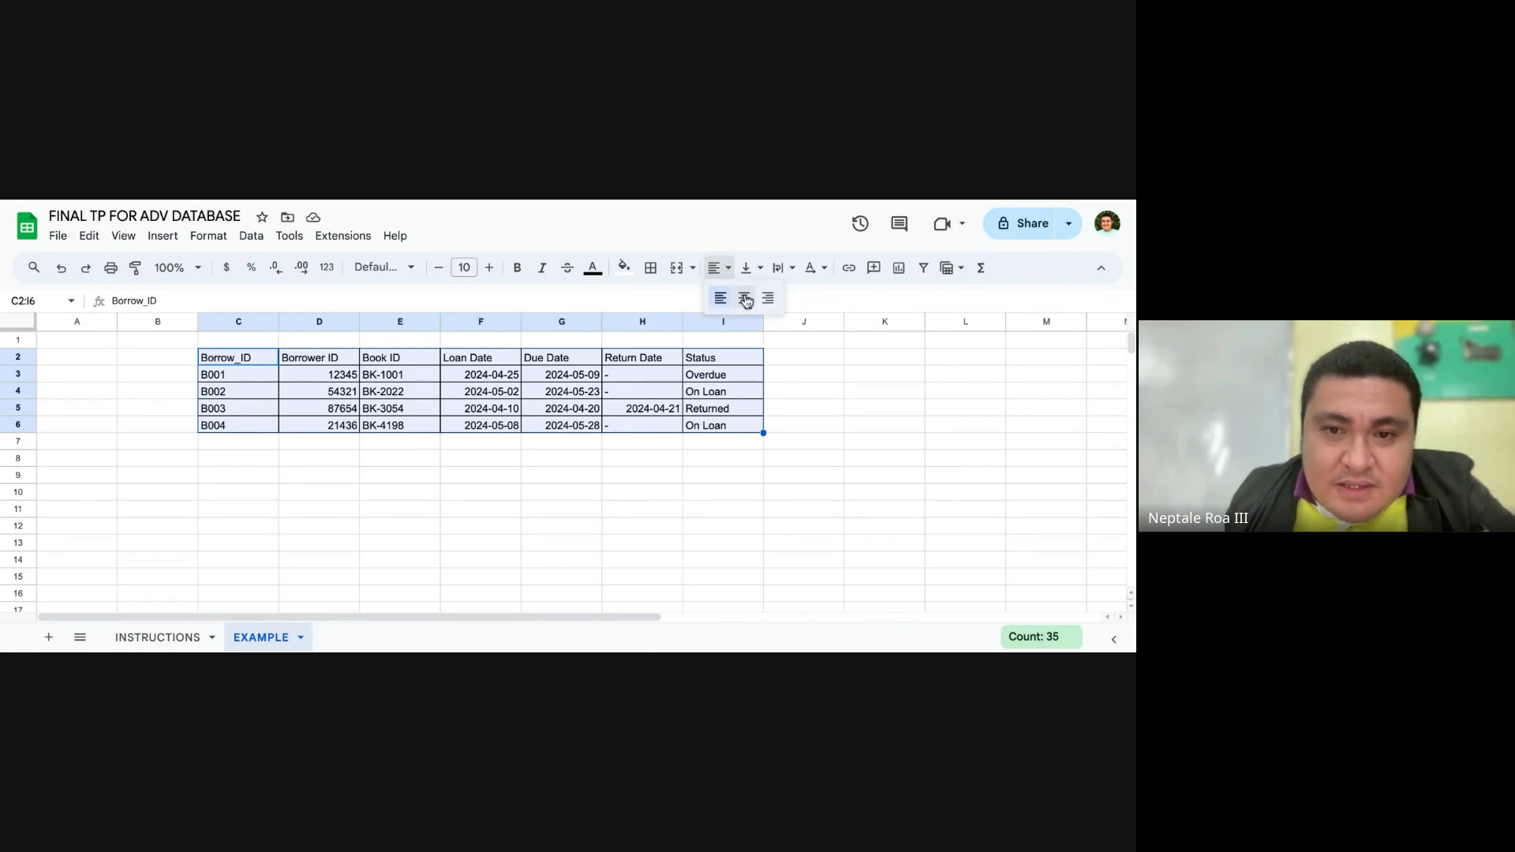
click(745, 299)
click(587, 480)
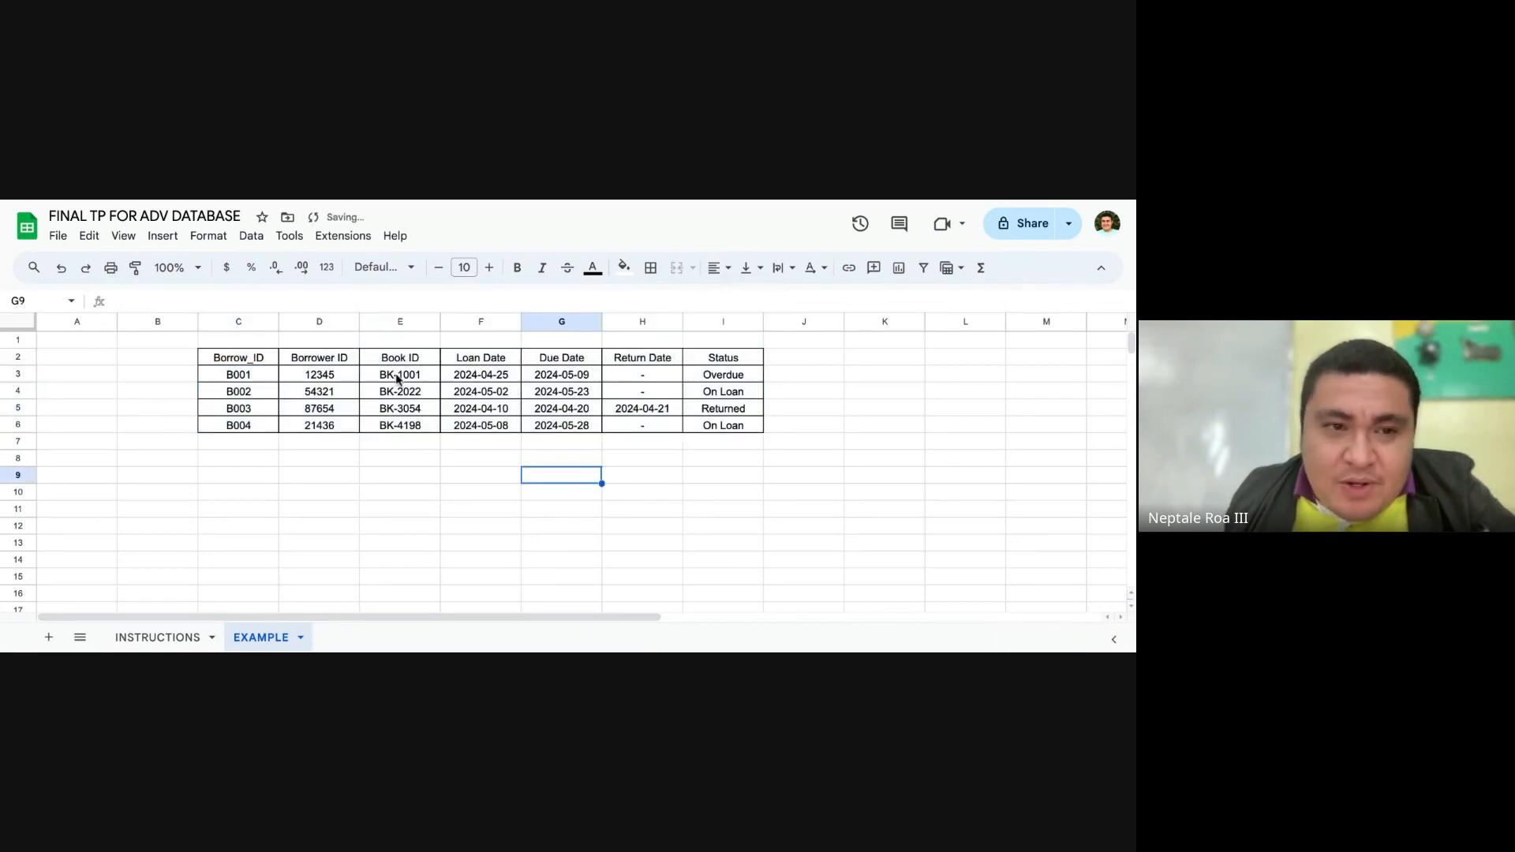
Step: Examine the borrowing table's columns and records on the EXAMPLE sheet at 125% zoom
click(199, 268)
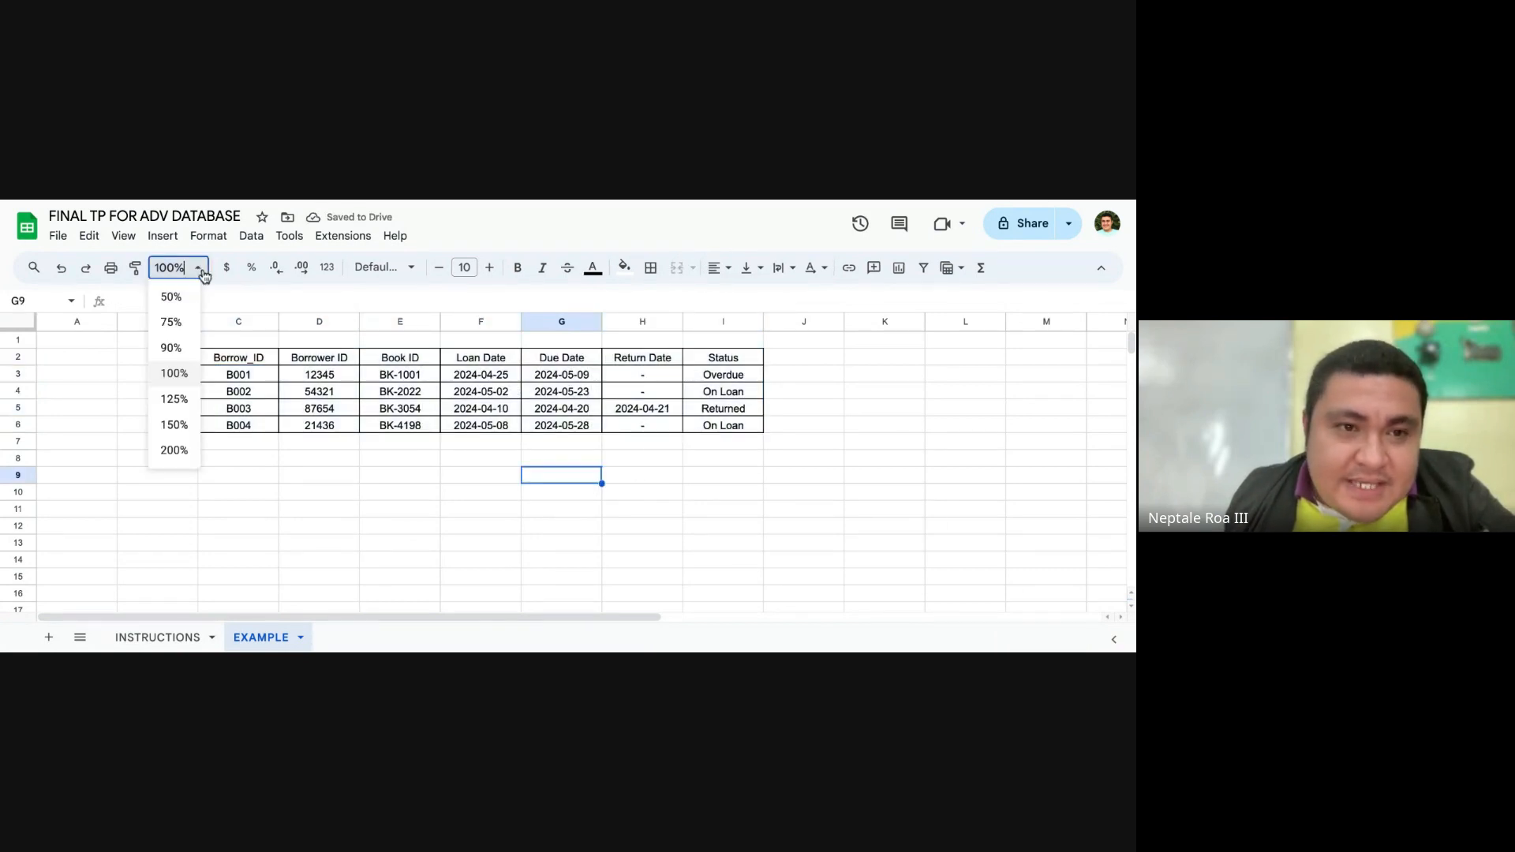
click(174, 375)
click(198, 268)
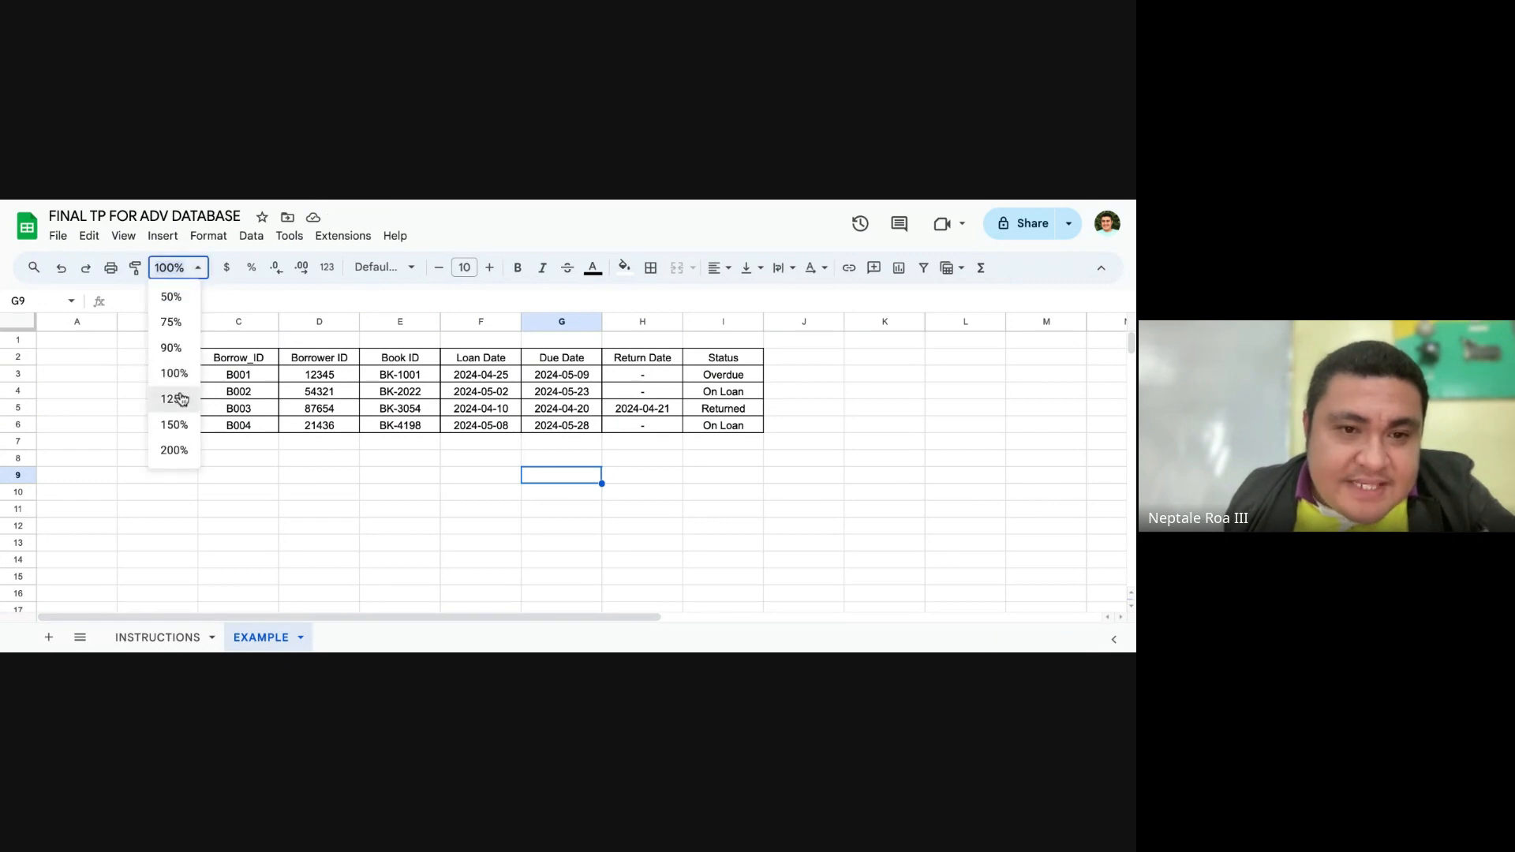
click(180, 399)
click(810, 499)
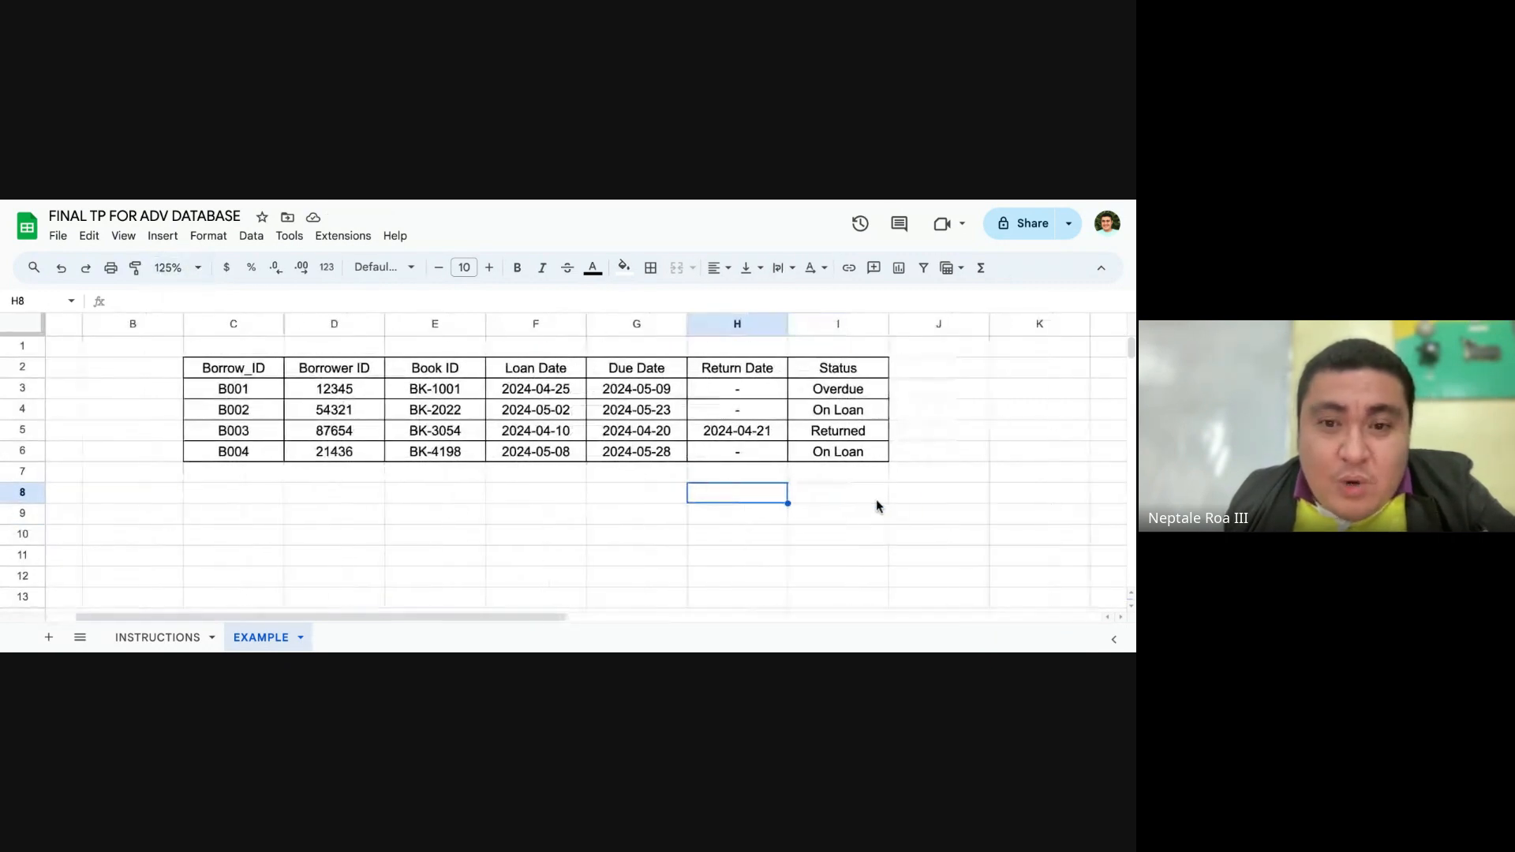
click(331, 493)
click(246, 491)
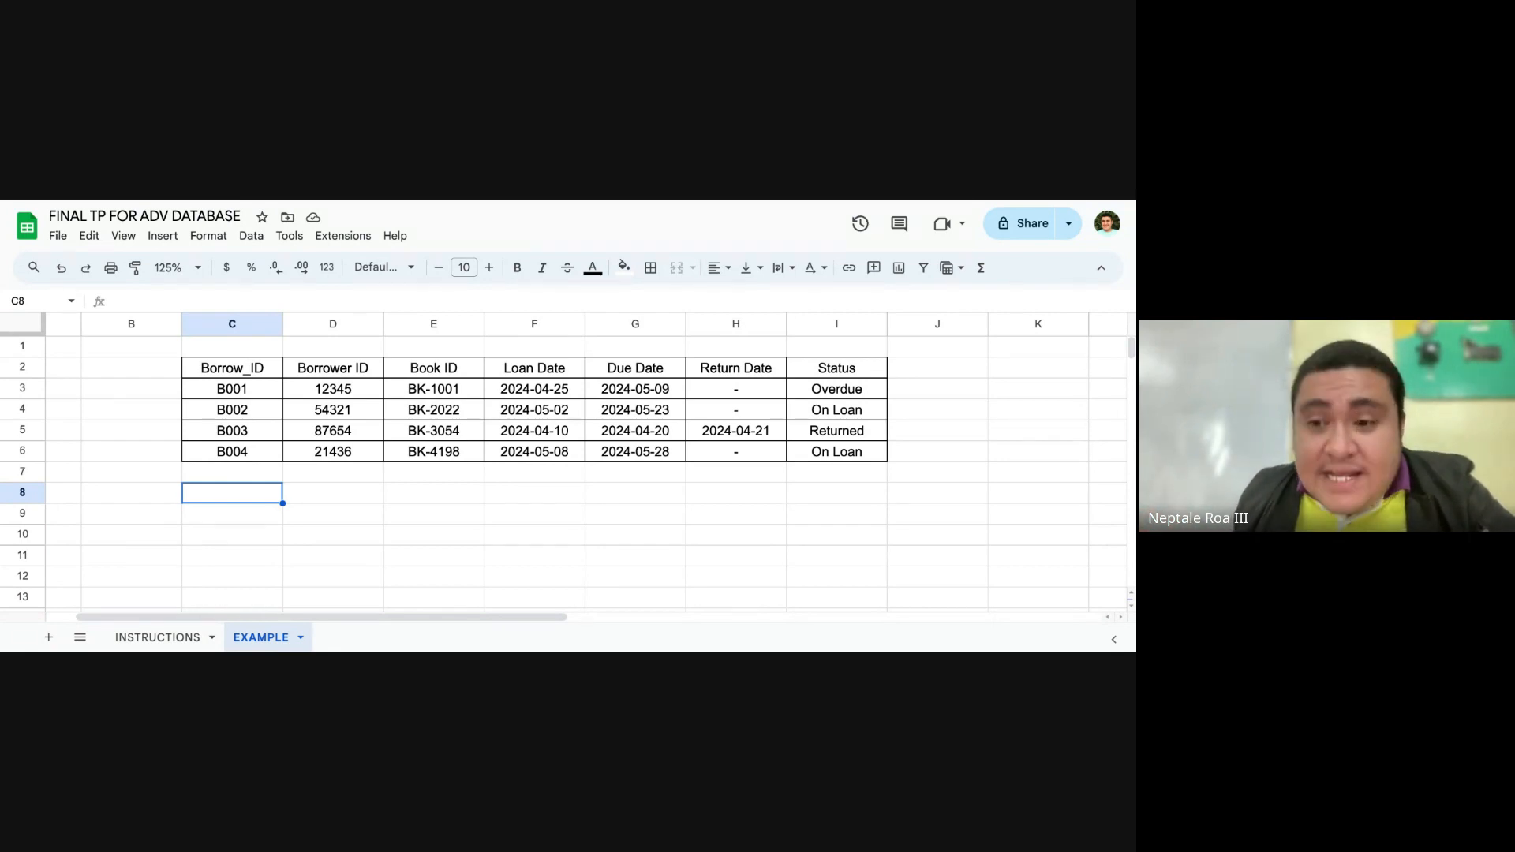
click(490, 556)
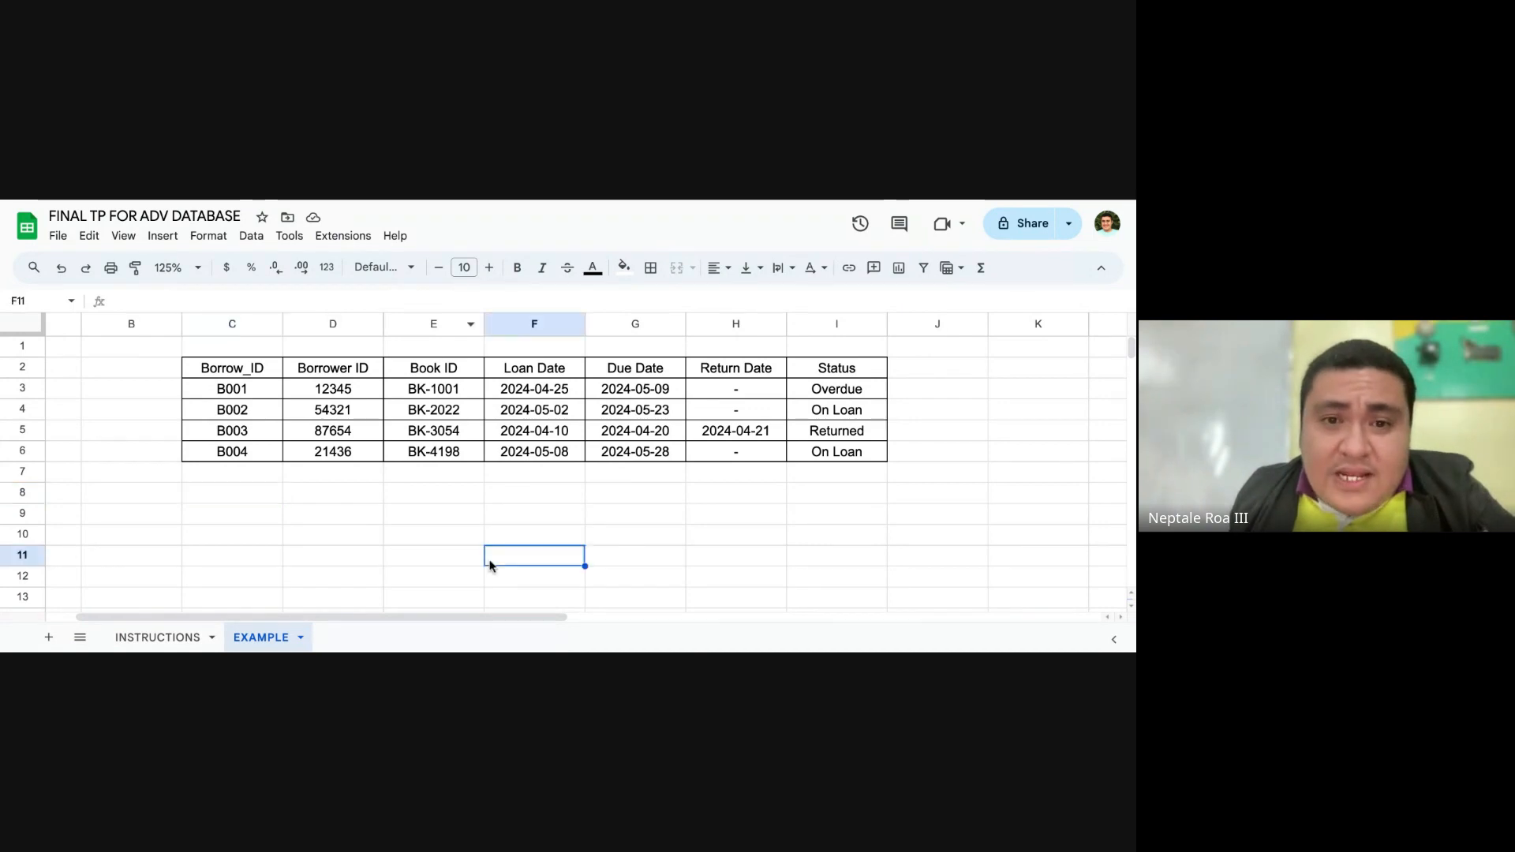
drag(260, 369, 824, 453)
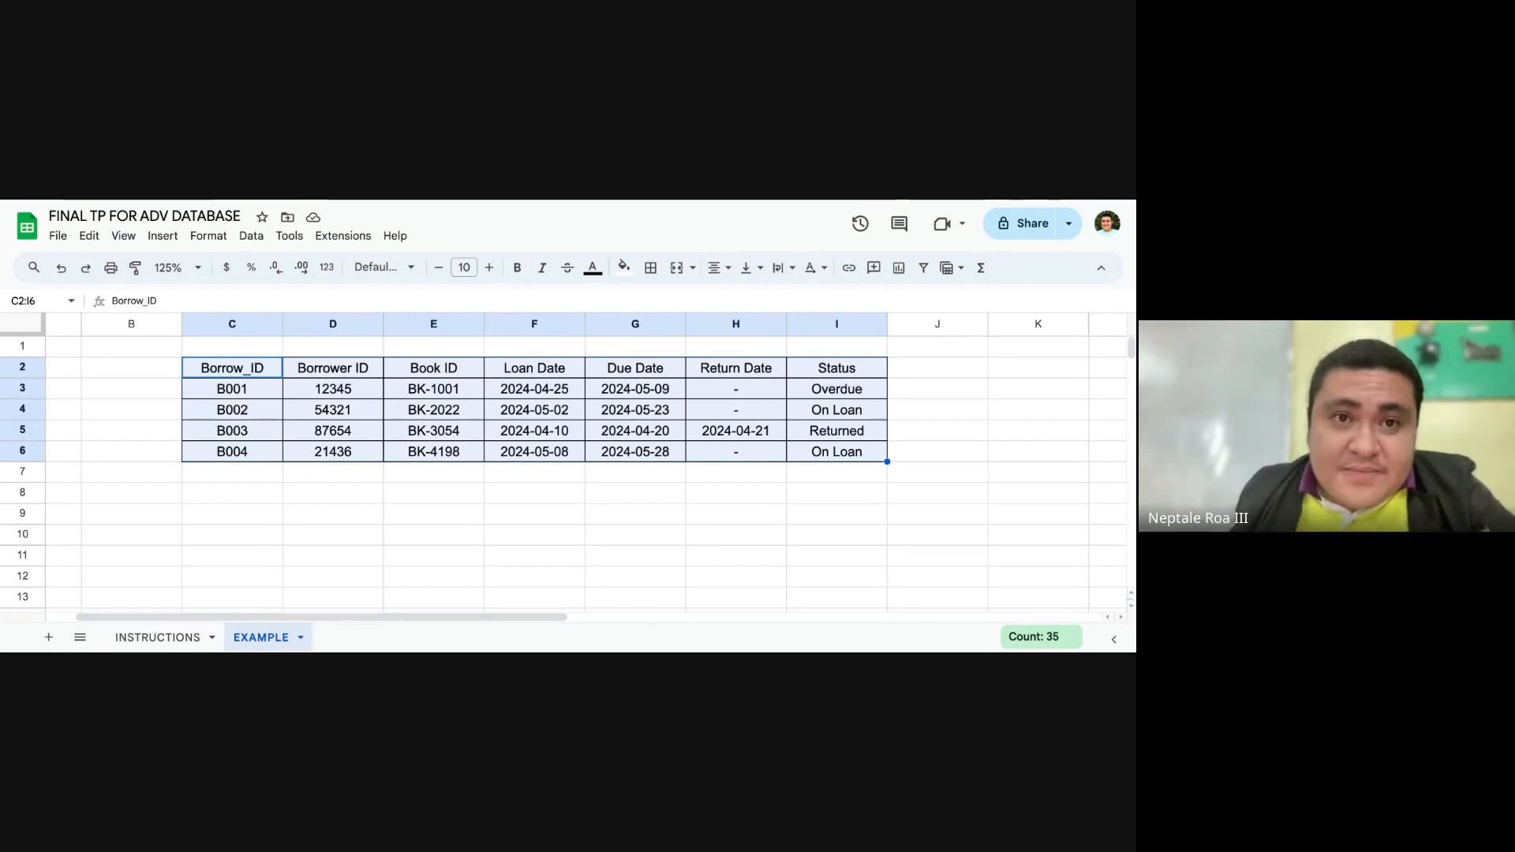
click(347, 511)
Step: Enter the label REPORT in cell C8, below the borrowing table
click(262, 497)
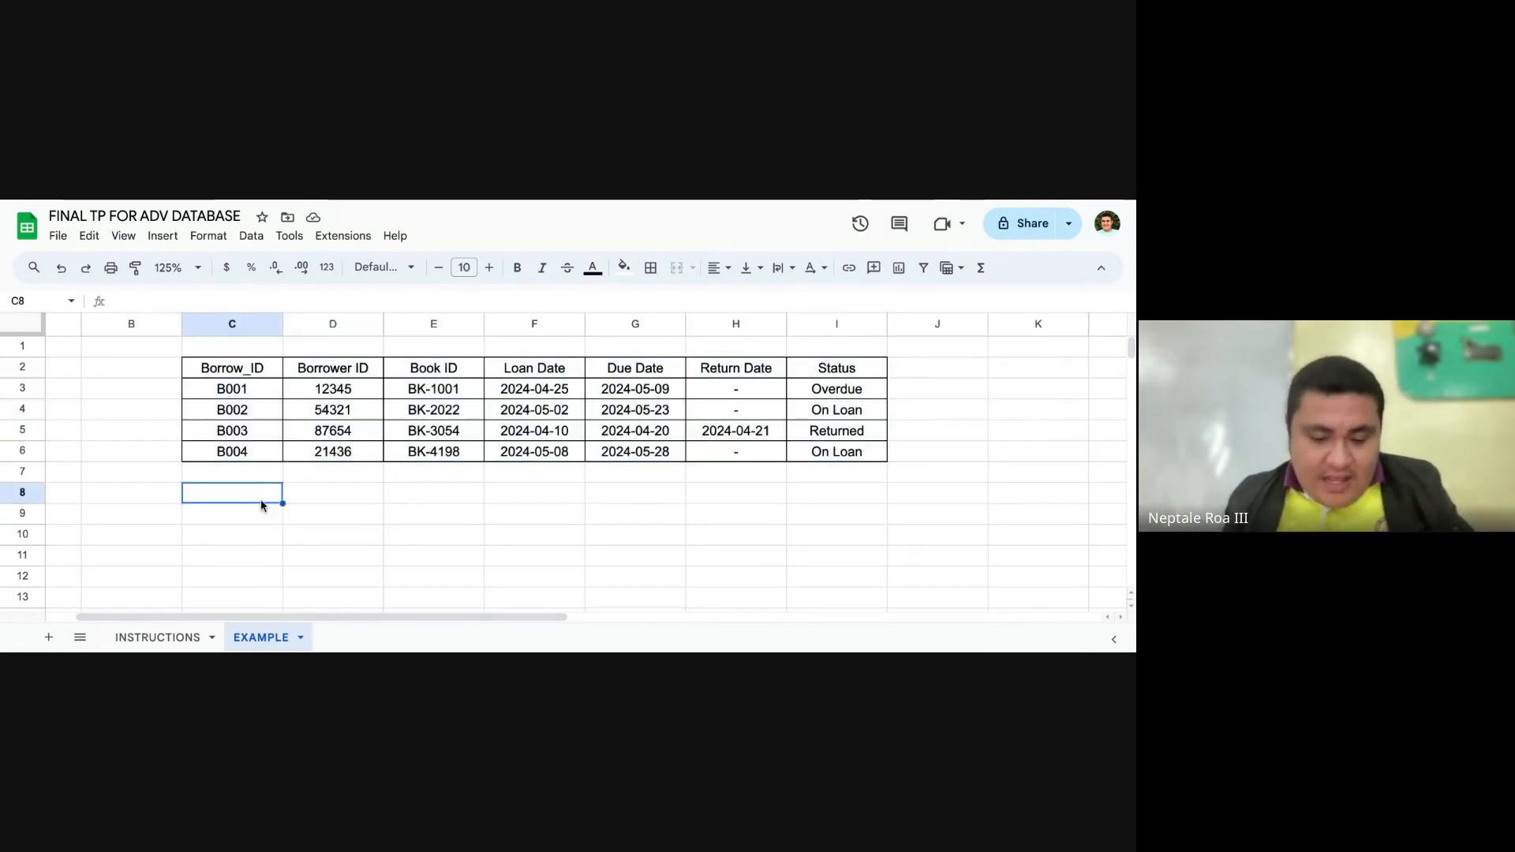
text(REPORT)
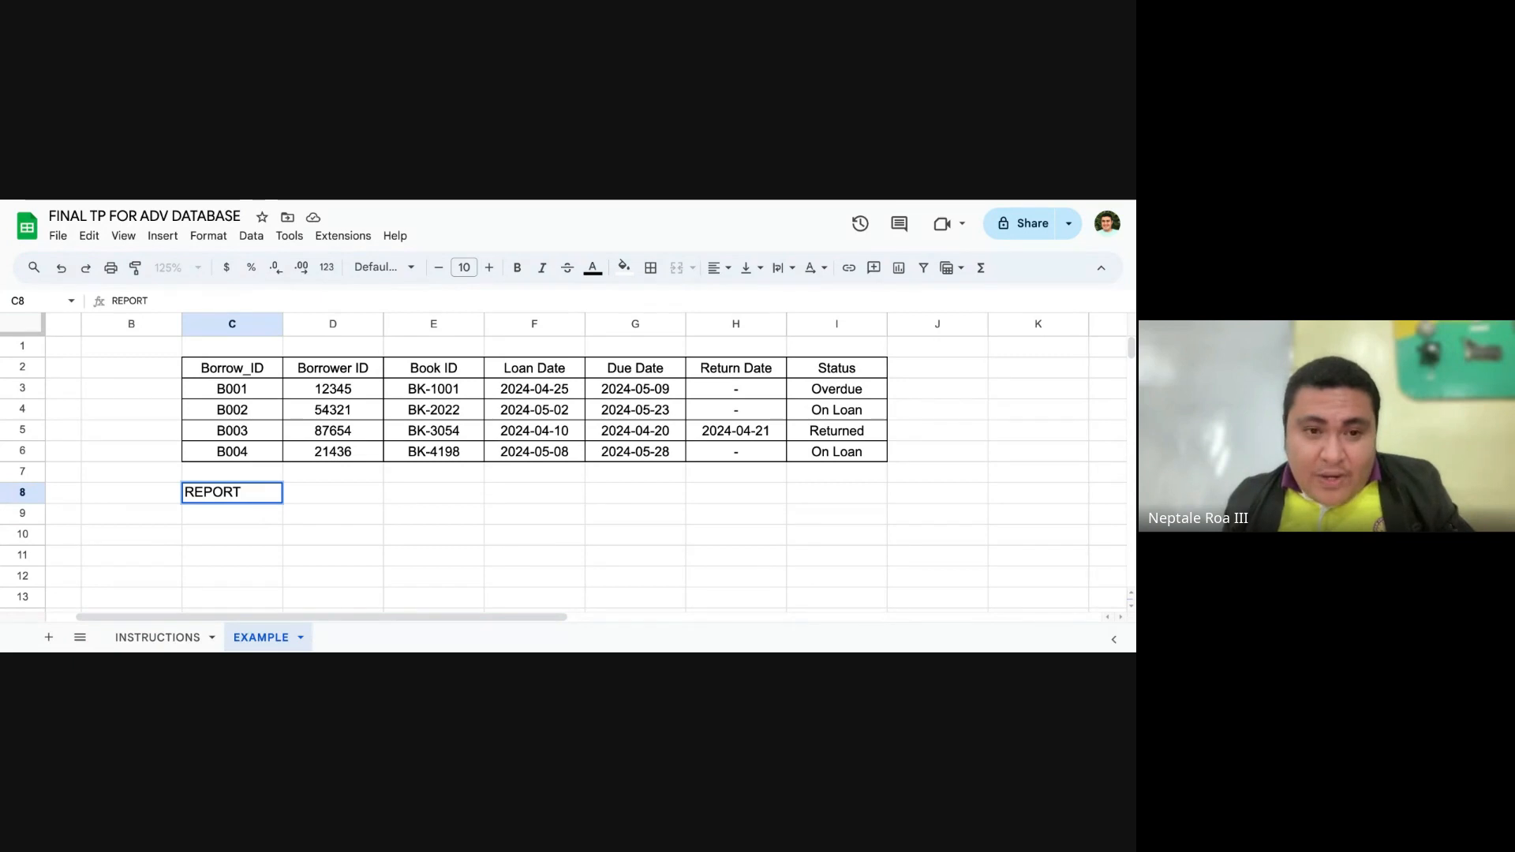
key(Tab)
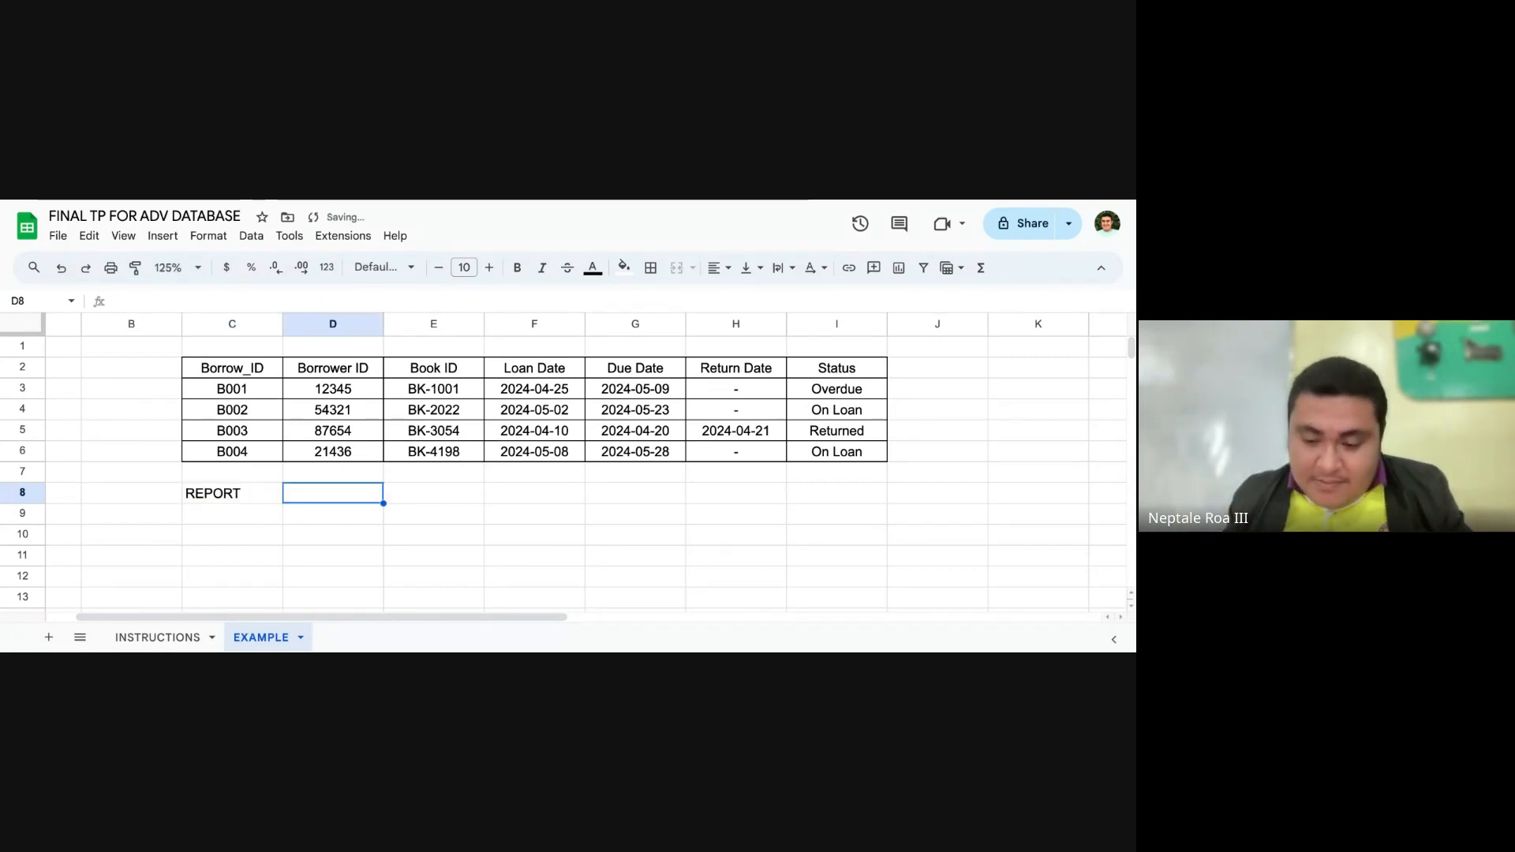
text(-)
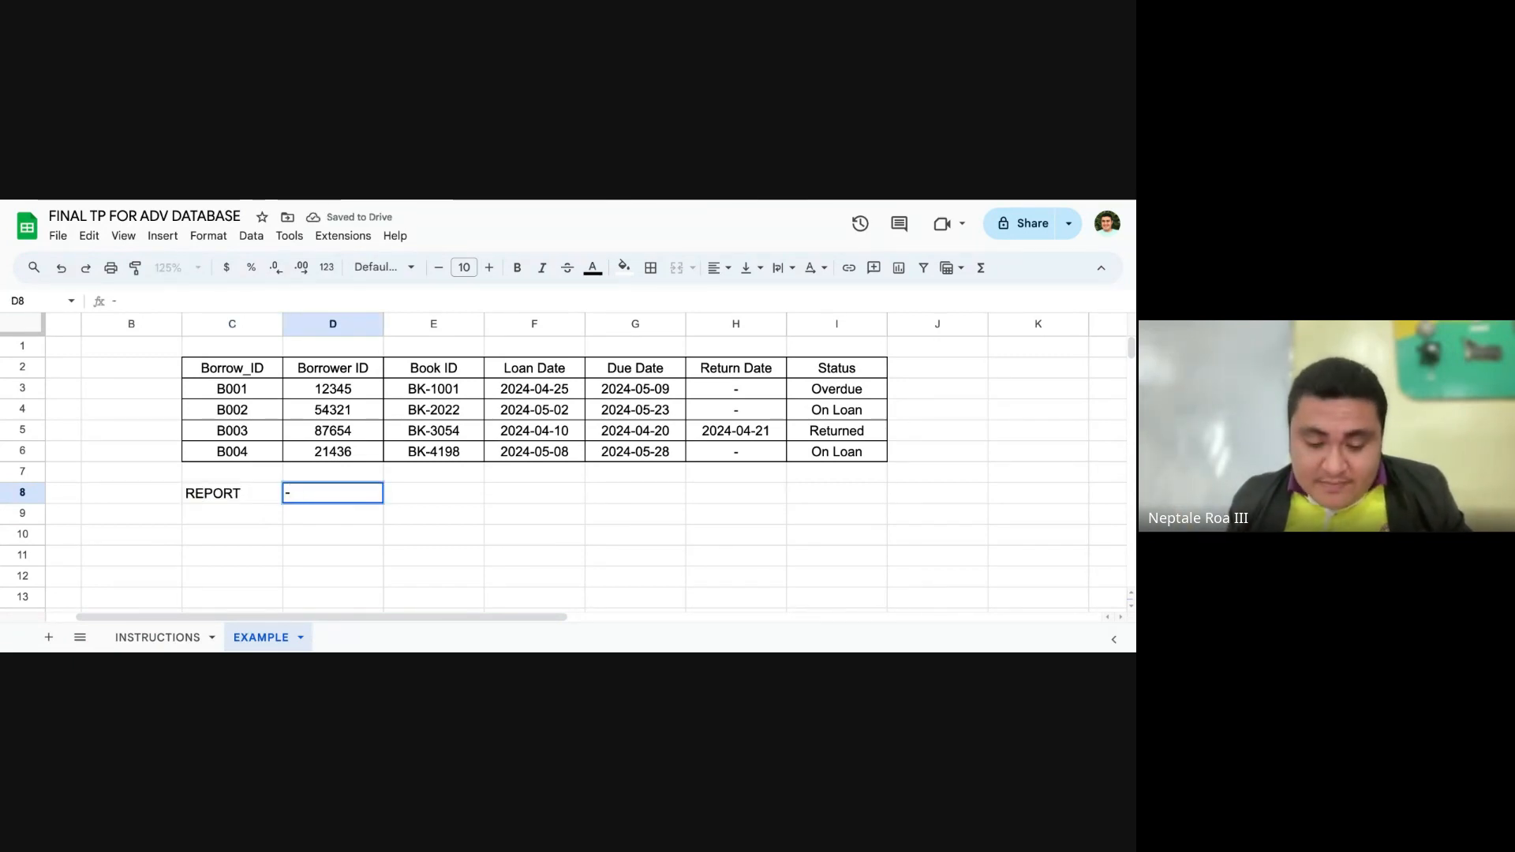
text( A)
text(DS)
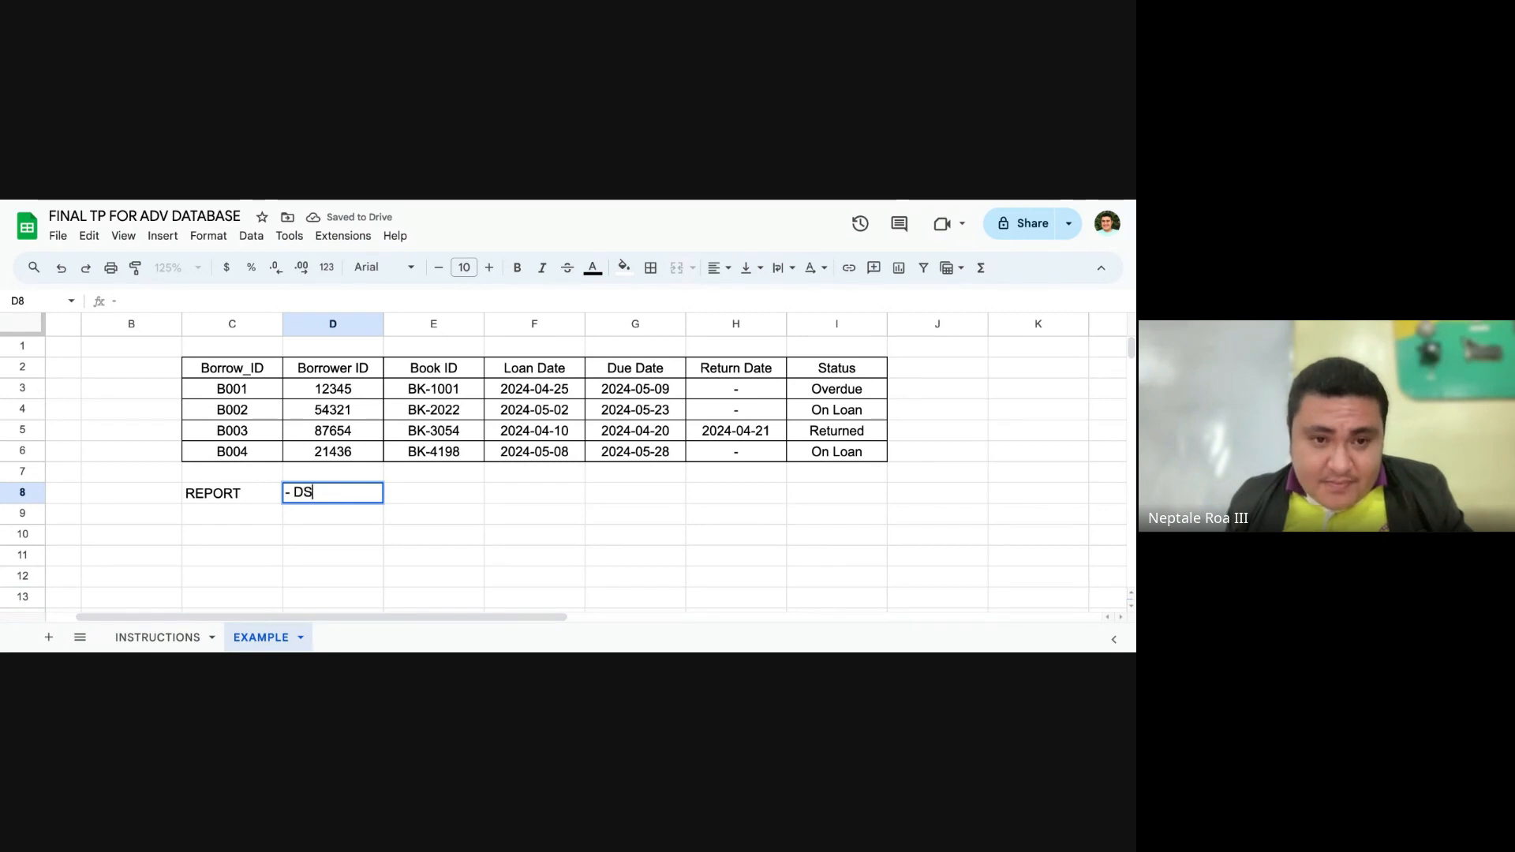
key(BackSpace)
key(BackSpace)
text(d)
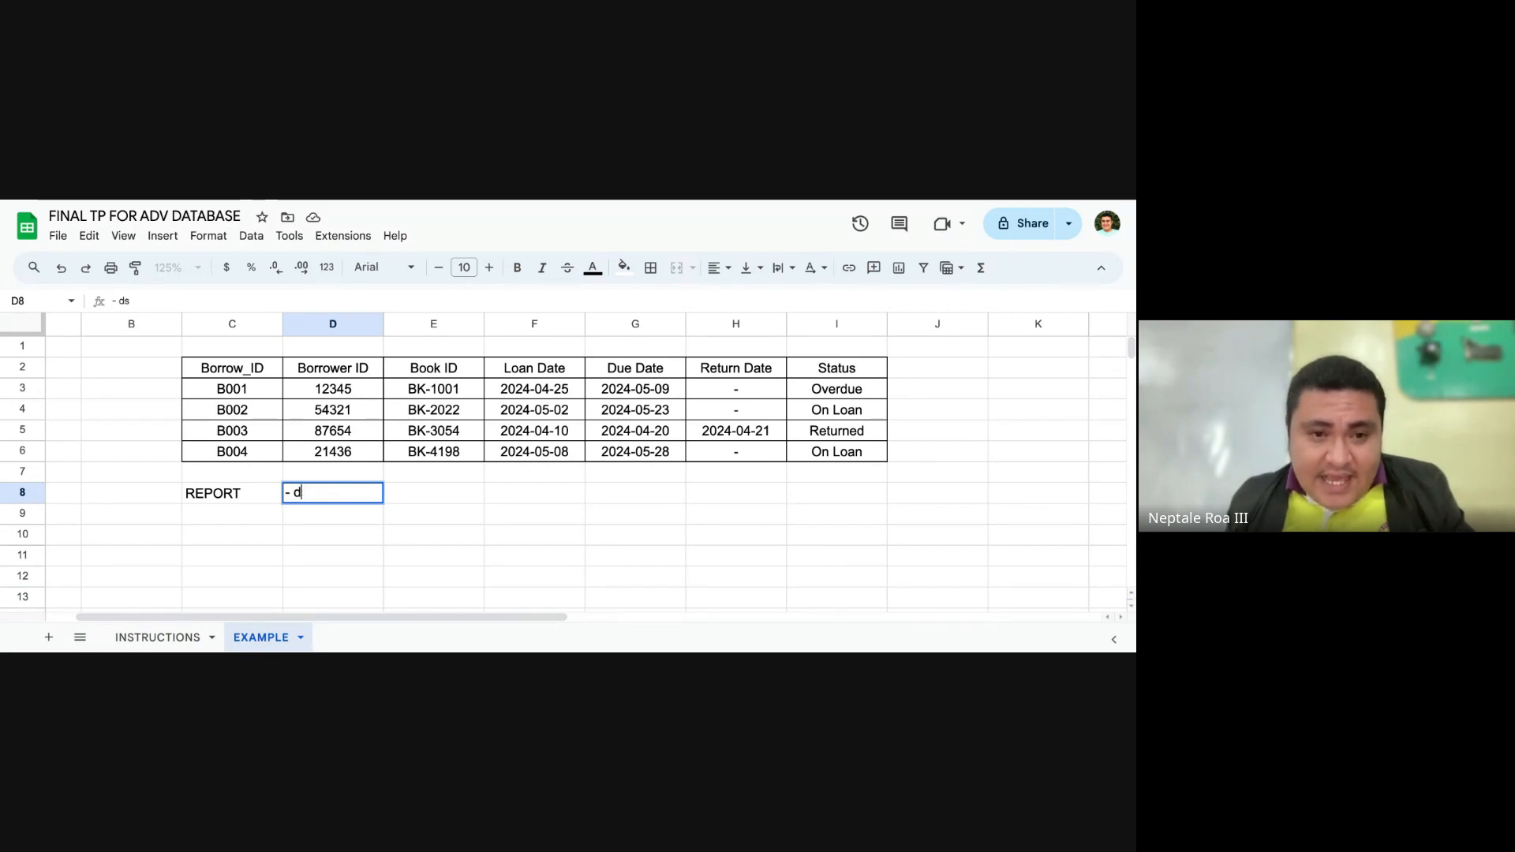
key(BackSpace)
text(a)
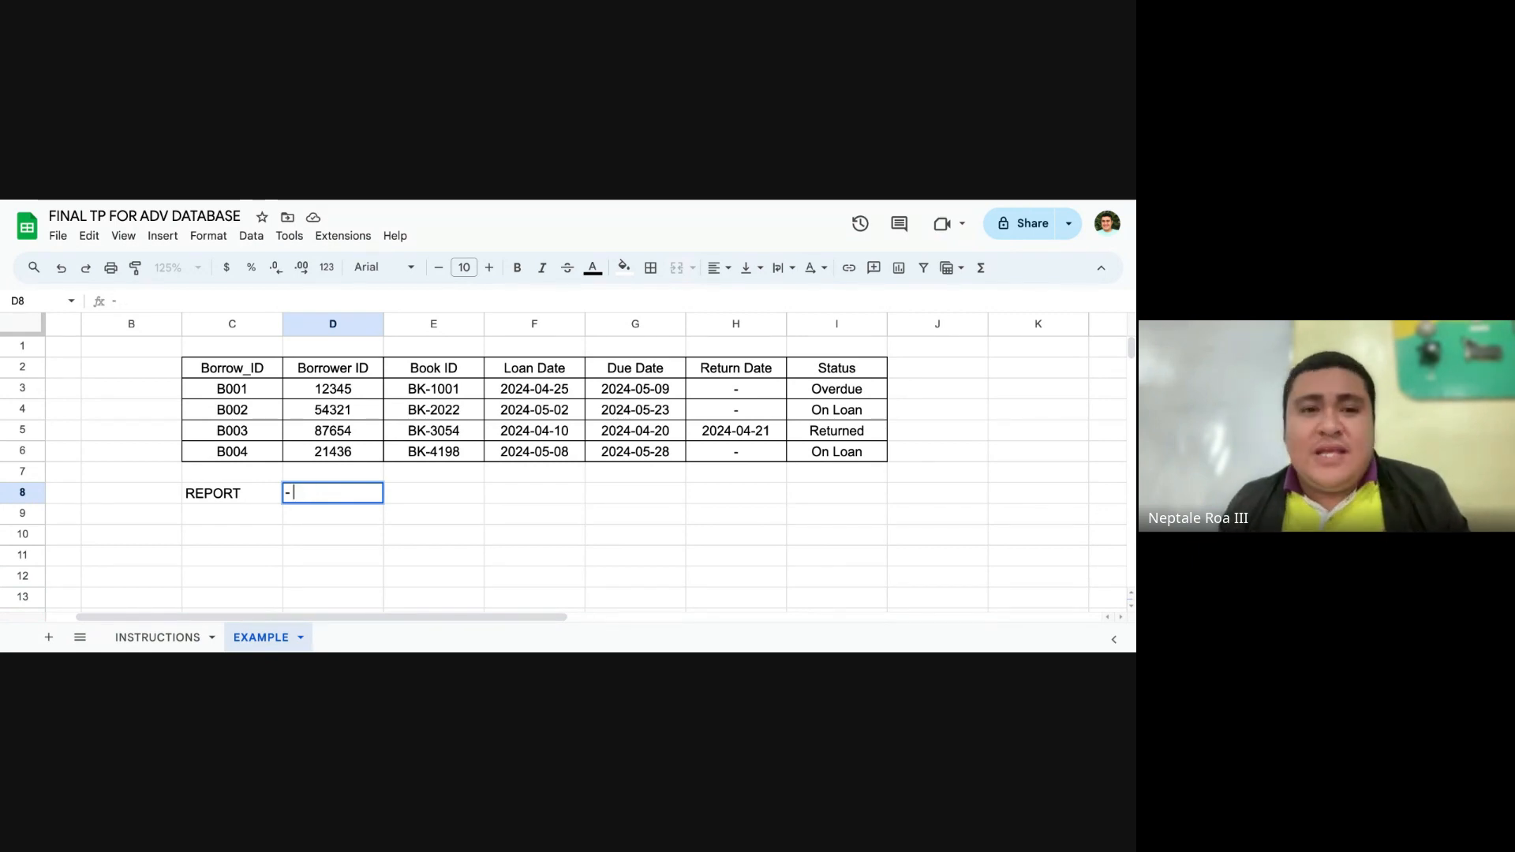
key(BackSpace)
key(BackSpace)
key(BackSpace)
key(BackSpace)
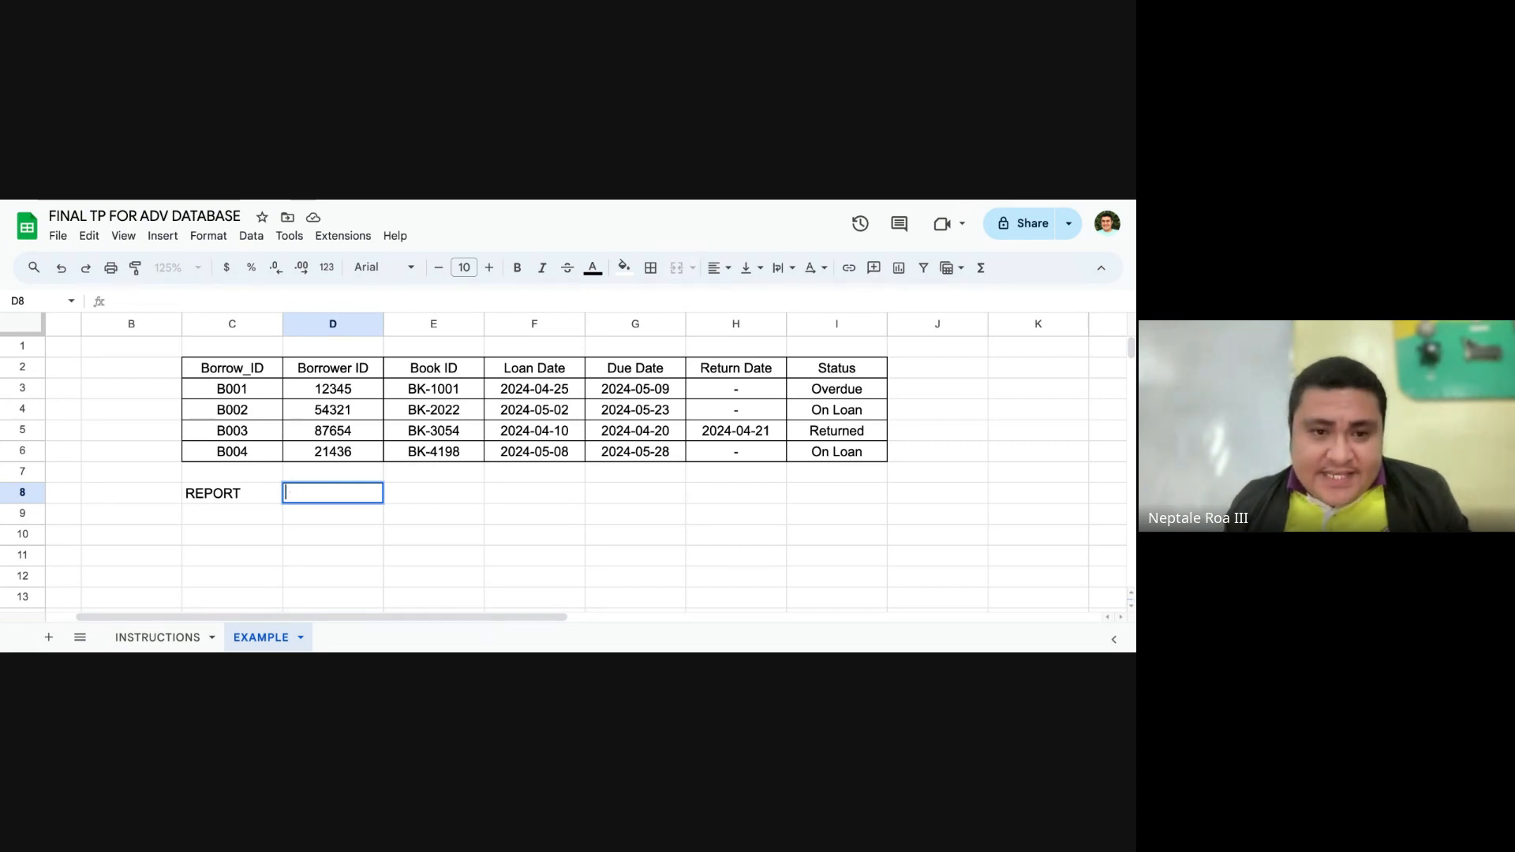
text(do)
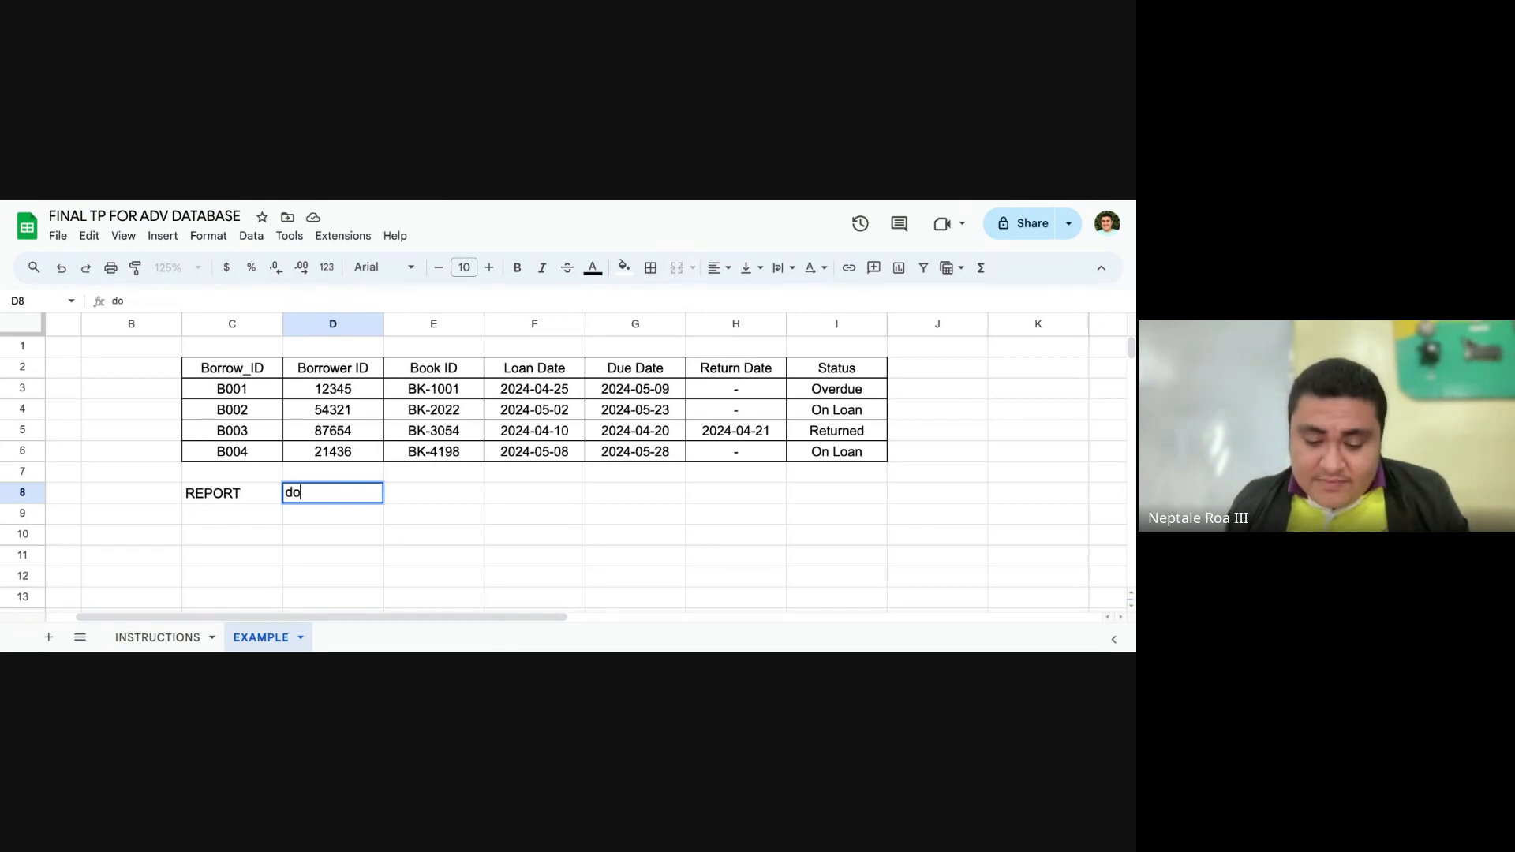
key(Return)
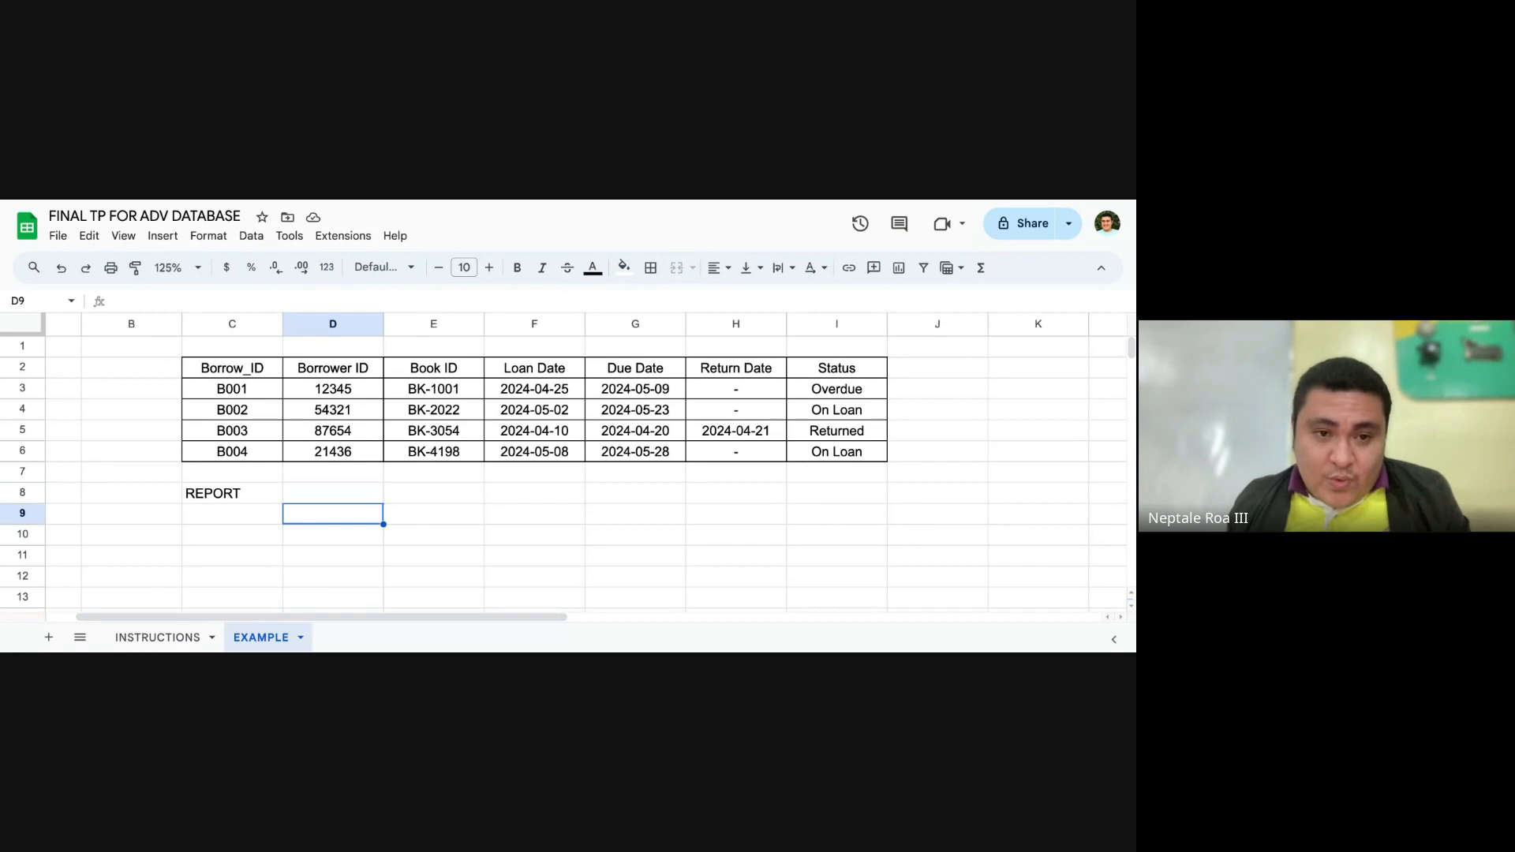
Step: Enter the description "- output of multiple attributes from a given of list of table" in cell D8, beside the REPORT label
key(Up)
text(-)
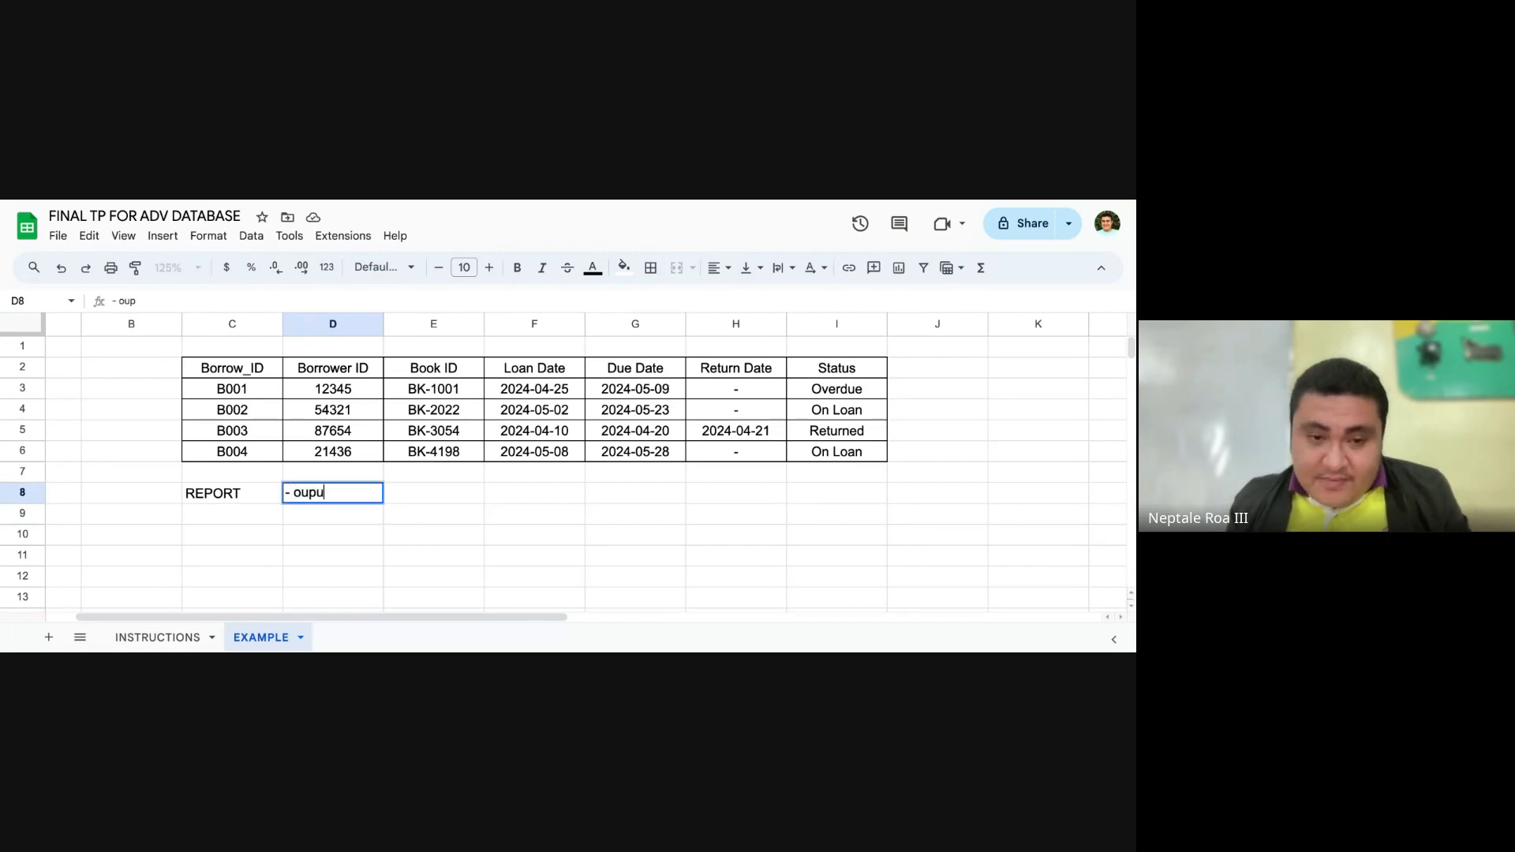
text( outpu)
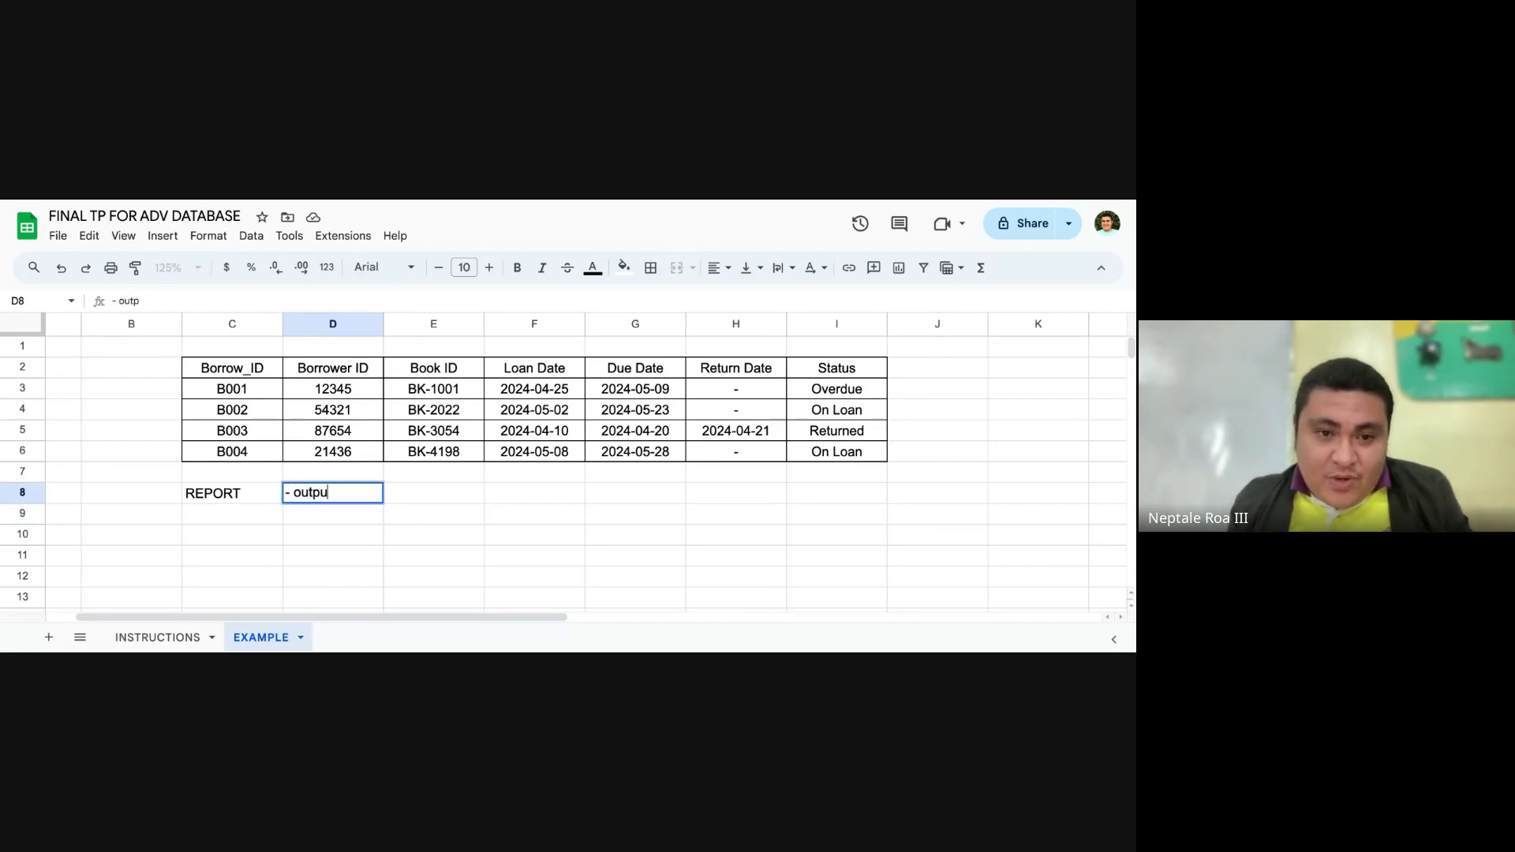
text(t of multiple )
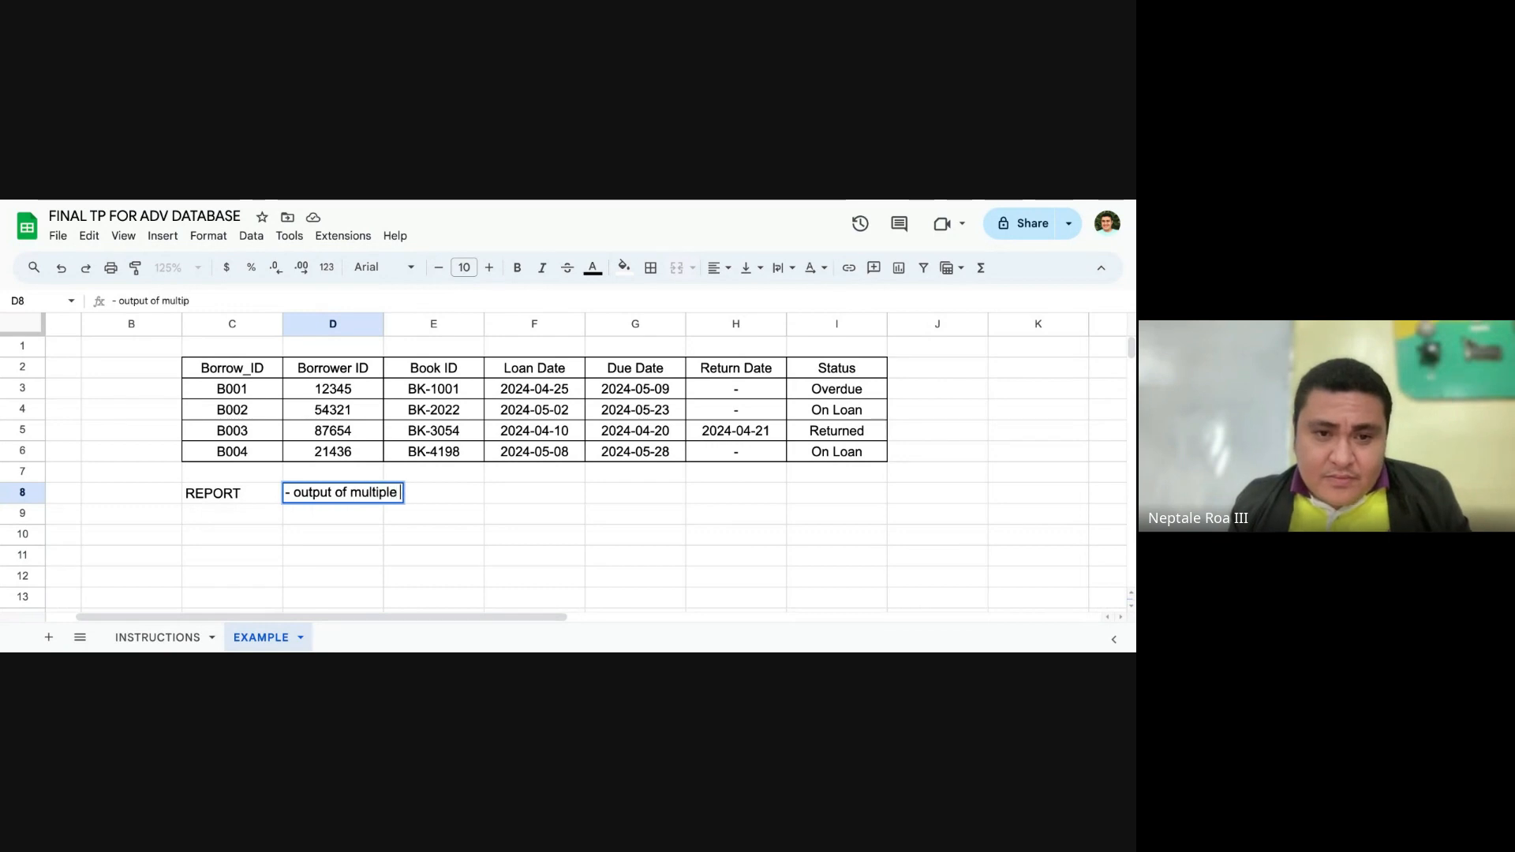
text(attribytes)
key(BackSpace)
key(BackSpace)
key(BackSpace)
key(BackSpace)
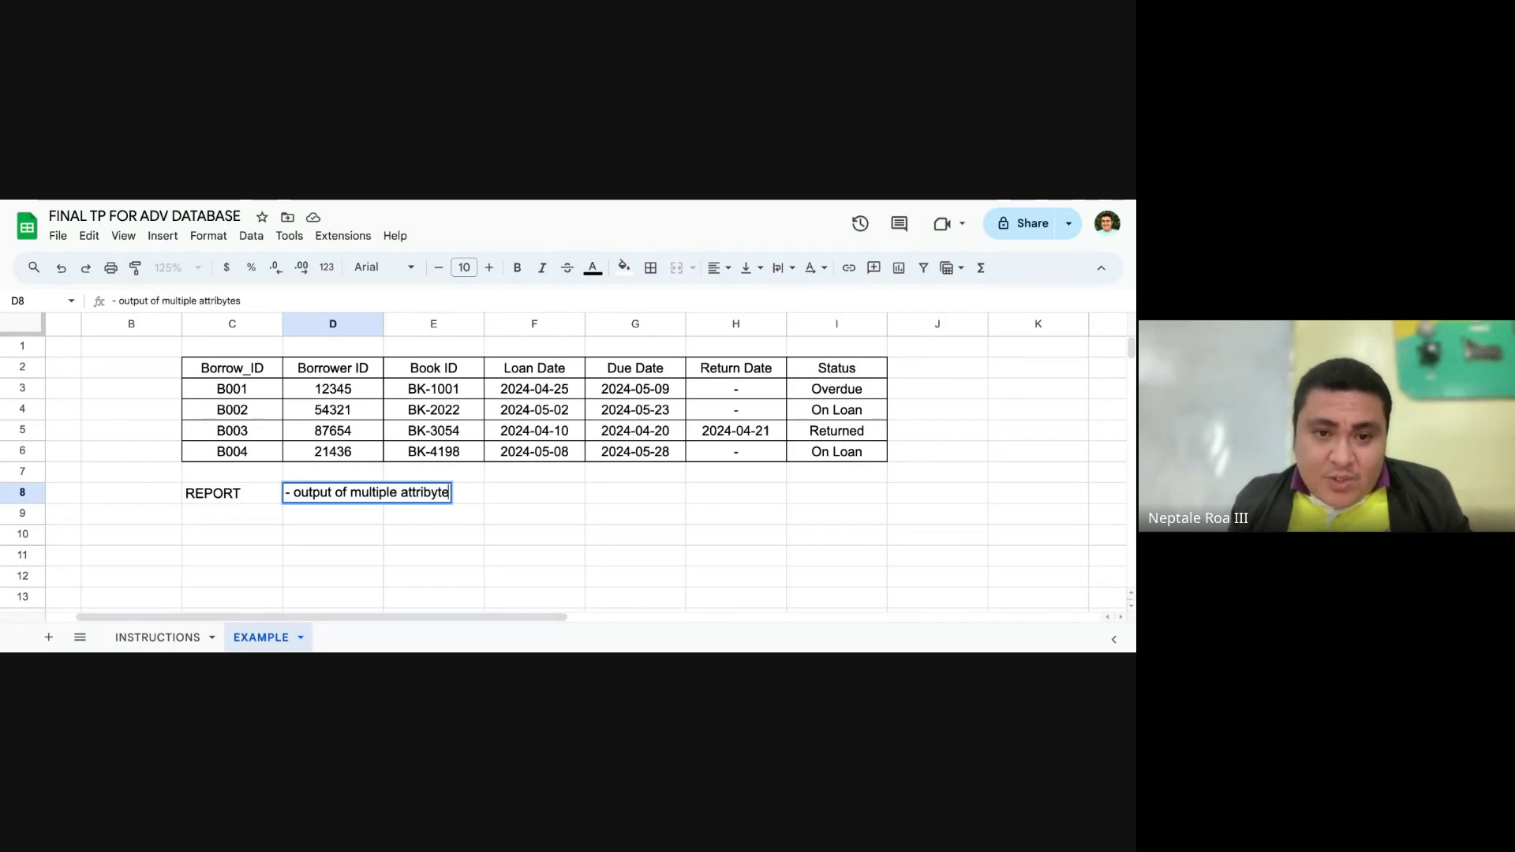
text(utes from a )
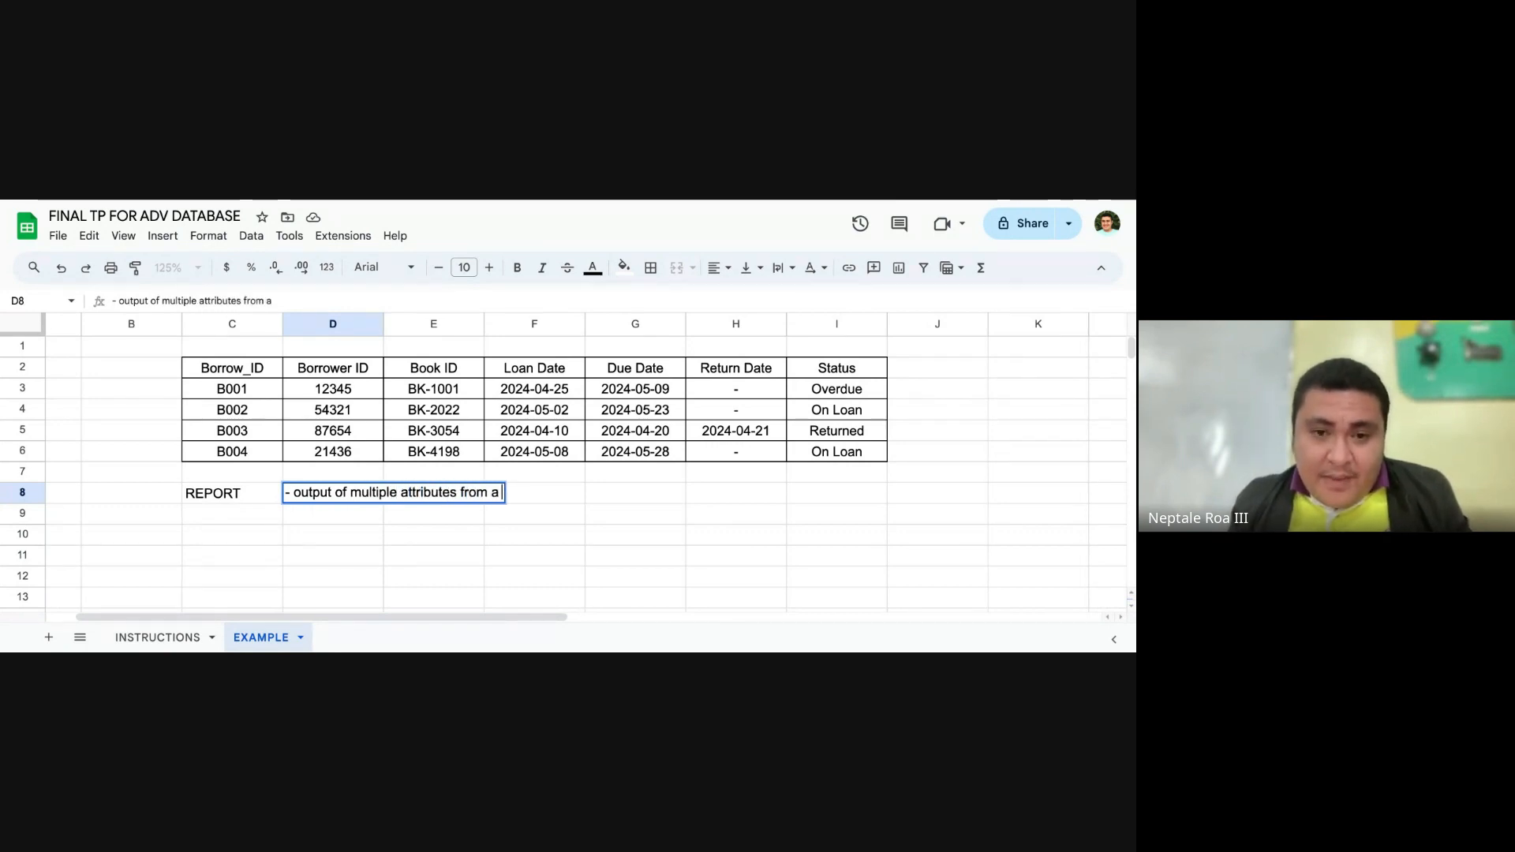
text(given of l)
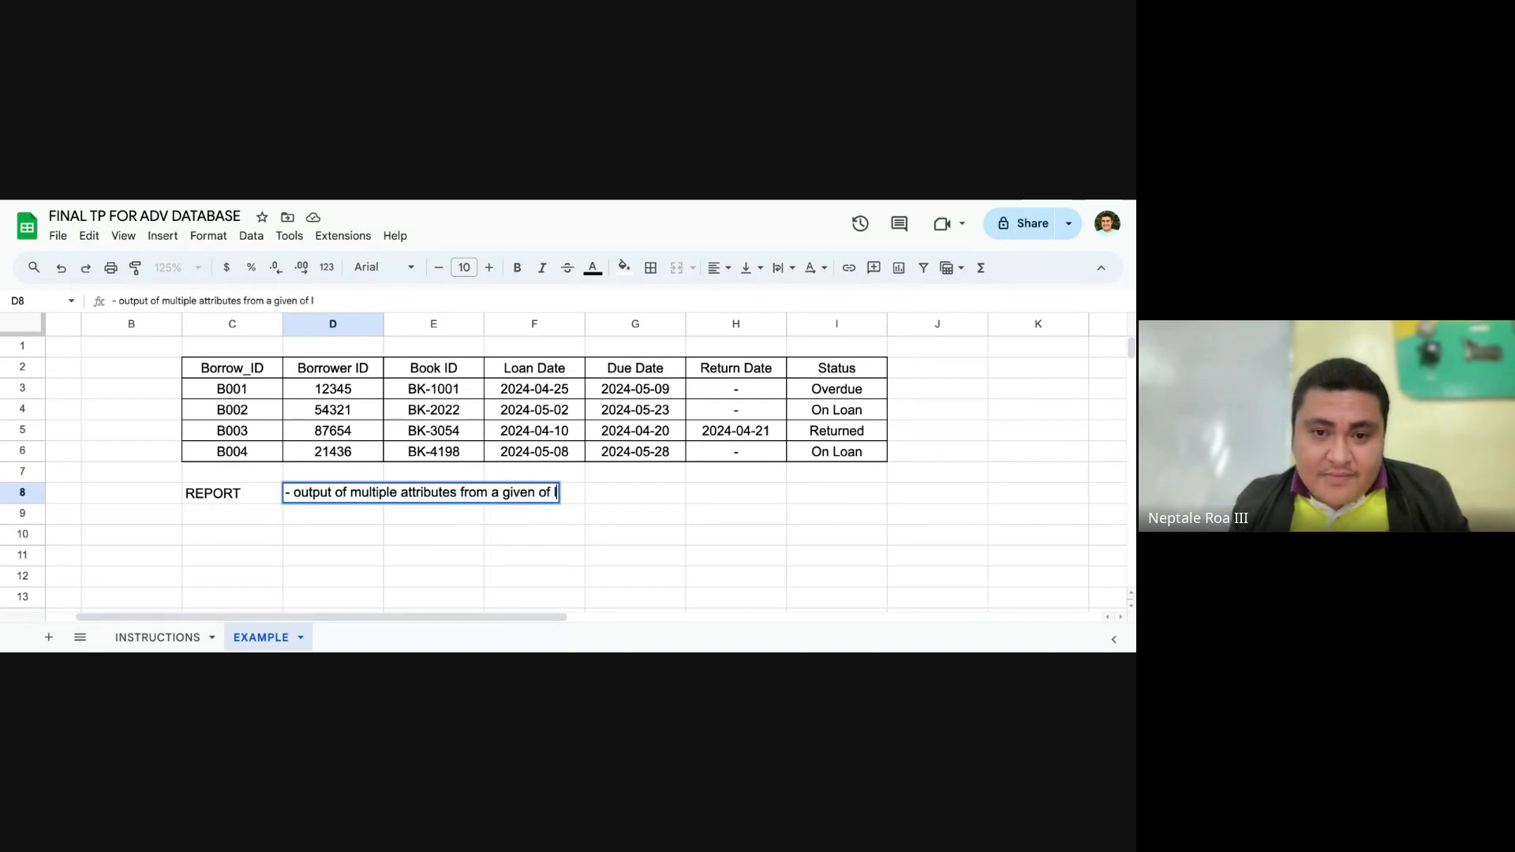
text(ist of table)
key(Return)
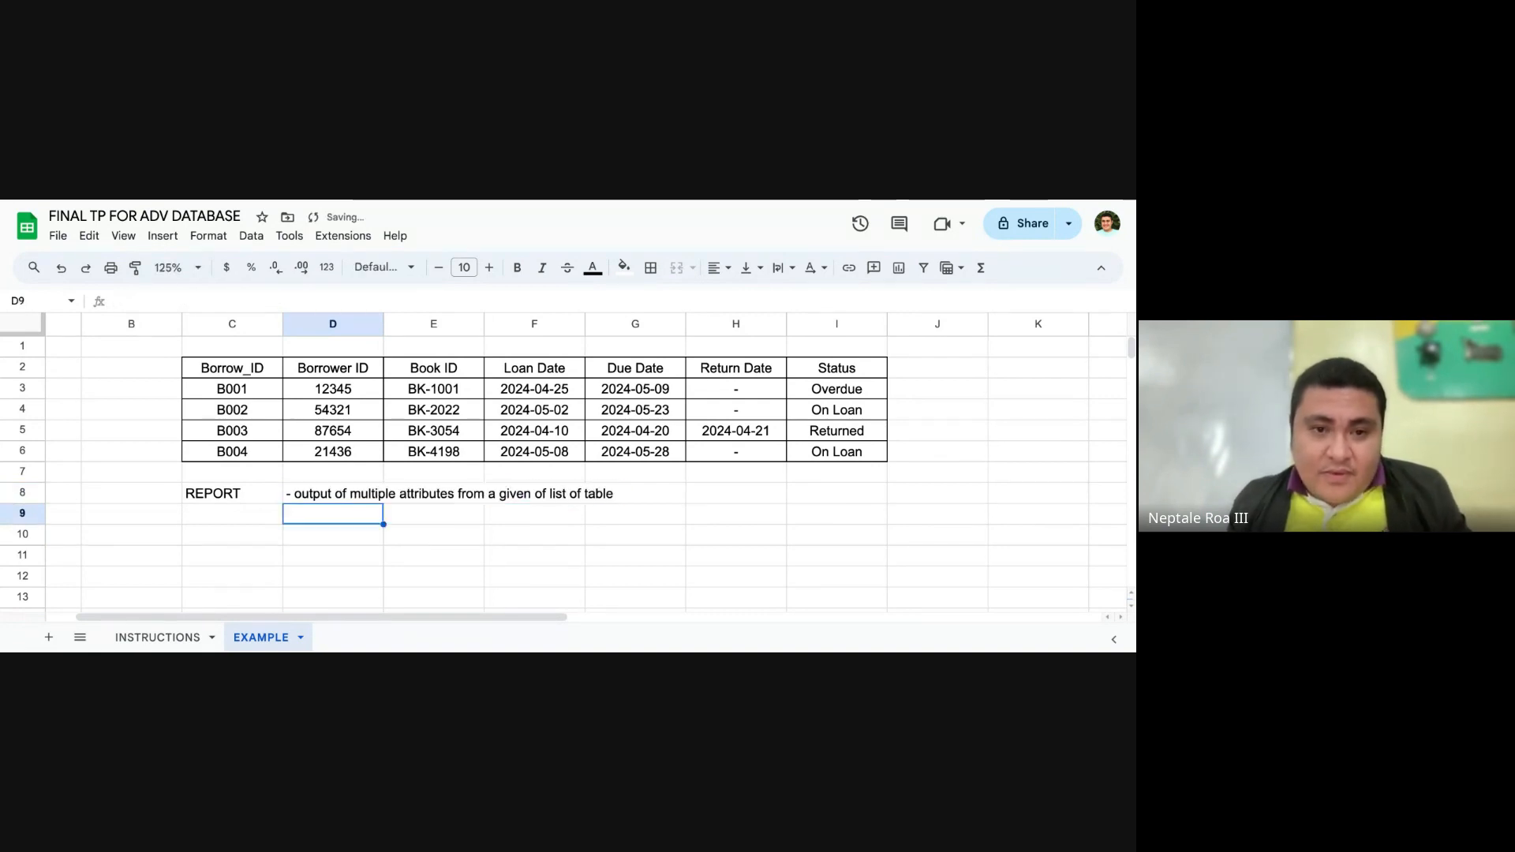
Step: Examine each column header of the borrowing table, from Borrow_ID through Status, against the report description in row 8
scroll(396, 531, down, 2)
scroll(396, 531, up, 2)
click(396, 532)
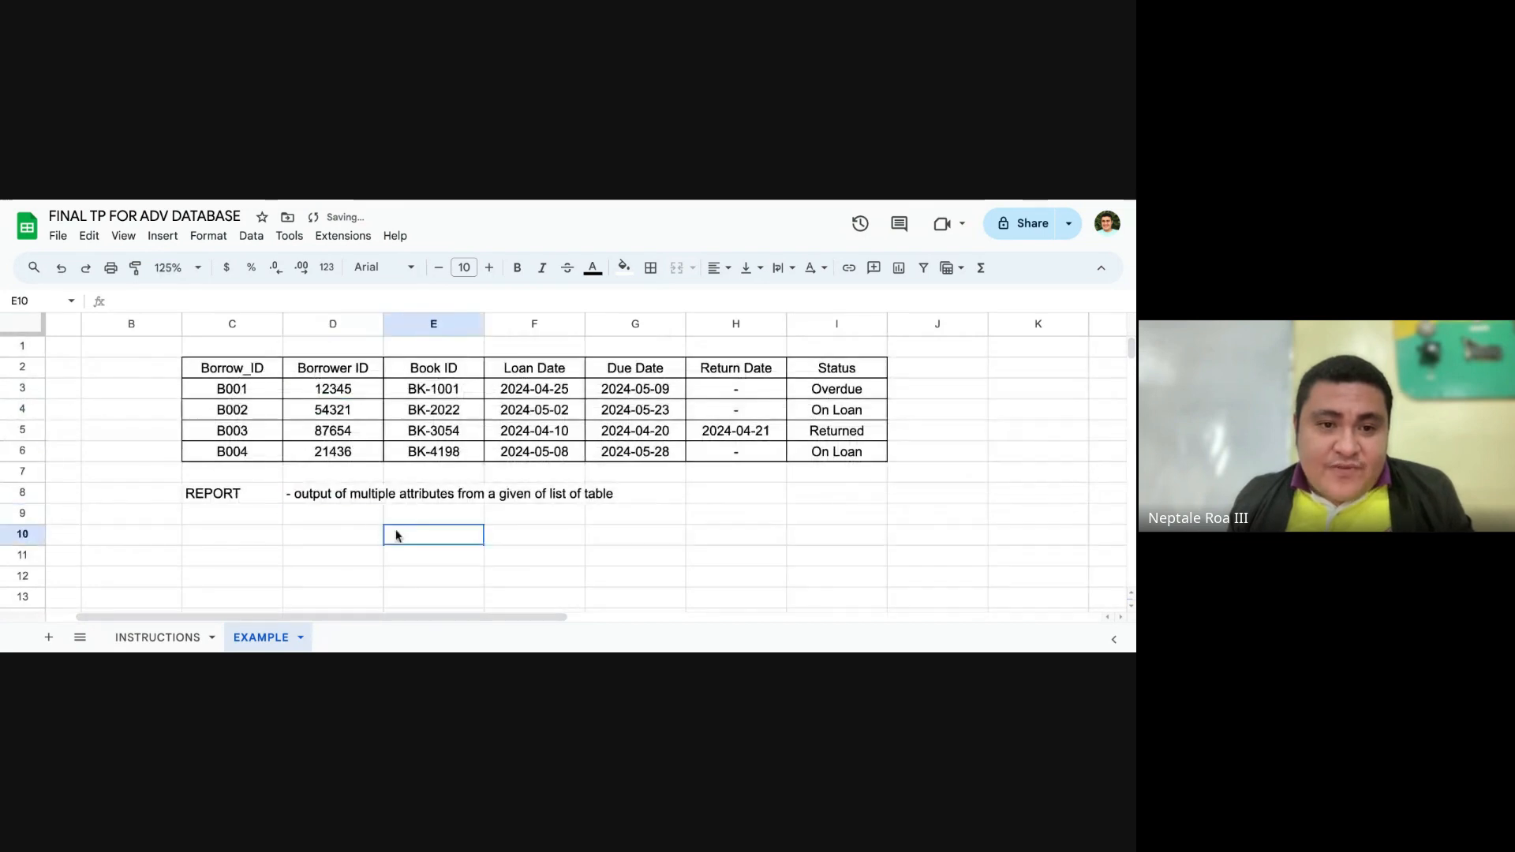
click(276, 517)
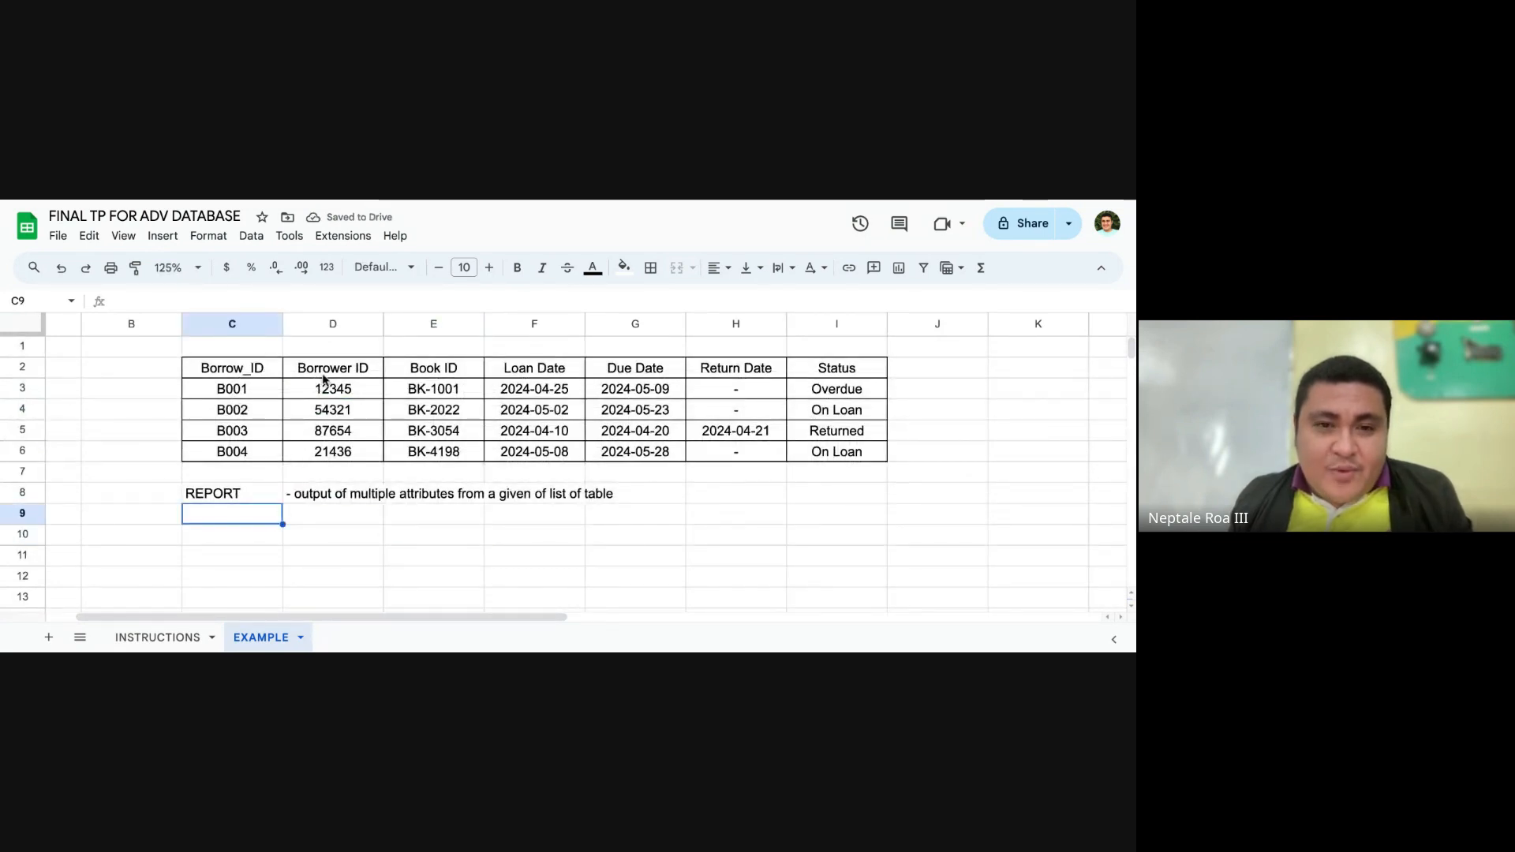
click(258, 374)
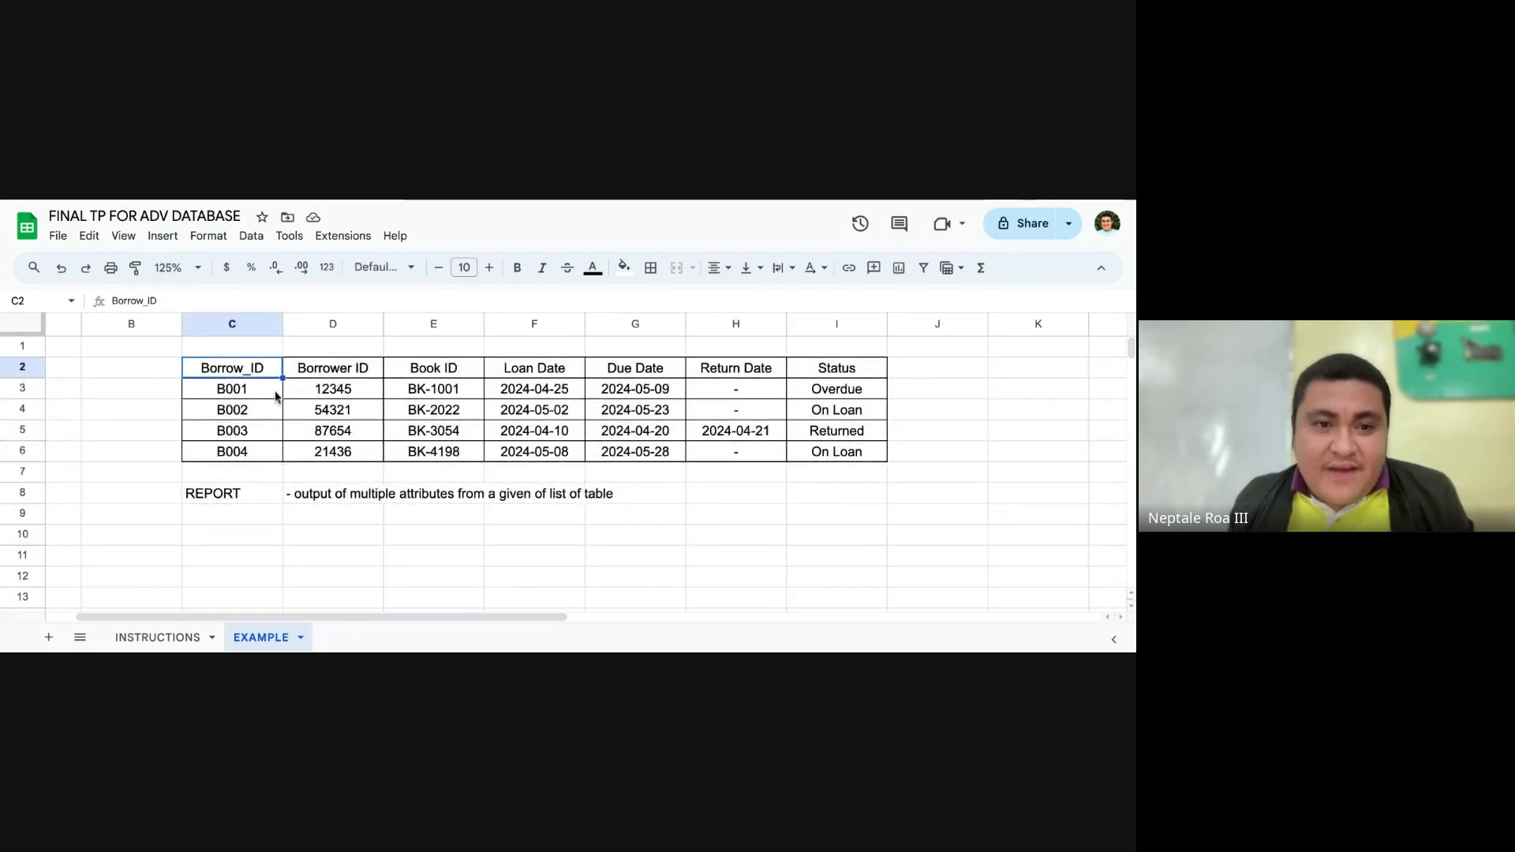
click(275, 395)
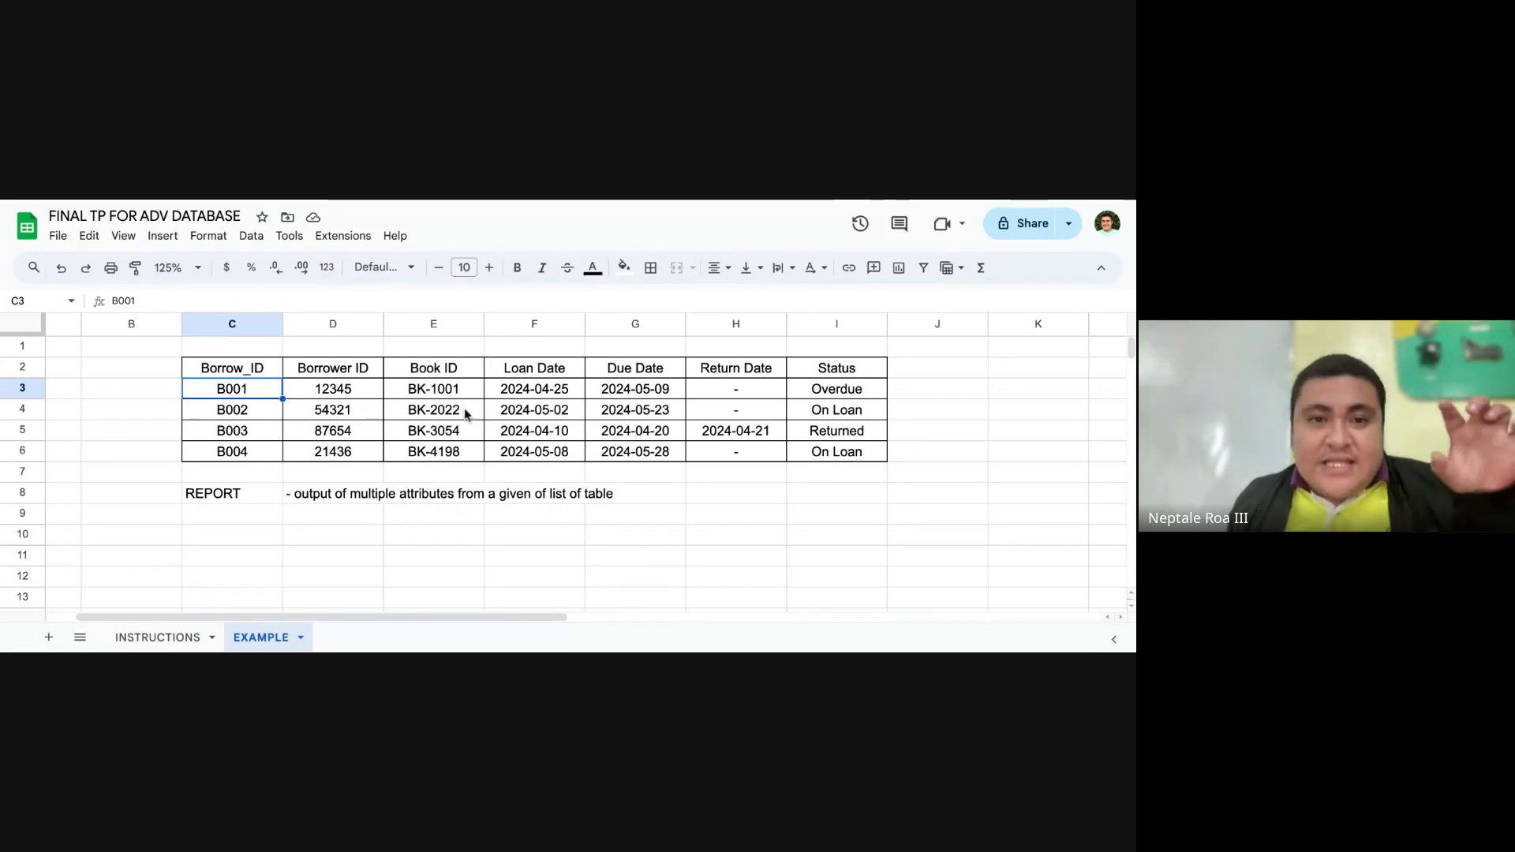
click(363, 392)
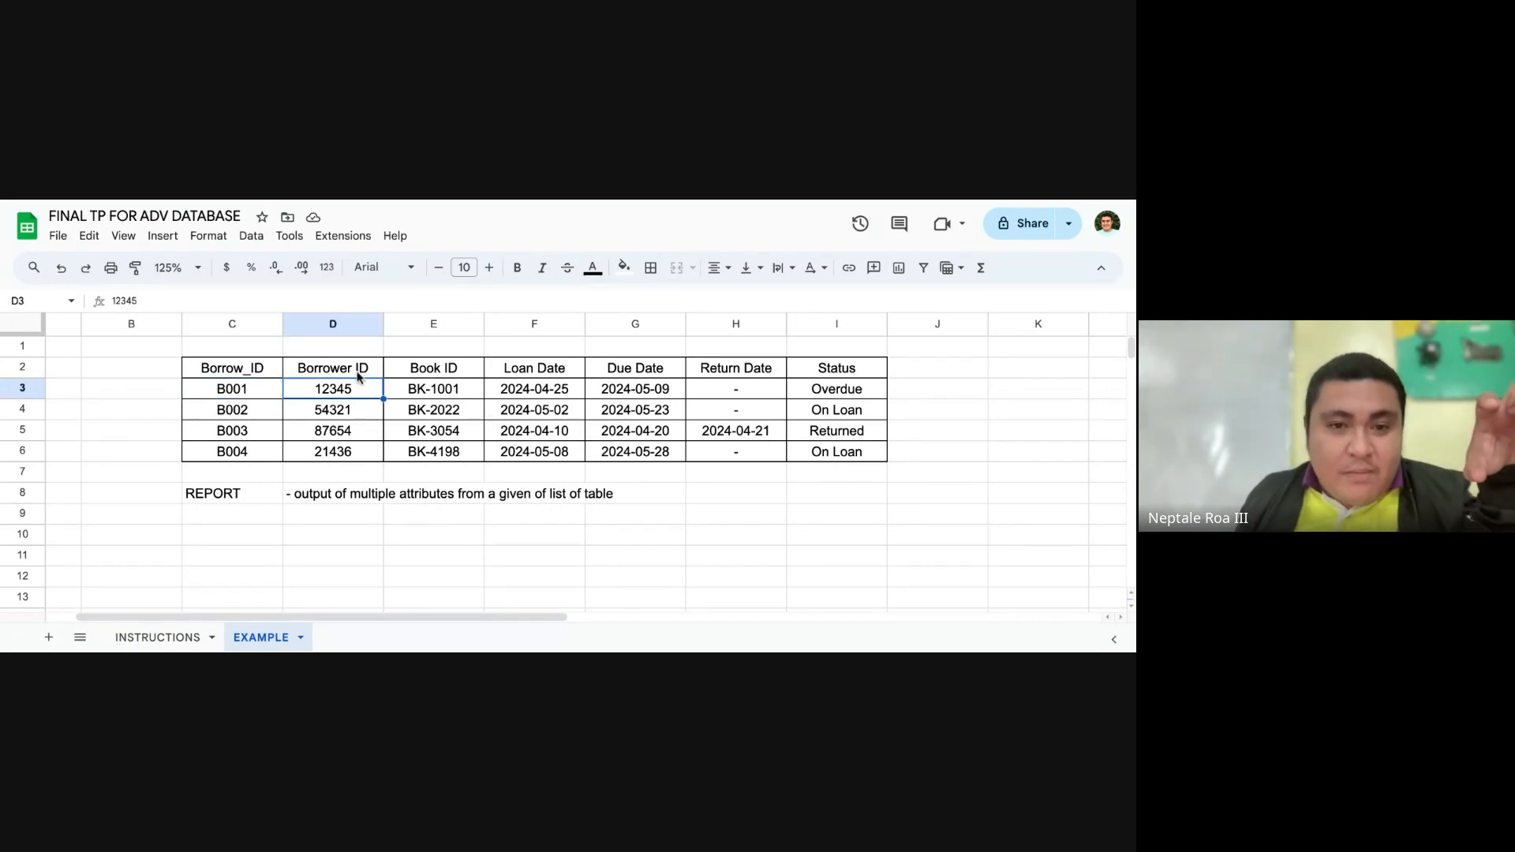
click(360, 376)
click(466, 375)
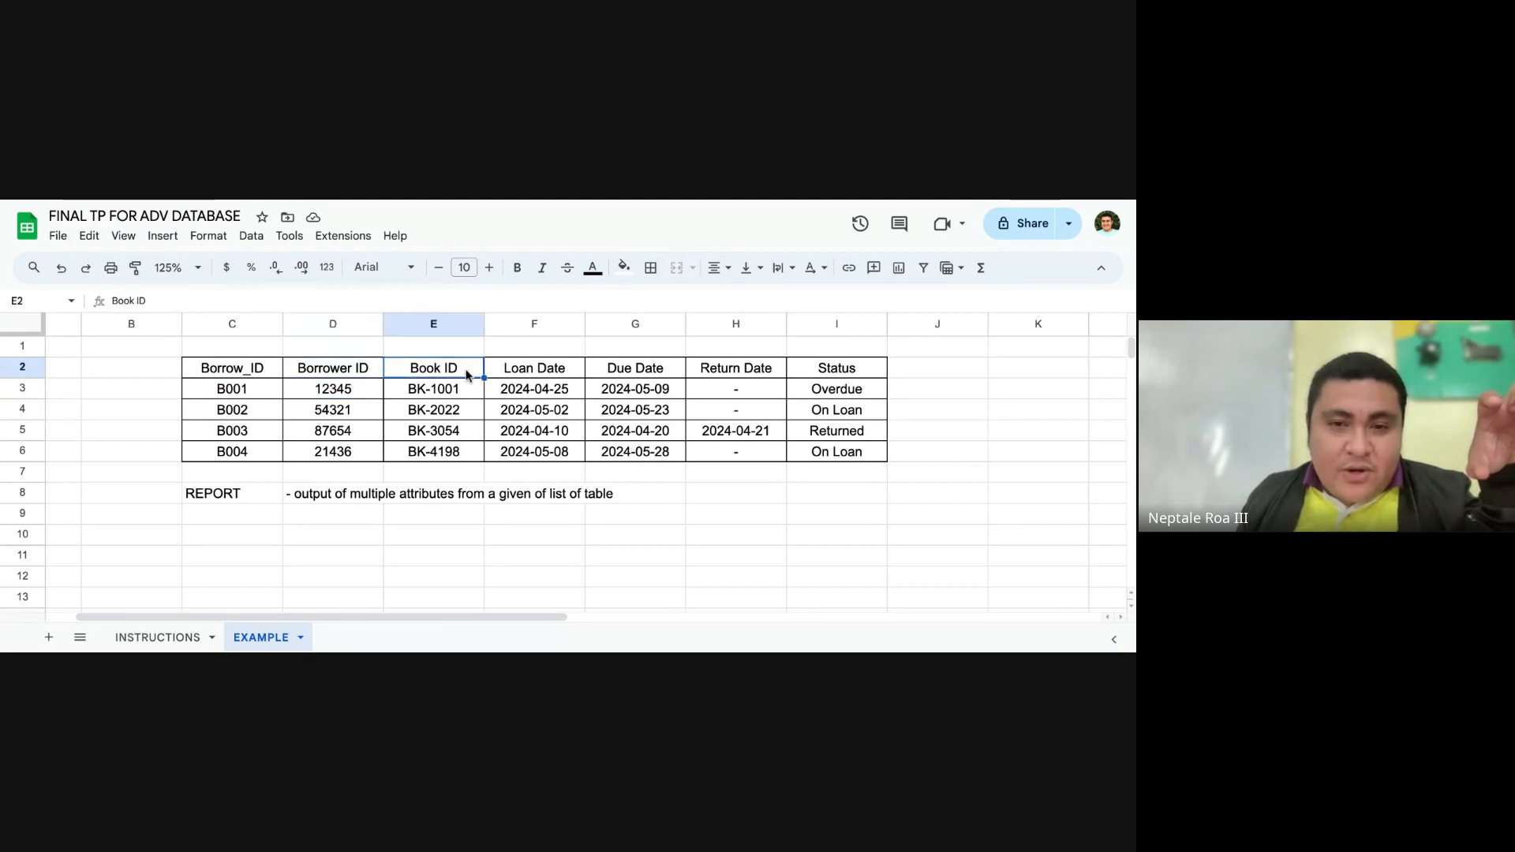
click(567, 370)
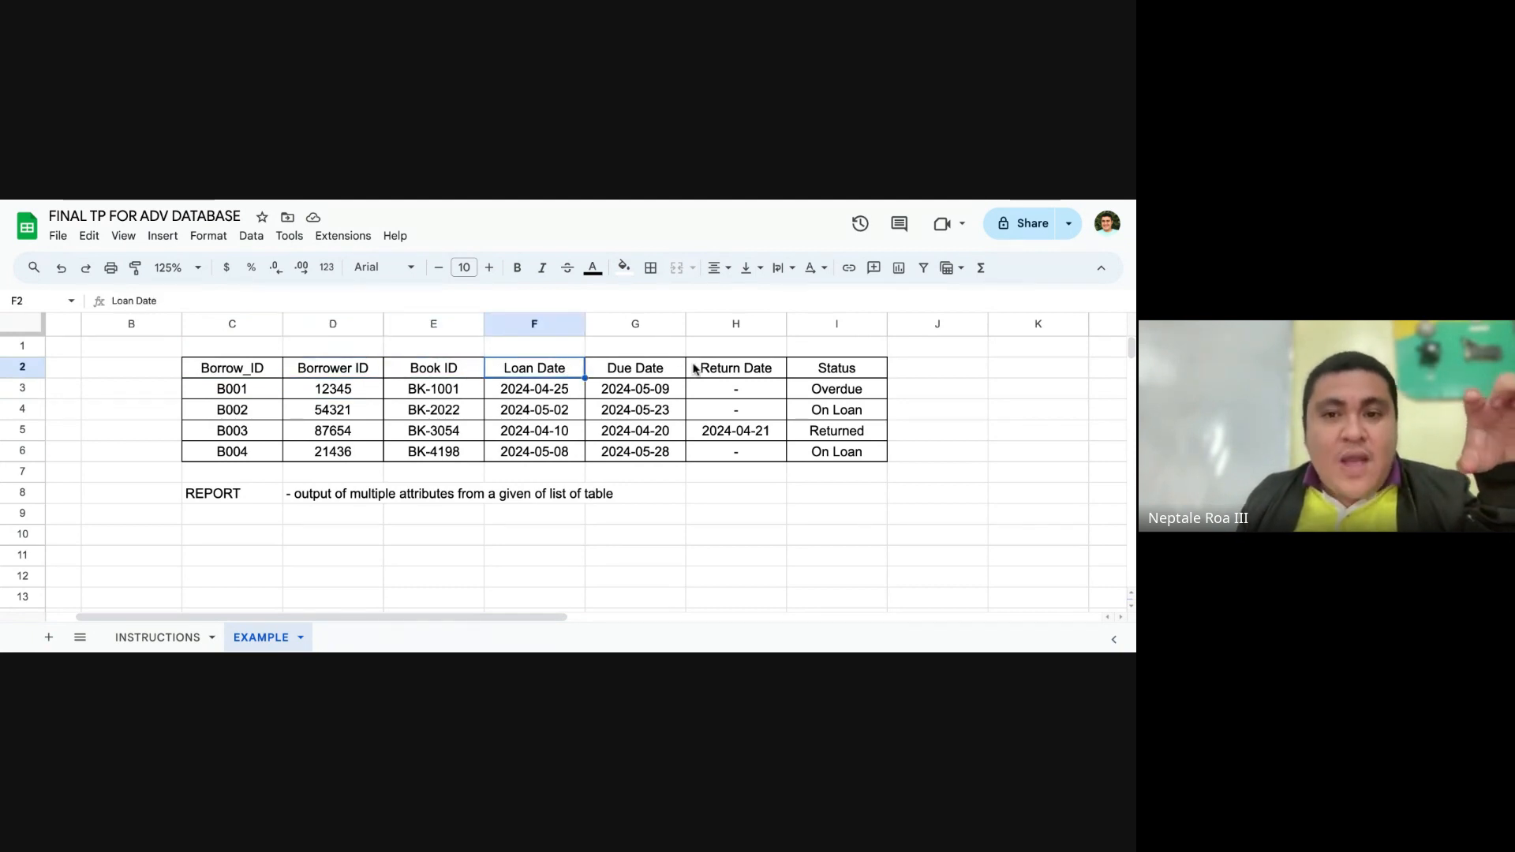
click(663, 371)
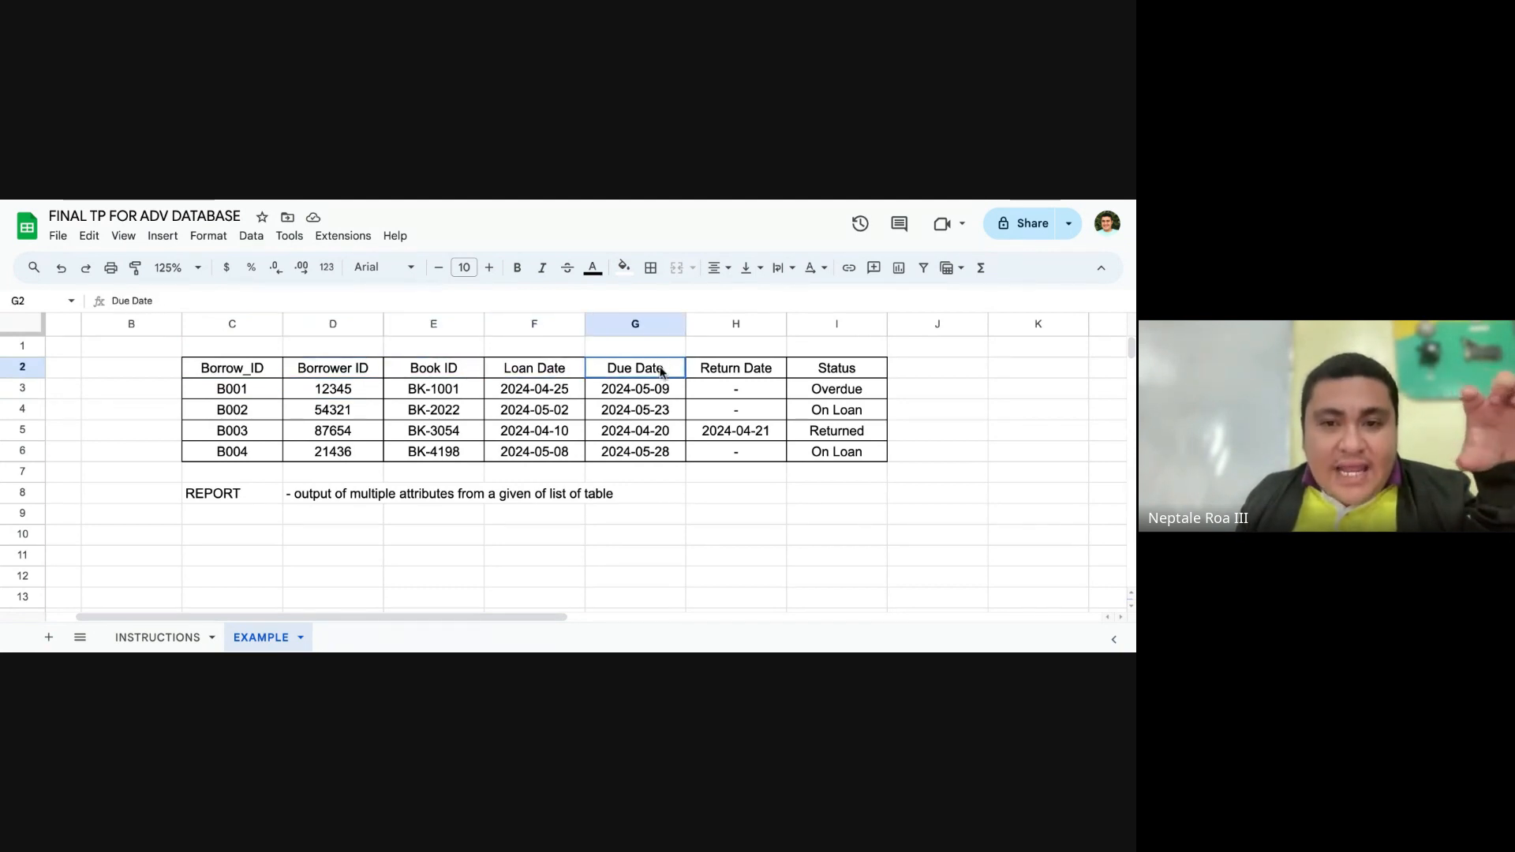
click(753, 374)
click(839, 373)
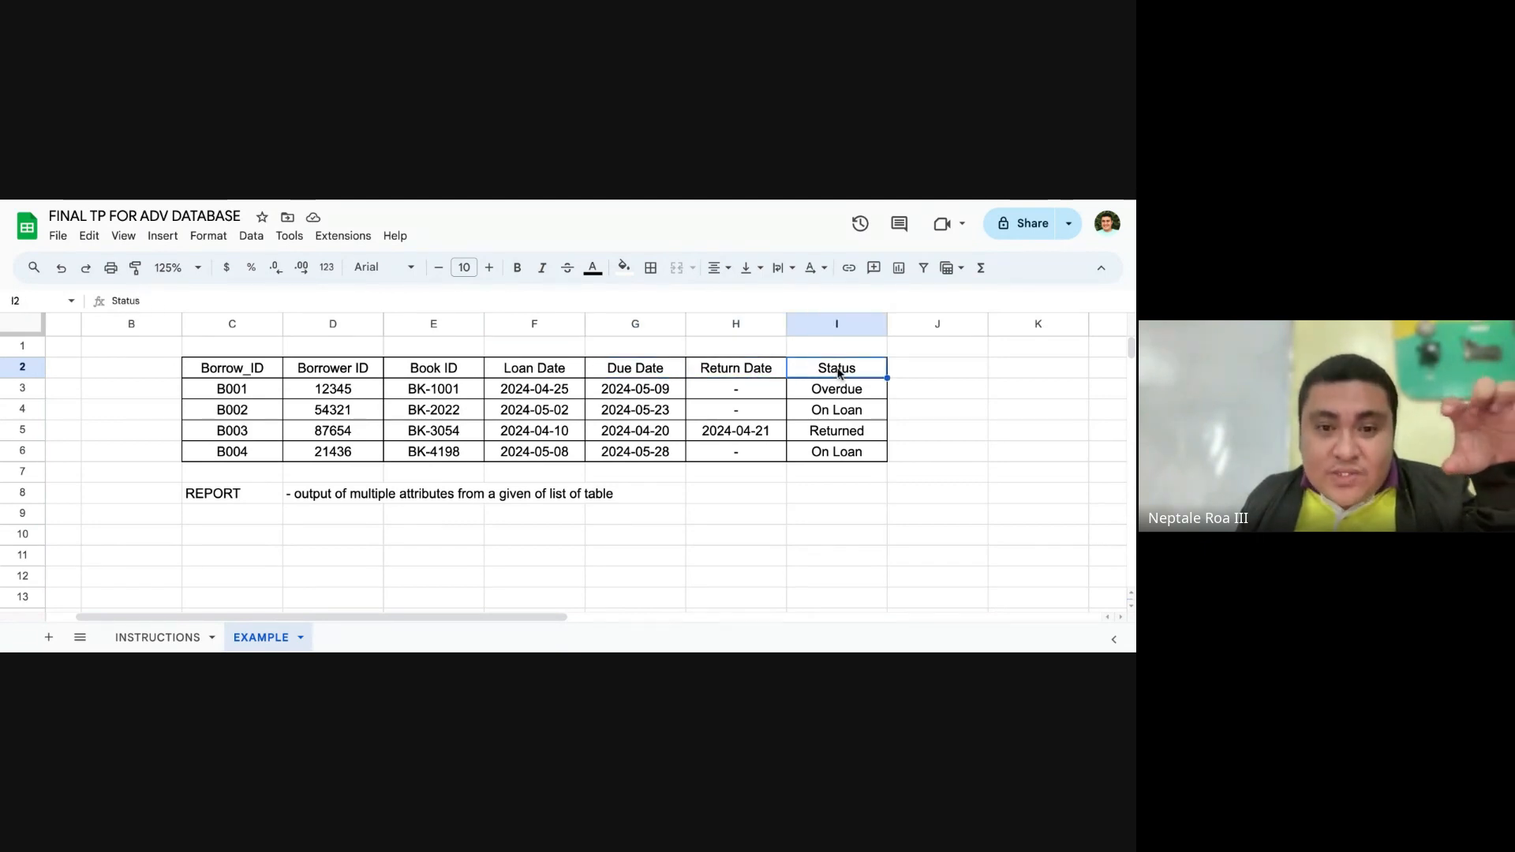
click(269, 518)
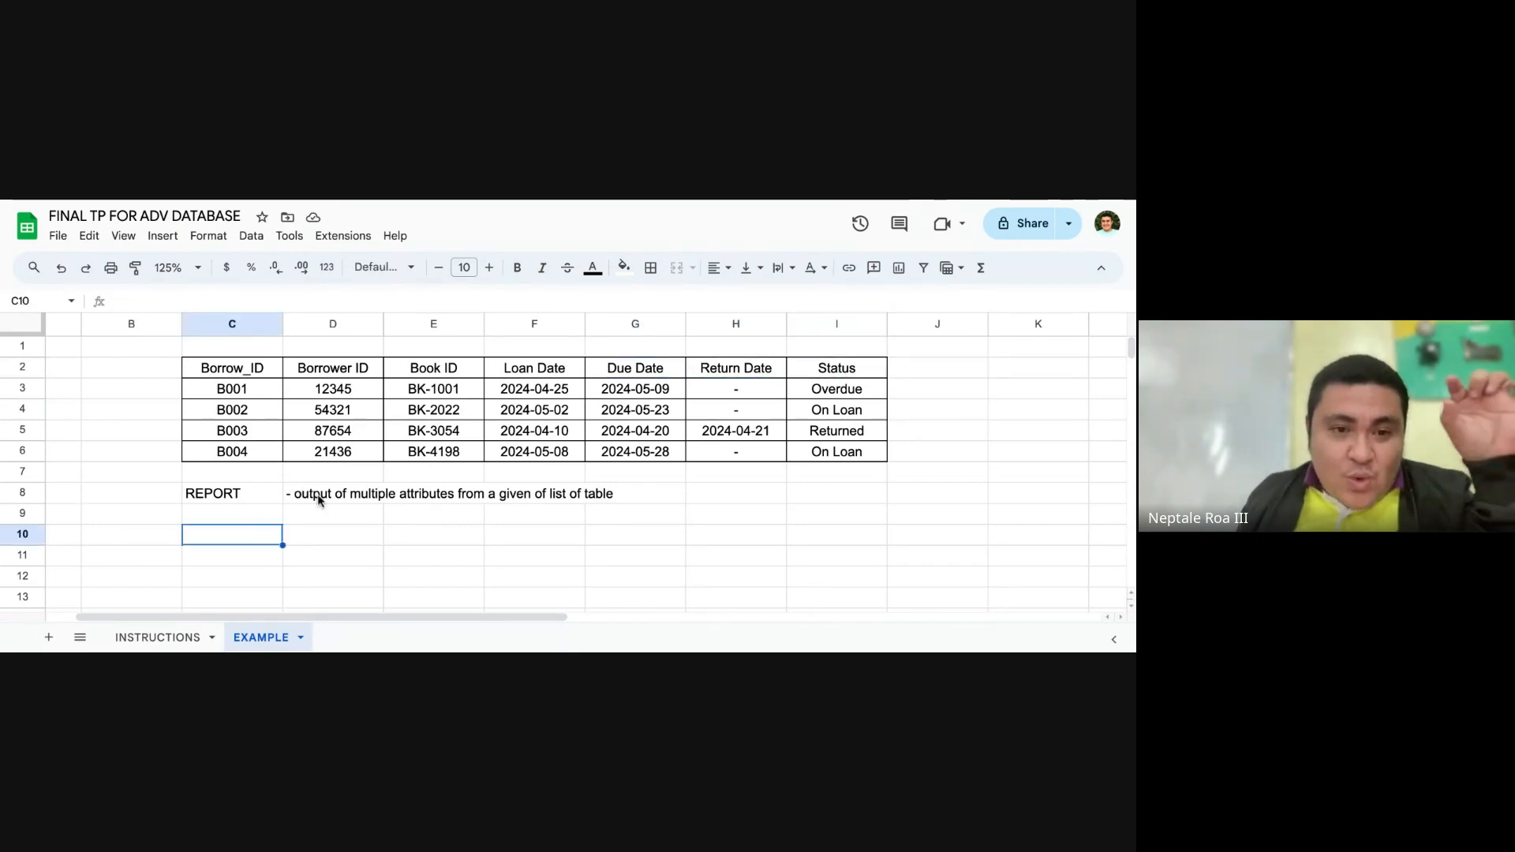
click(328, 513)
key(Down)
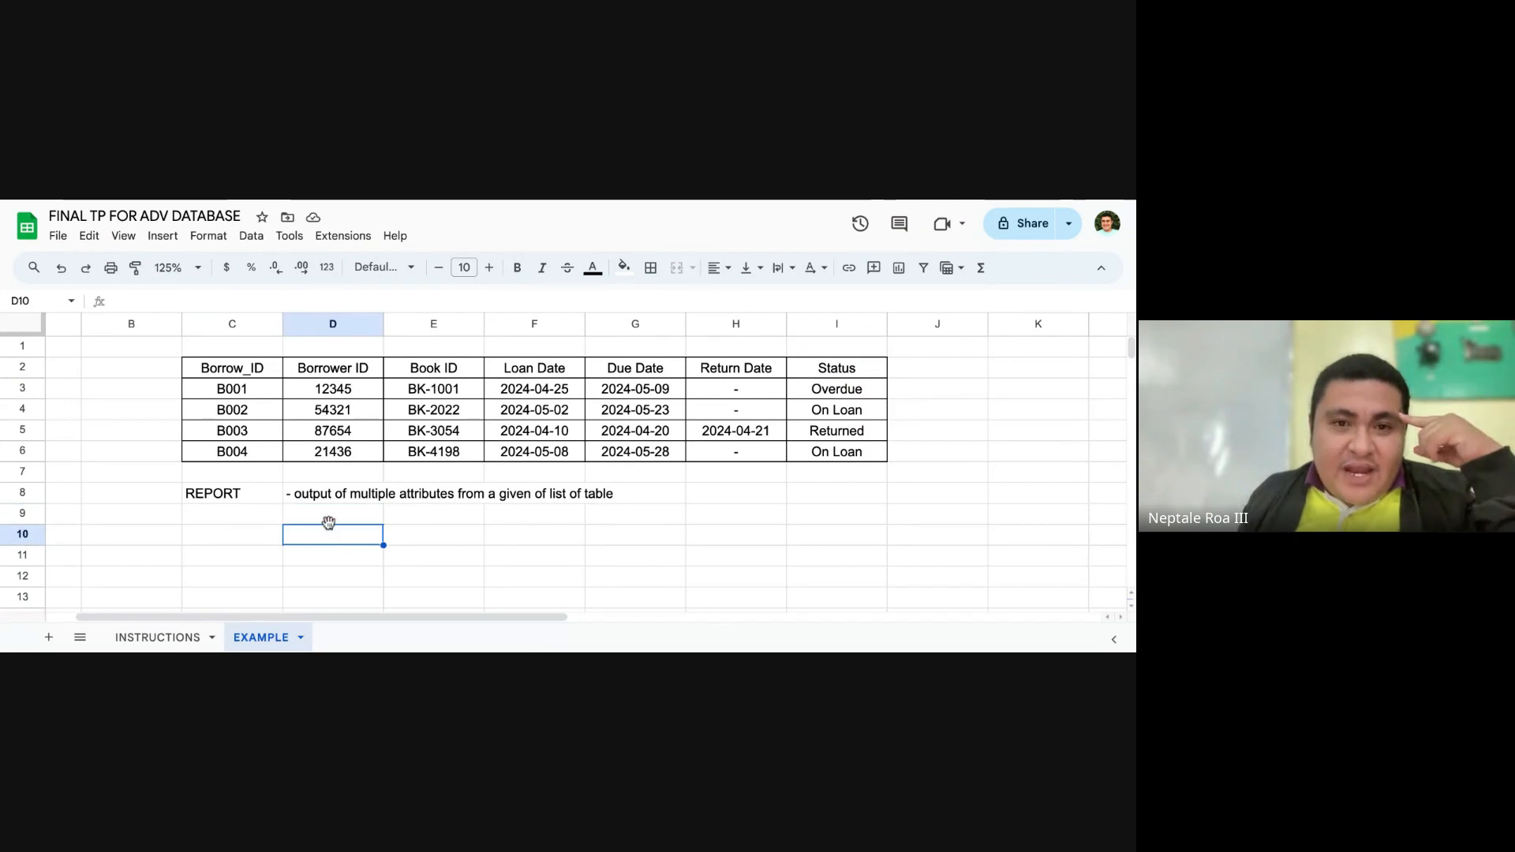
click(256, 374)
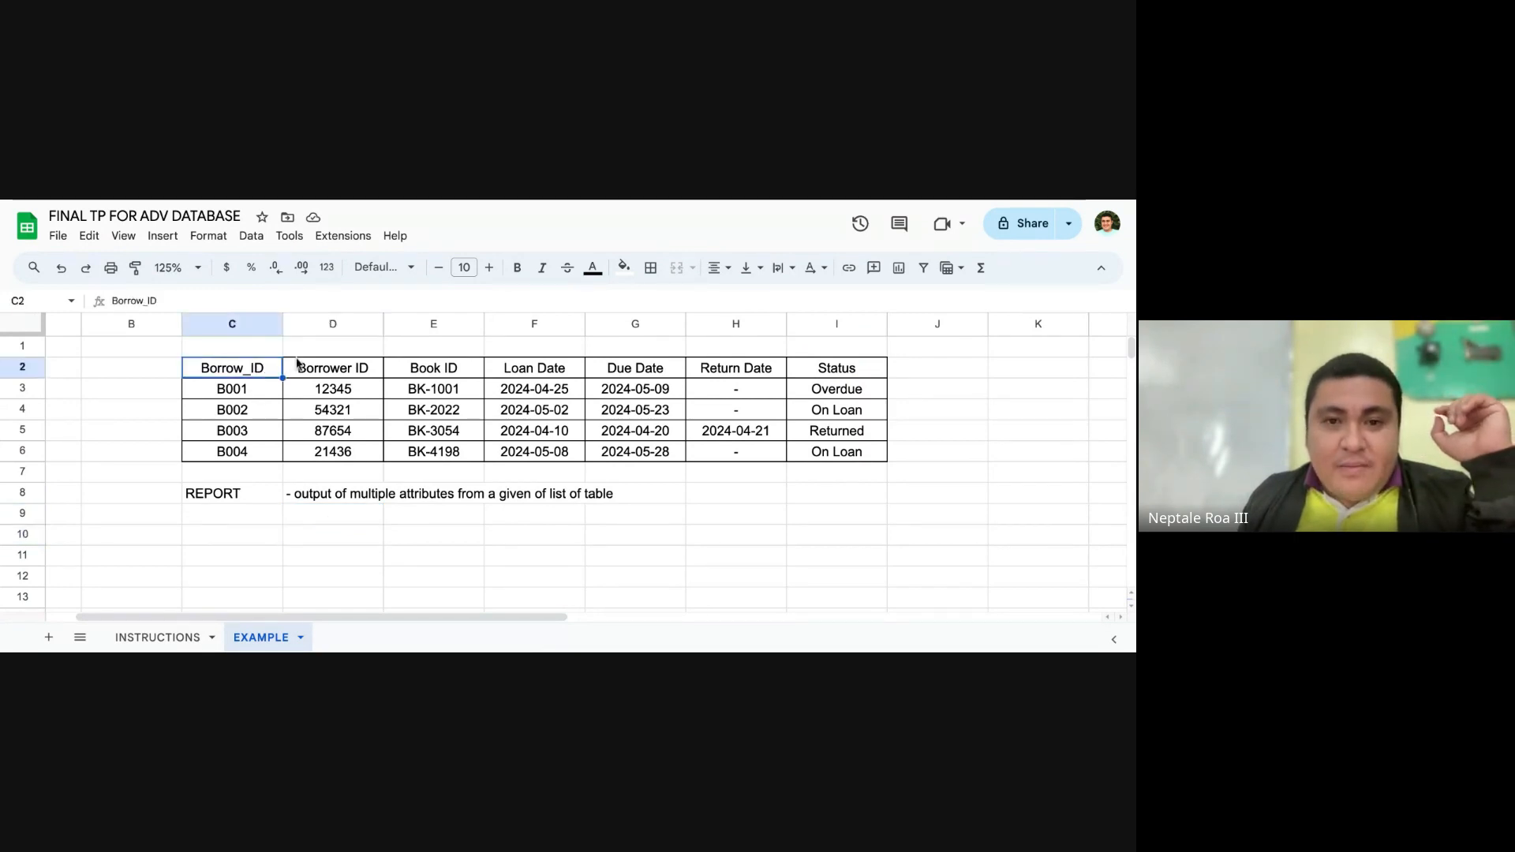
Step: Fill the Borrower ID header cell D2 with yellow
click(322, 377)
click(624, 268)
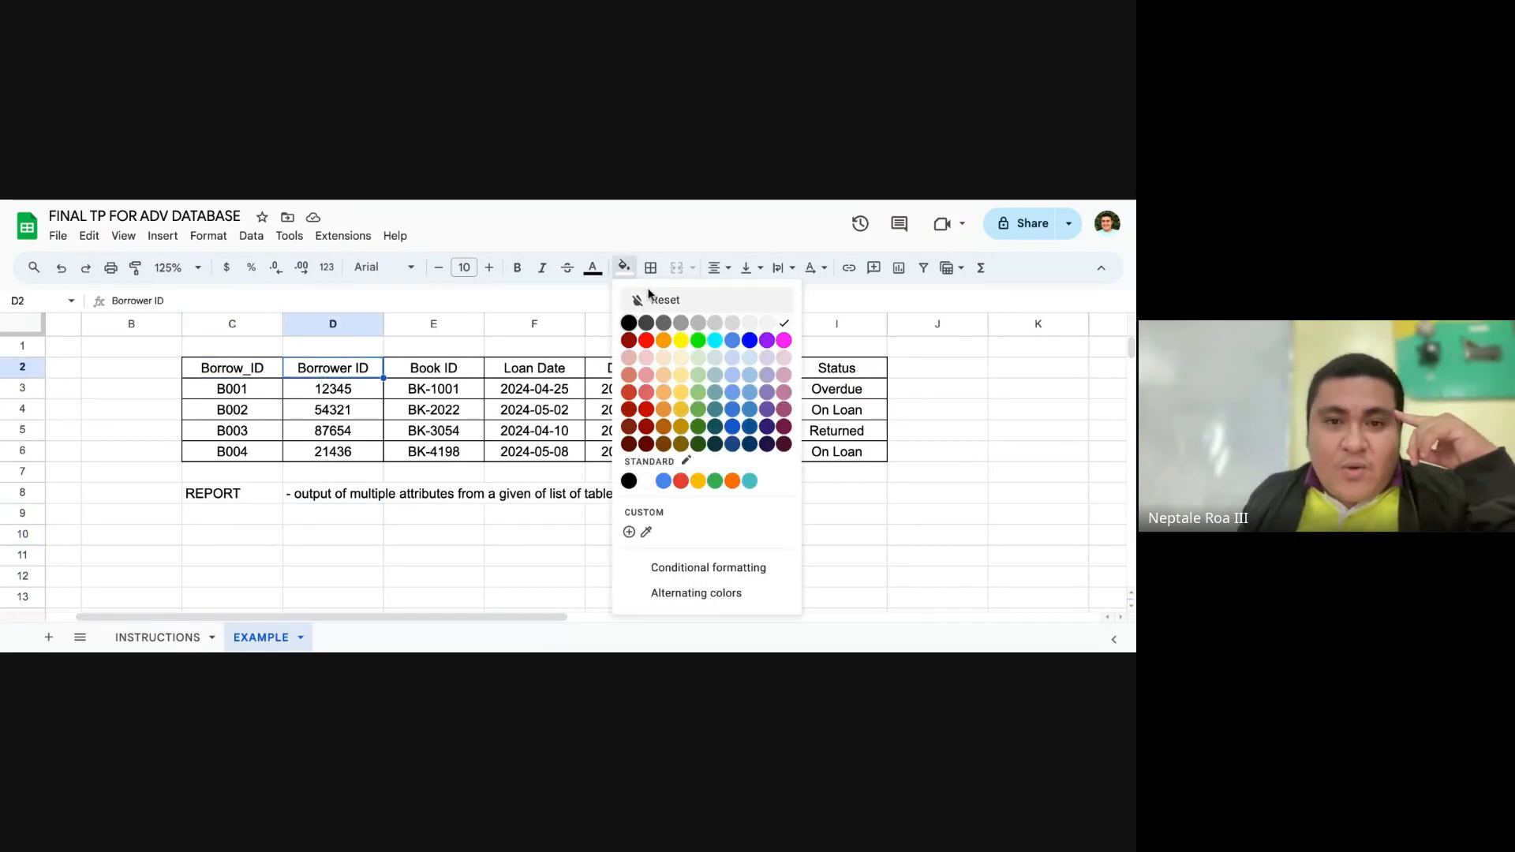
click(683, 341)
click(431, 430)
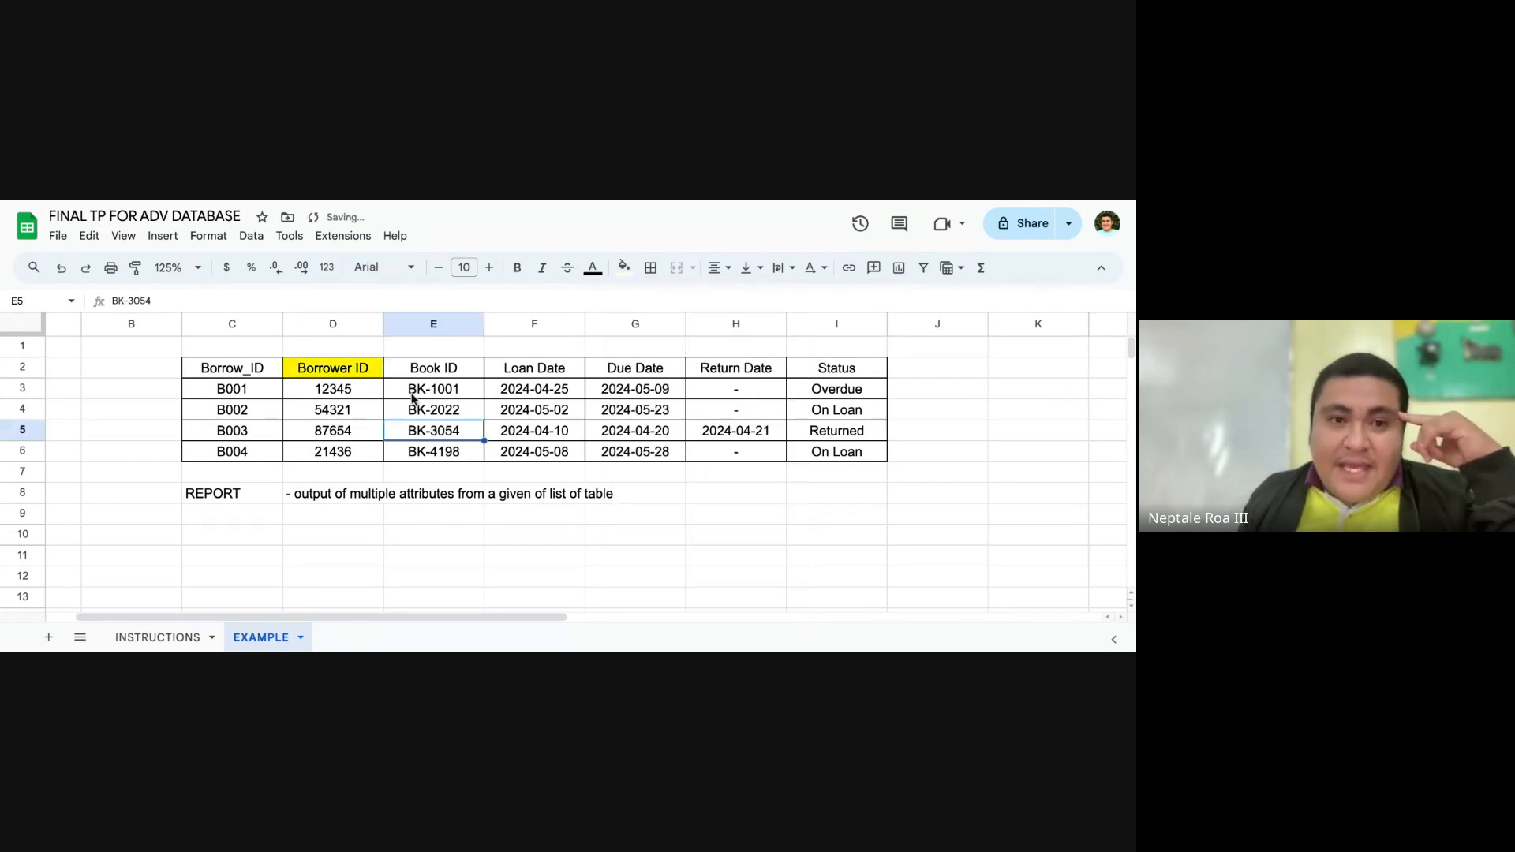
Step: Label cell D1 "Borrower's Table" above the Borrower ID header and widen column D just enough to fit the label
click(357, 348)
text(Brrp)
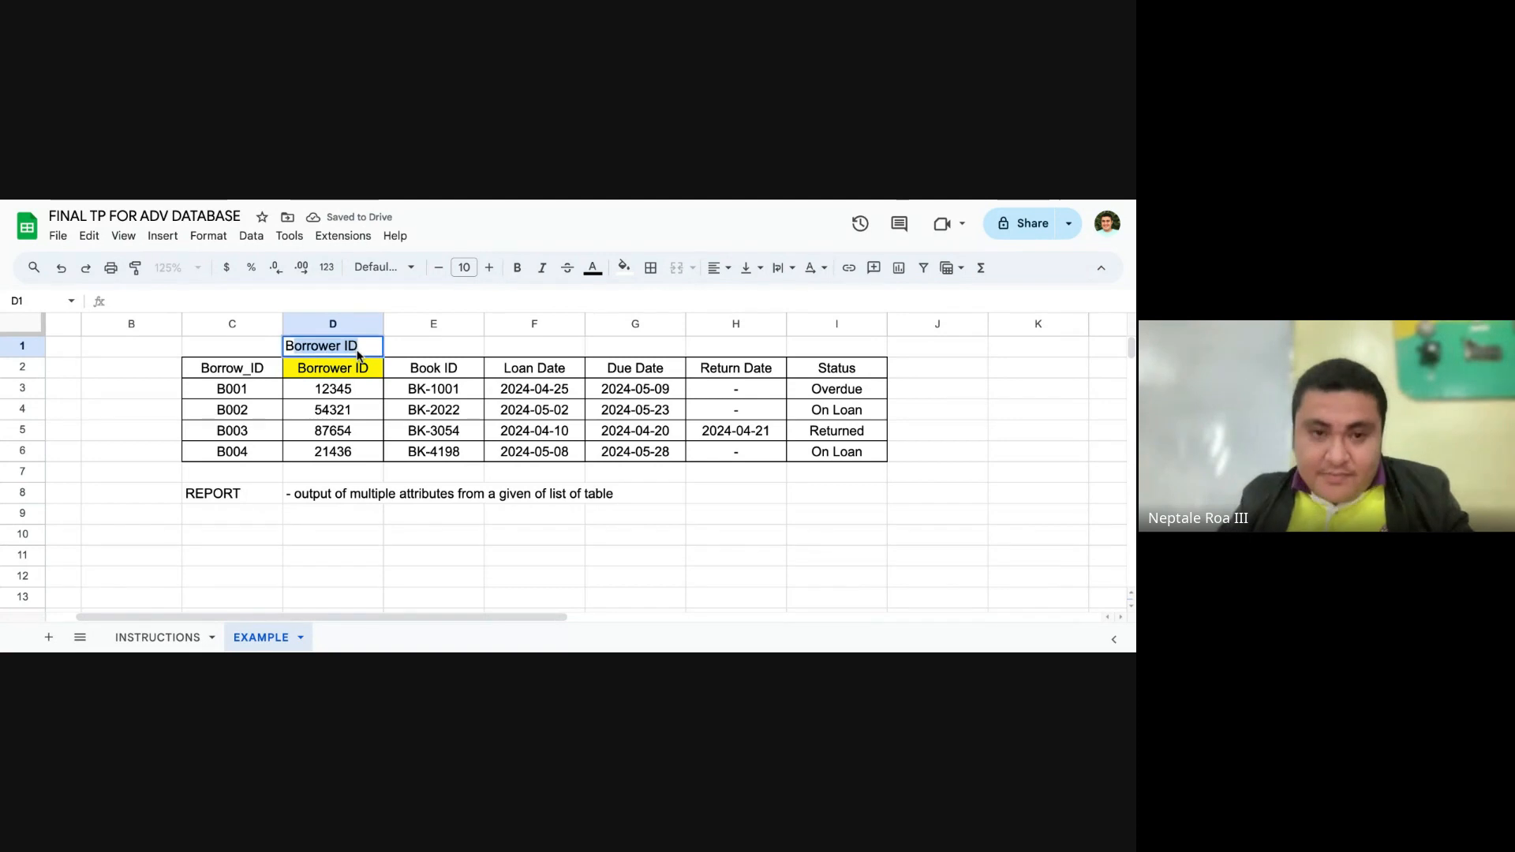
text(orr)
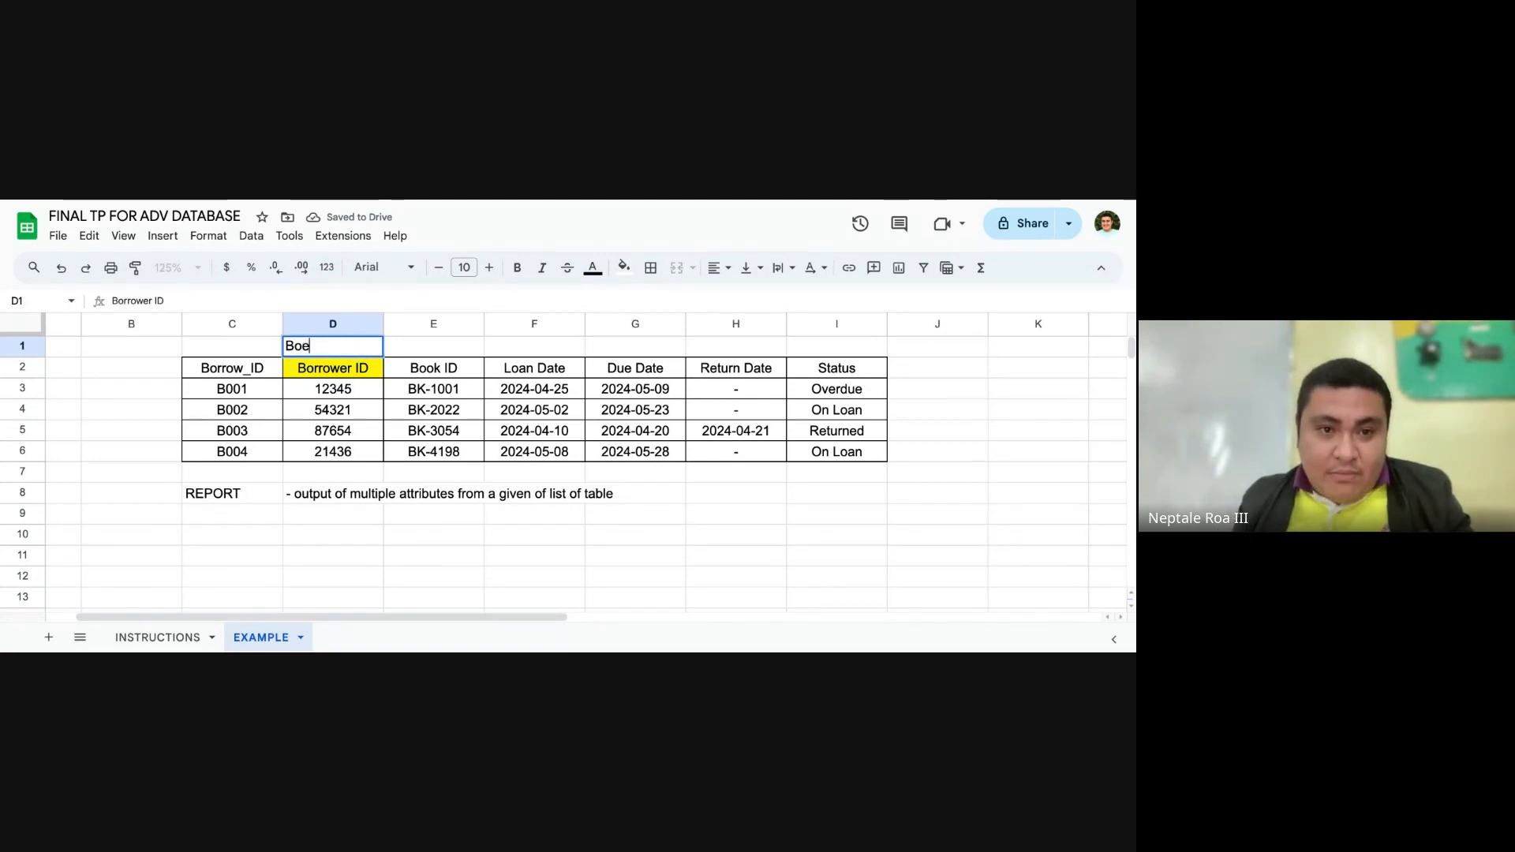
text(owe)
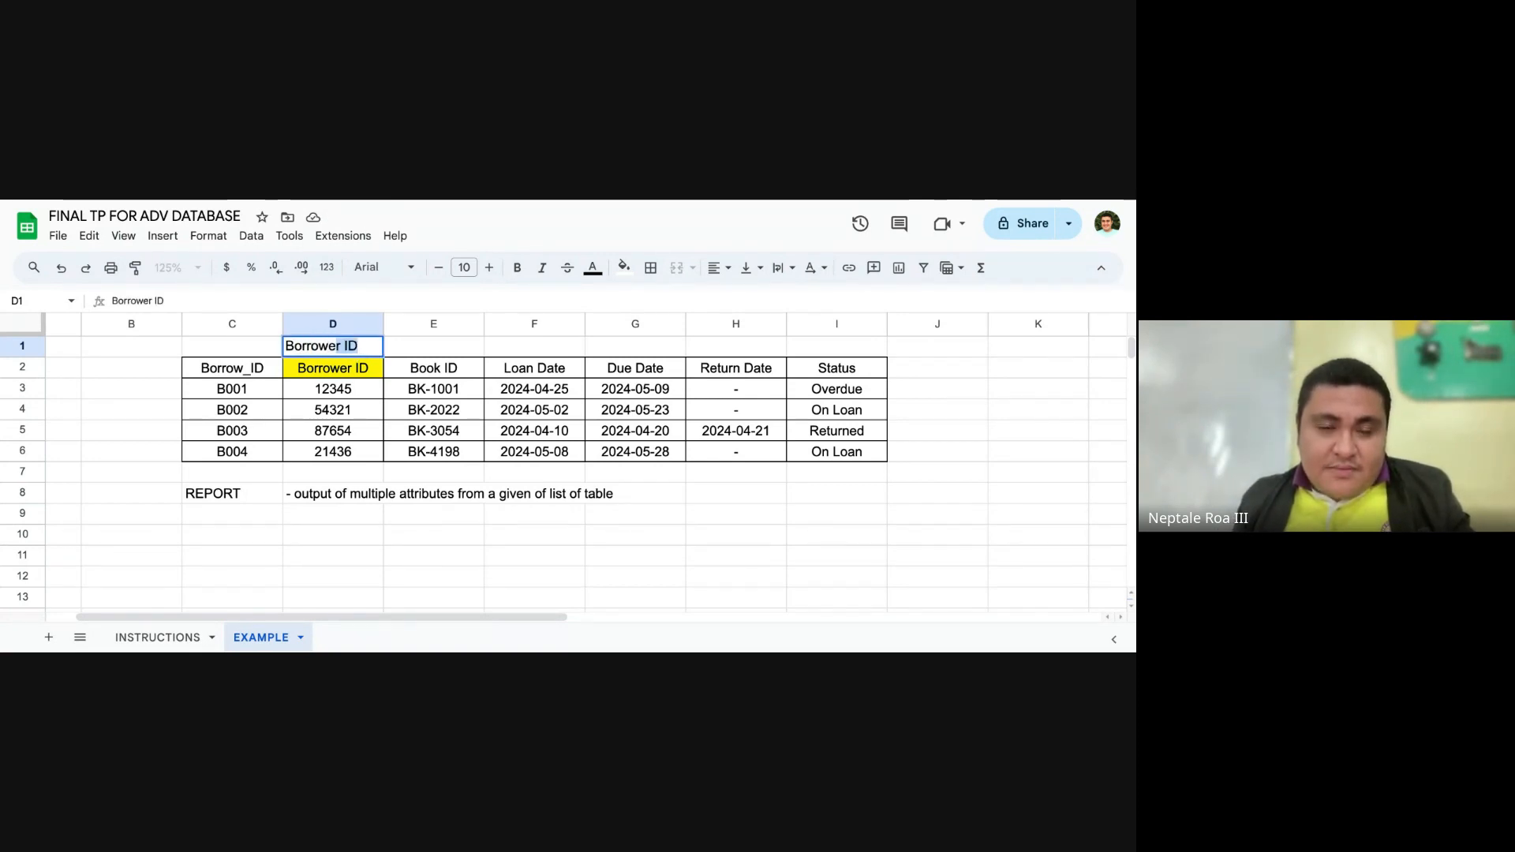
text(r)
key(Tab)
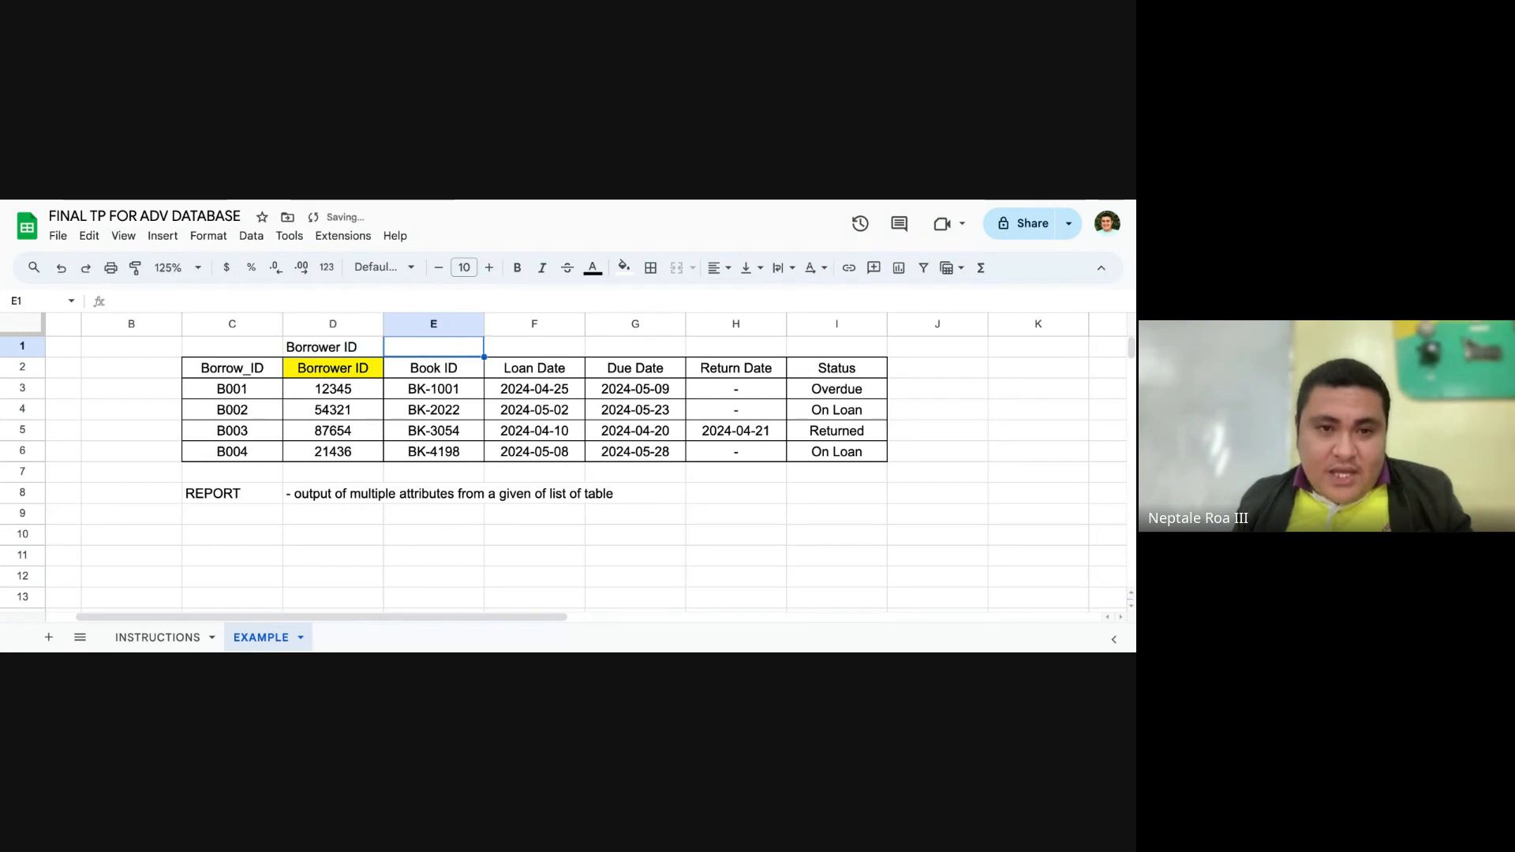
click(333, 345)
click(332, 307)
key(BackSpace)
key(BackSpace)
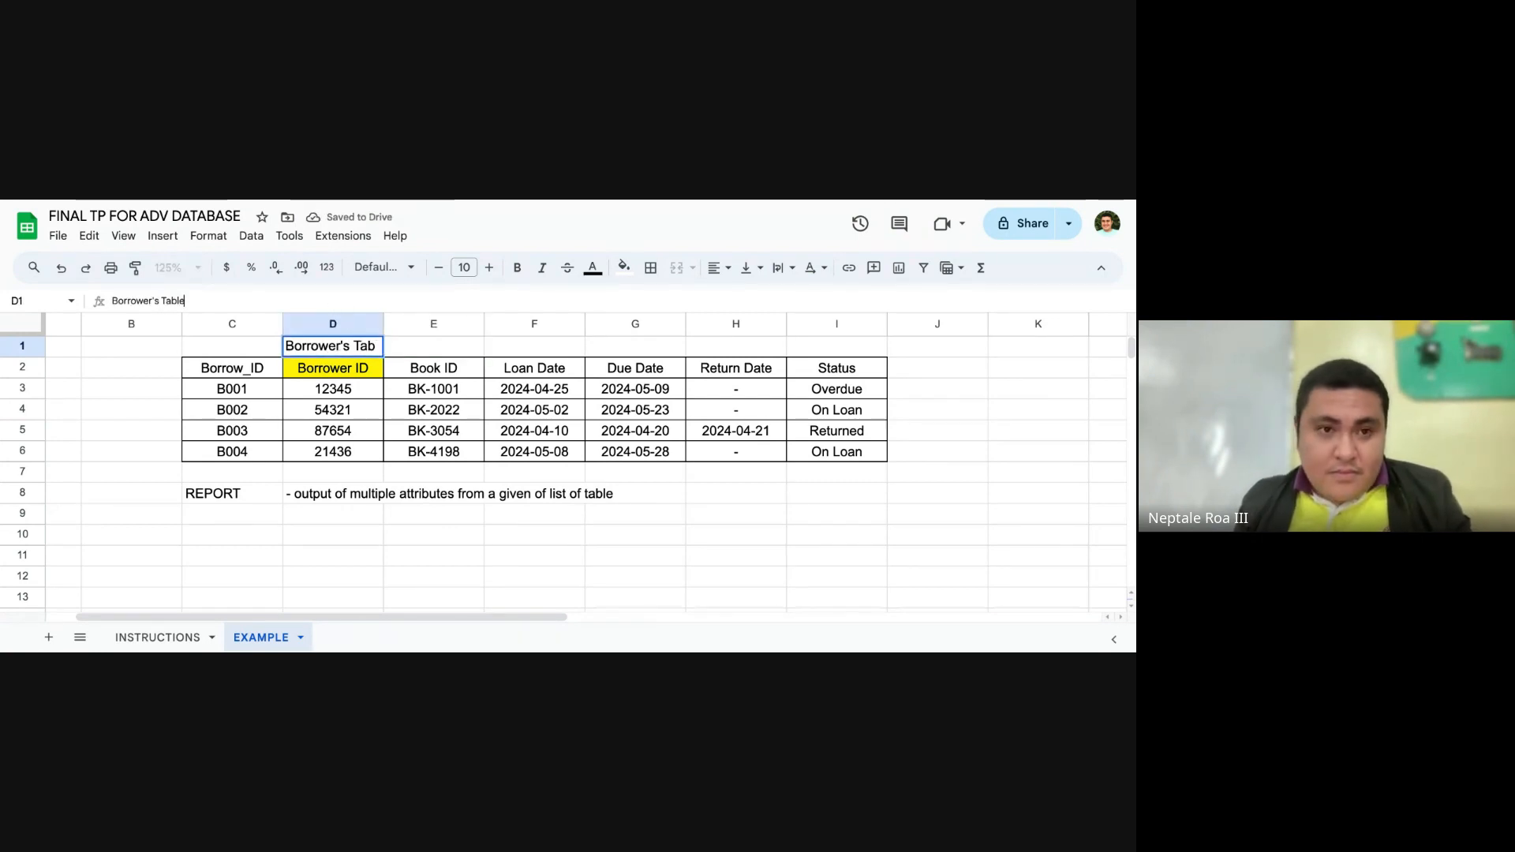
text('s Table)
key(Tab)
double_click(384, 324)
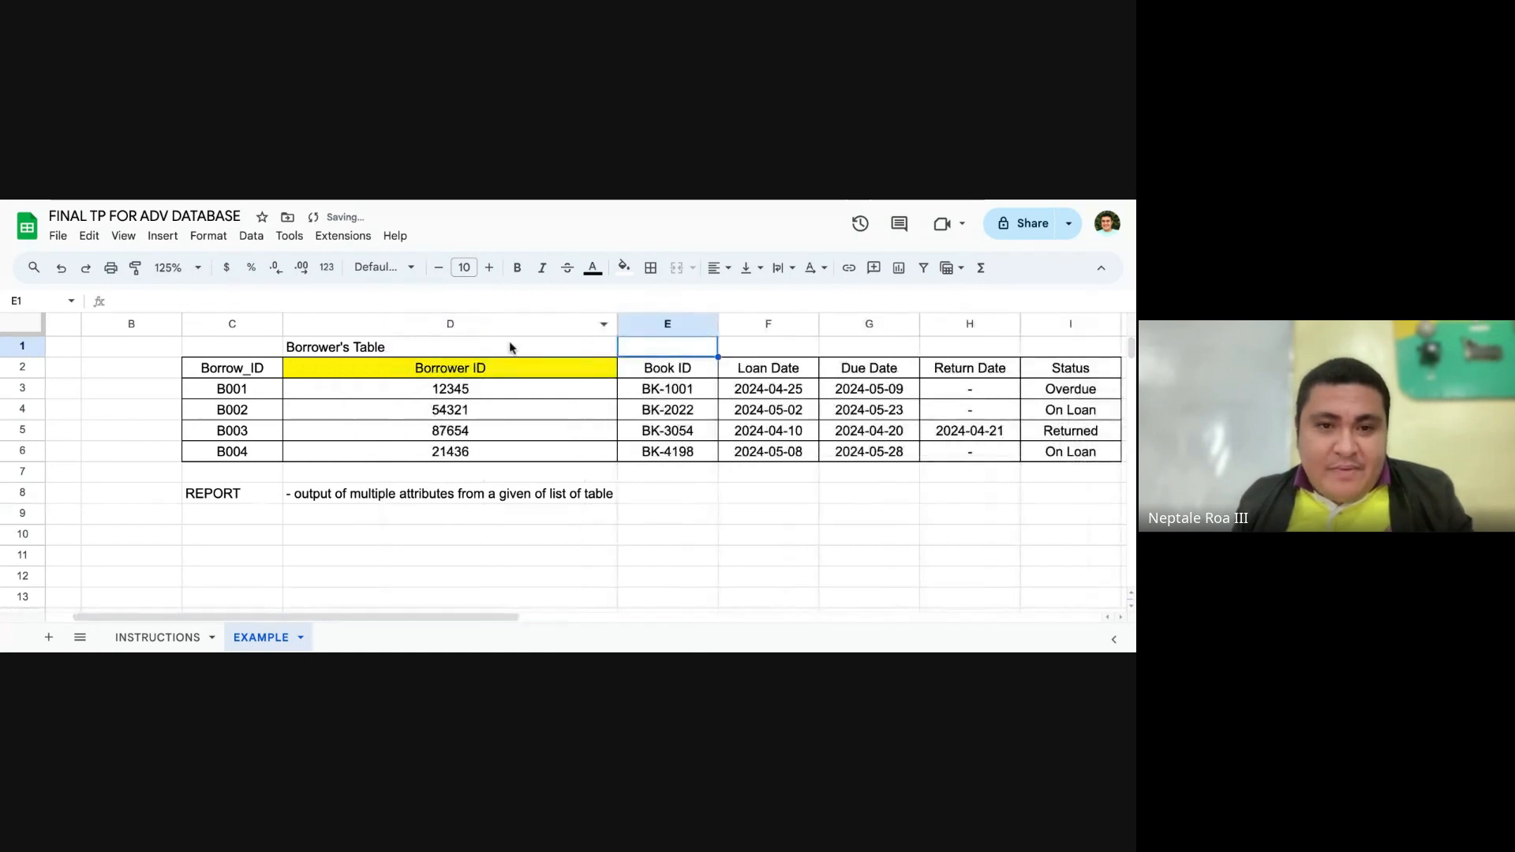
drag(617, 324, 397, 325)
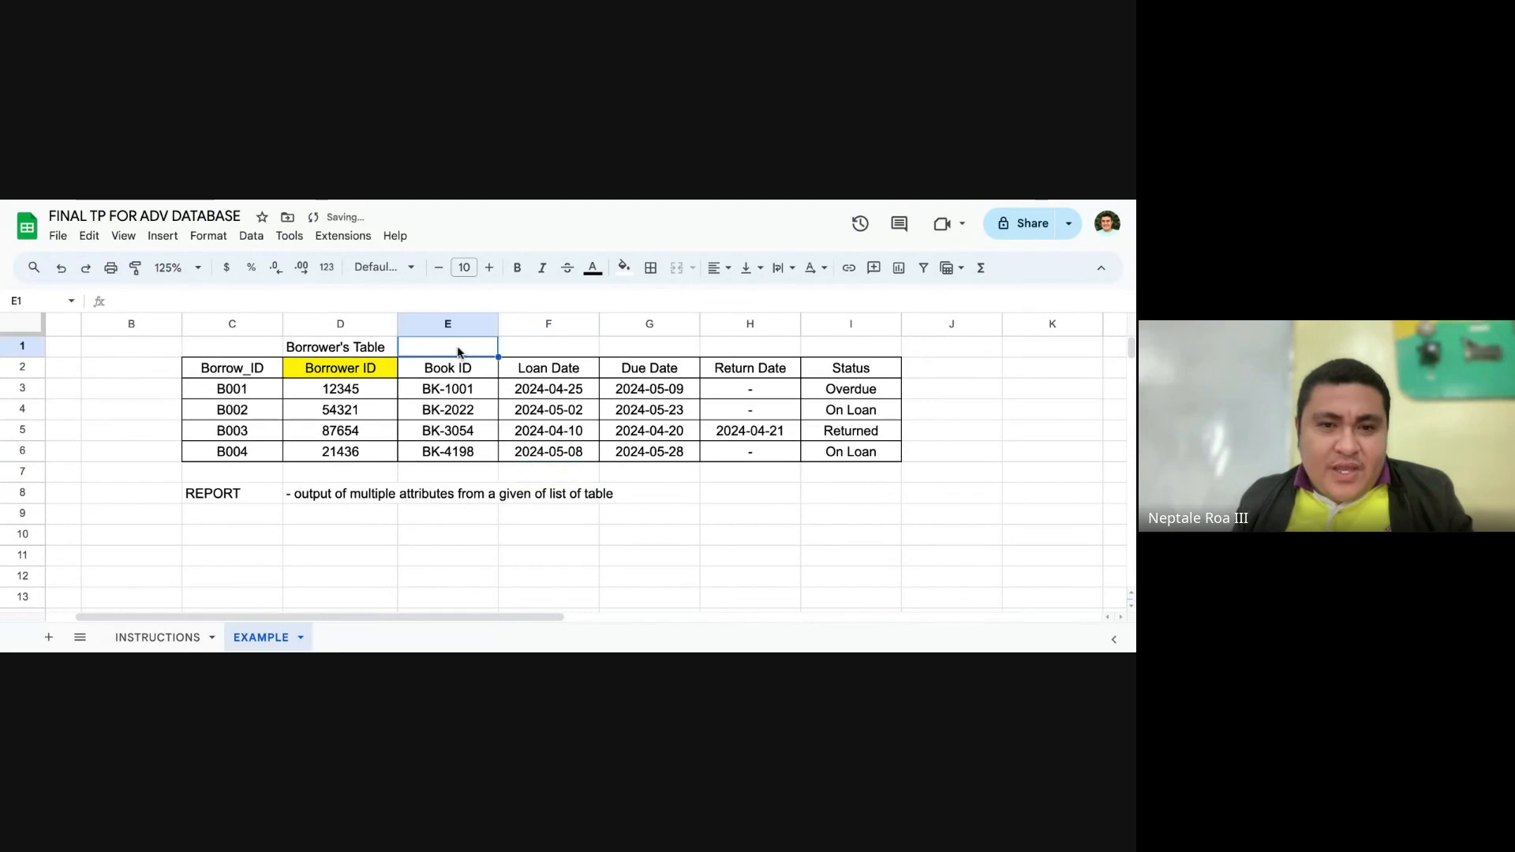
Step: Label cell E1 "Book Table" above the Book ID header and cell C1 "Borrow Table" above the Borrow_ID header
text(Book Tab)
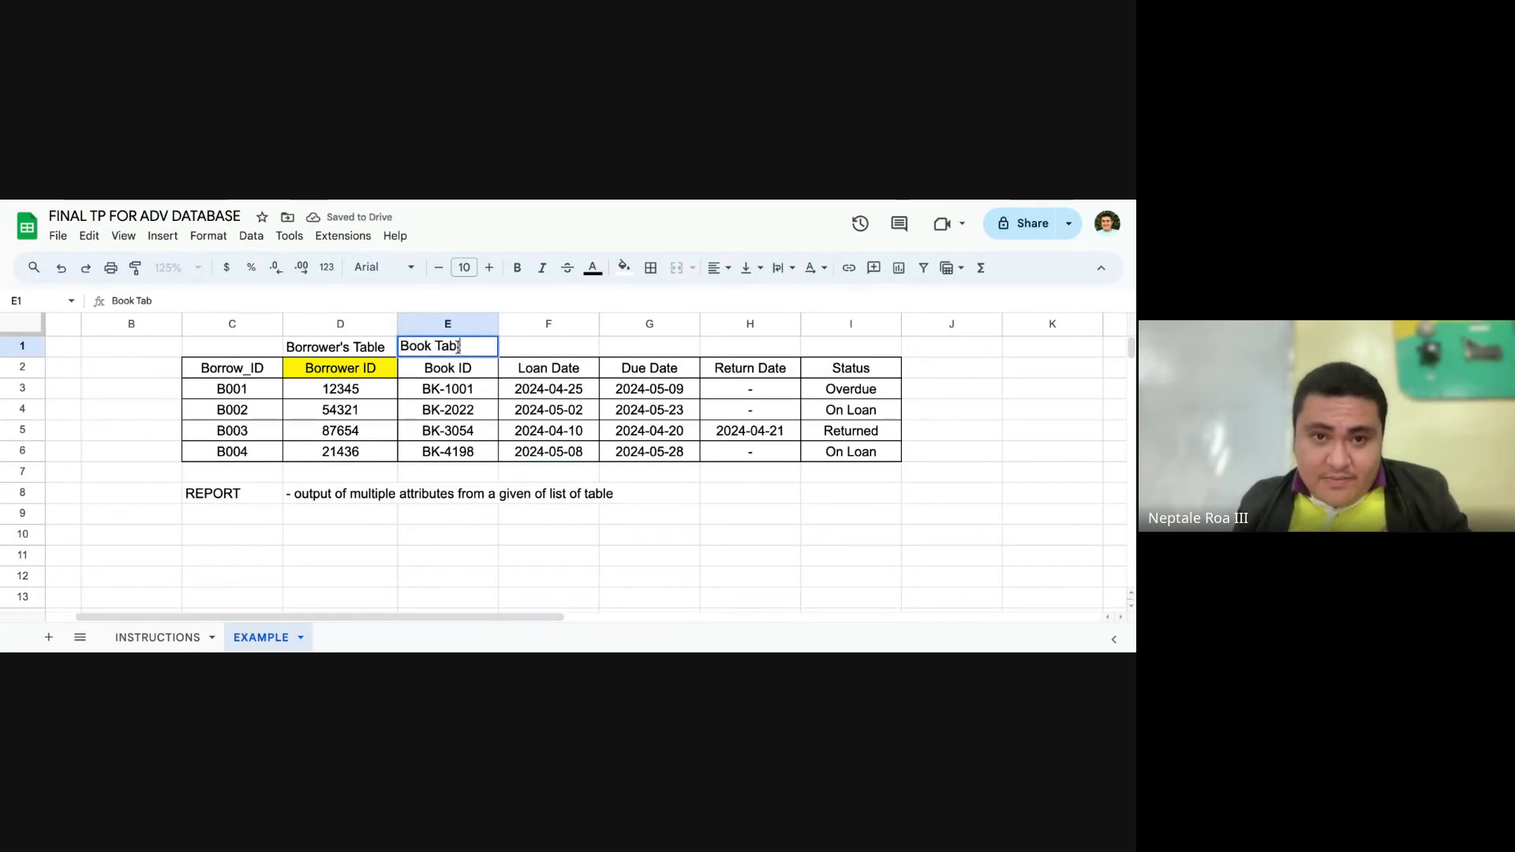
text(le)
key(Tab)
drag(623, 477, 614, 486)
click(256, 353)
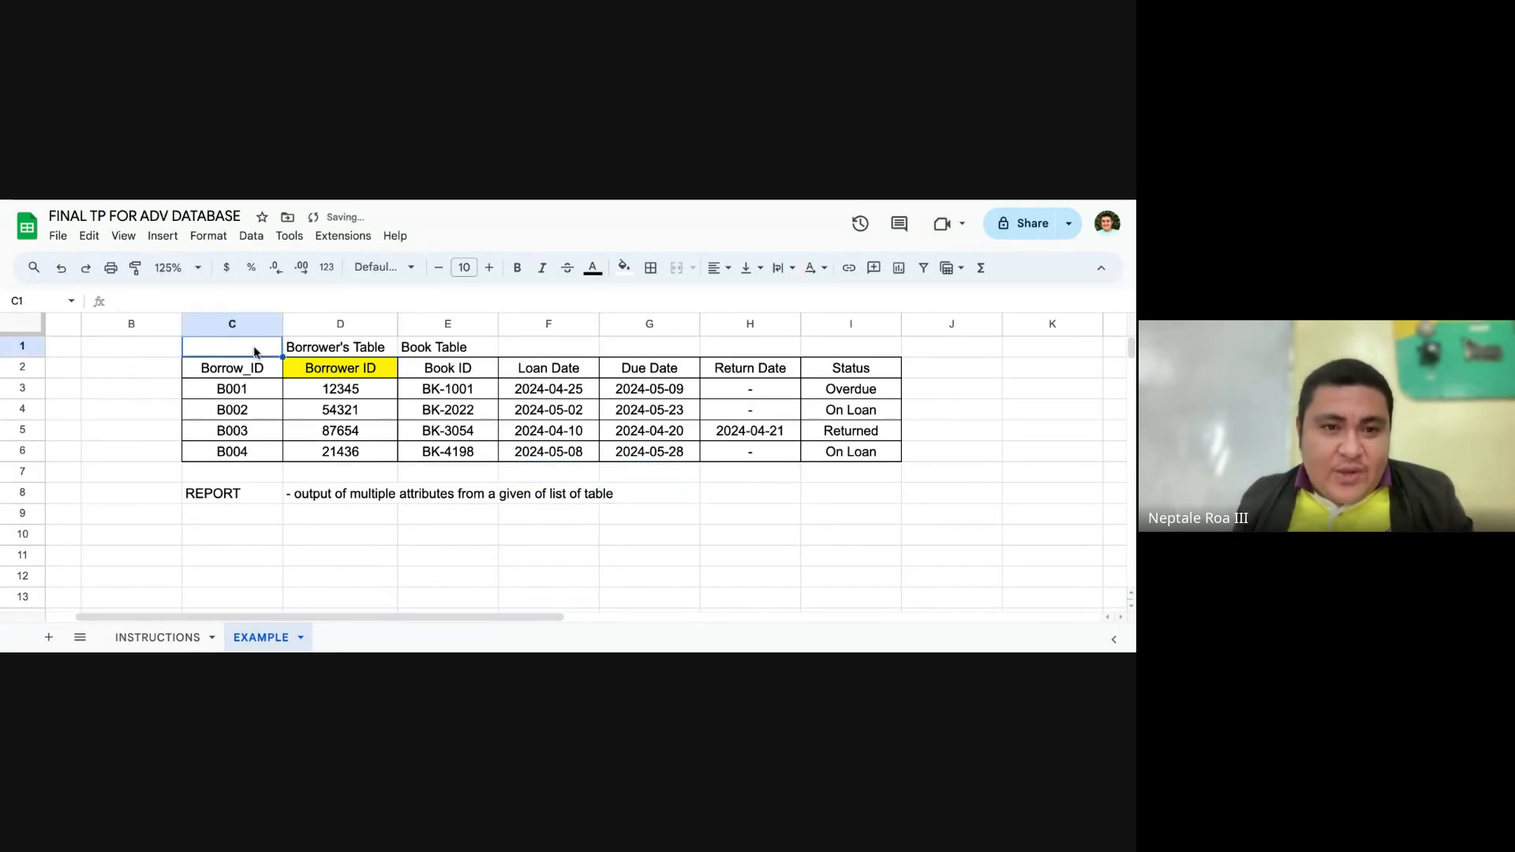
text(Borrow)
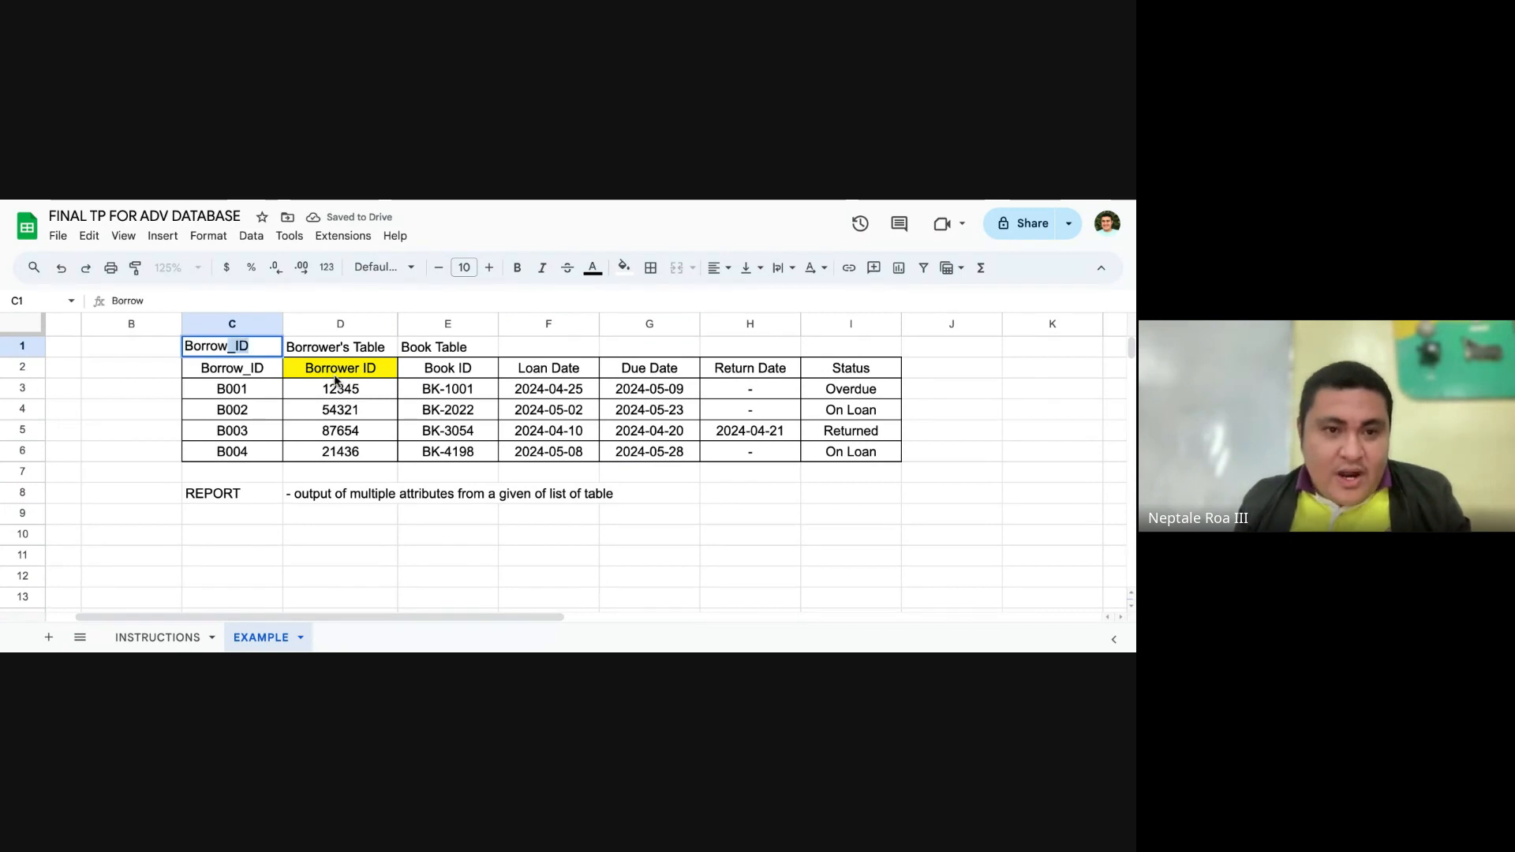
text( dsa Table)
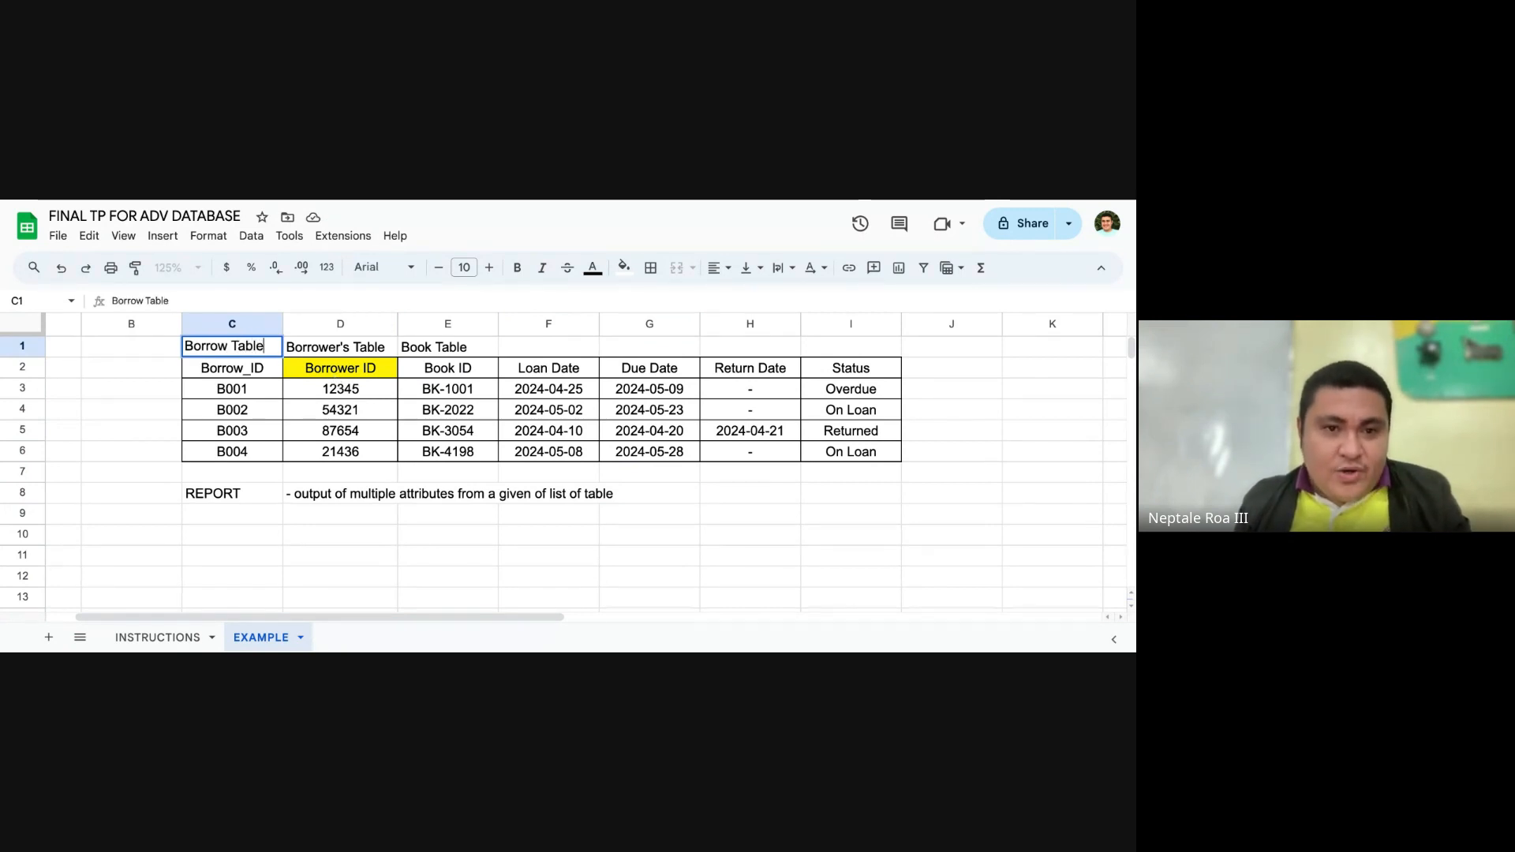
click(450, 598)
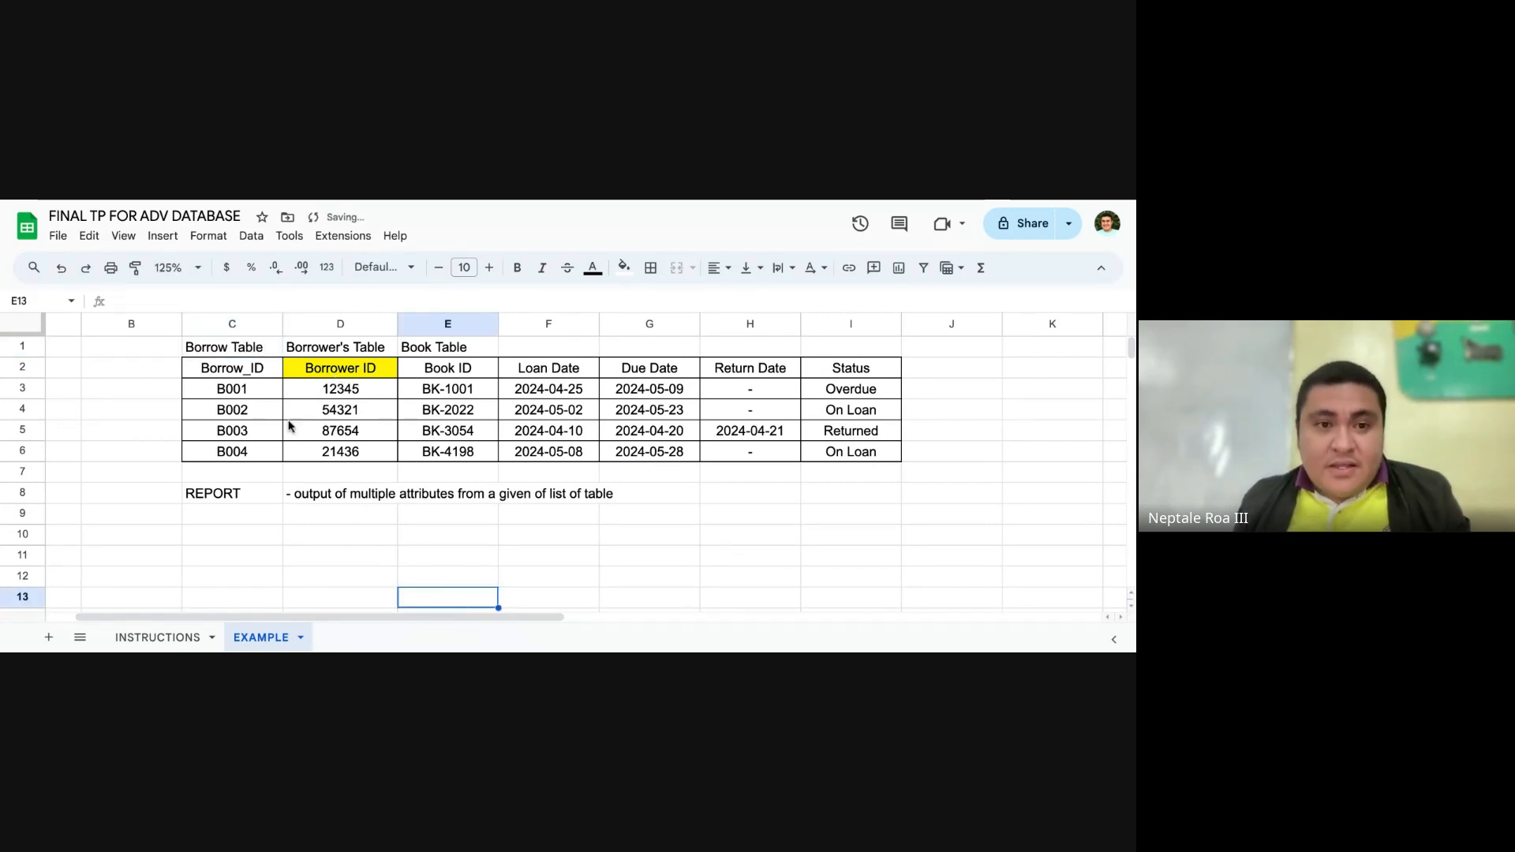
Step: Fill the Book ID header cell E2 with green to set it apart from the Borrower ID header
click(263, 383)
click(342, 371)
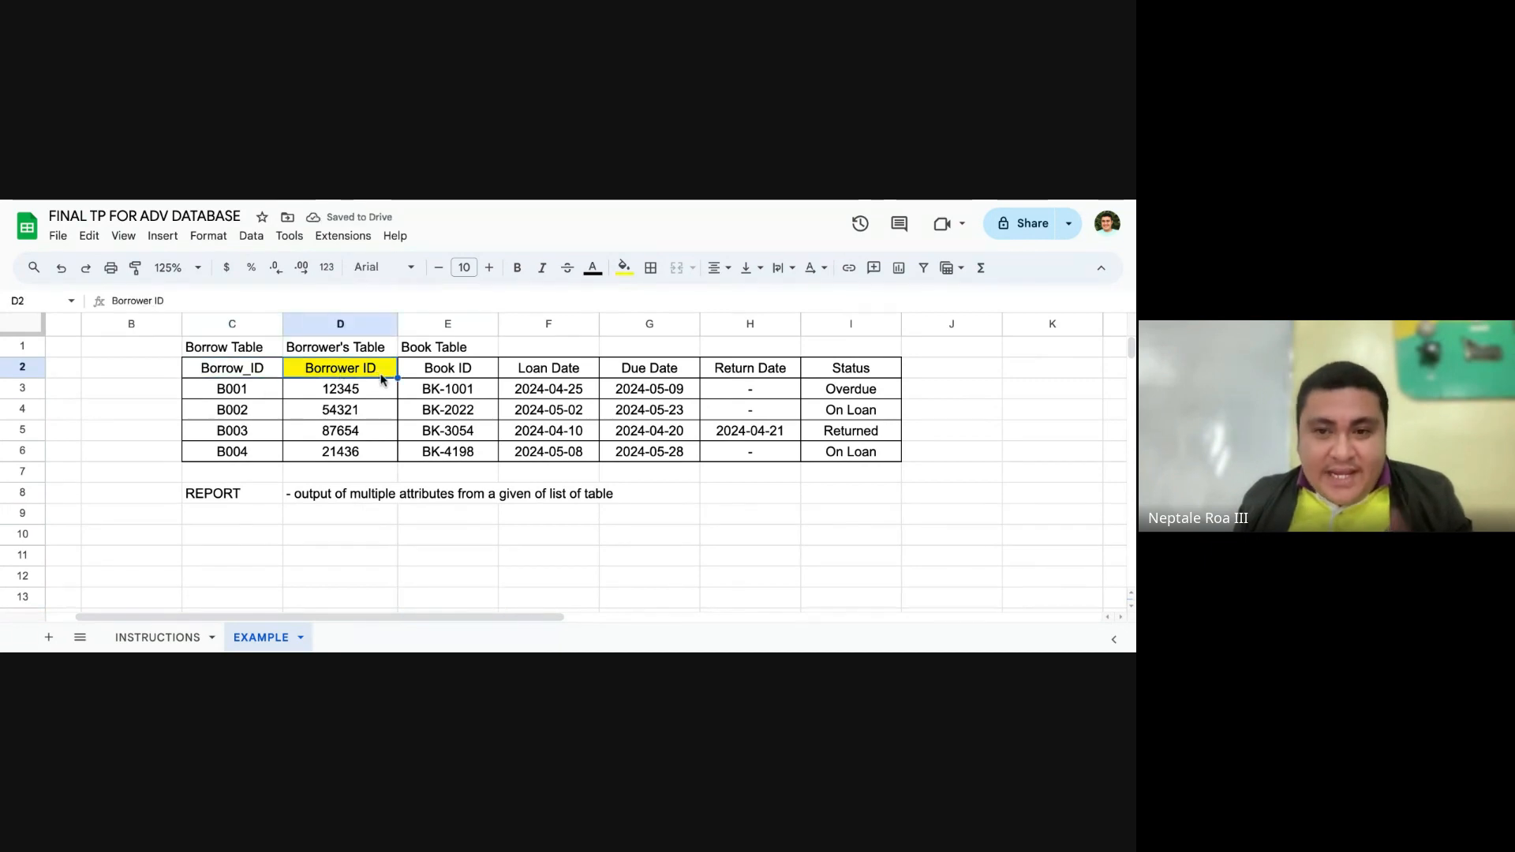
click(437, 371)
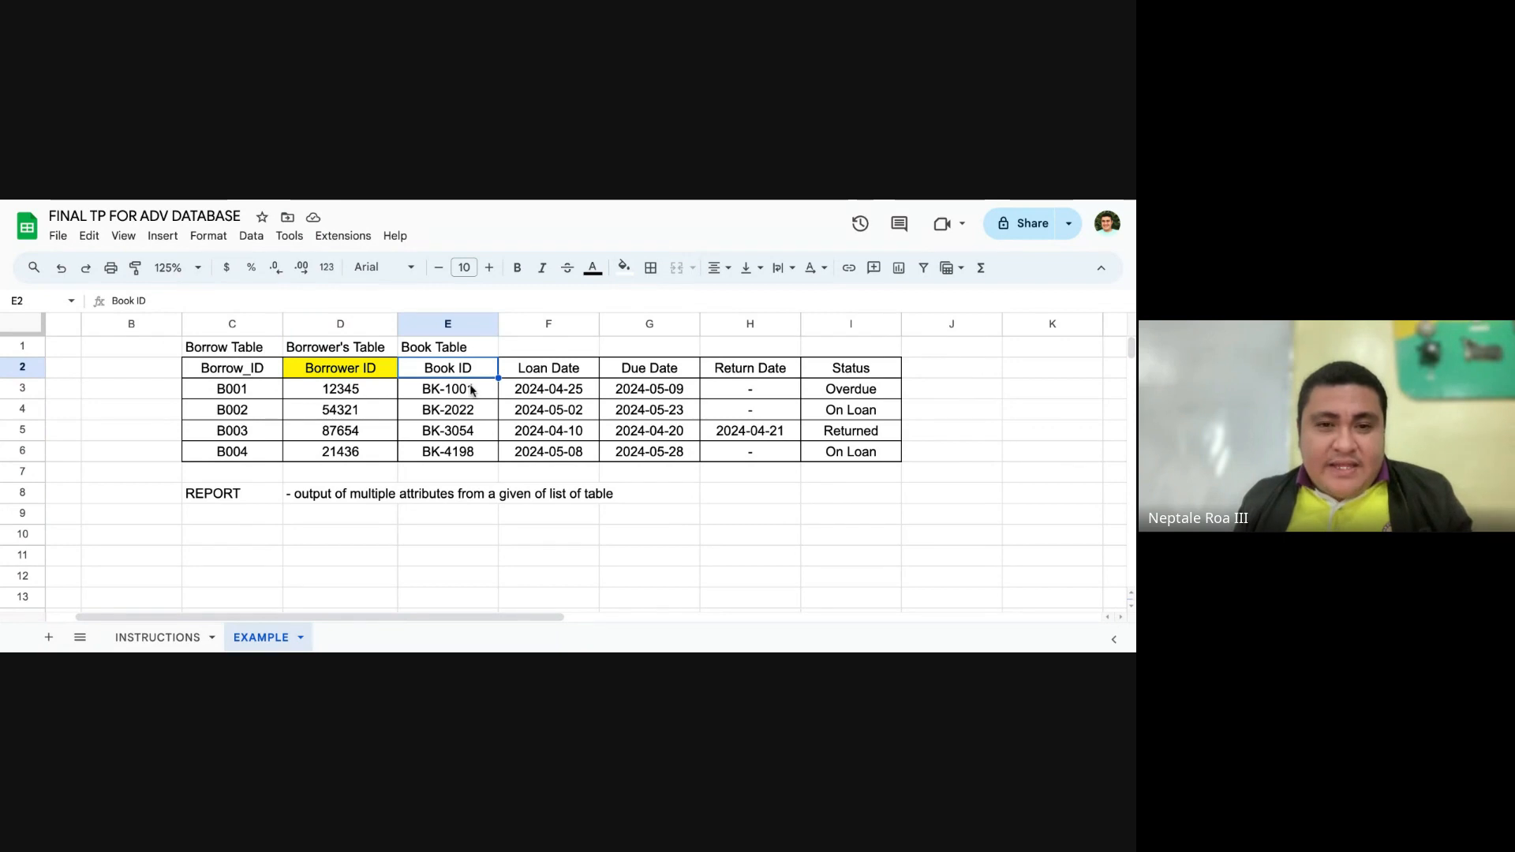
click(624, 268)
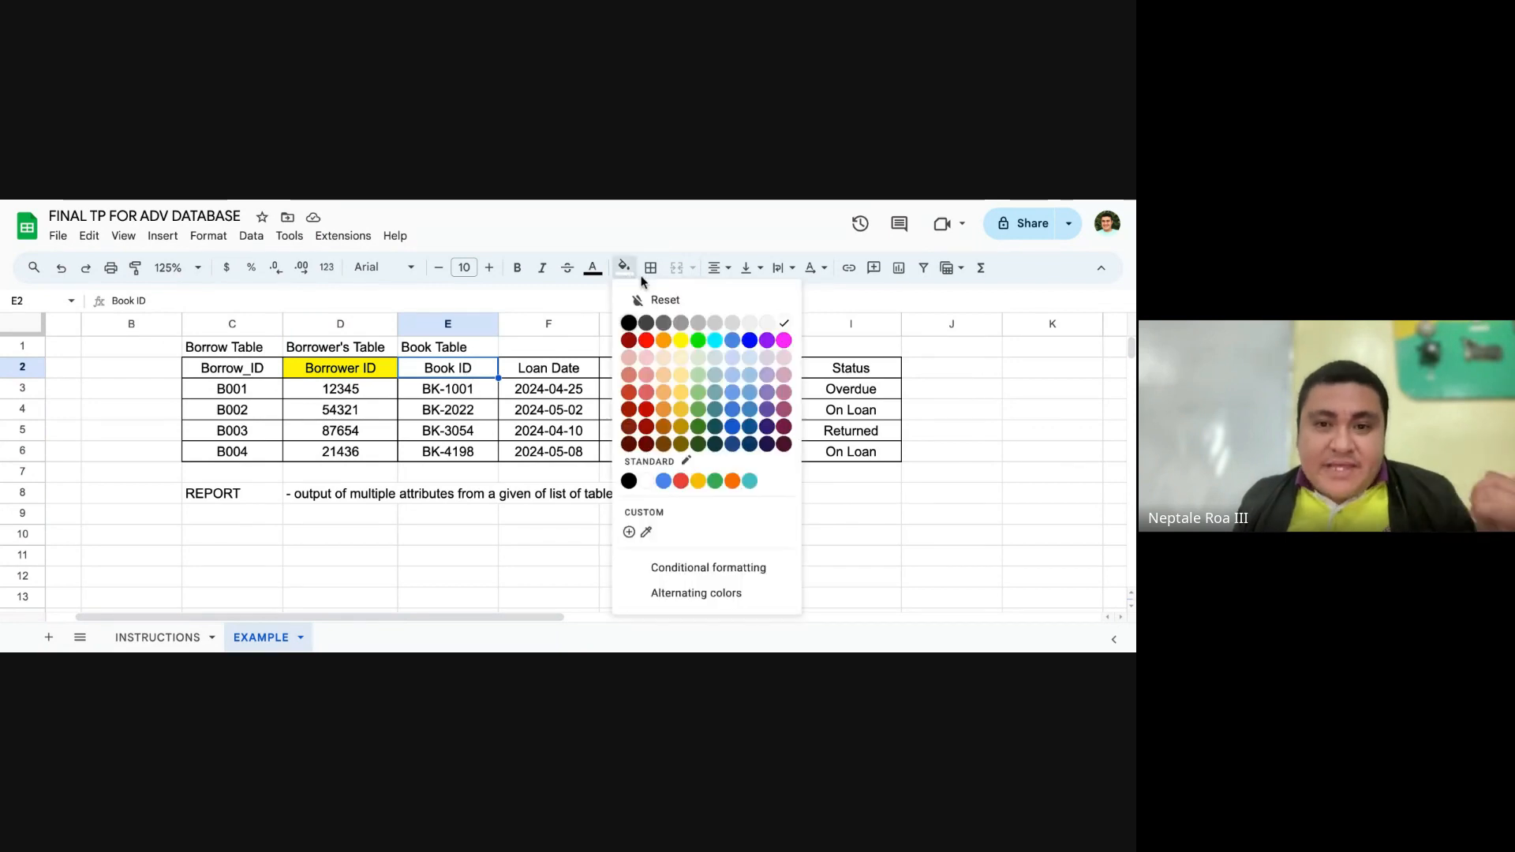
click(699, 342)
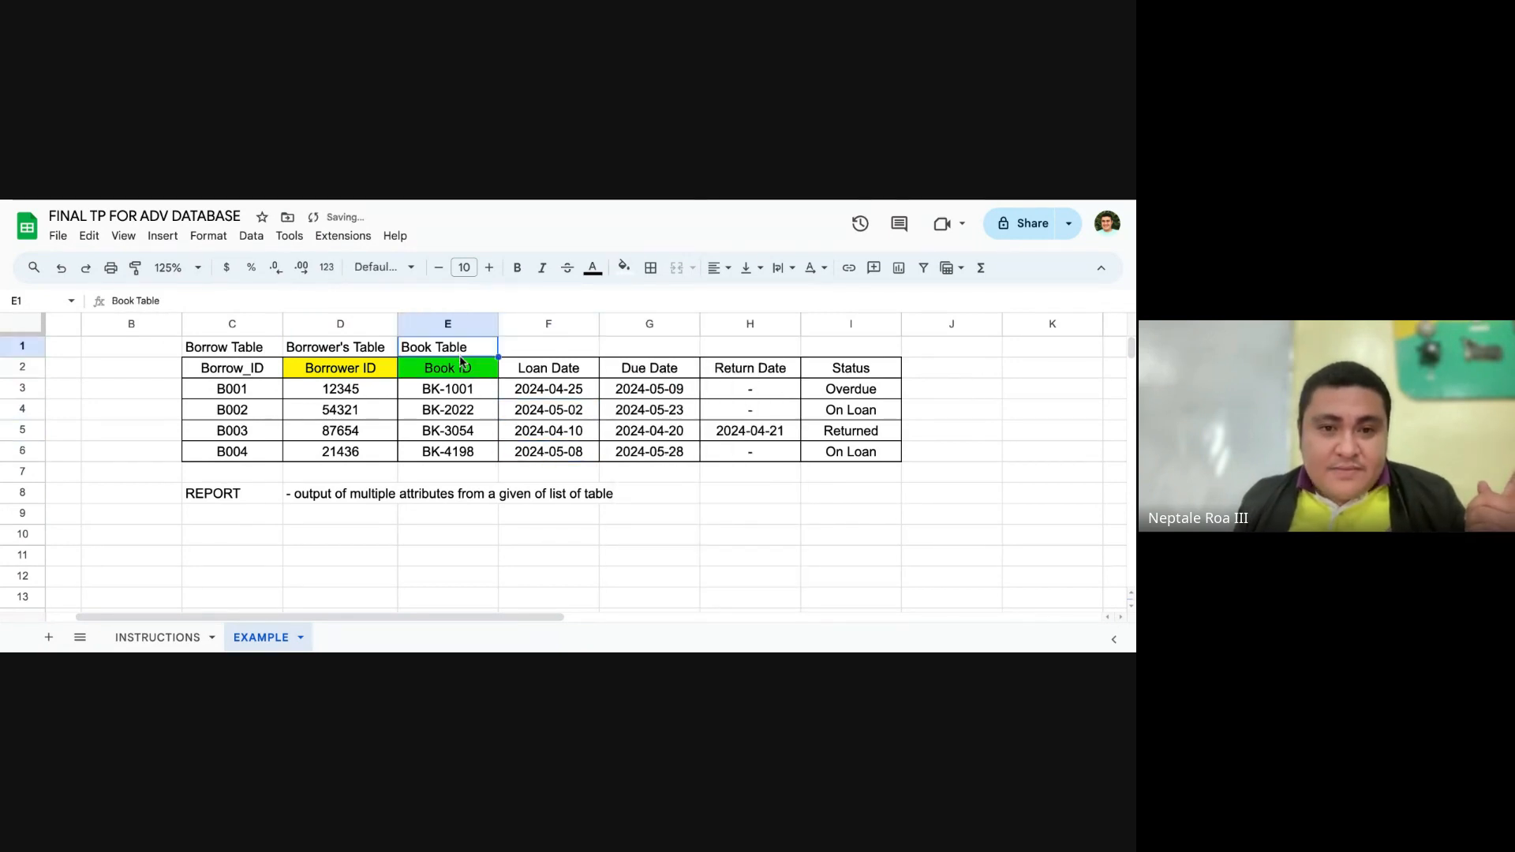
click(477, 433)
click(619, 455)
Step: Fill the Borrow_ID header cell C2 with cyan
click(579, 370)
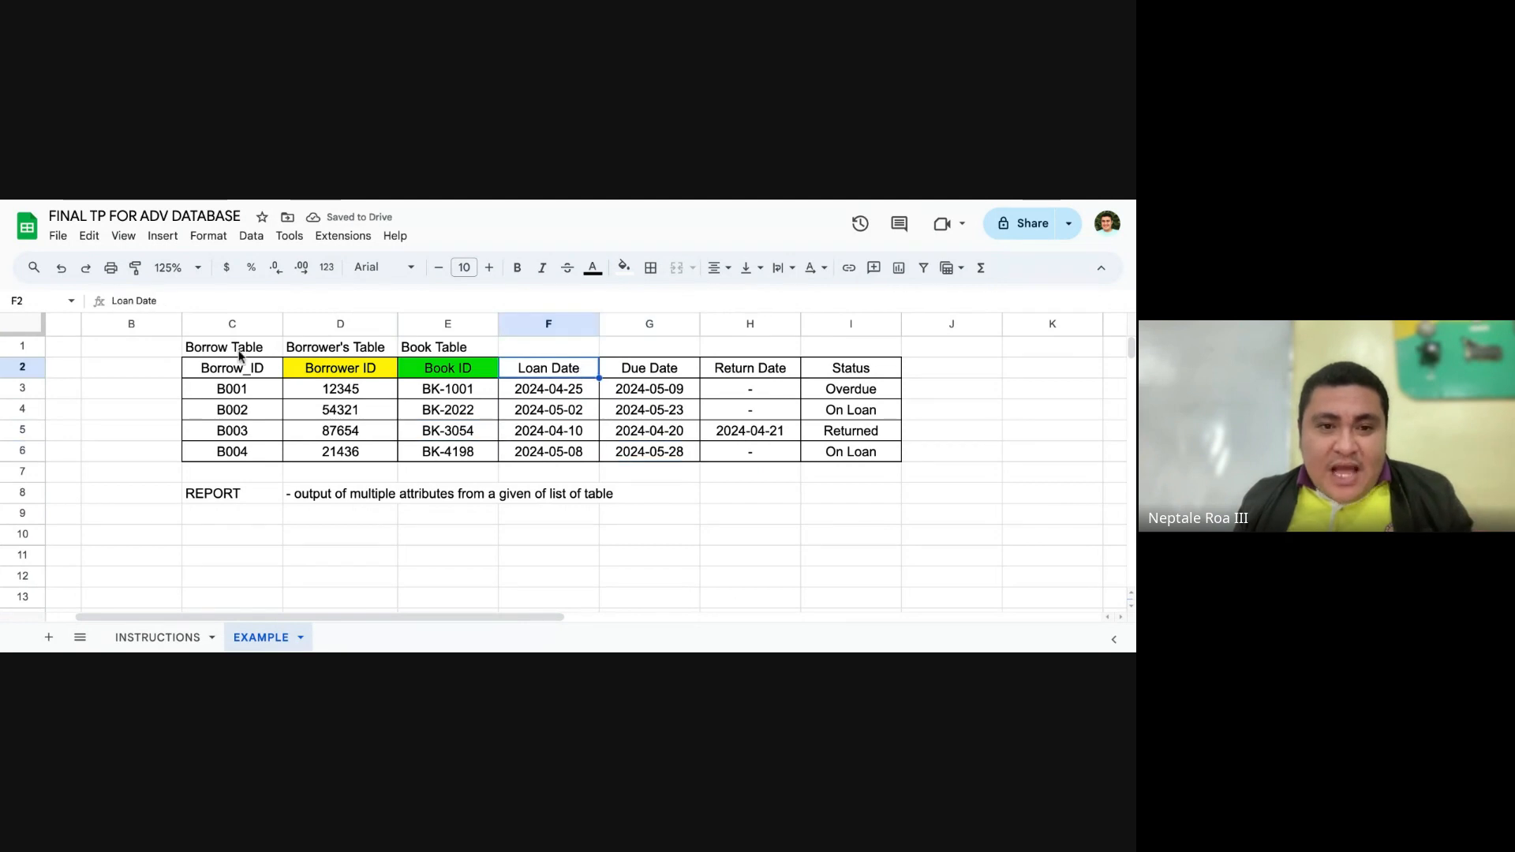
click(235, 370)
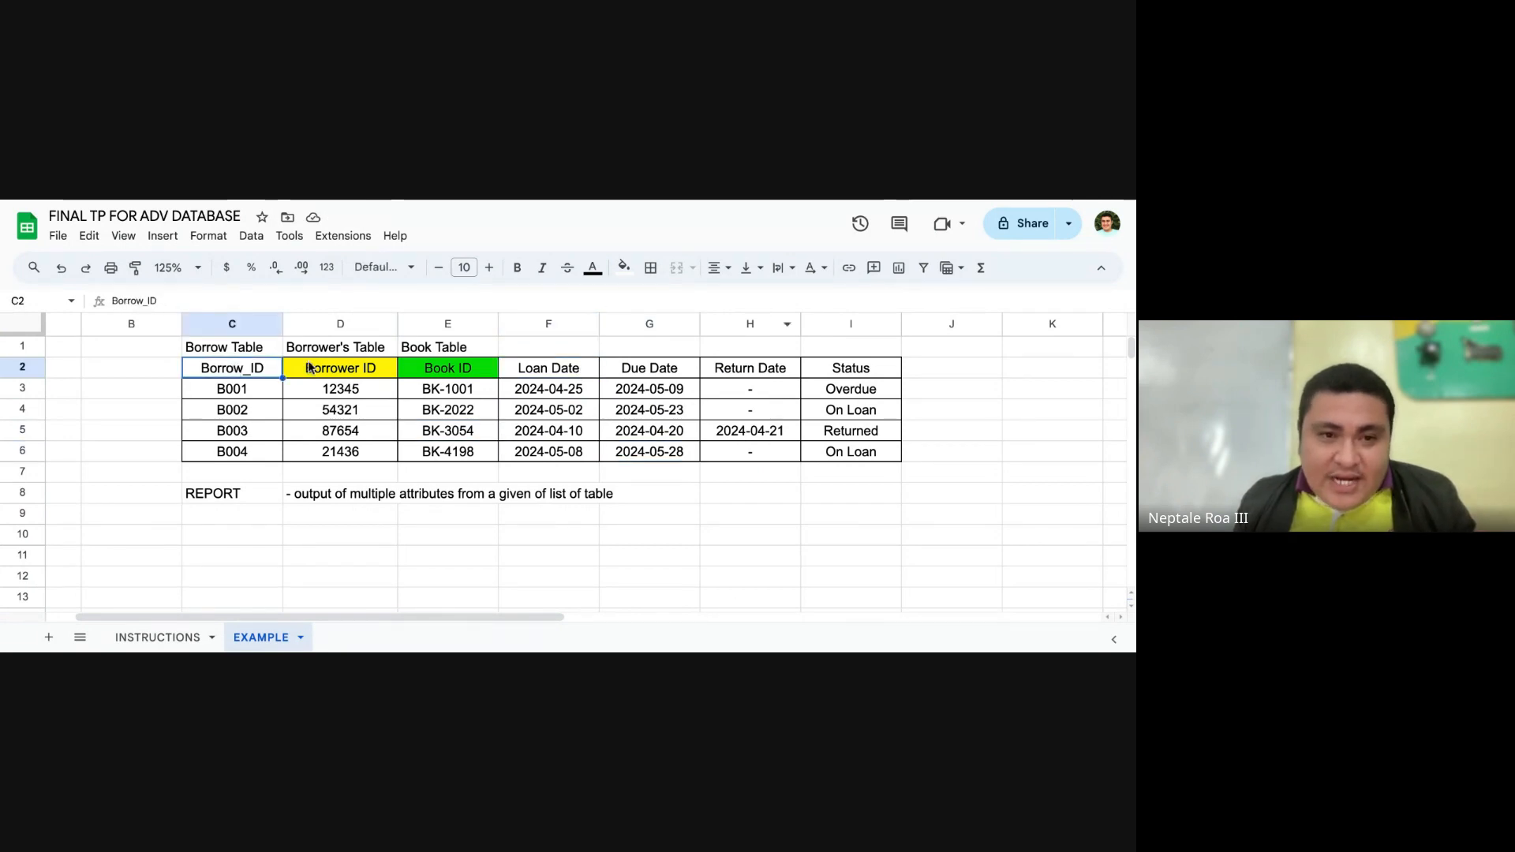
click(624, 268)
click(680, 341)
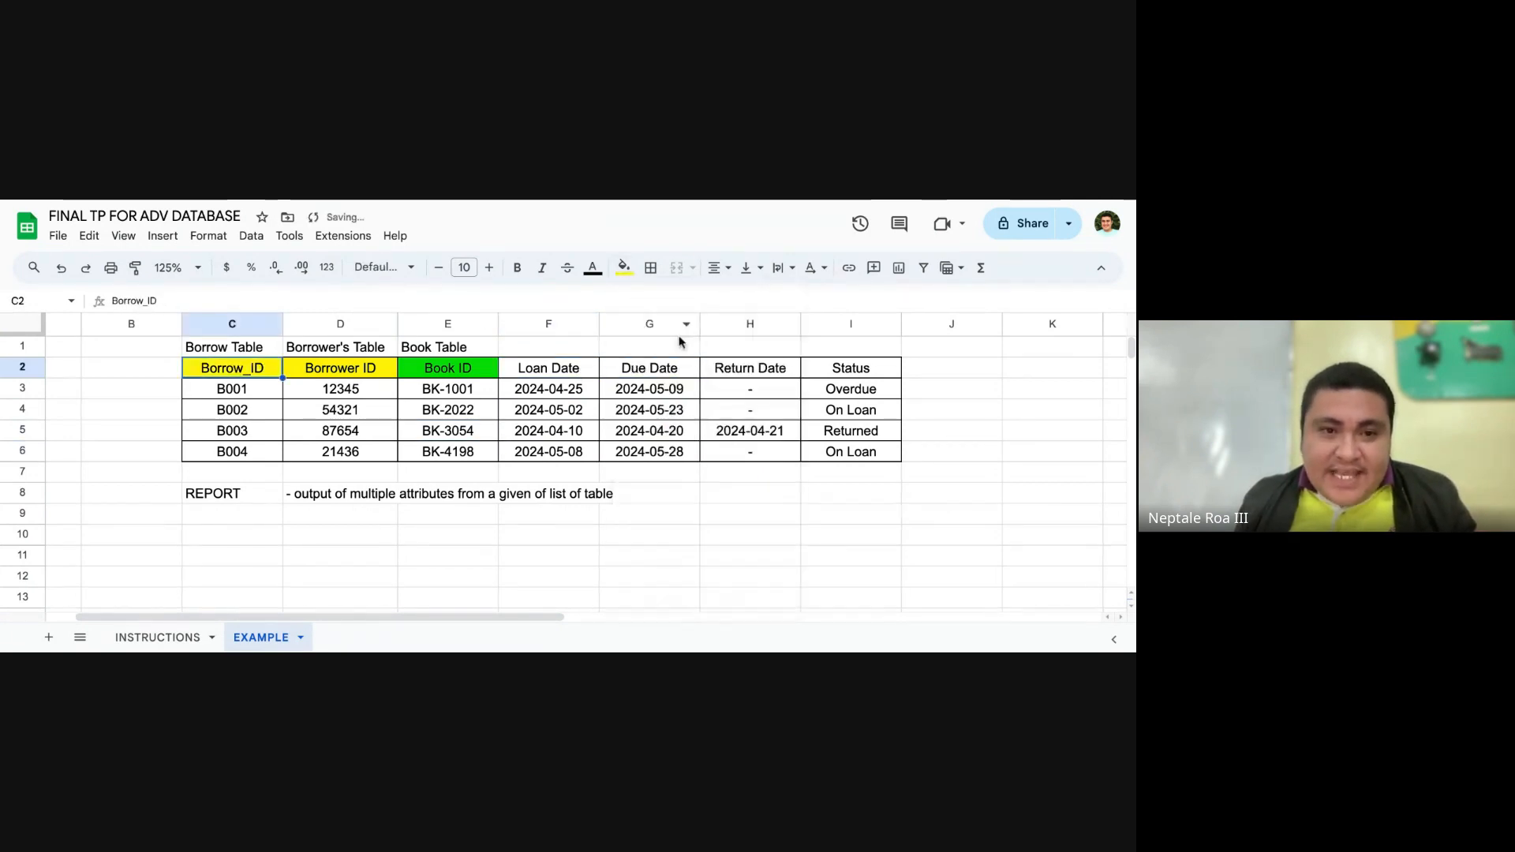
click(624, 268)
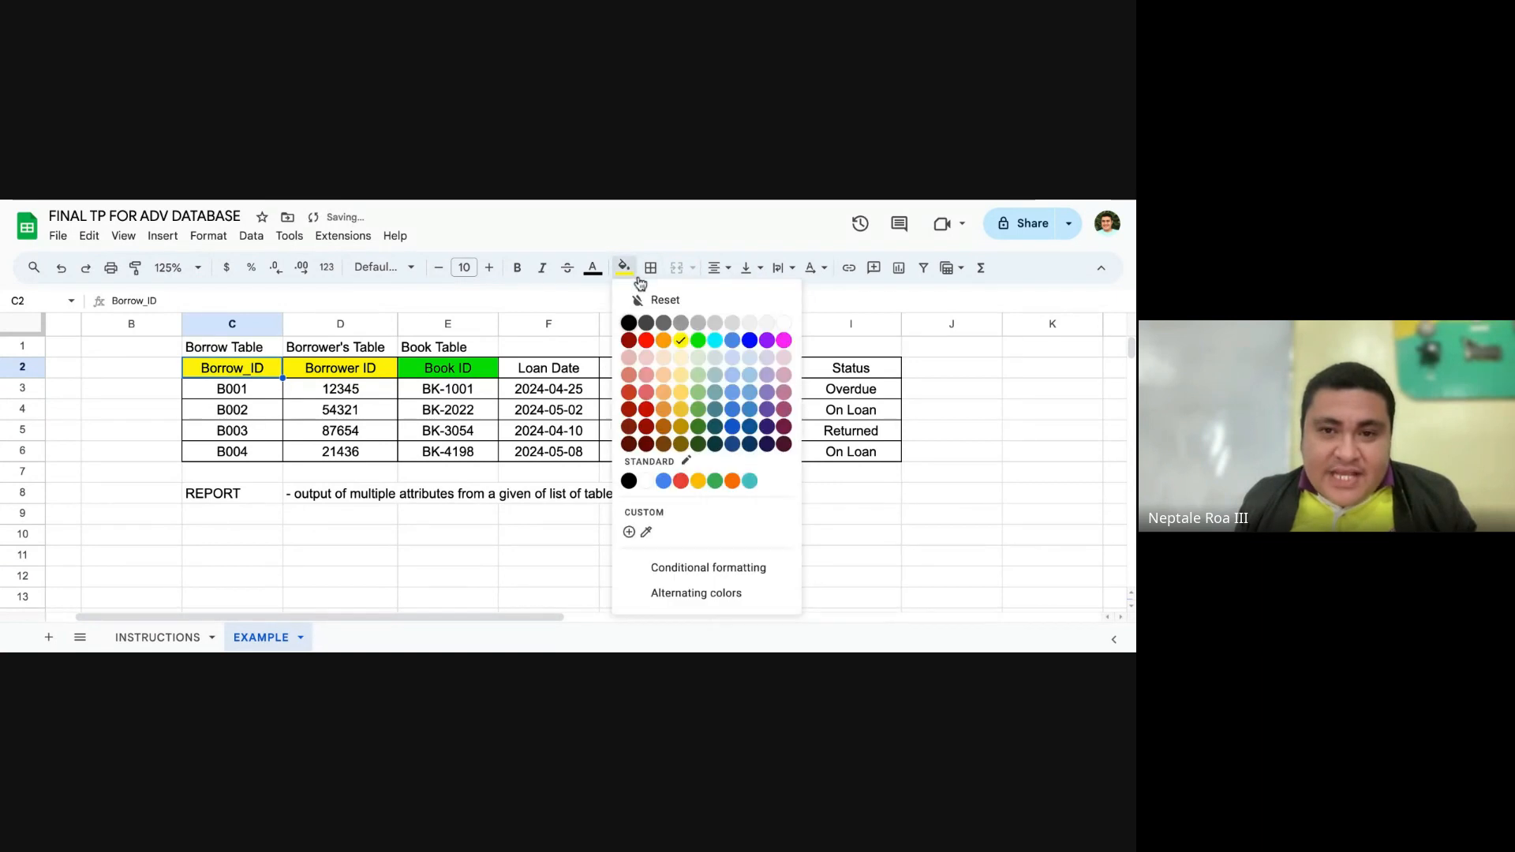
click(715, 341)
click(629, 395)
Step: Fill the Loan Date, Due Date, Return Date and Status header cells F2:I2 with the same cyan as Borrow_ID
drag(564, 369, 868, 374)
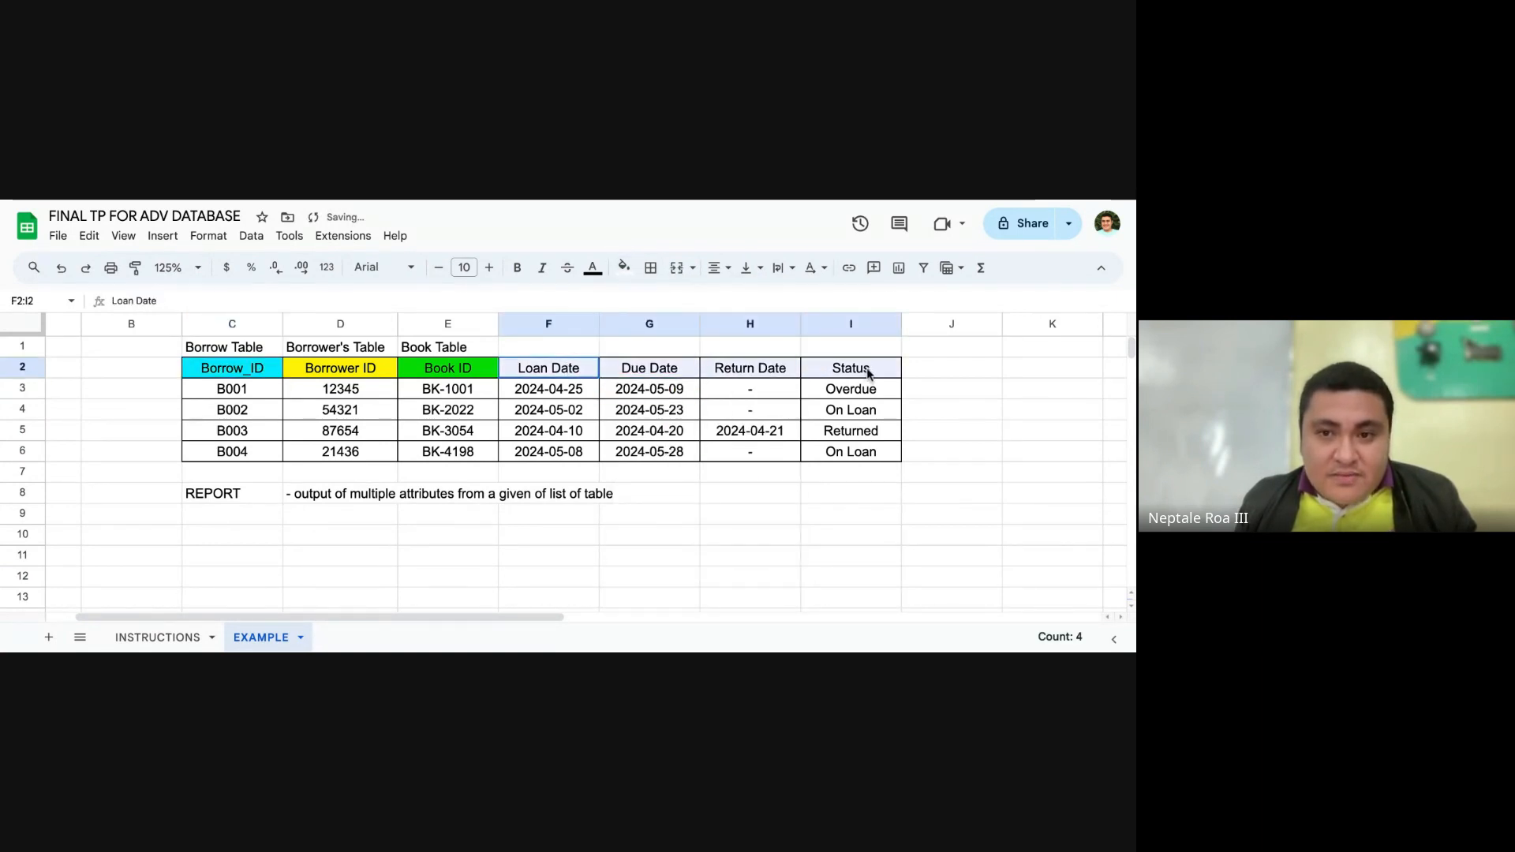
click(624, 268)
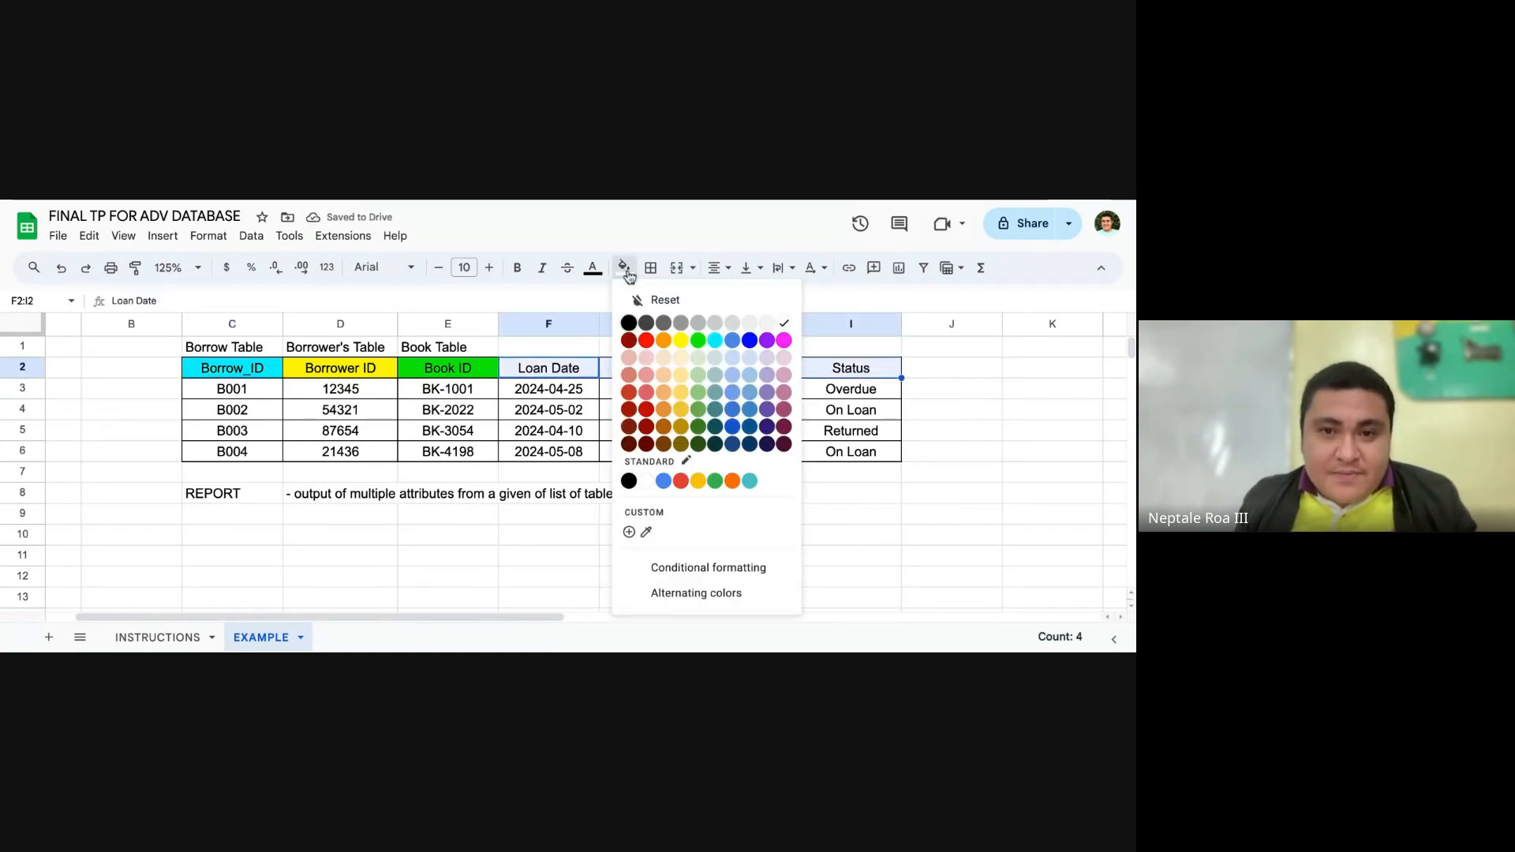
click(715, 341)
click(711, 498)
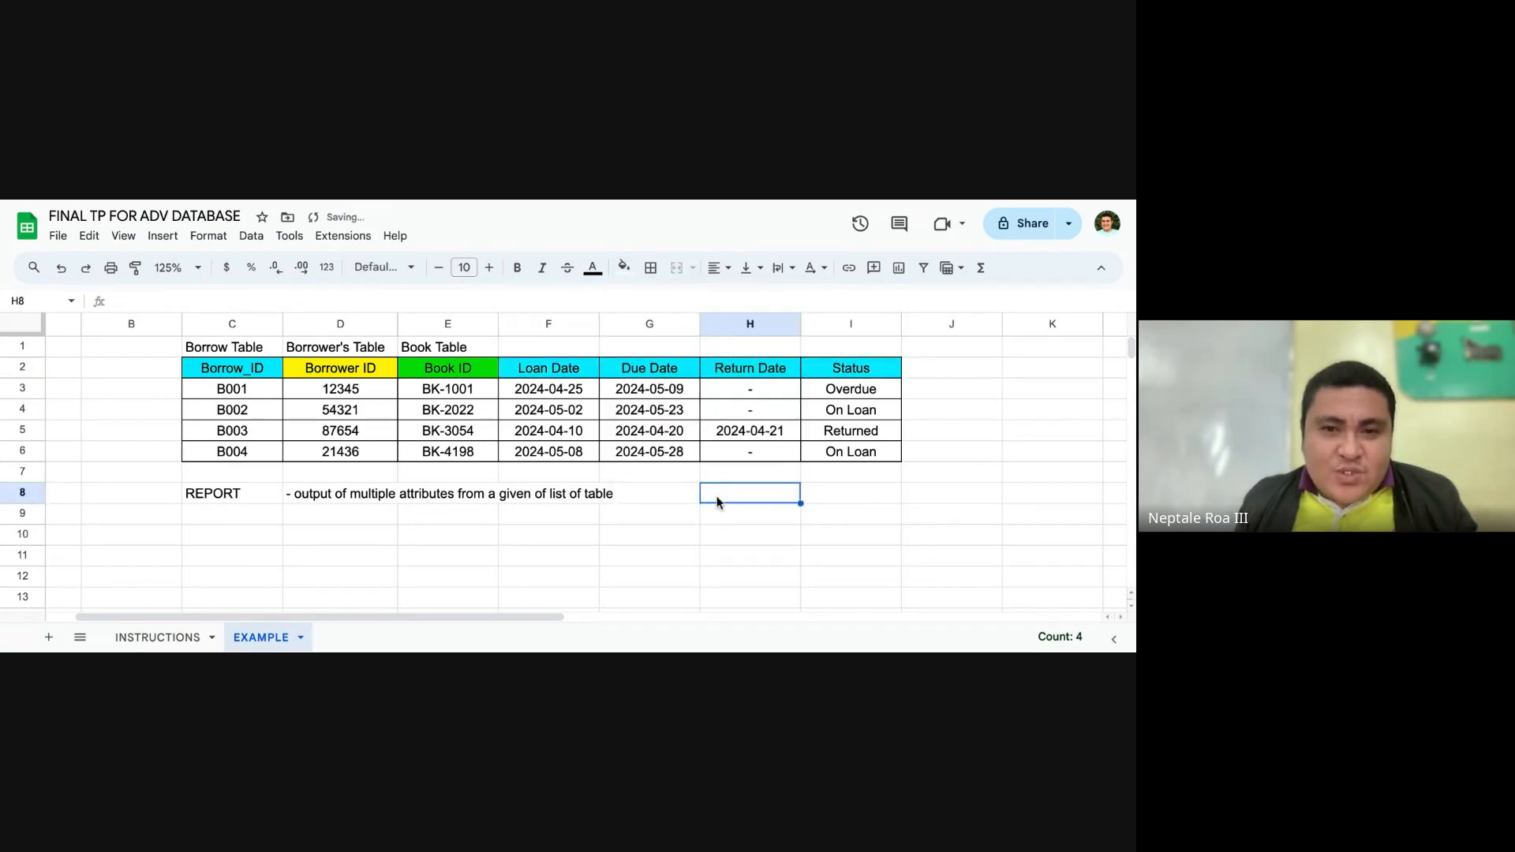
scroll(482, 493, down, 2)
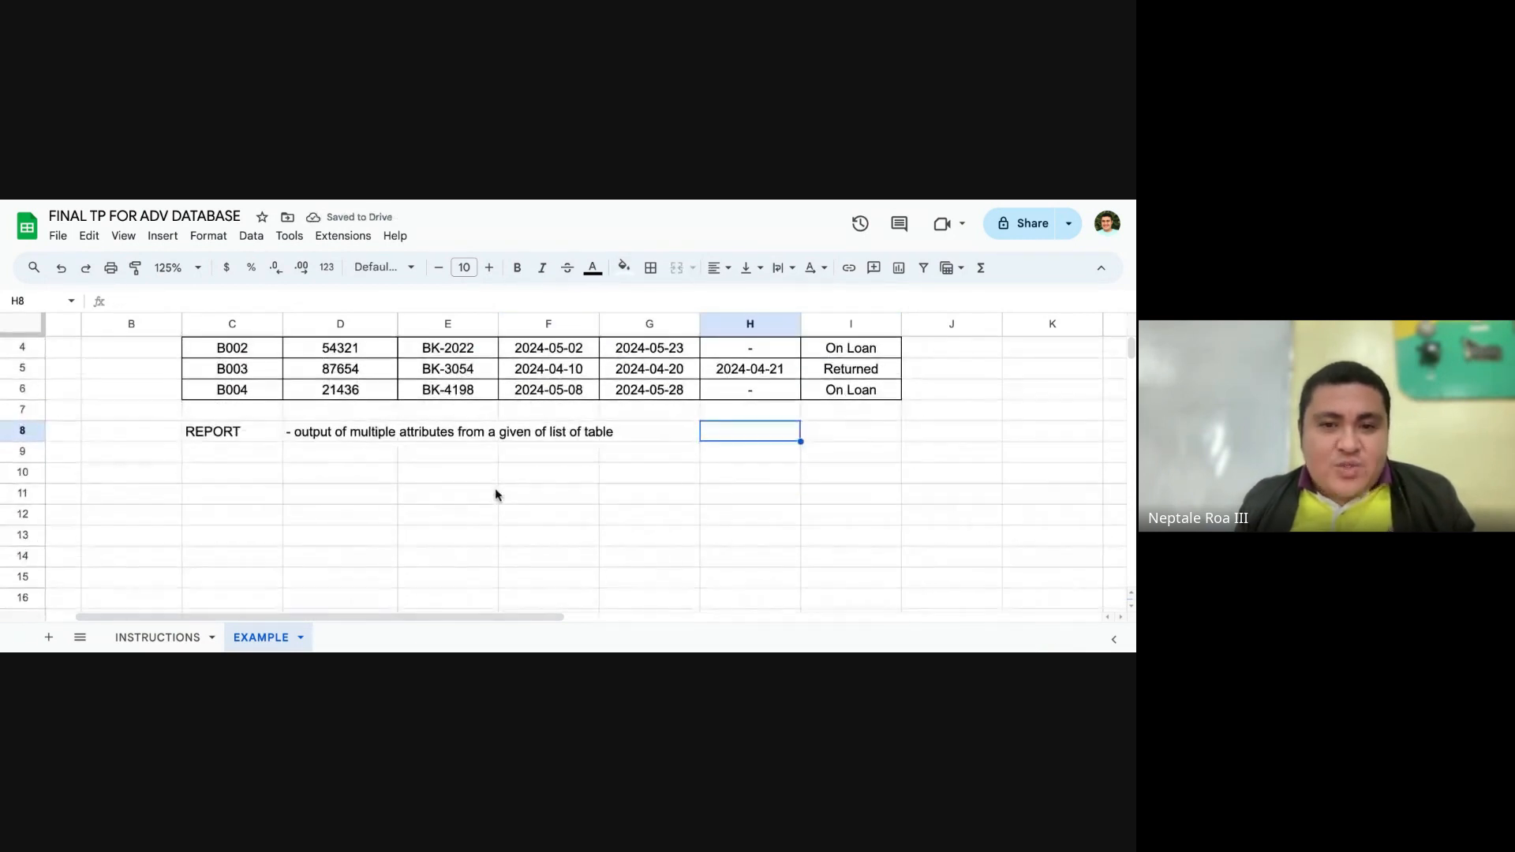
click(161, 237)
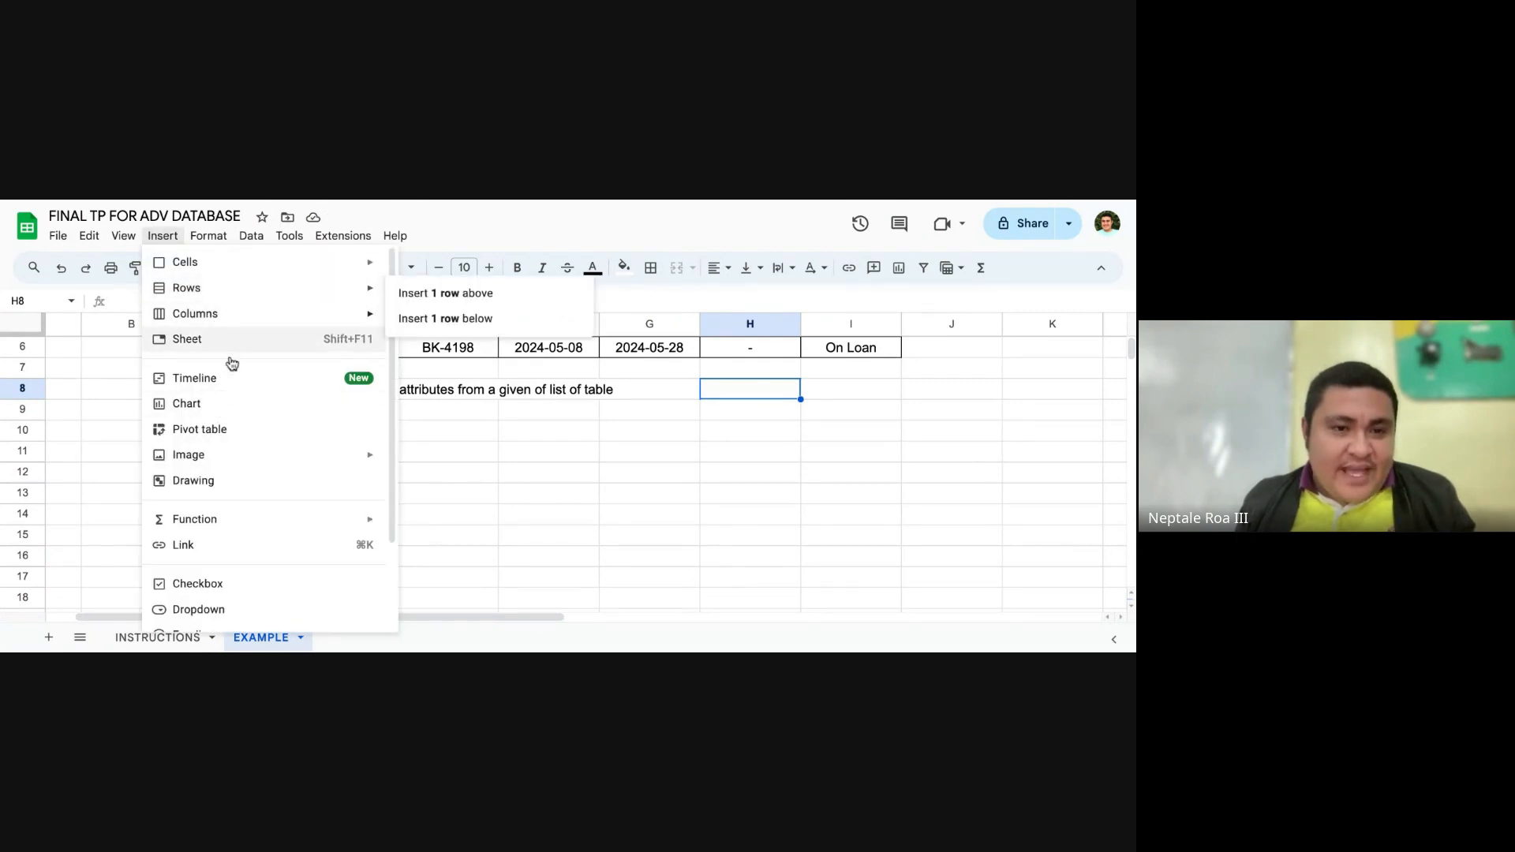
mouse_move(237, 456)
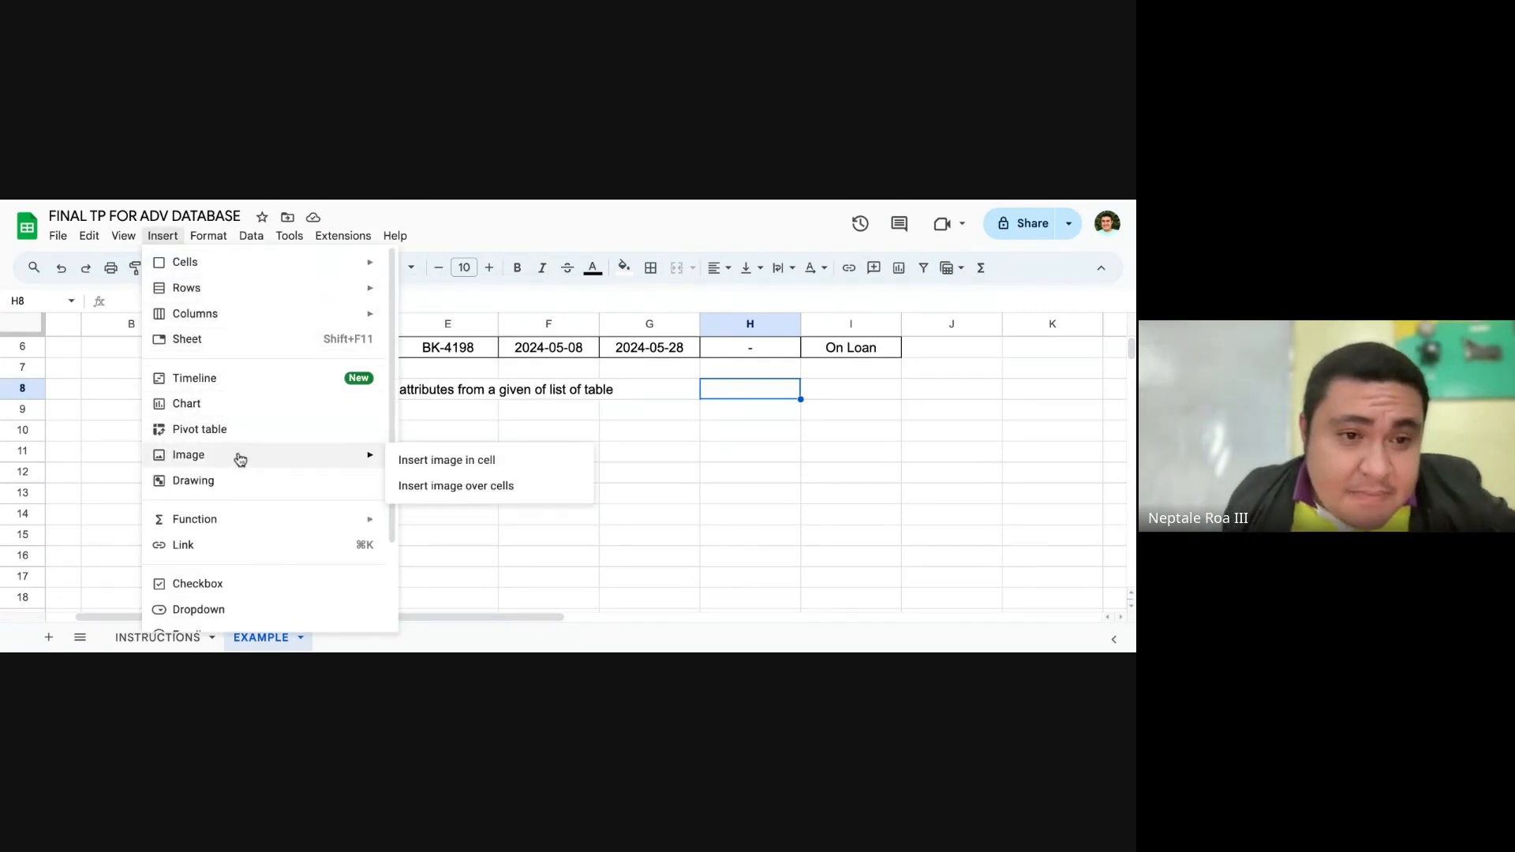
click(548, 472)
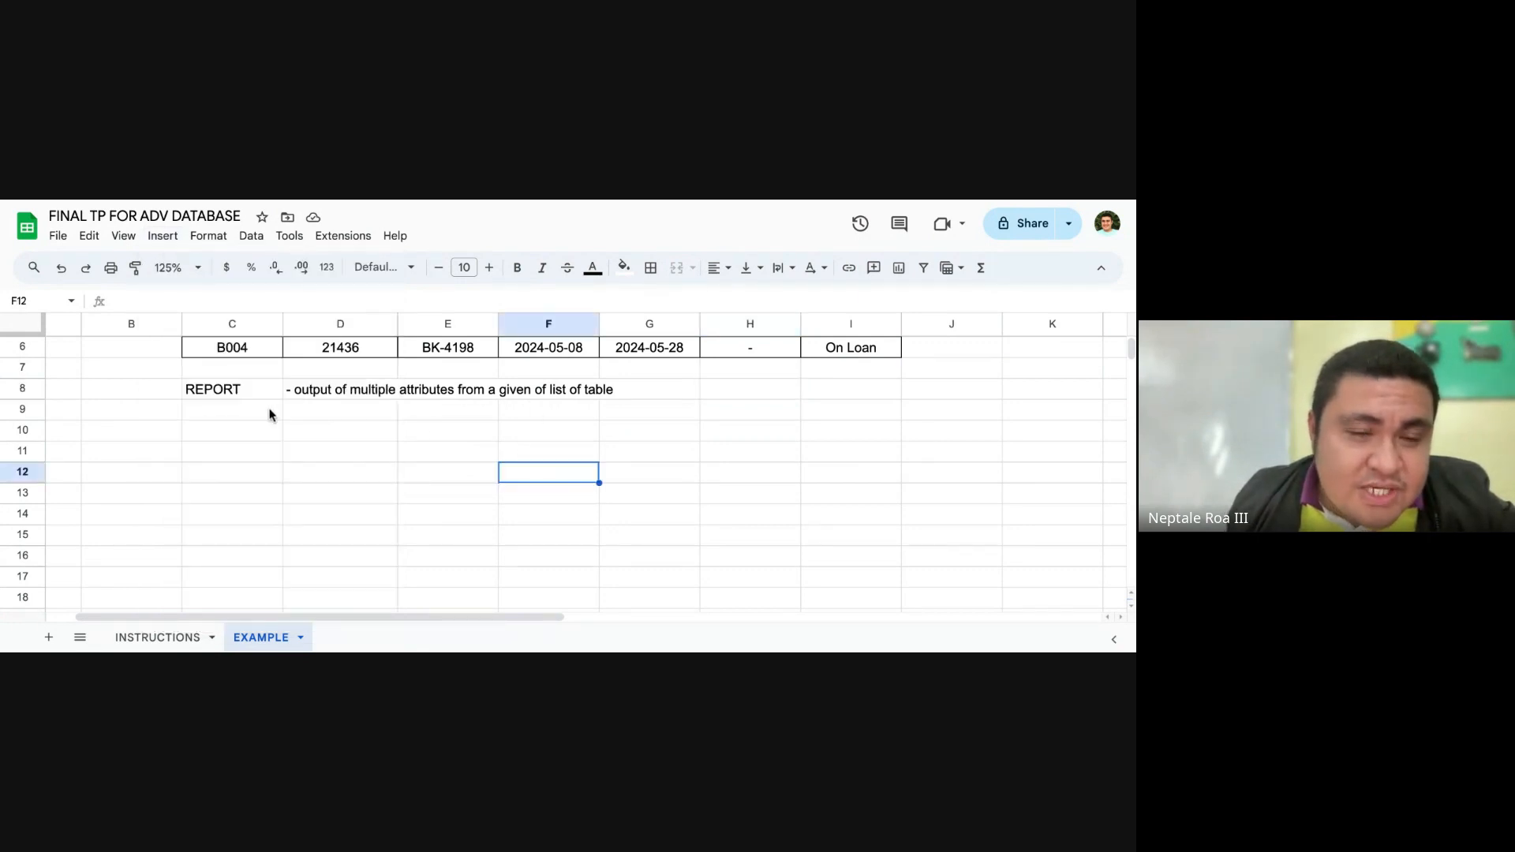
scroll(269, 414, up, 3)
click(162, 236)
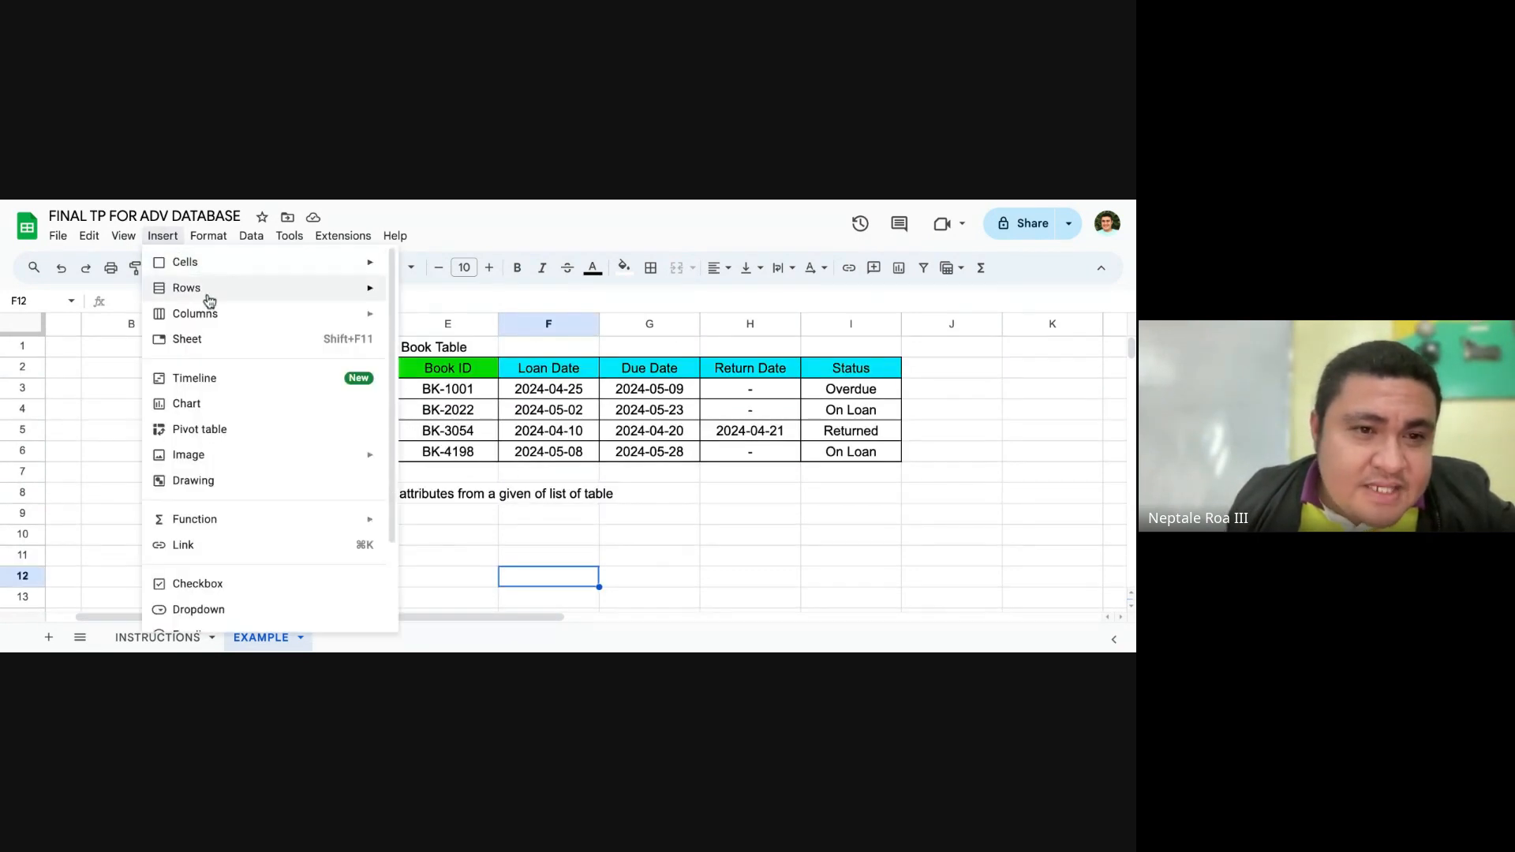
mouse_move(268, 463)
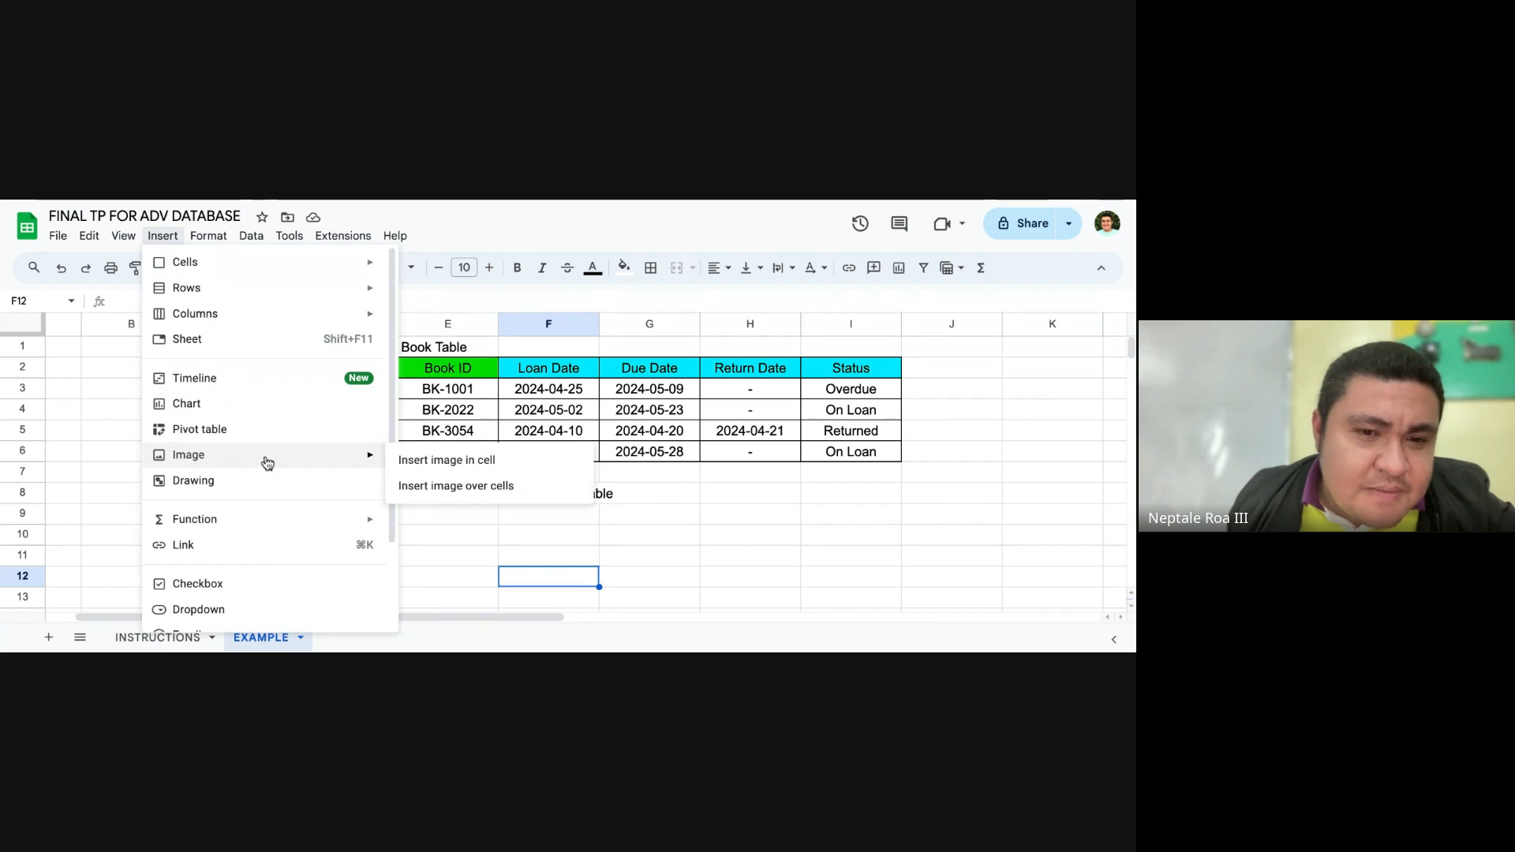
click(264, 480)
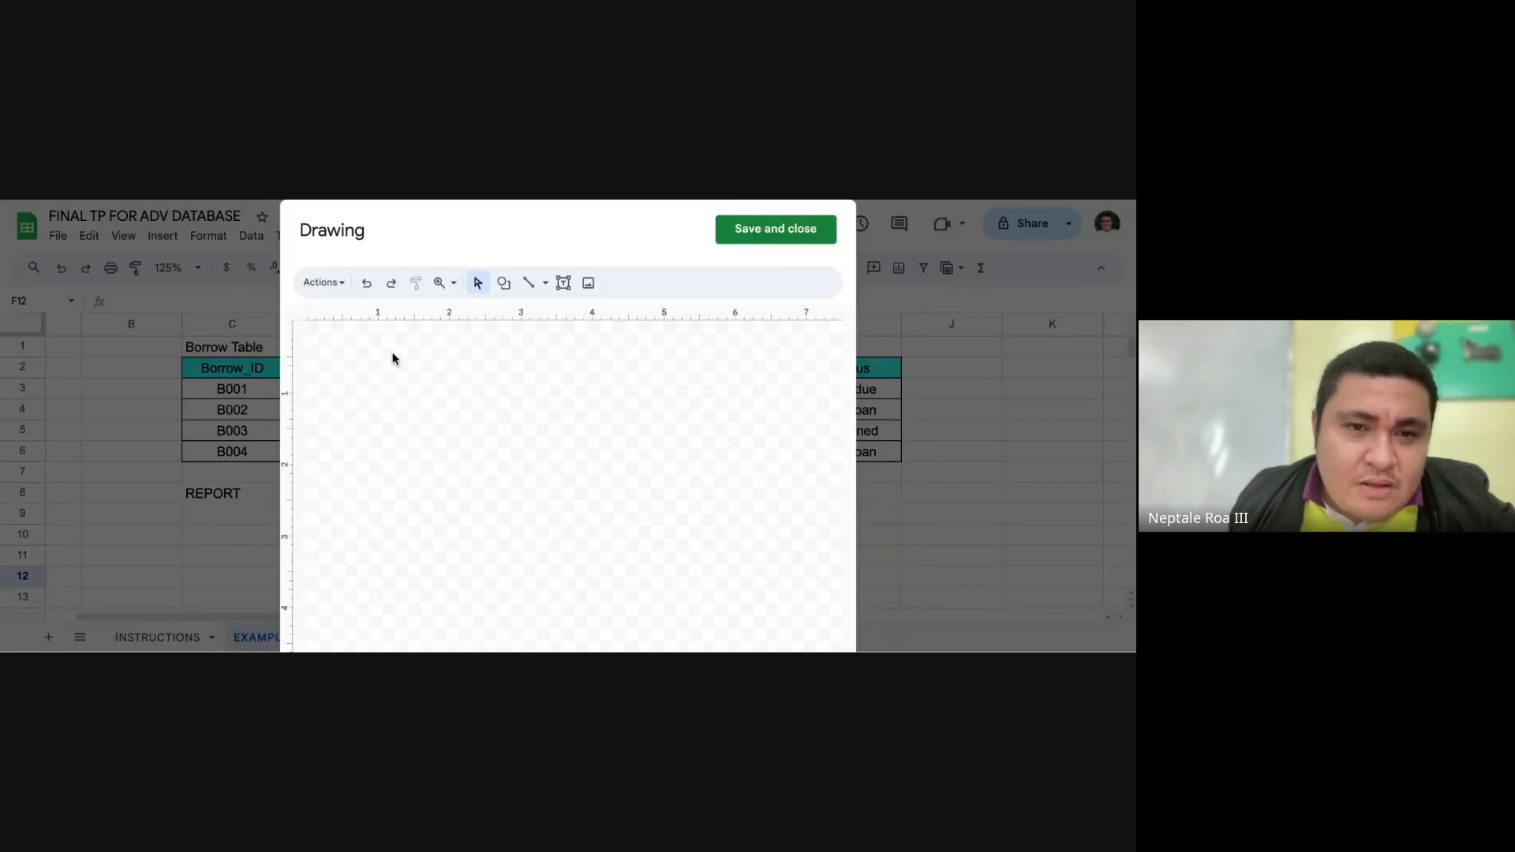
click(803, 237)
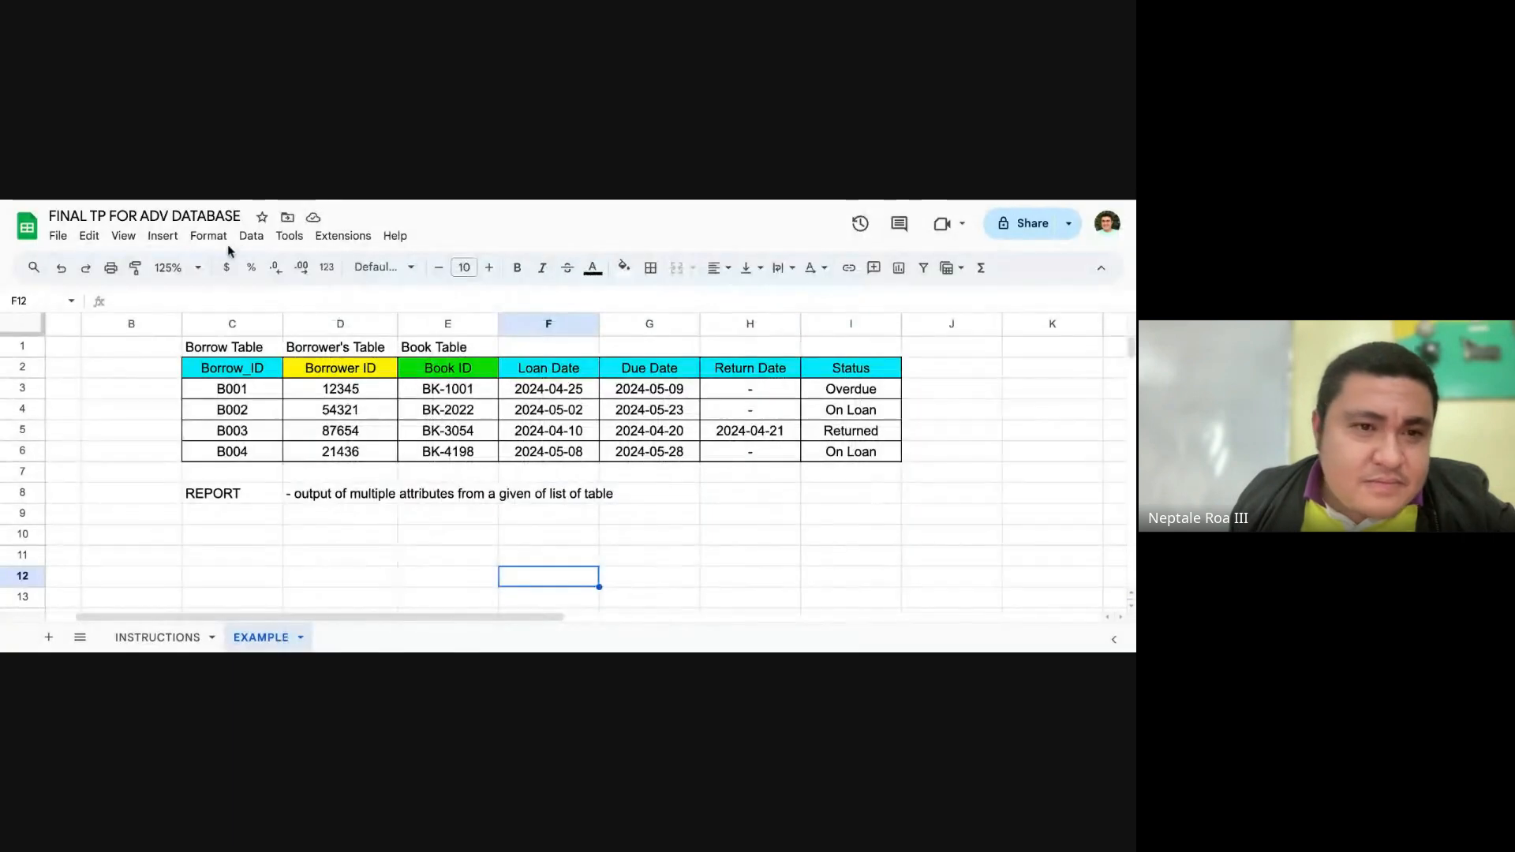
click(166, 236)
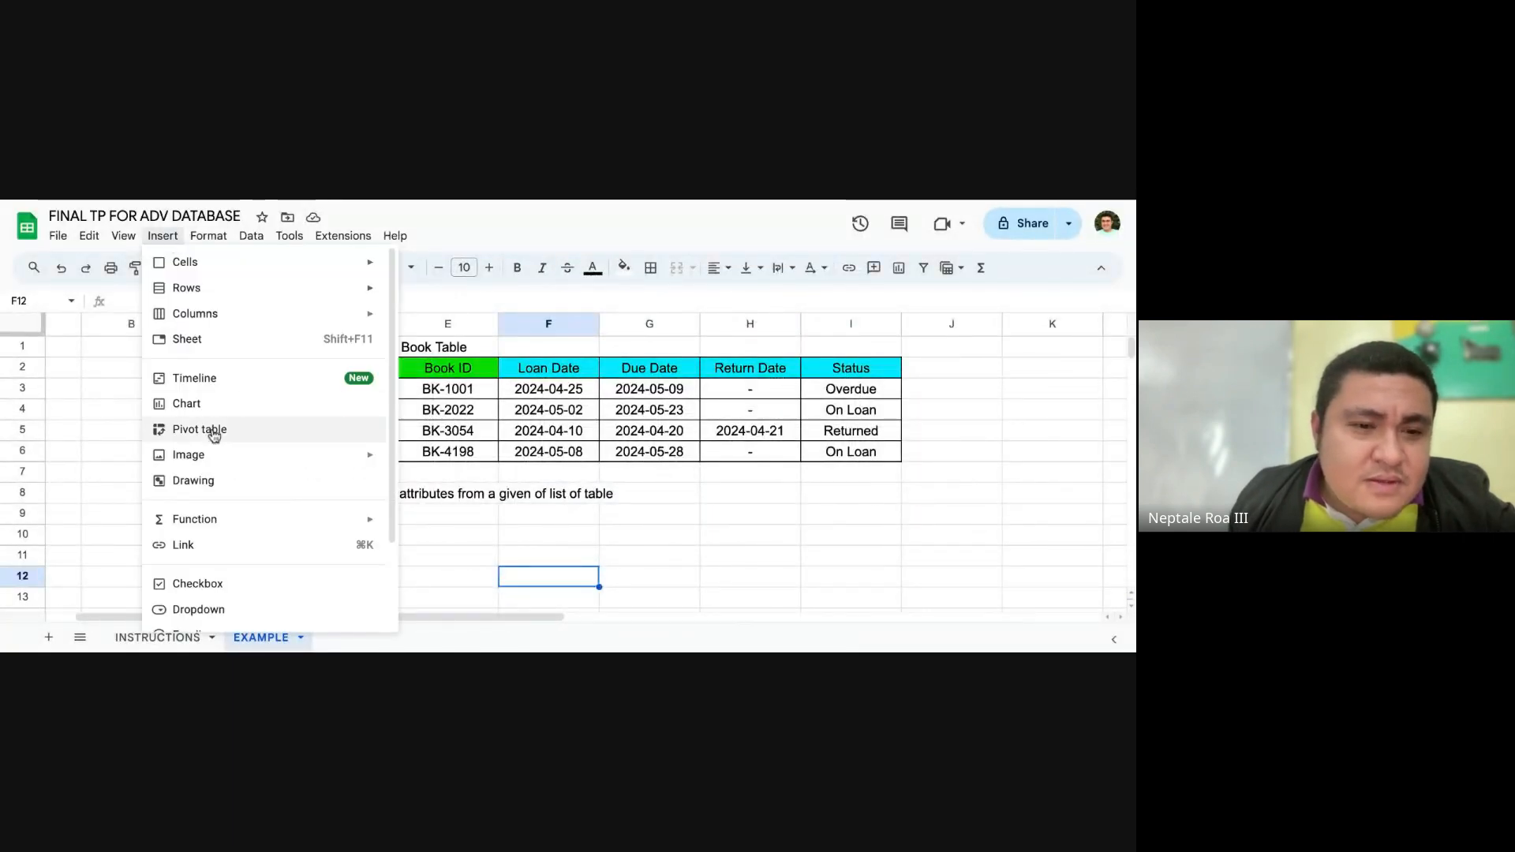
scroll(217, 434, down, 2)
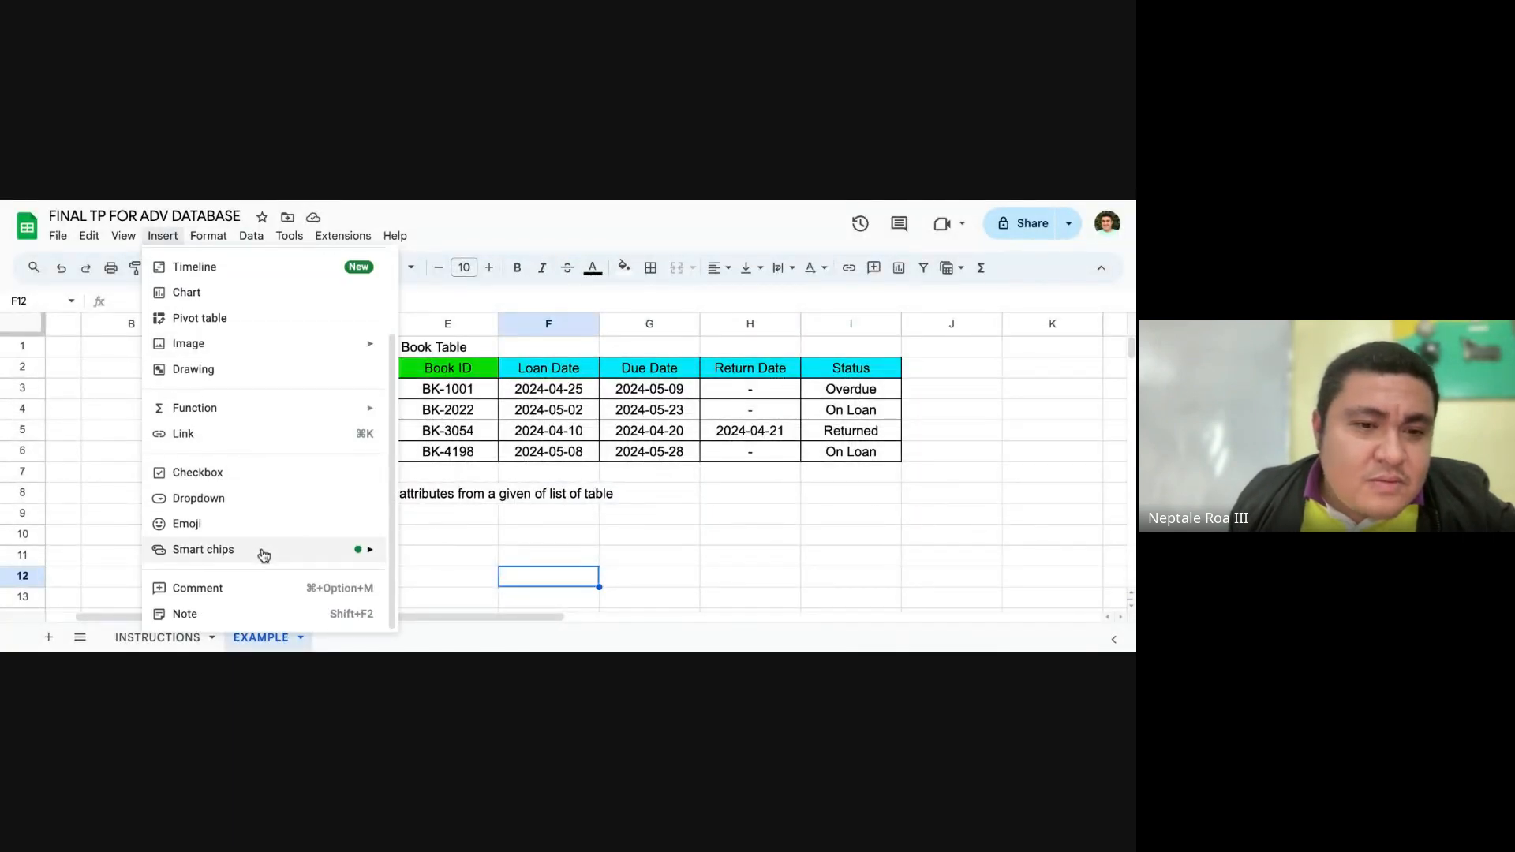
scroll(233, 442, up, 1)
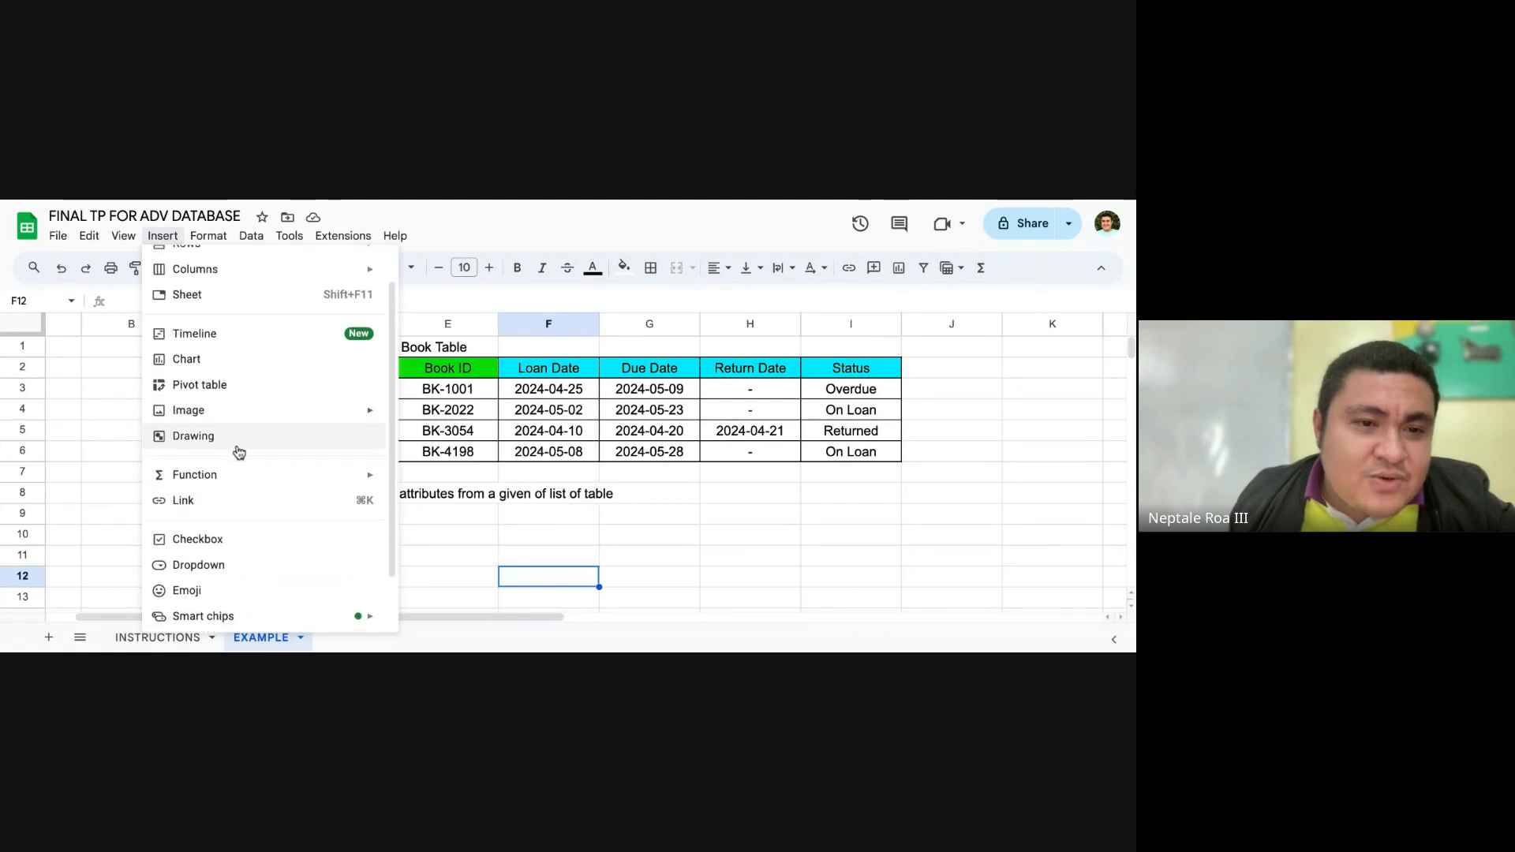
scroll(239, 443, up, 1)
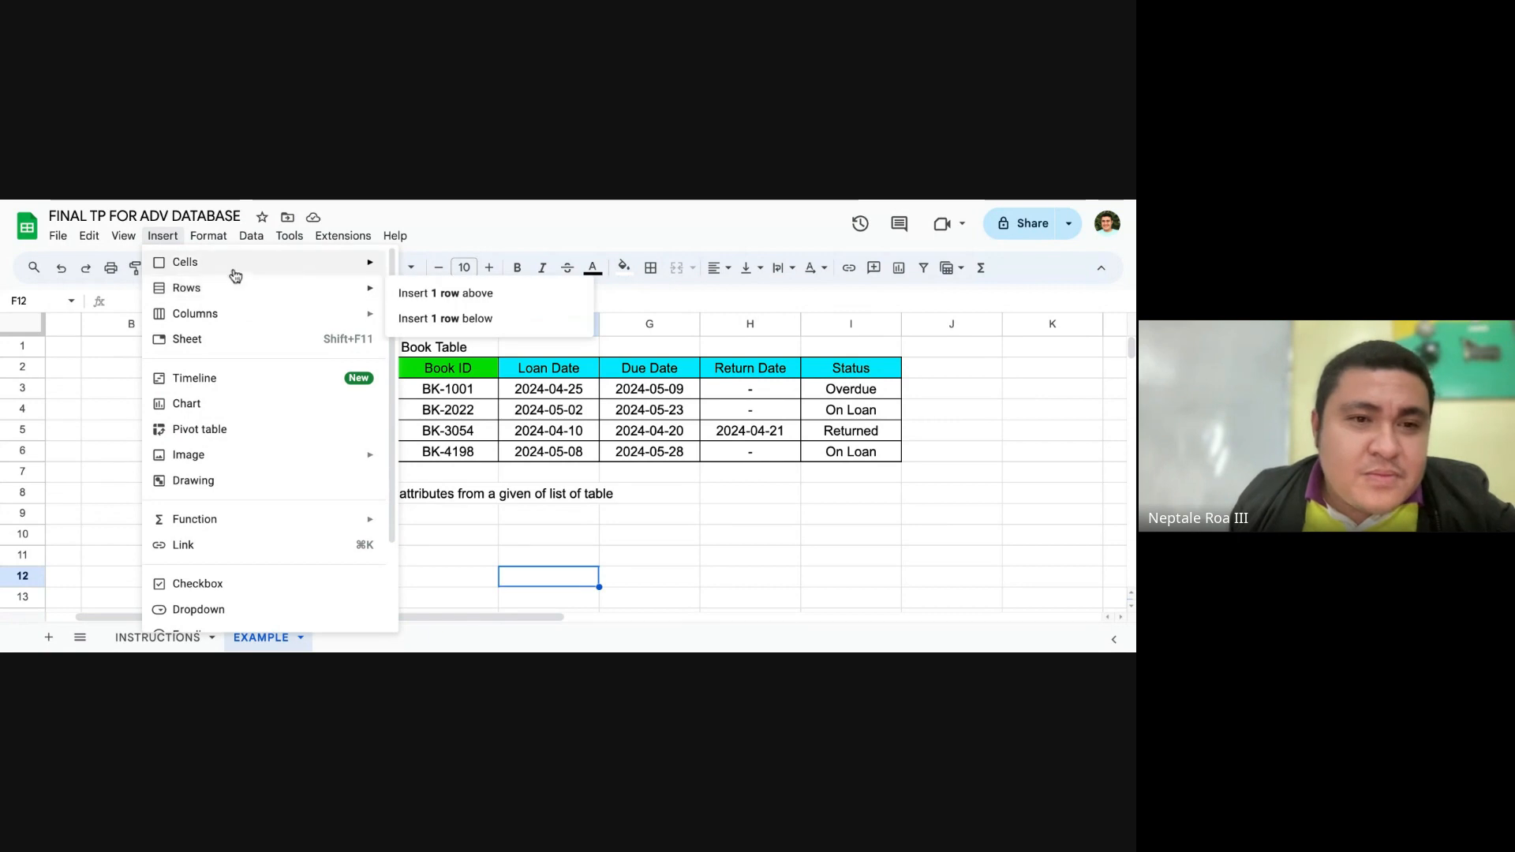
mouse_move(235, 265)
click(478, 221)
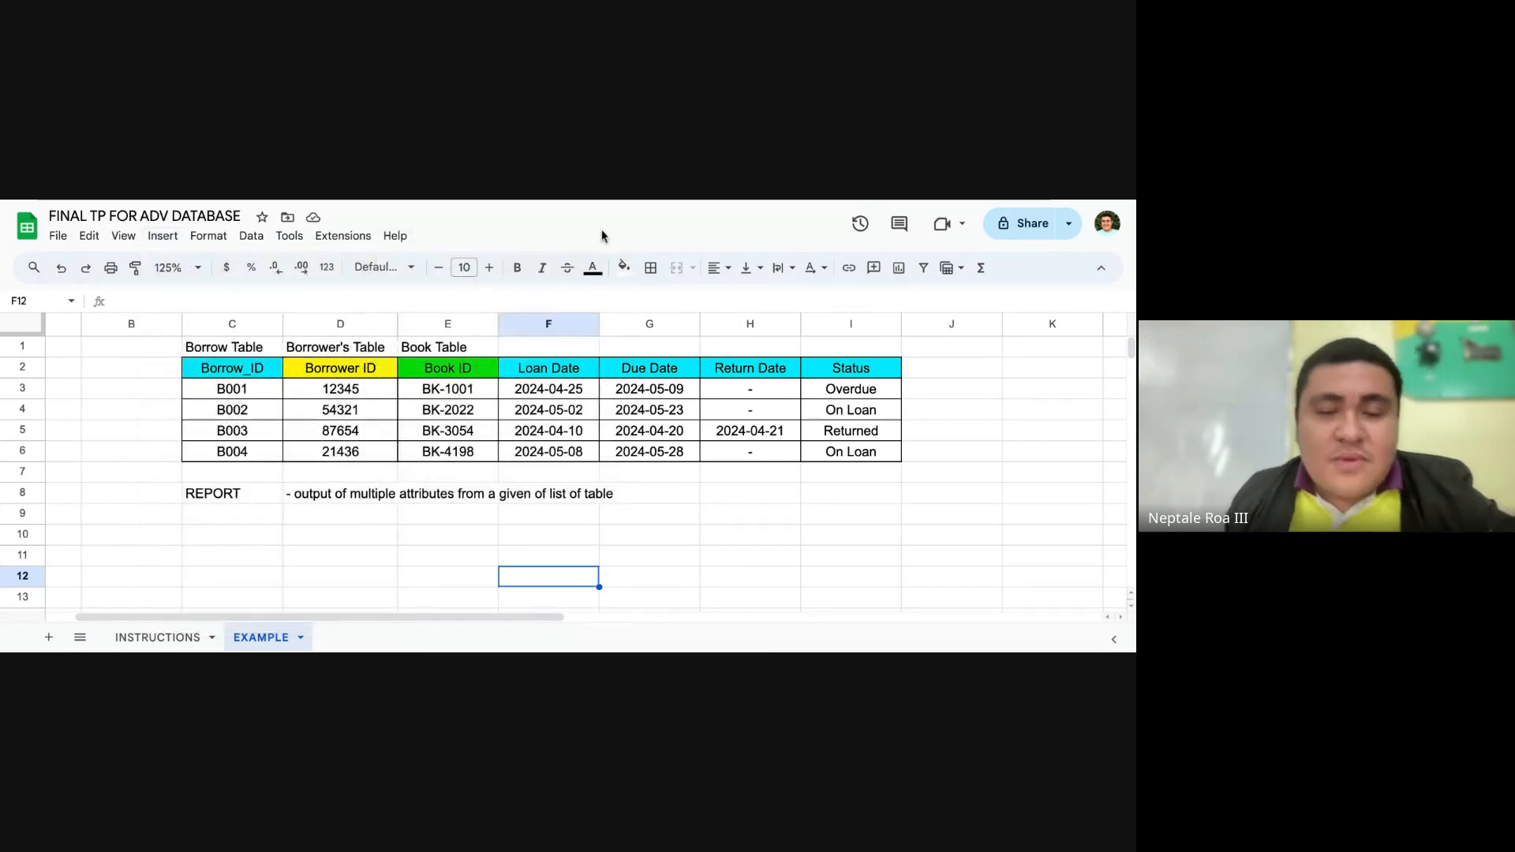
scroll(426, 412, down, 3)
scroll(399, 449, up, 3)
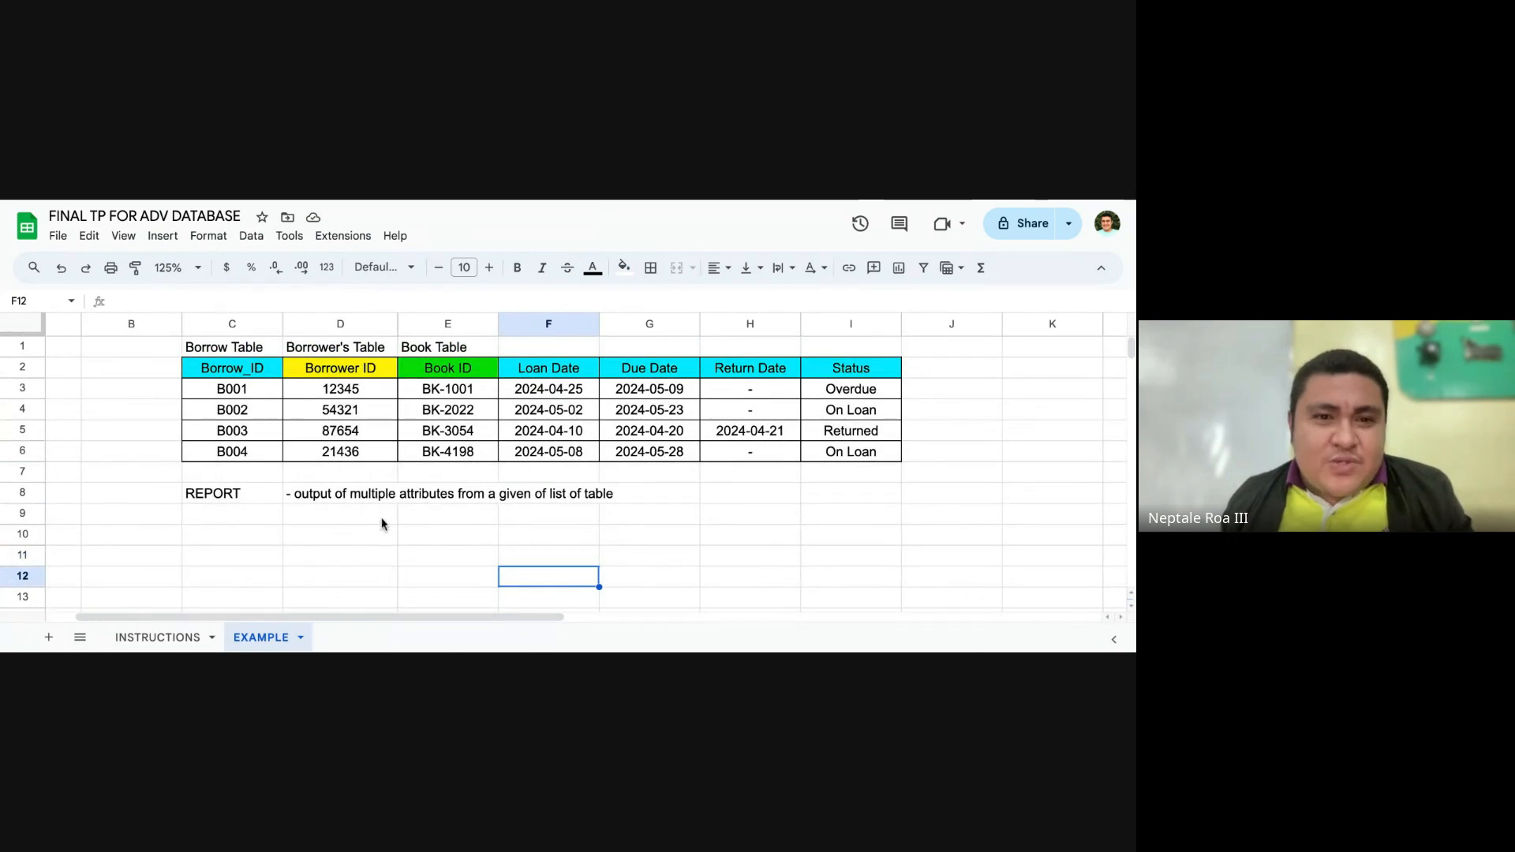
Step: Enter "List of Tables:" in cell C10, below the REPORT definition on the EXAMPLE sheet
click(293, 533)
scroll(285, 531, down, 1)
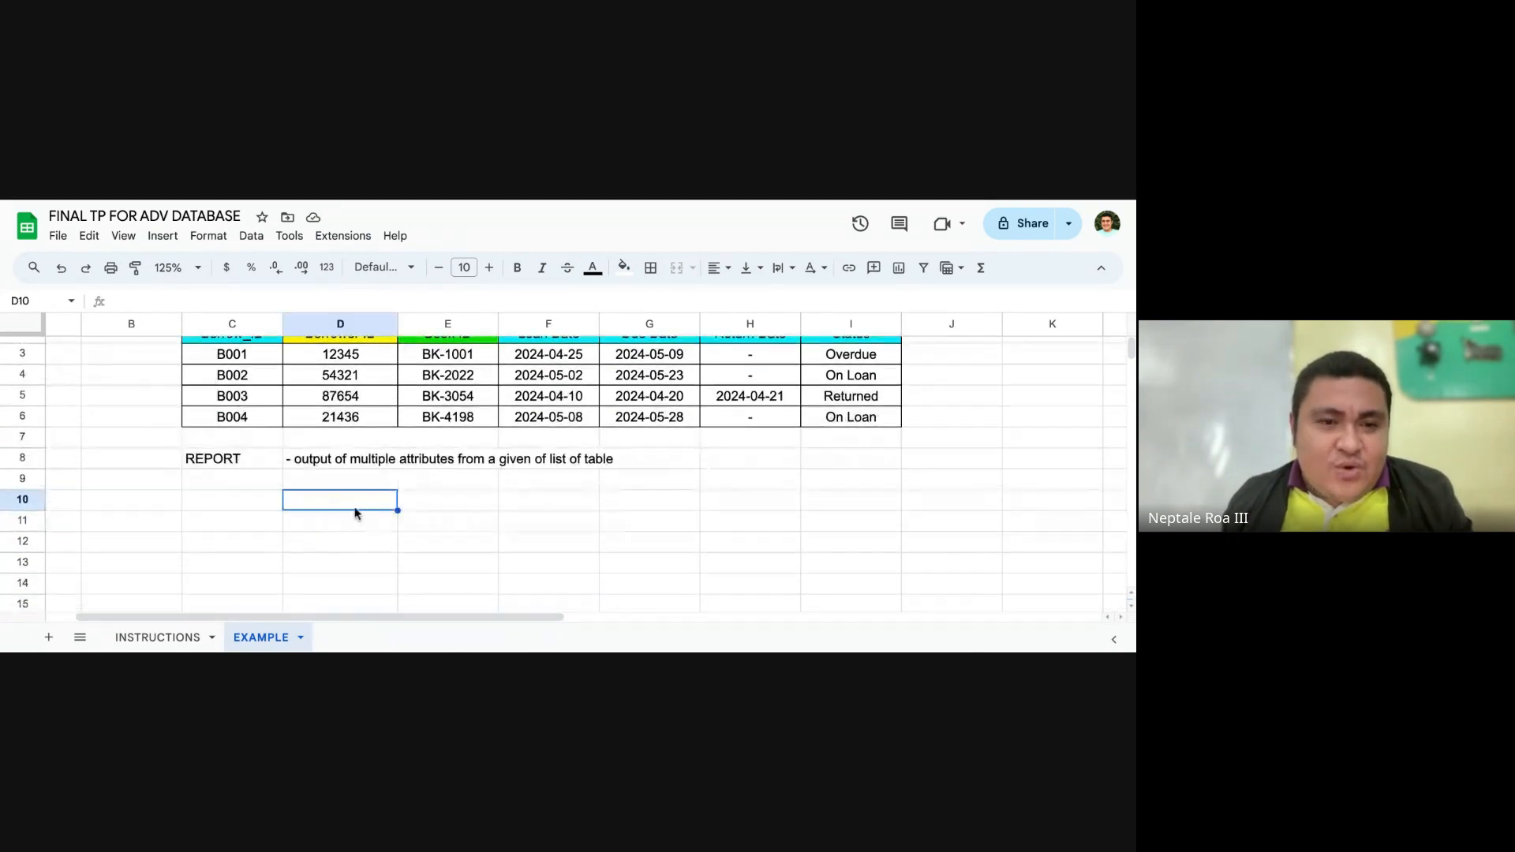
click(273, 501)
scroll(322, 501, up, 1)
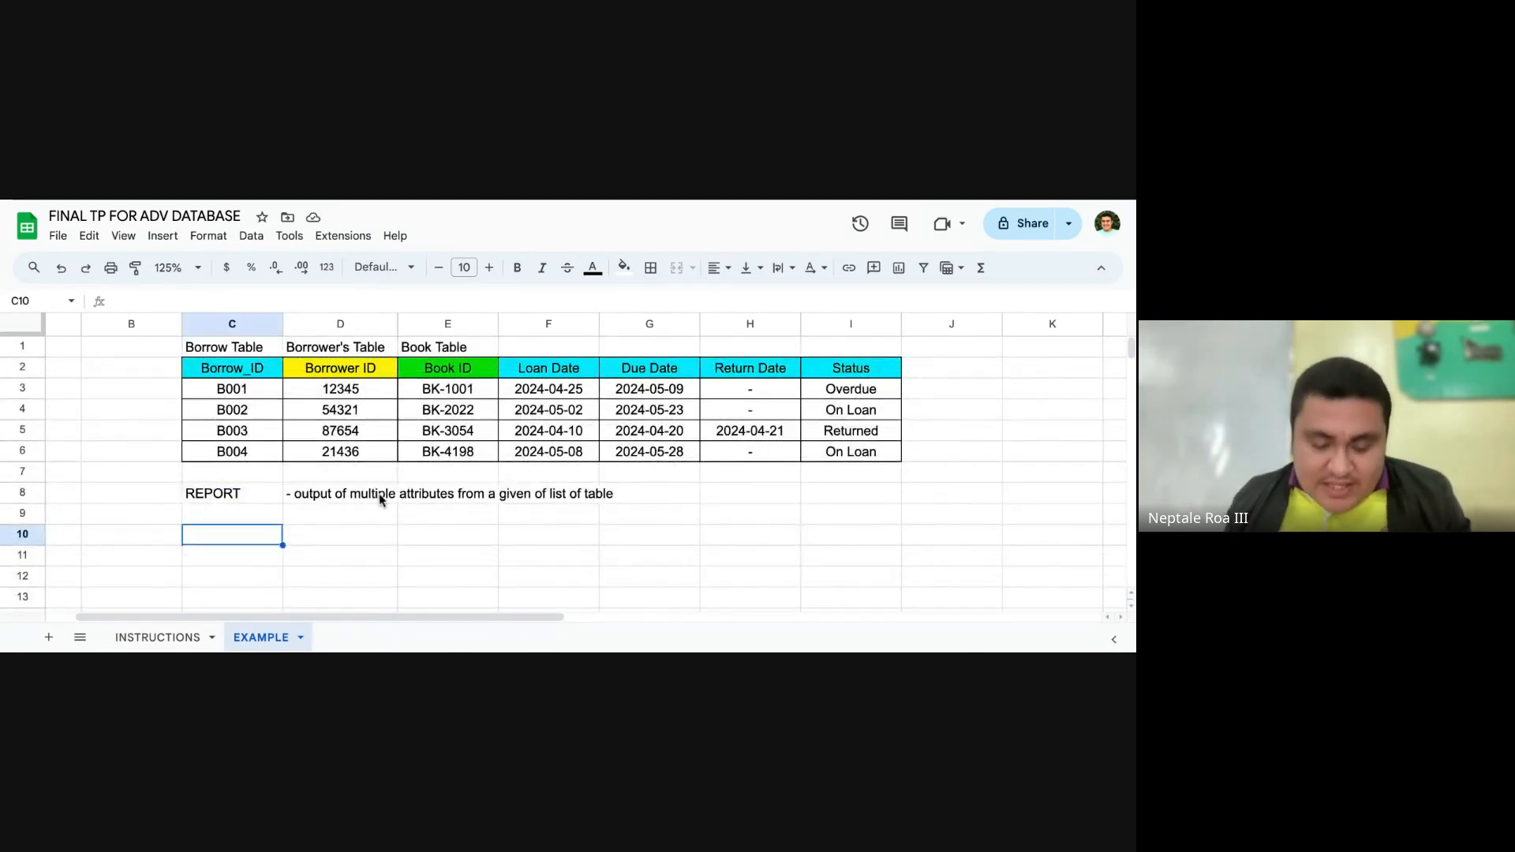
text(List o)
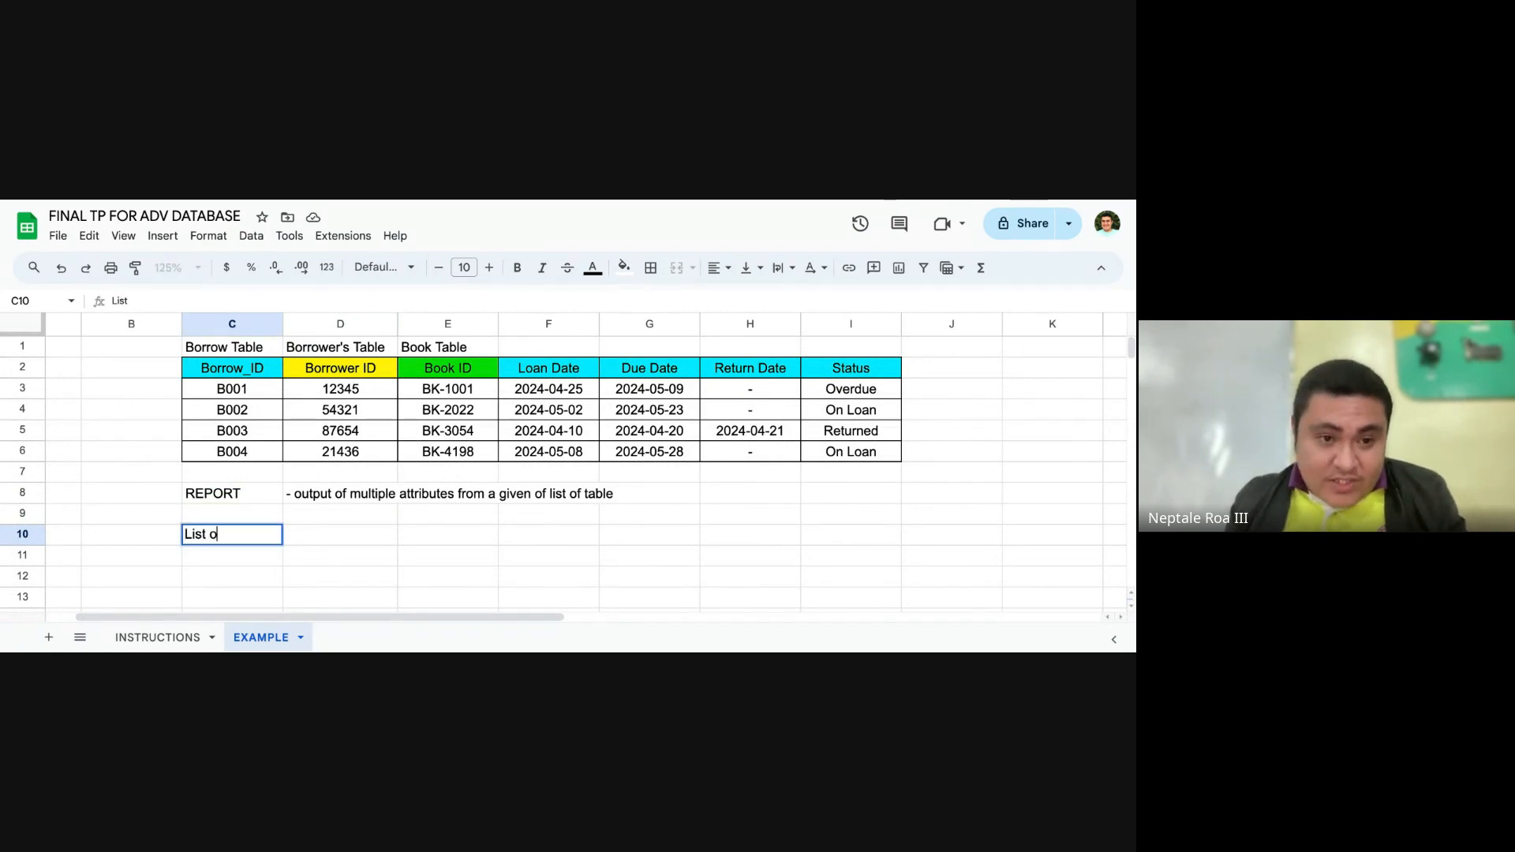
text(f)
click(161, 637)
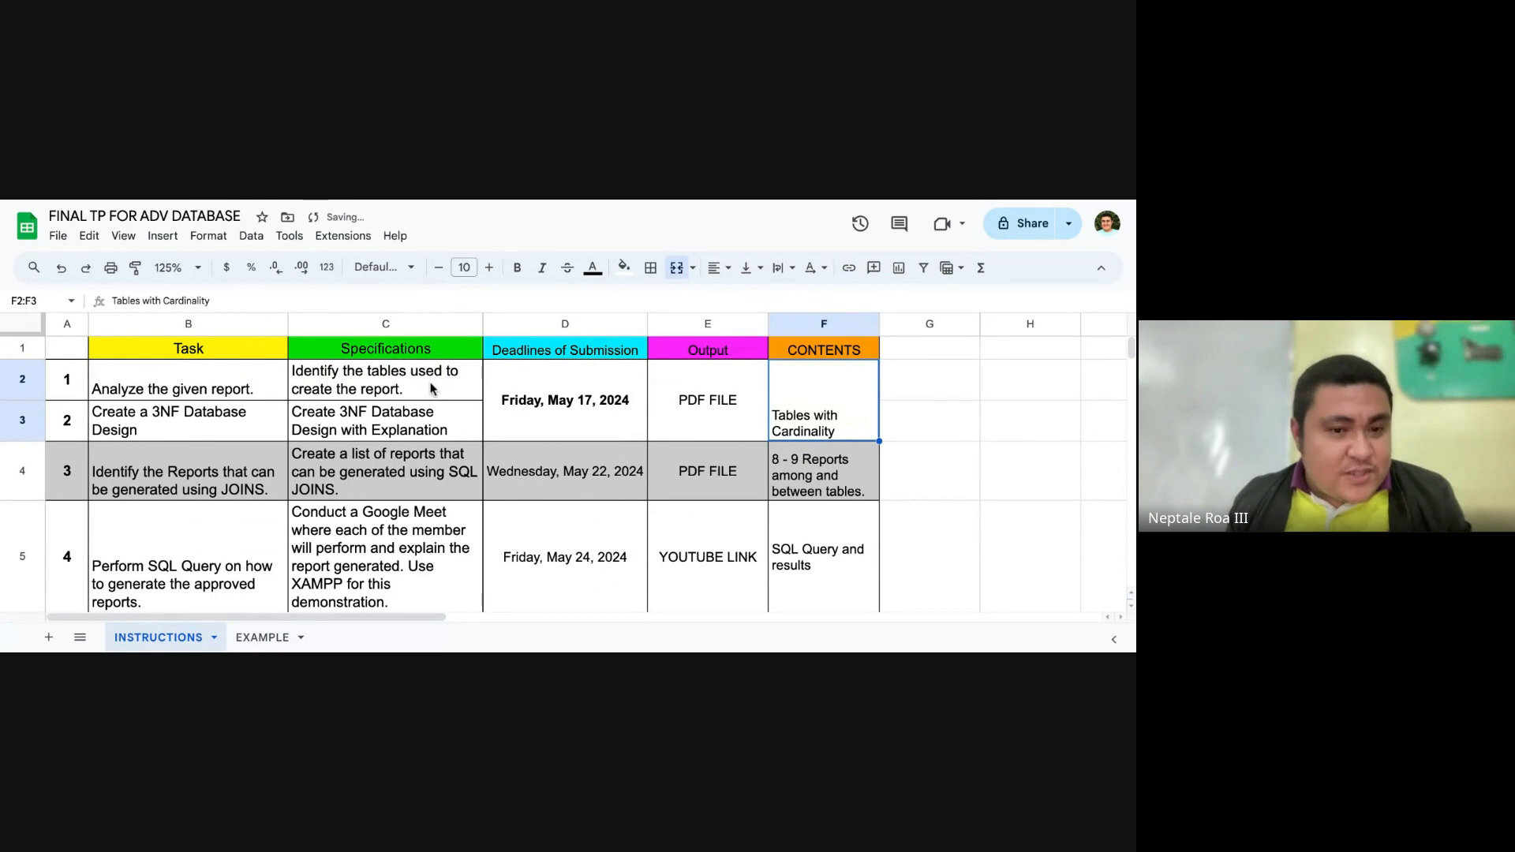
click(263, 636)
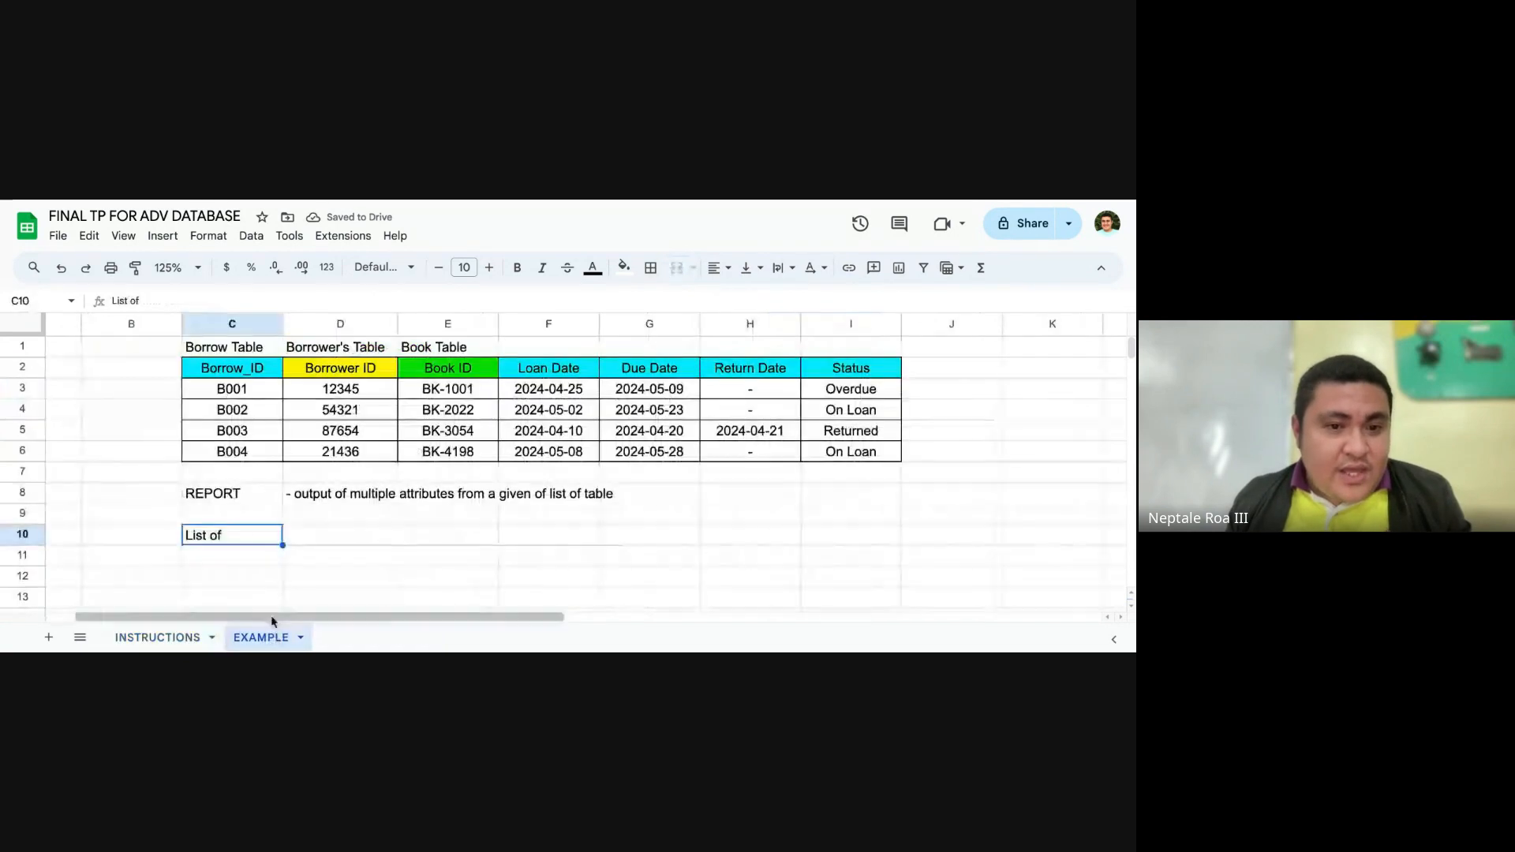
double_click(252, 536)
text(Tables:)
key(Tab)
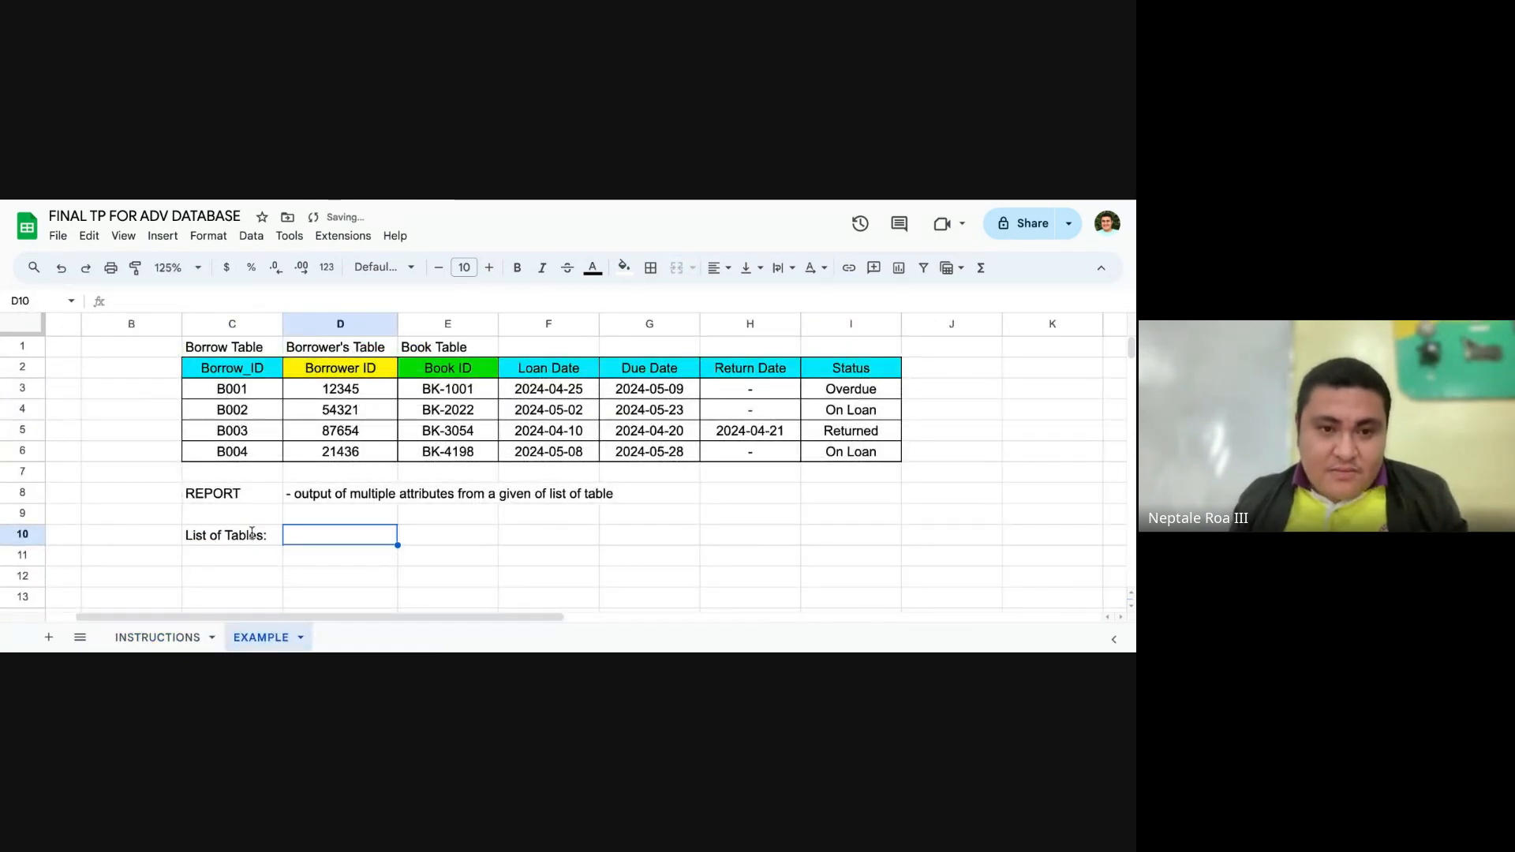
Step: Enter "Borrow Table" in cell D10 as the first listed table
text(N)
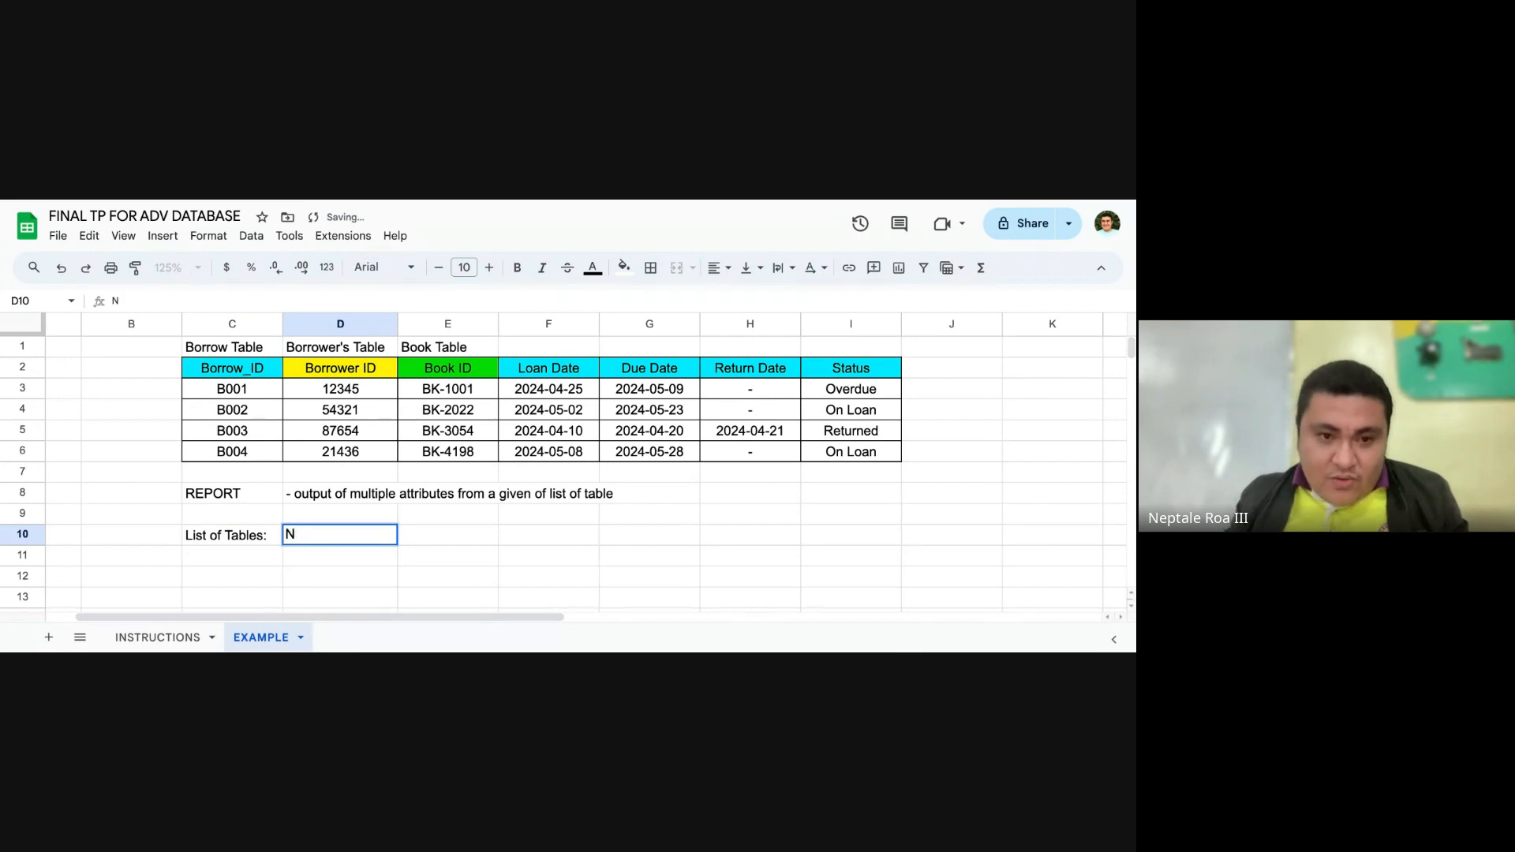
key(BackSpace)
text(Borrow Table)
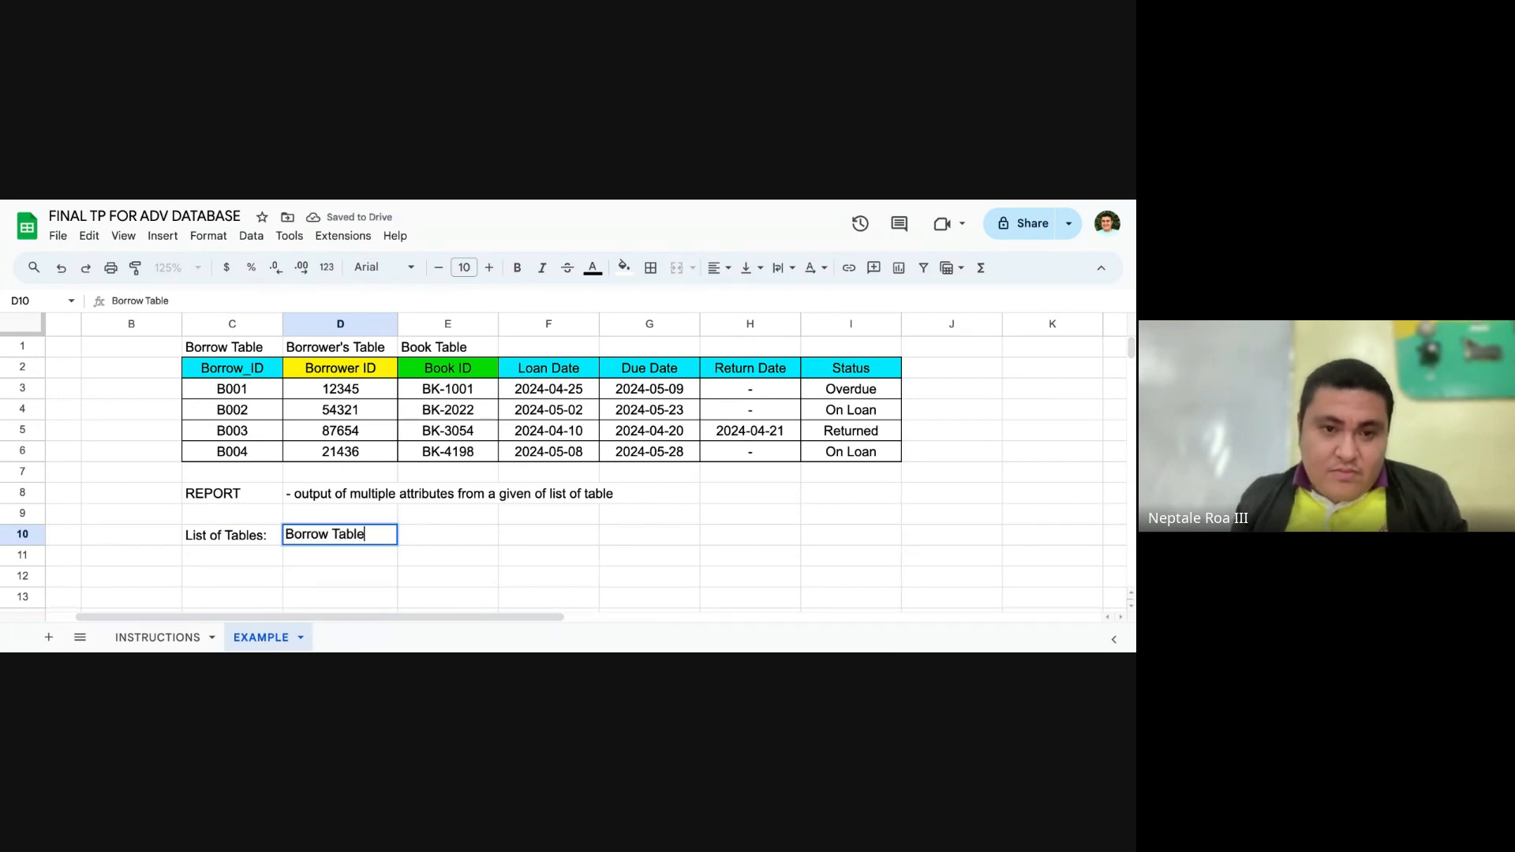
text(,)
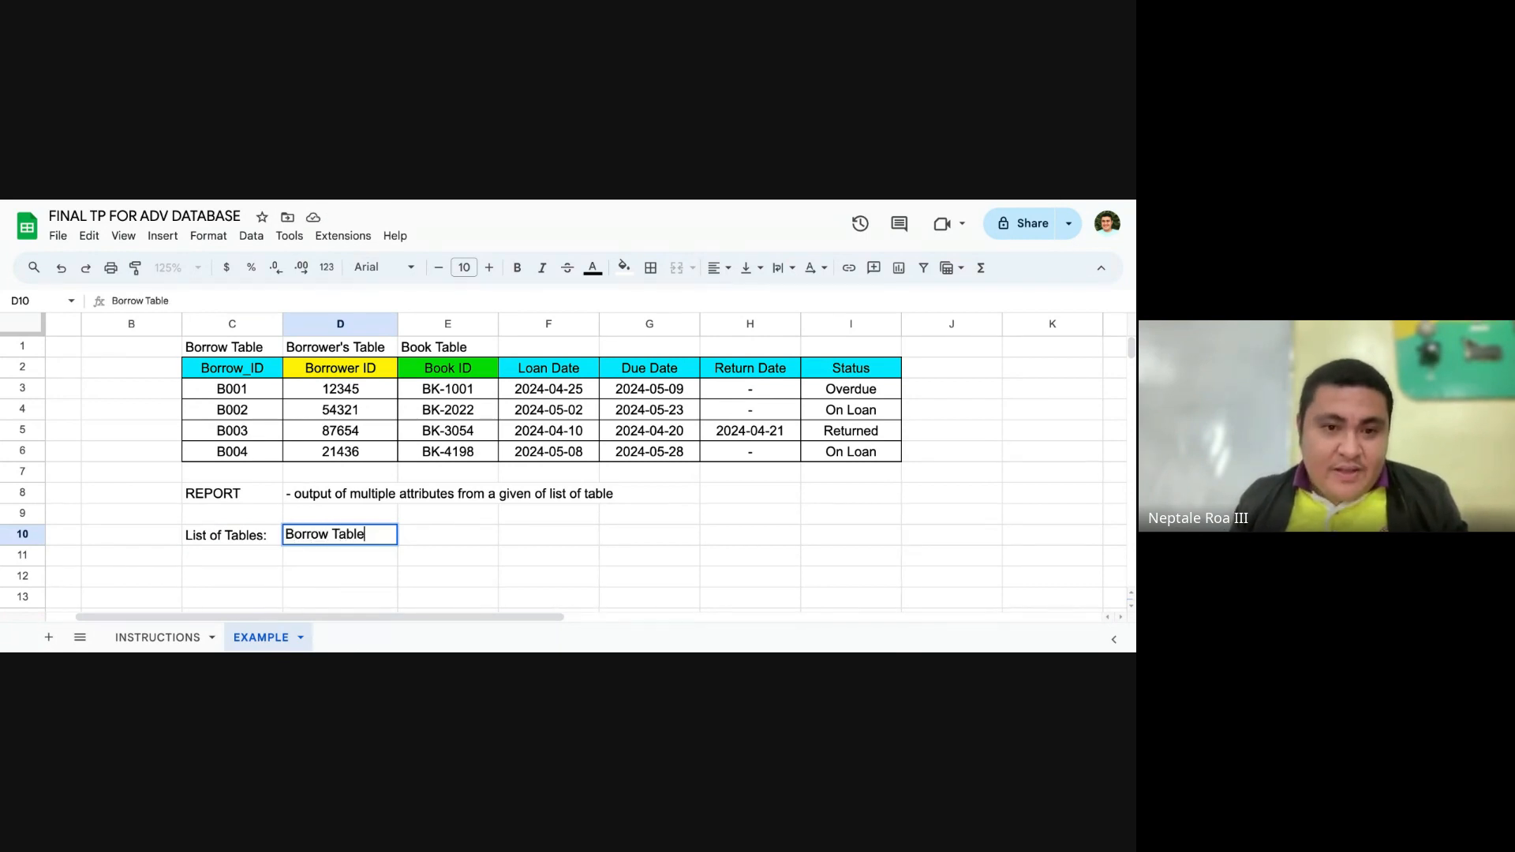
key(Tab)
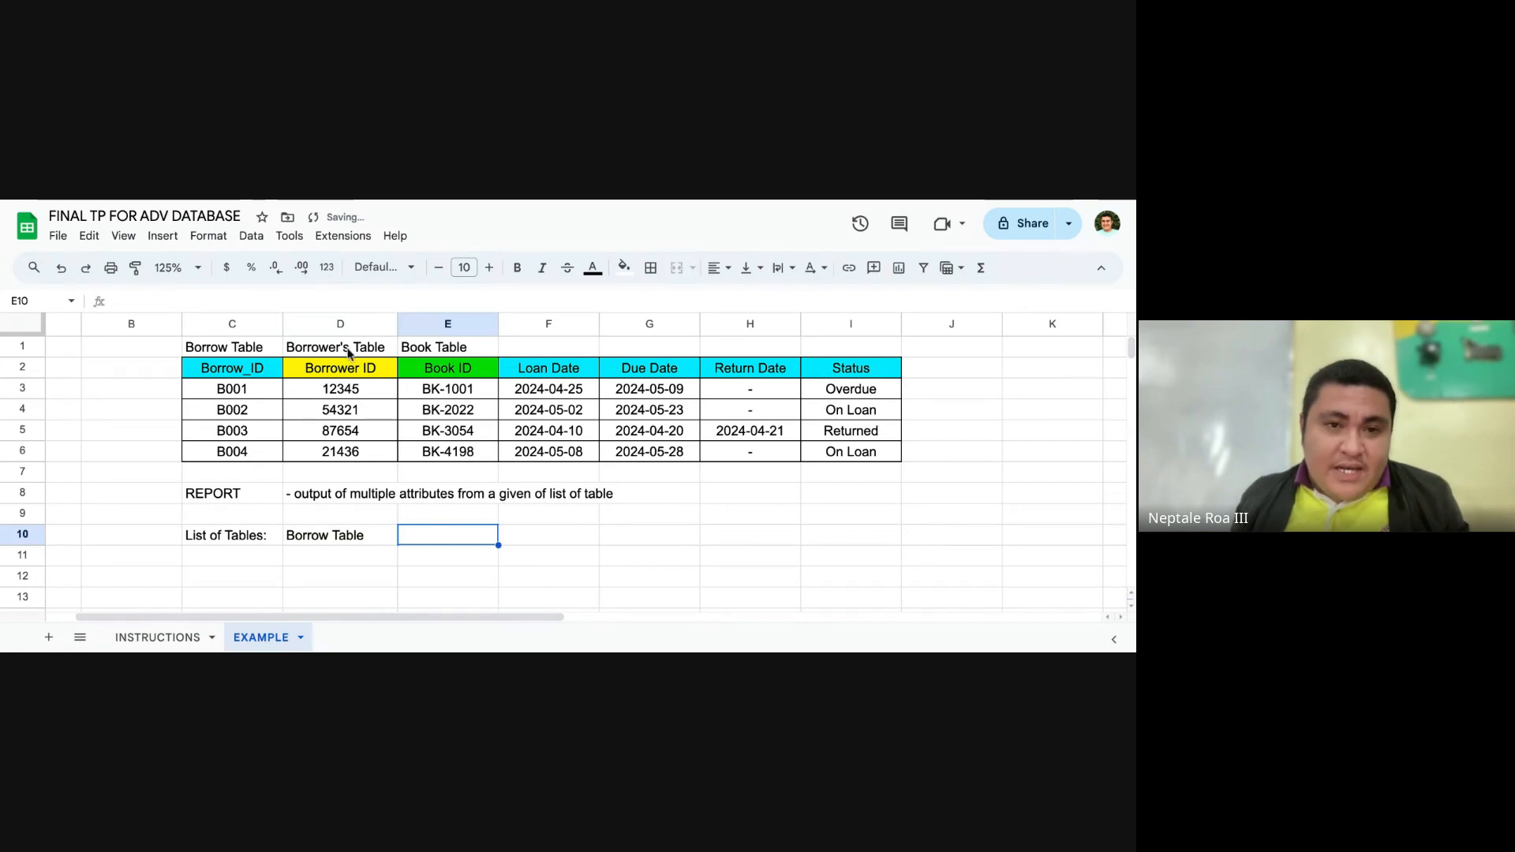
Step: Copy the Borrower's Table and Book Table labels from D1:E1 to E10:F10 and widen column E to fit the text
drag(348, 352, 473, 347)
key(ctrl+c)
click(440, 535)
key(ctrl+v)
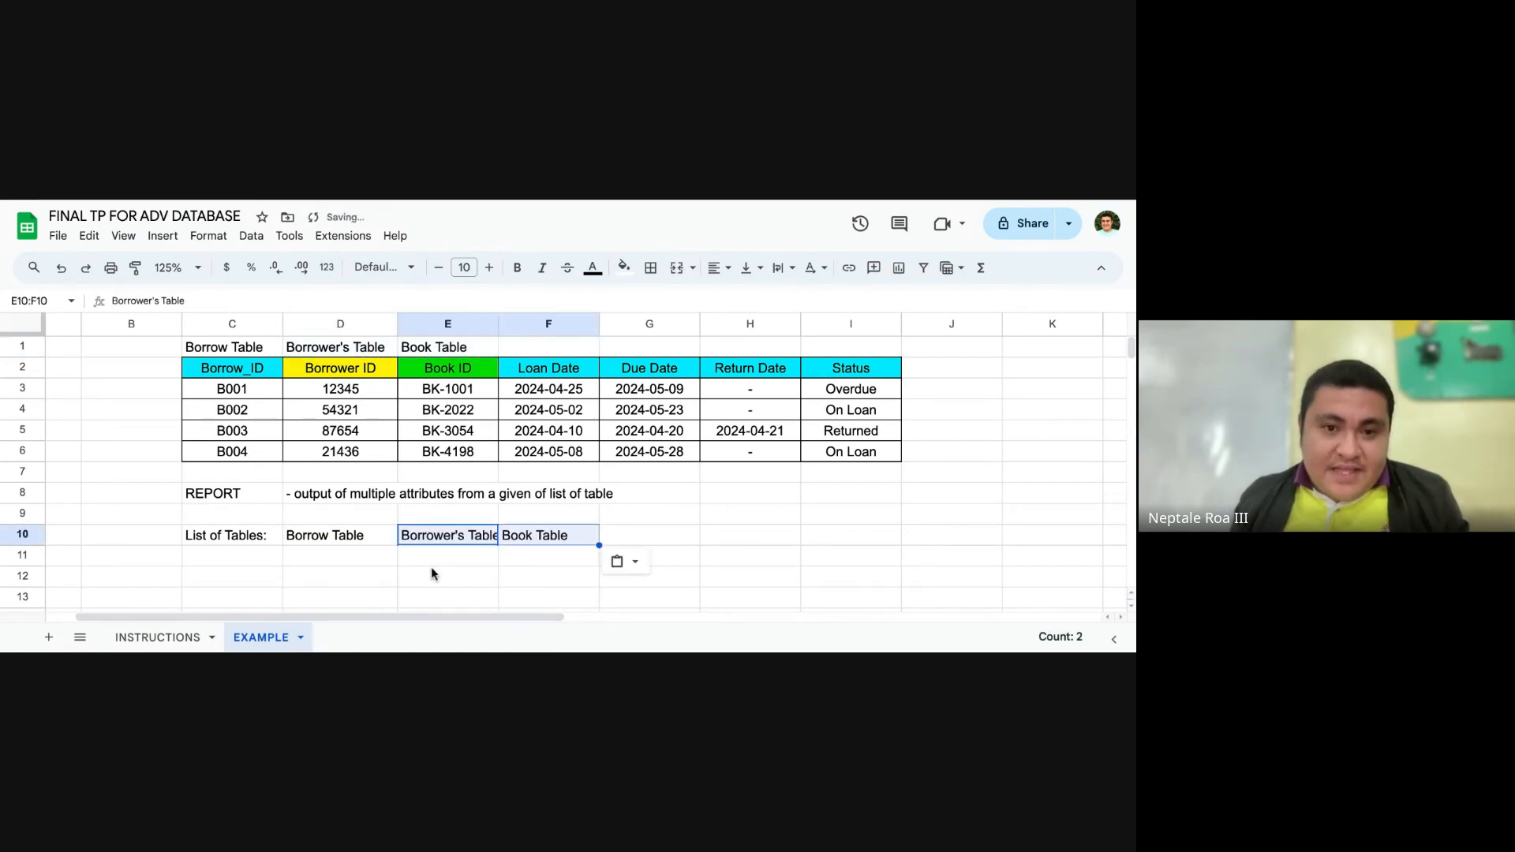
click(430, 576)
drag(500, 329, 517, 329)
Step: Move the Borrower's Table label to D11 and the Book Table label to D12, stacking them under Borrow Table
click(636, 598)
drag(374, 537, 614, 542)
click(512, 540)
drag(484, 543, 371, 557)
click(552, 539)
click(336, 584)
key(ctrl+v)
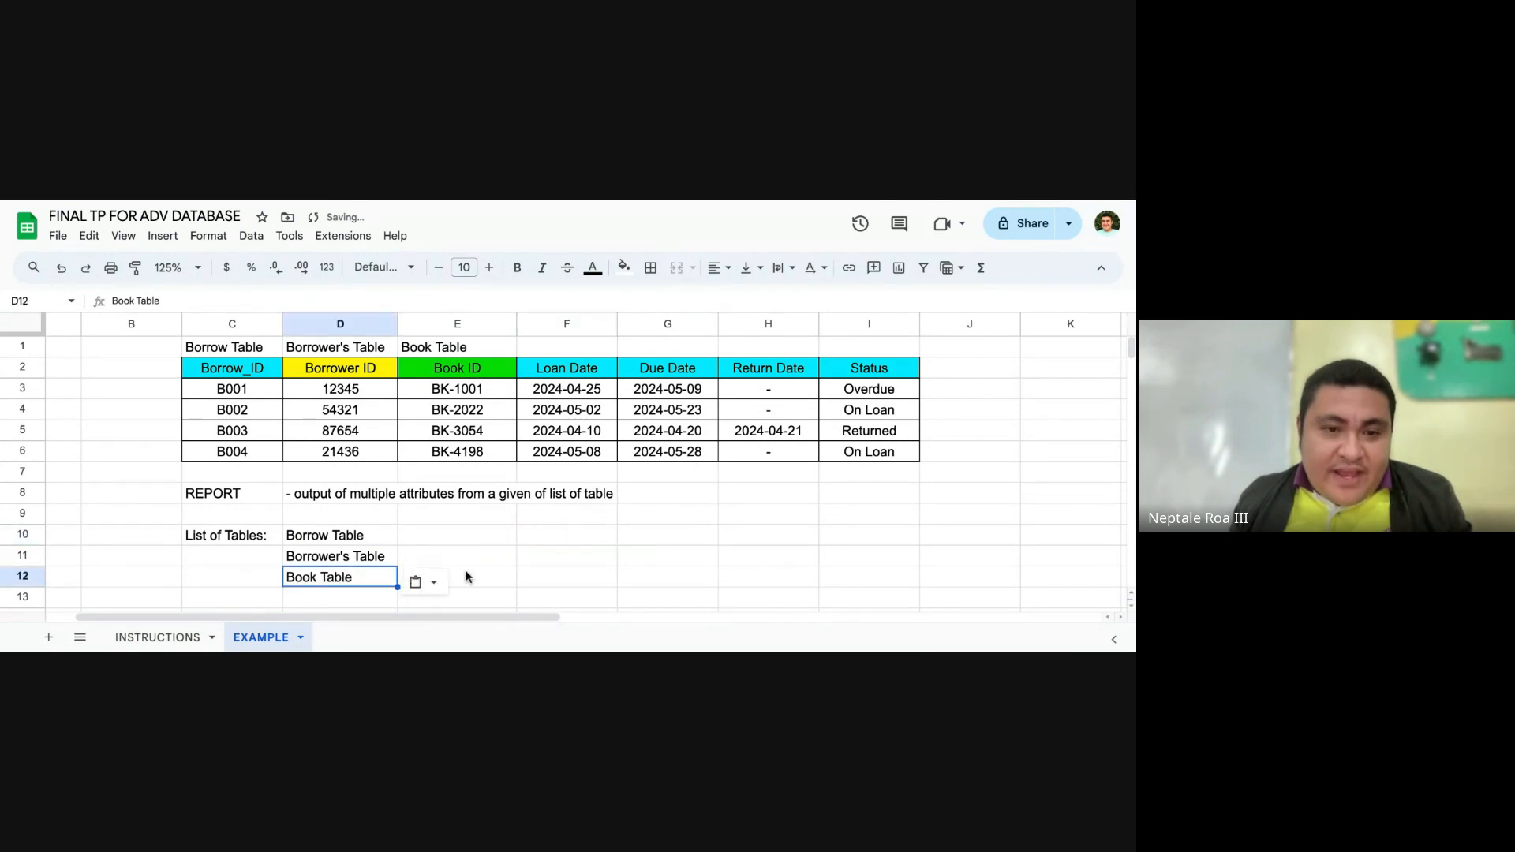
click(466, 575)
click(630, 557)
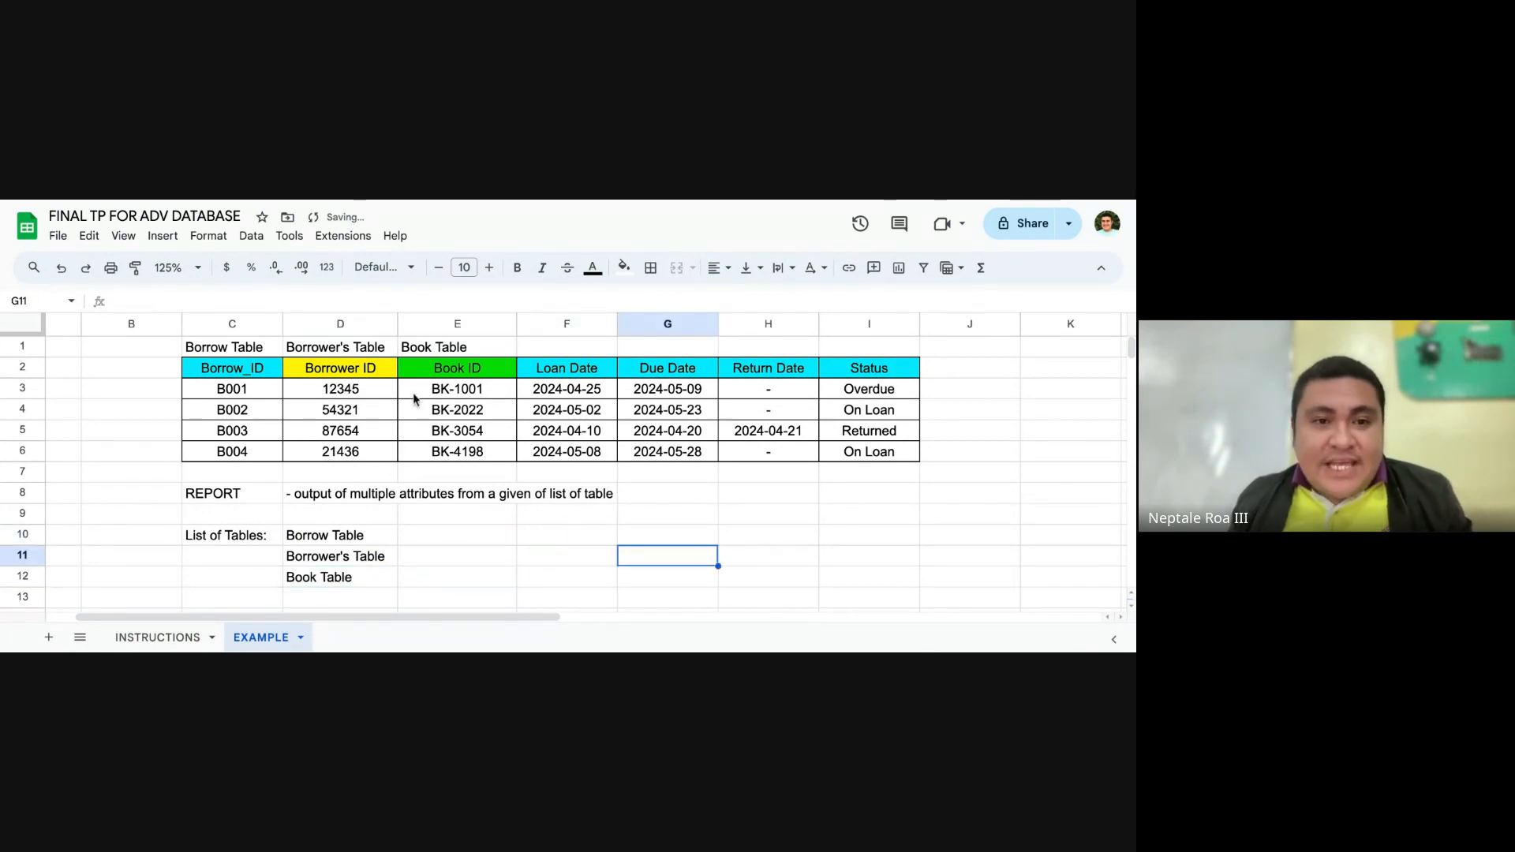
Step: Examine the borrowing report in C2:I6 against the table names listed in D10:D12
drag(194, 363, 887, 463)
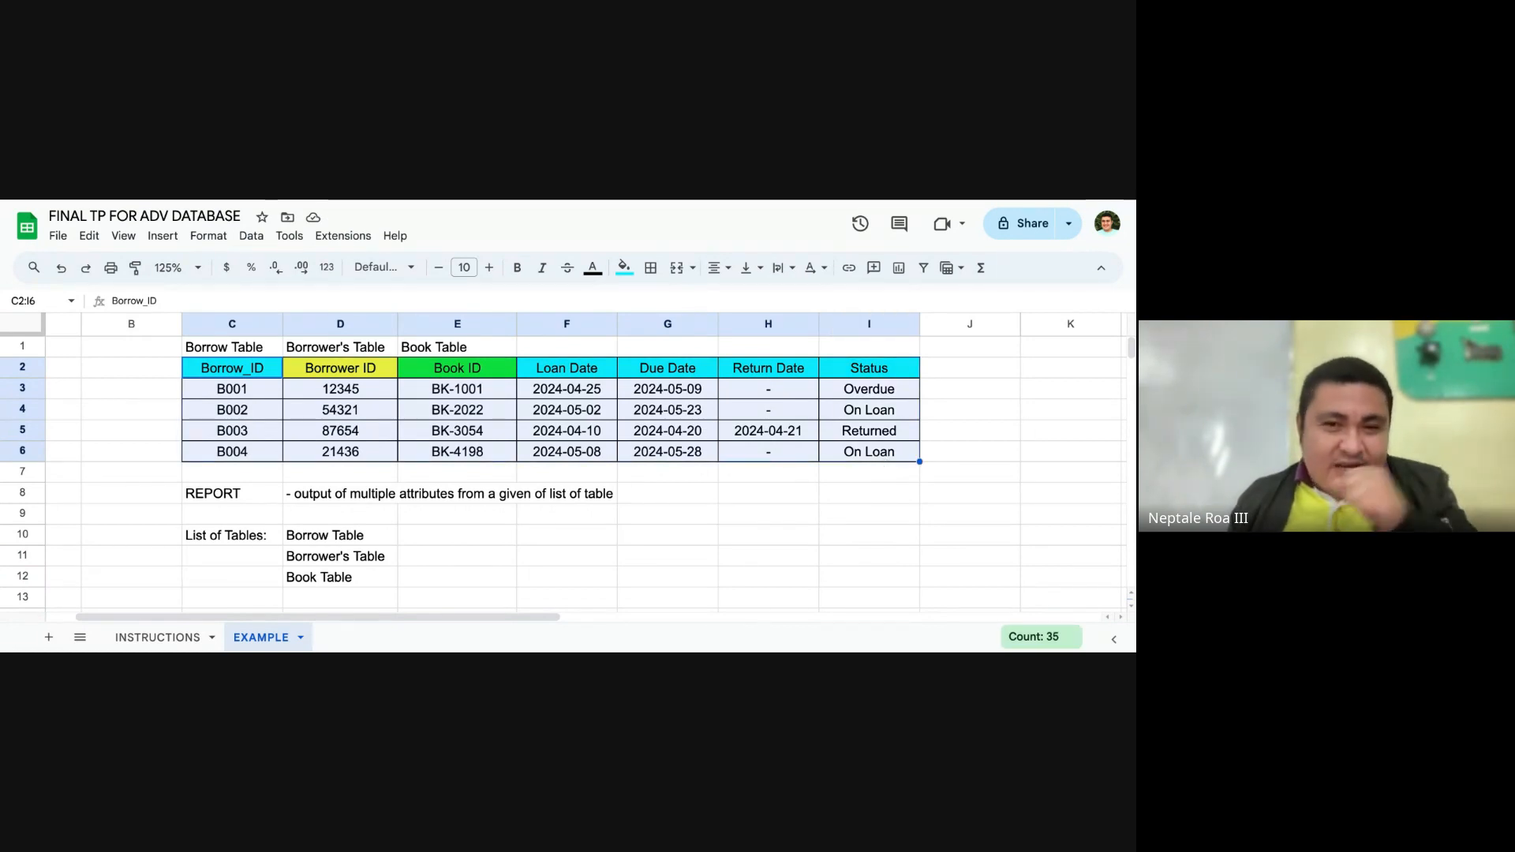
click(493, 537)
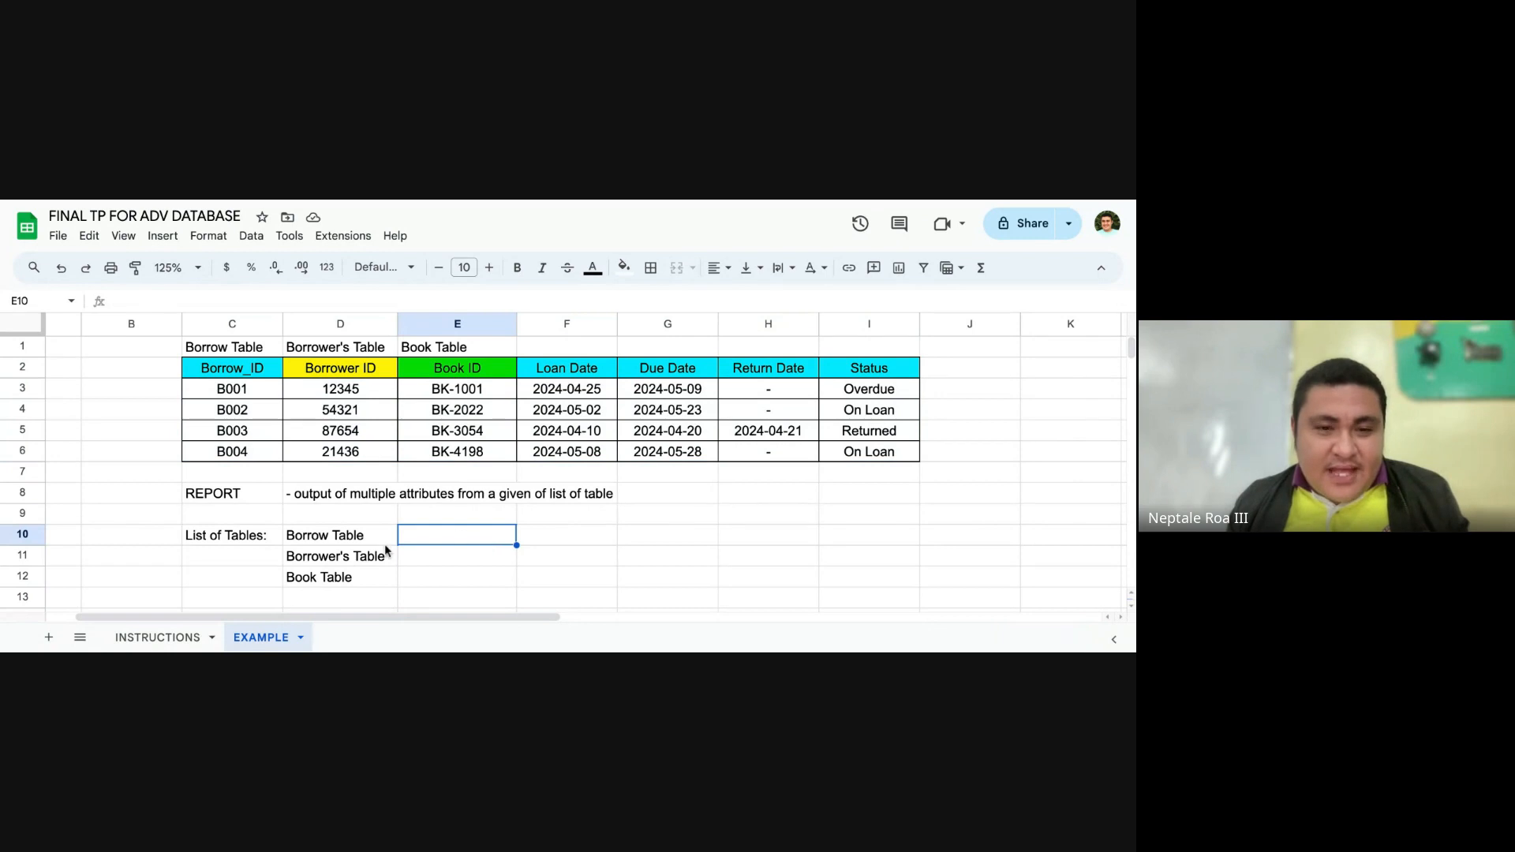
scroll(404, 533, down, 1)
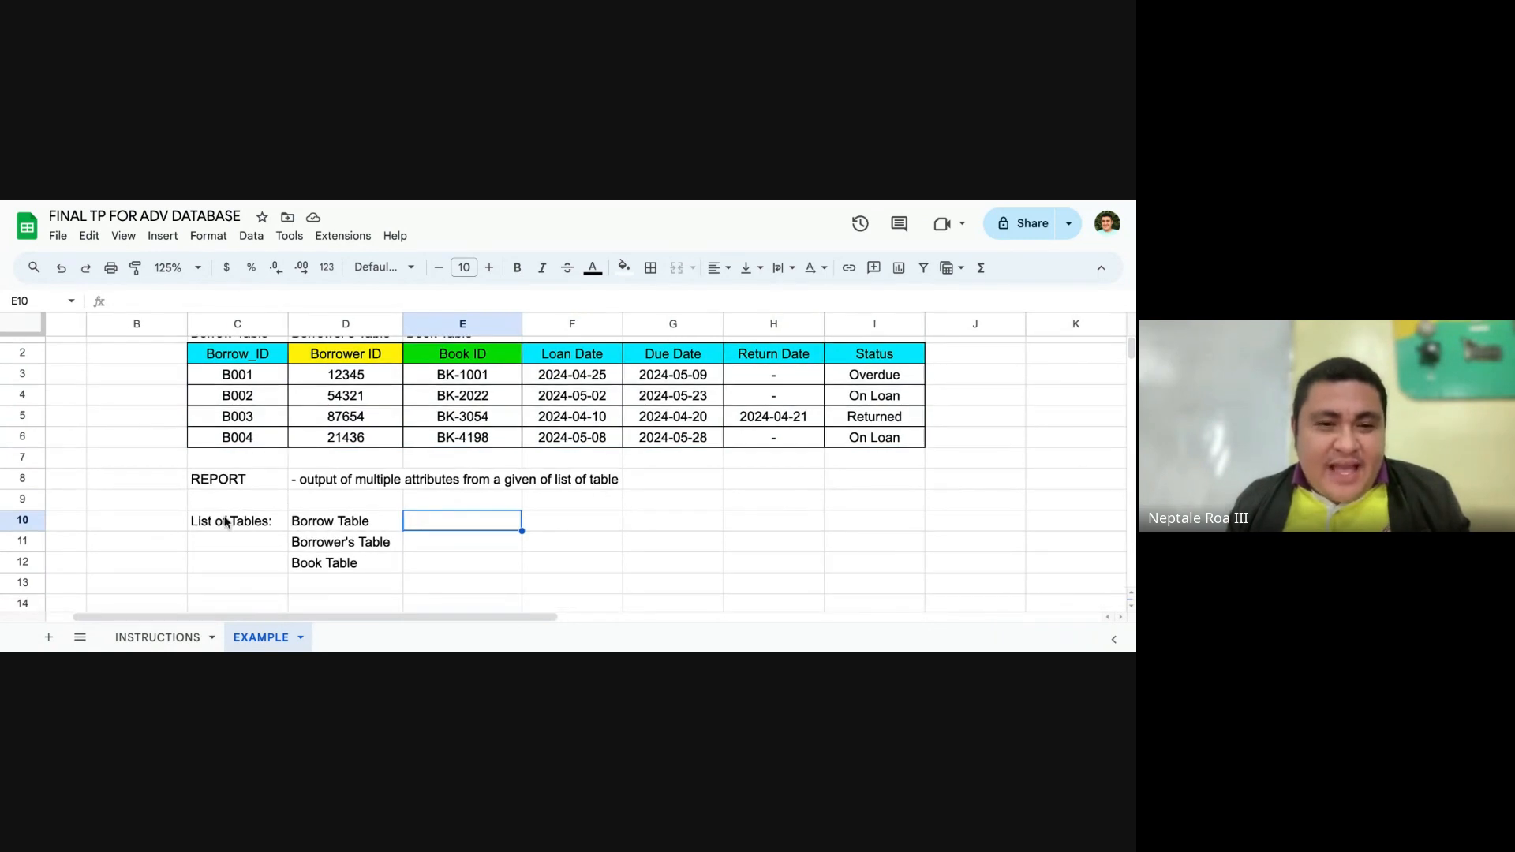
scroll(444, 530, up, 1)
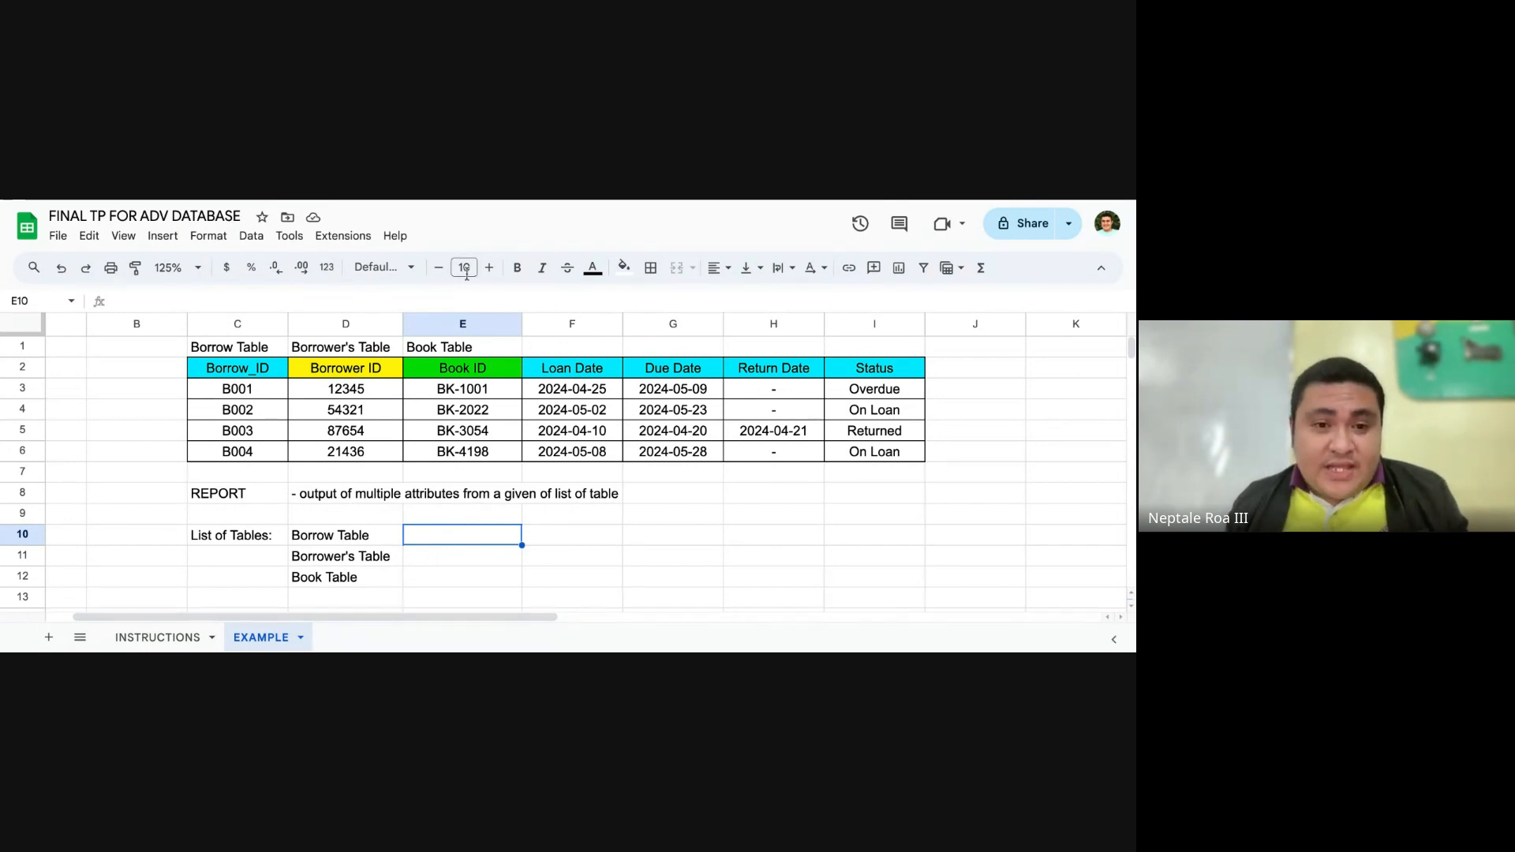
scroll(445, 410, down, 3)
scroll(430, 442, up, 1)
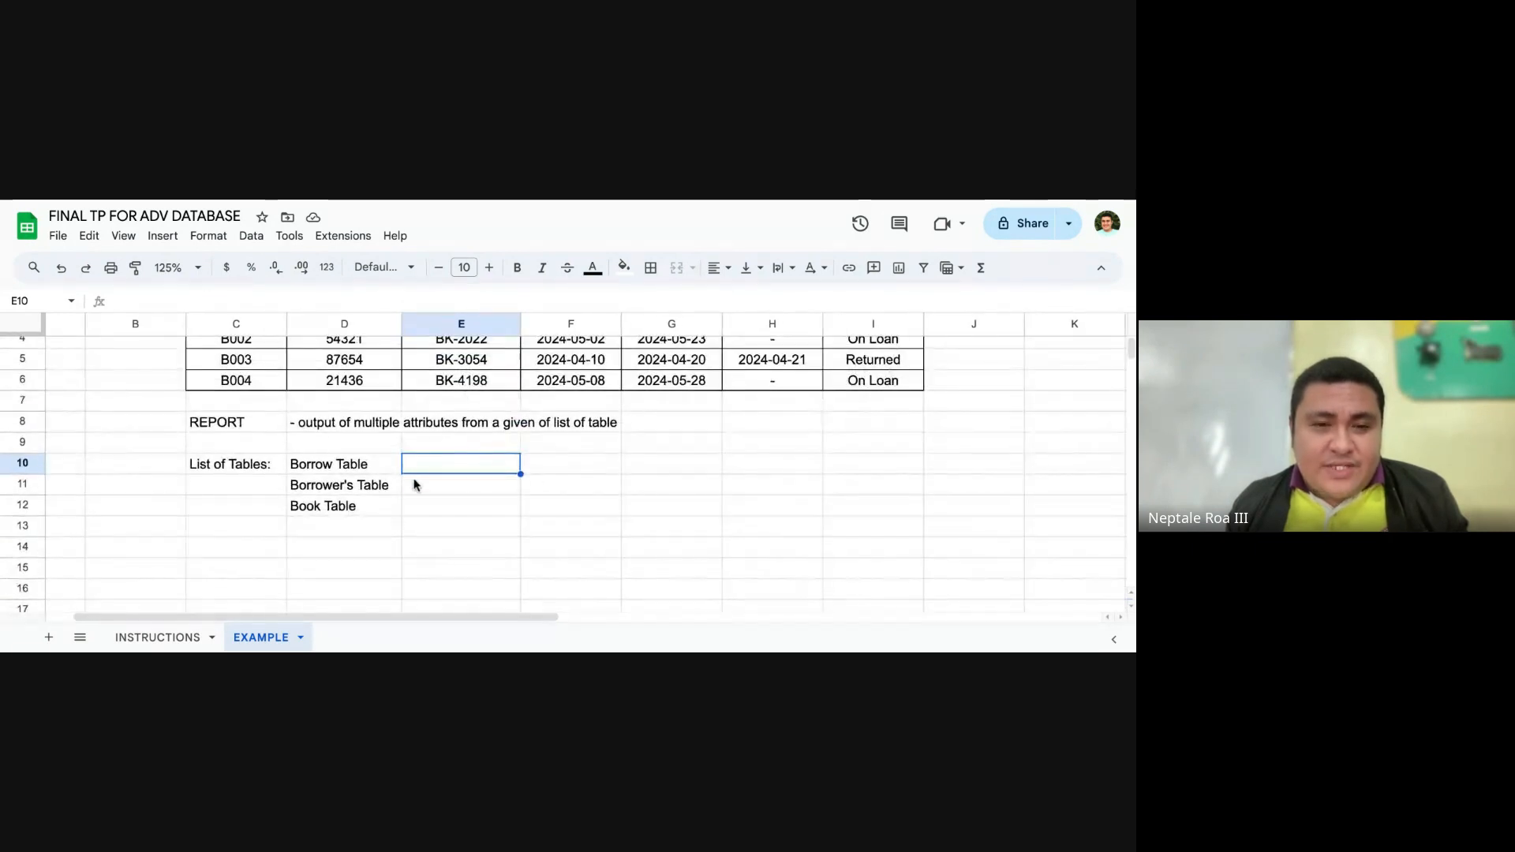
click(376, 471)
drag(376, 482, 377, 505)
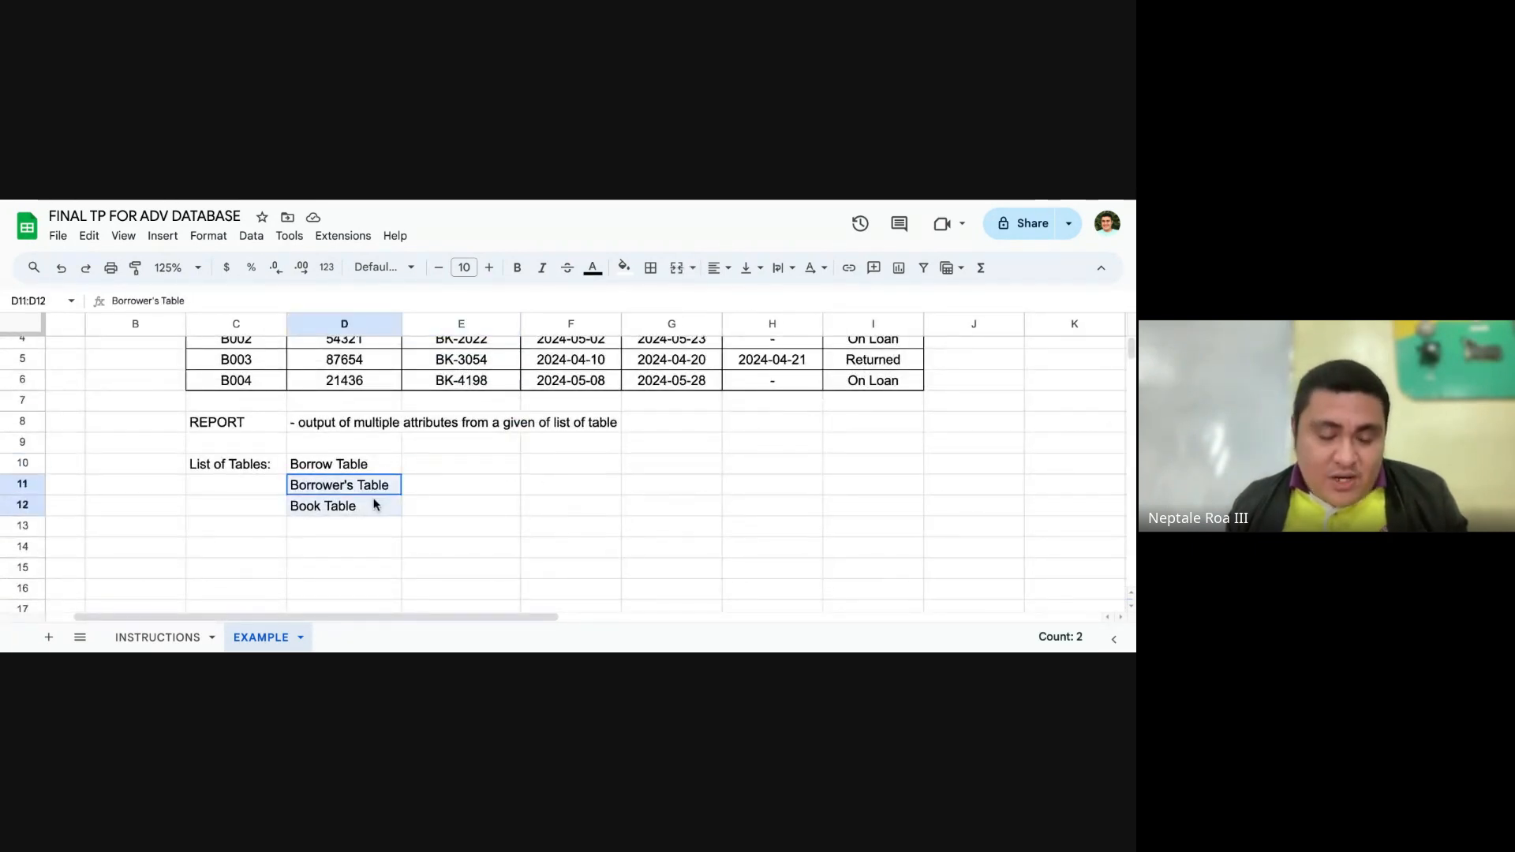
click(352, 528)
click(382, 467)
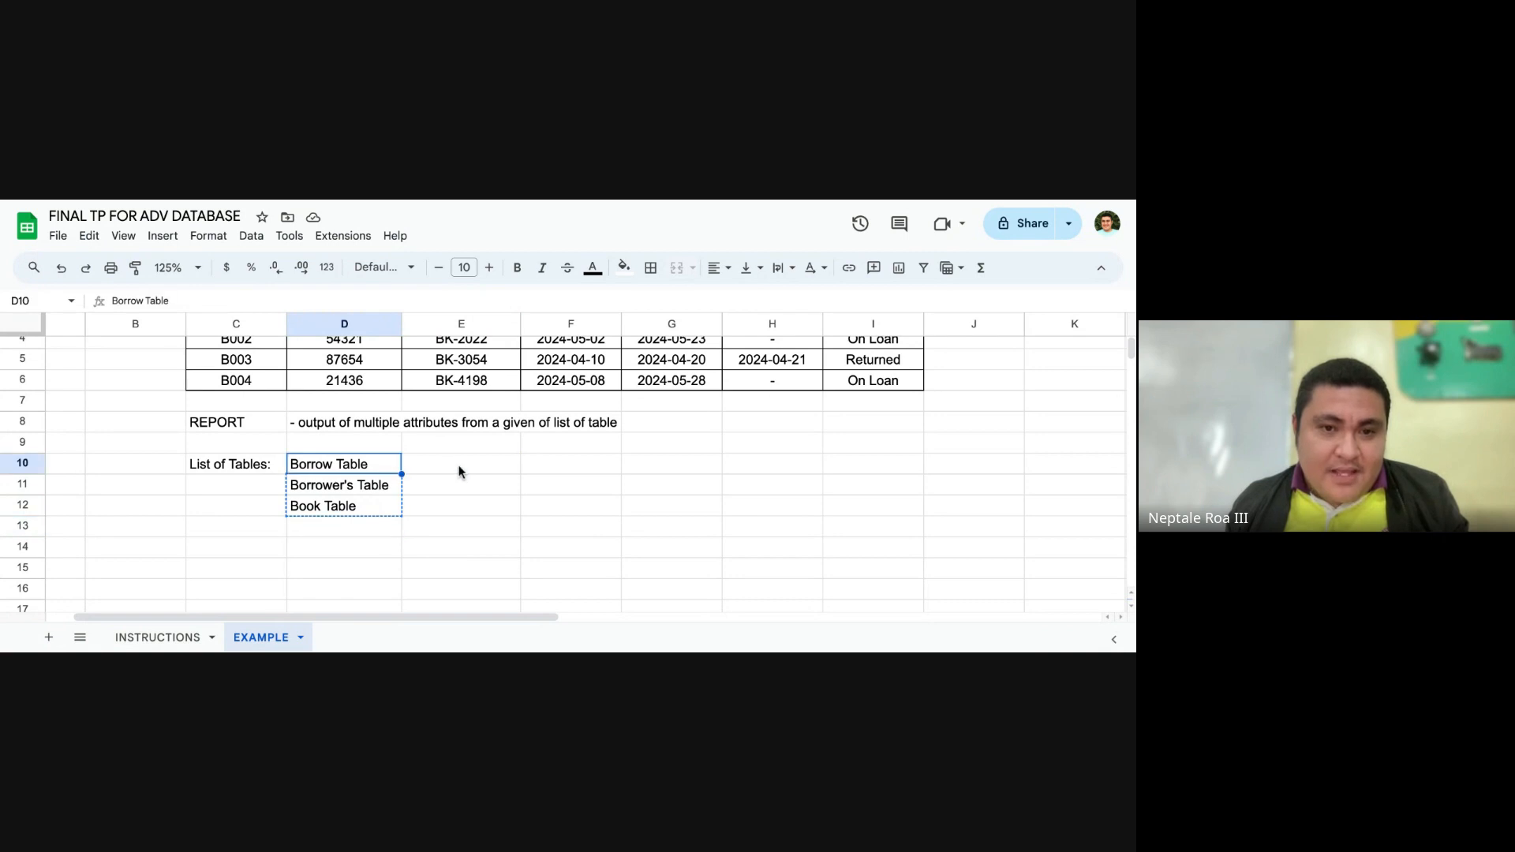
click(461, 466)
key(Escape)
Step: Try copying the Borrow_ID and Loan Date headers one by one into E10 and F10, and undo both pastes
scroll(457, 466, up, 2)
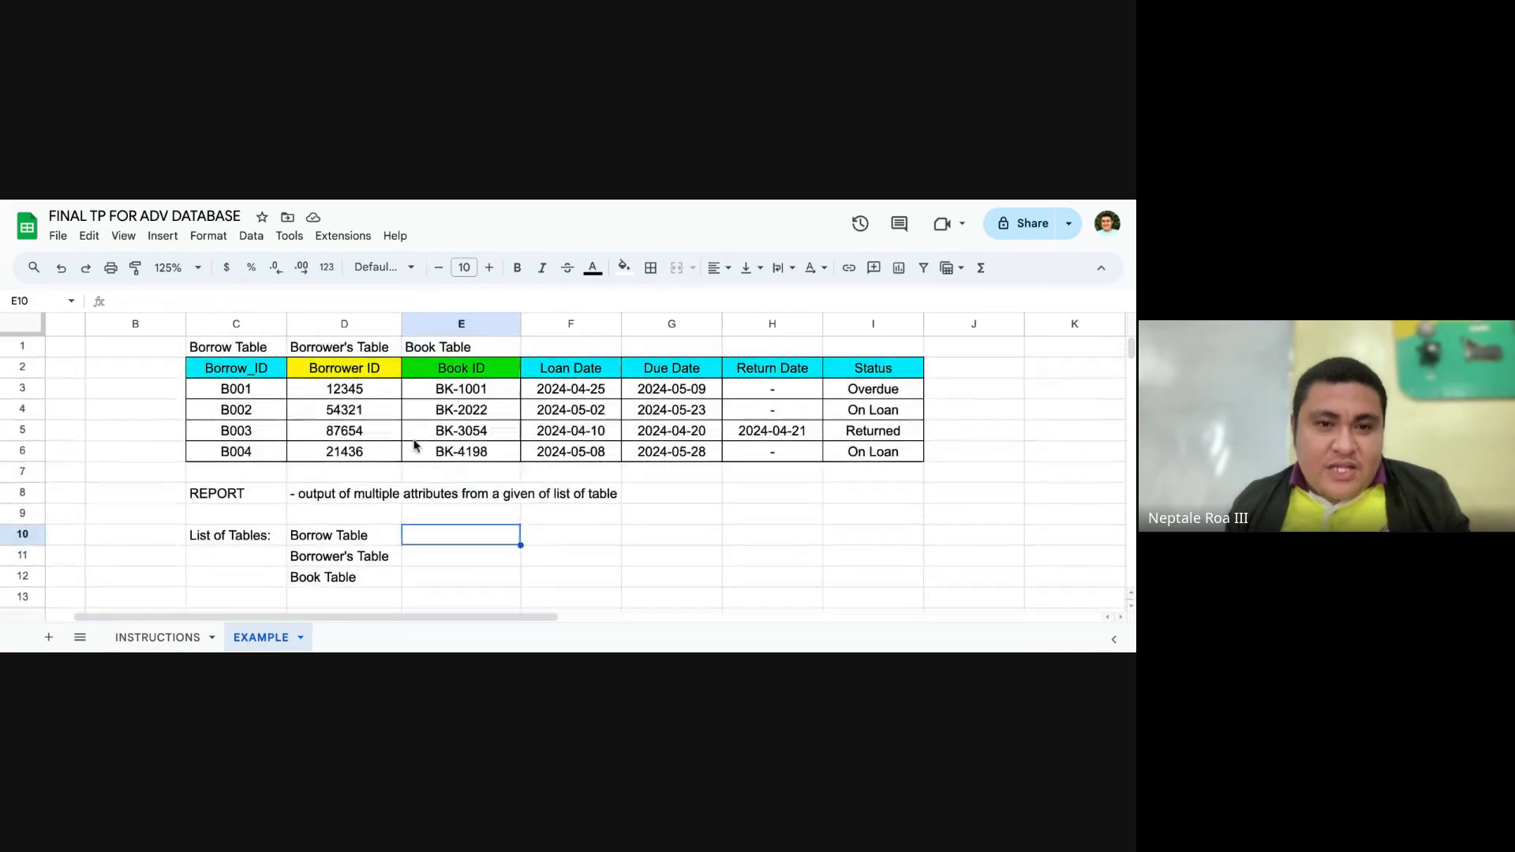
click(266, 374)
key(ctrl+c)
click(463, 535)
key(ctrl+v)
click(580, 540)
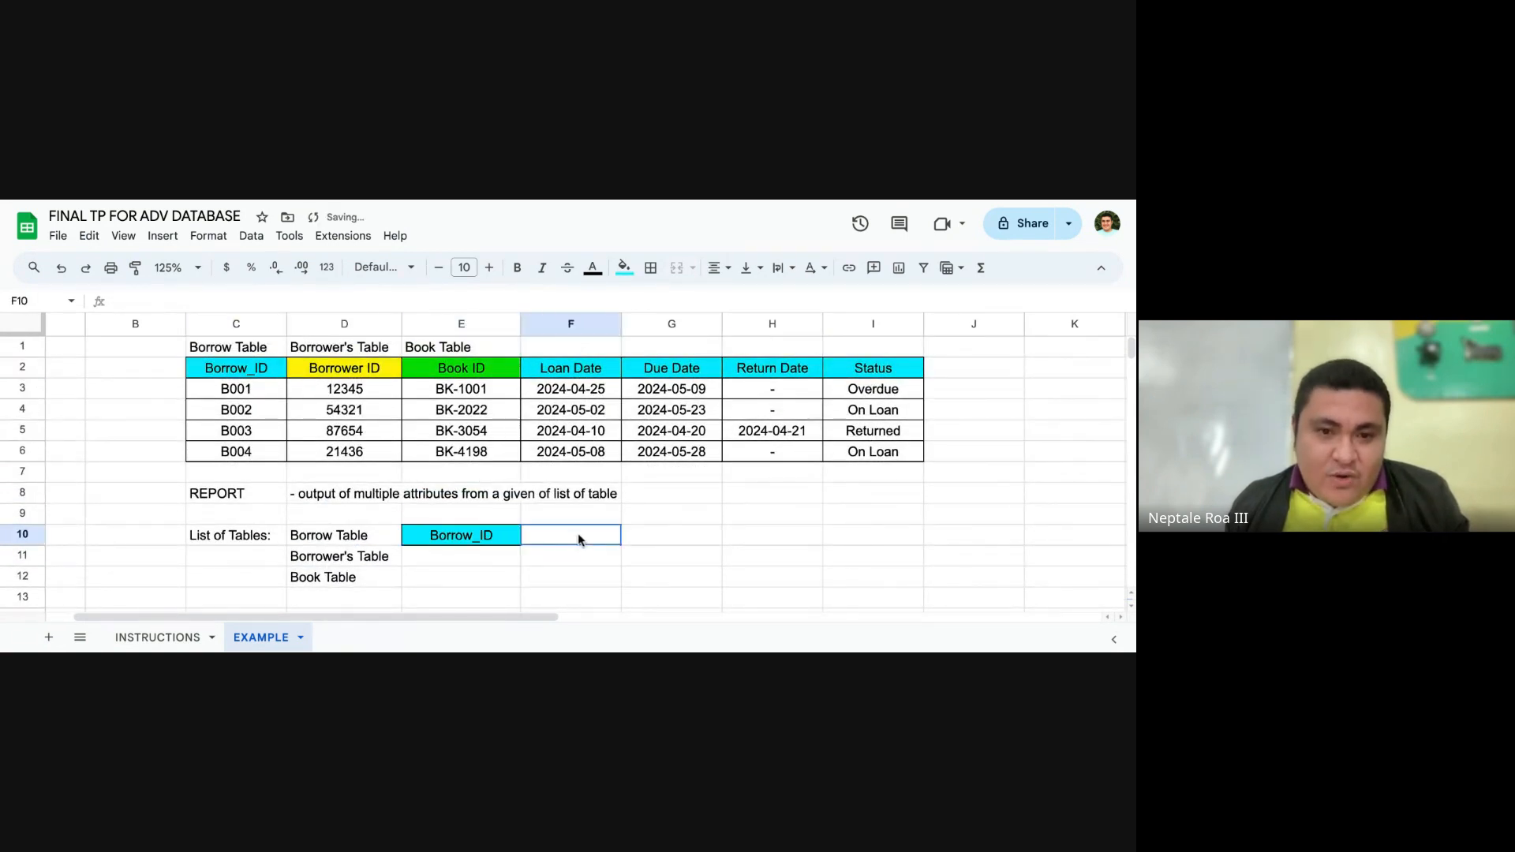
click(566, 376)
key(ctrl+c)
click(574, 539)
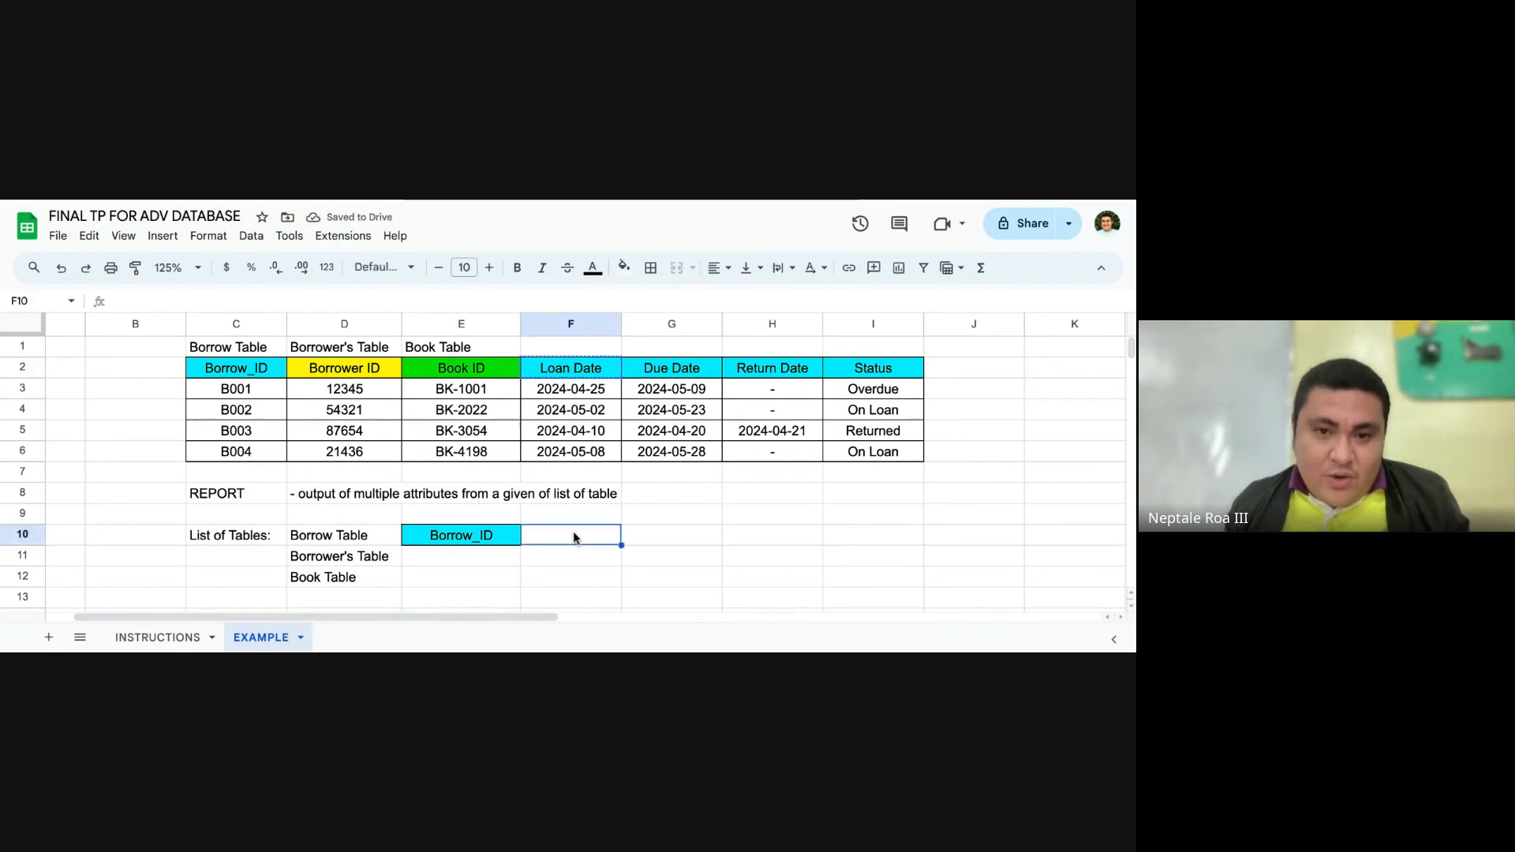
key(ctrl+v)
key(ctrl+z)
key(ctrl+z)
click(648, 513)
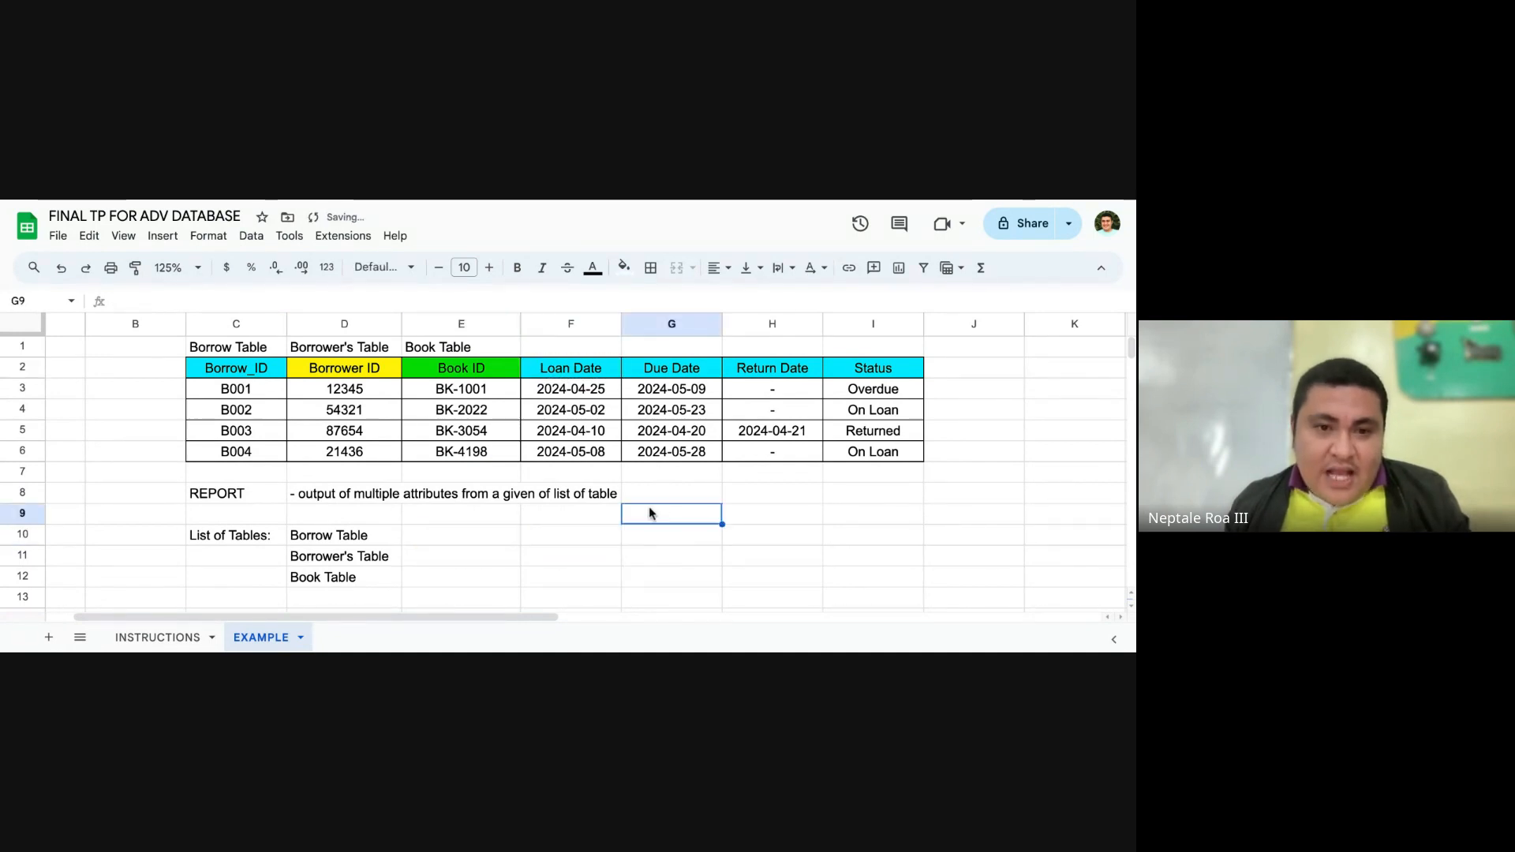
Step: Copy the report headers from Borrower ID to Status (D2:I2) into row 10 starting at E10, beside Borrow Table
click(237, 368)
drag(347, 368, 855, 378)
key(ctrl+c)
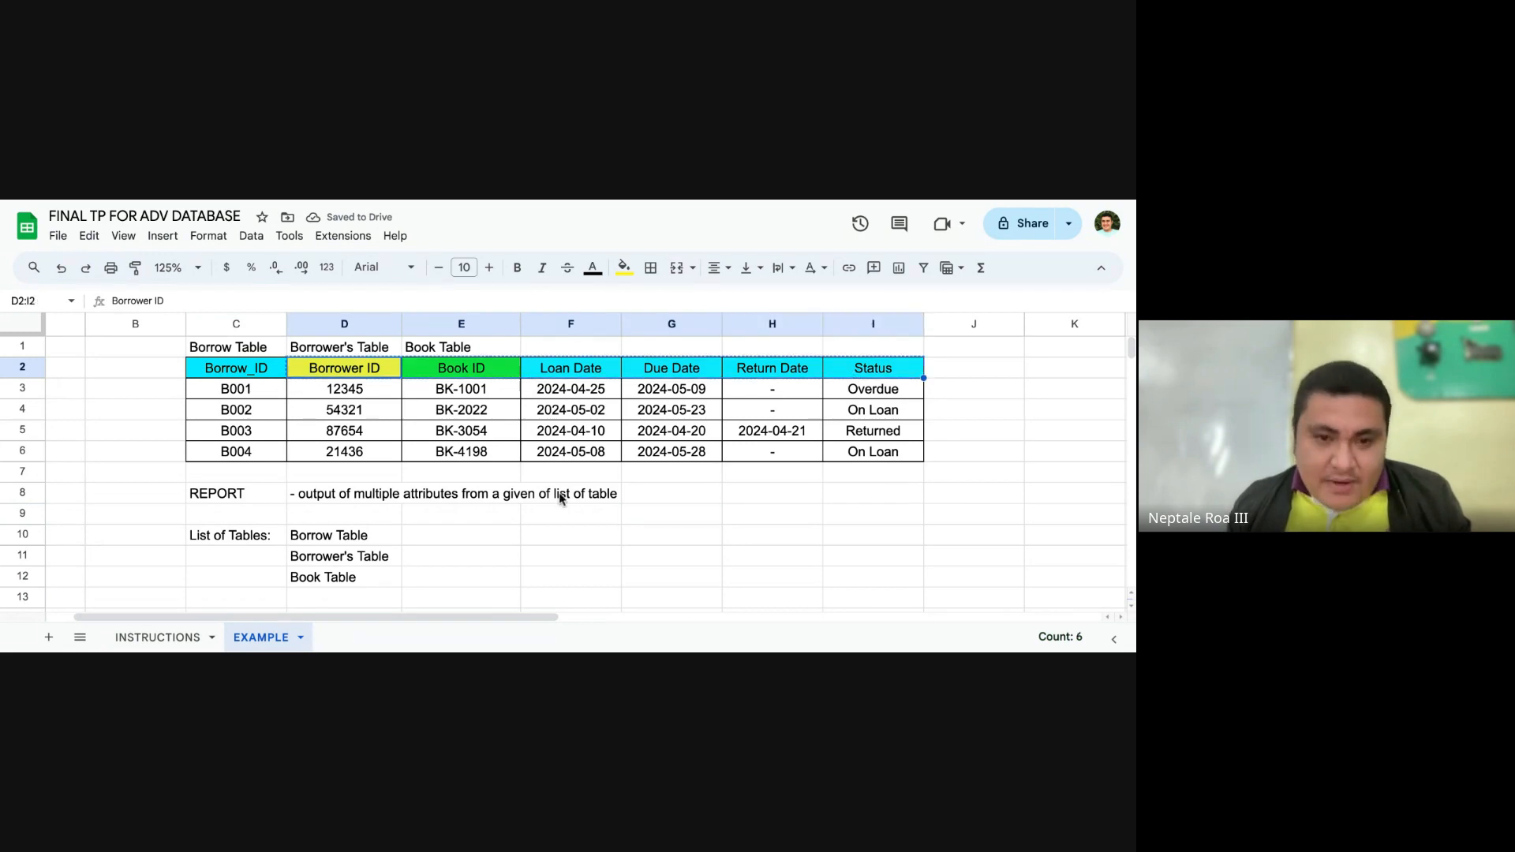
click(458, 537)
key(ctrl+v)
click(686, 562)
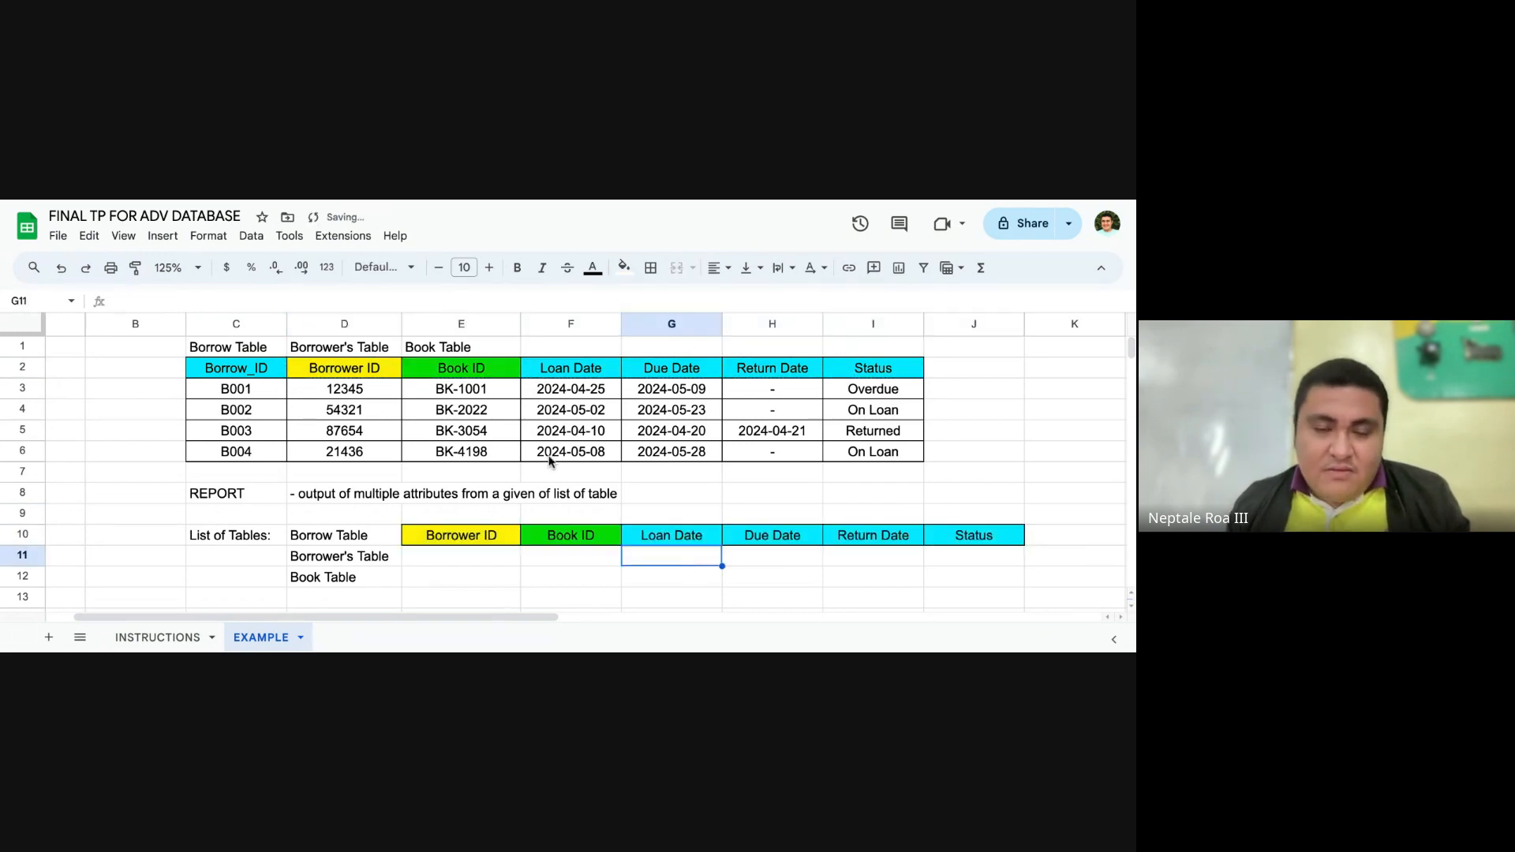
click(513, 558)
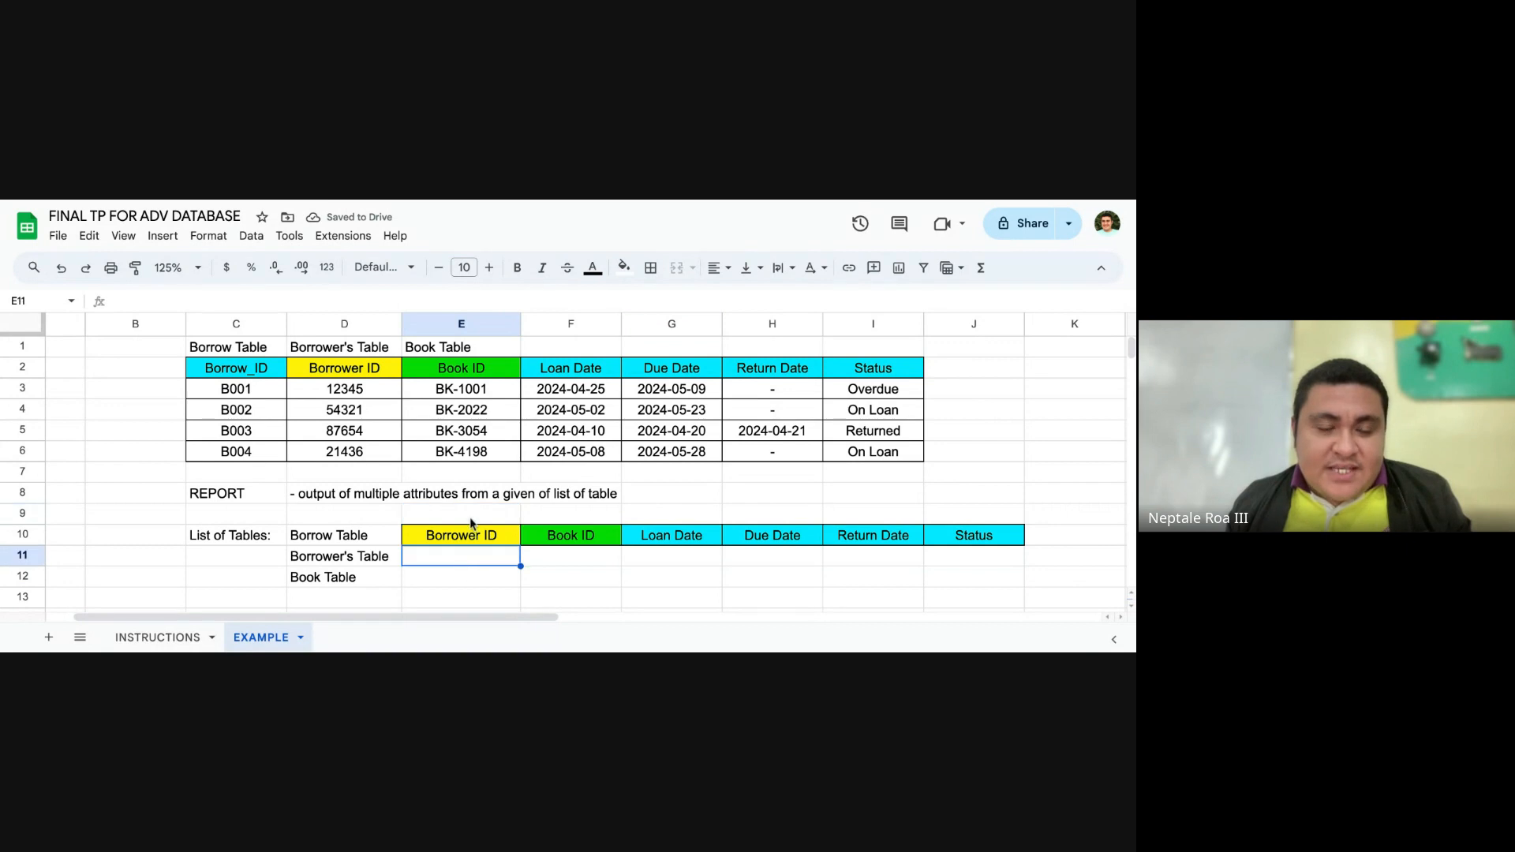
drag(453, 534, 943, 544)
click(872, 576)
click(460, 561)
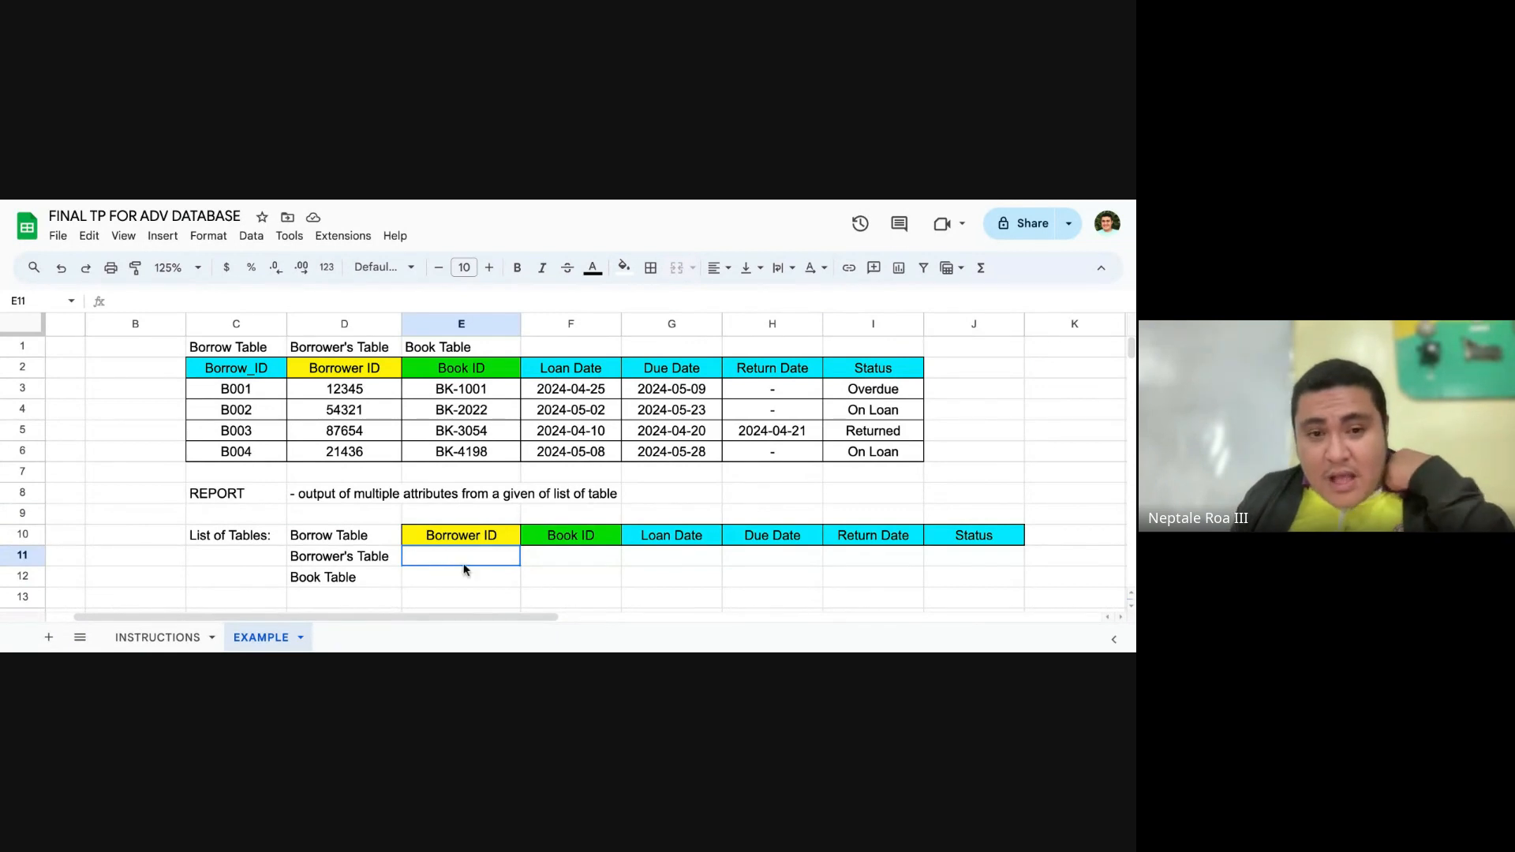
Step: Copy the yellow Borrower ID header from D2 into E11, beside Borrower's Table
click(358, 371)
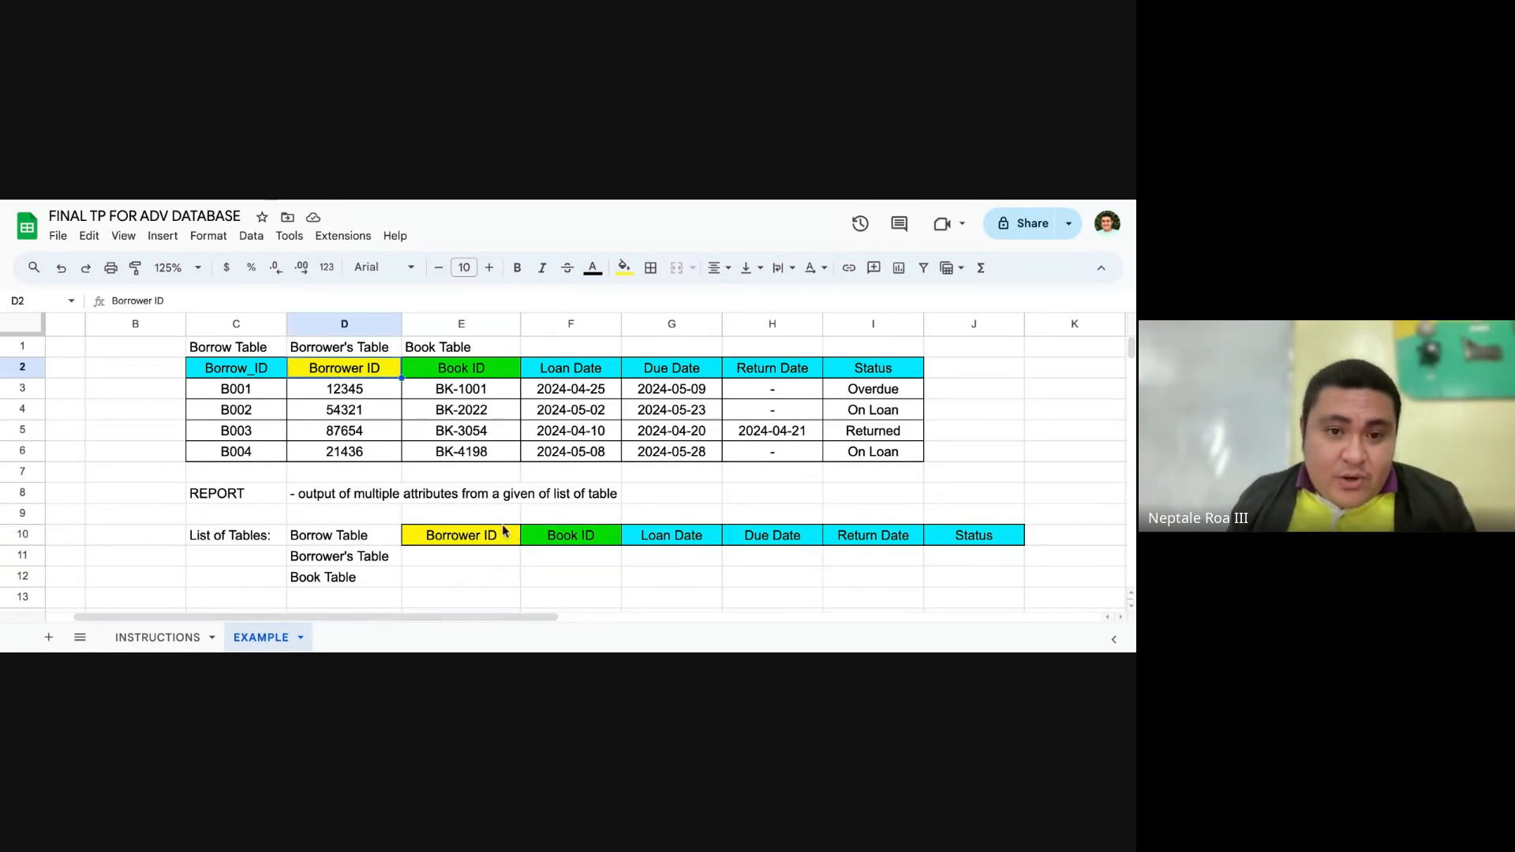
key(ctrl+c)
click(486, 565)
key(ctrl+v)
click(585, 565)
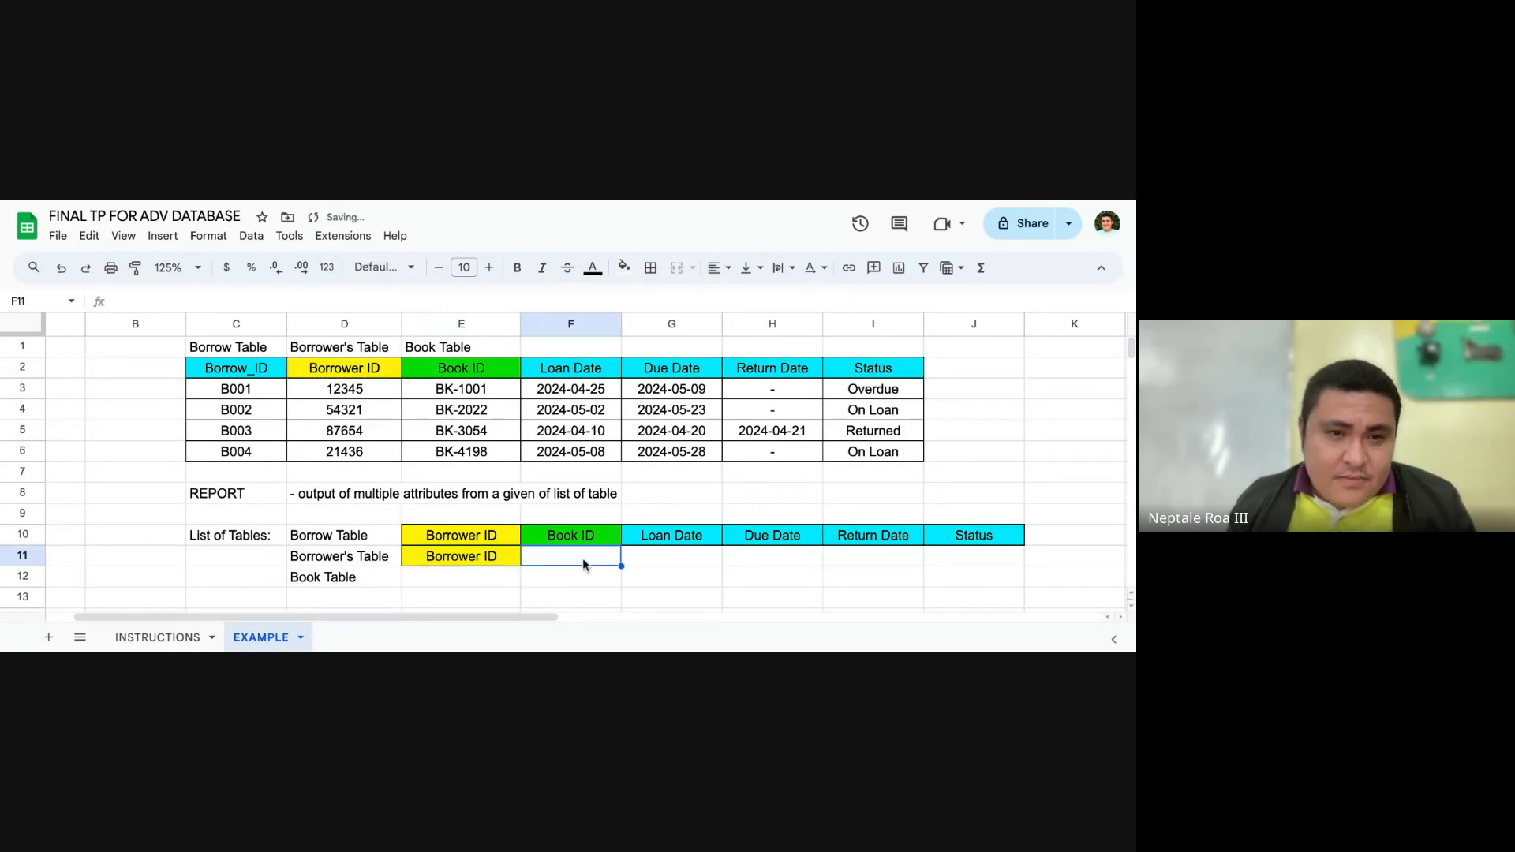
Step: Shift the Borrow Table attributes in row 10 one column over so they start at F10
click(472, 540)
drag(495, 537, 973, 537)
key(ctrl+c)
click(595, 543)
key(ctrl+v)
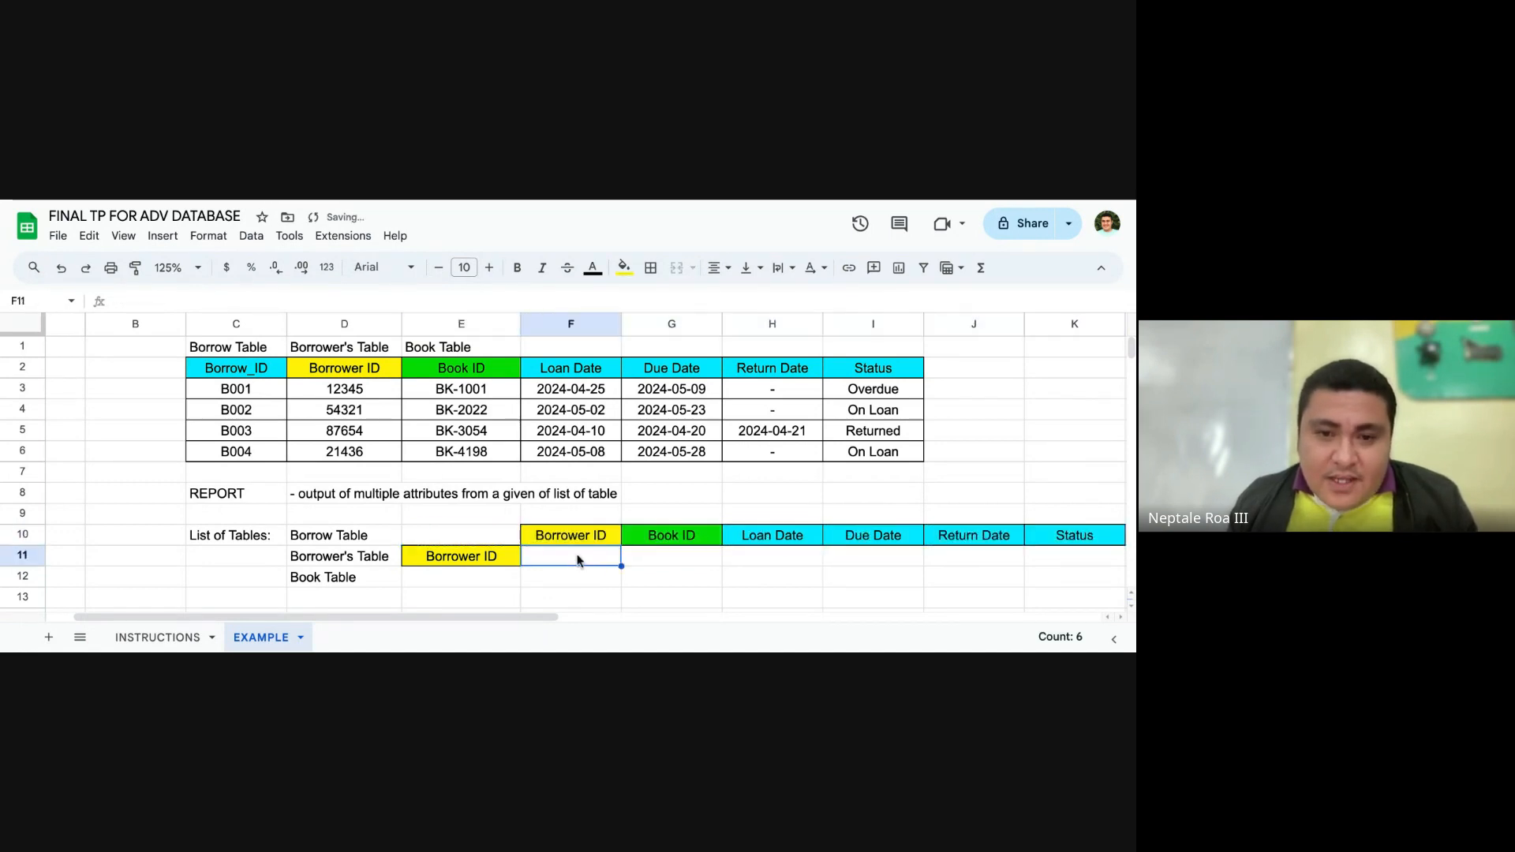
Step: Copy the cyan Borrow_ID header from C2 into E10 as the first attribute of Borrow Table
click(233, 370)
key(ctrl+c)
click(481, 552)
click(472, 537)
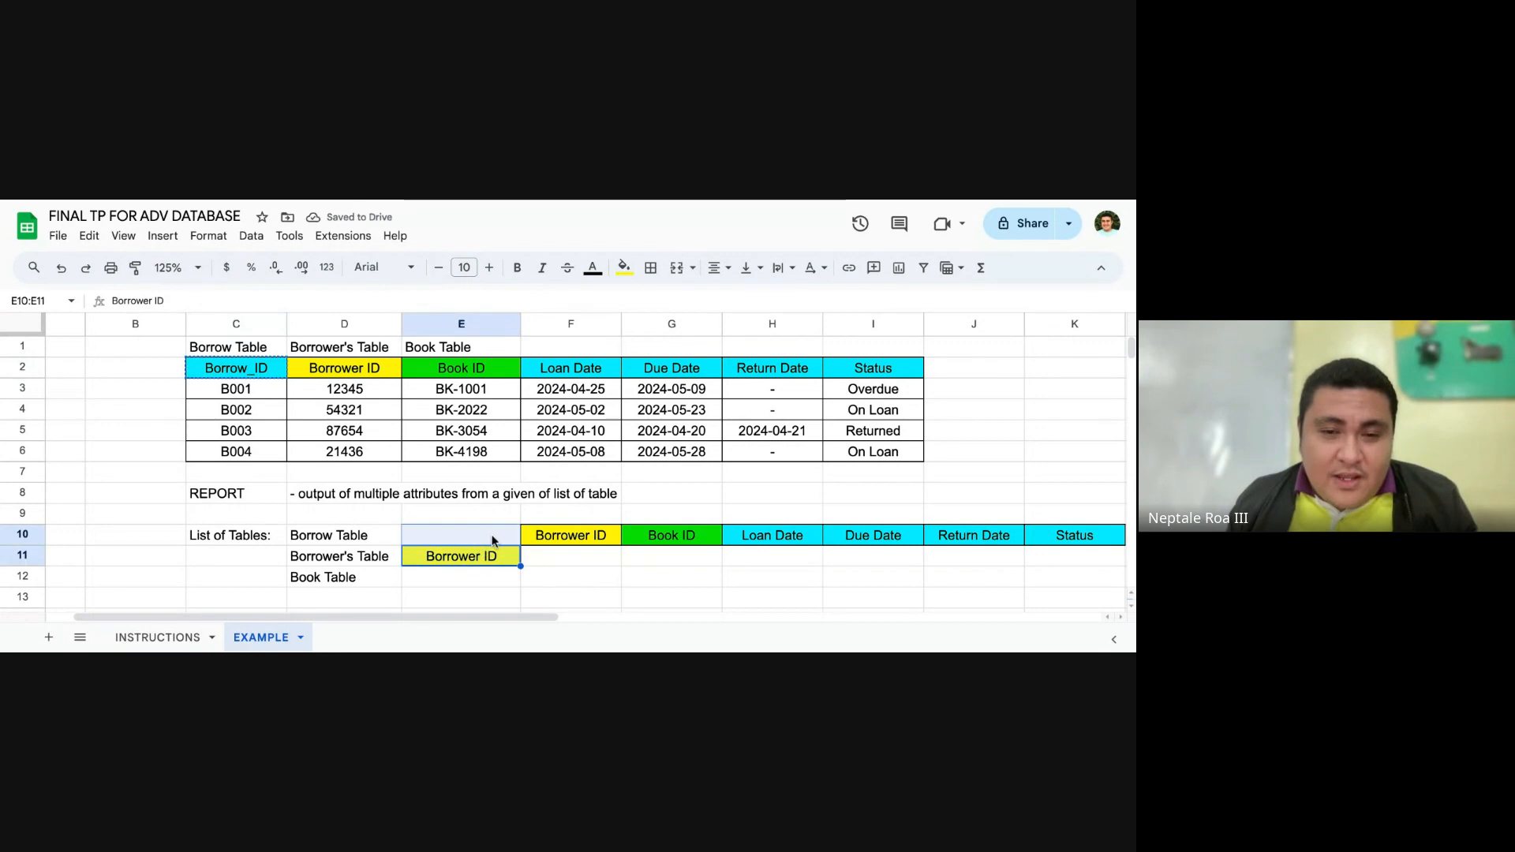
key(ctrl+v)
click(545, 559)
click(649, 576)
Step: Enter Borrower_Fname in F11 as the second attribute of Borrower's Table and widen column F to fit it
click(571, 559)
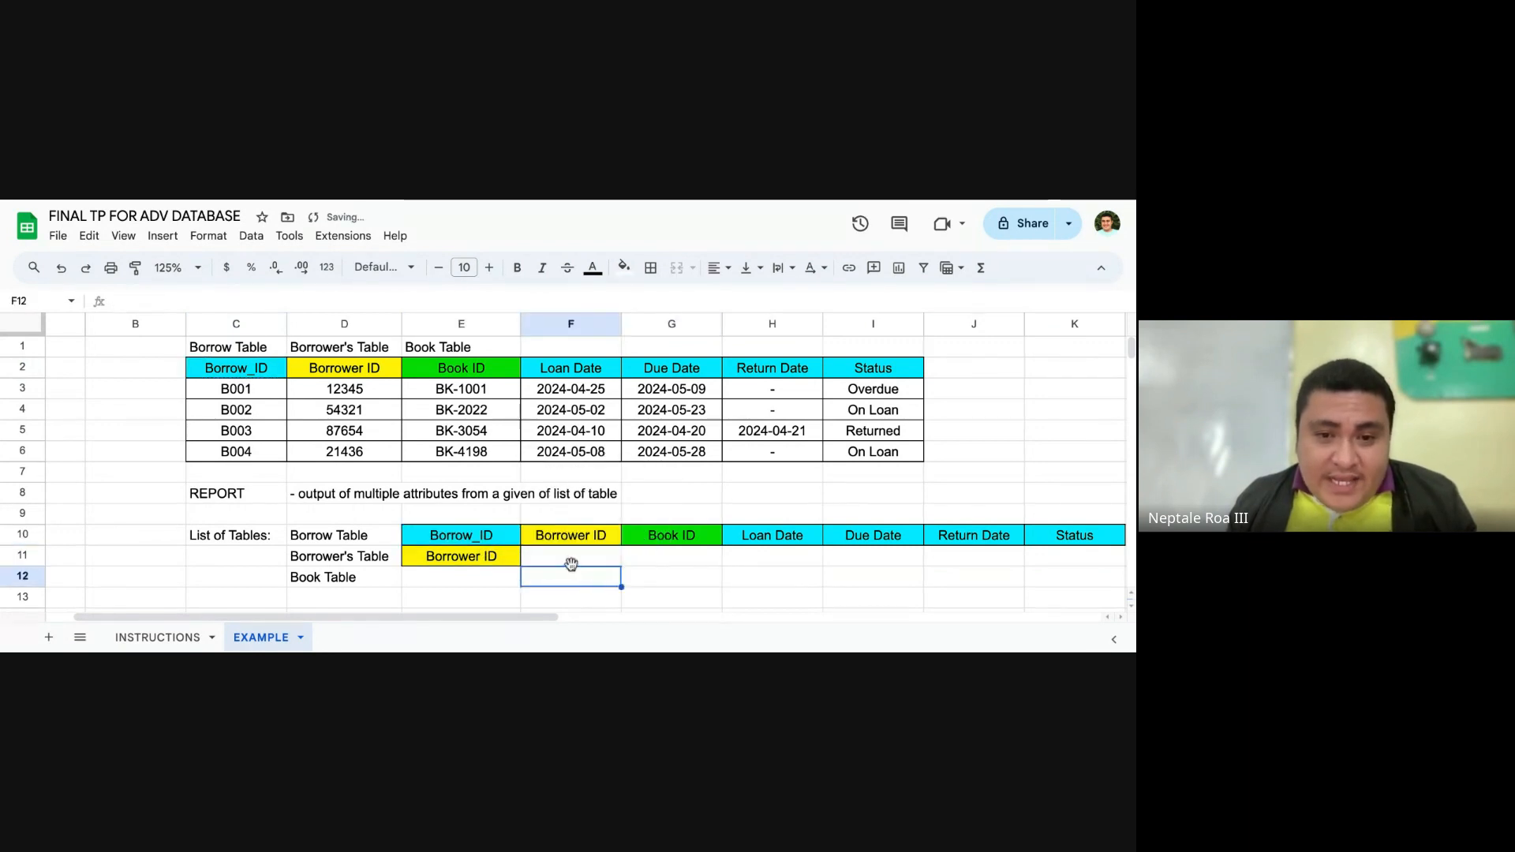
text(Borrowr)
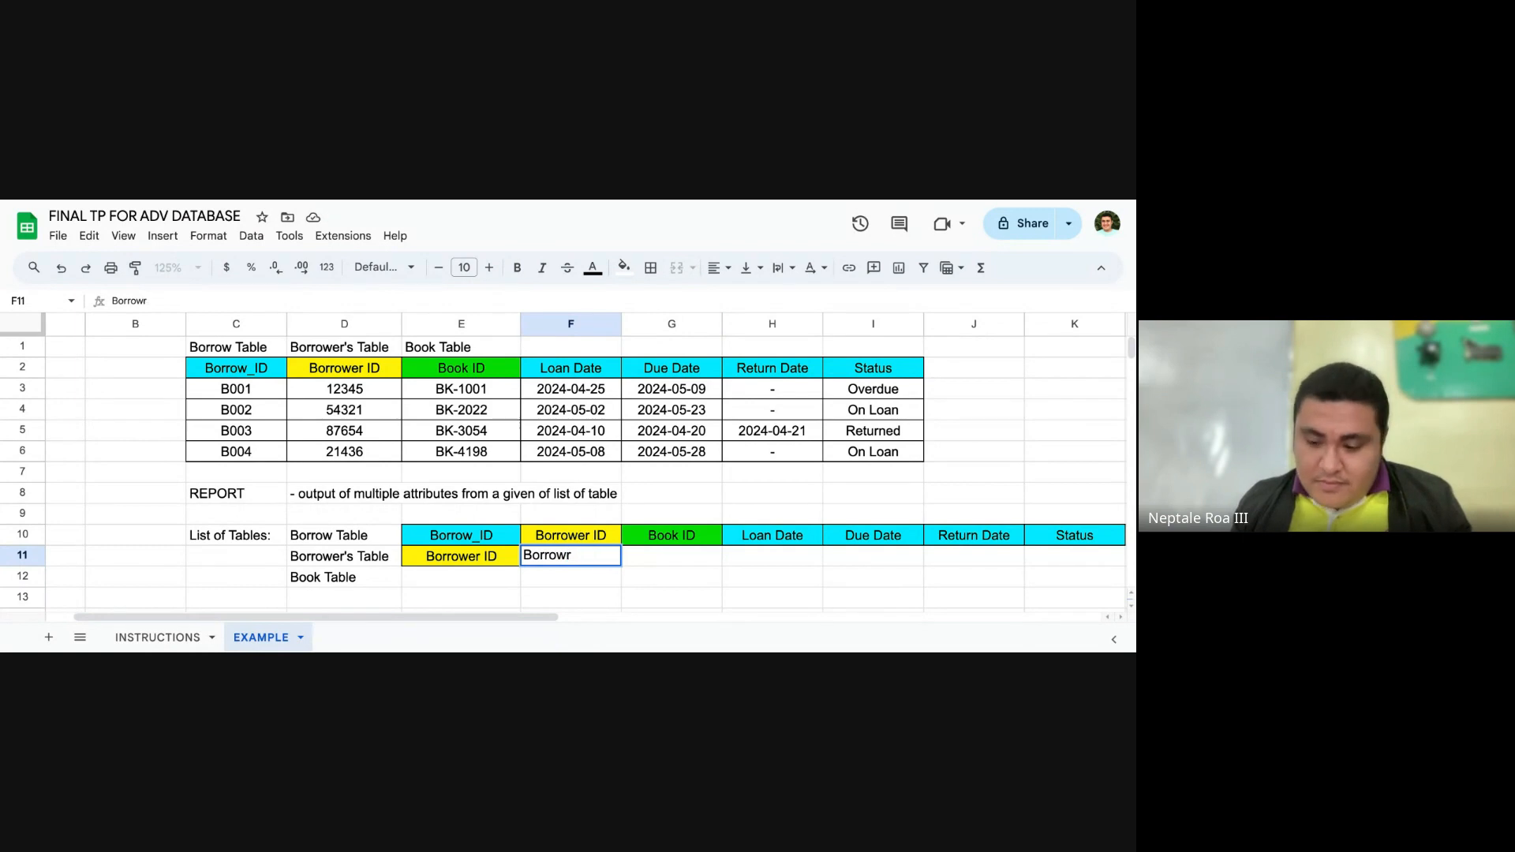
key(BackSpace)
text(er_F)
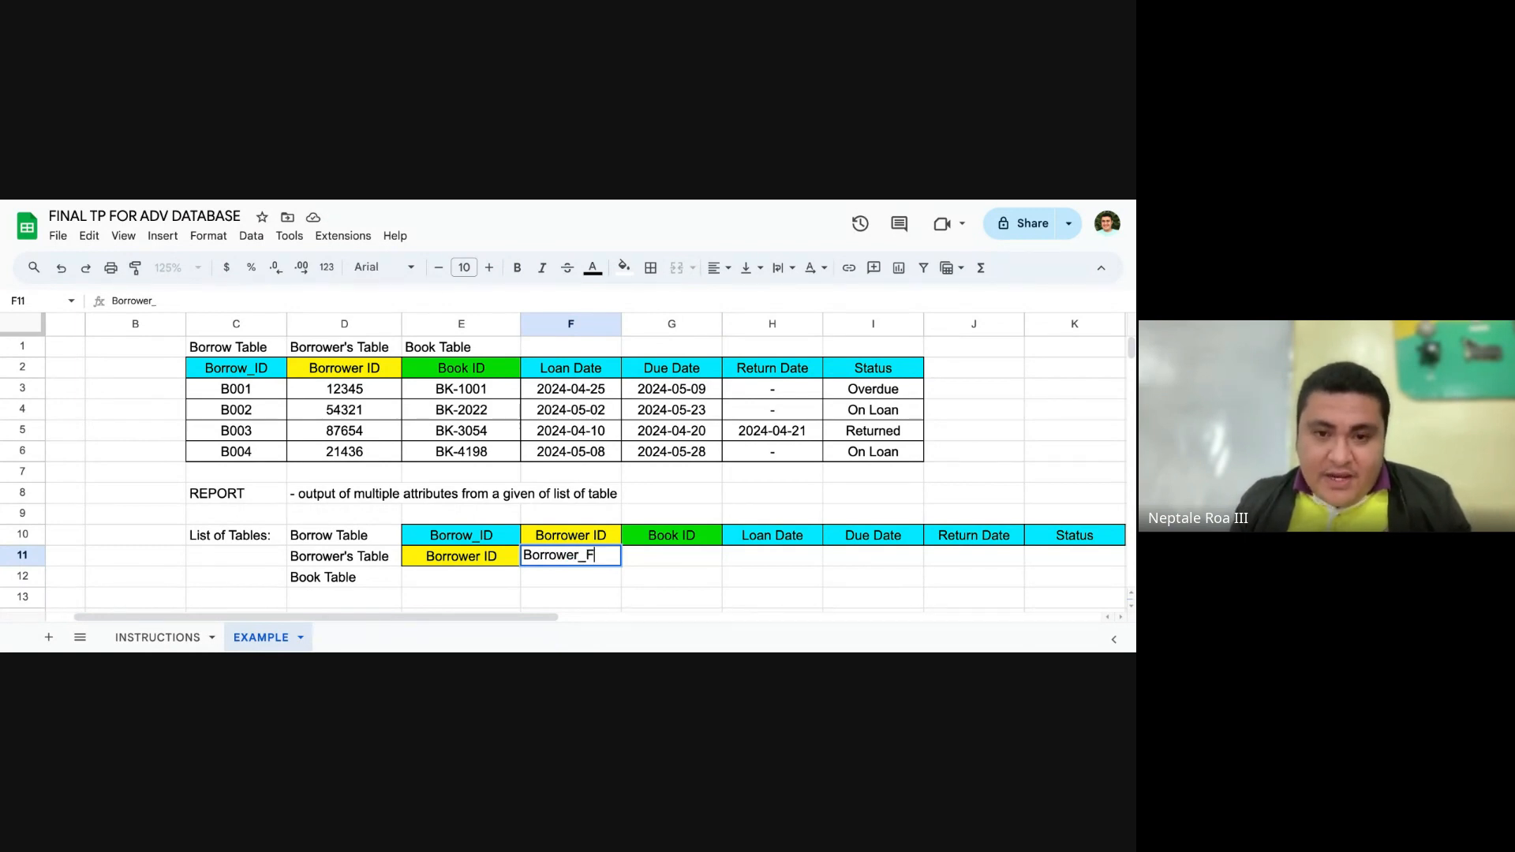
text(name)
key(Tab)
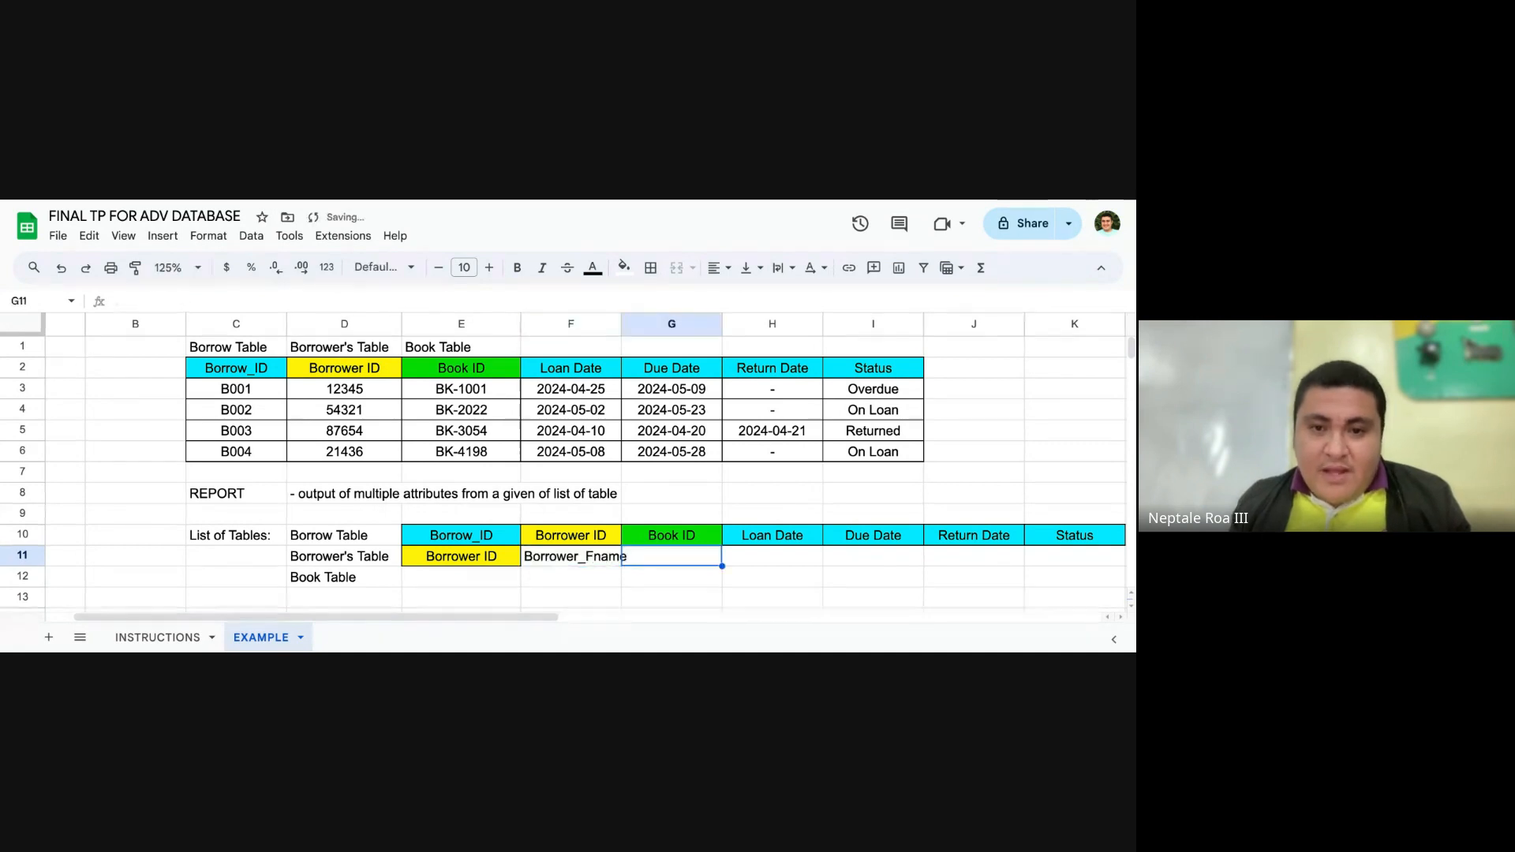
drag(621, 323, 640, 323)
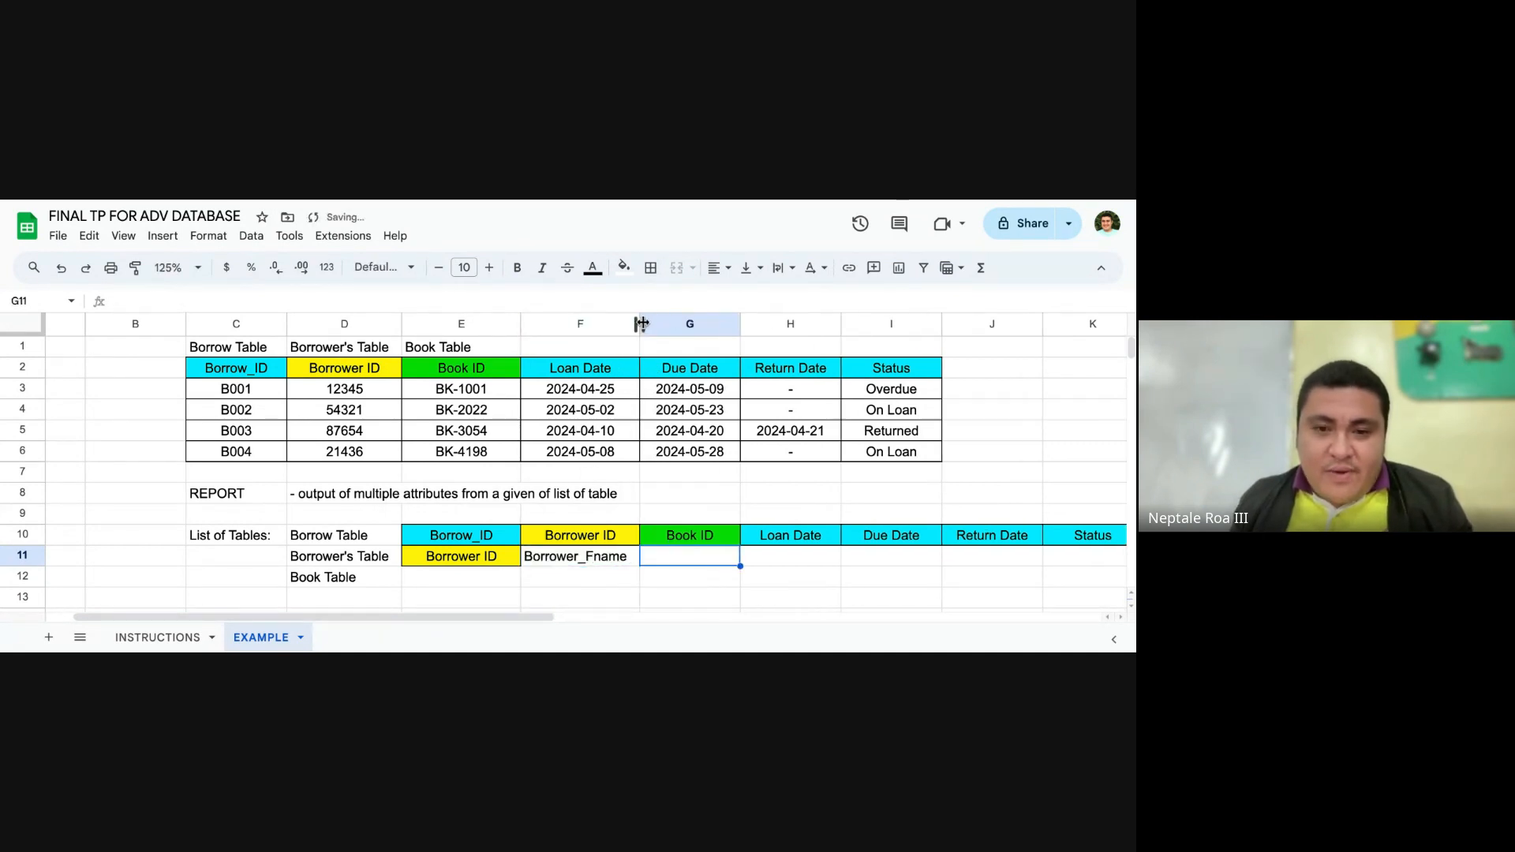
Step: Copy the green Book ID header from E2 into E12 as the first attribute of Book Table
click(773, 581)
click(399, 581)
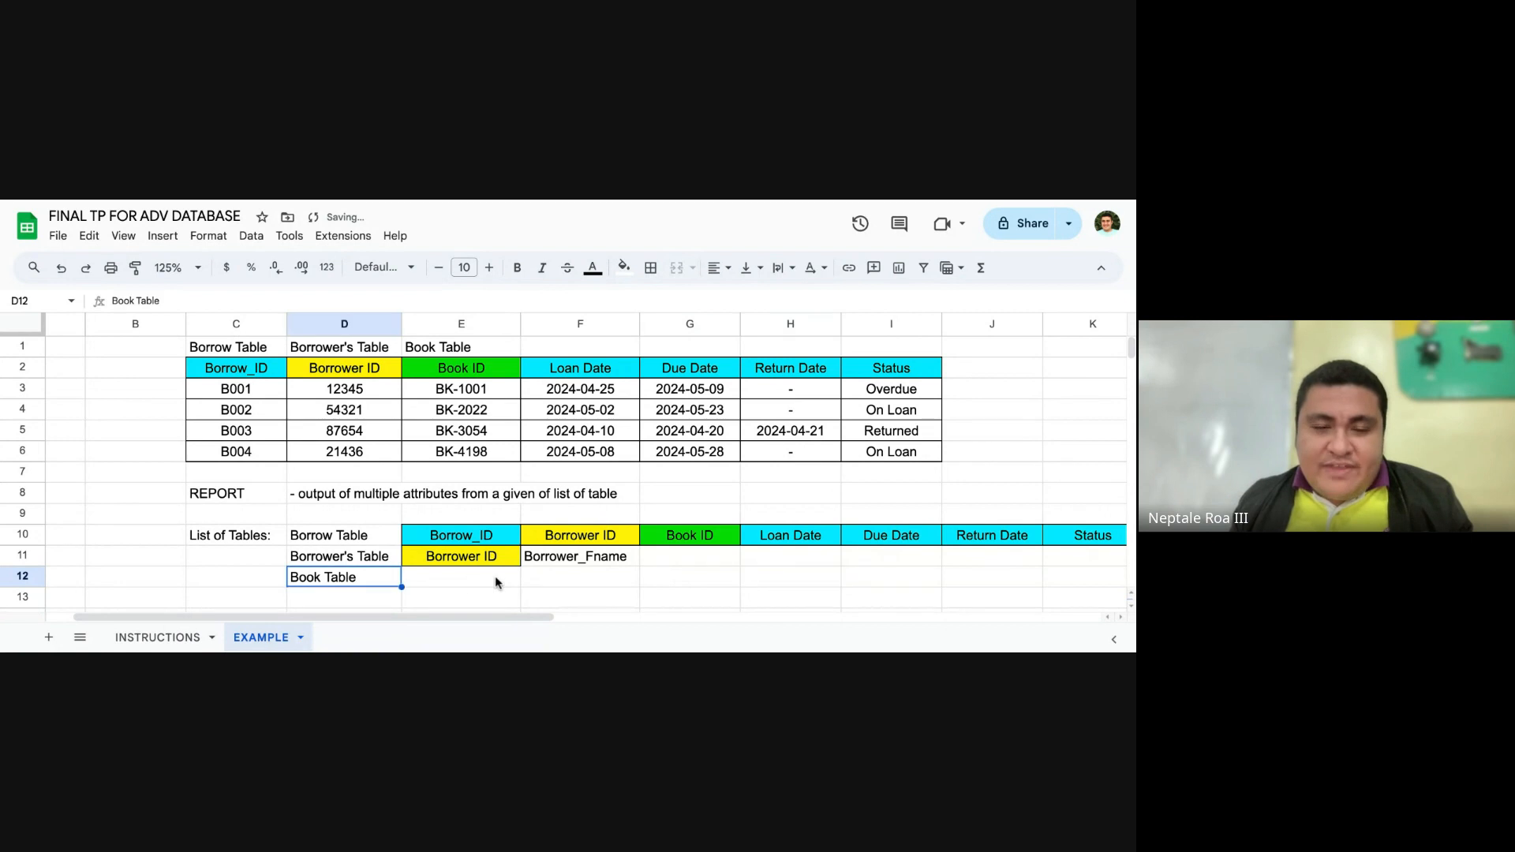
click(499, 580)
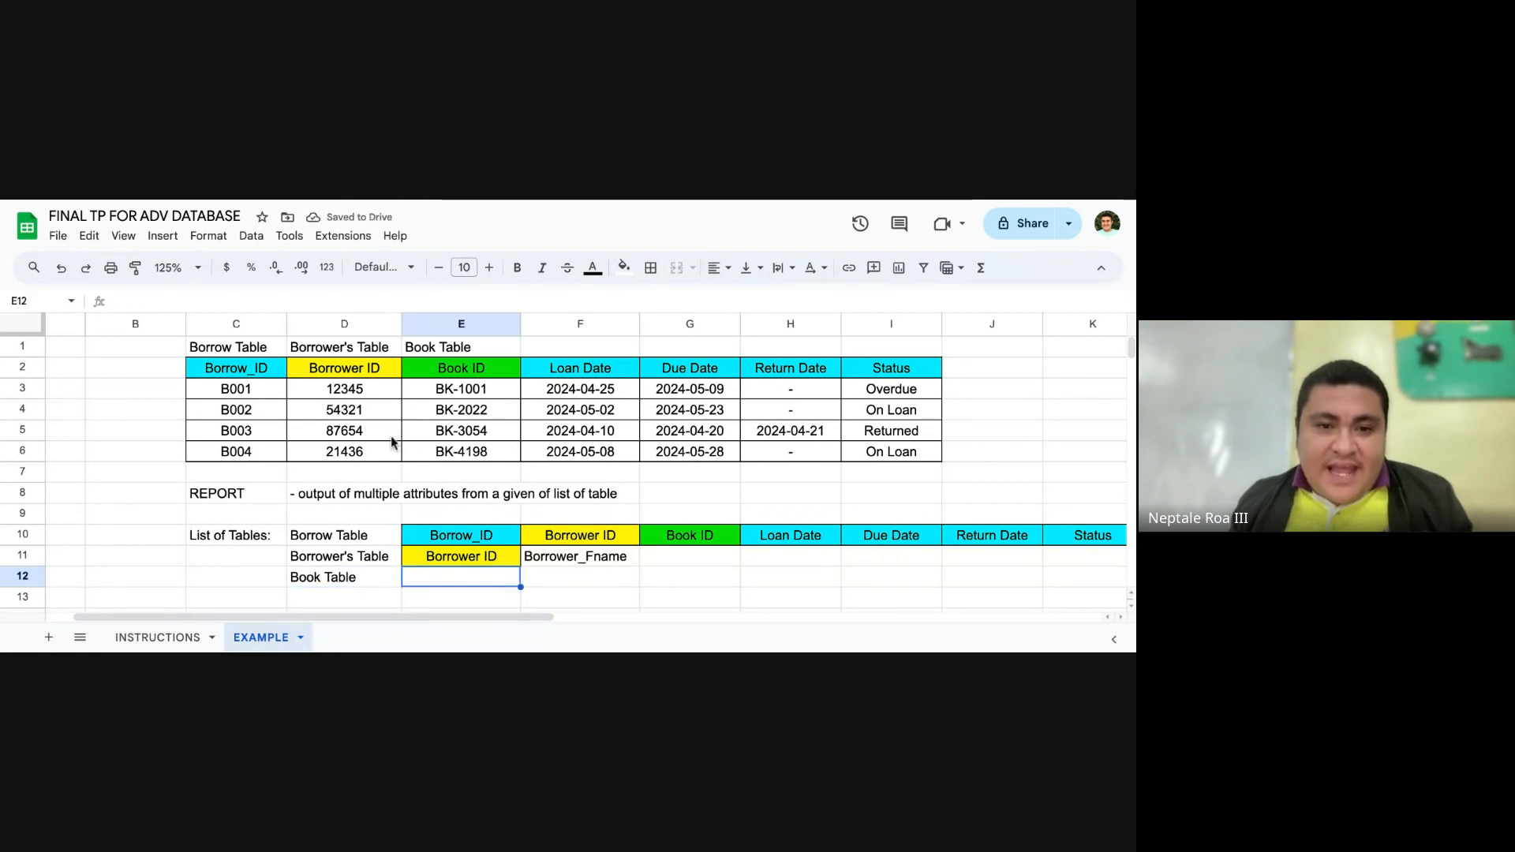
scroll(419, 410, down, 1)
click(497, 365)
key(ctrl+c)
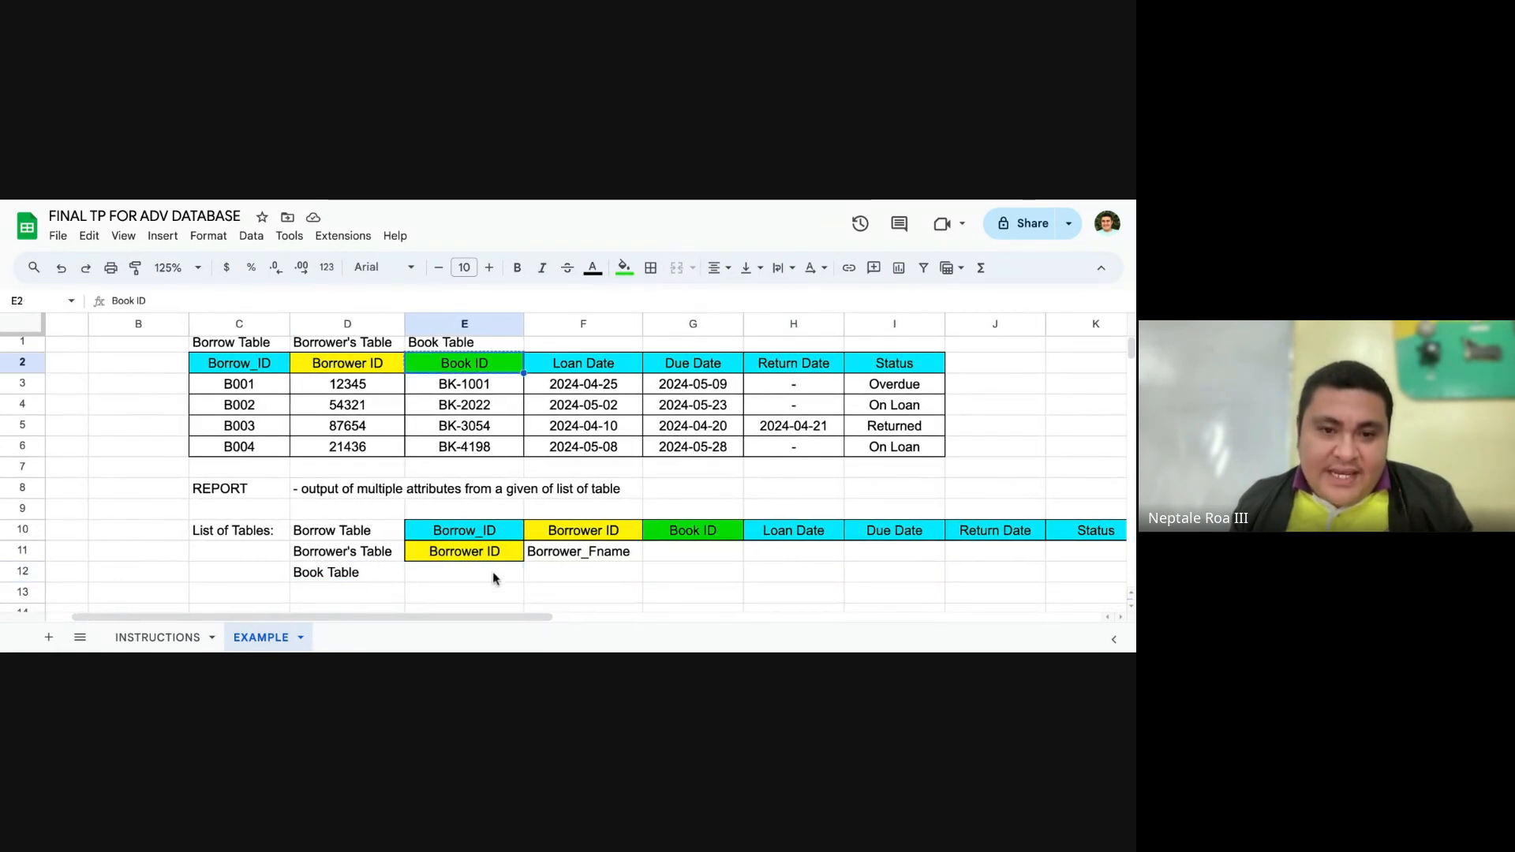
click(492, 571)
key(ctrl+v)
Step: Enter Book_name in F12 as the second attribute of Book Table
click(606, 580)
text(Book)
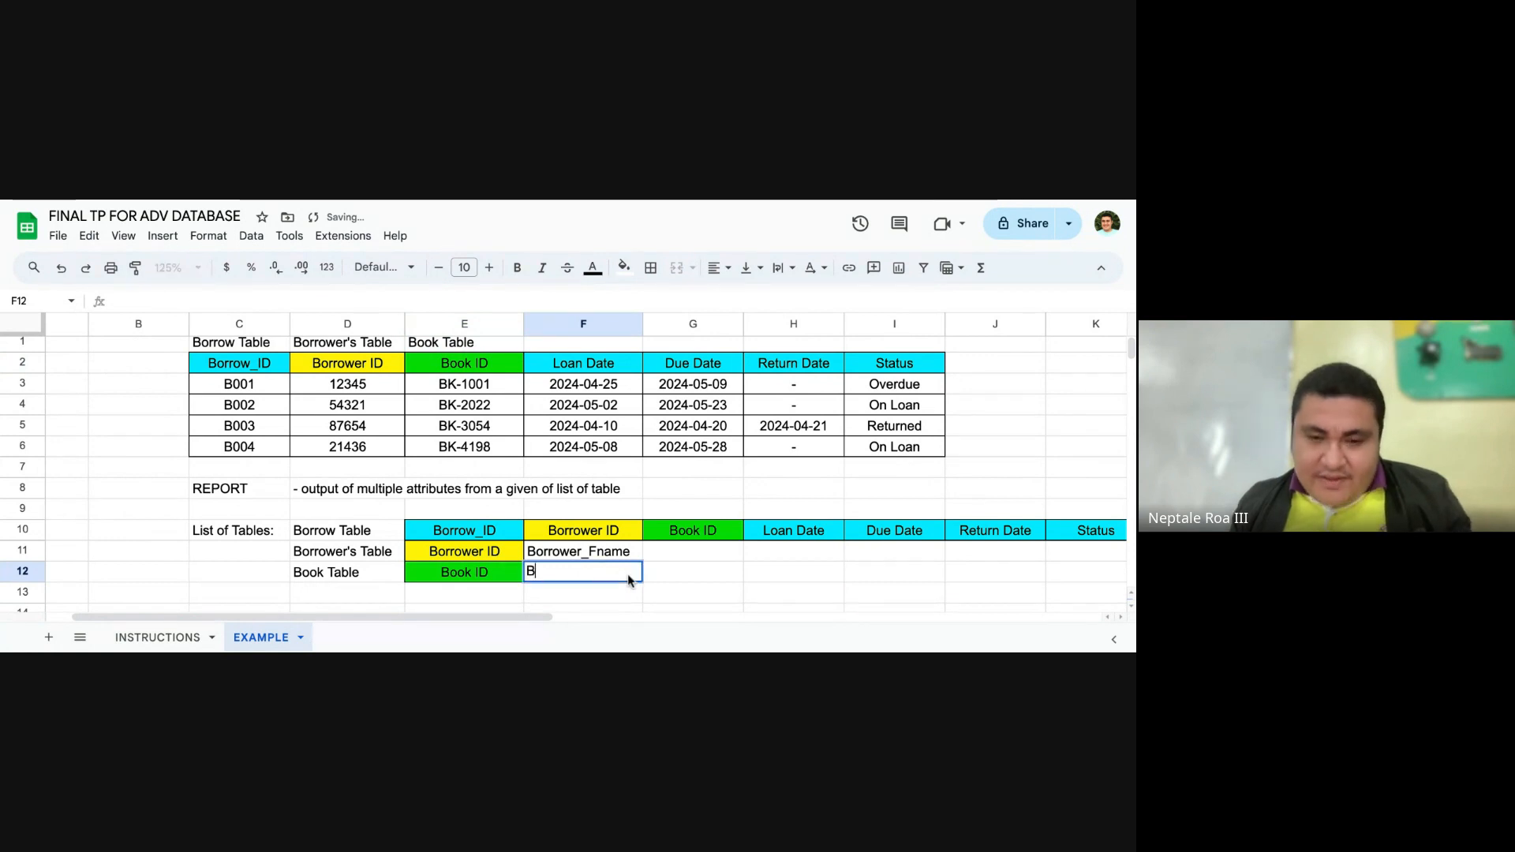
text(name)
key(Tab)
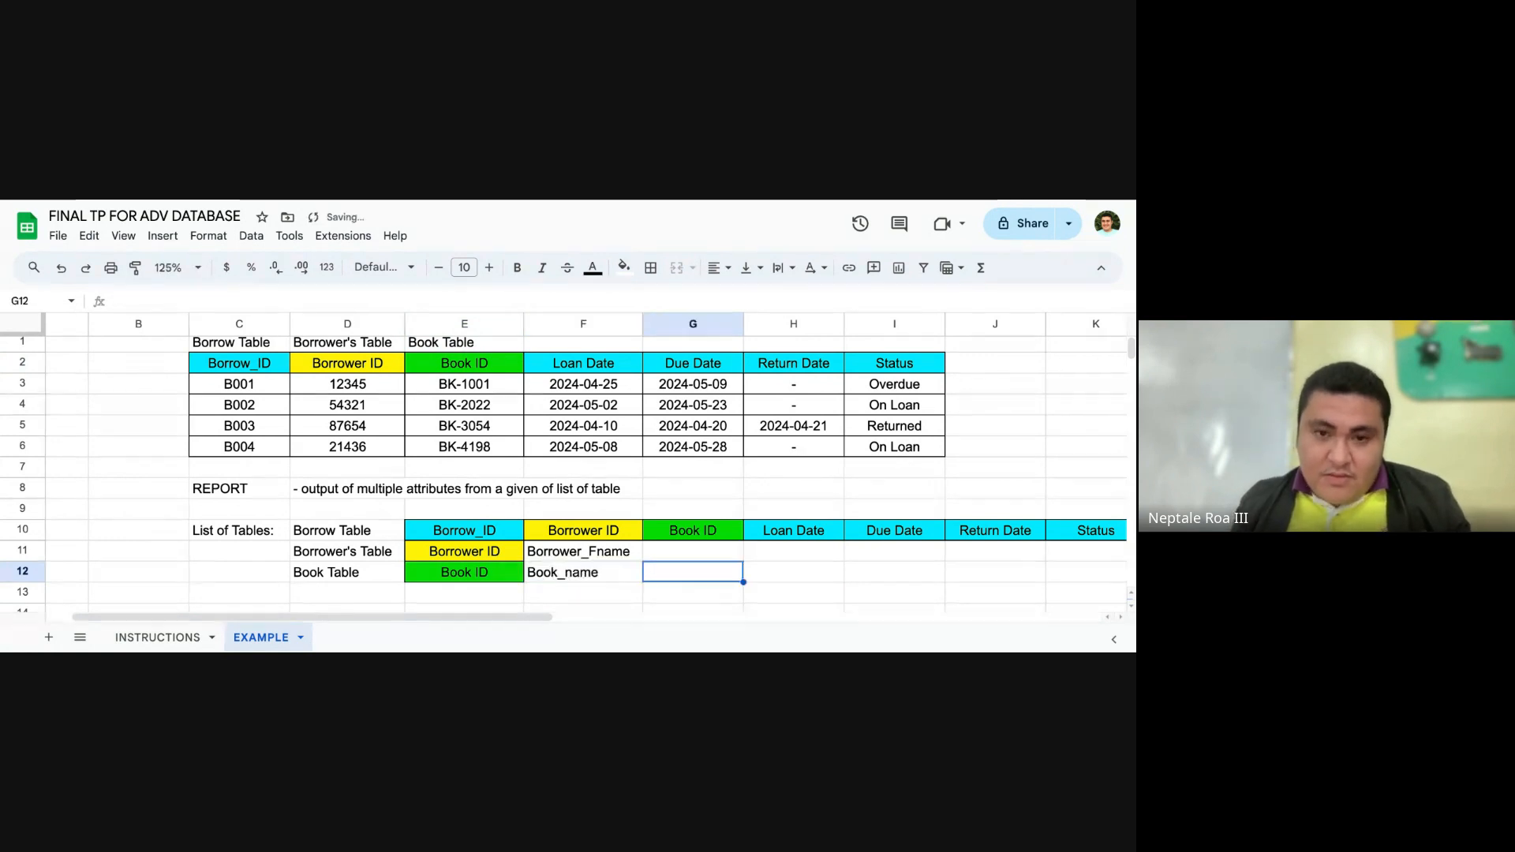
key(Return)
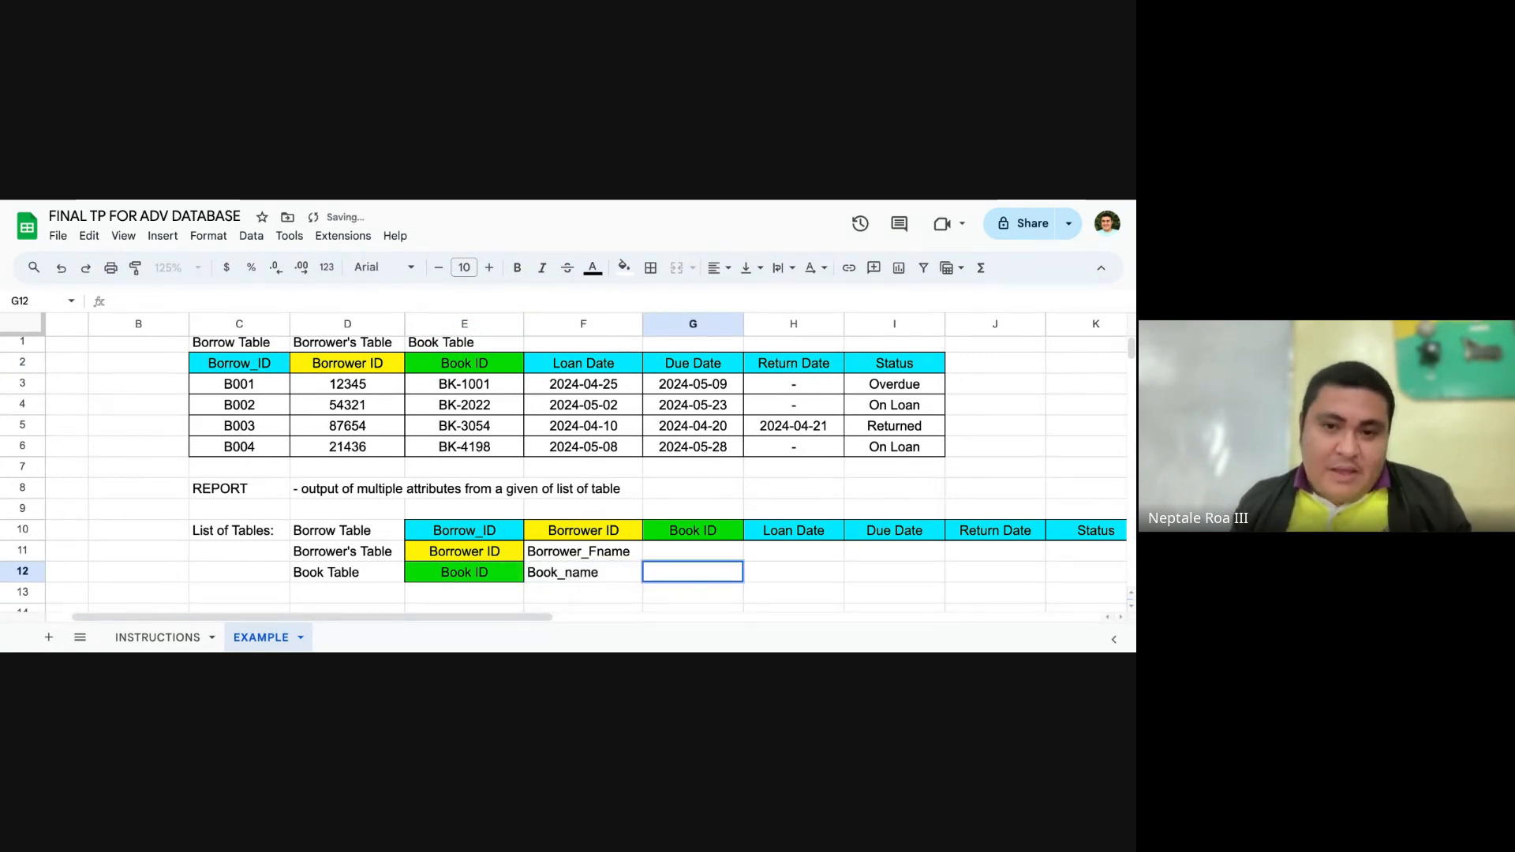
click(640, 593)
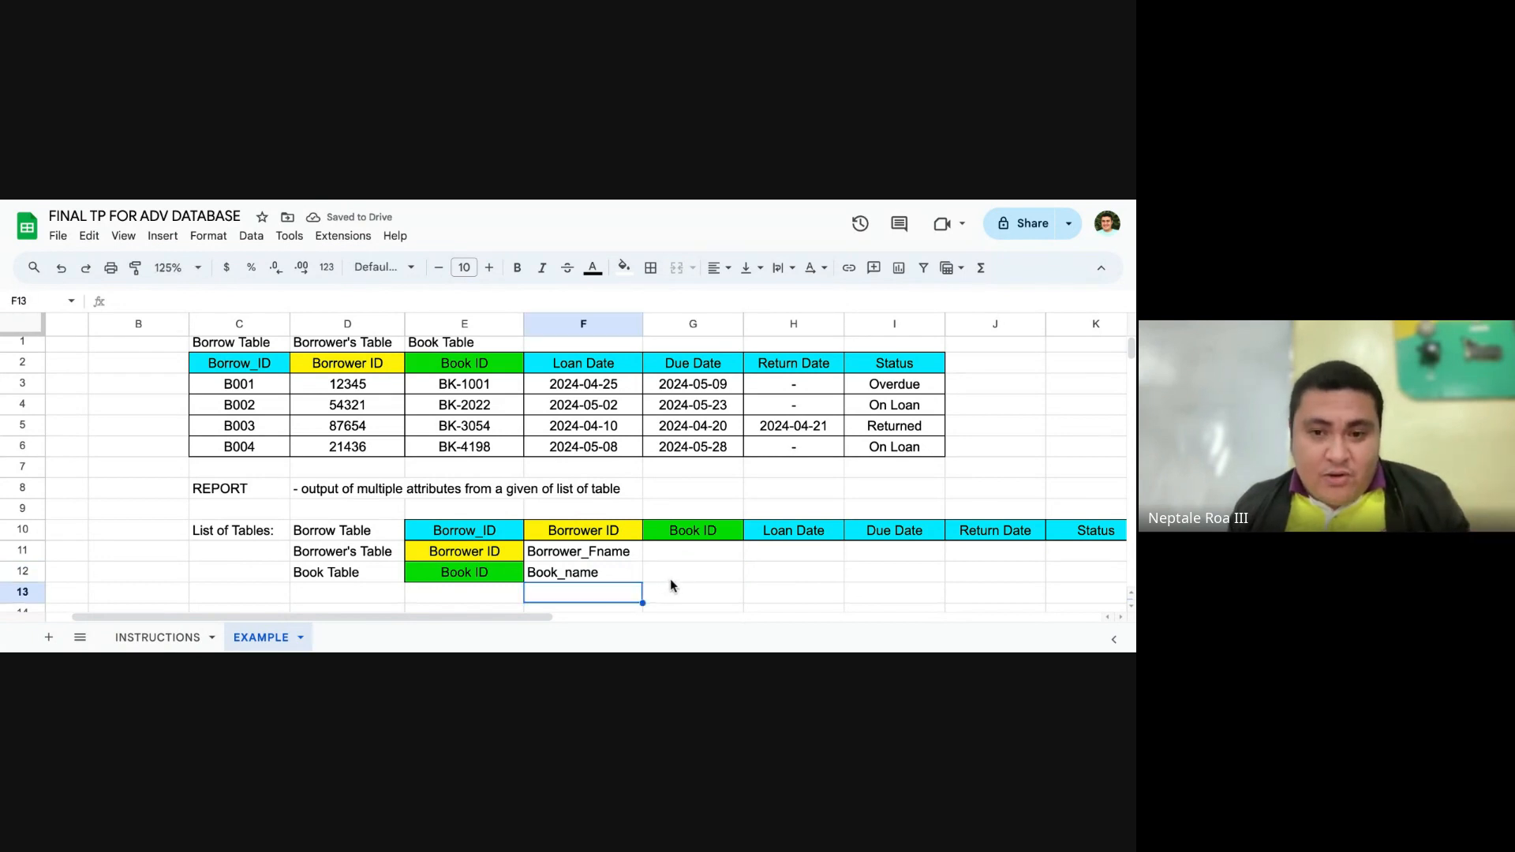
click(694, 574)
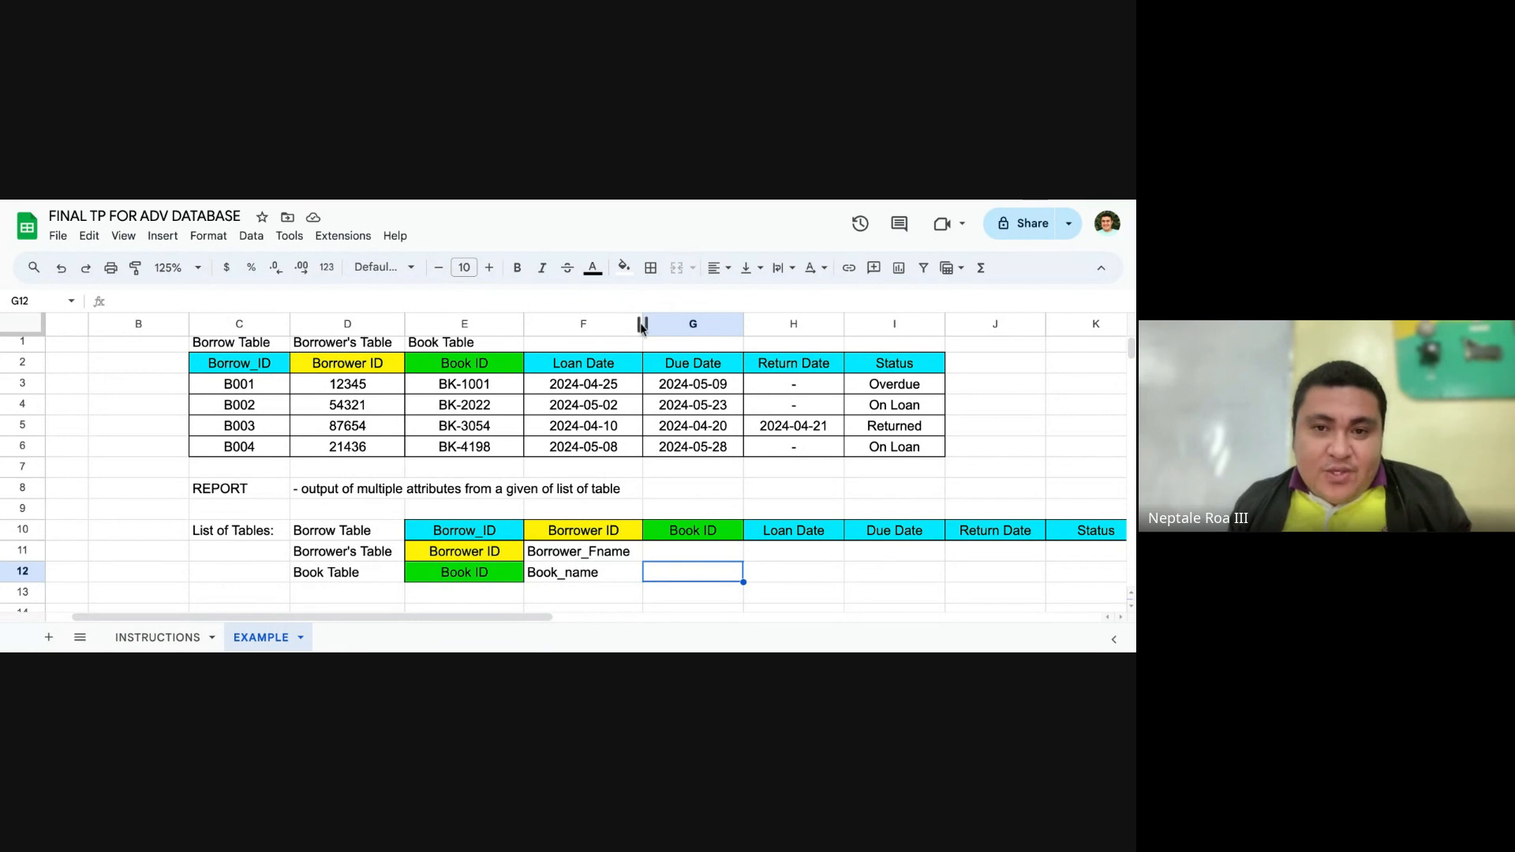
Step: Narrow columns F through K so the table attributes sit closer together, keeping column F wide enough for Borrower_Fname
drag(640, 324, 623, 323)
drag(722, 324, 698, 323)
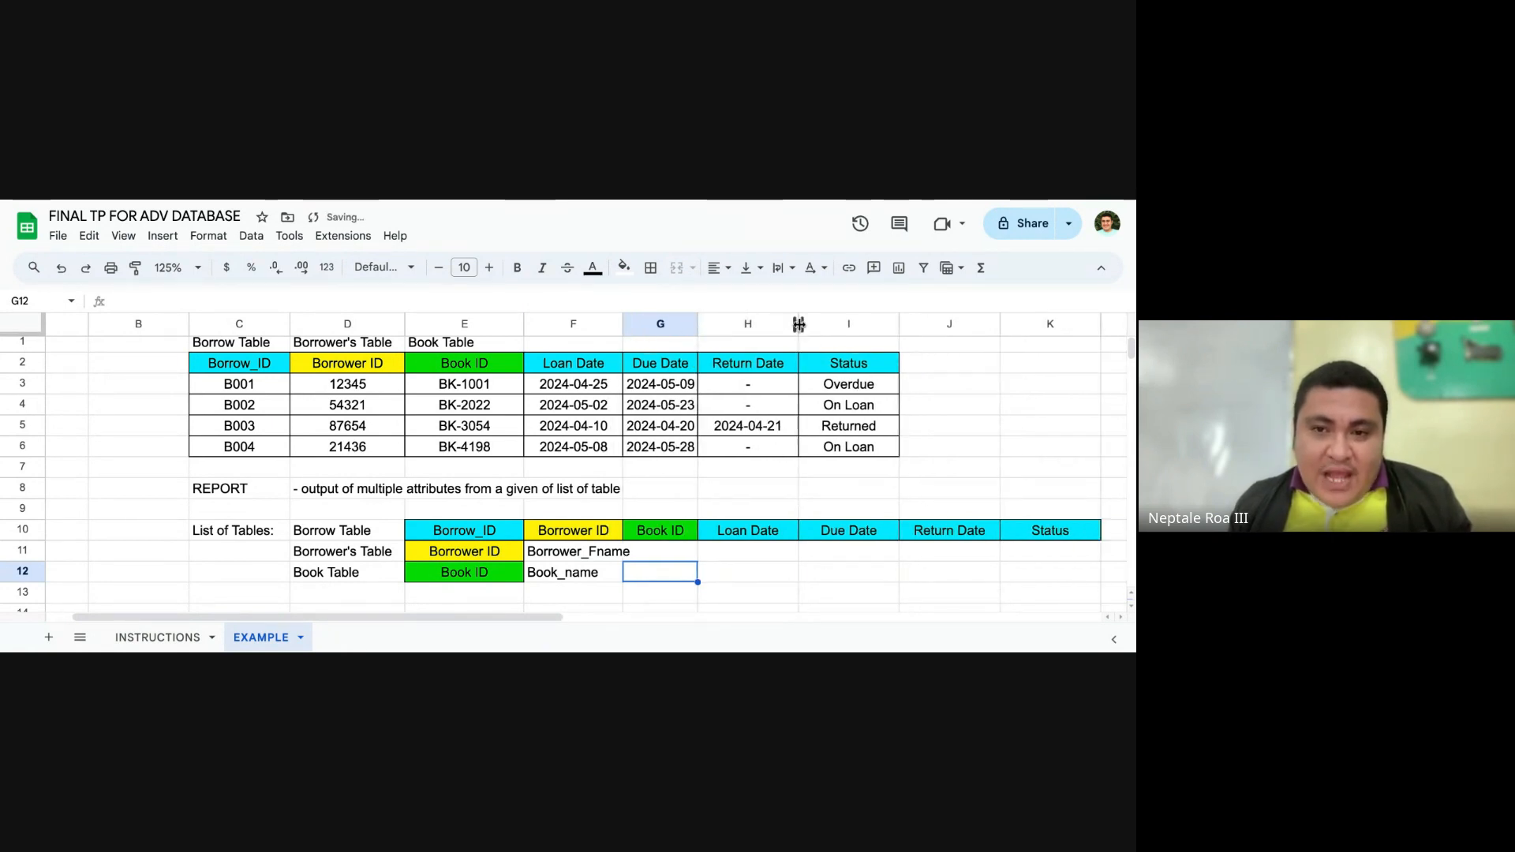
drag(797, 324, 782, 325)
drag(882, 325, 864, 326)
drag(965, 325, 946, 325)
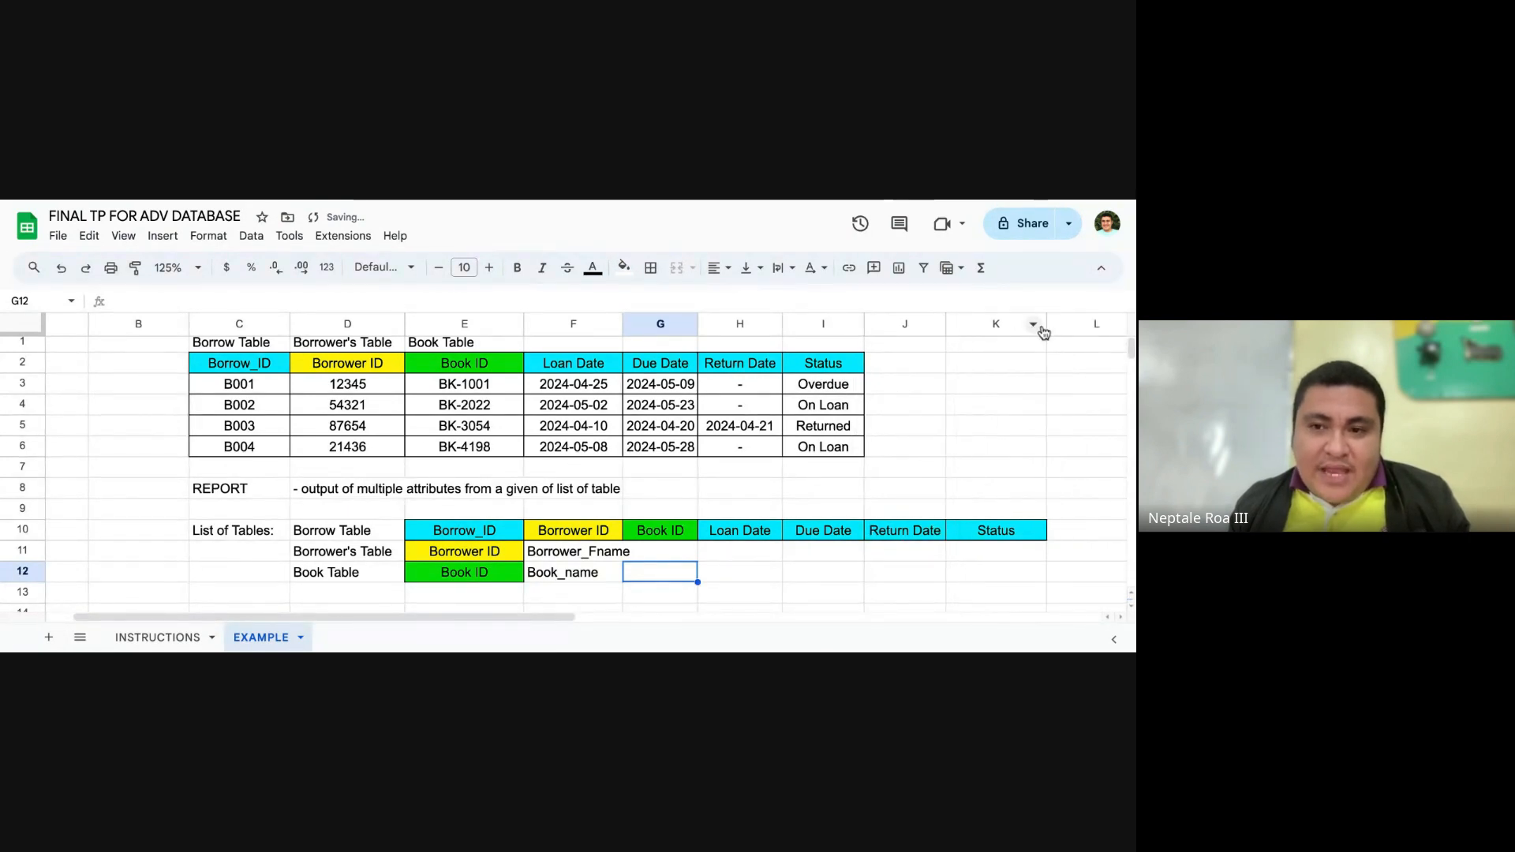
drag(1043, 325, 1018, 325)
click(746, 556)
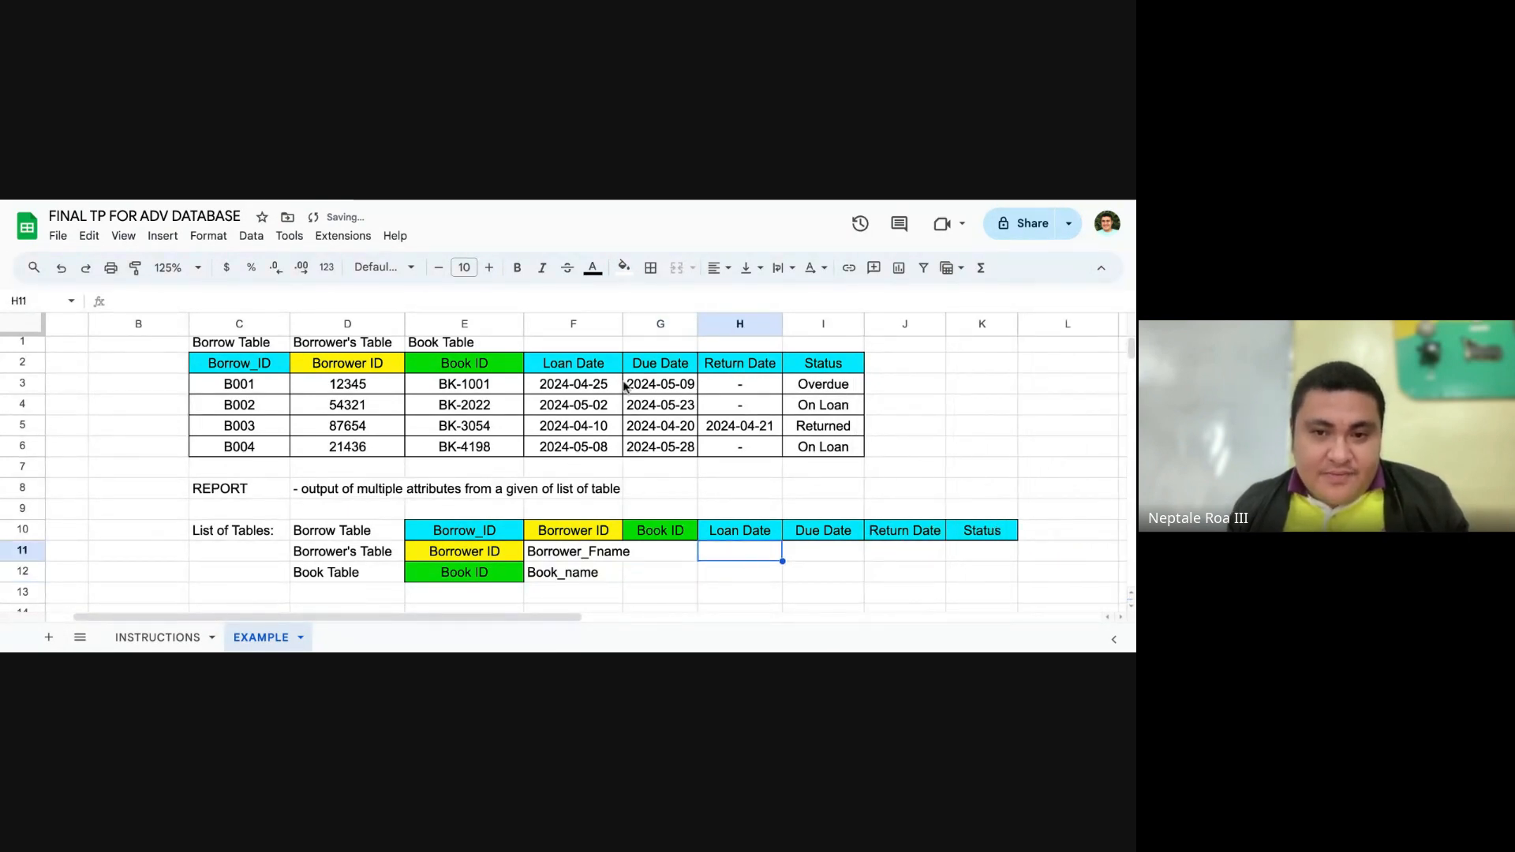
drag(623, 324, 635, 324)
click(694, 591)
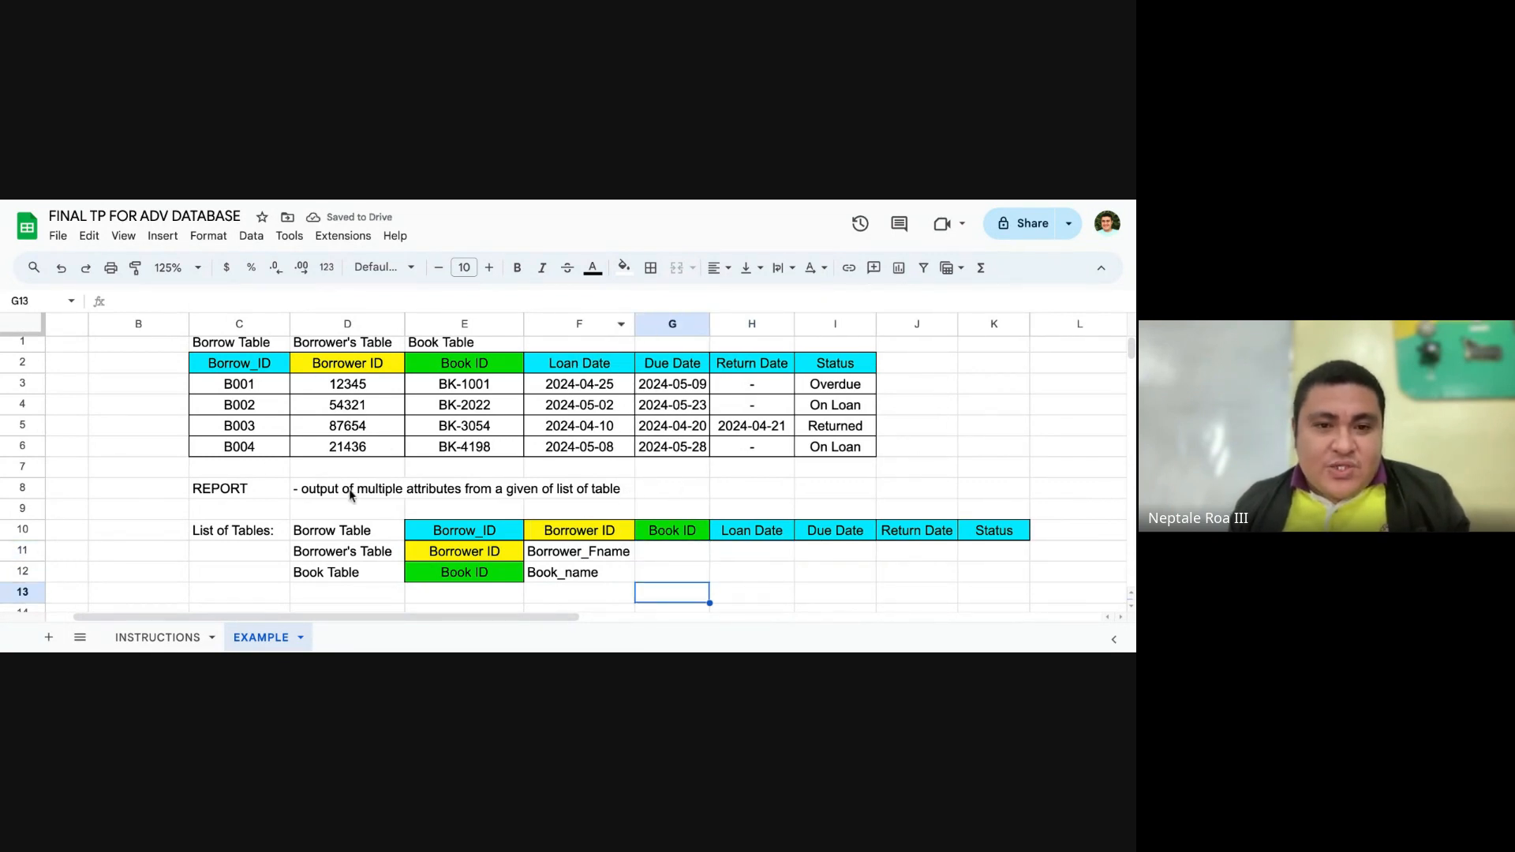
Step: Open the INSTRUCTIONS sheet and review the specification of task 1, identifying the tables used to create the report
scroll(379, 489, up, 1)
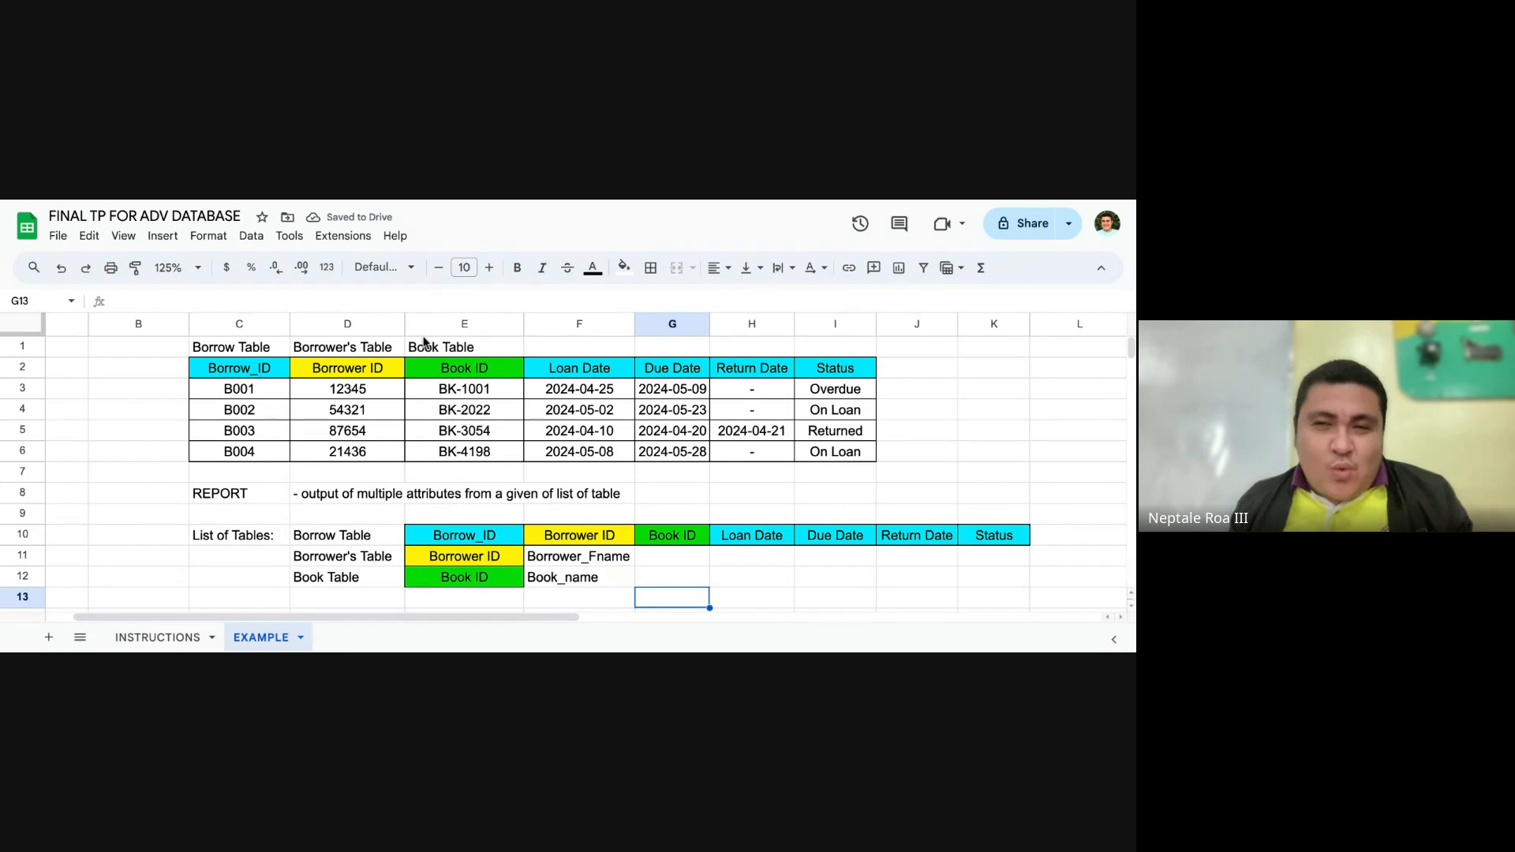
click(158, 637)
click(336, 395)
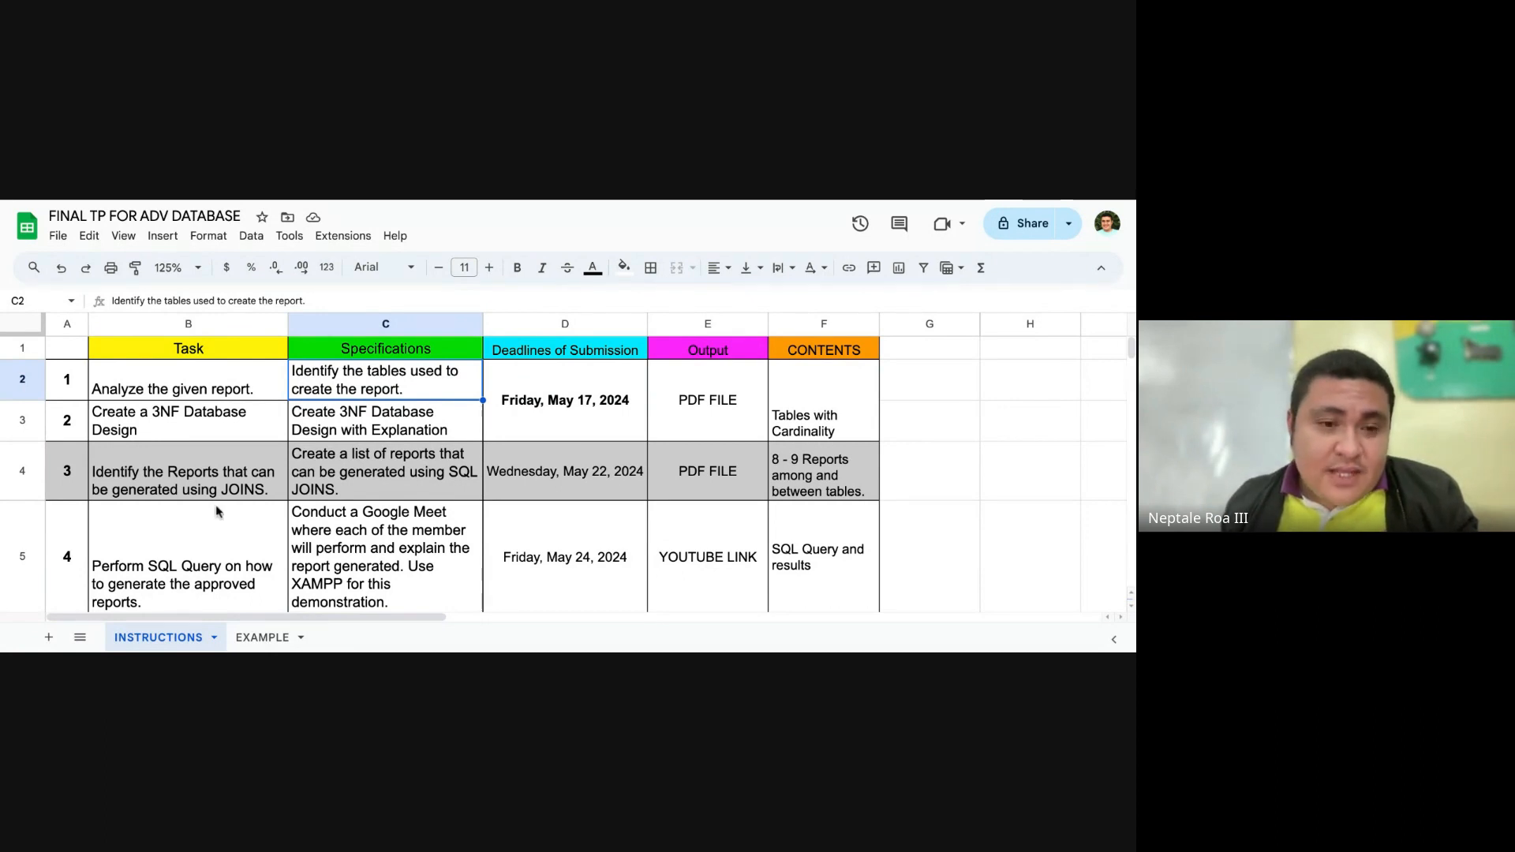
Step: Return to the EXAMPLE sheet and examine the report's Borrower ID header and its Book ID column in E2:E6
click(268, 637)
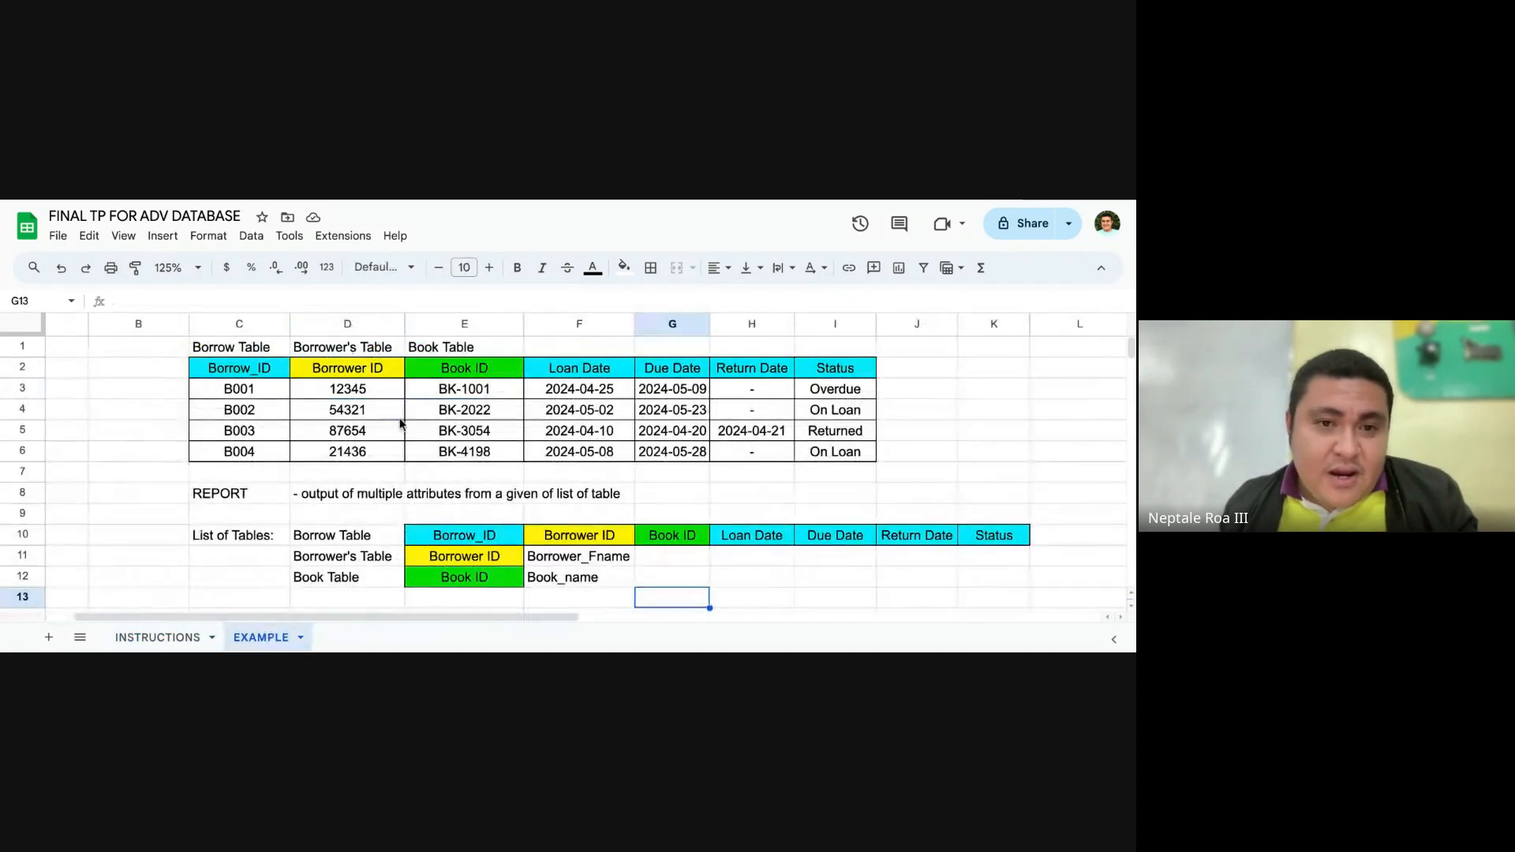
click(388, 372)
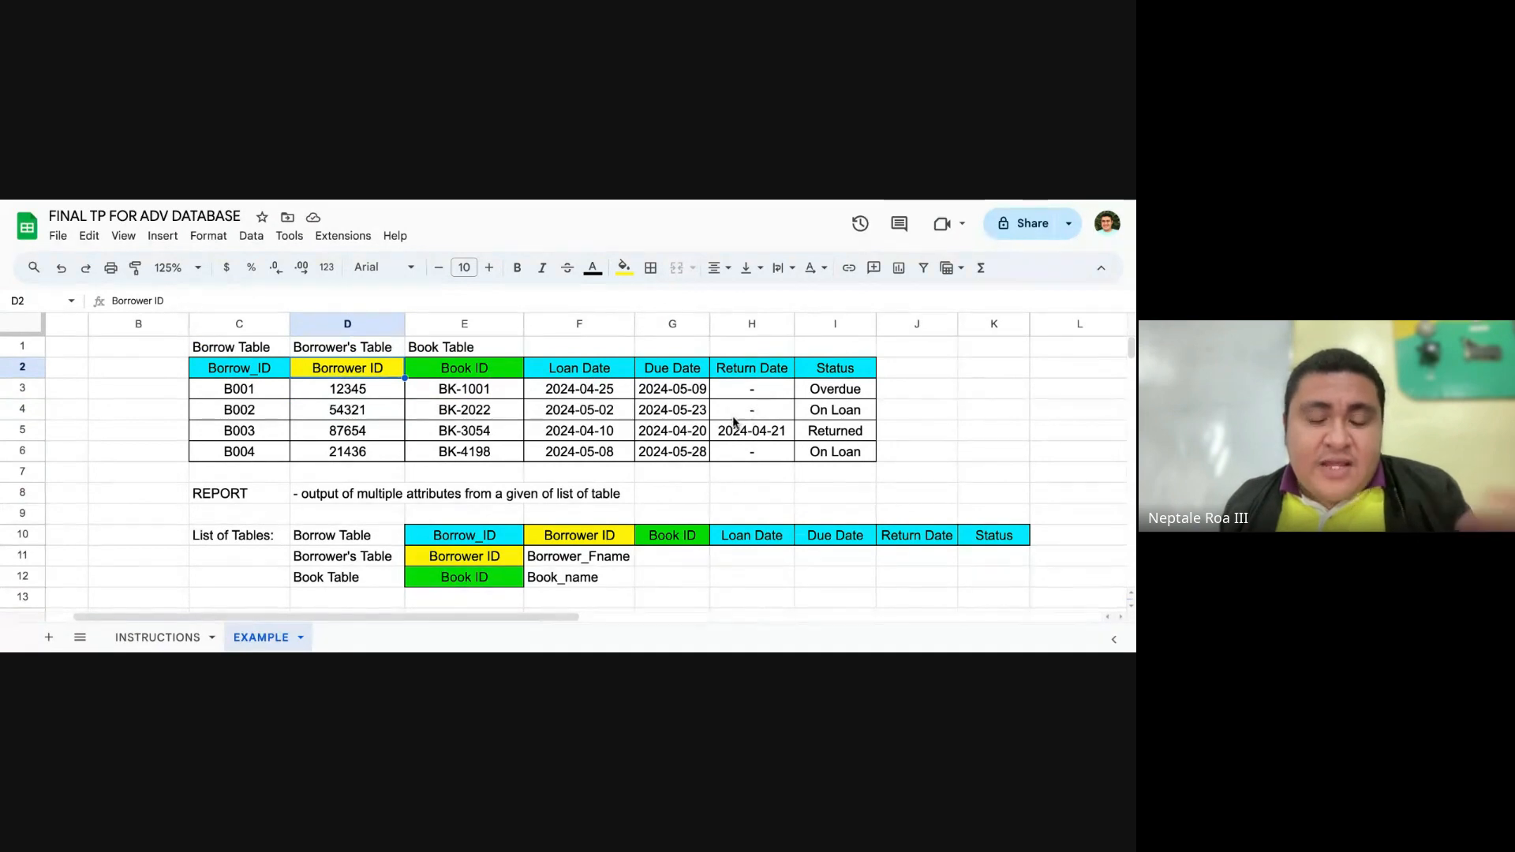
click(566, 430)
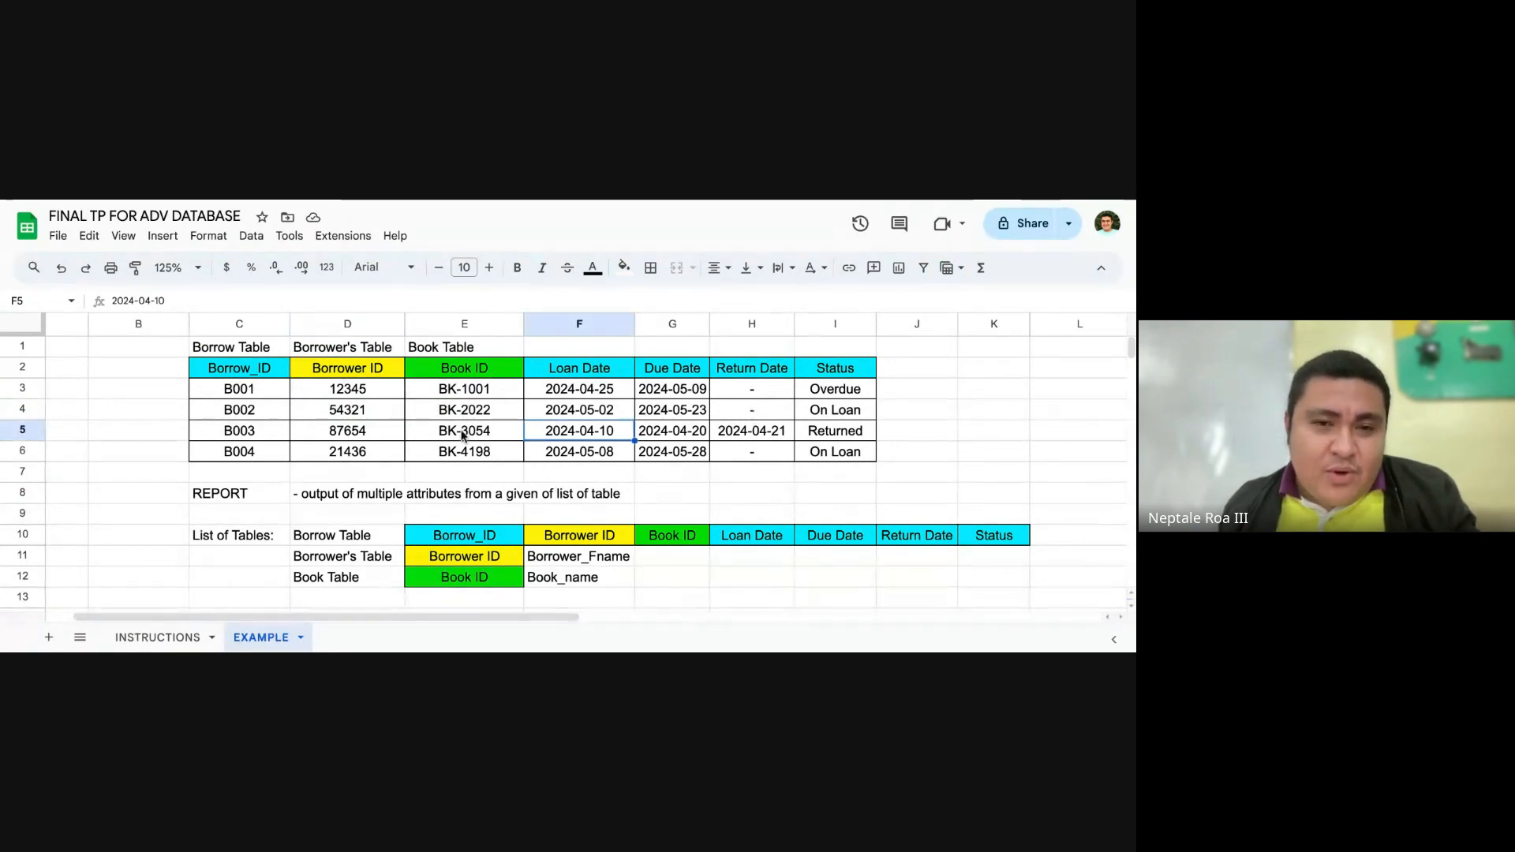
click(504, 454)
drag(488, 372, 486, 454)
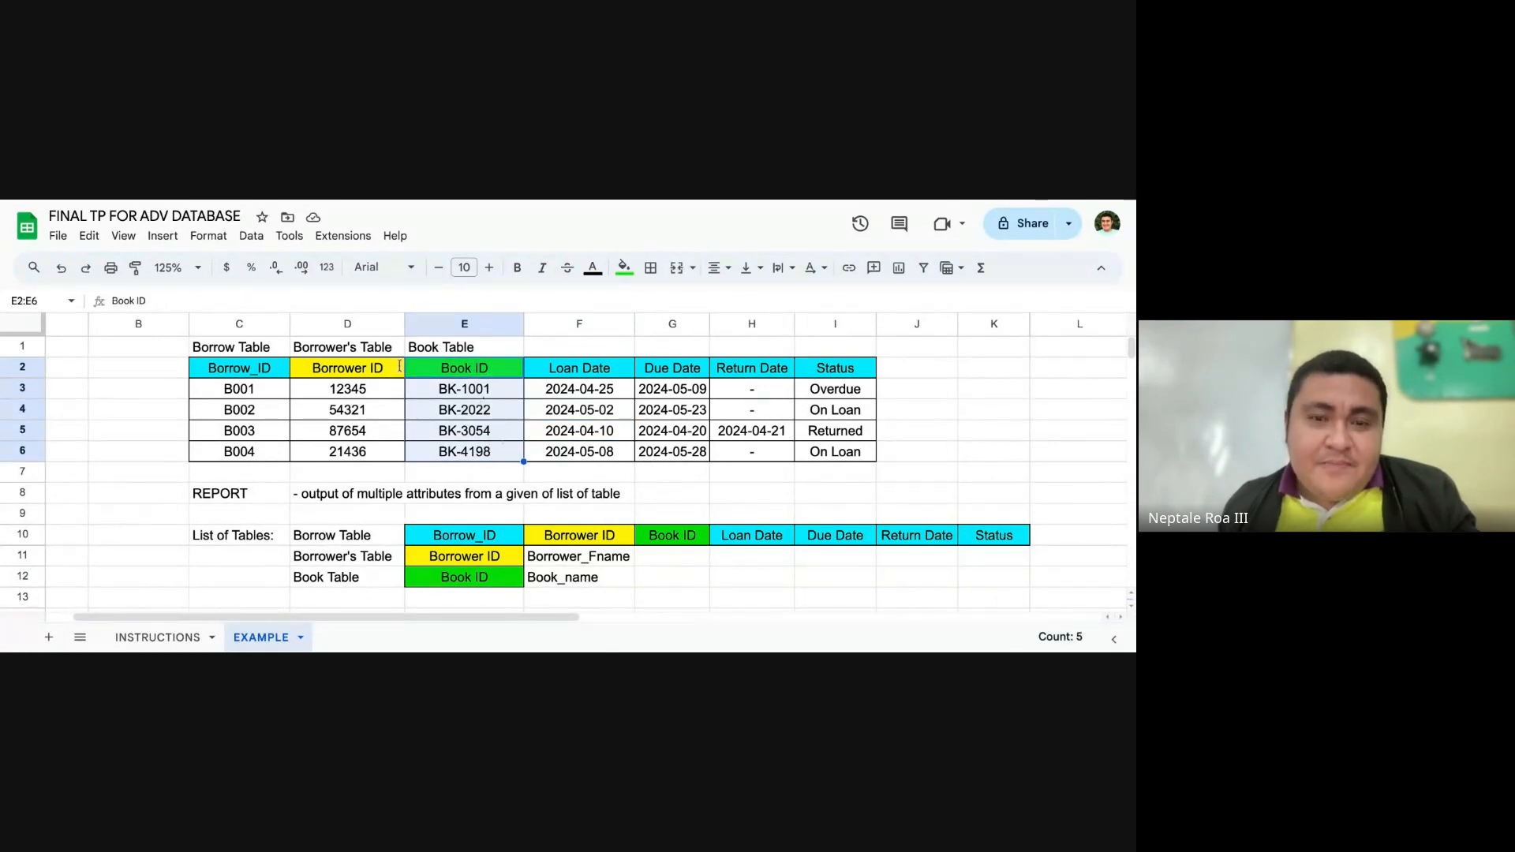
click(505, 474)
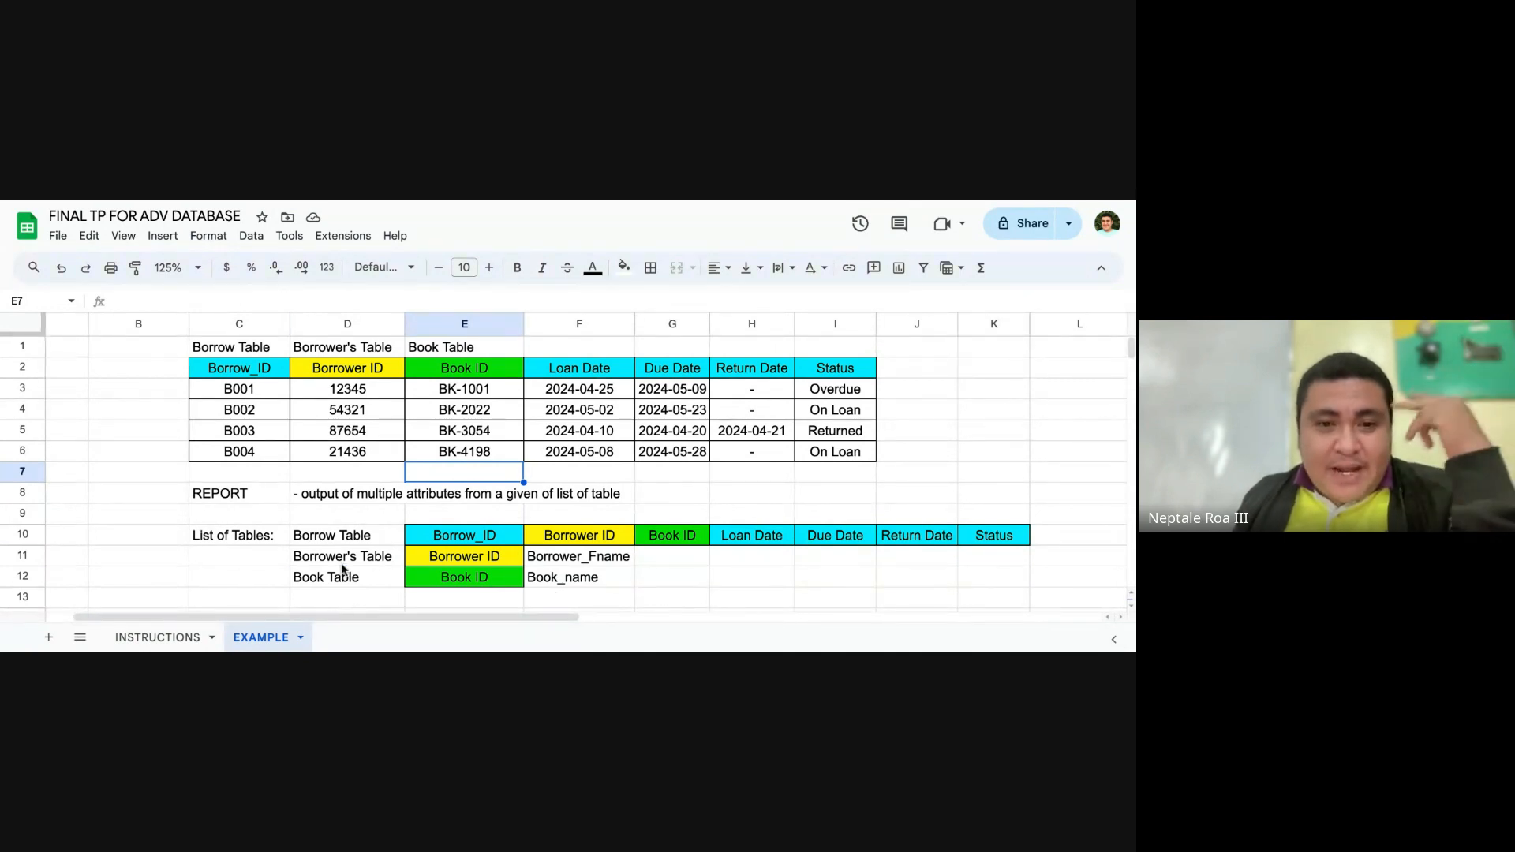
click(364, 472)
click(619, 480)
click(699, 539)
click(698, 575)
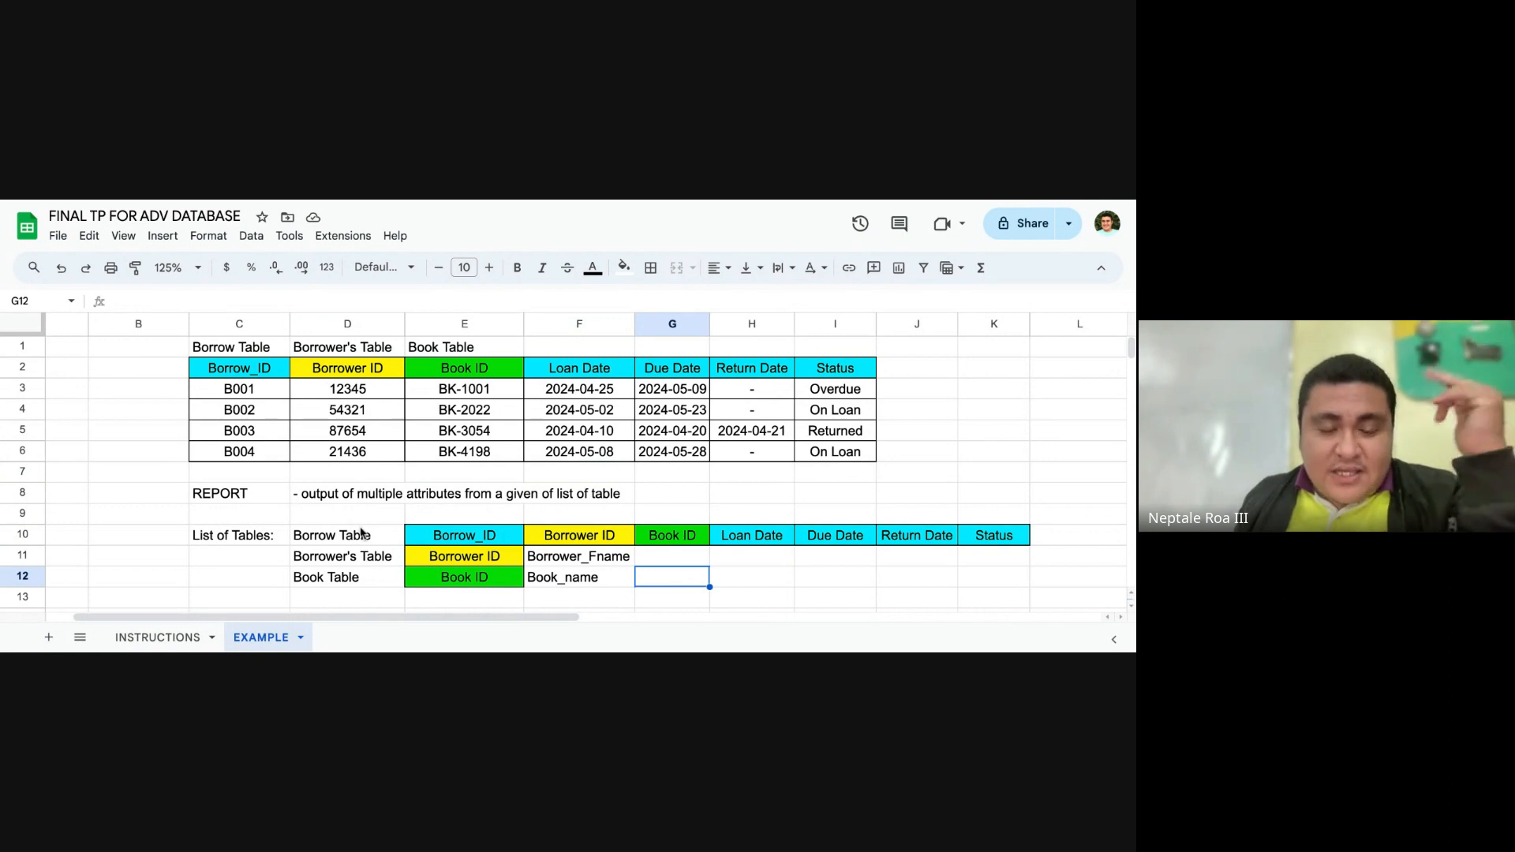
click(591, 514)
click(717, 498)
click(705, 496)
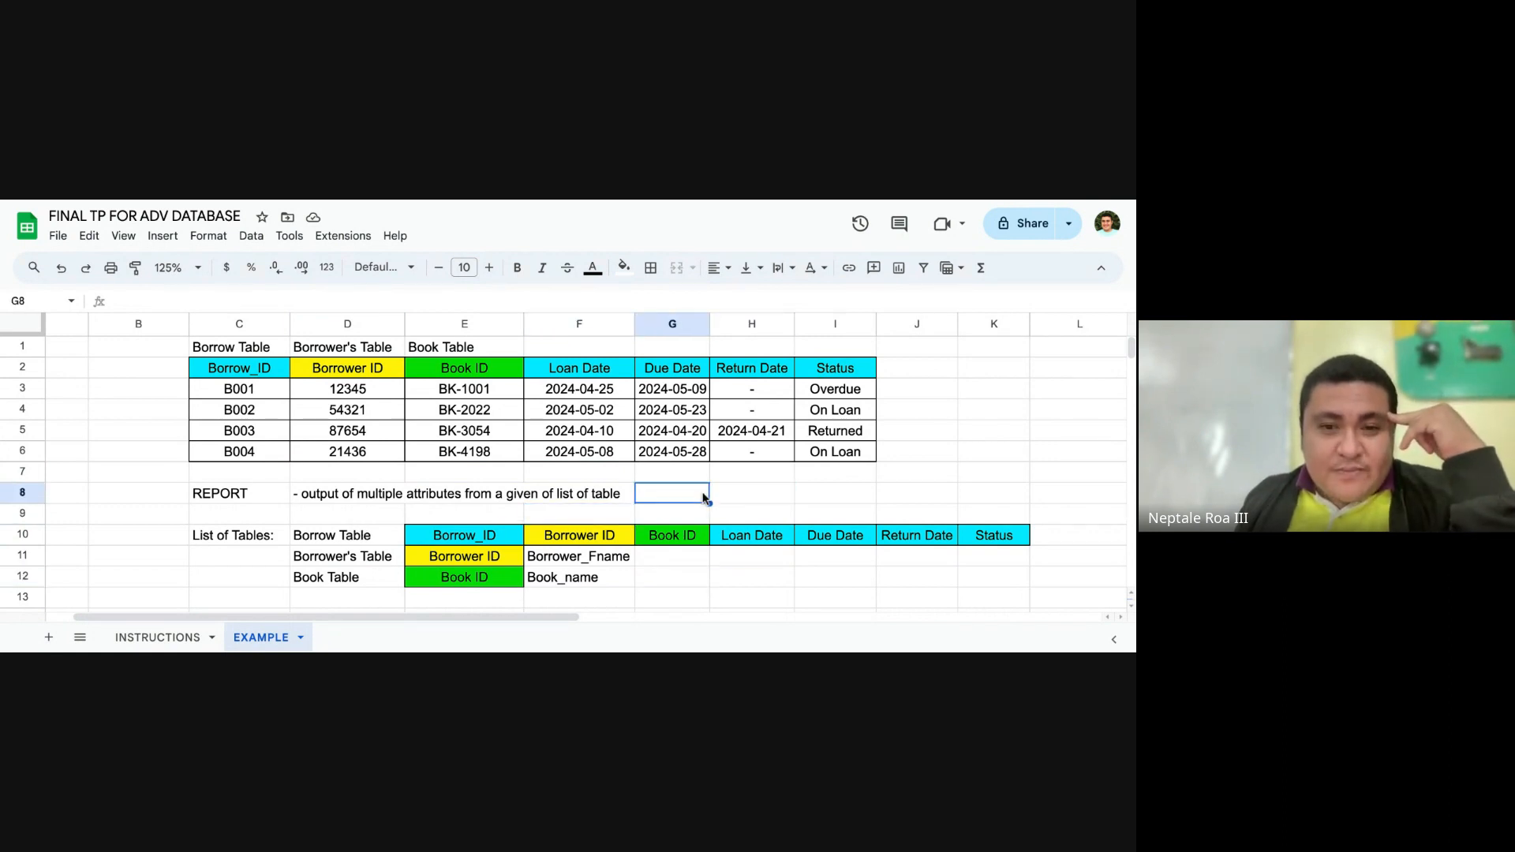
Step: Review the INSTRUCTIONS sheet's task 3 on reports generated using JOINS and task 2's 3NF Database Design specification
click(187, 636)
click(319, 493)
click(168, 471)
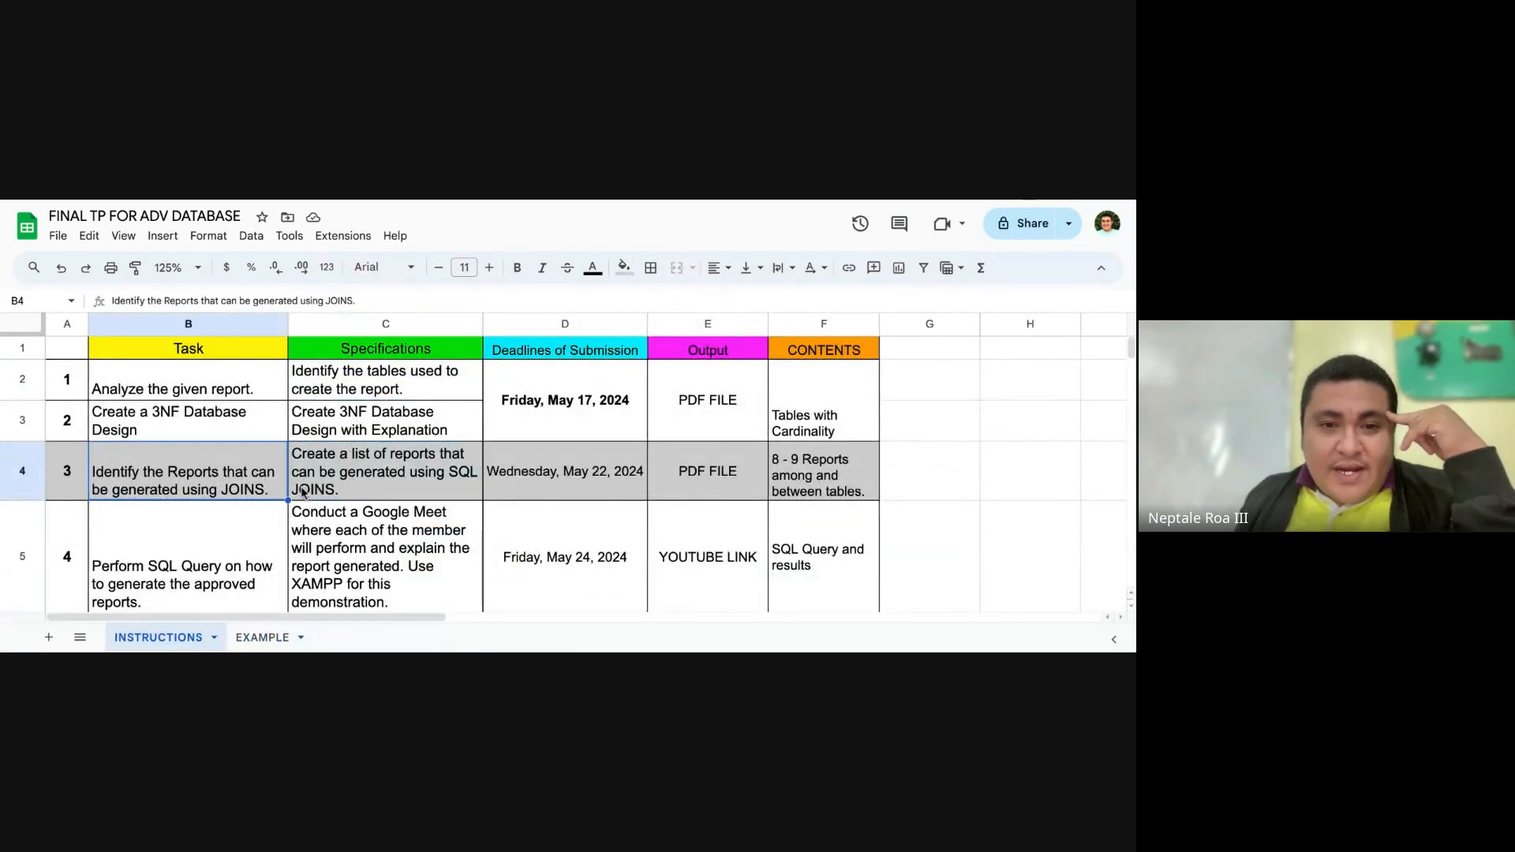
click(363, 427)
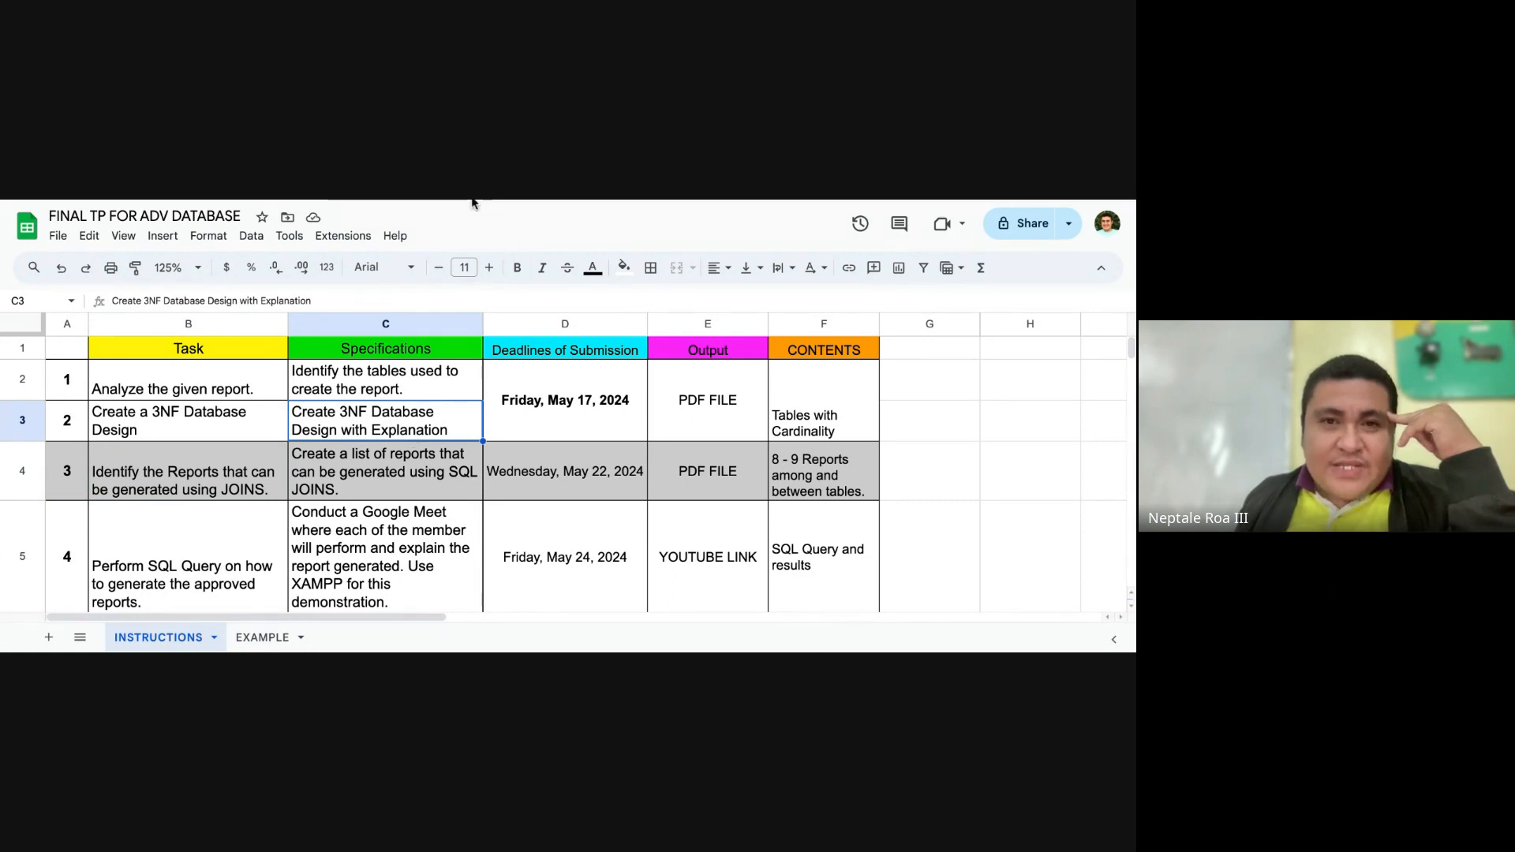
Step: Go back to the EXAMPLE sheet and examine the list of tables with their attributes in rows 10 to 12
click(263, 638)
scroll(487, 487, down, 1)
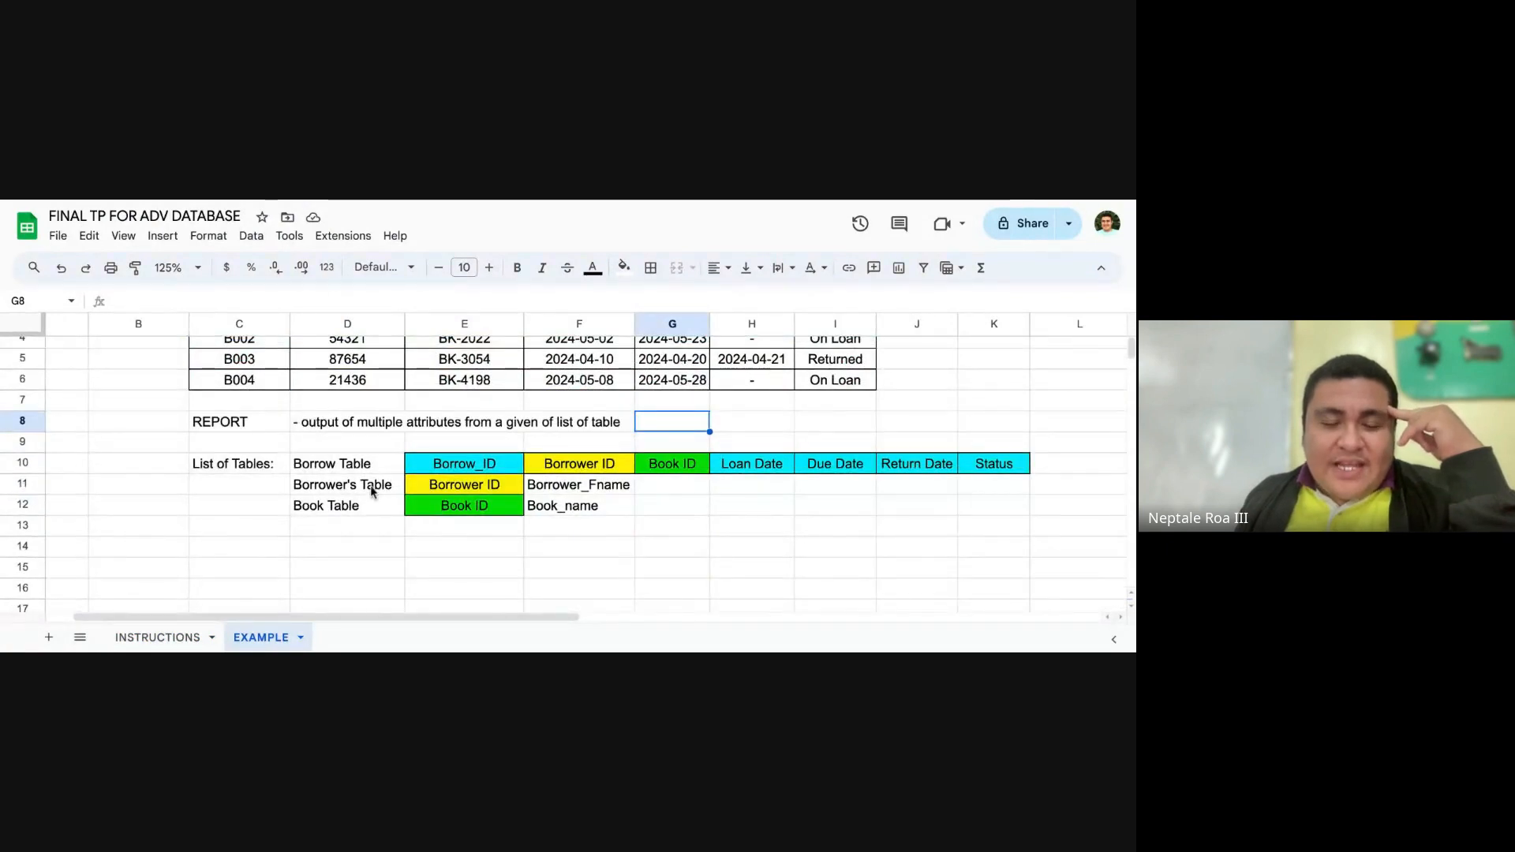
scroll(379, 474, down, 1)
scroll(452, 442, down, 1)
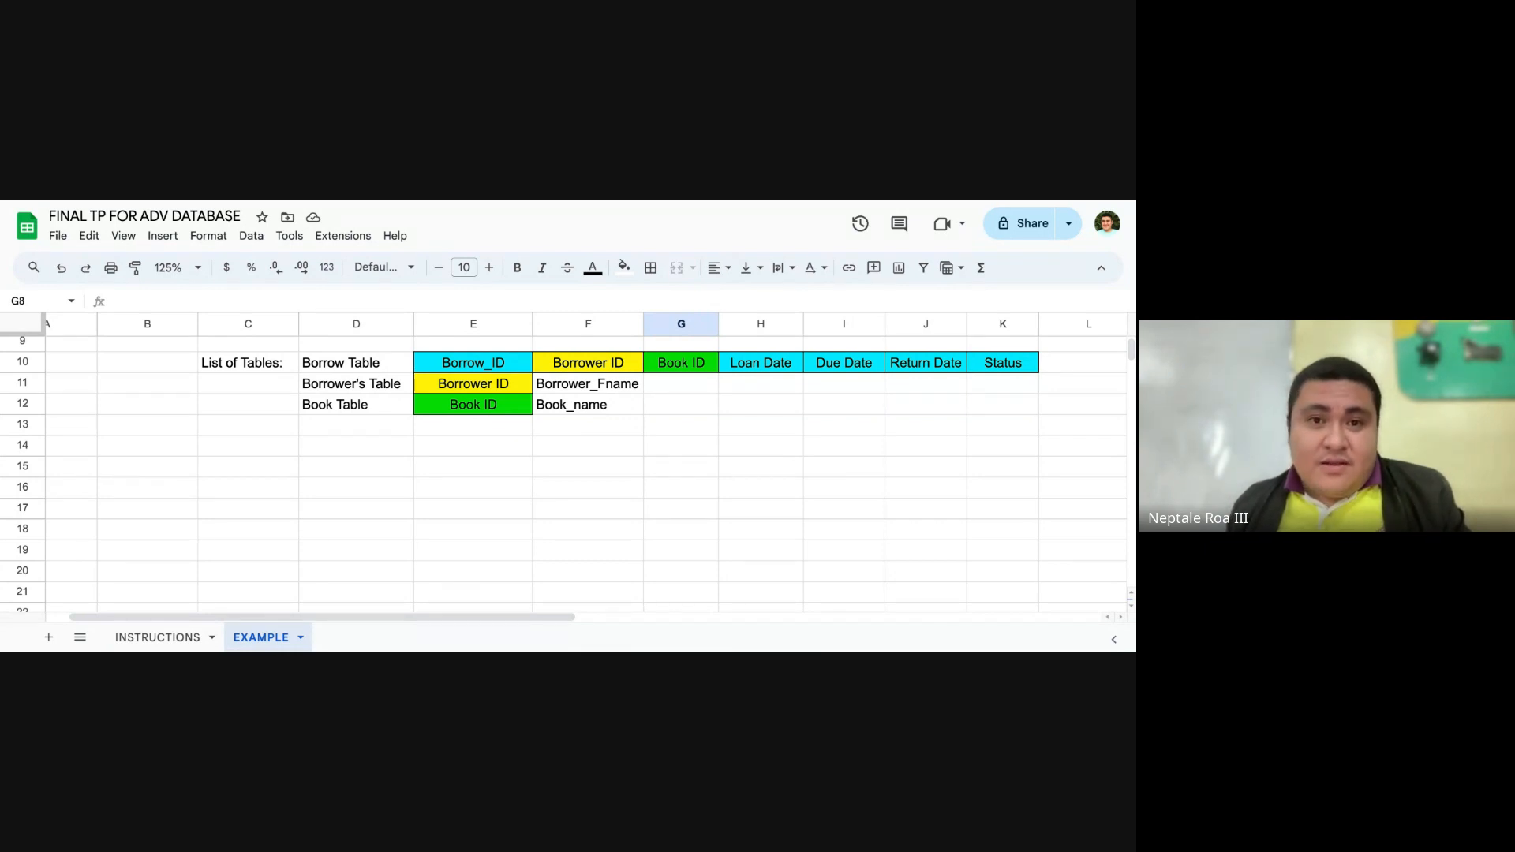
Step: Switch to the logical data model web page, examine its components and example diagram, and view the Logical database design image
key(ctrl+Tab)
scroll(942, 346, down, 1)
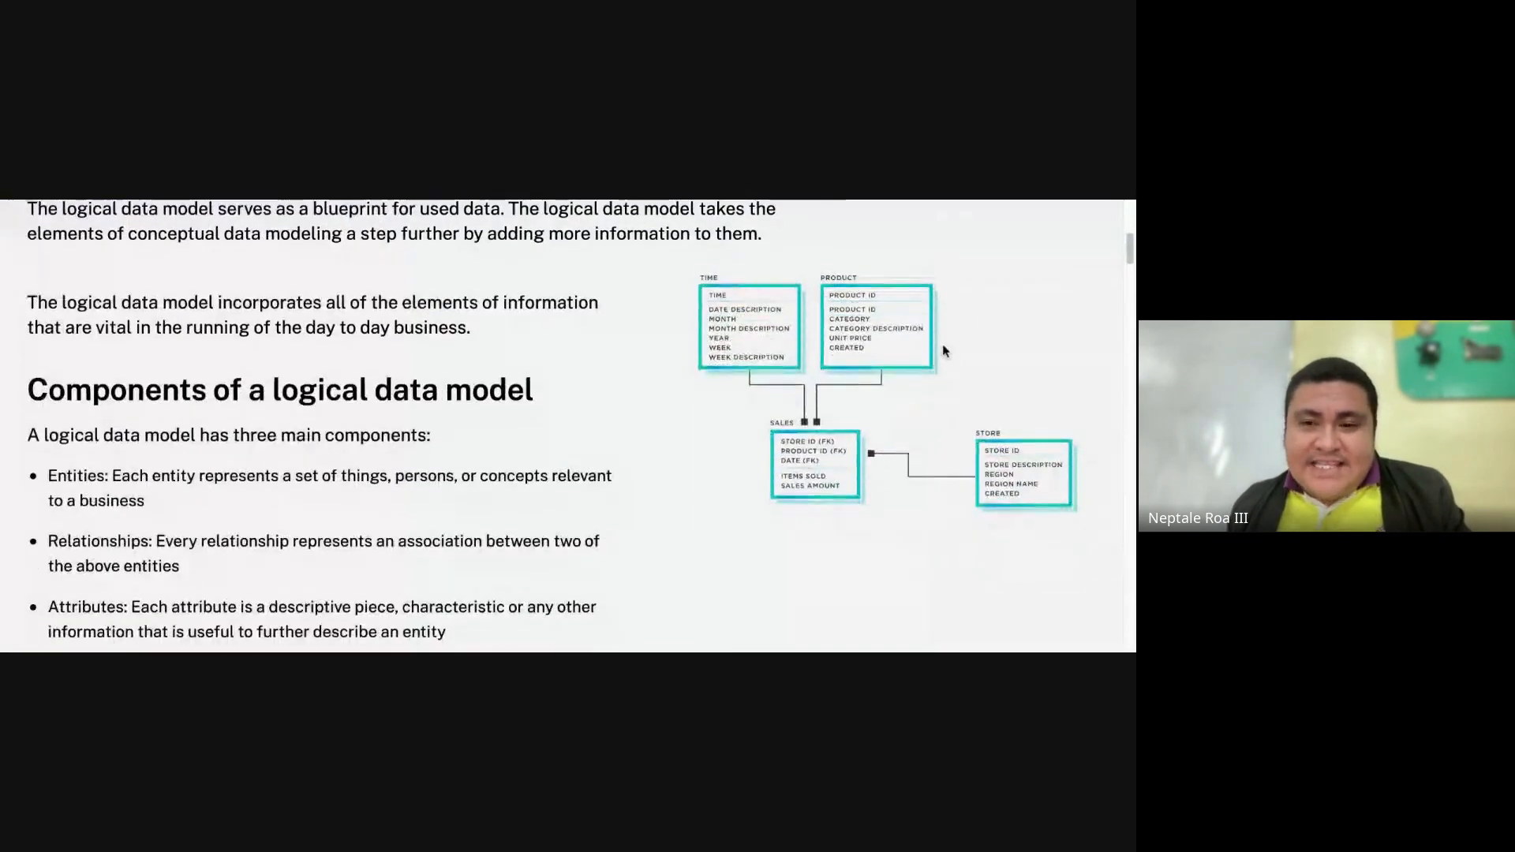
scroll(1028, 378, up, 1)
scroll(995, 373, down, 10)
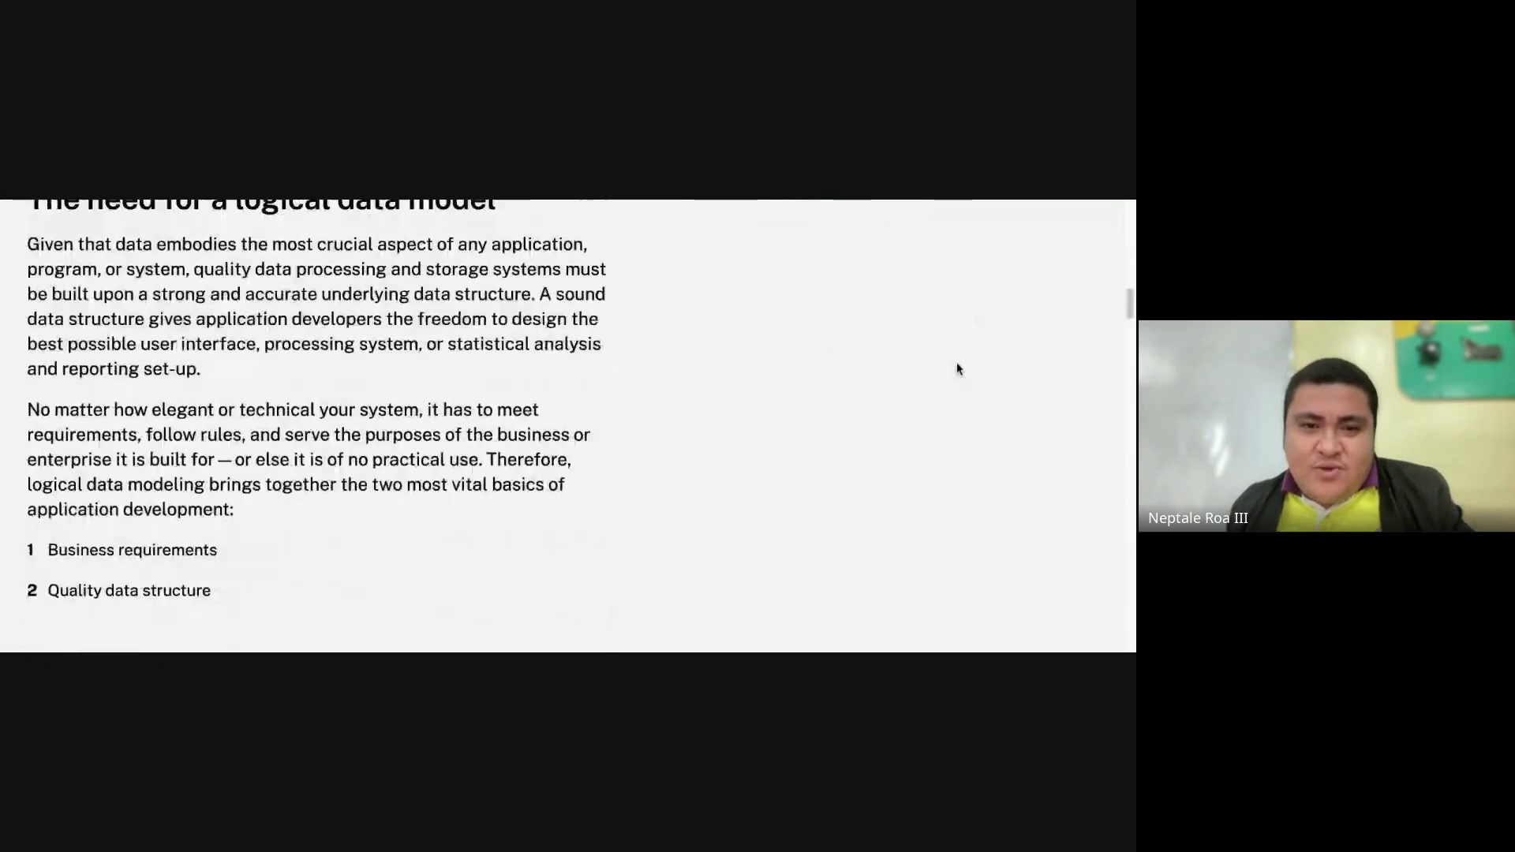
scroll(959, 369, down, 15)
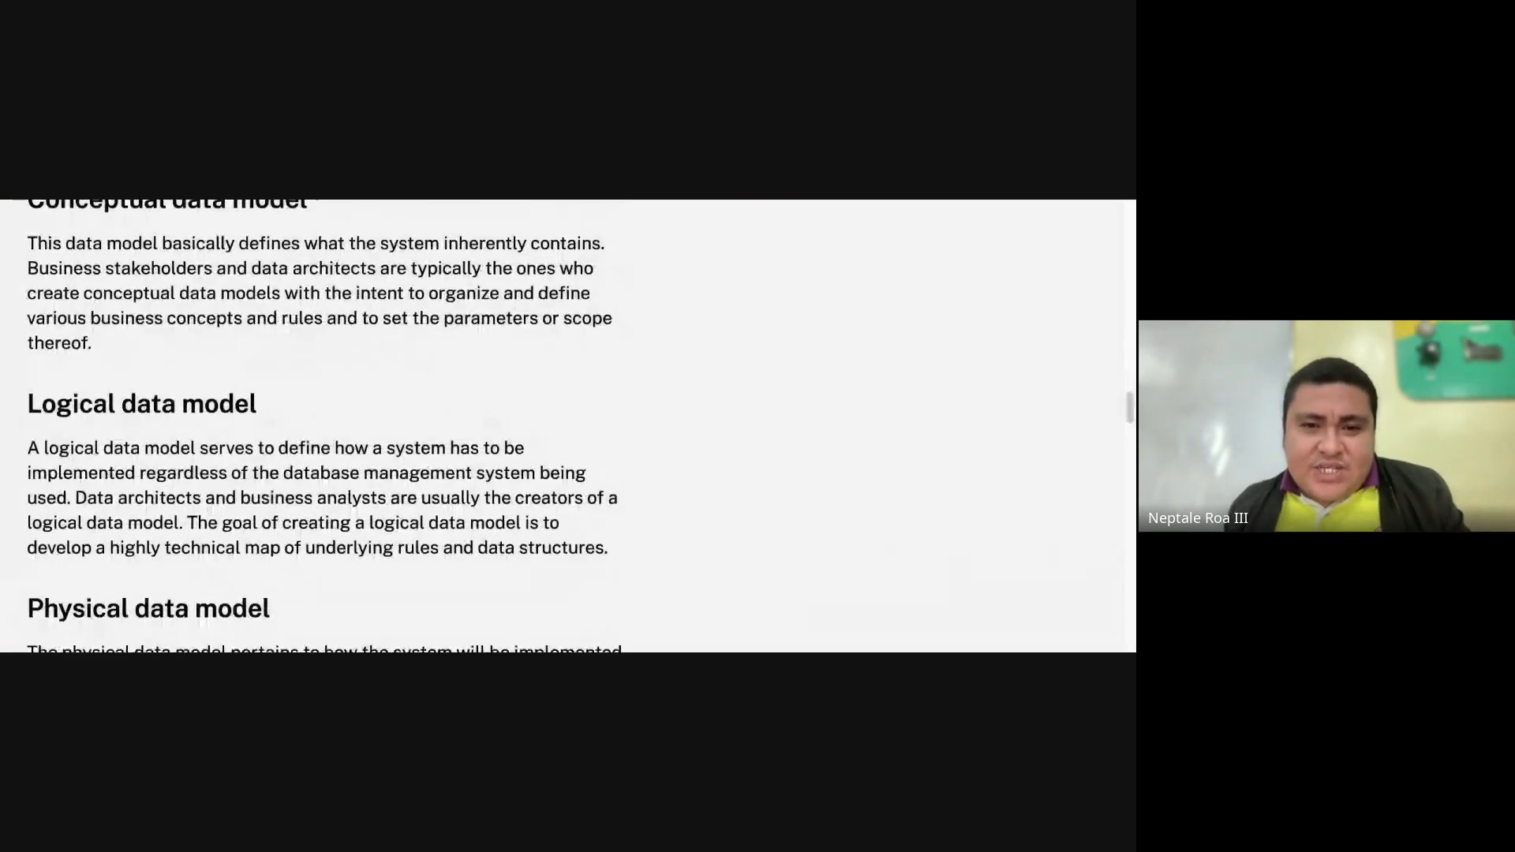
scroll(565, 426, down, 20)
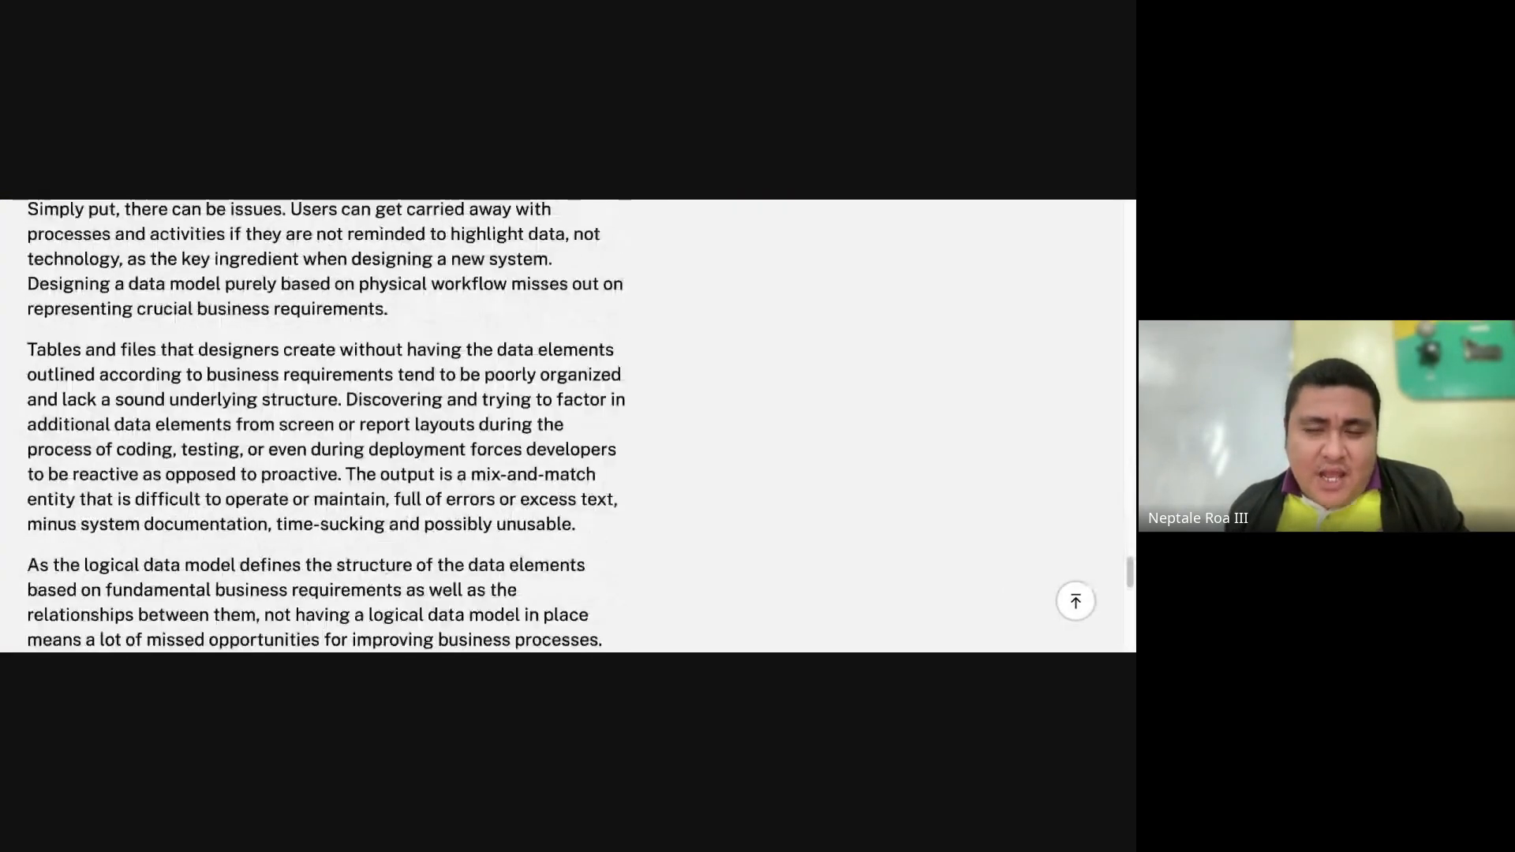
scroll(973, 382, up, 20)
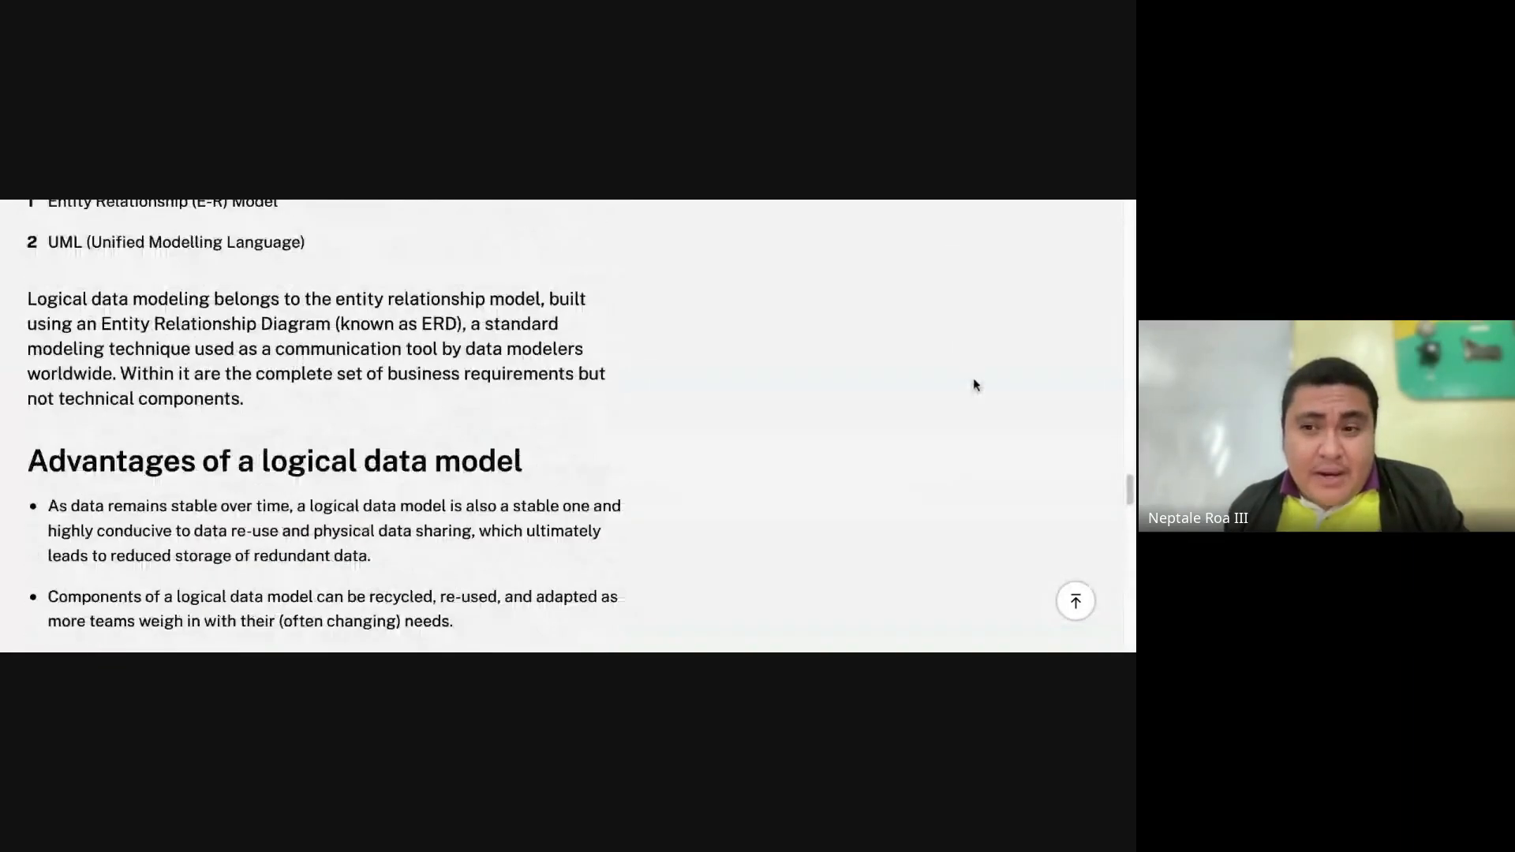
scroll(972, 380, up, 20)
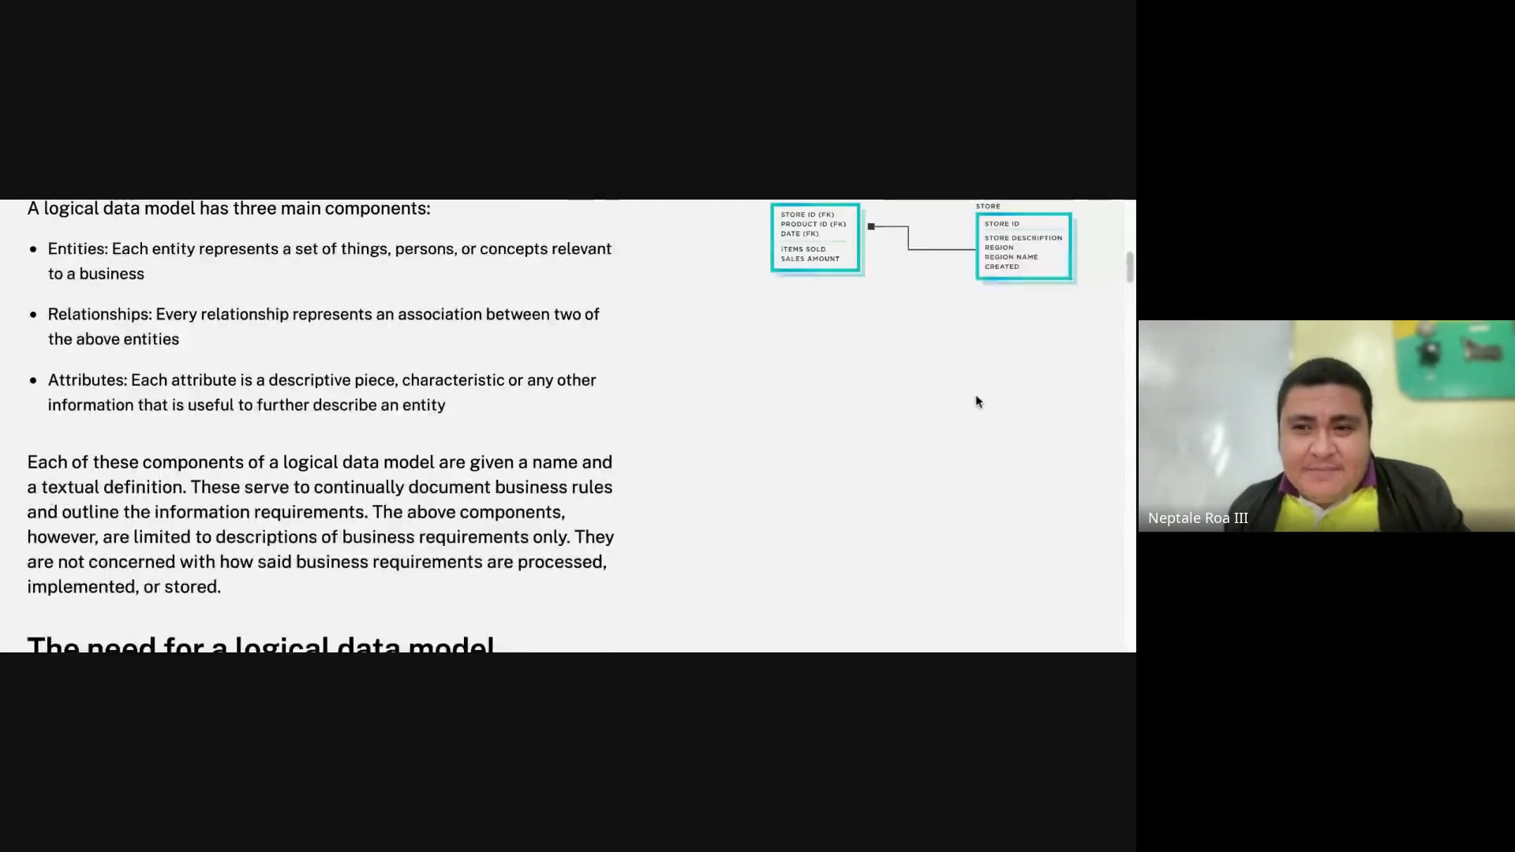
scroll(975, 401, up, 3)
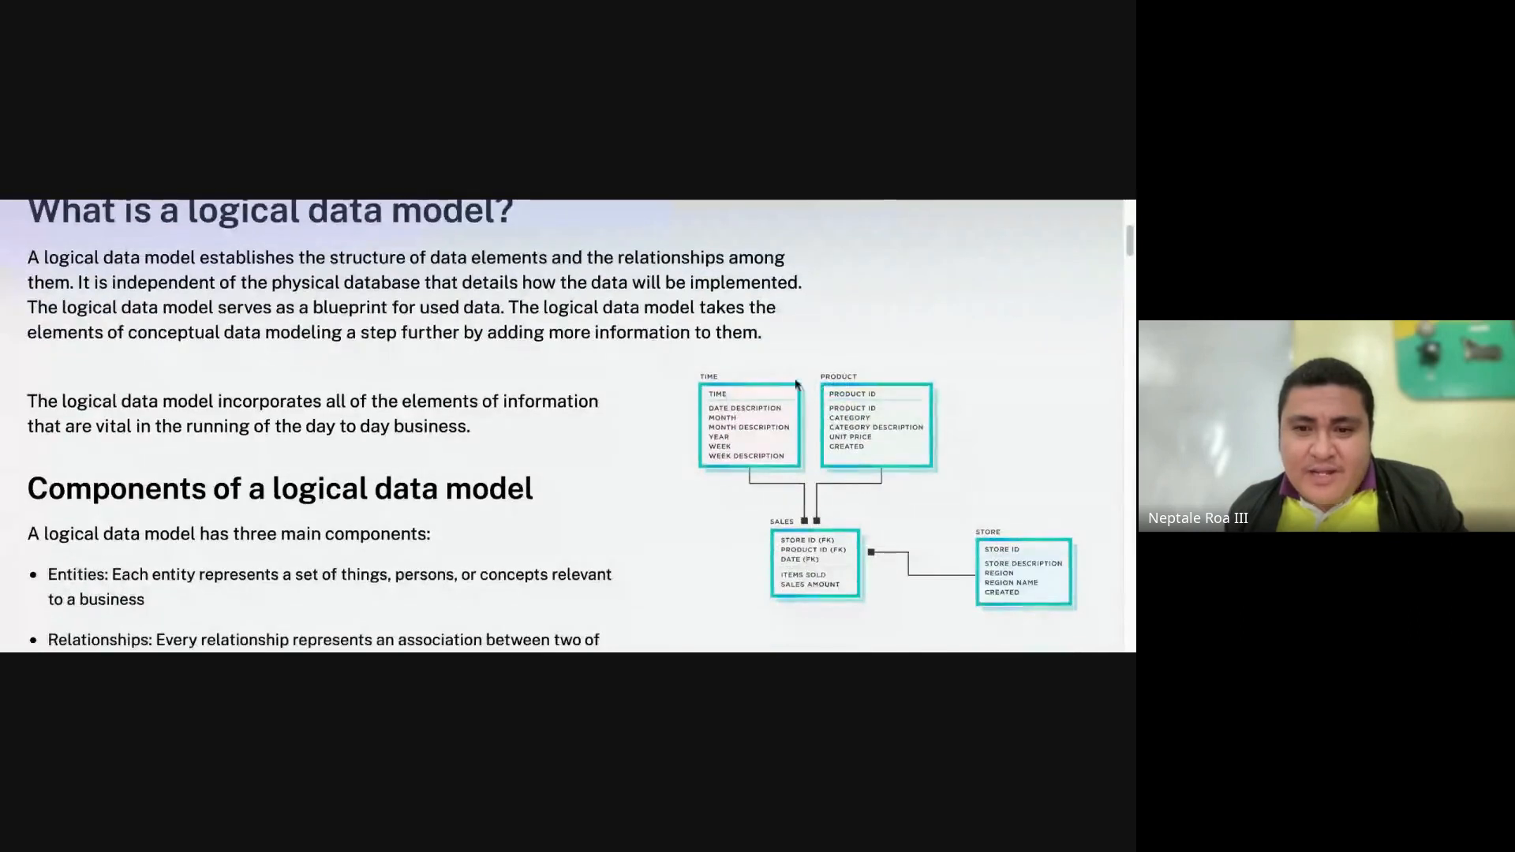
scroll(887, 459, down, 1)
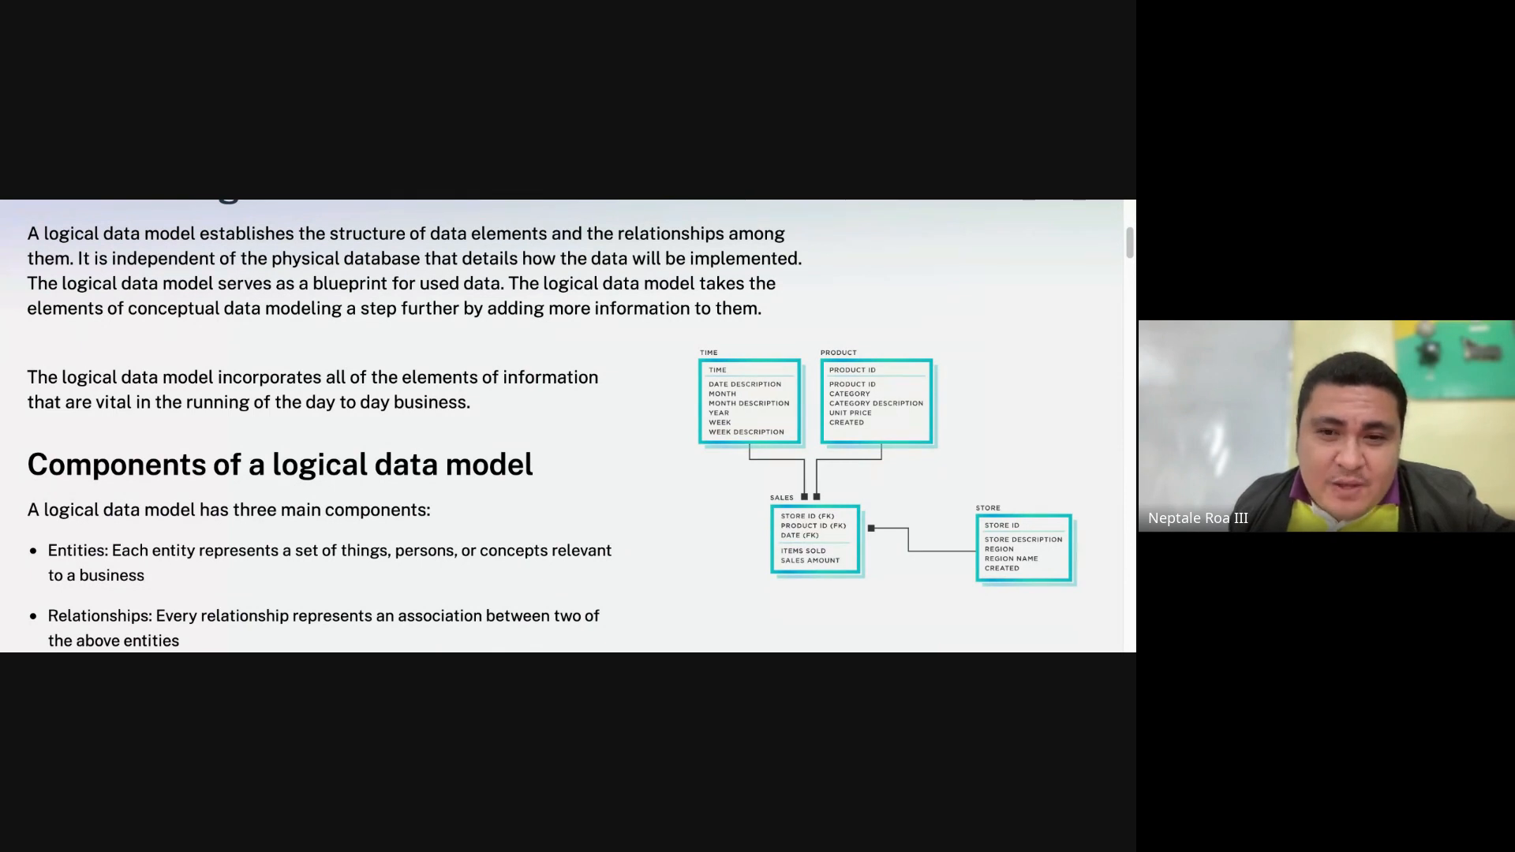
scroll(562, 426, down, 1)
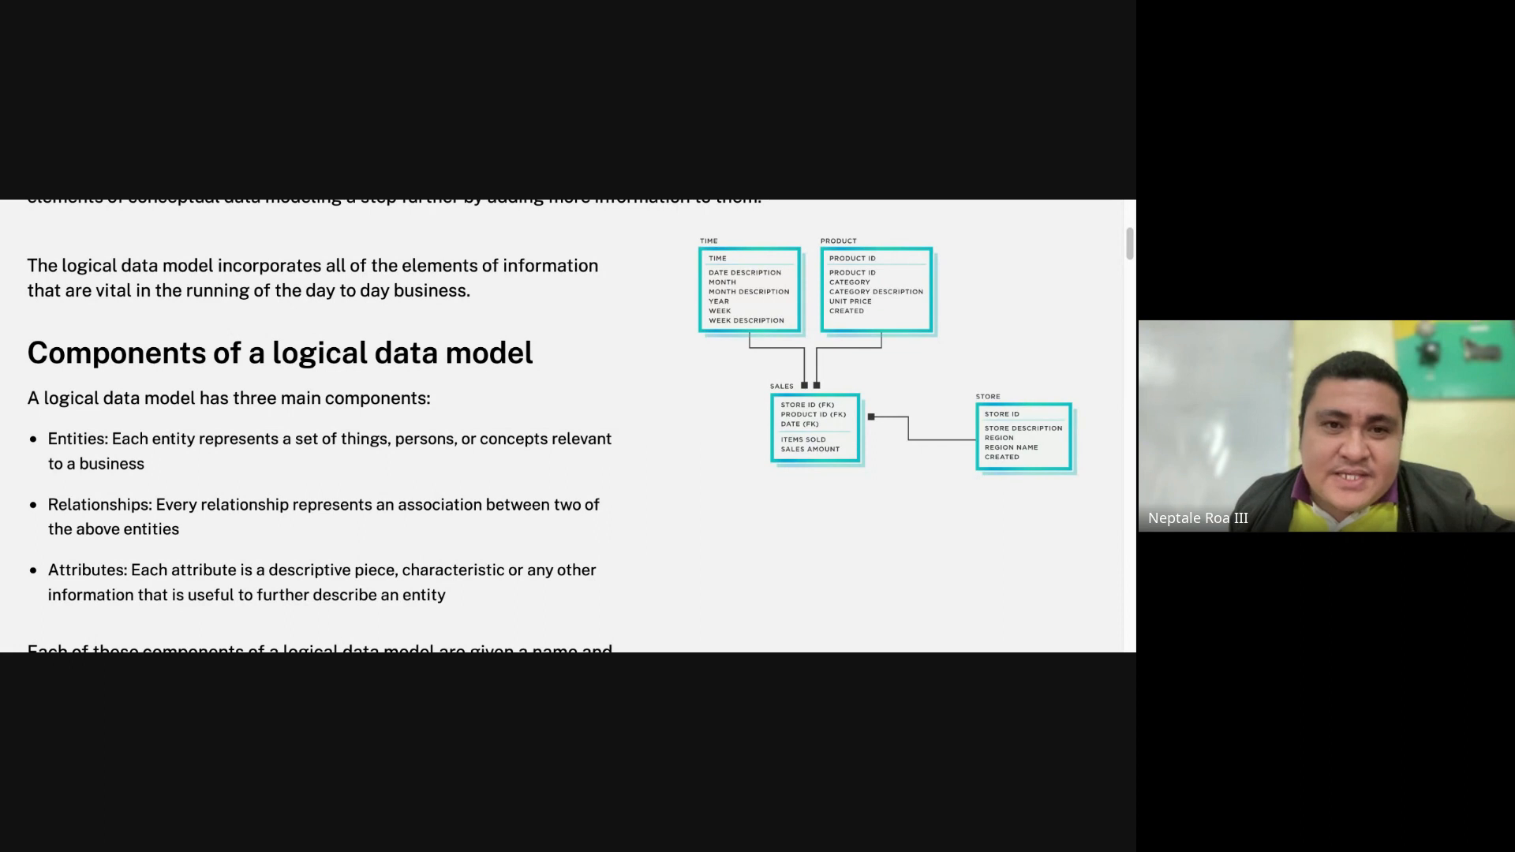
key(ctrl+Tab)
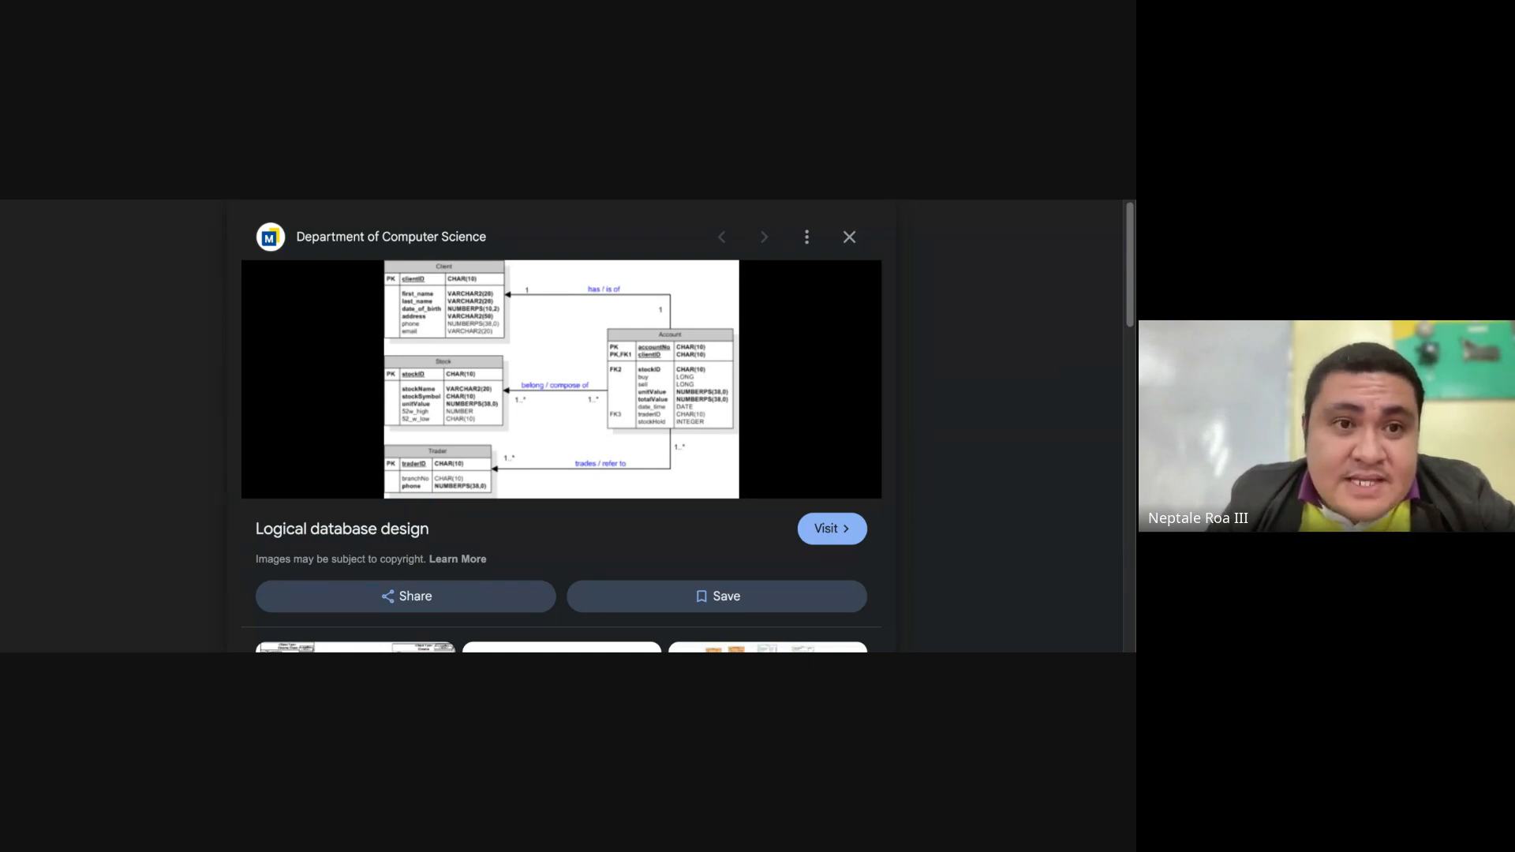
Step: Return to the spreadsheet's INSTRUCTIONS sheet and review the specifications and required contents of tasks 2 and 3
key(alt+Tab)
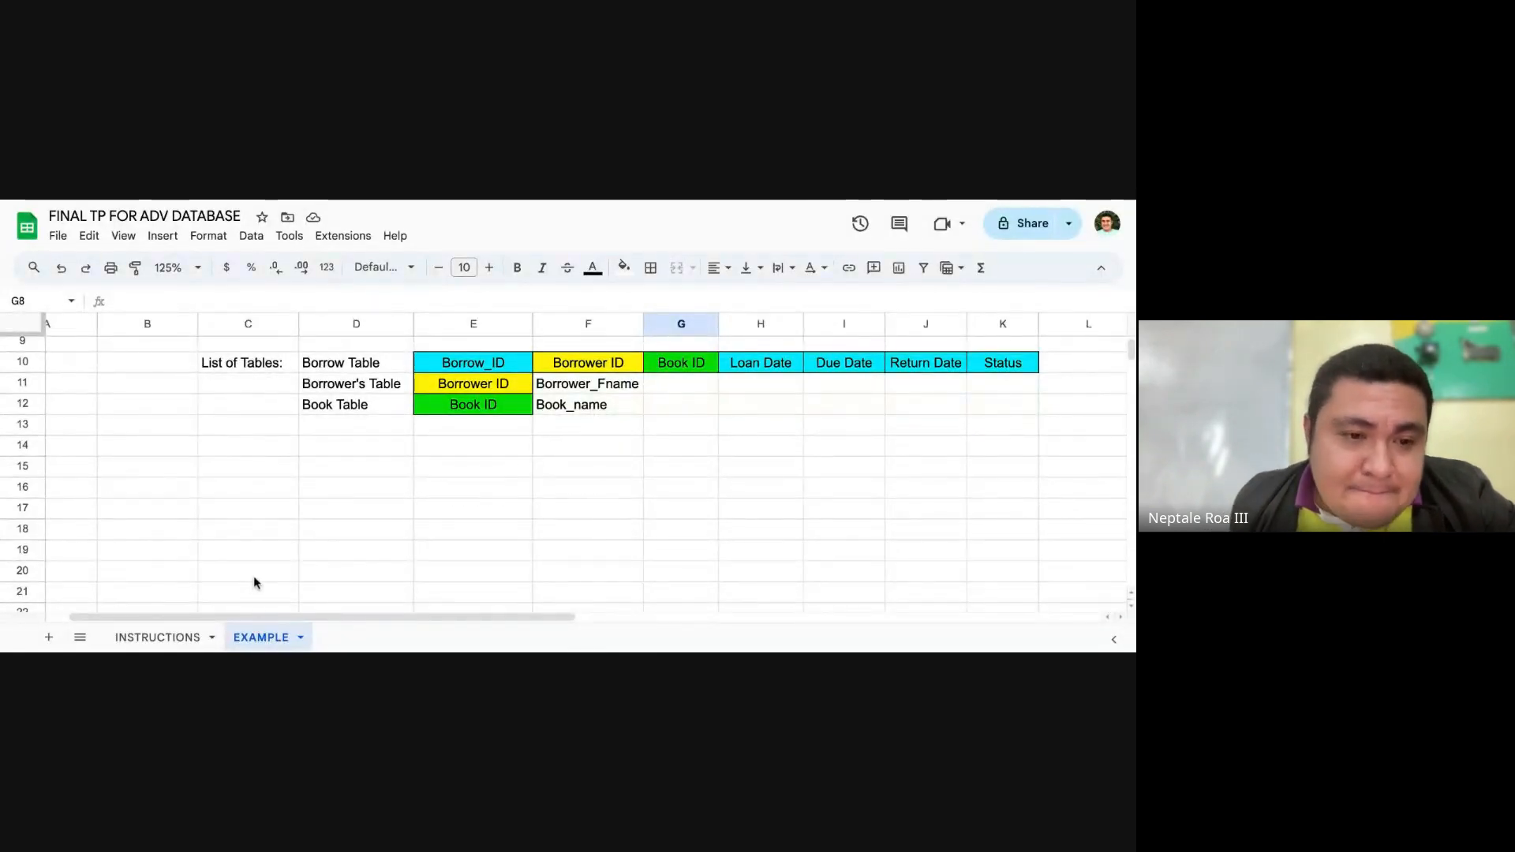
click(158, 638)
click(394, 487)
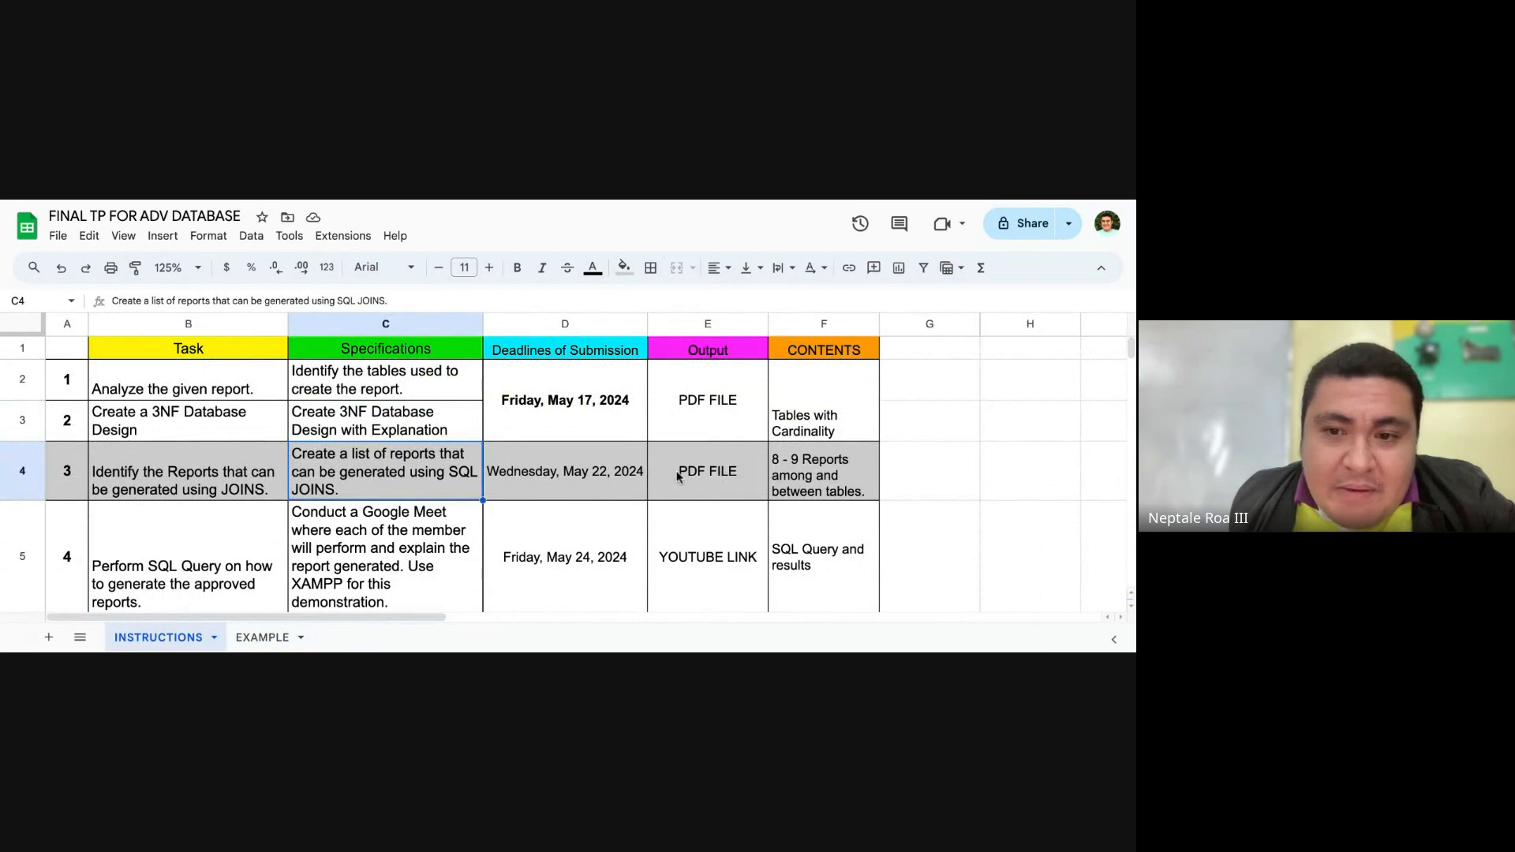
click(800, 474)
click(398, 414)
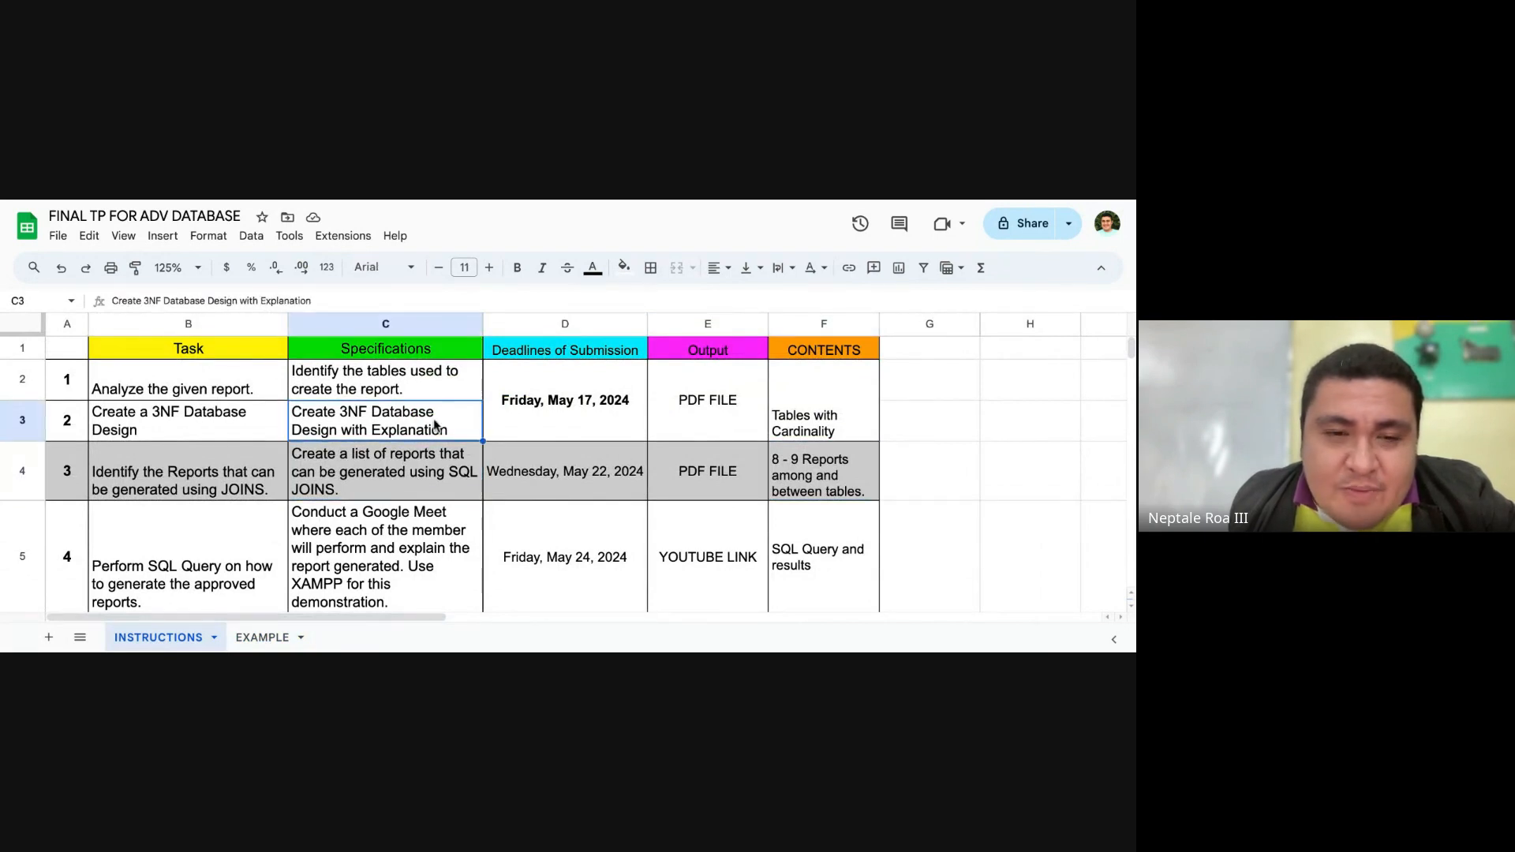
click(853, 425)
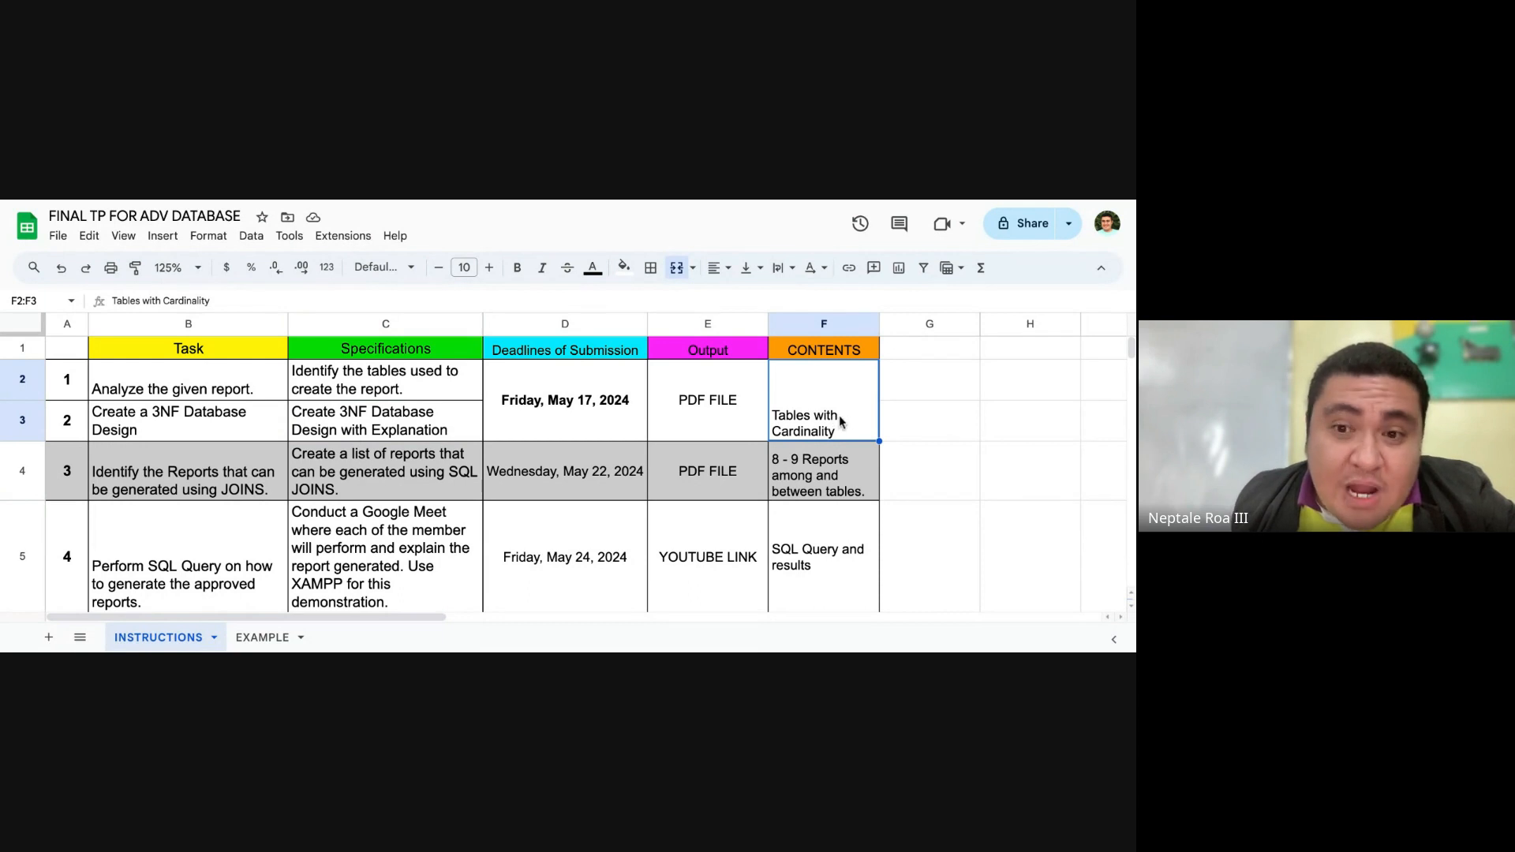
click(195, 474)
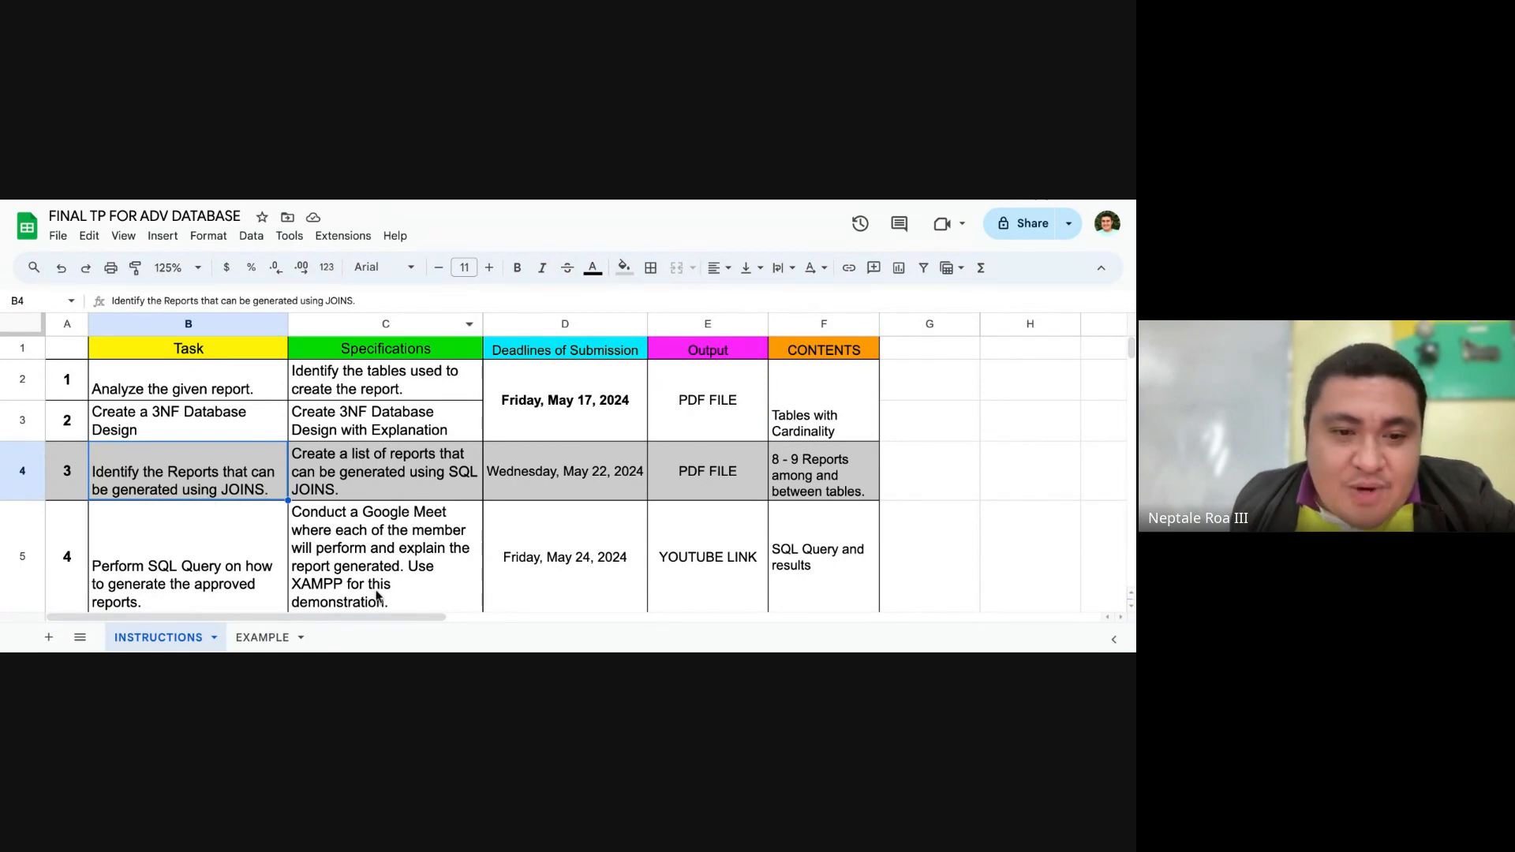
Step: Go to the EXAMPLE sheet and compare the borrowing report with the list of tables beneath it
click(263, 637)
scroll(565, 407, up, 3)
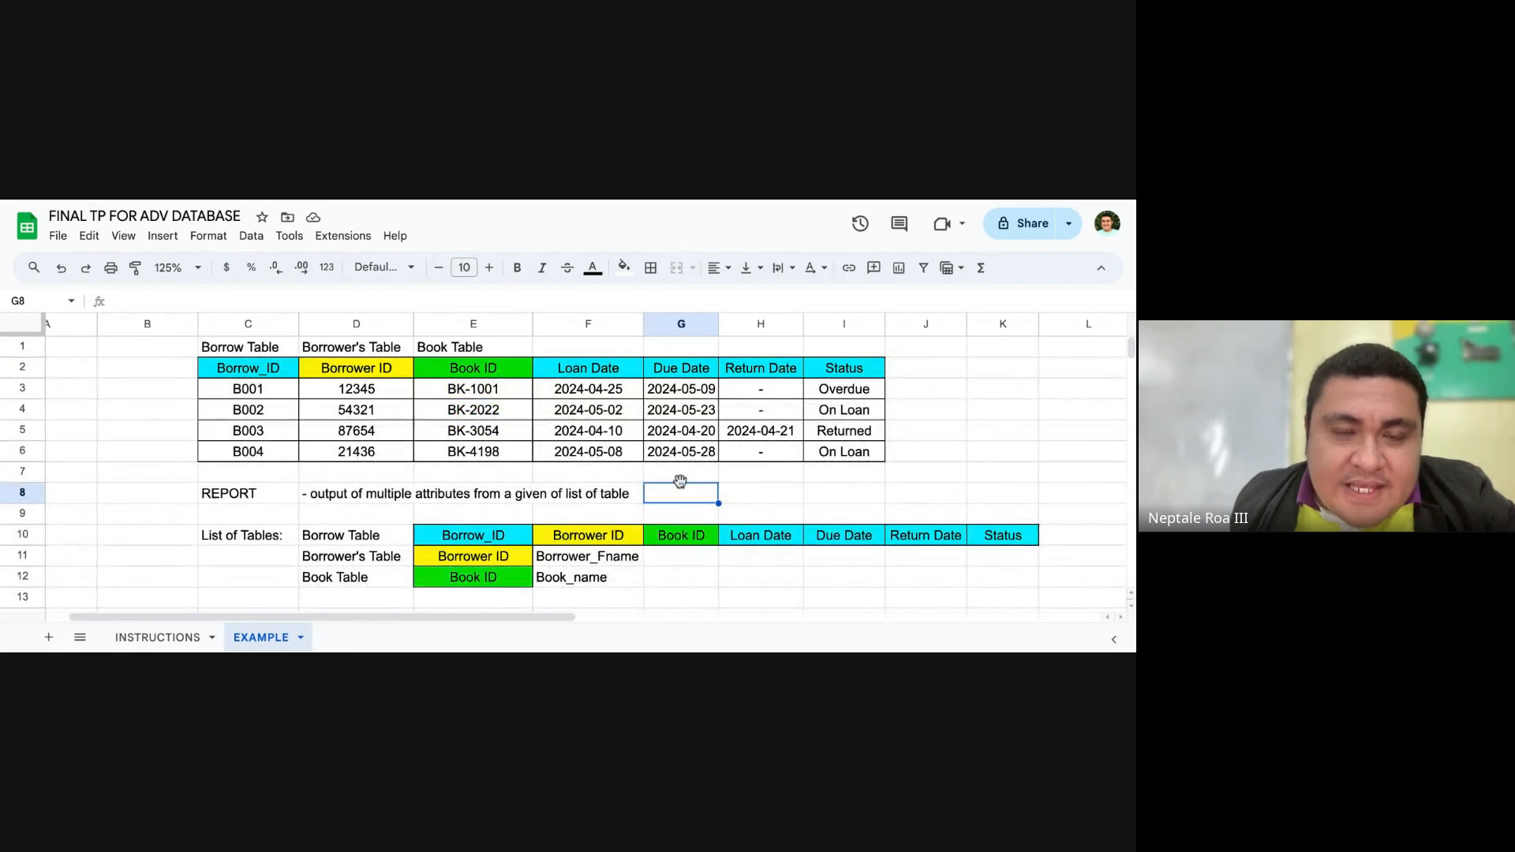
scroll(562, 471, down, 2)
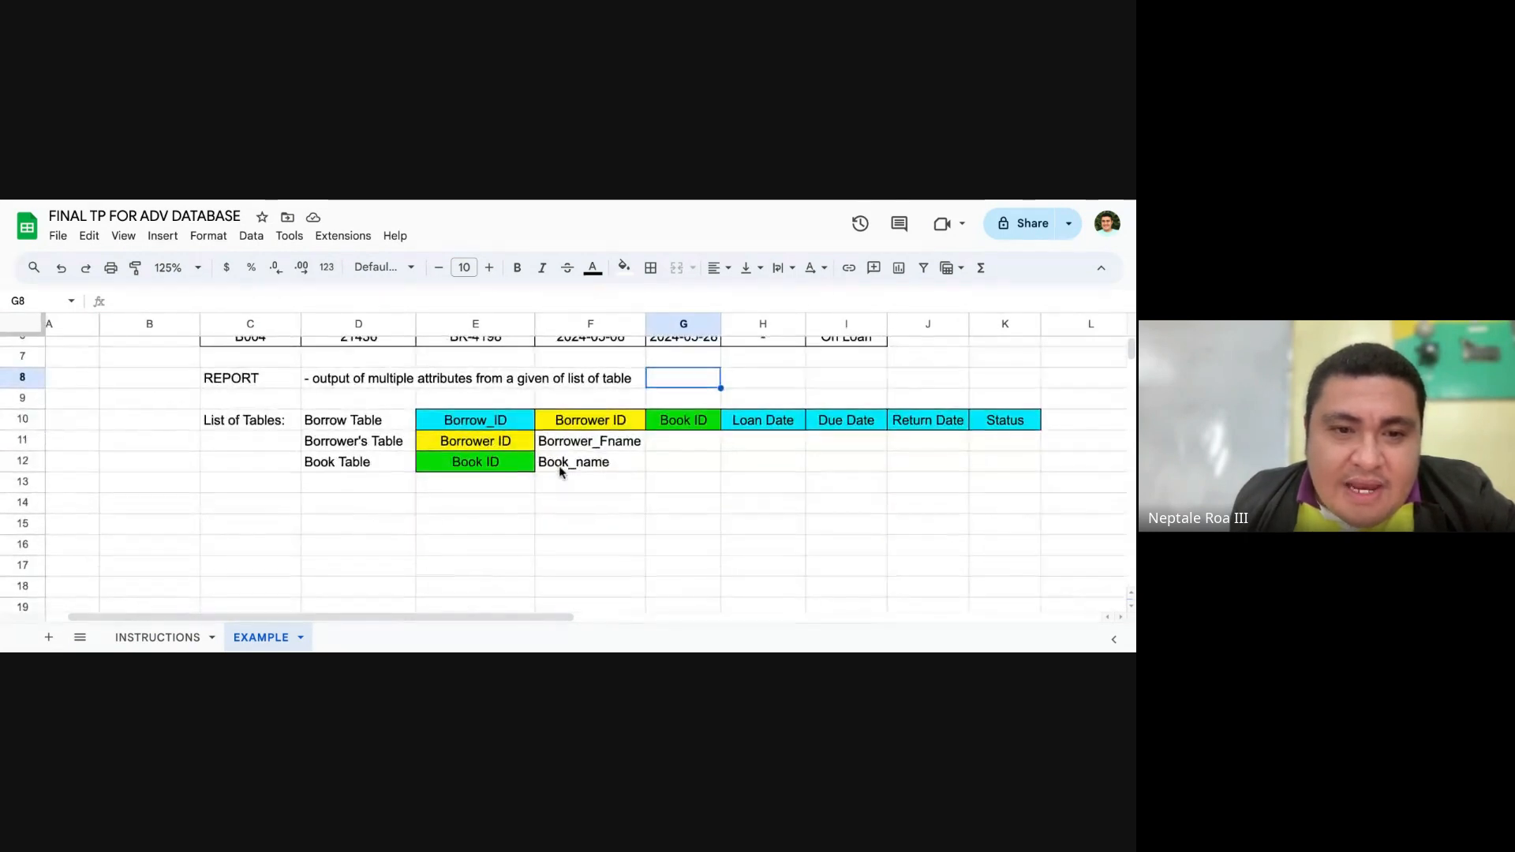
scroll(561, 472, up, 3)
click(270, 535)
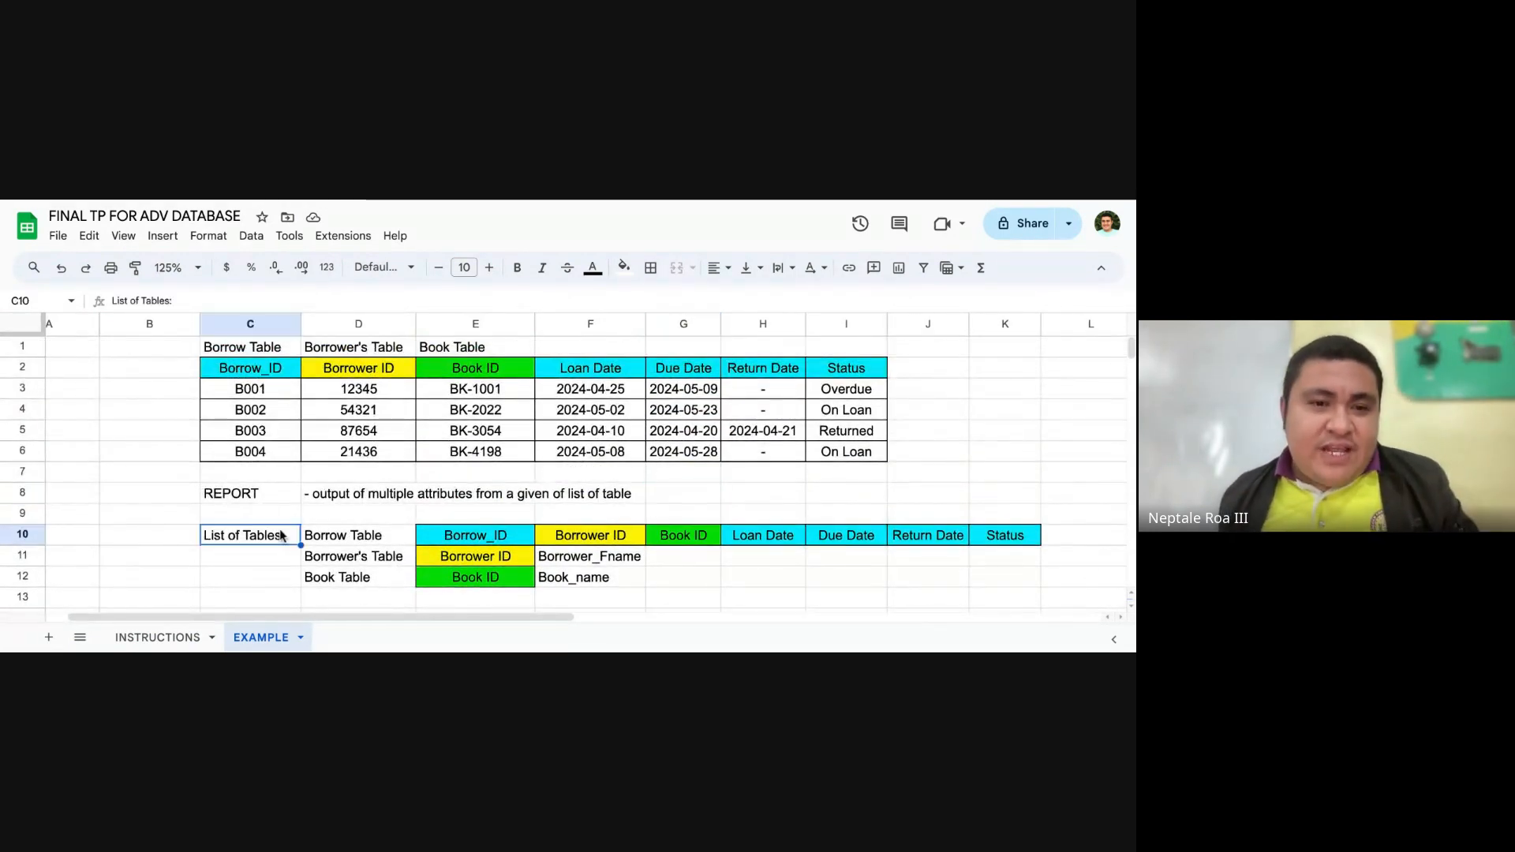
scroll(372, 490, down, 3)
scroll(393, 488, up, 1)
Step: Examine the REPORT definition in row 8 against the sample borrowing report in rows 2 to 6
click(339, 407)
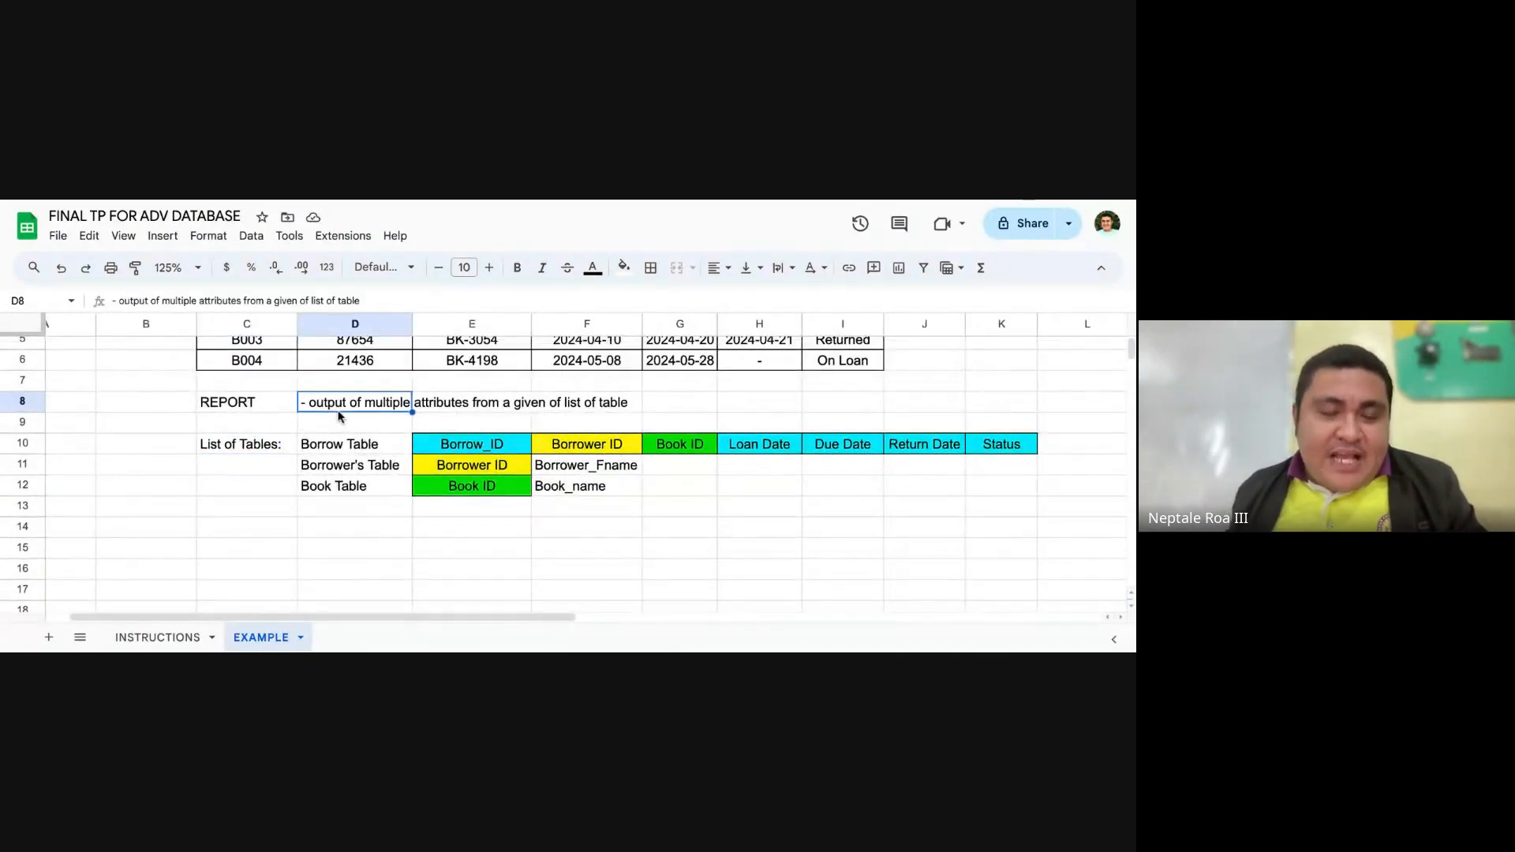
click(278, 408)
click(341, 404)
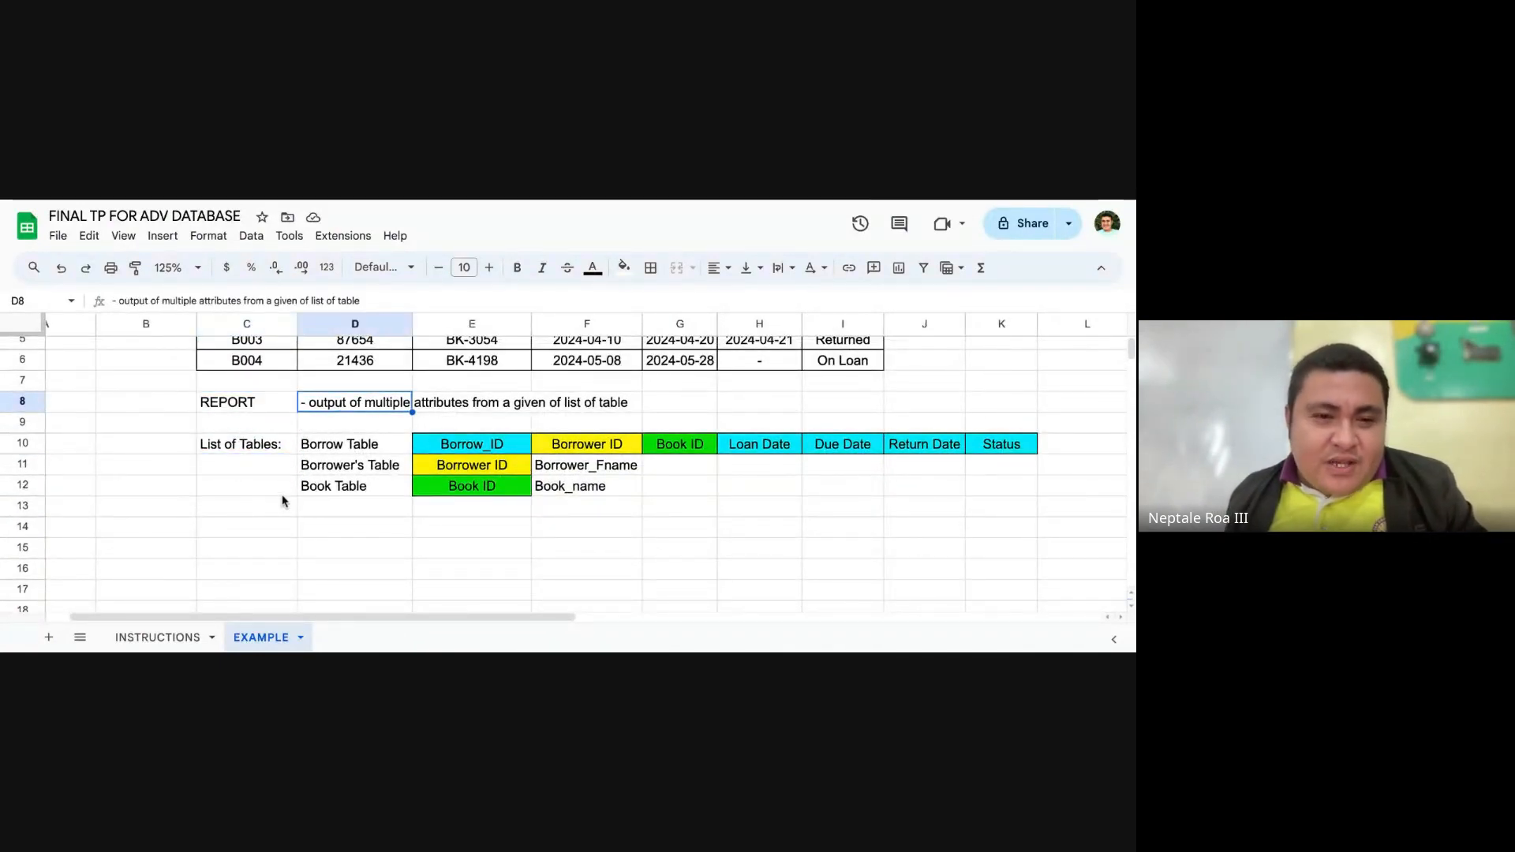
click(273, 527)
scroll(461, 433, up, 2)
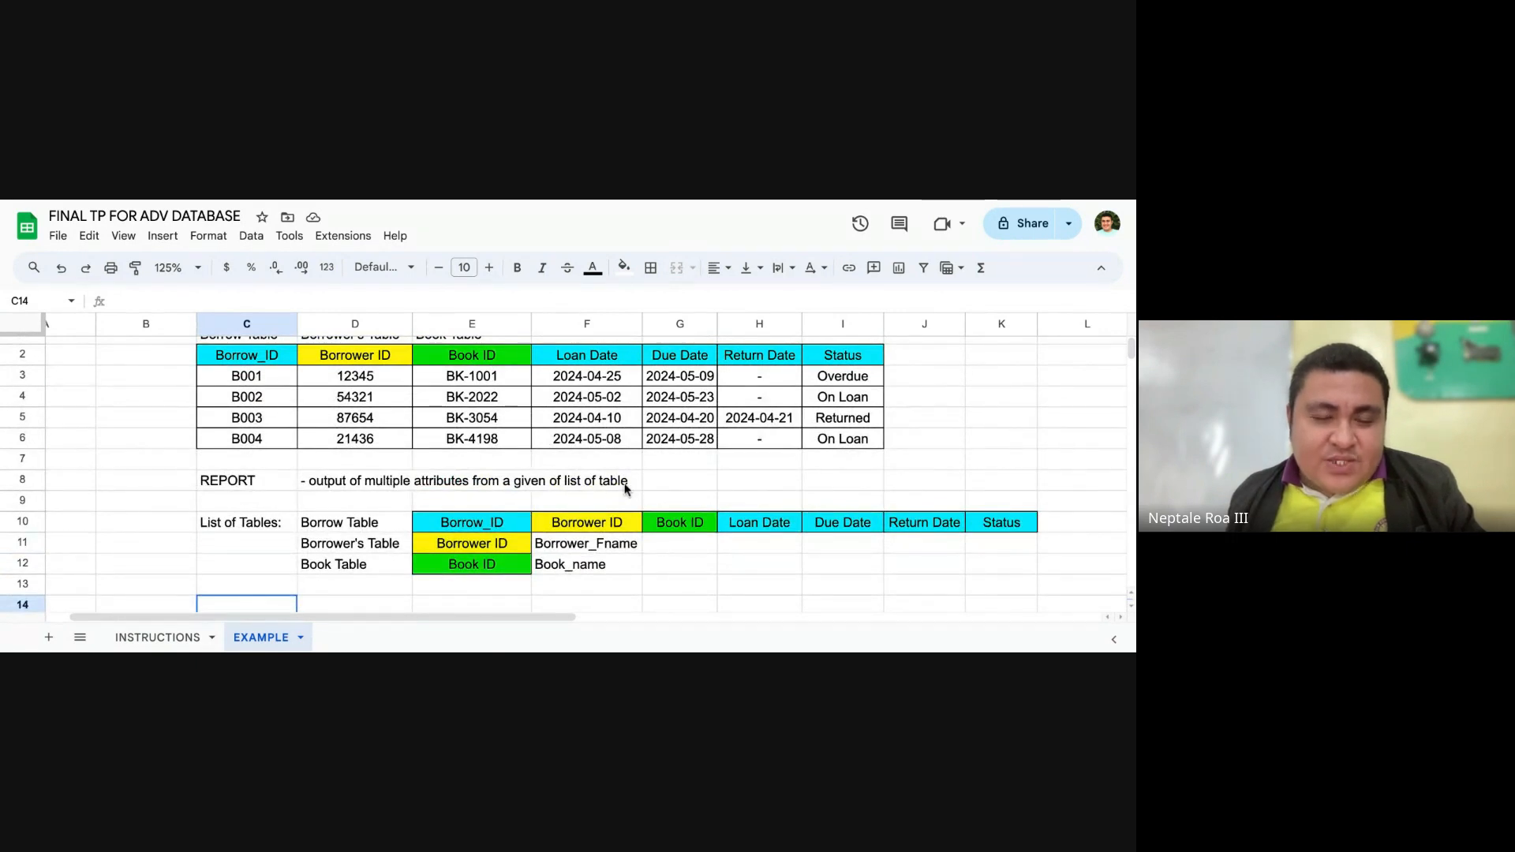
scroll(625, 489, up, 1)
scroll(622, 485, down, 2)
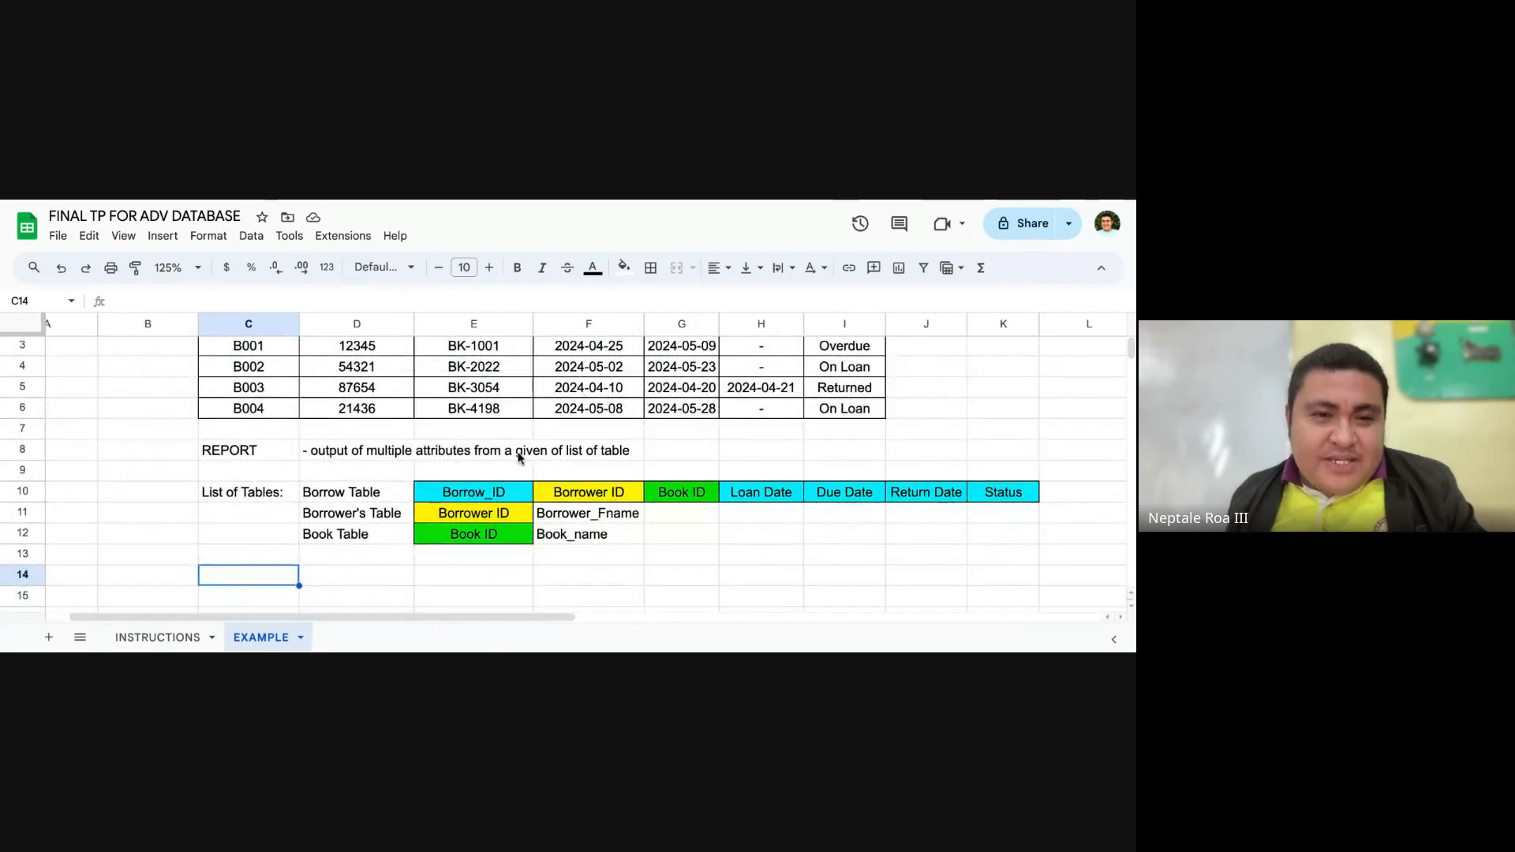
scroll(523, 457, up, 2)
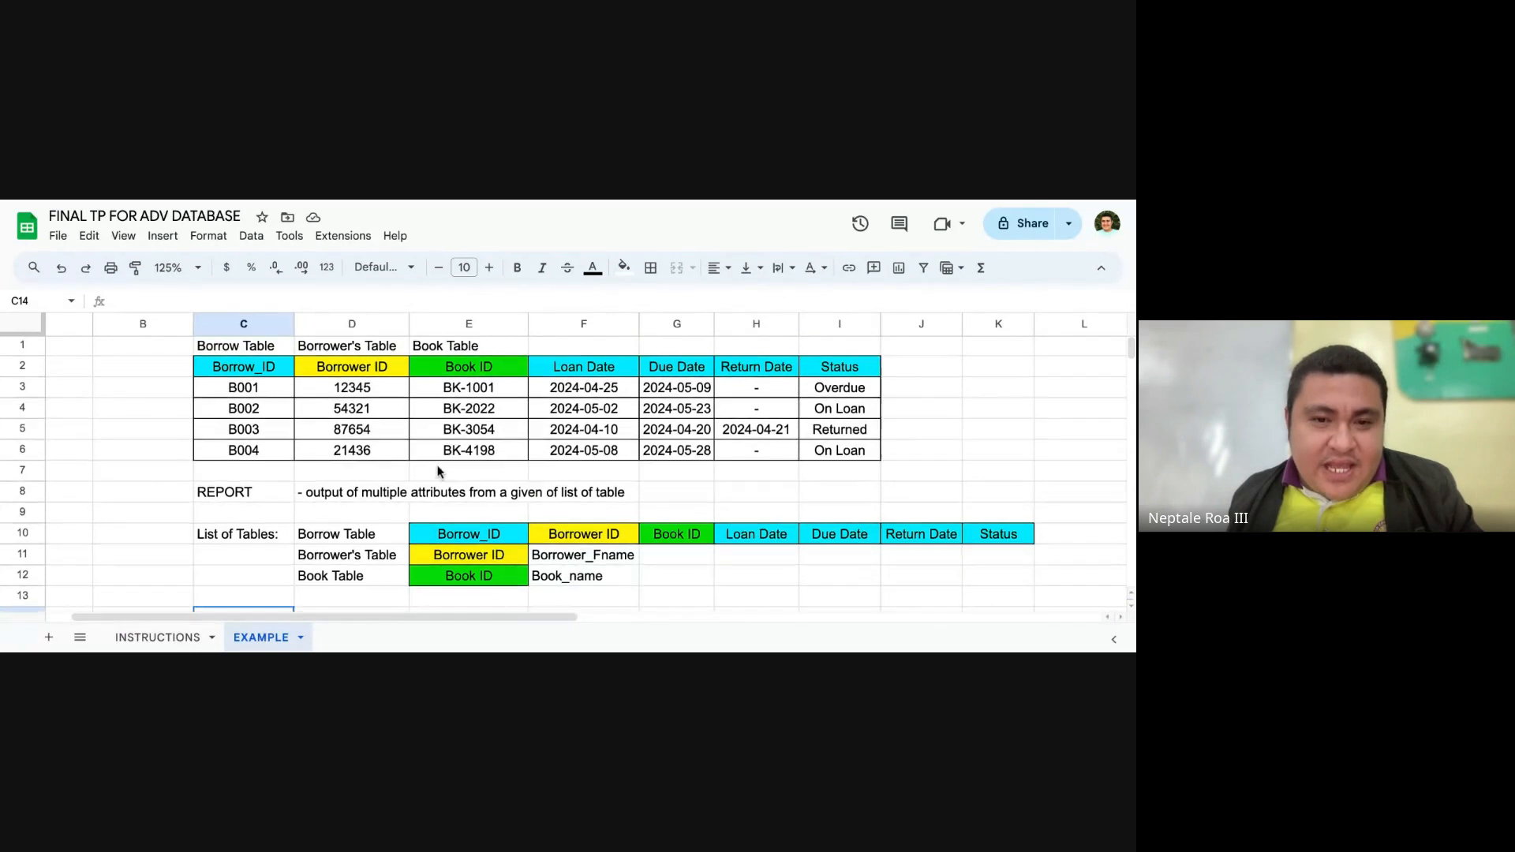
scroll(355, 442, down, 3)
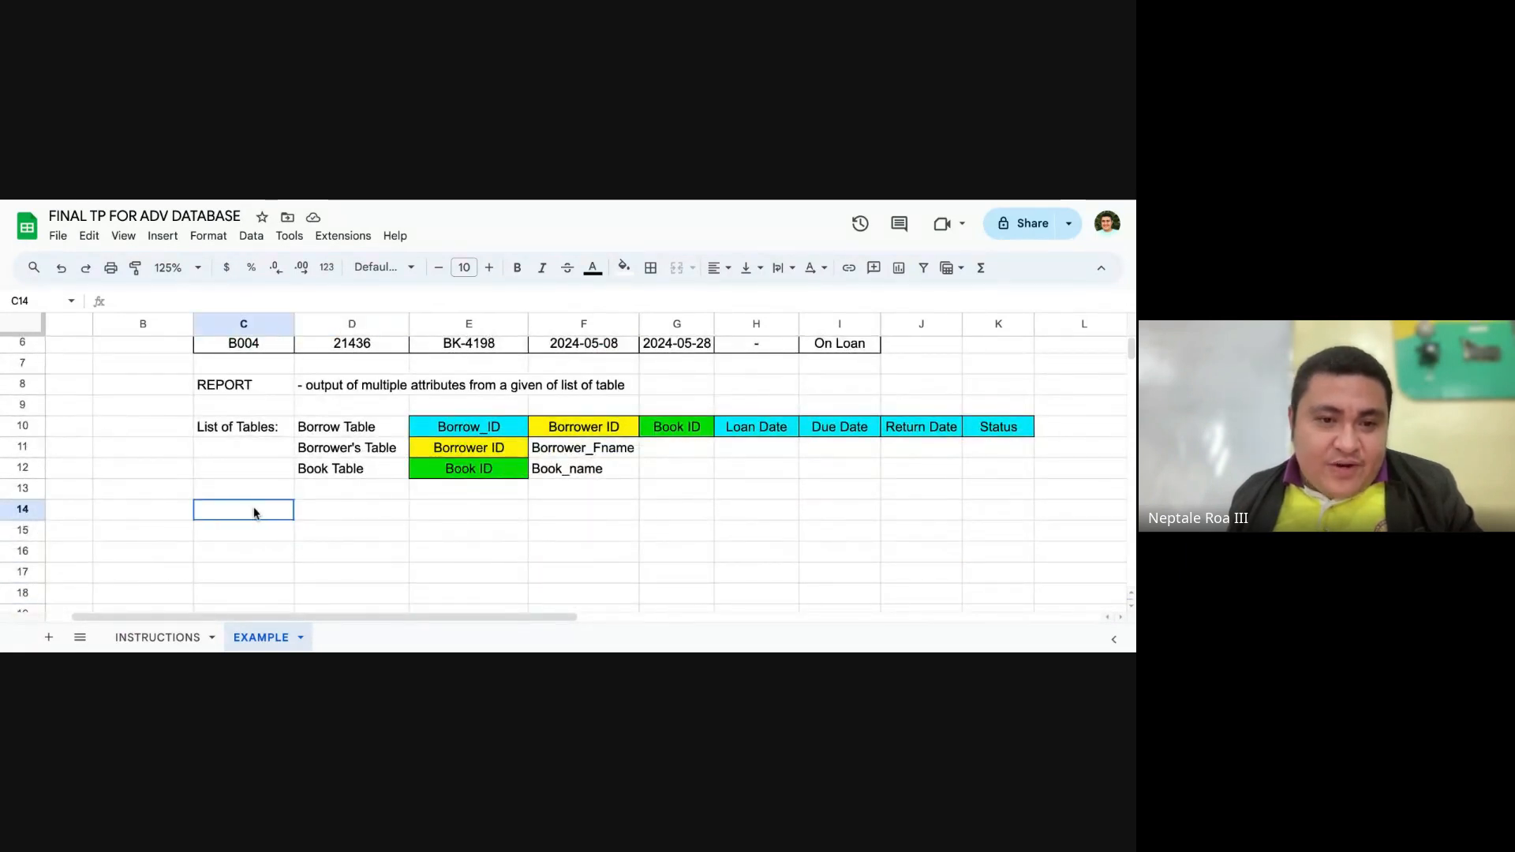
text(1. d)
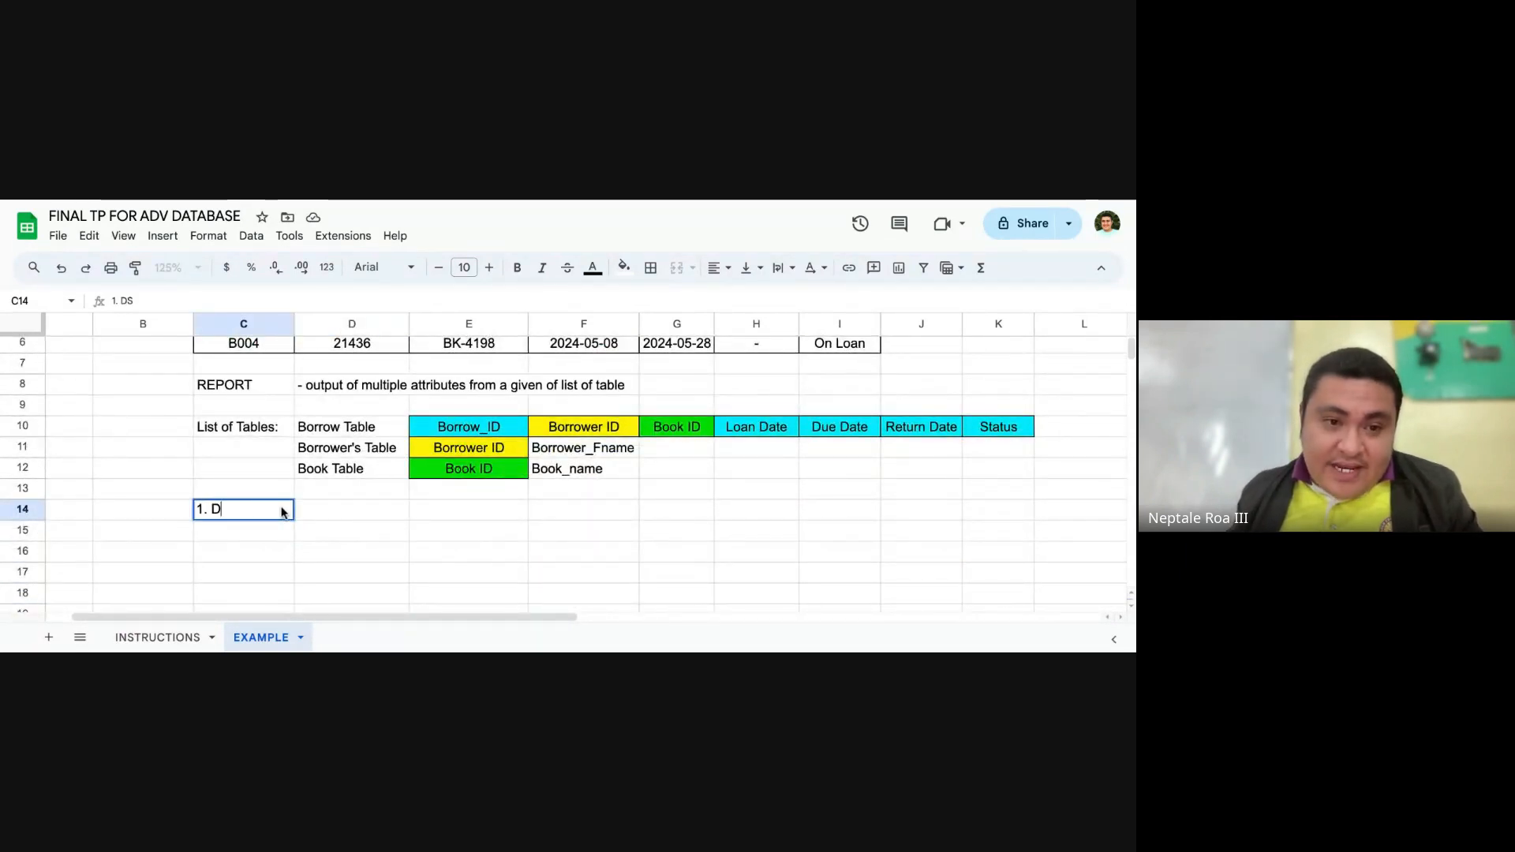
key(BackSpace)
key(BackSpace)
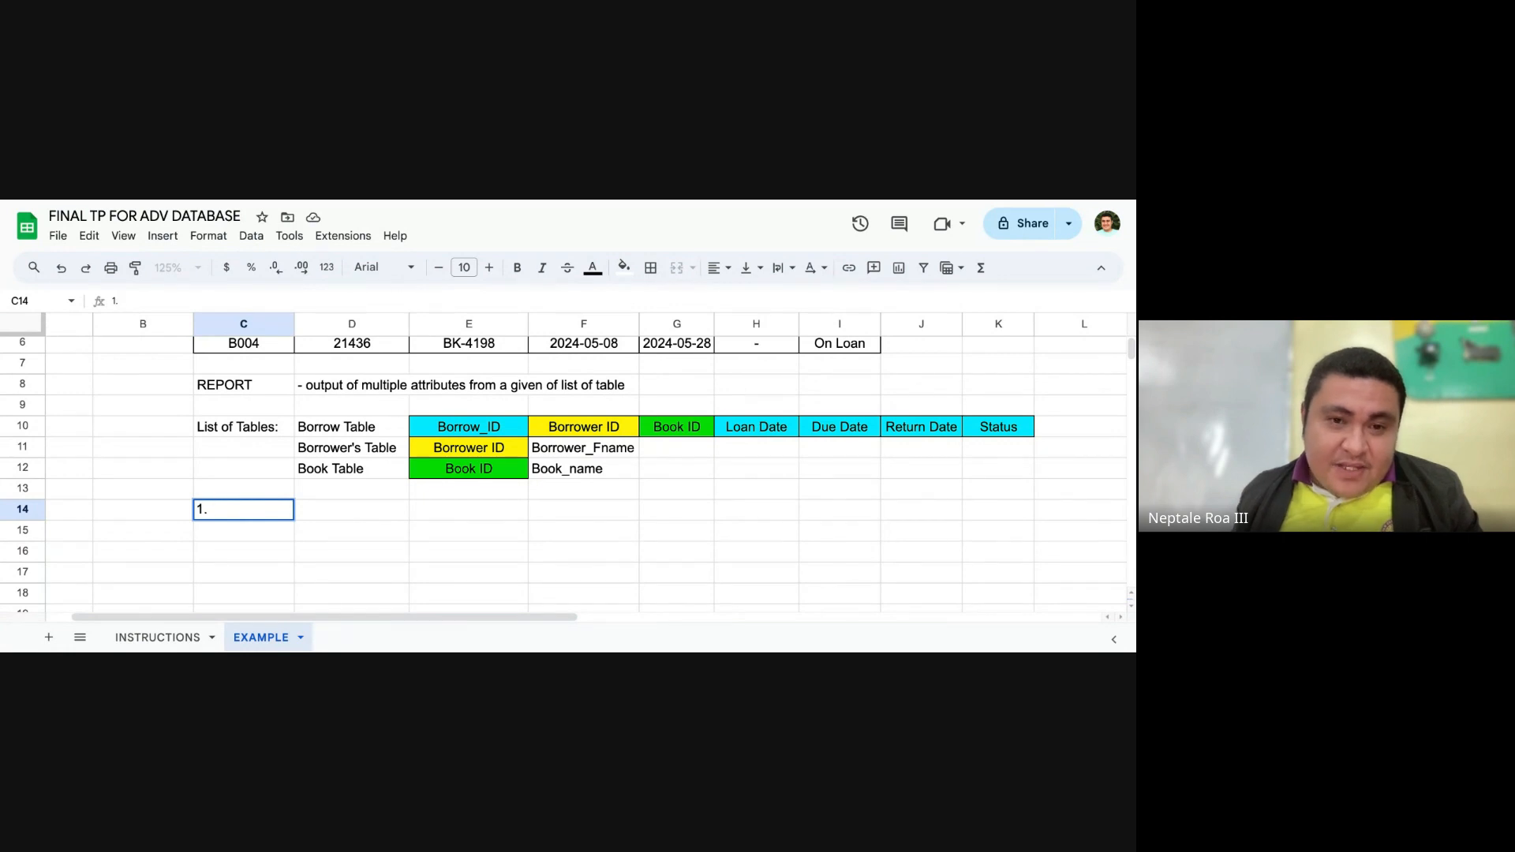
scroll(320, 449, up, 3)
key(Escape)
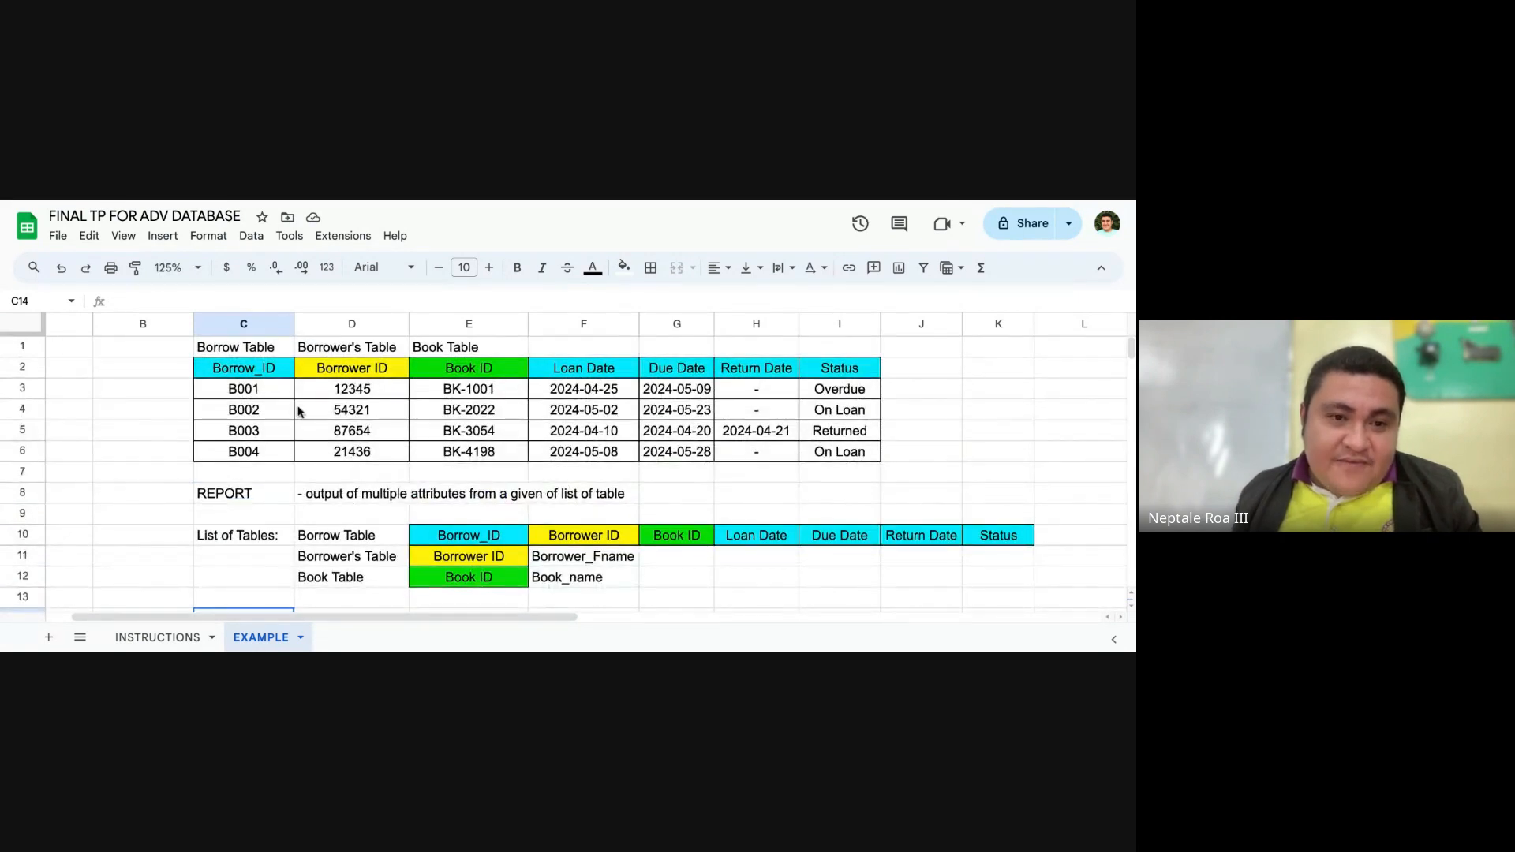
Step: Enter "1. List of Borrowers" in cell C14 as the first example report, and widen column C to fit the text
scroll(282, 385, up, 1)
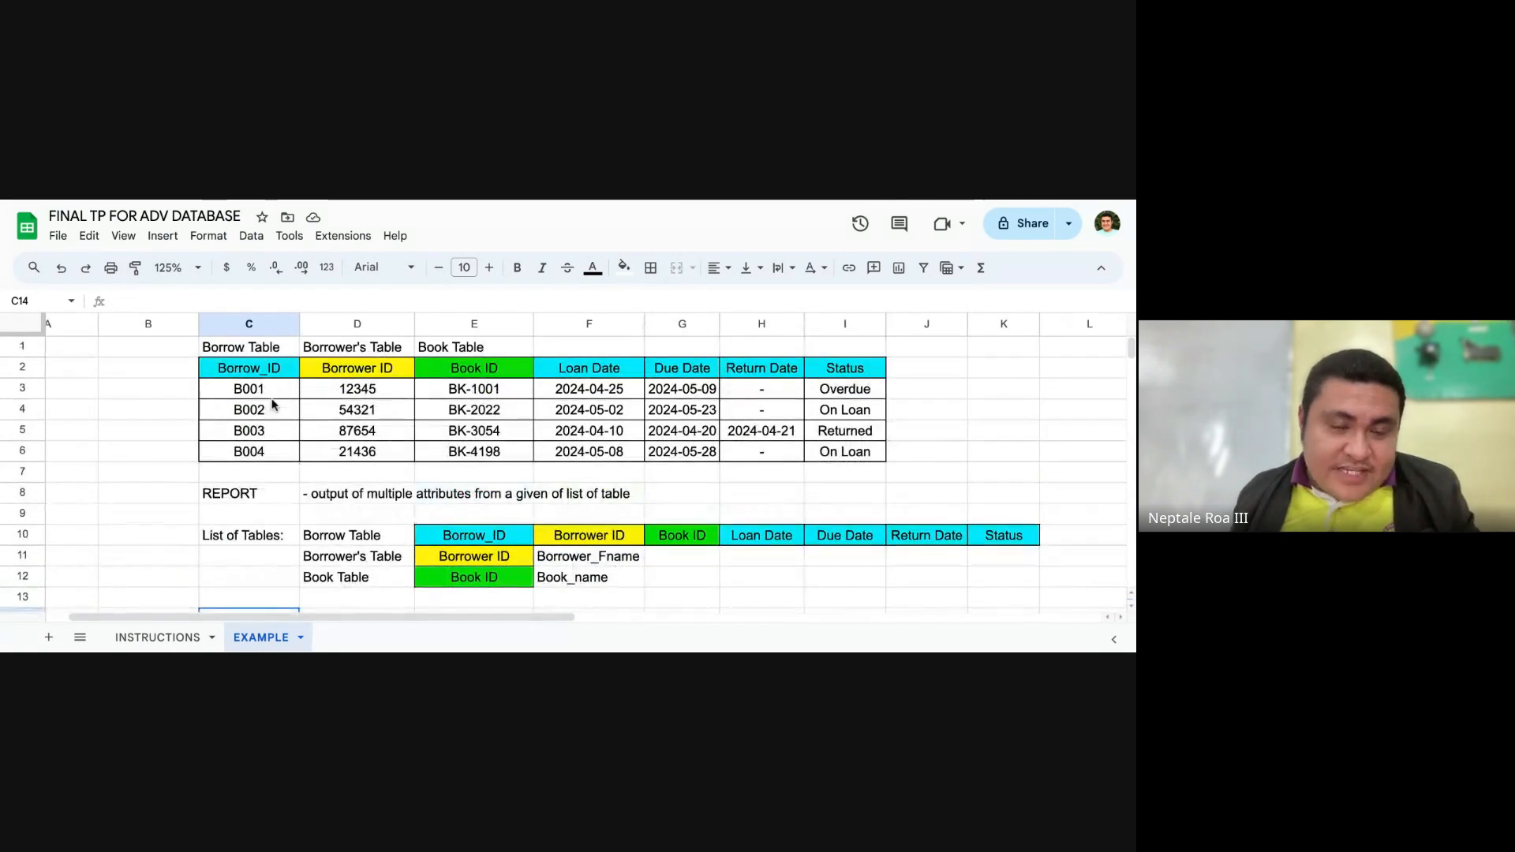
drag(249, 368, 830, 462)
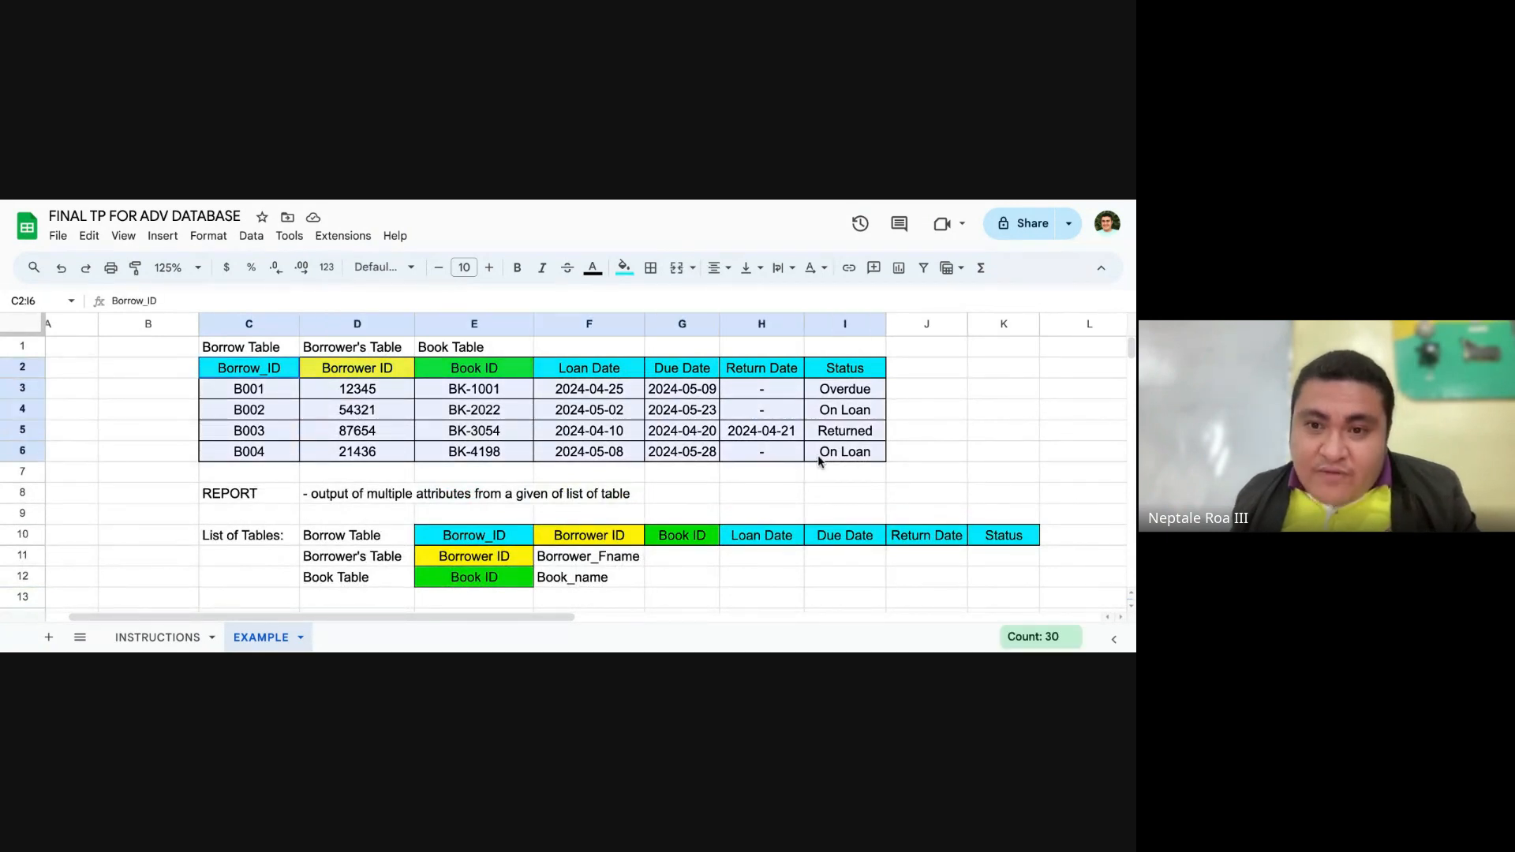
scroll(830, 461, down, 4)
click(261, 440)
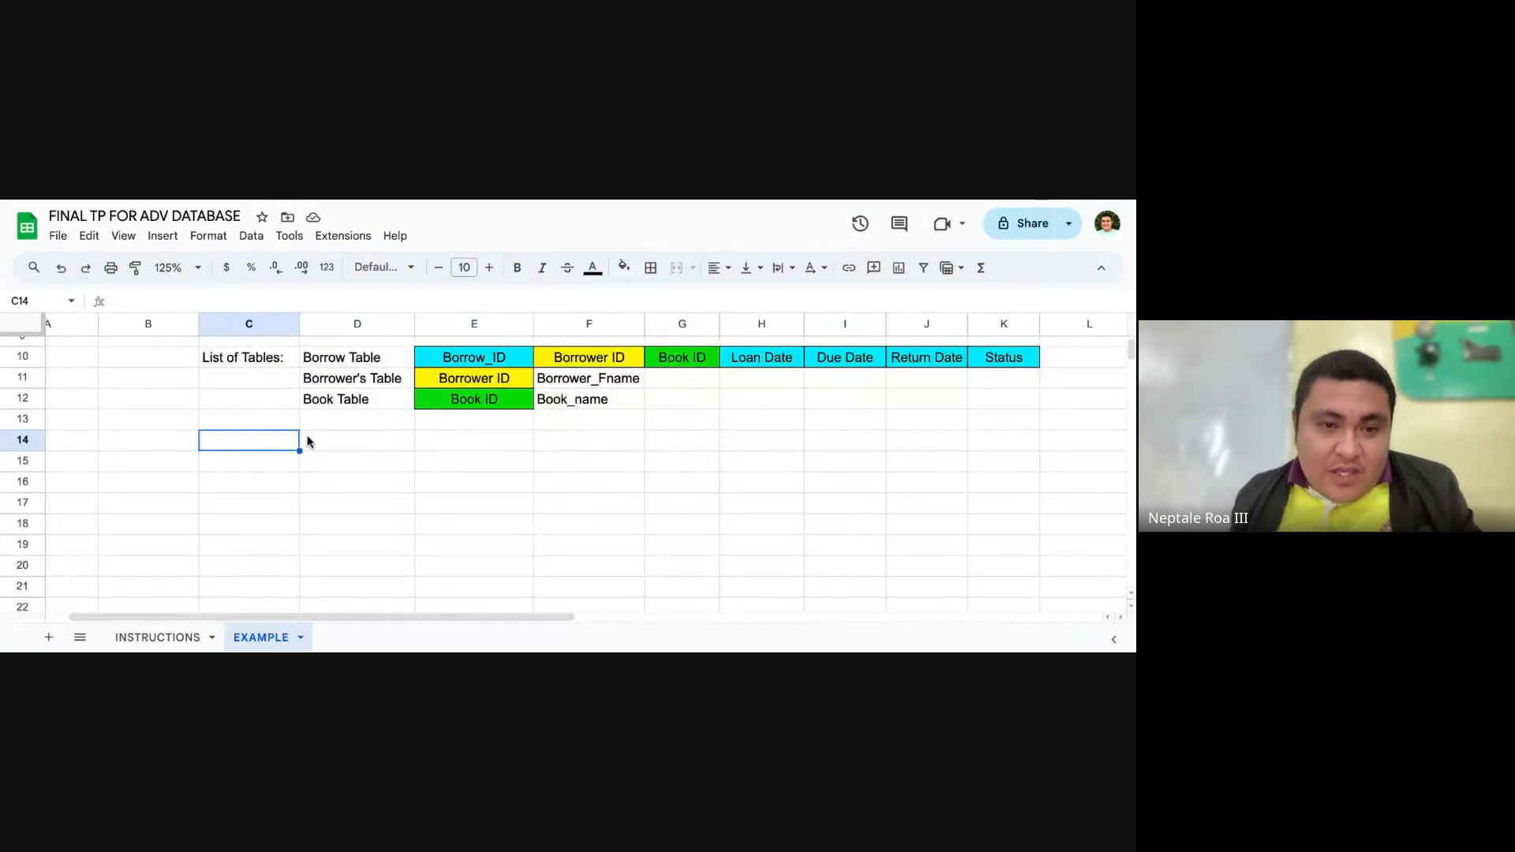
text(1. List o)
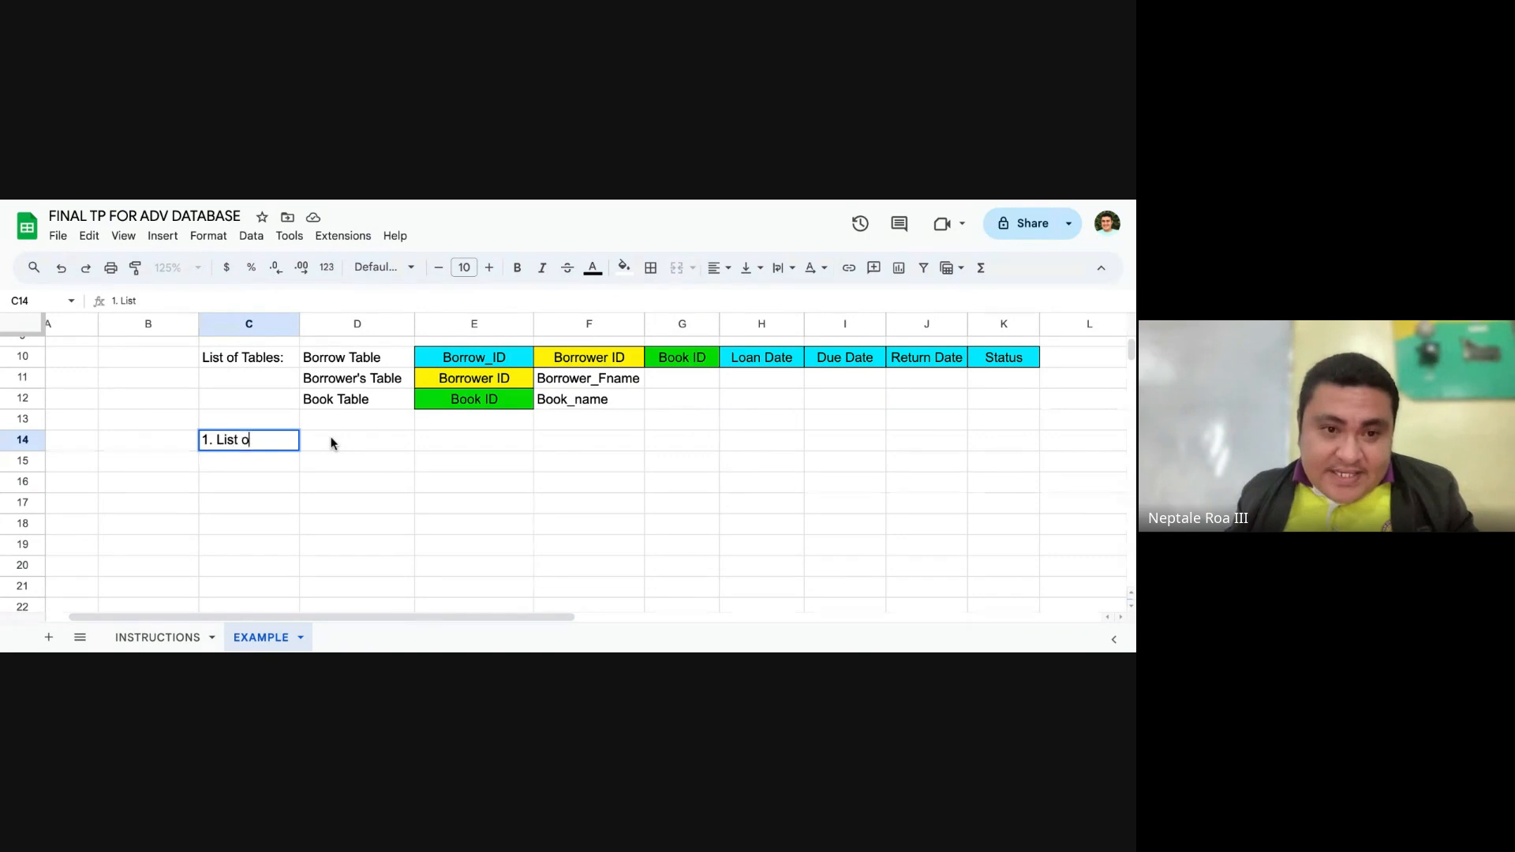
text(f B)
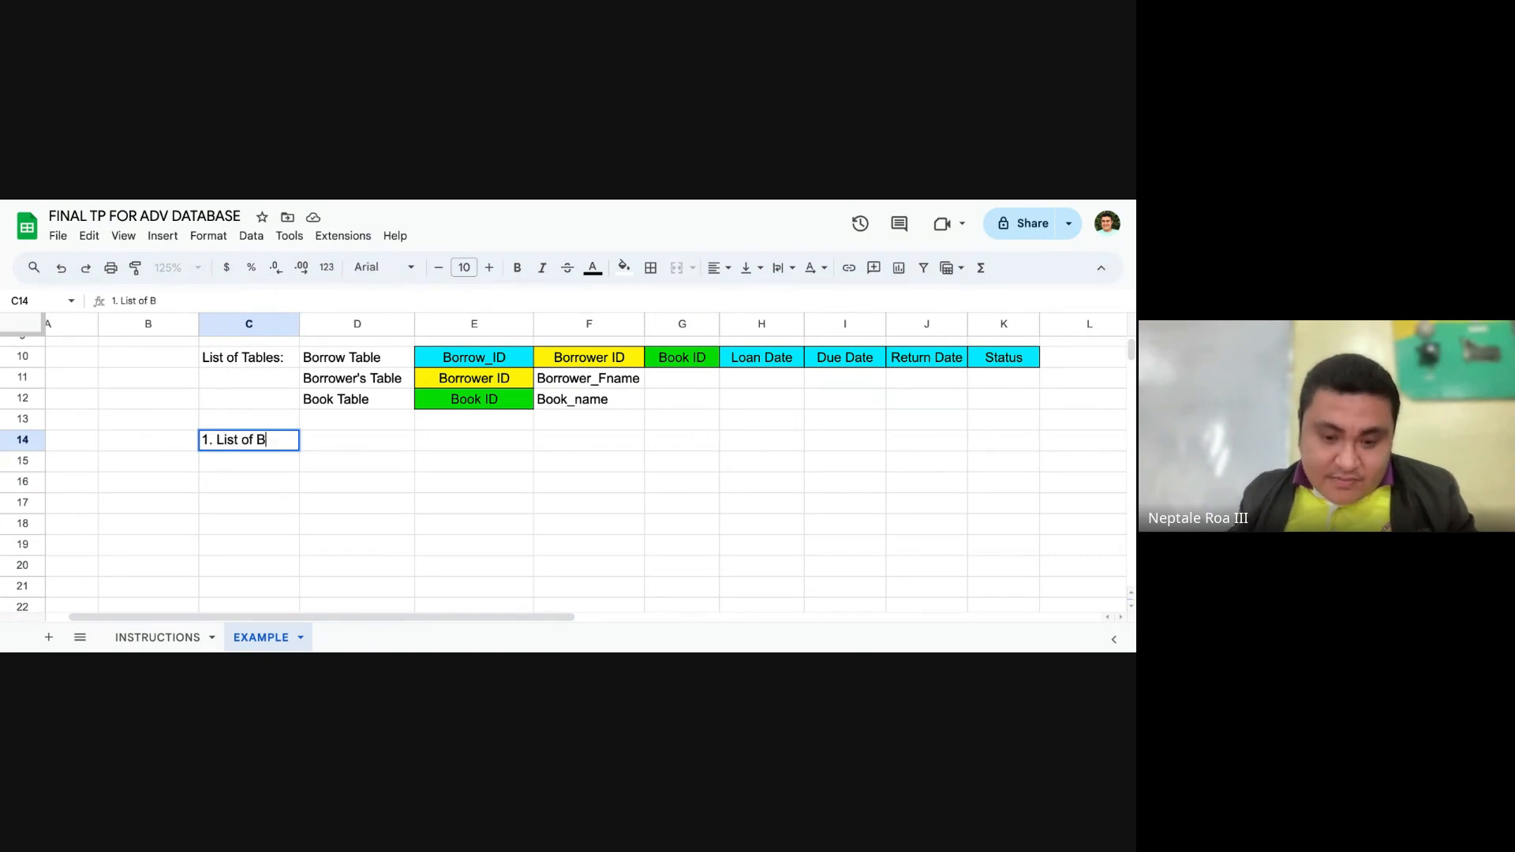
text(Norrowers d)
key(BackSpace)
key(BackSpace)
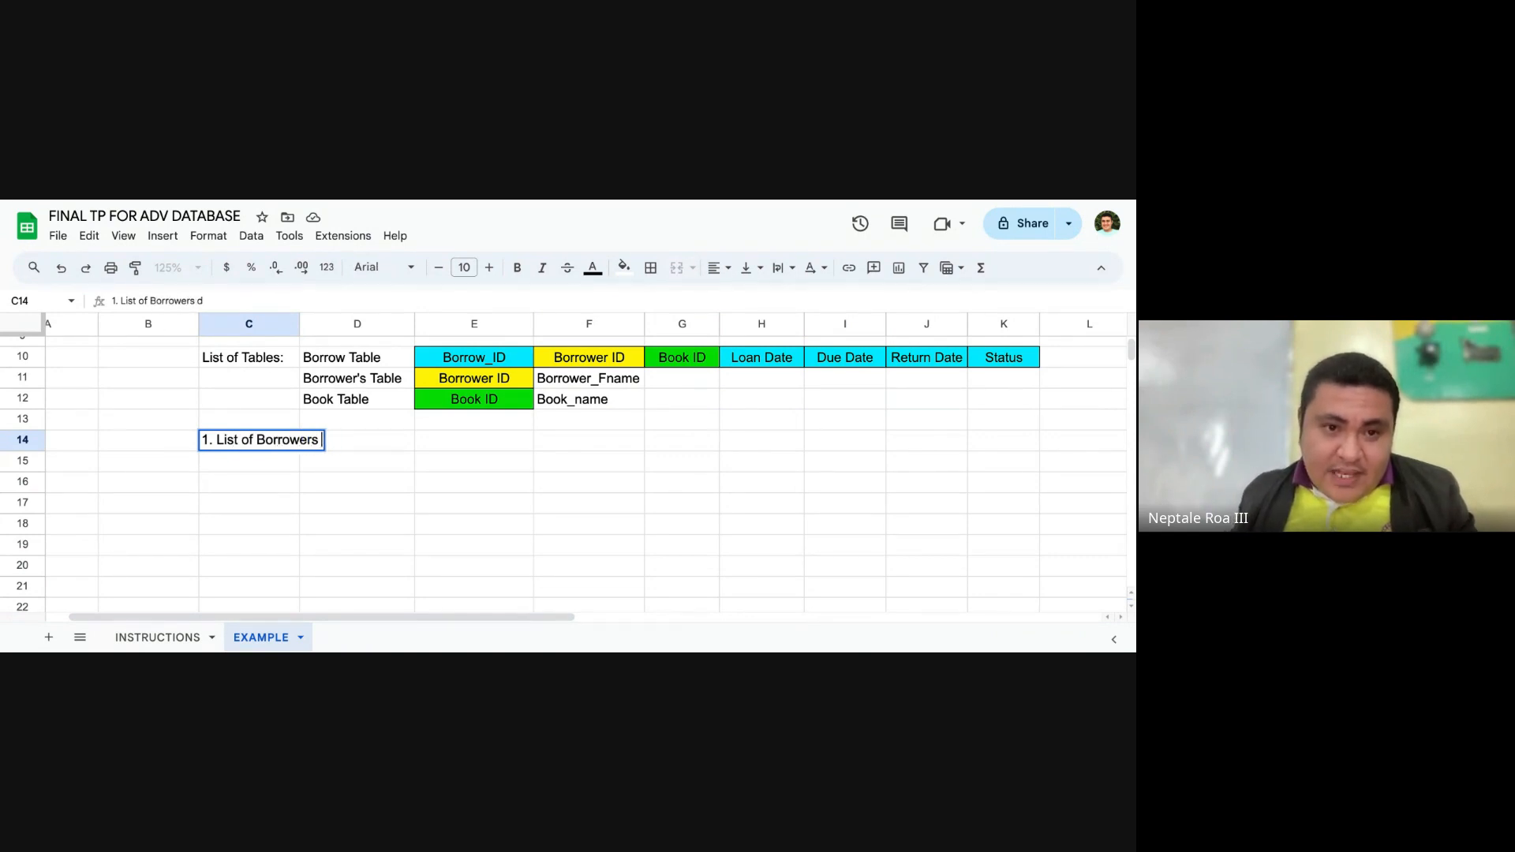
key(Return)
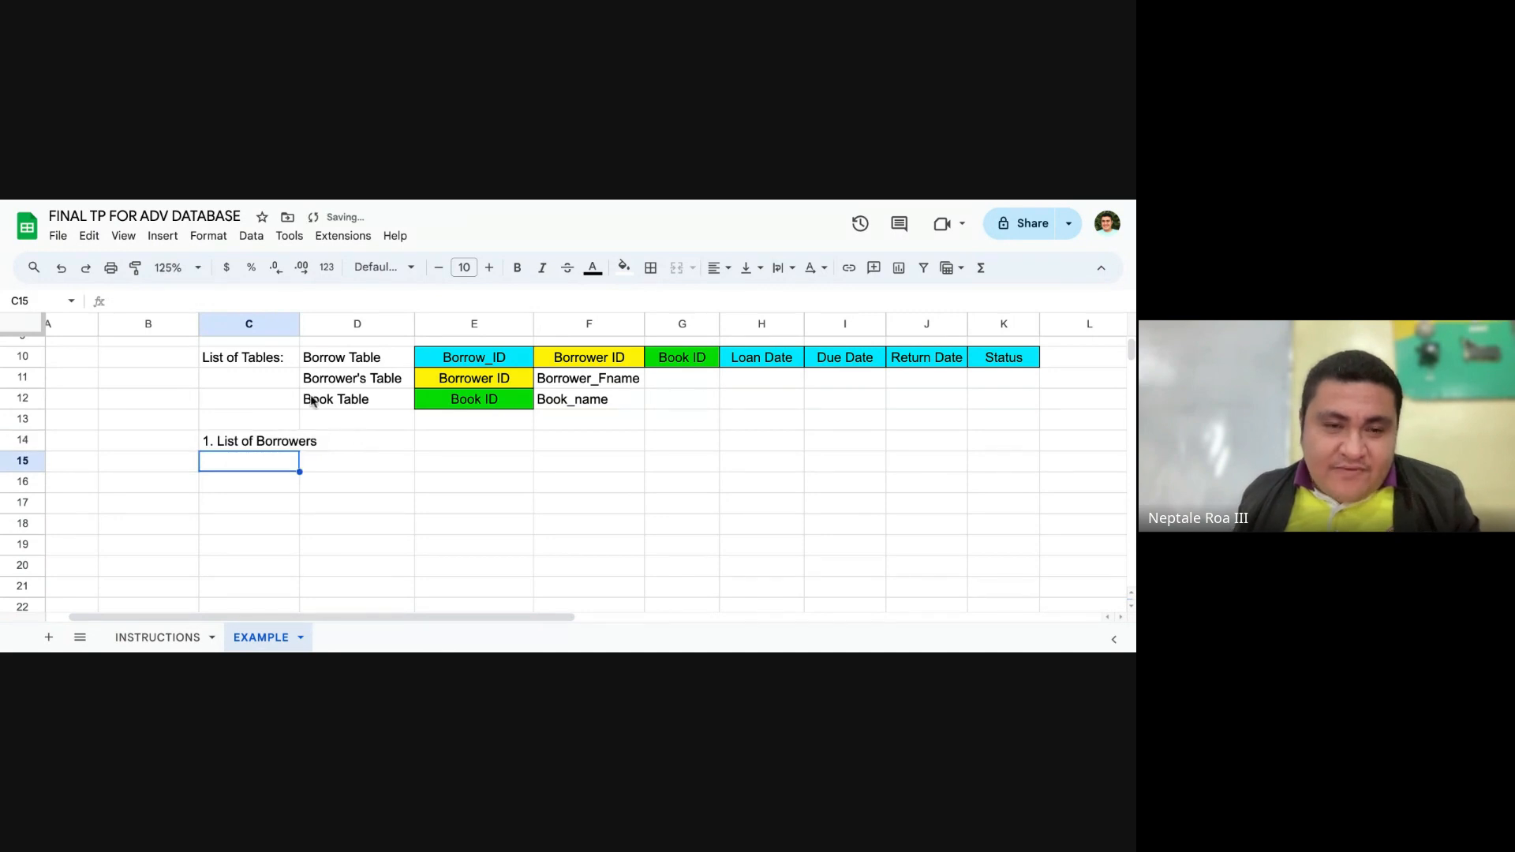
drag(299, 324, 321, 323)
click(397, 467)
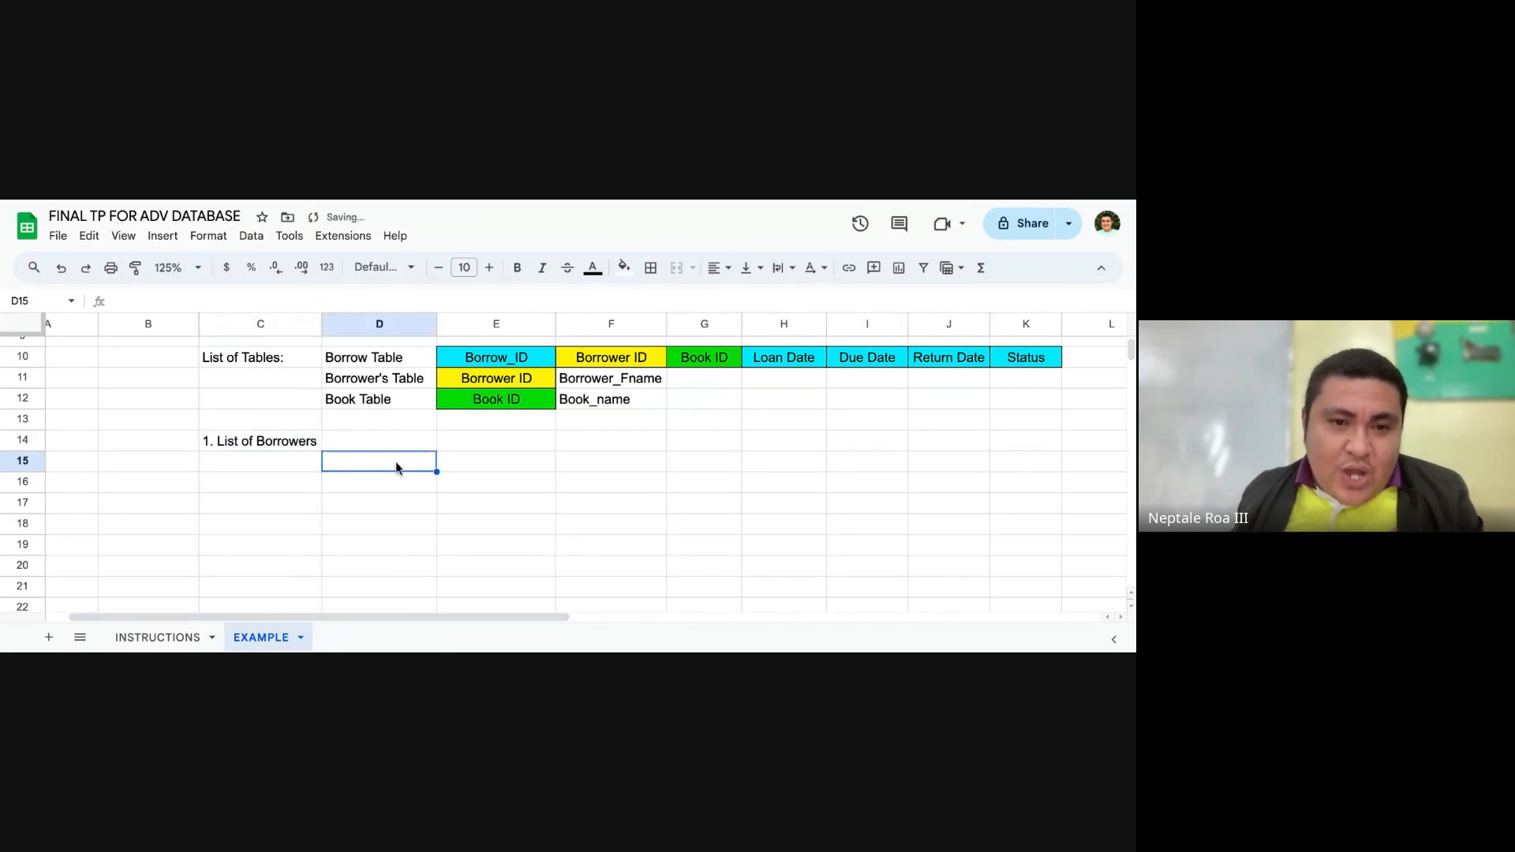
Step: Label cell C15 "Attributes Used:" beneath the List of Borrowers heading
click(284, 462)
double_click(286, 461)
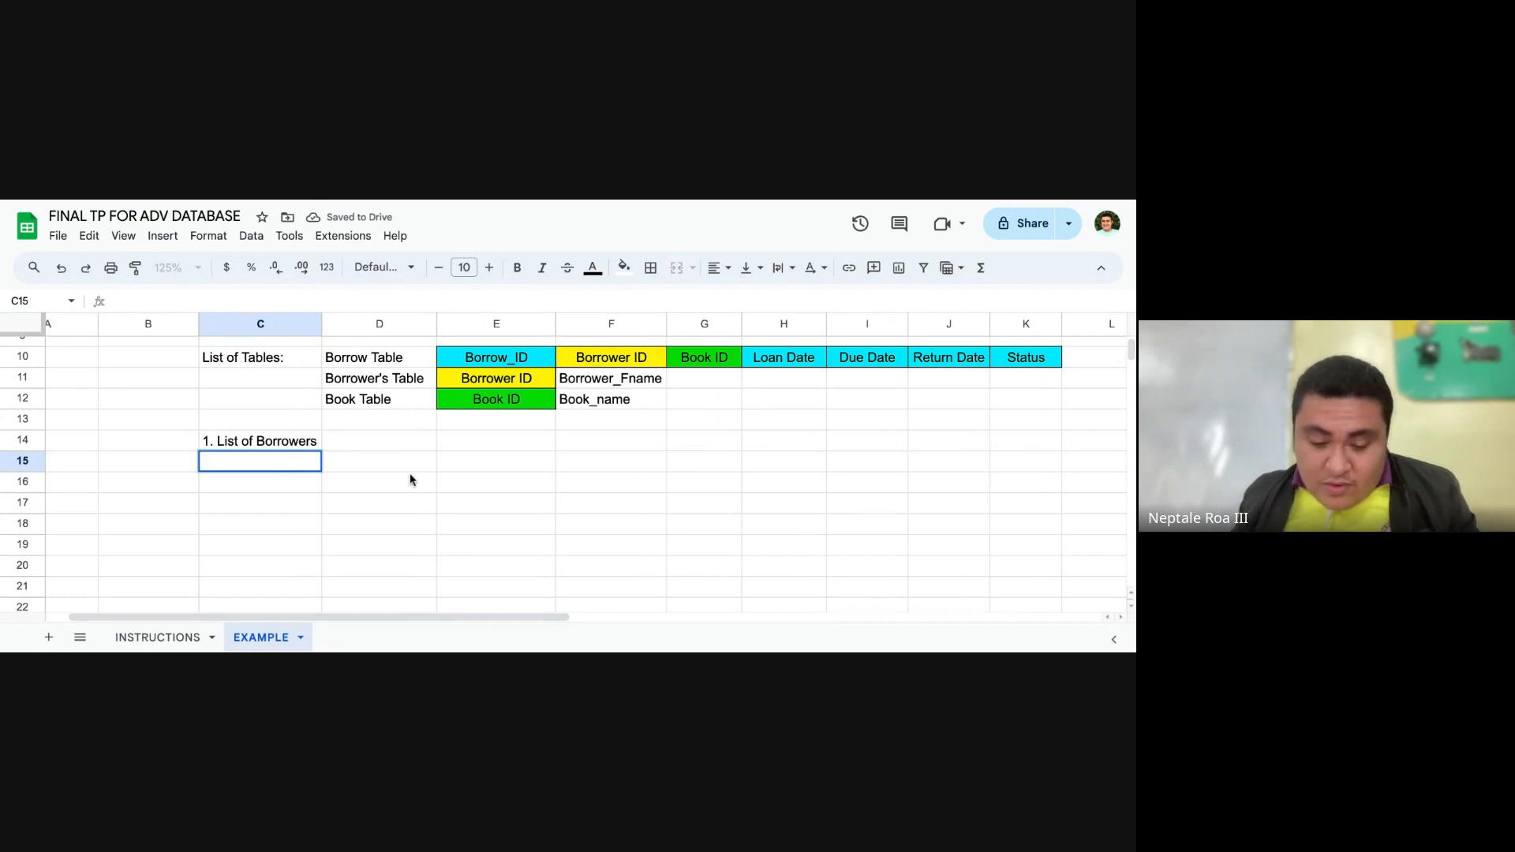
text(Attributes)
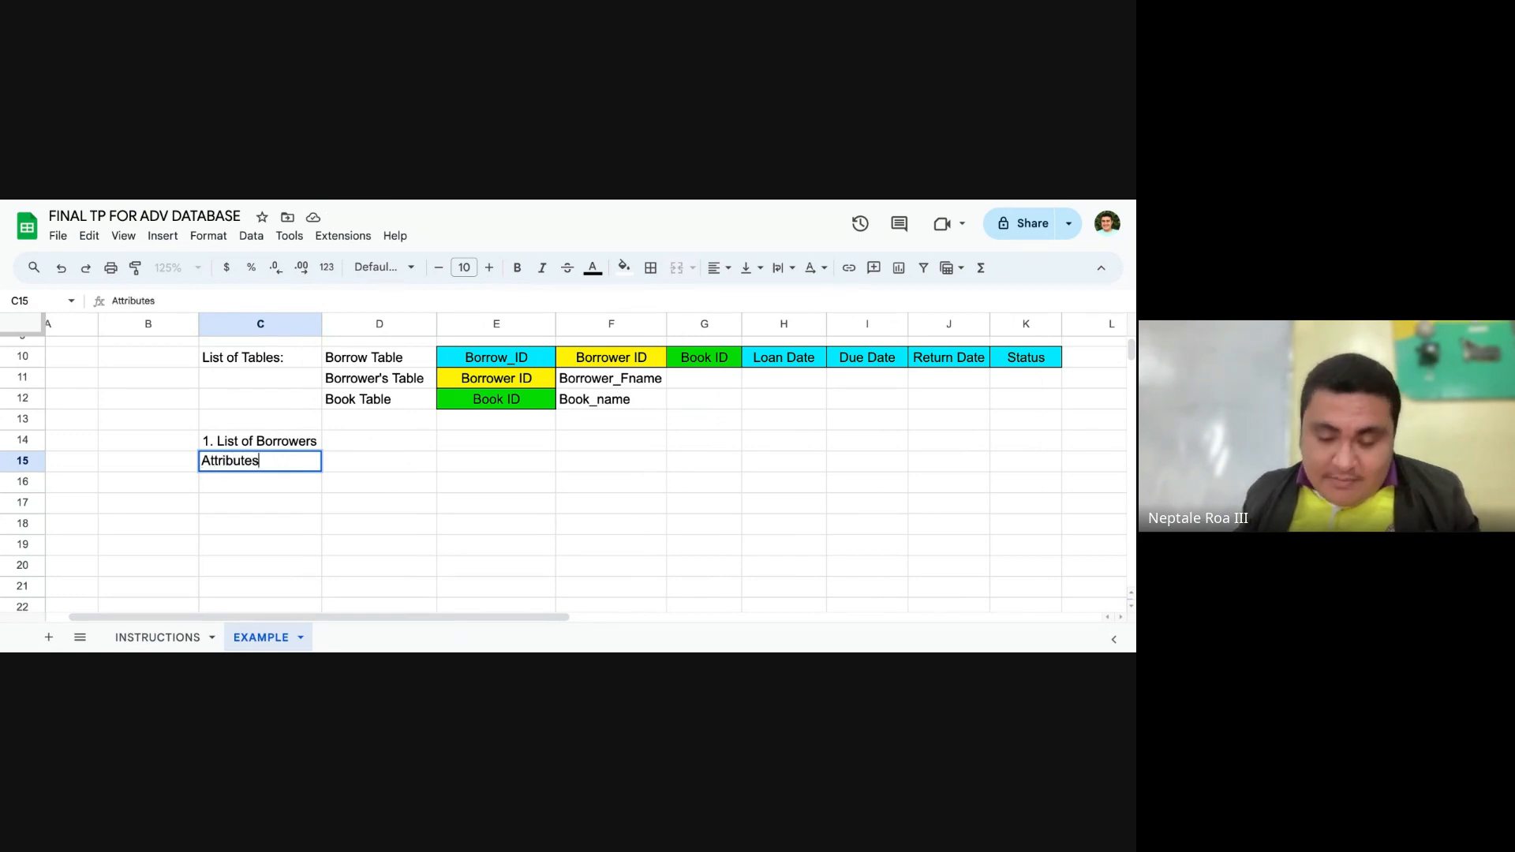
text( Involved)
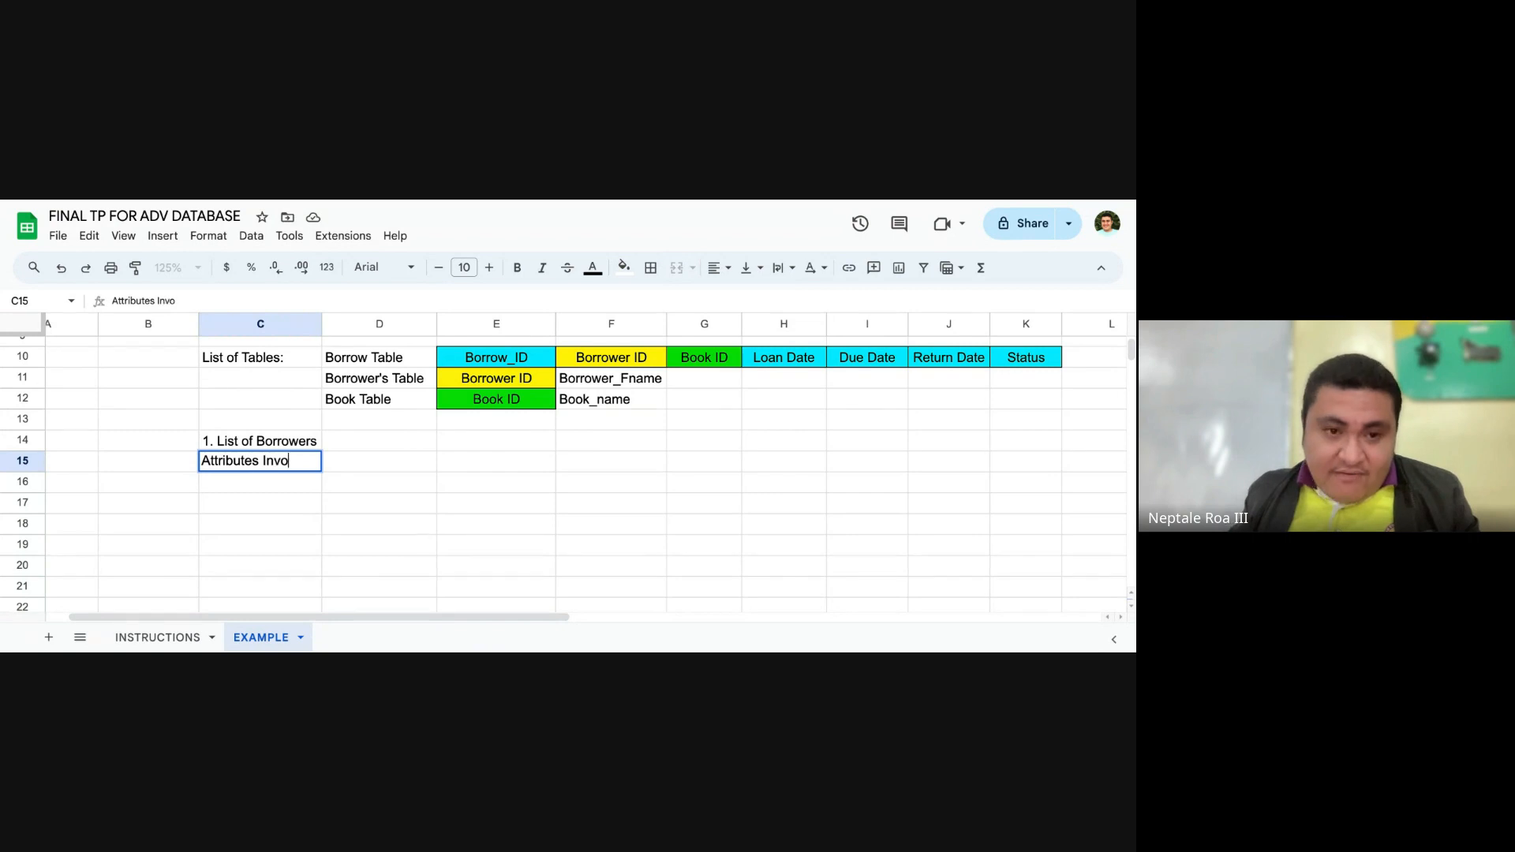
key(BackSpace)
key(BackSpace)
key(BackSpace)
key(BackSpace)
key(BackSpace)
key(BackSpace)
key(BackSpace)
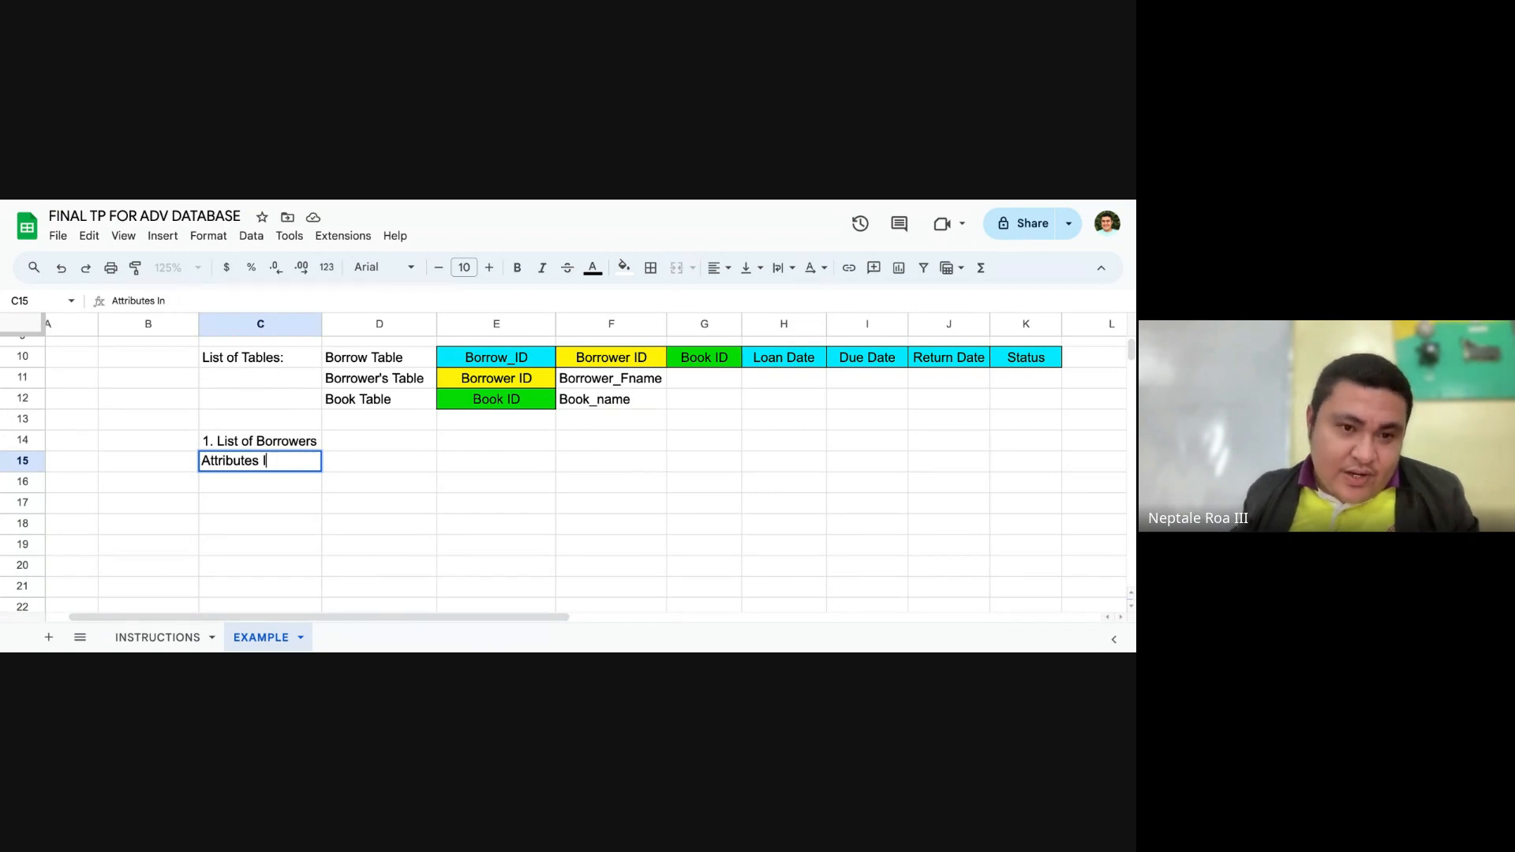
text(Used:)
key(Tab)
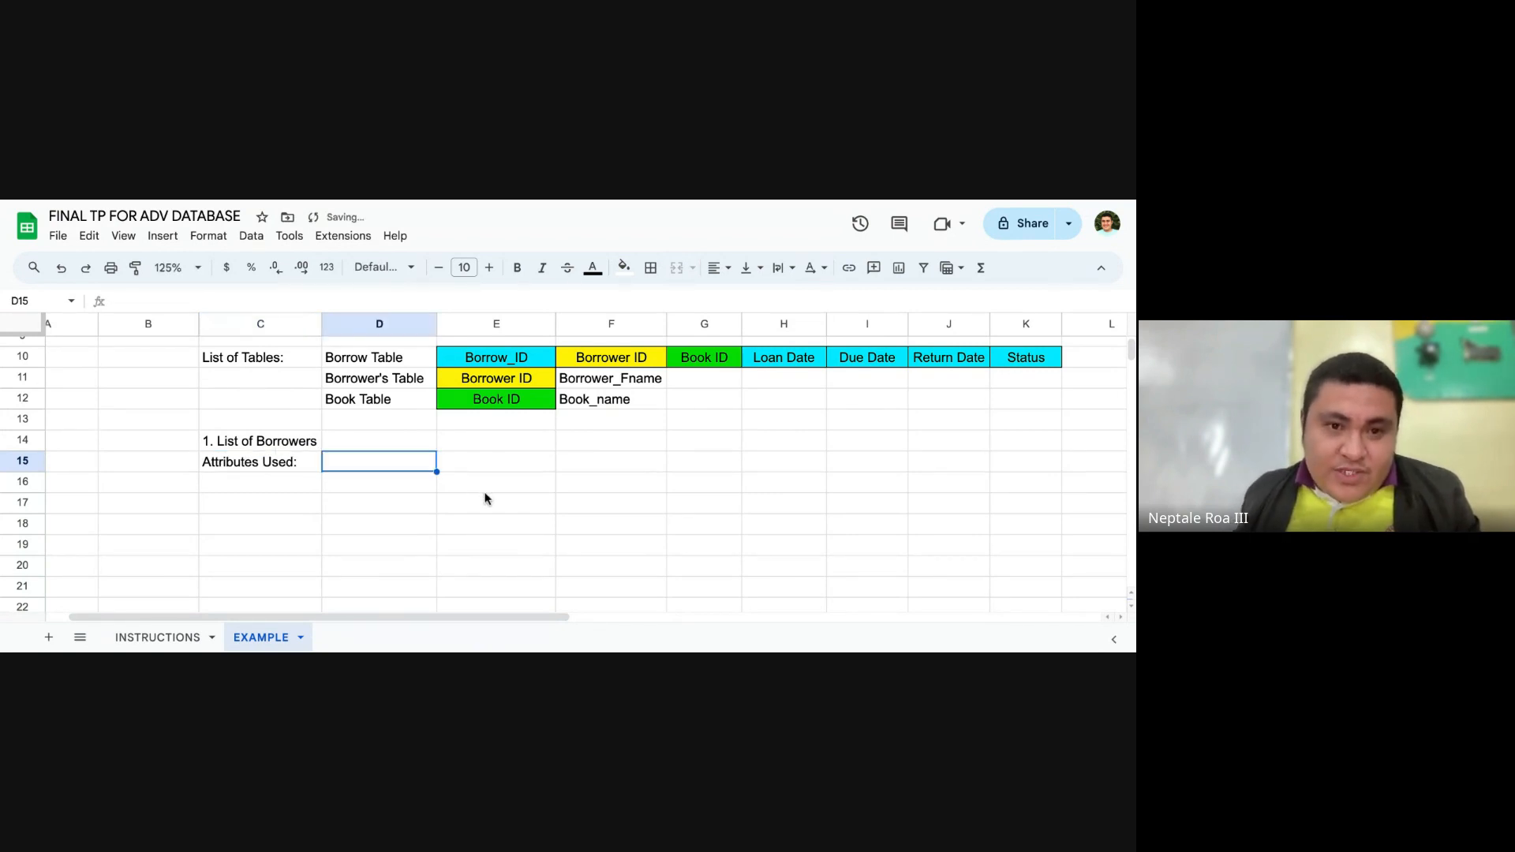
Step: Copy the sample report's header cells C2:I2, from Borrow_ID to Status, into row 15 starting at D15
scroll(485, 498, up, 5)
drag(298, 371, 857, 377)
key(ctrl+c)
scroll(472, 420, down, 3)
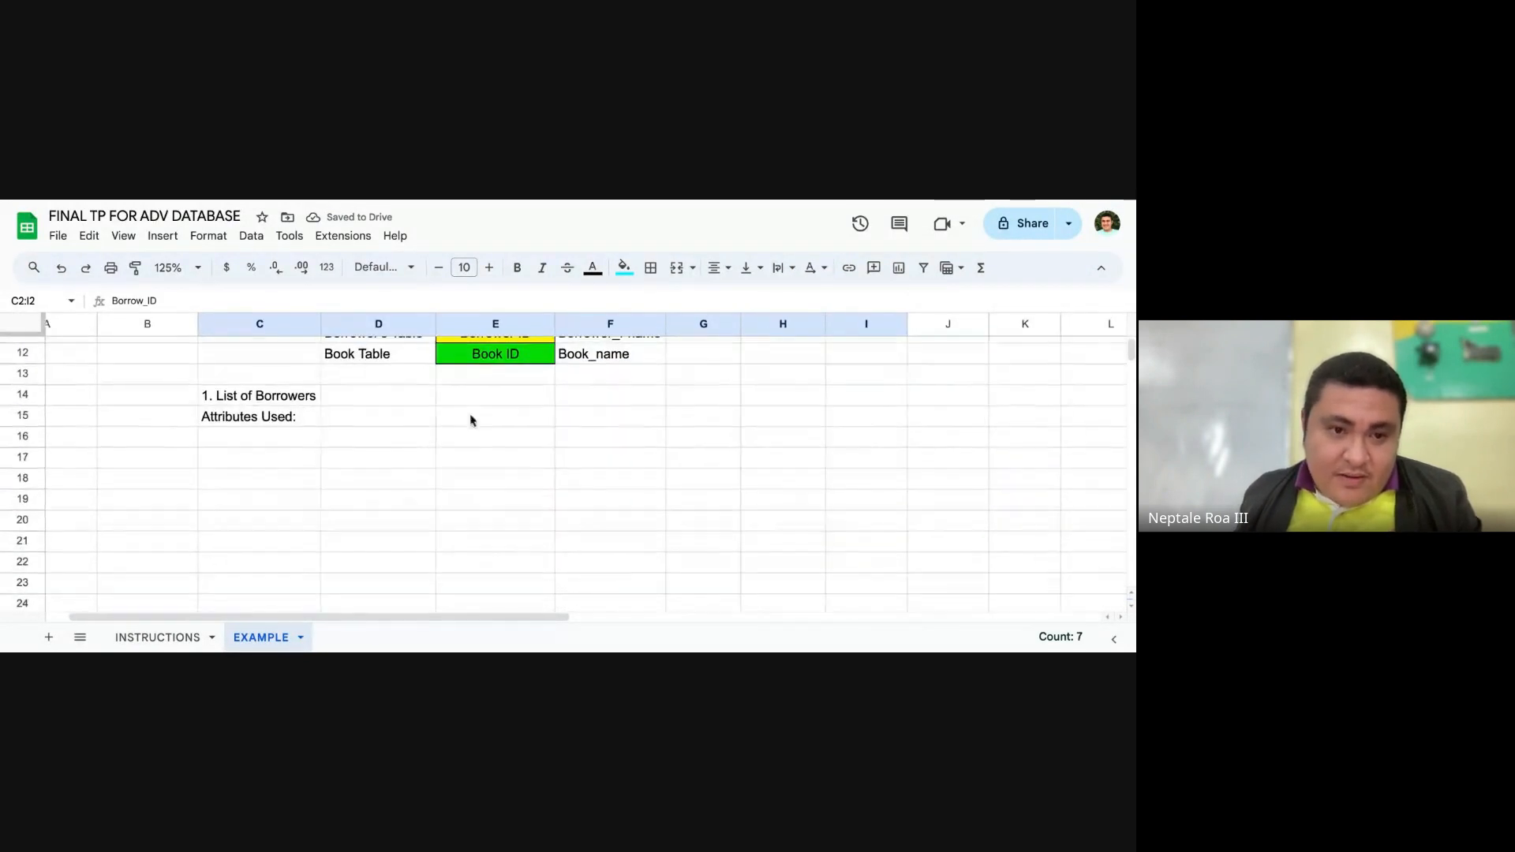
click(393, 419)
key(ctrl+v)
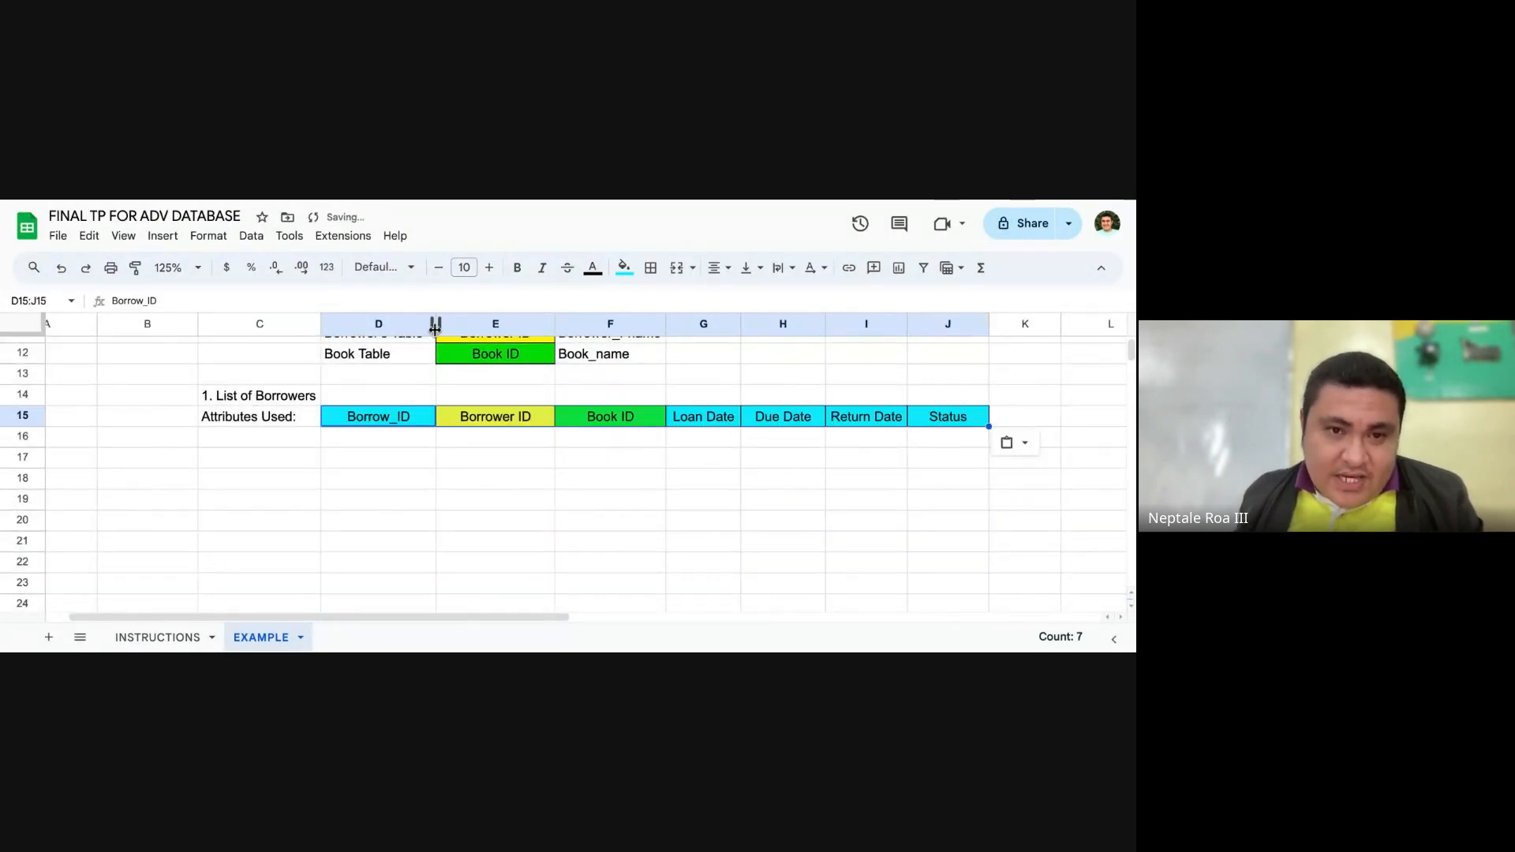
Step: Label cell C16 "Explanation:" and begin the text in D16 with "This report generates the list of borrowers"
click(392, 442)
click(294, 442)
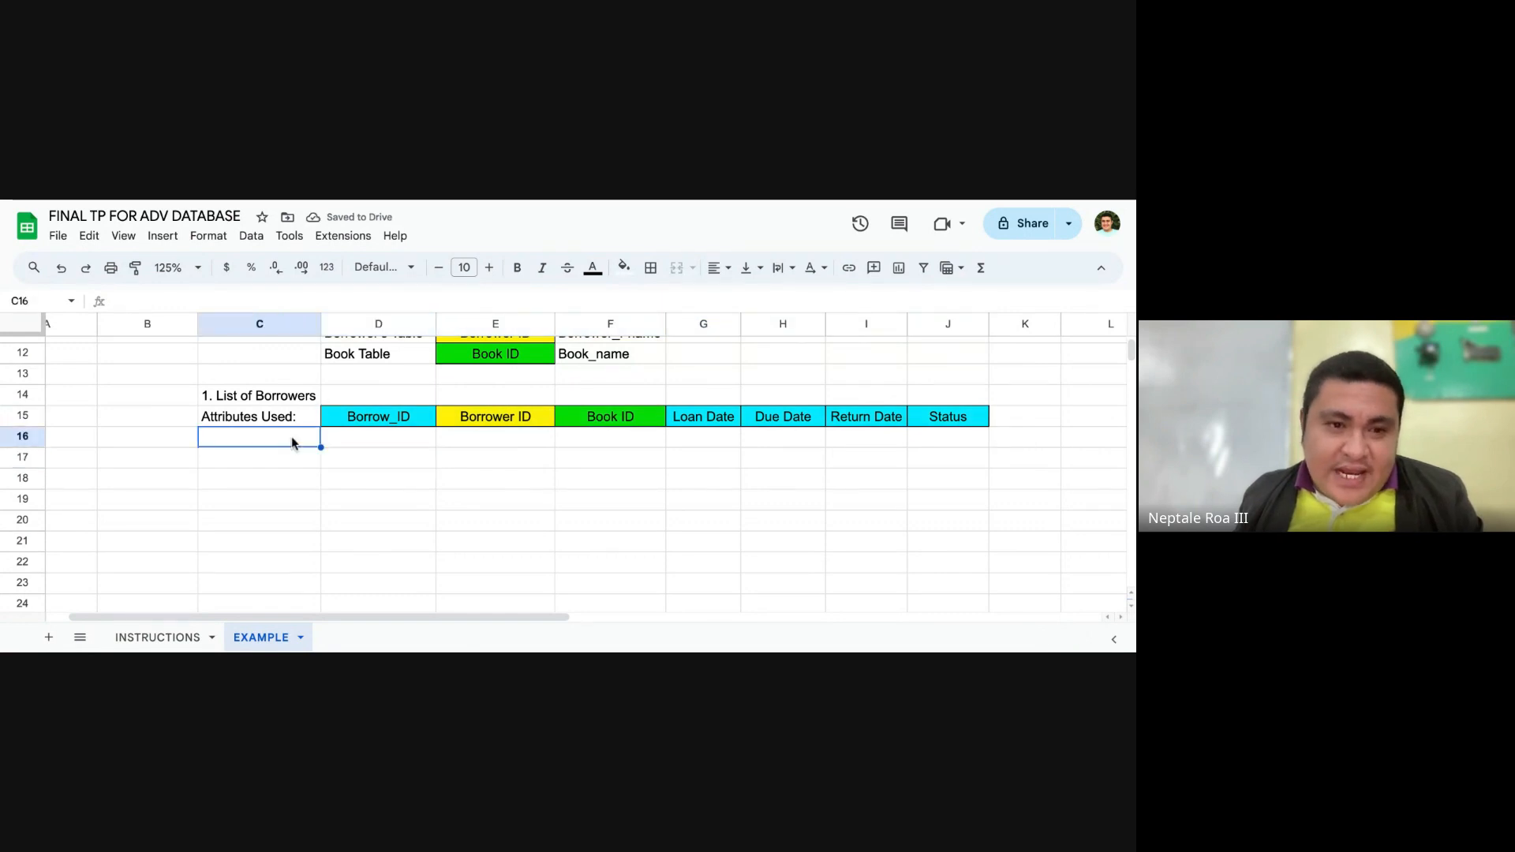
text(Explanation:)
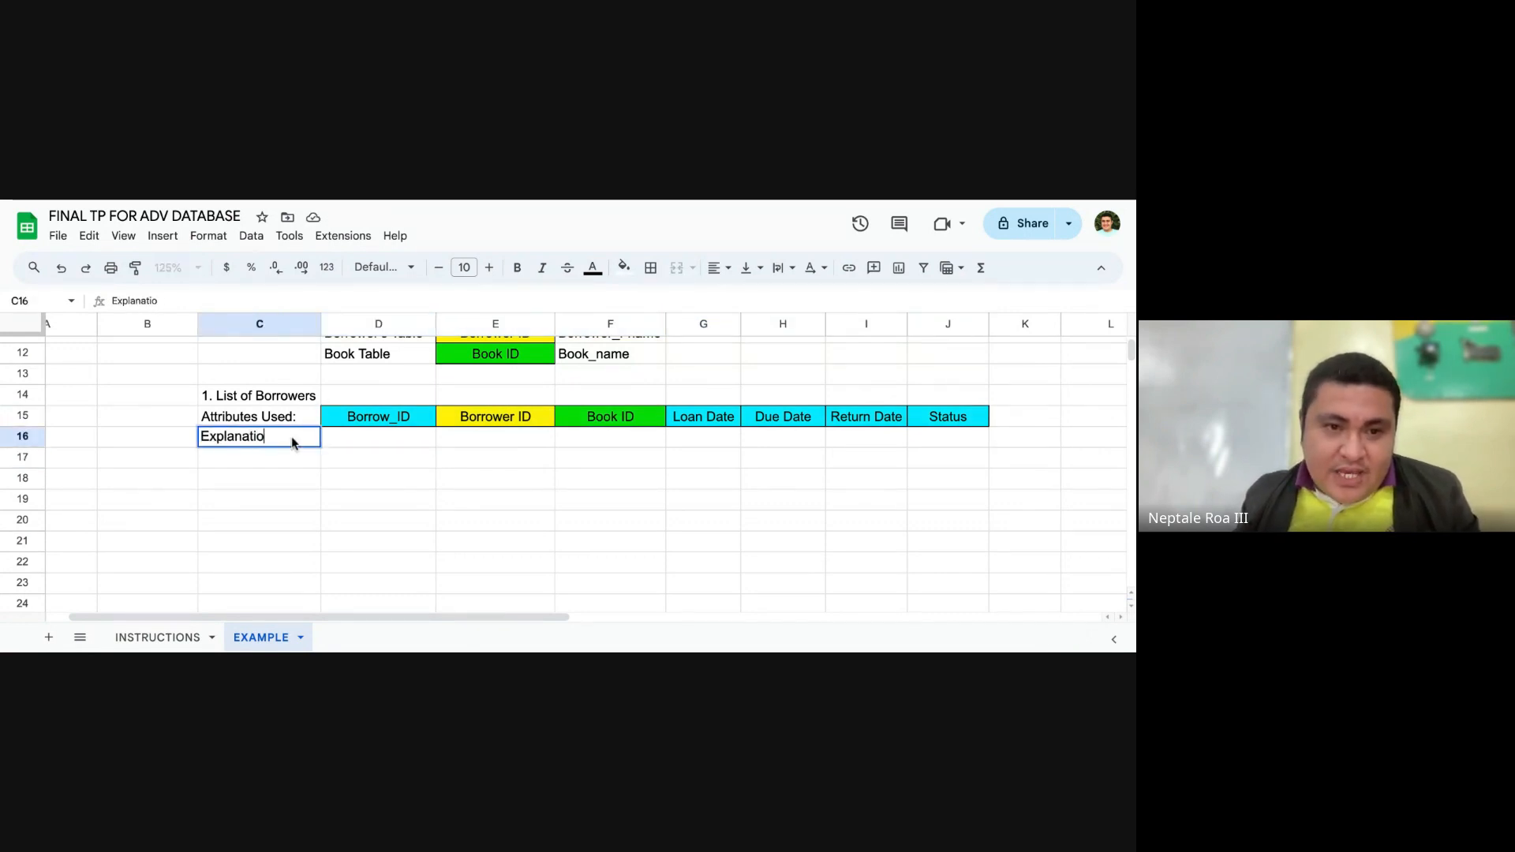
key(Tab)
text(This c)
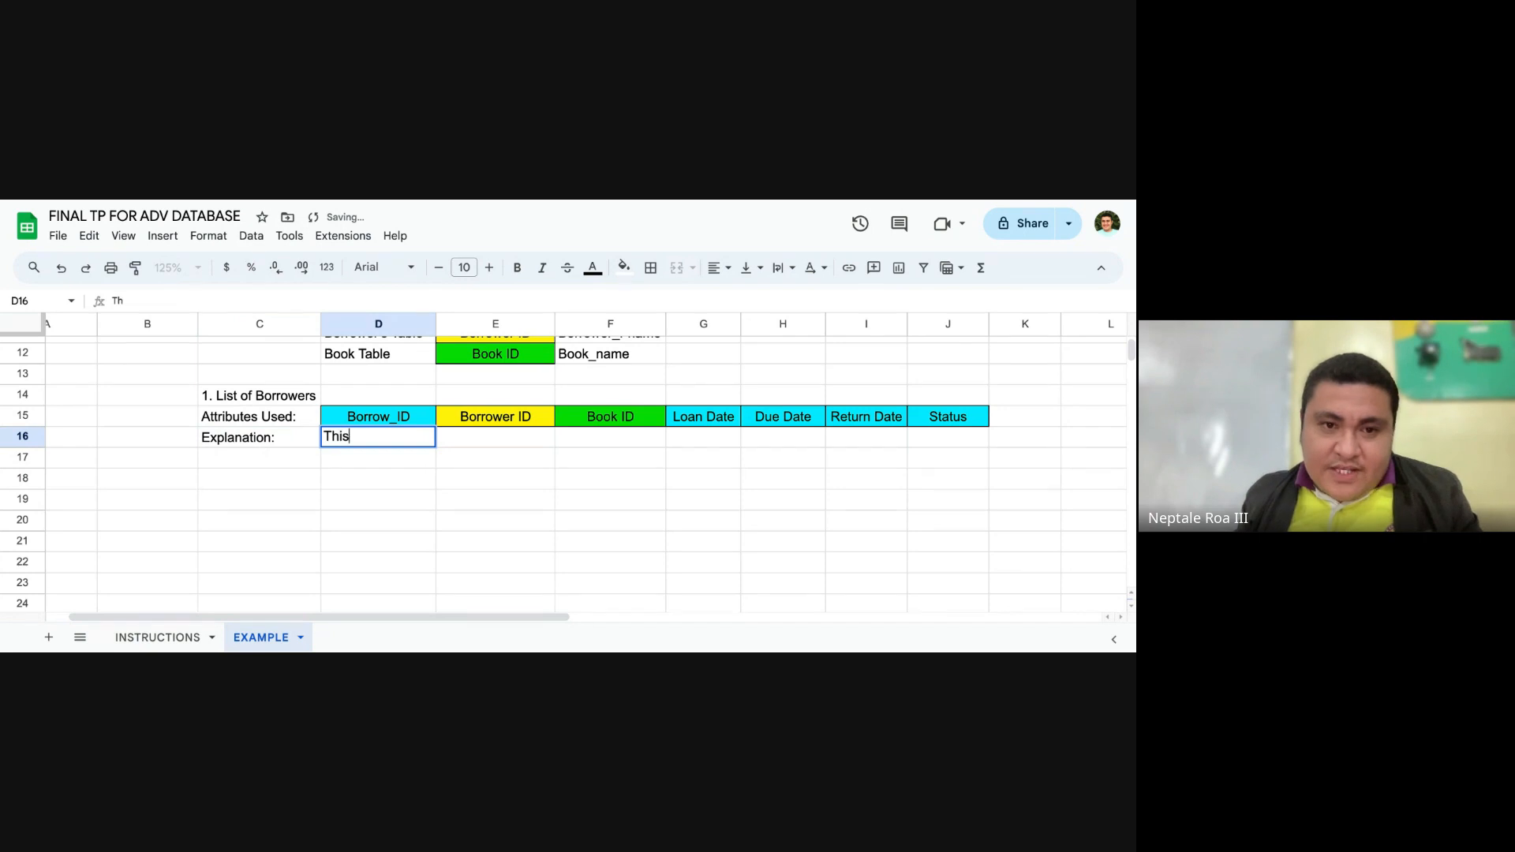
key(BackSpace)
text(report d)
key(BackSpace)
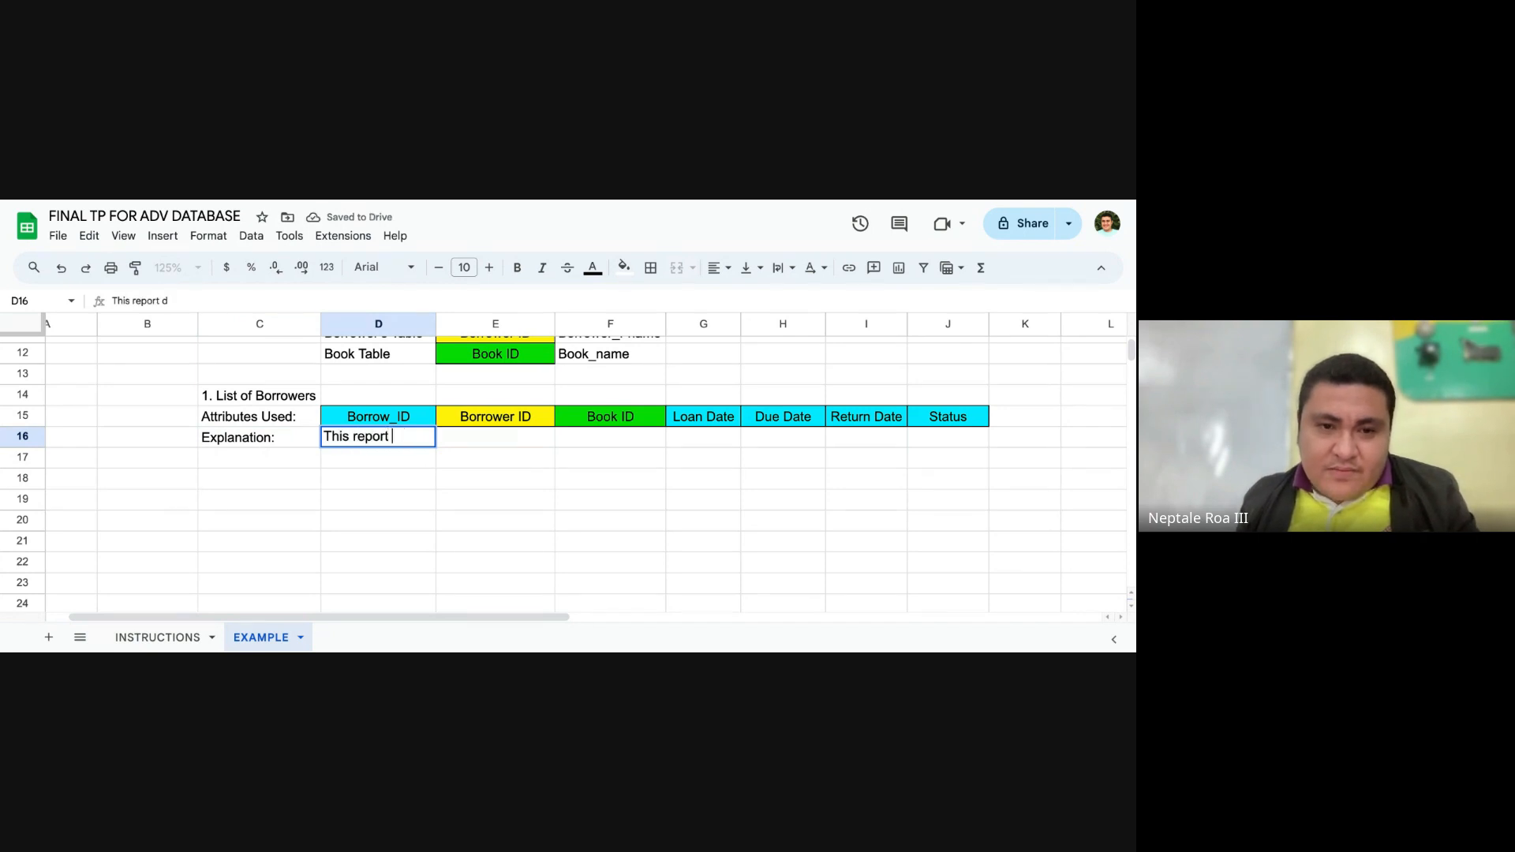
text(generate)
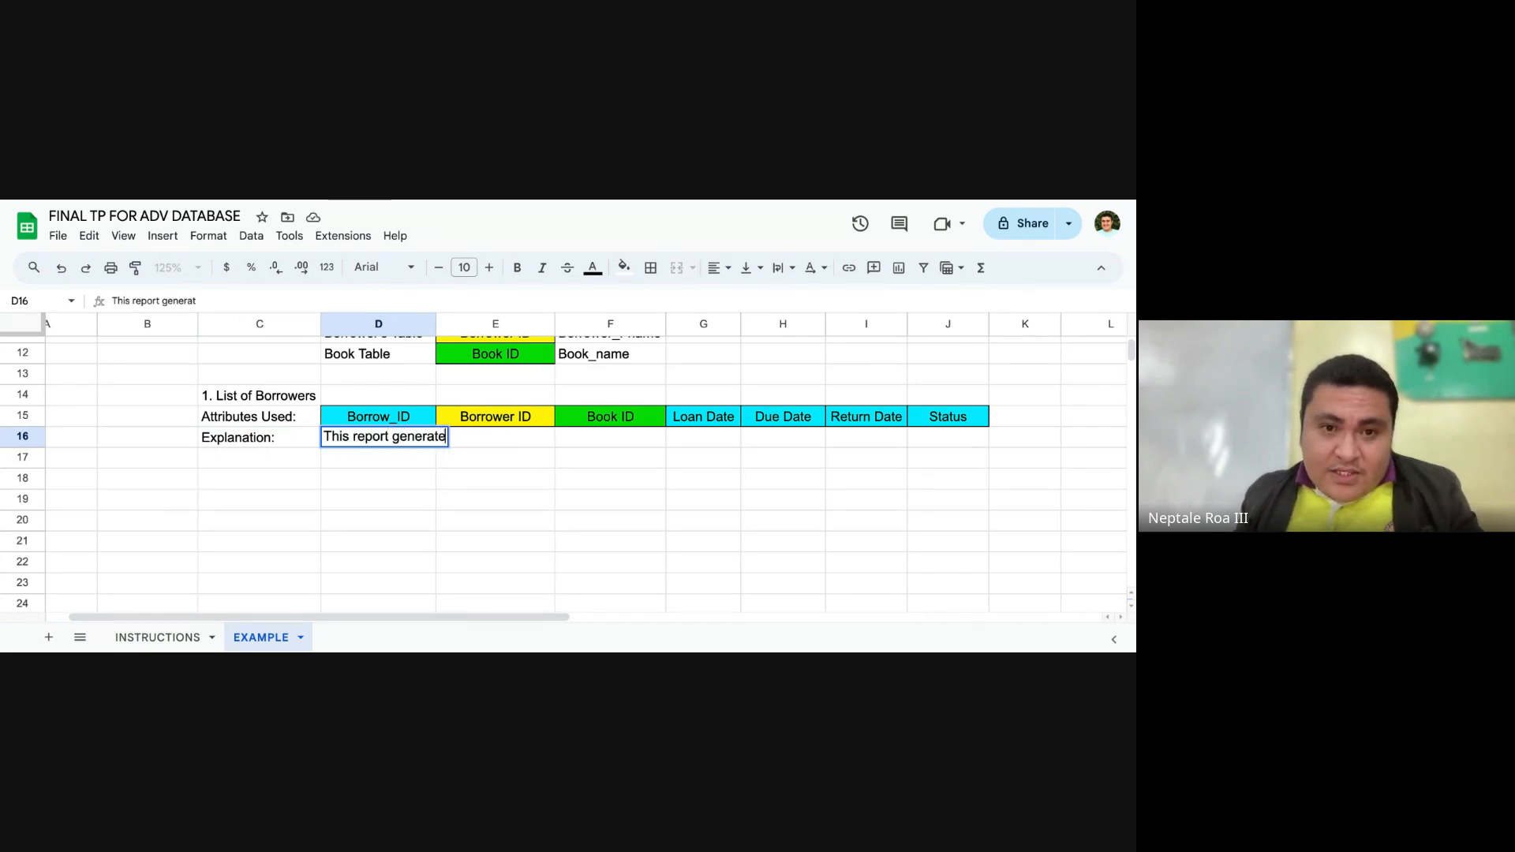
text(s the list of )
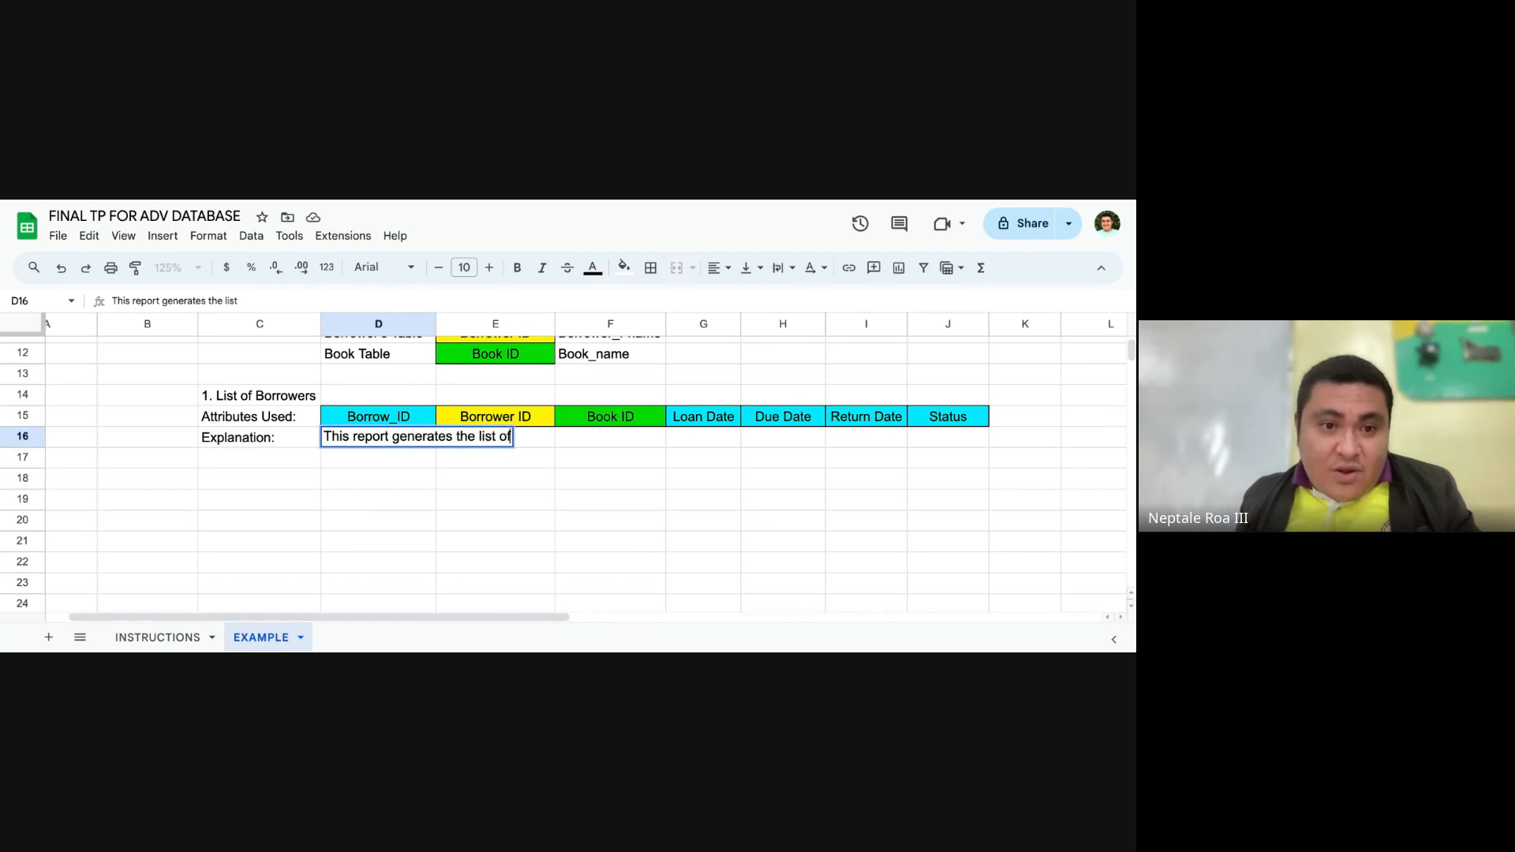
text(borrowers w)
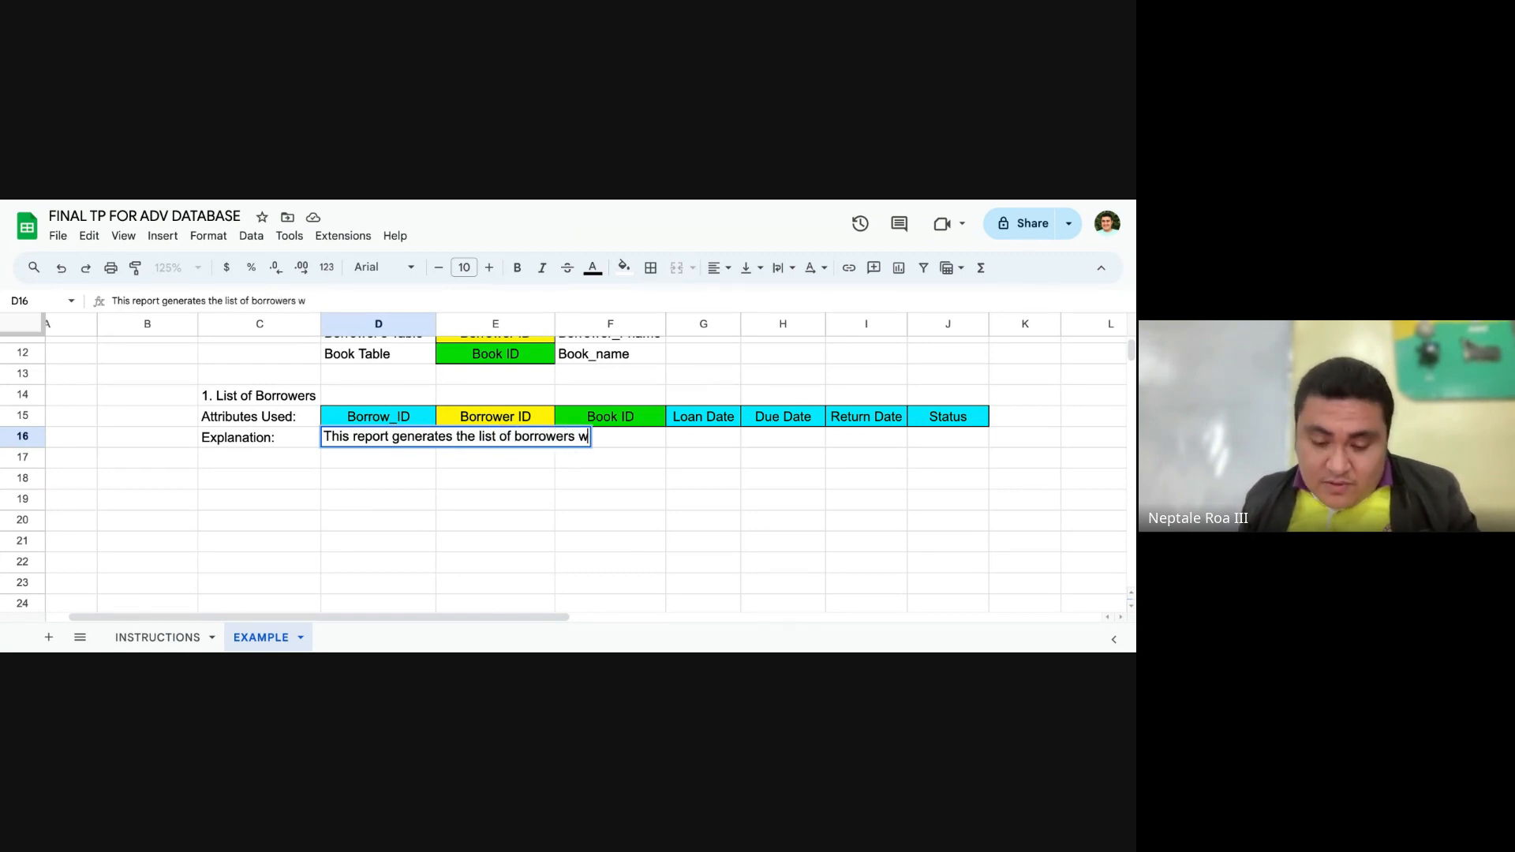
key(BackSpace)
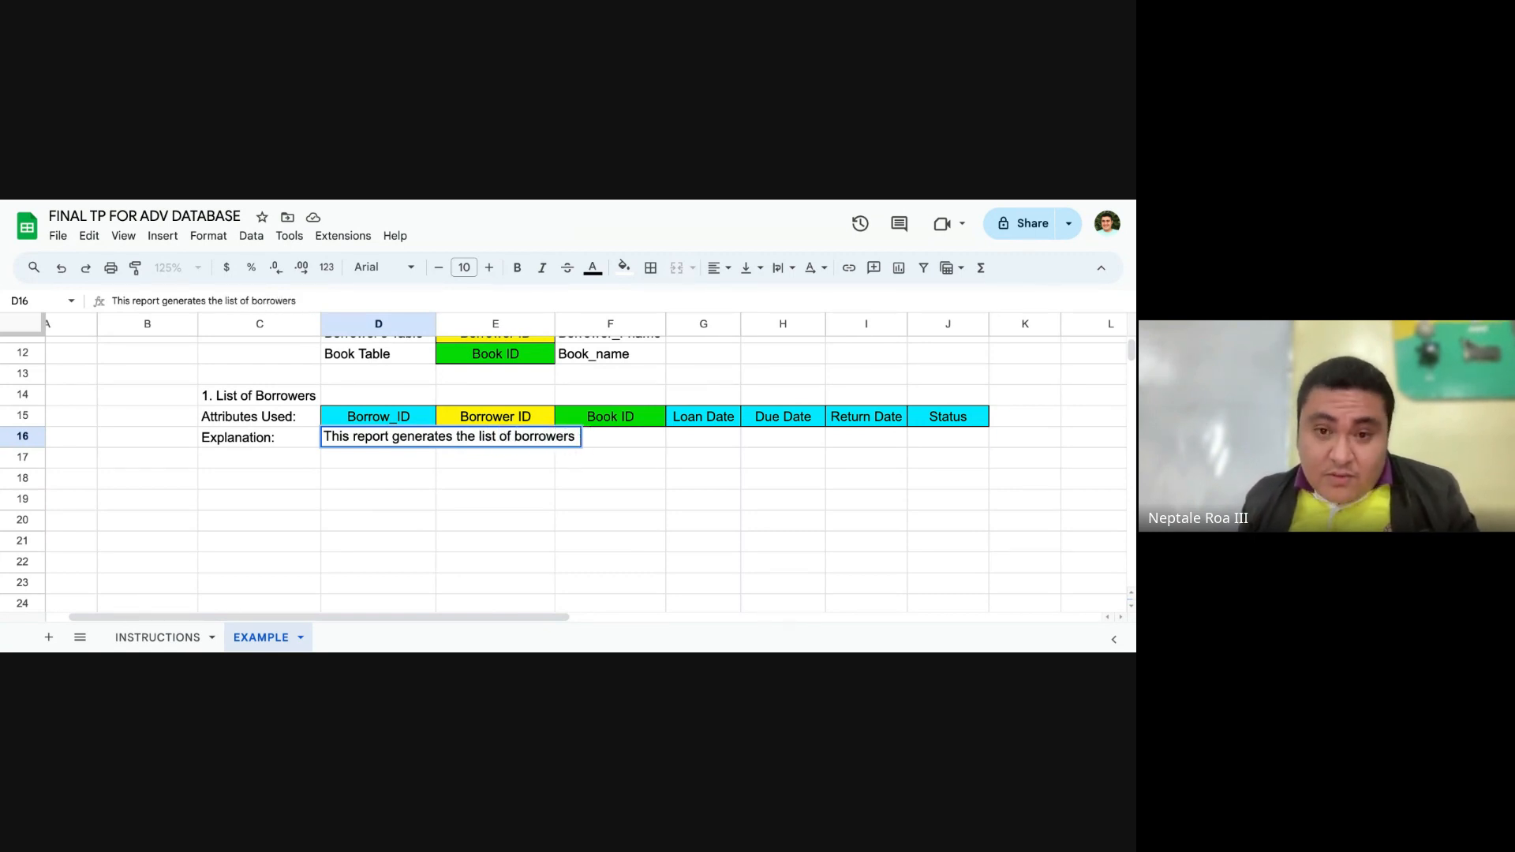
Step: Continue the D16 explanation with "that includes the book being borrowed, when was it borrowed, when will it be returned"
text(with)
key(BackSpace)
key(BackSpace)
key(BackSpace)
key(BackSpace)
text(tha)
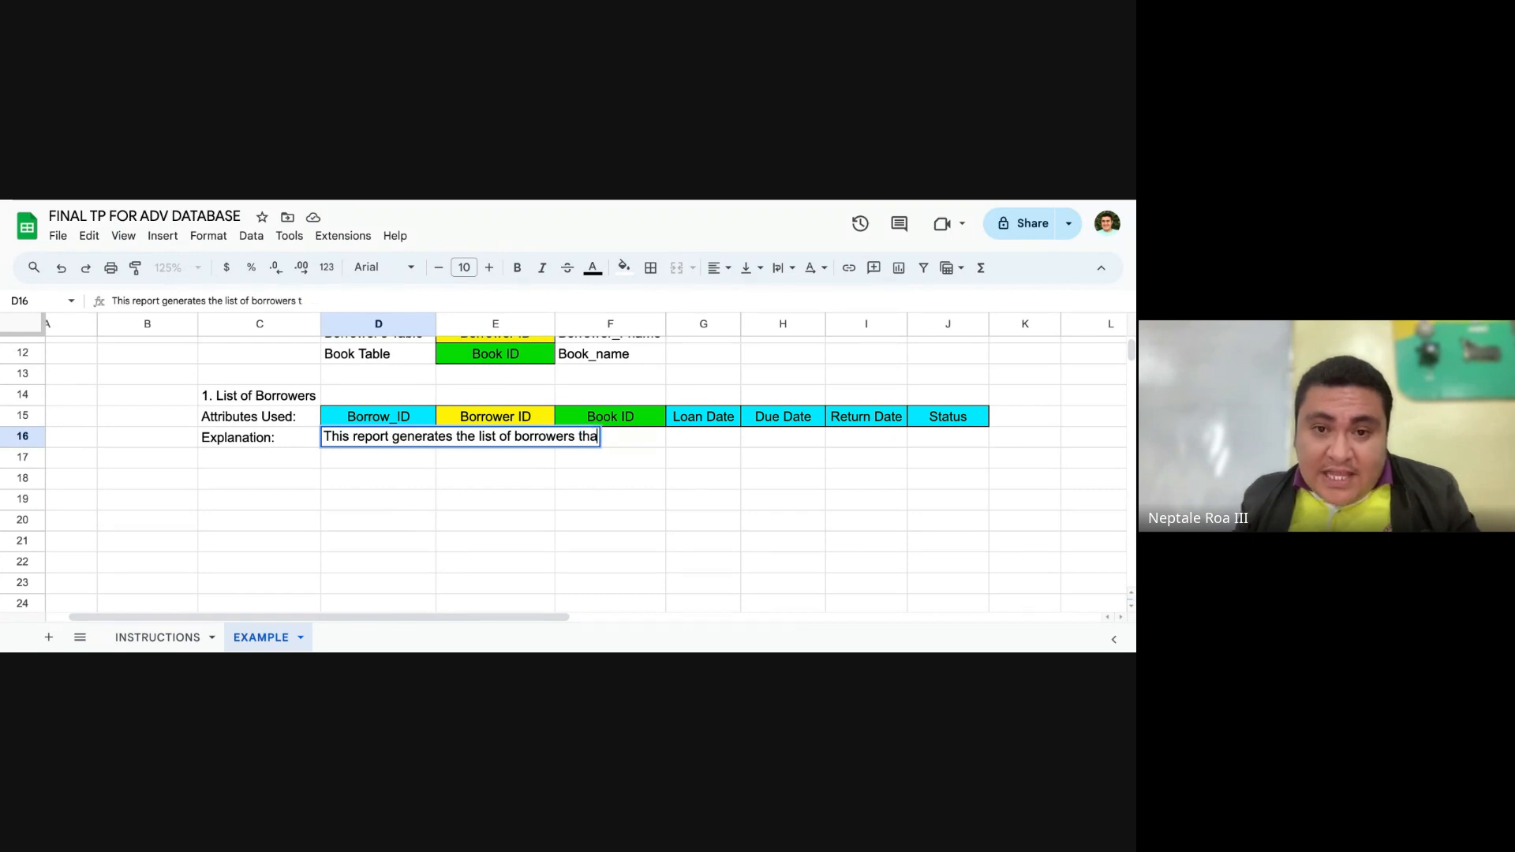
text(t includes )
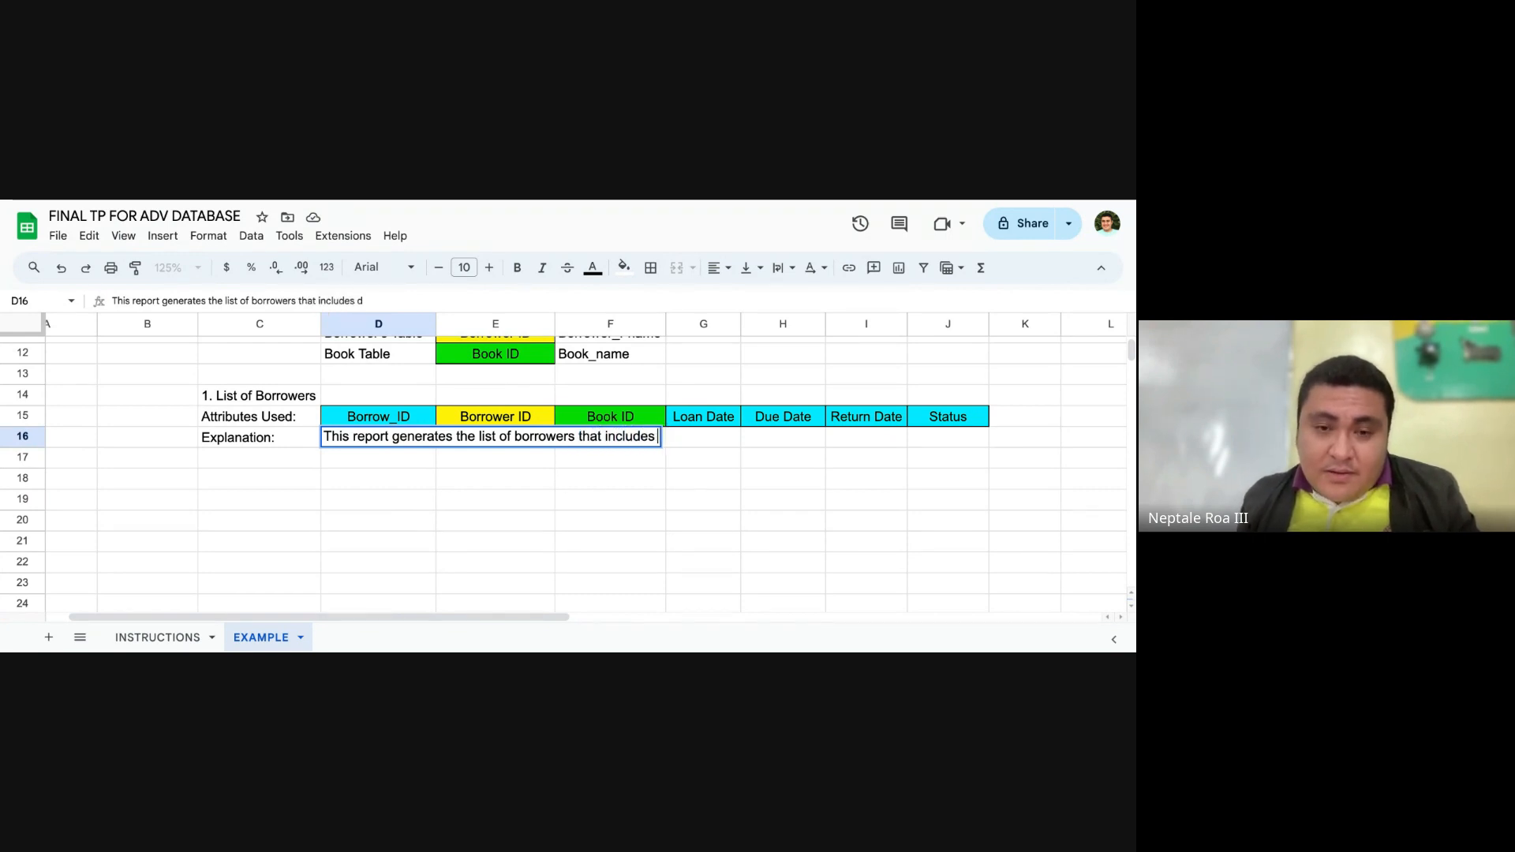
text(the boo)
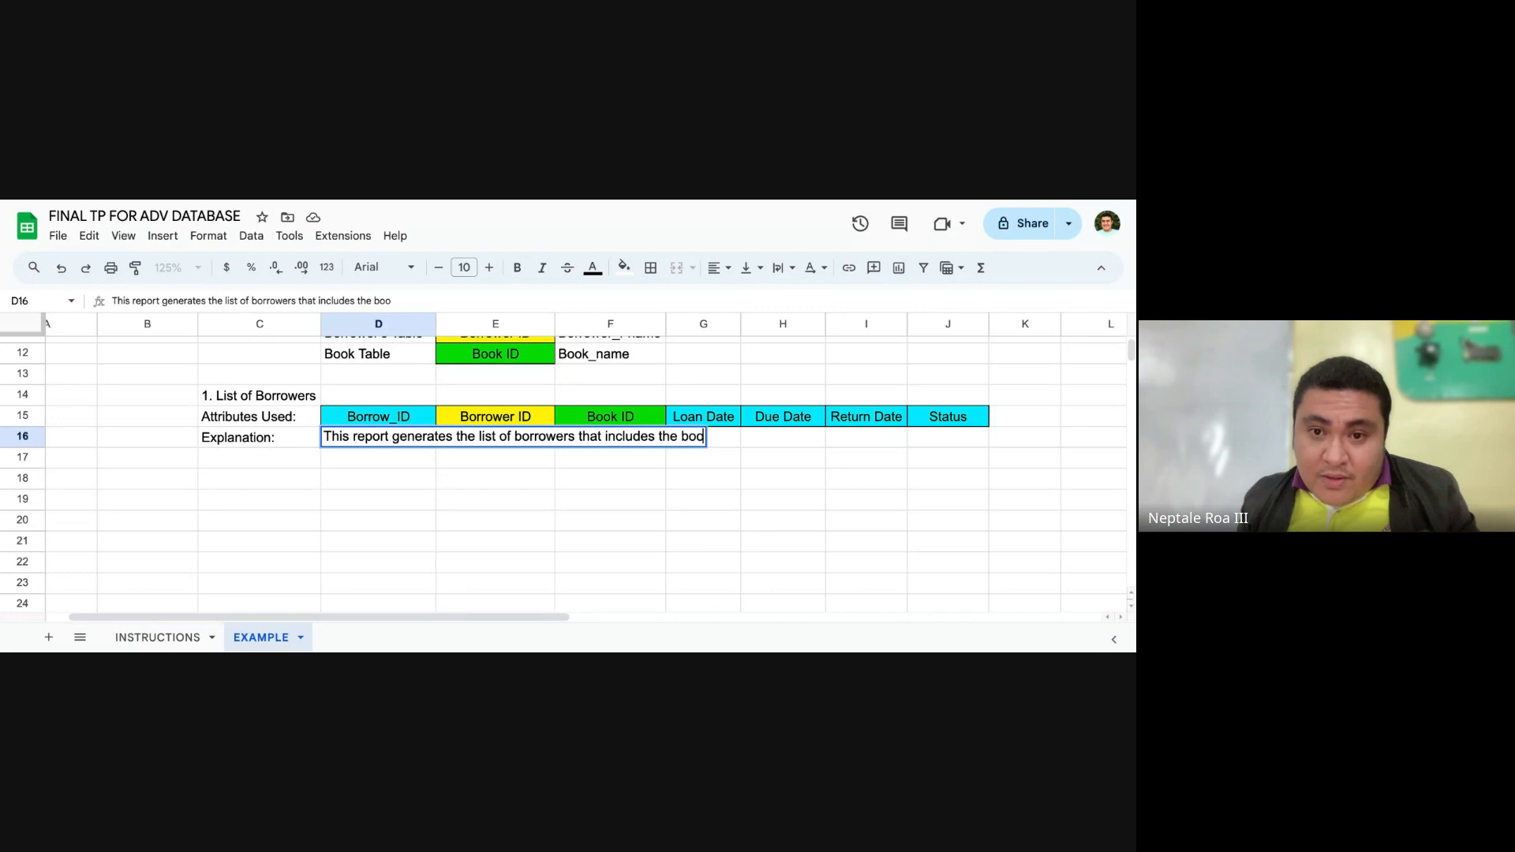
text(k being borrowe,)
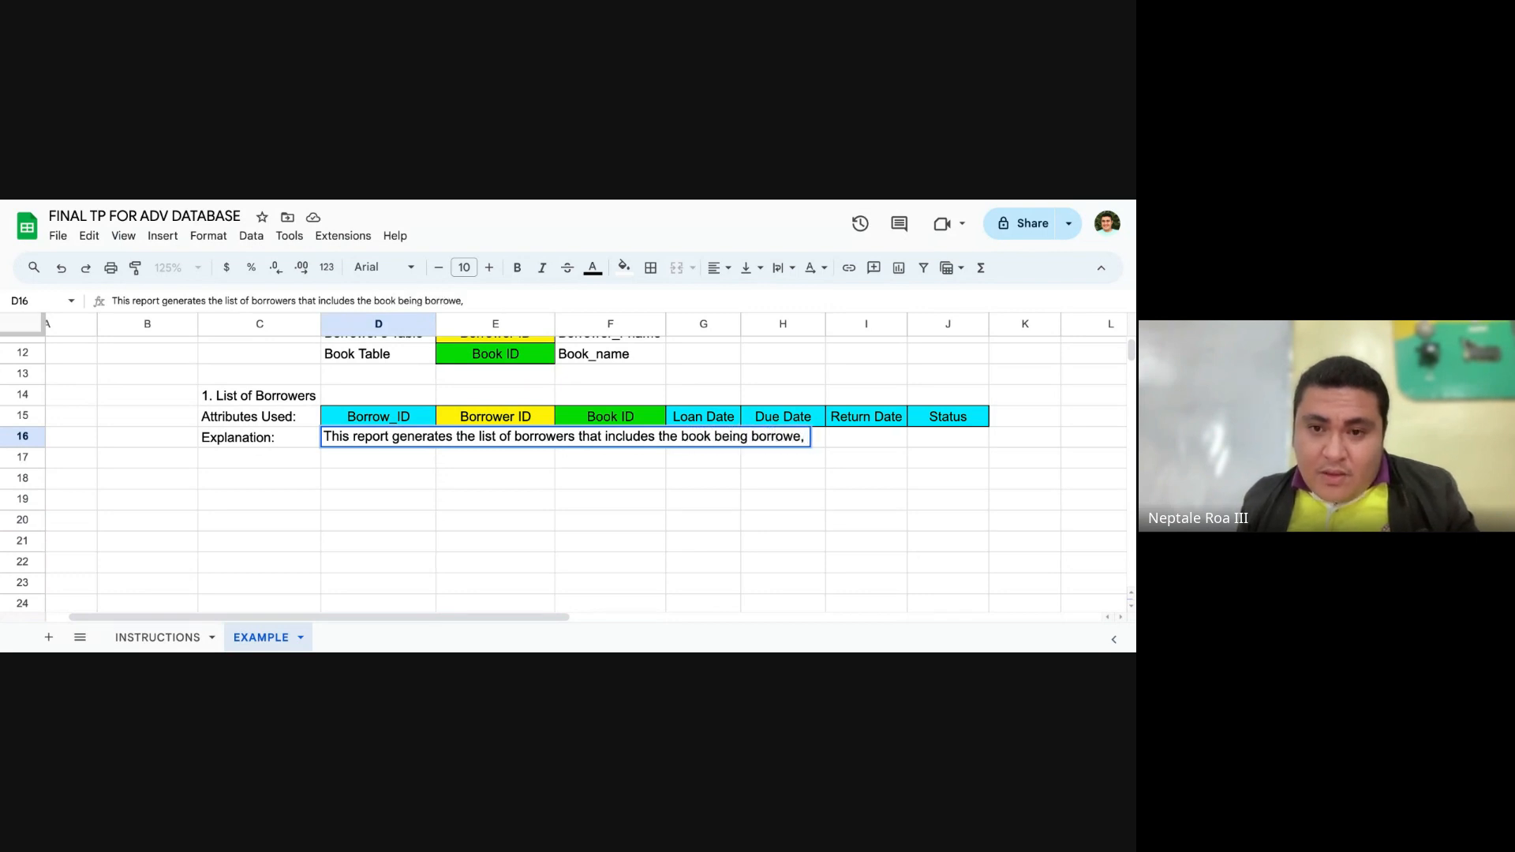
key(BackSpace)
text(dm w)
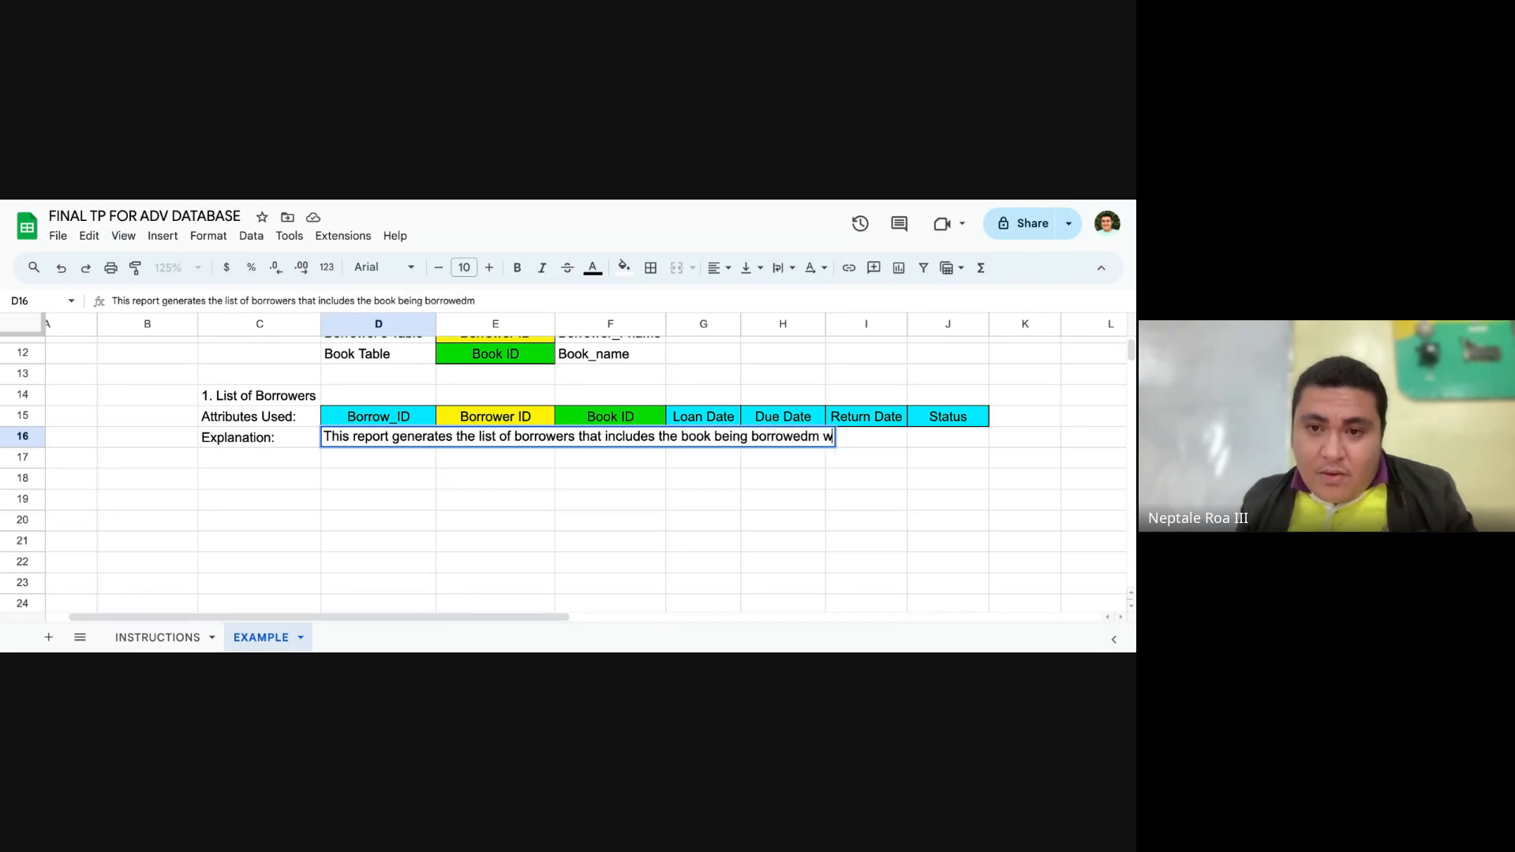
key(BackSpace)
key(BackSpace)
key(BackSpace)
text(, when was b)
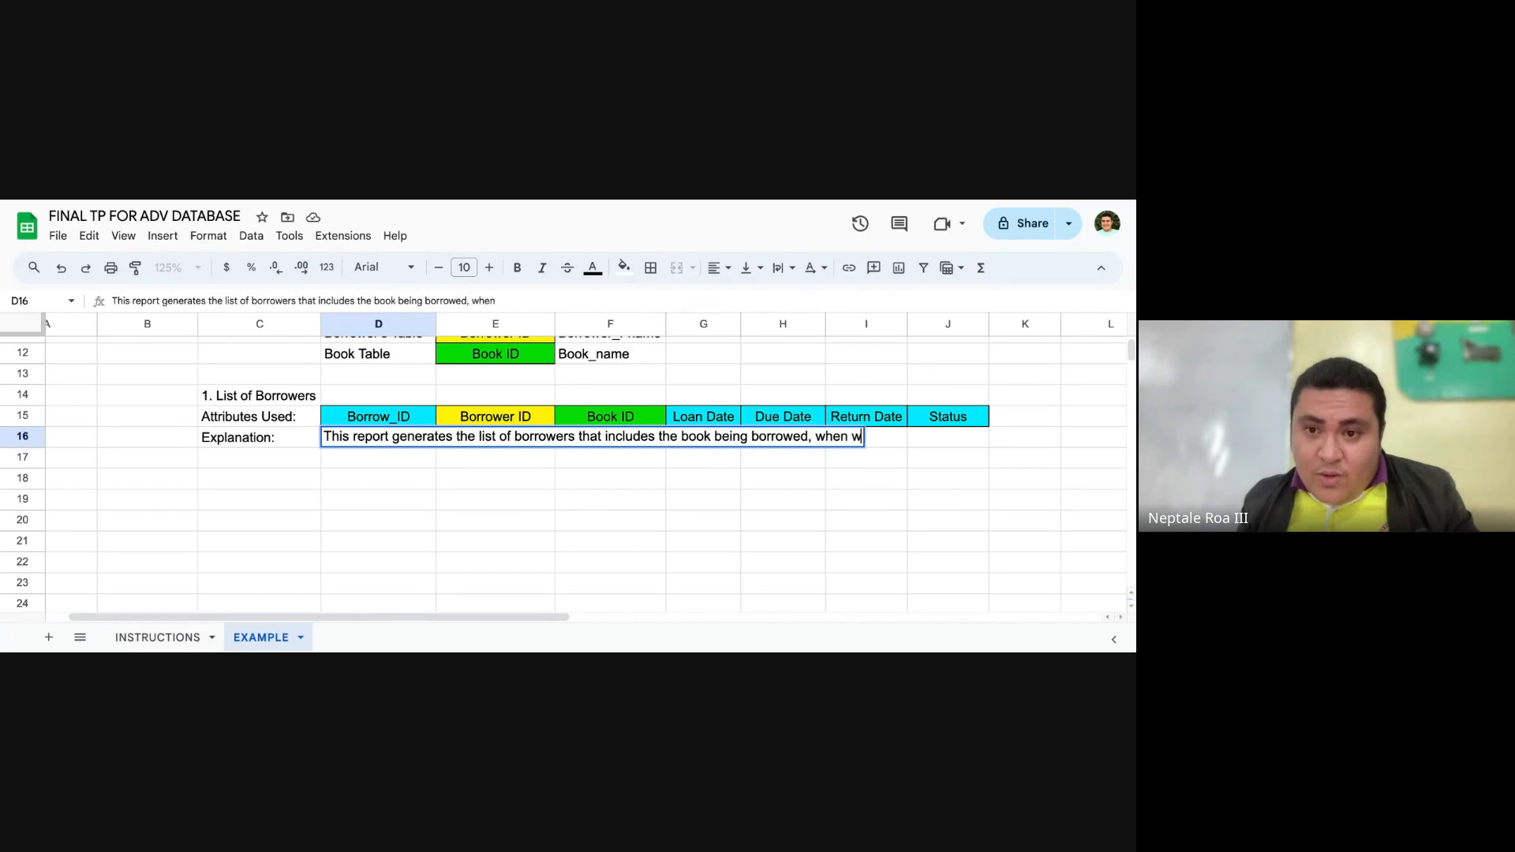
text(it borrowed,)
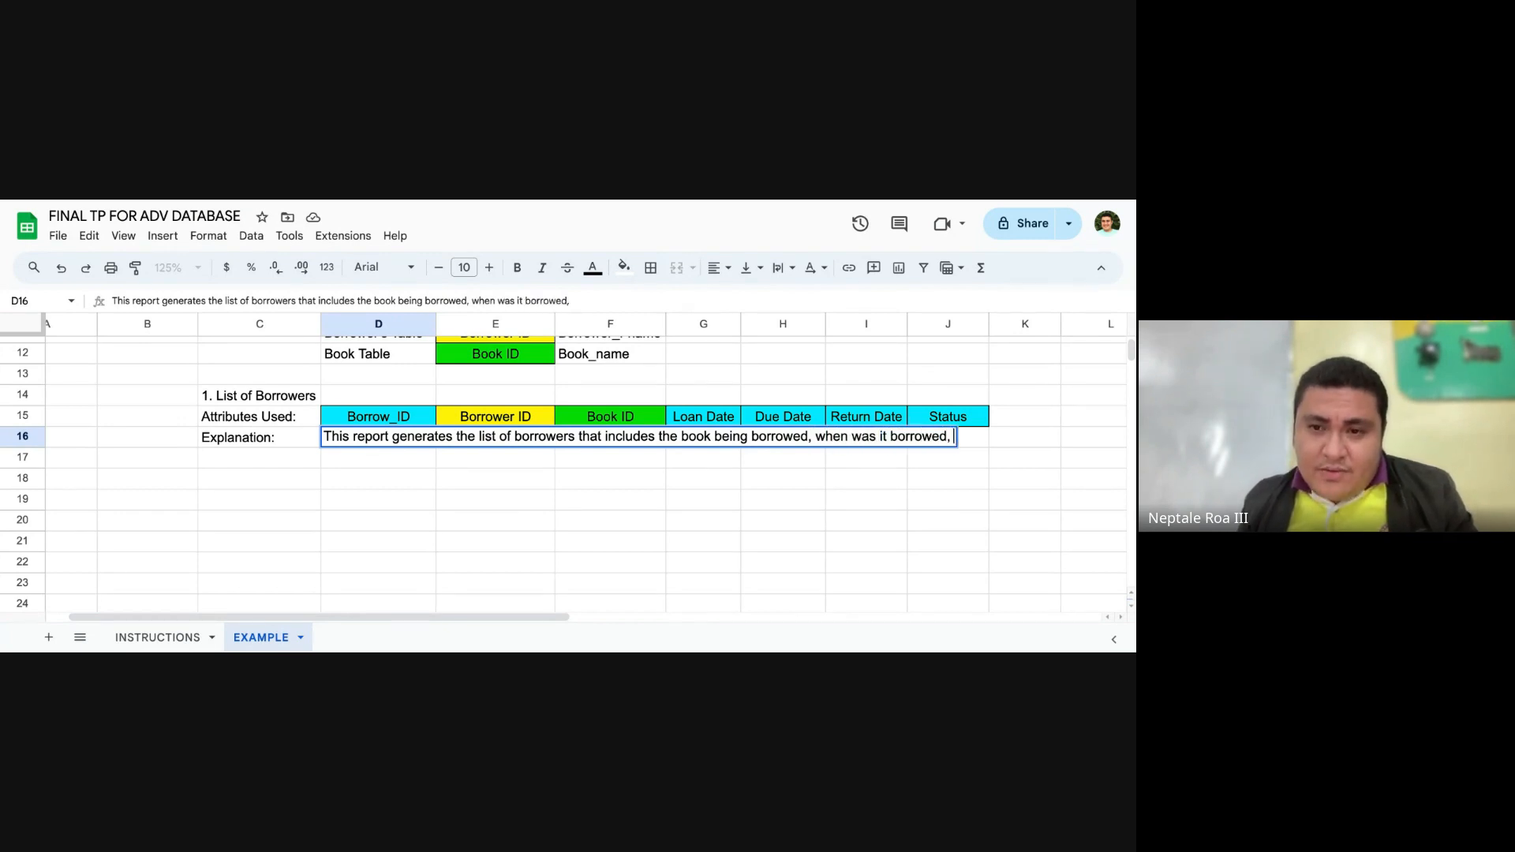
text( when will)
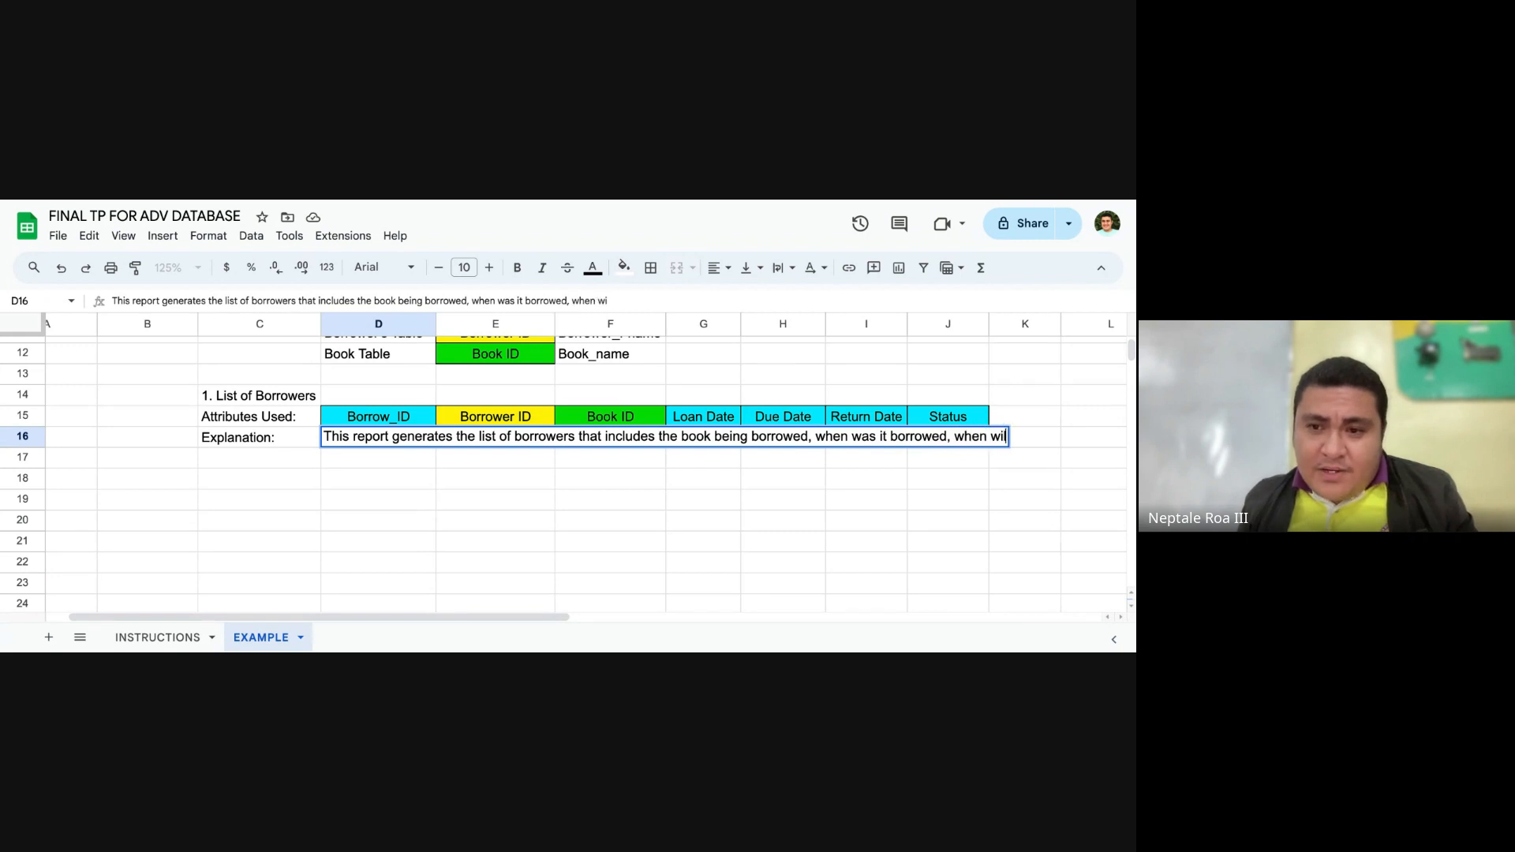
text( it be retur)
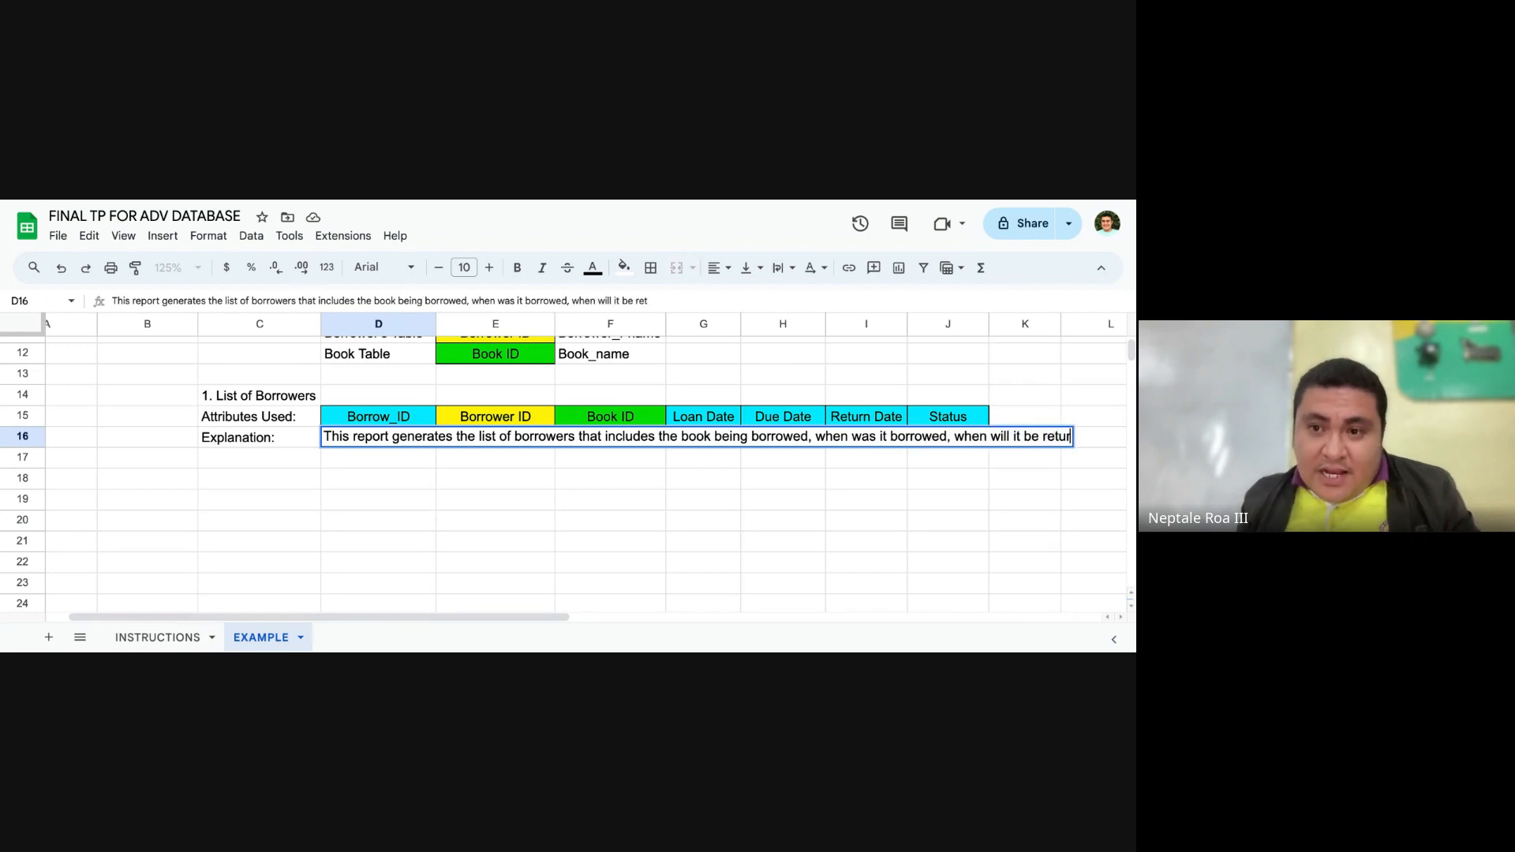
text(ned)
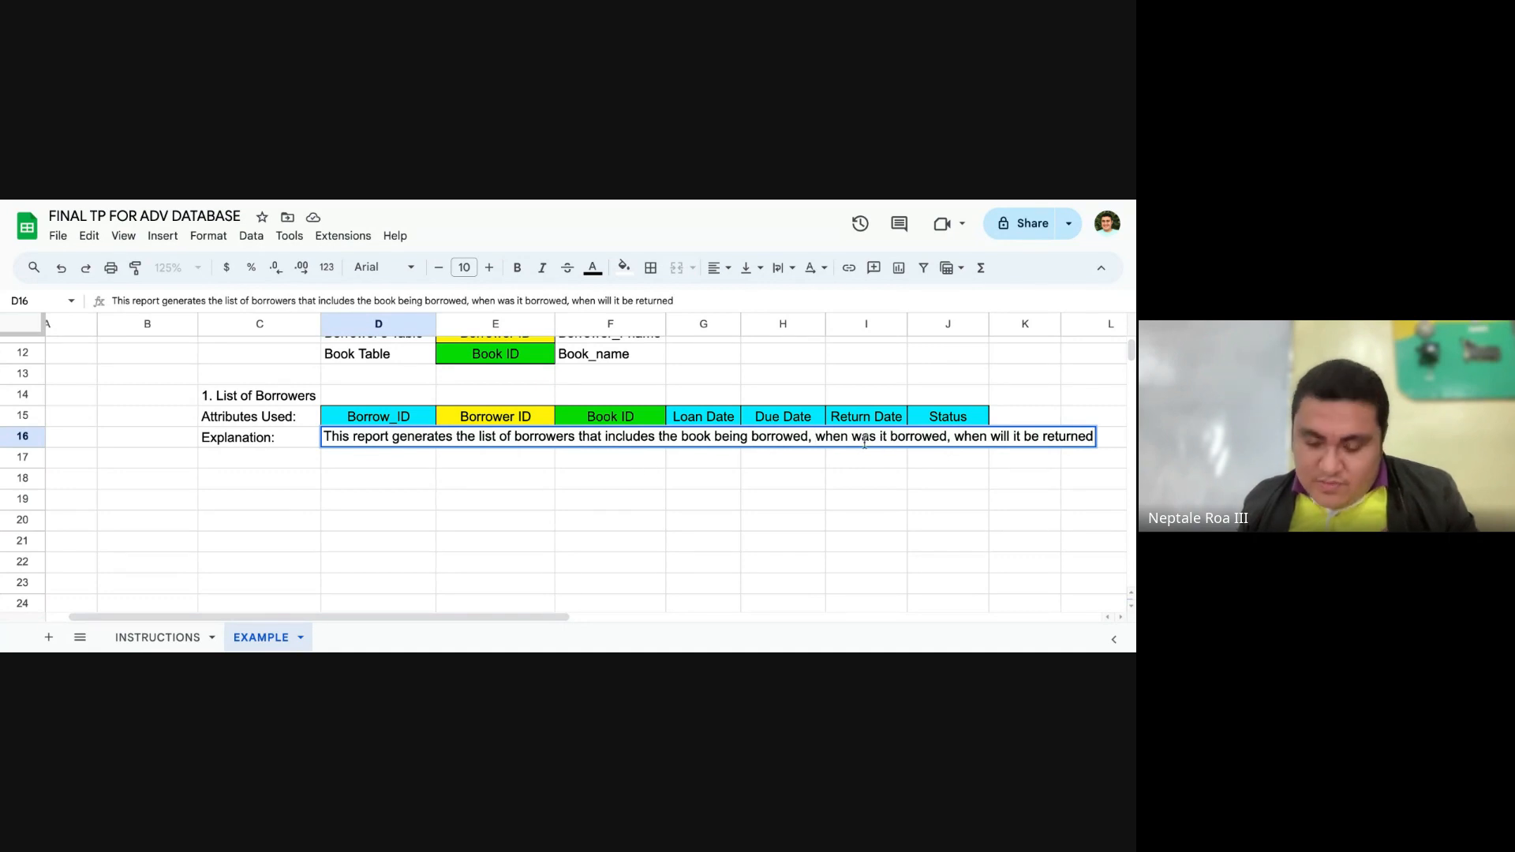
Step: Break the D16 explanation onto a second line after "being borrowed," and finish it with ", when was it returned and what is the status."
key(alt+Return)
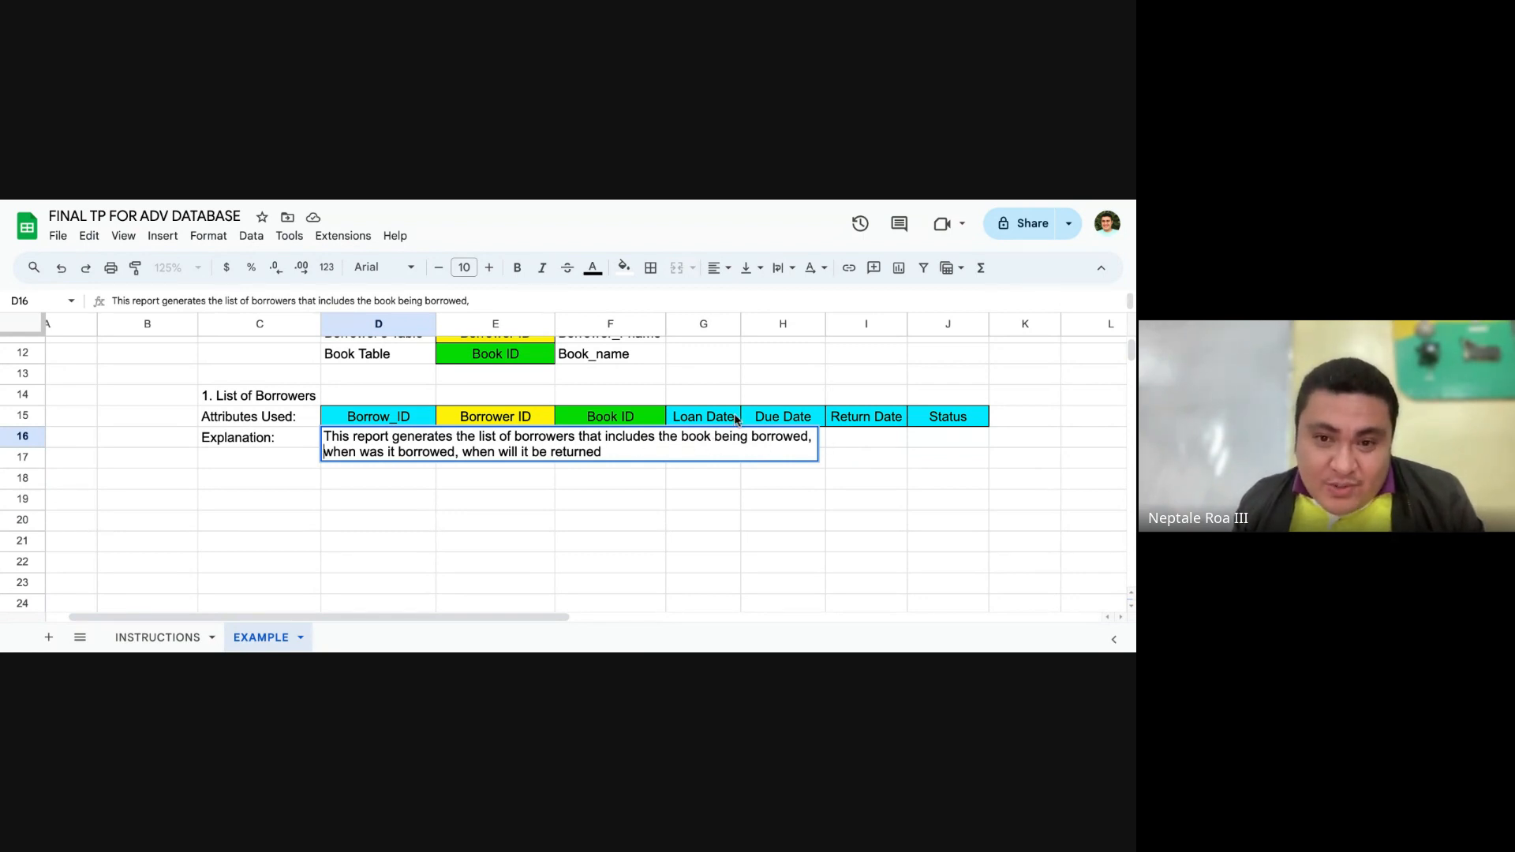
click(615, 451)
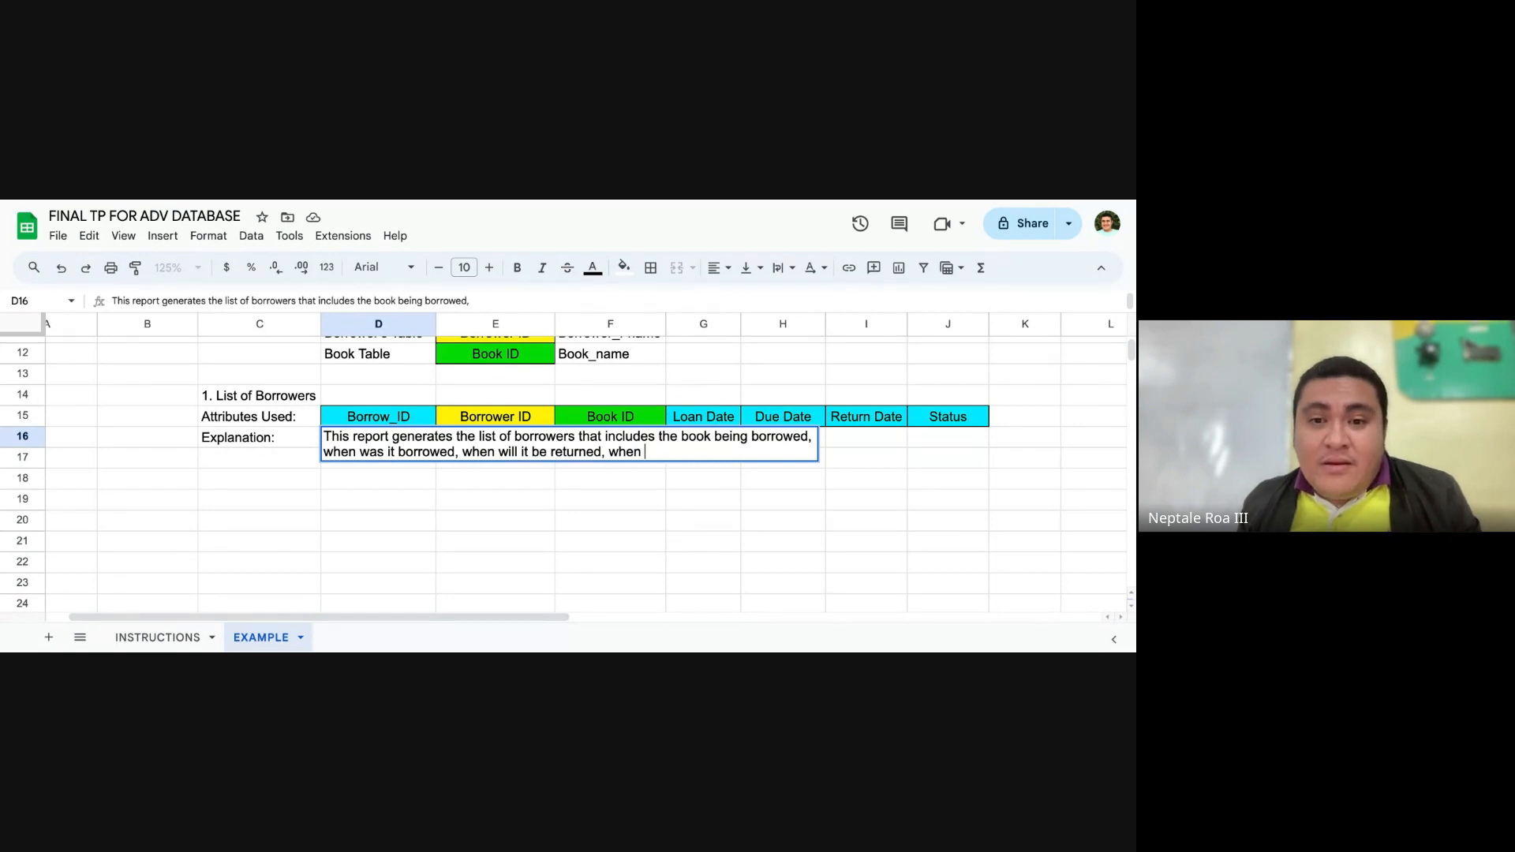
text(, when was it ret)
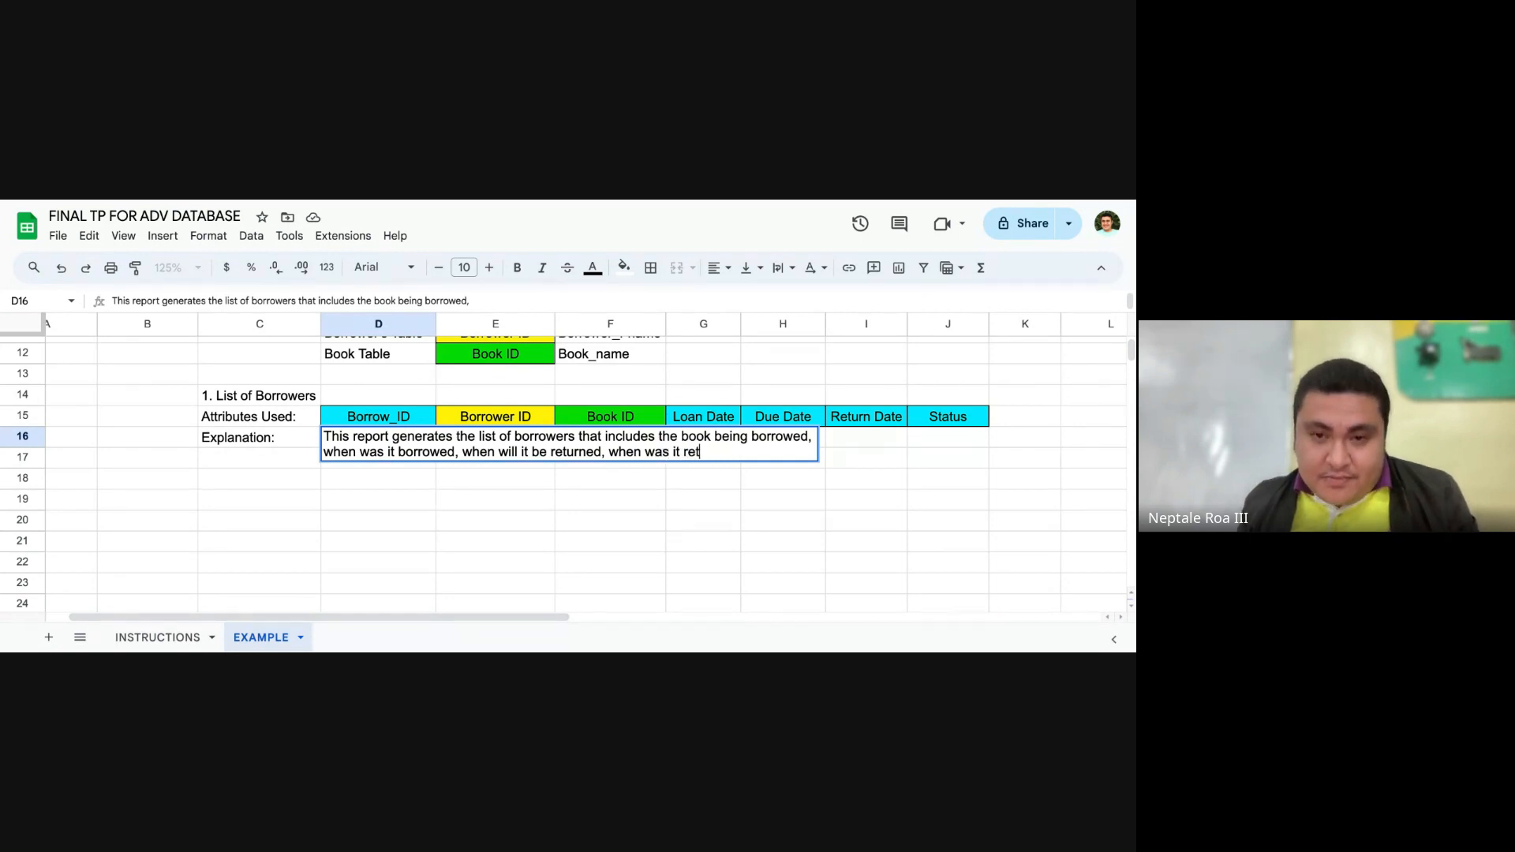
text(urned and wh)
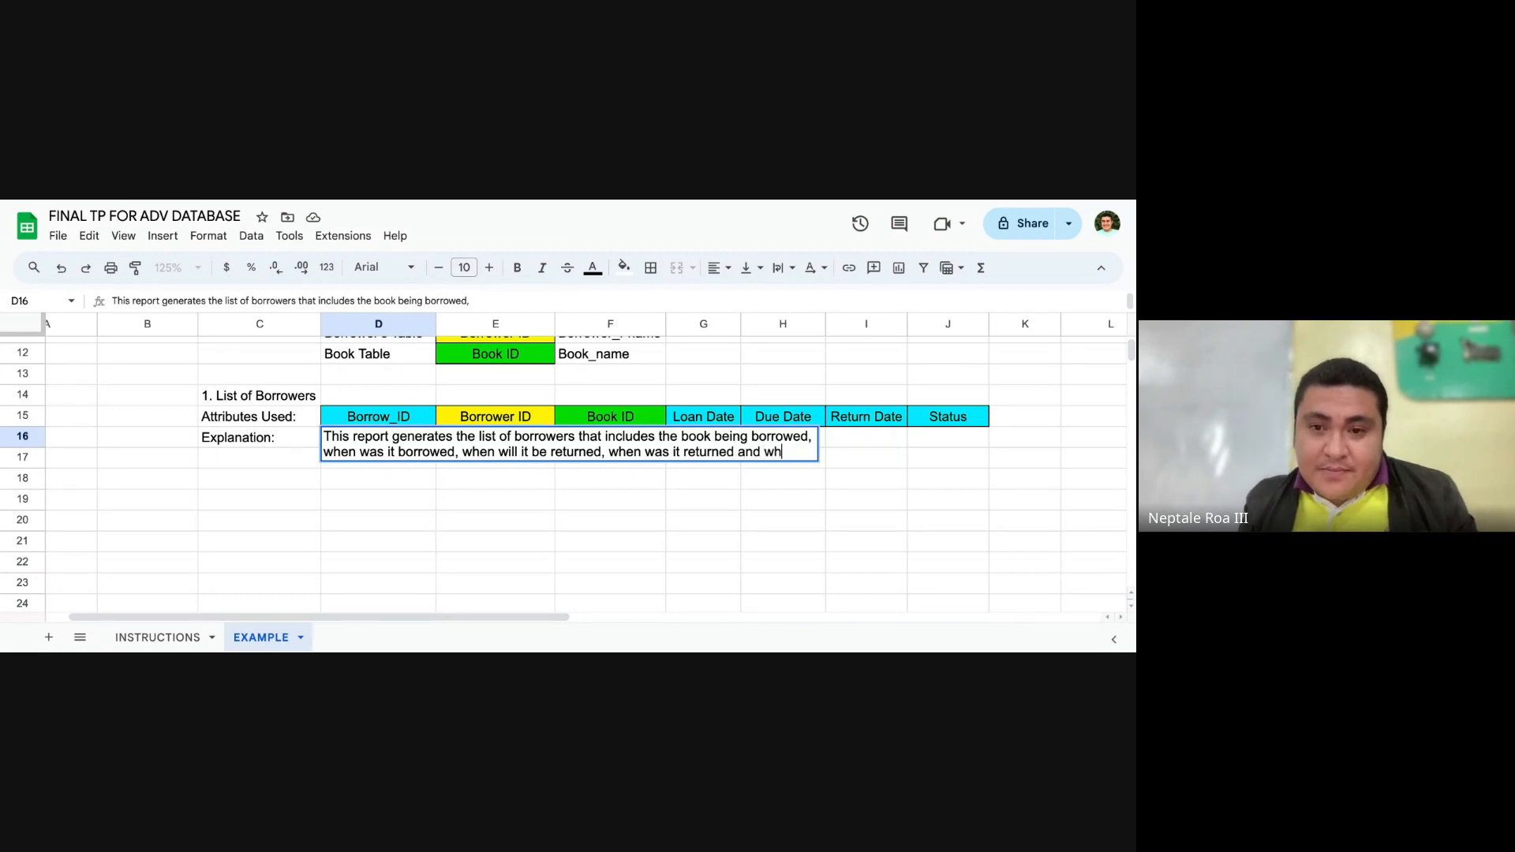
text(at is the status.)
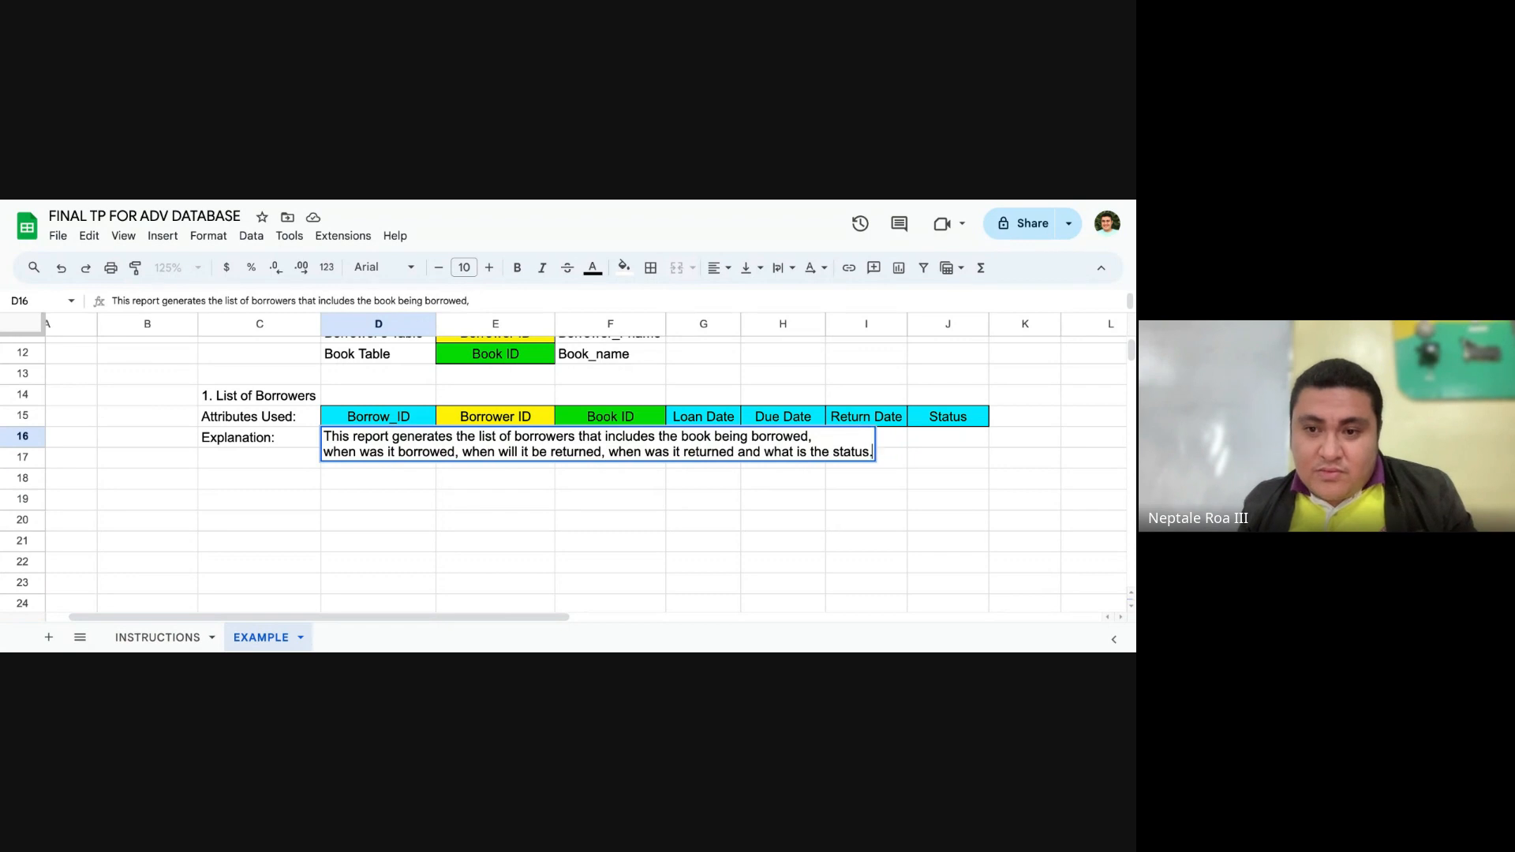
key(Return)
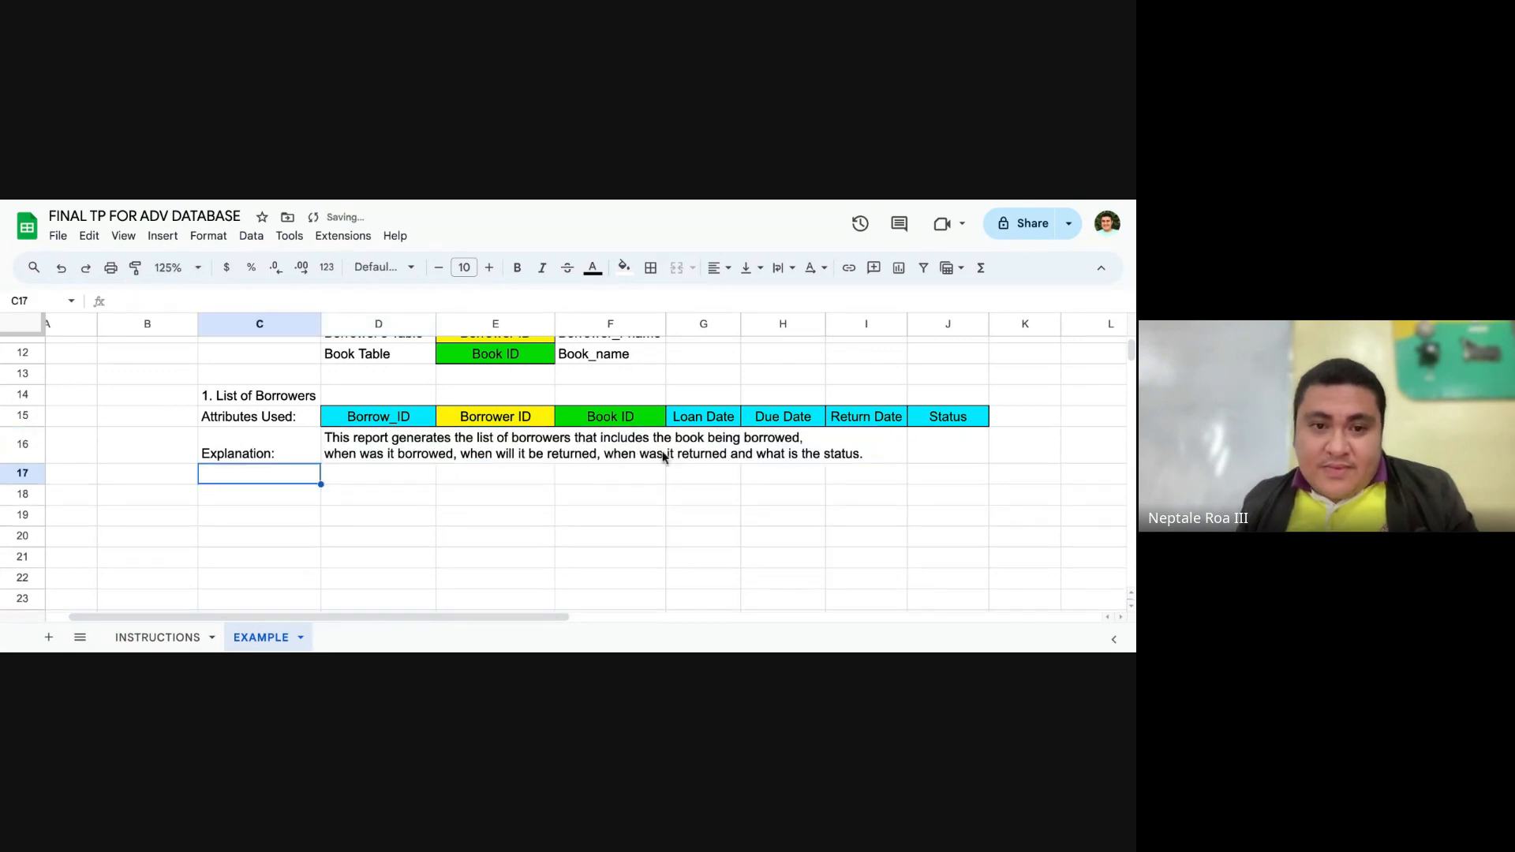
Step: Review the attributes in D15:J15 against the explanation of the List of Borrowers report
click(584, 477)
click(798, 489)
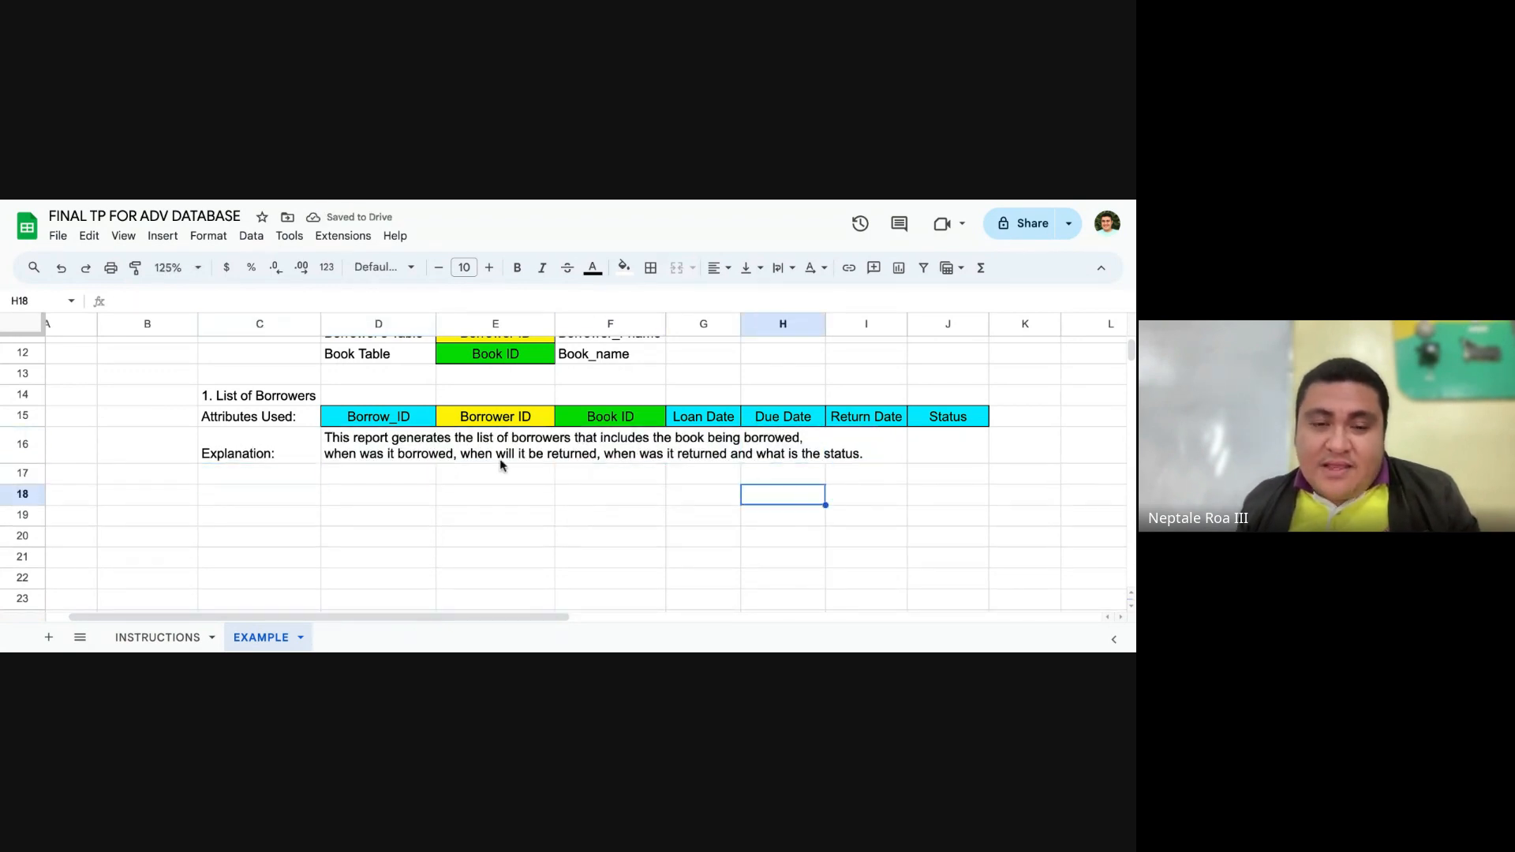
drag(382, 419, 962, 422)
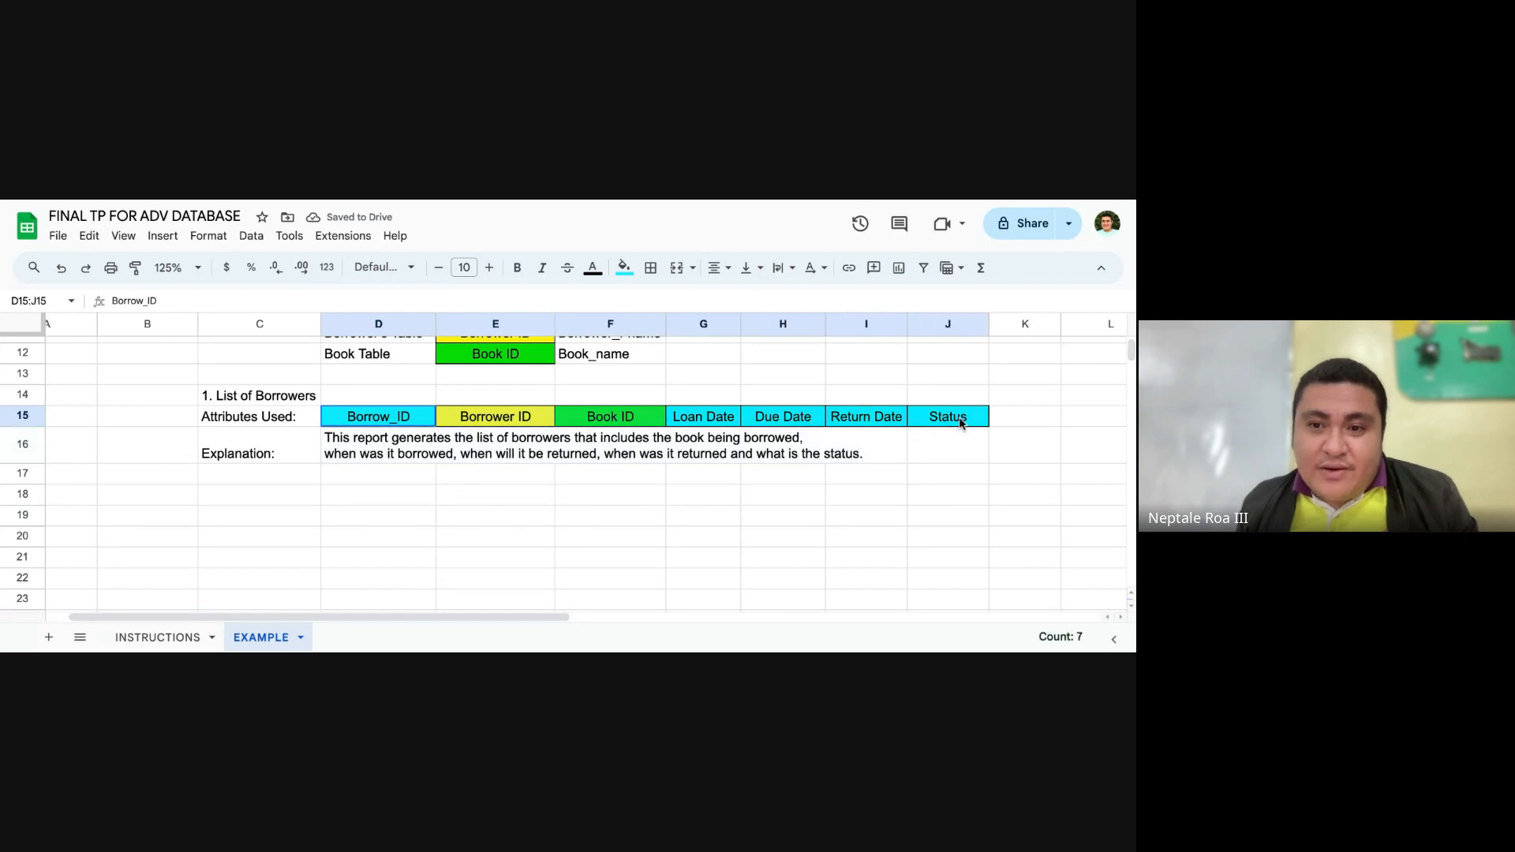
click(410, 494)
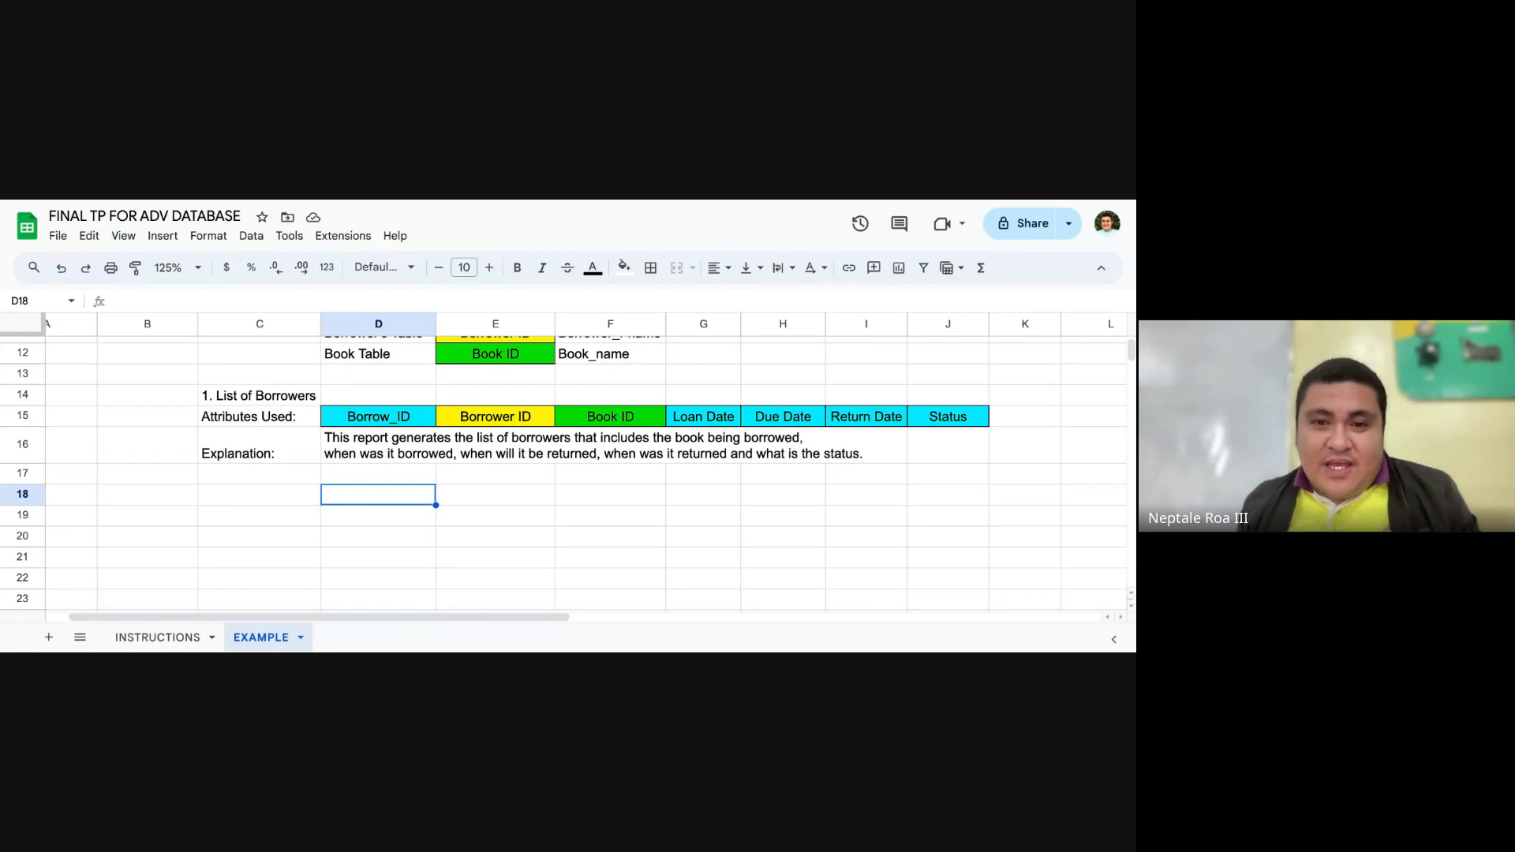
click(408, 473)
scroll(406, 479, up, 3)
scroll(426, 466, down, 3)
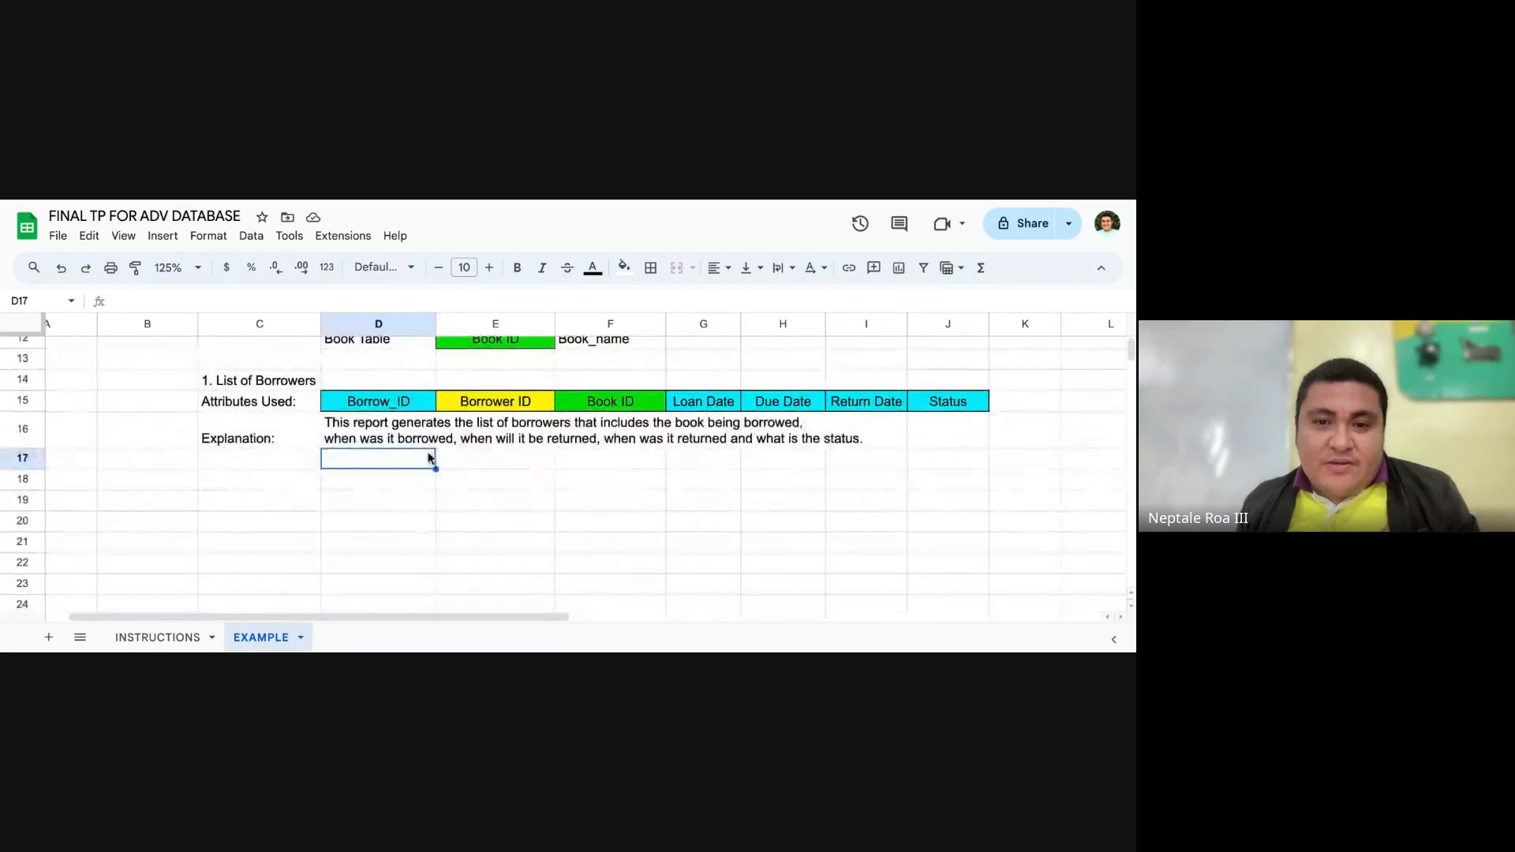
Step: Review the List of Borrowers report and its attributes against the source tables and the original borrowing data
scroll(429, 458, up, 5)
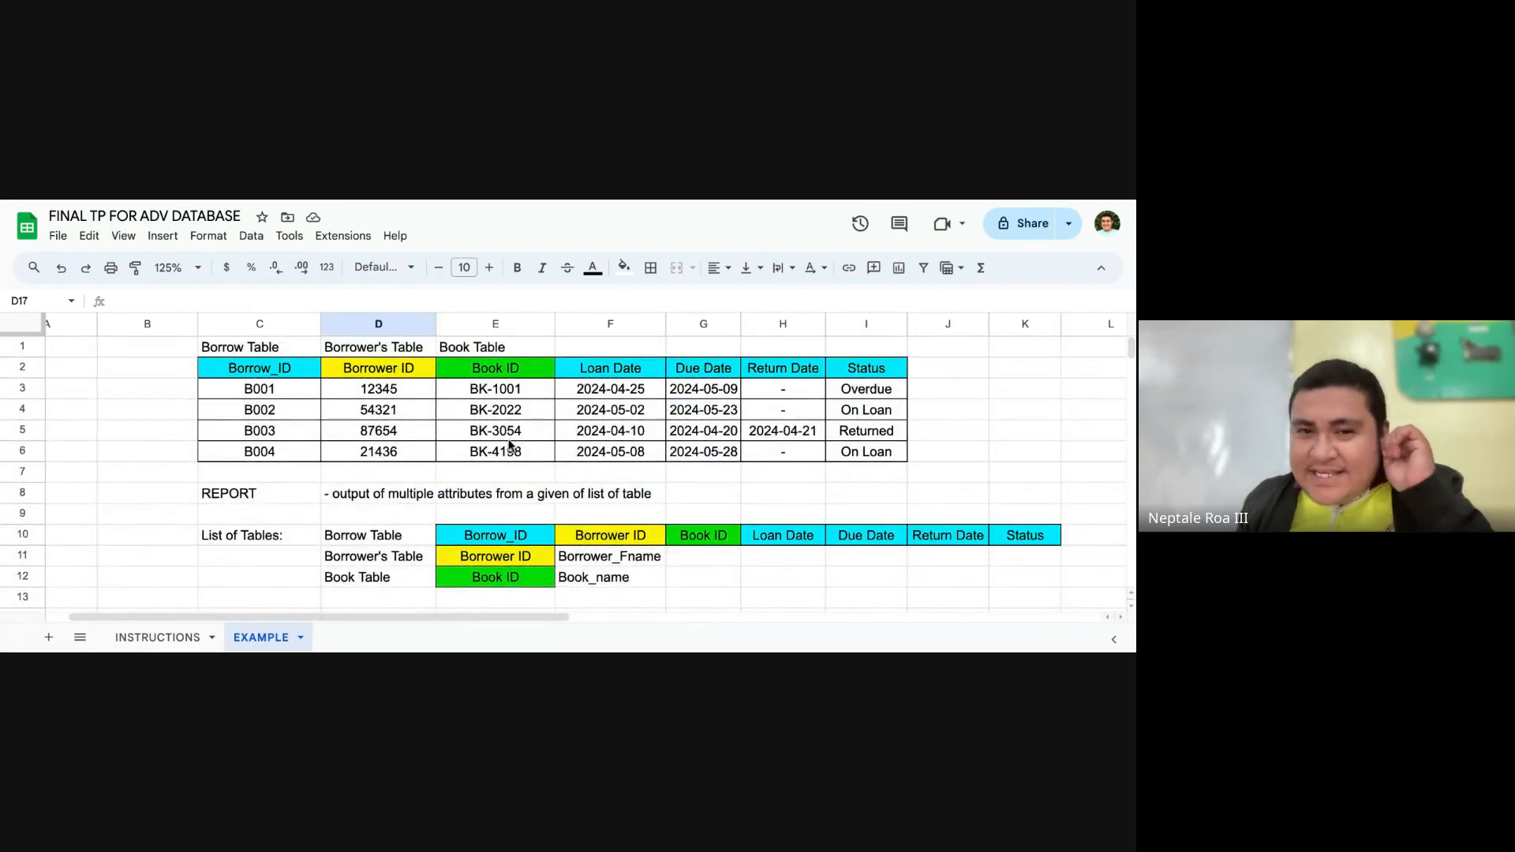
scroll(509, 446, down, 3)
click(402, 533)
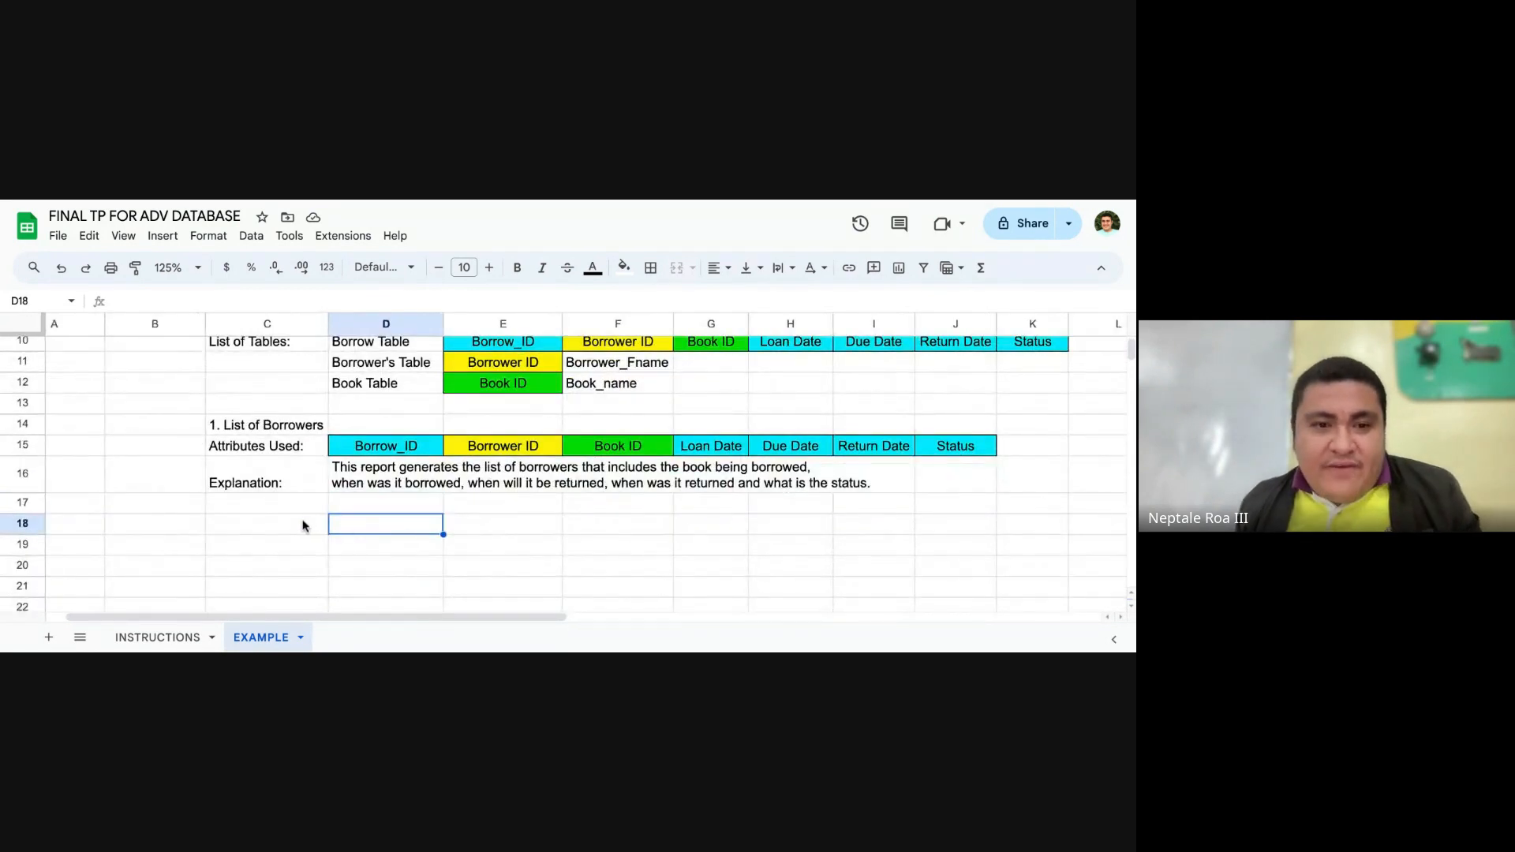
click(305, 523)
scroll(432, 521, up, 2)
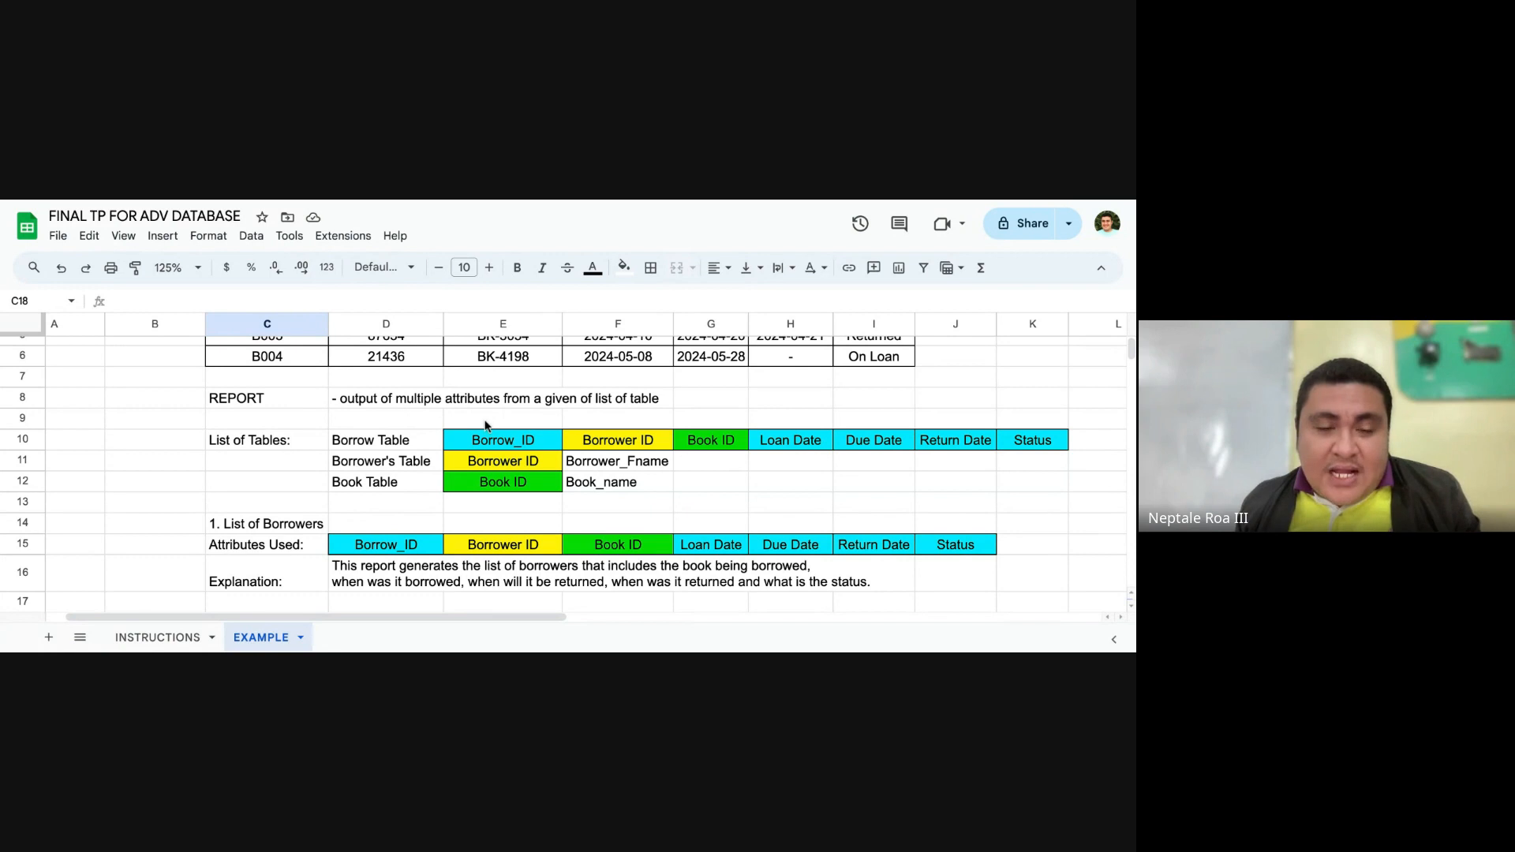
scroll(331, 430, down, 2)
click(314, 512)
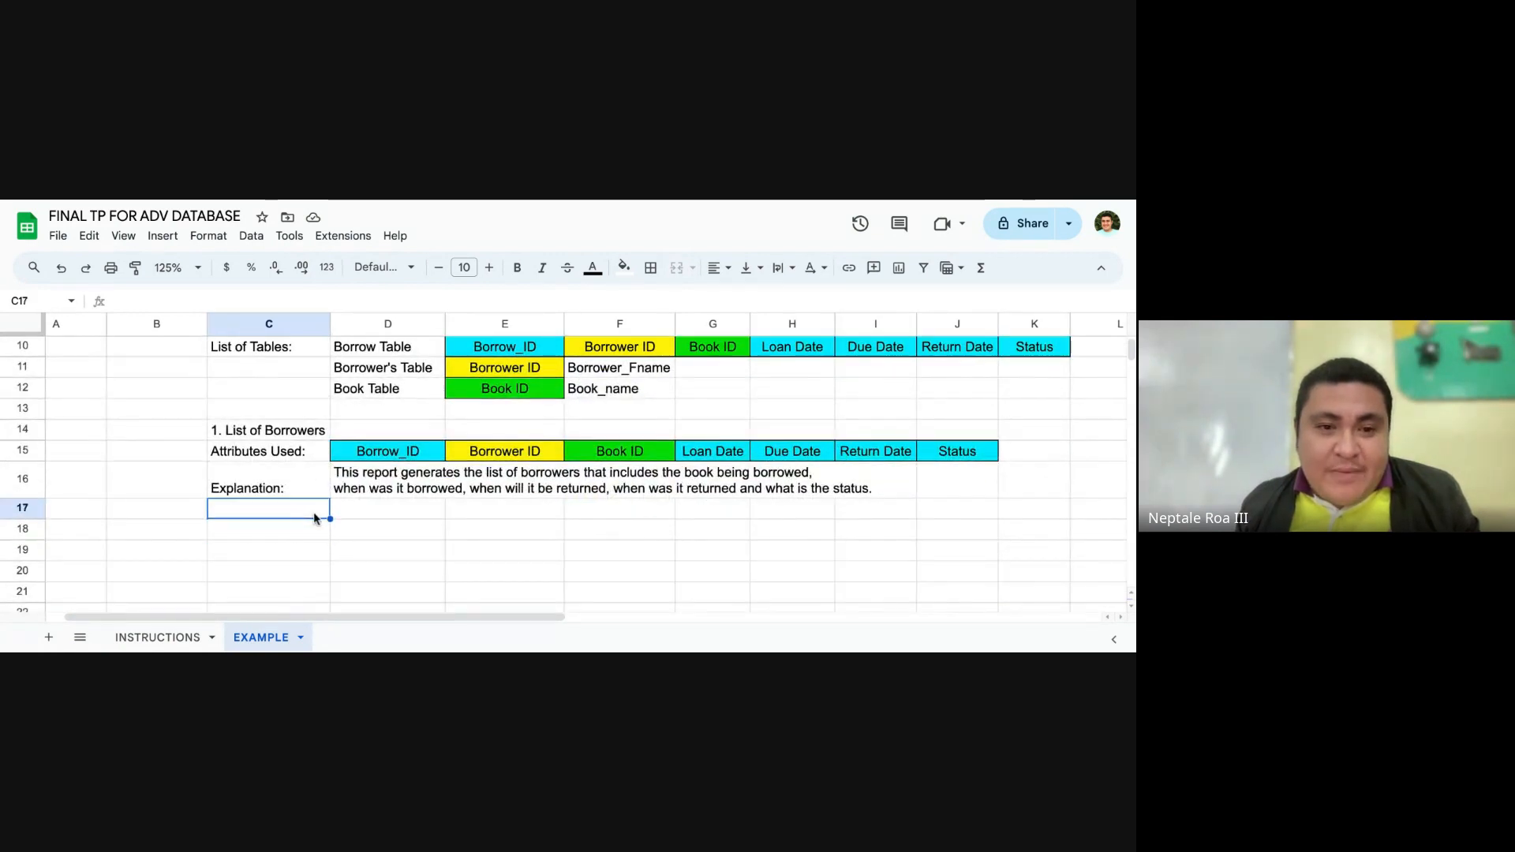
scroll(314, 519, up, 2)
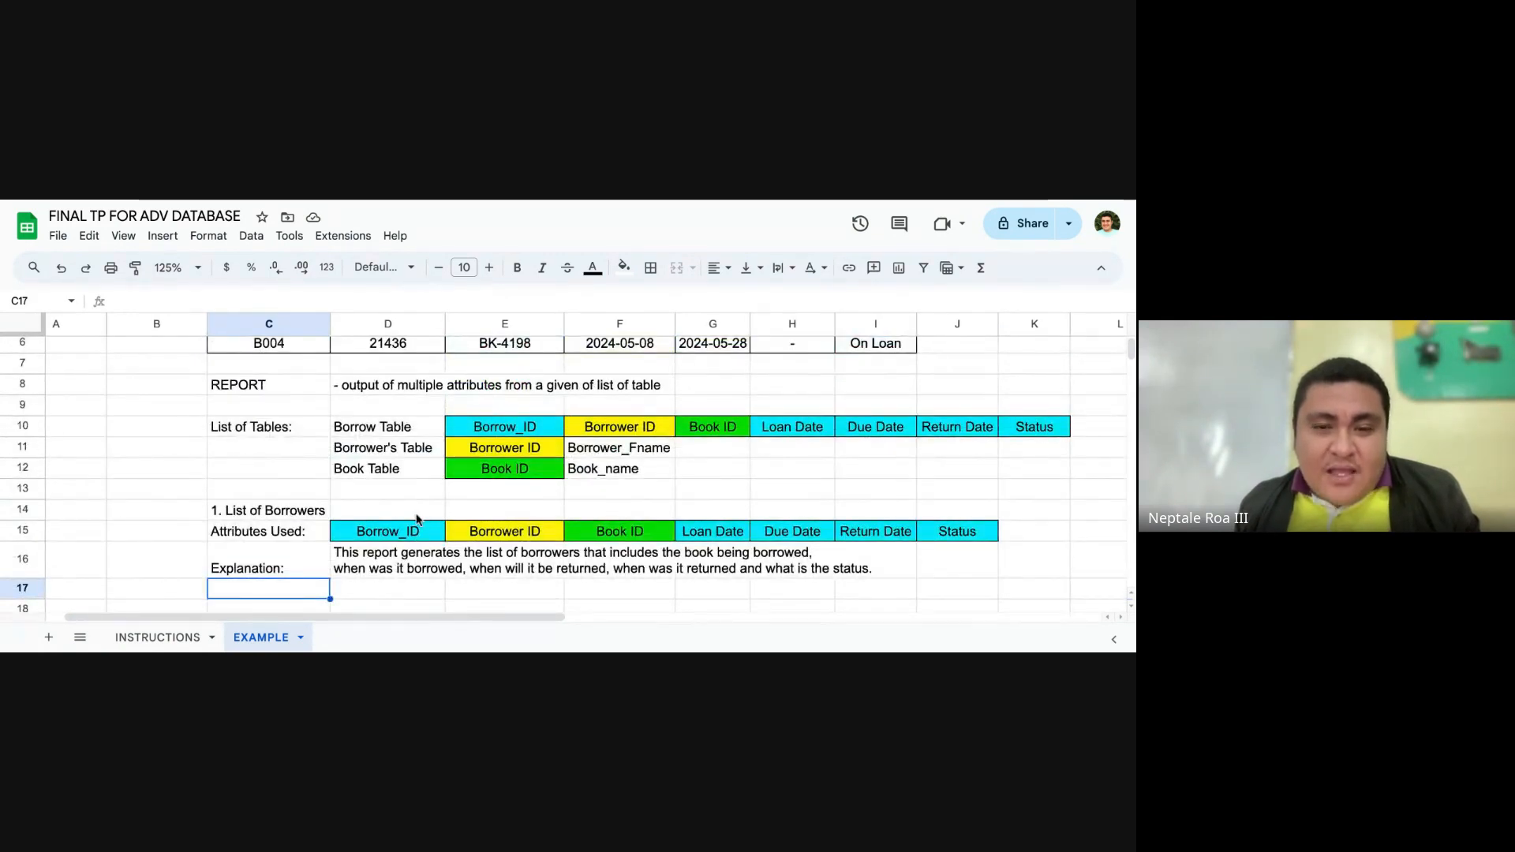
scroll(436, 508, up, 2)
scroll(421, 496, down, 4)
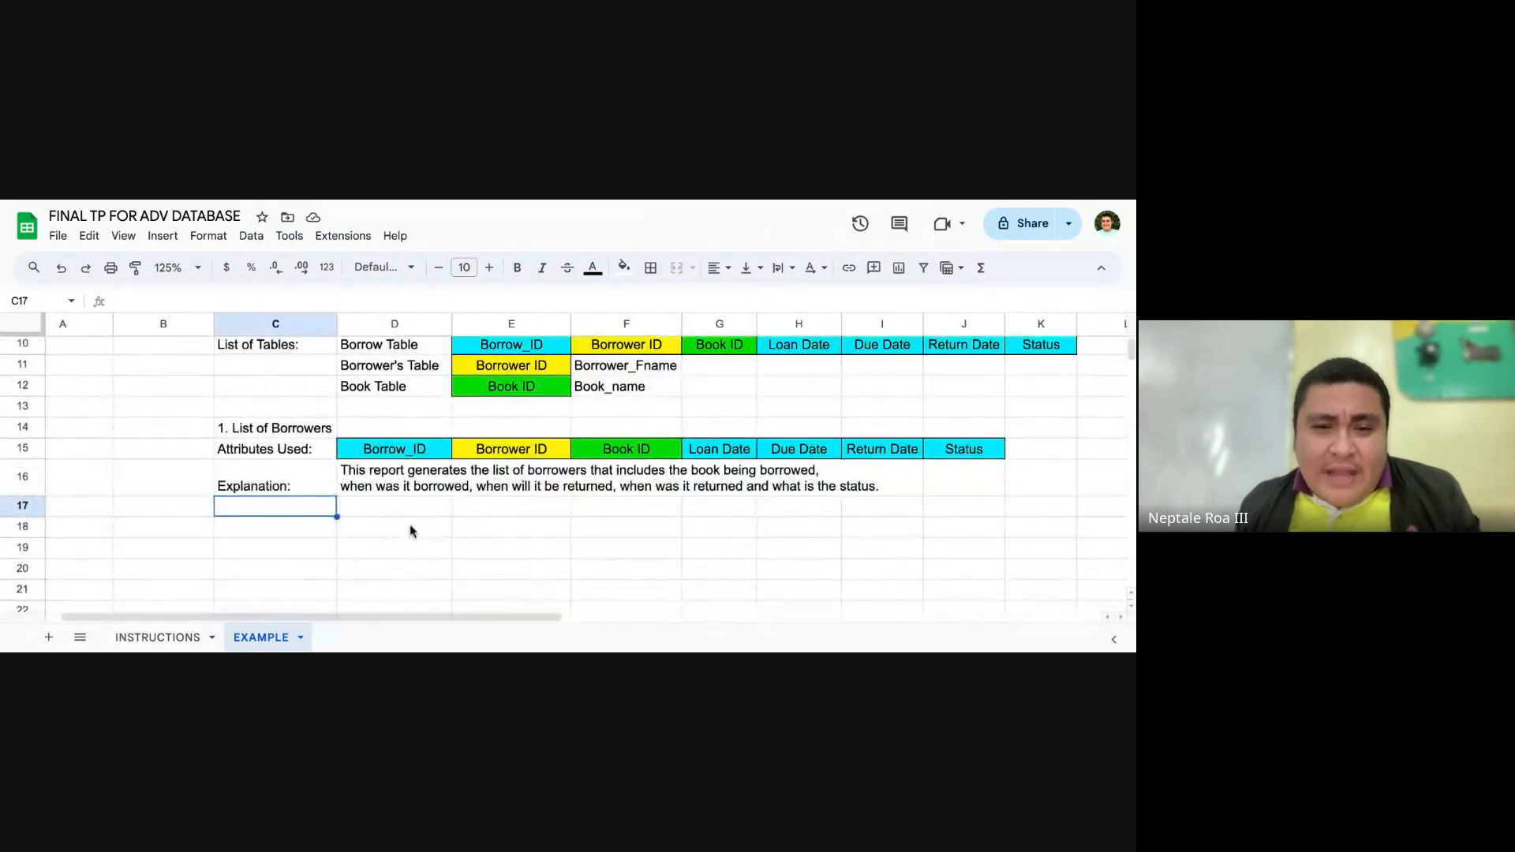
click(426, 498)
click(424, 456)
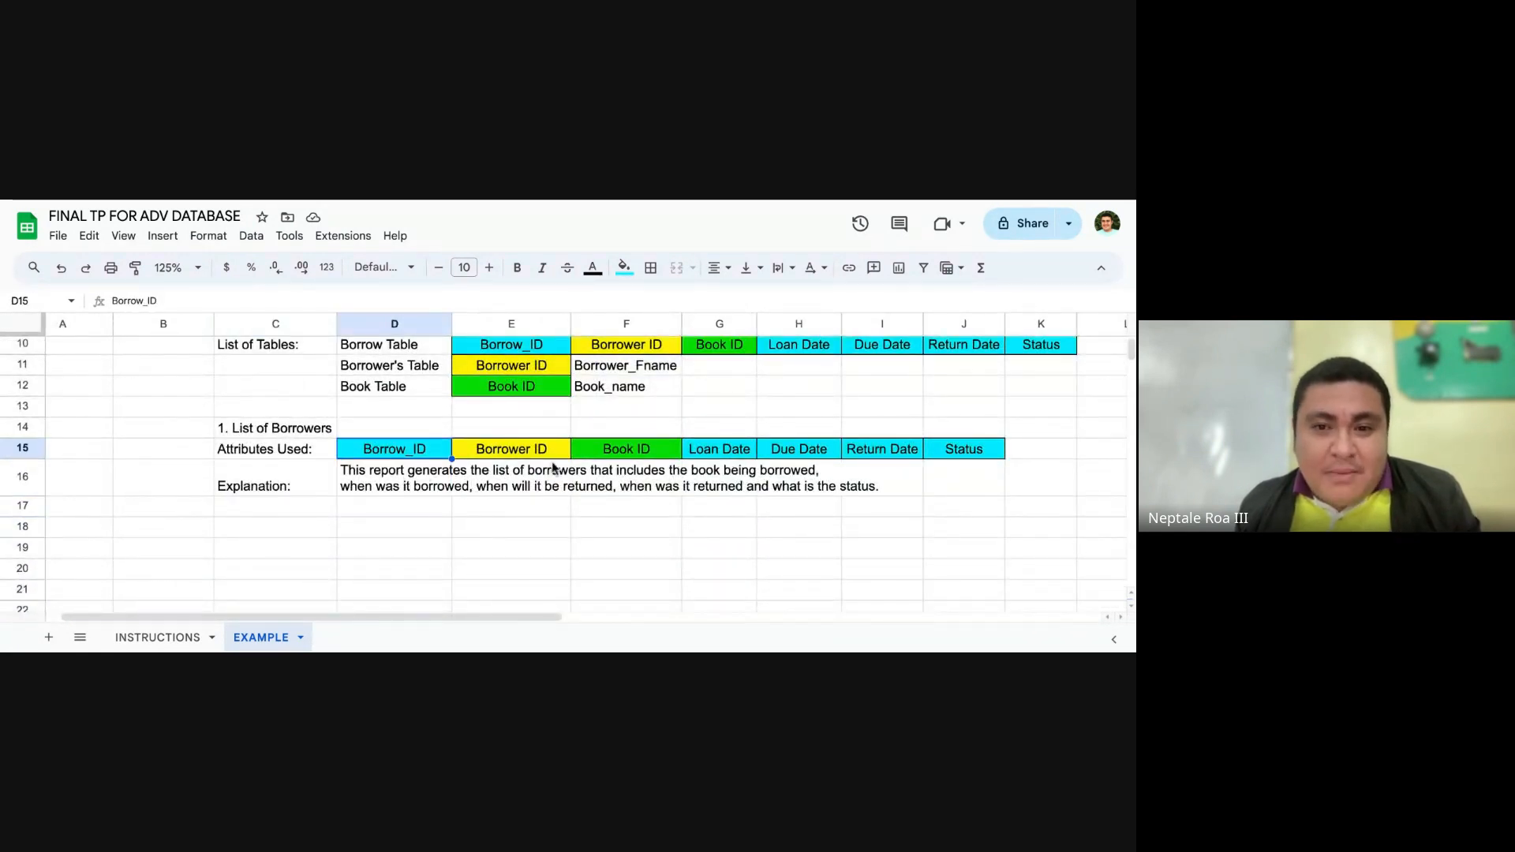
scroll(552, 467, up, 3)
scroll(553, 473, up, 1)
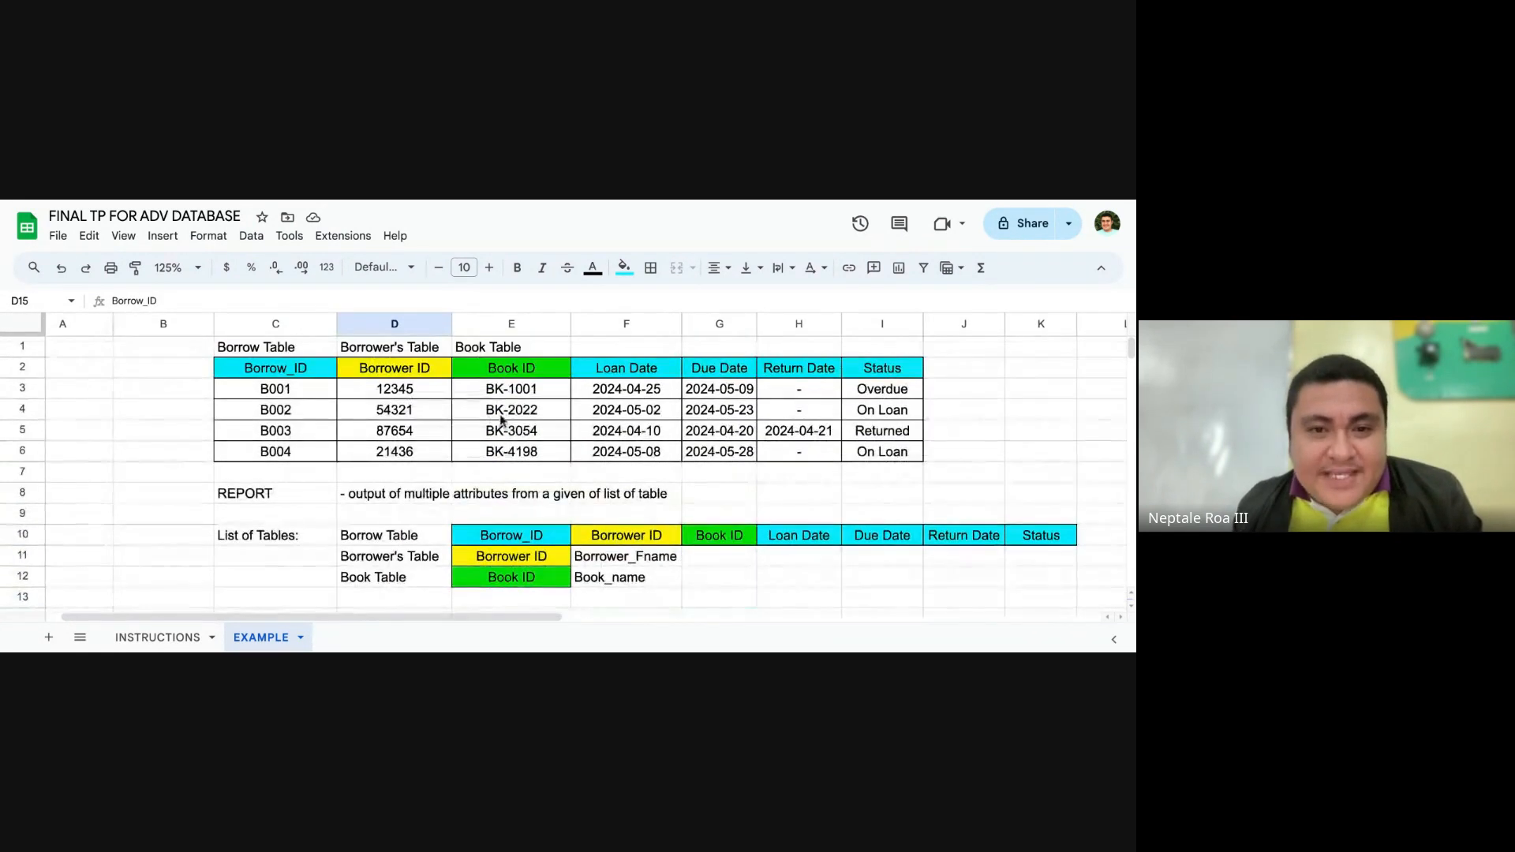
Step: Compare the Borrower ID and Book ID columns in D2:E2 of the original borrowing report
click(478, 372)
click(425, 371)
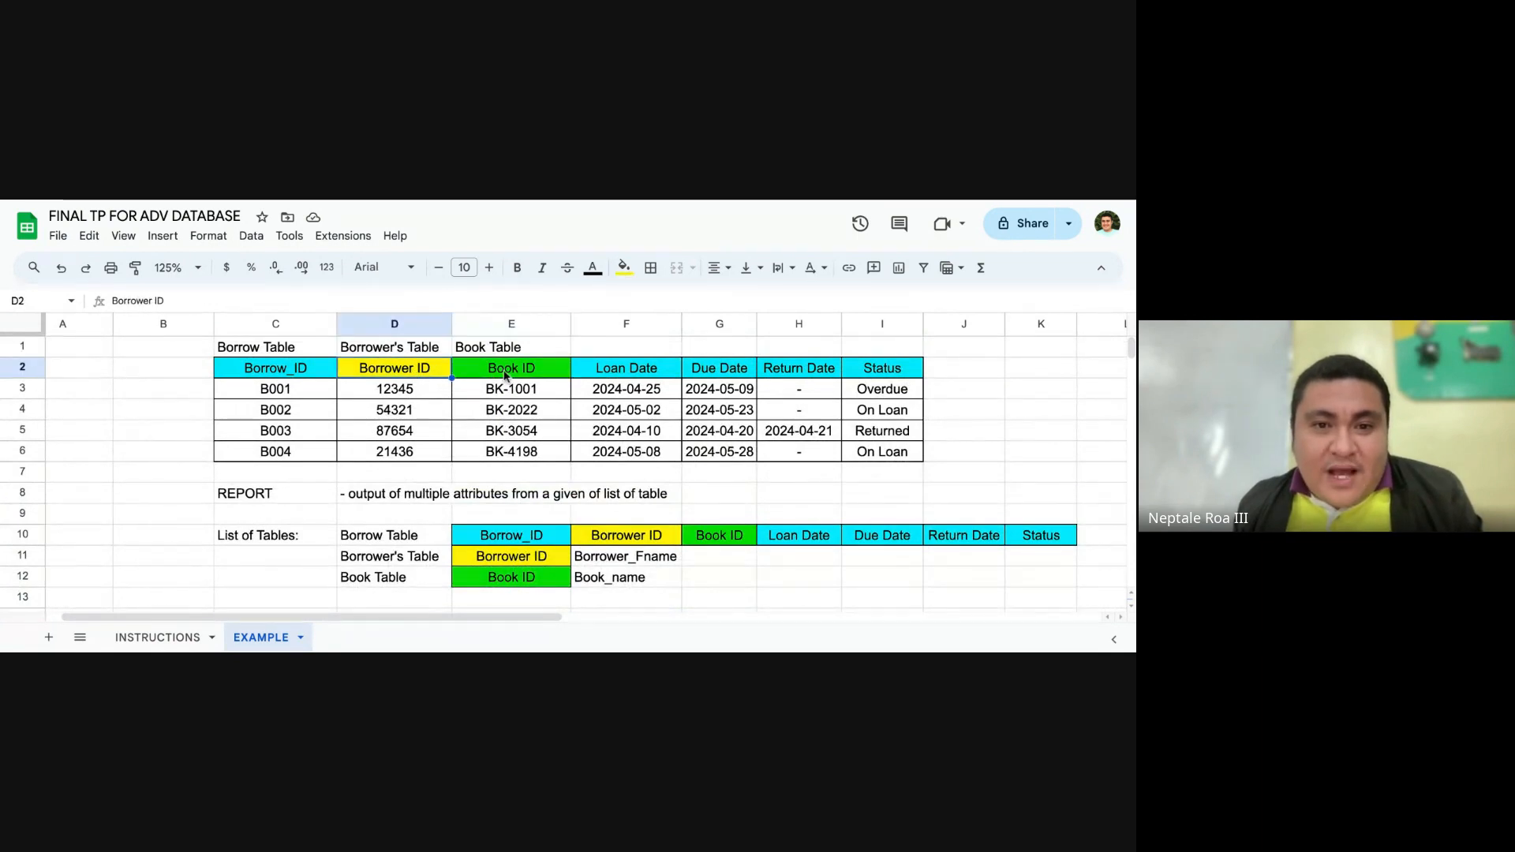
click(480, 371)
click(396, 370)
click(470, 371)
click(432, 373)
click(458, 377)
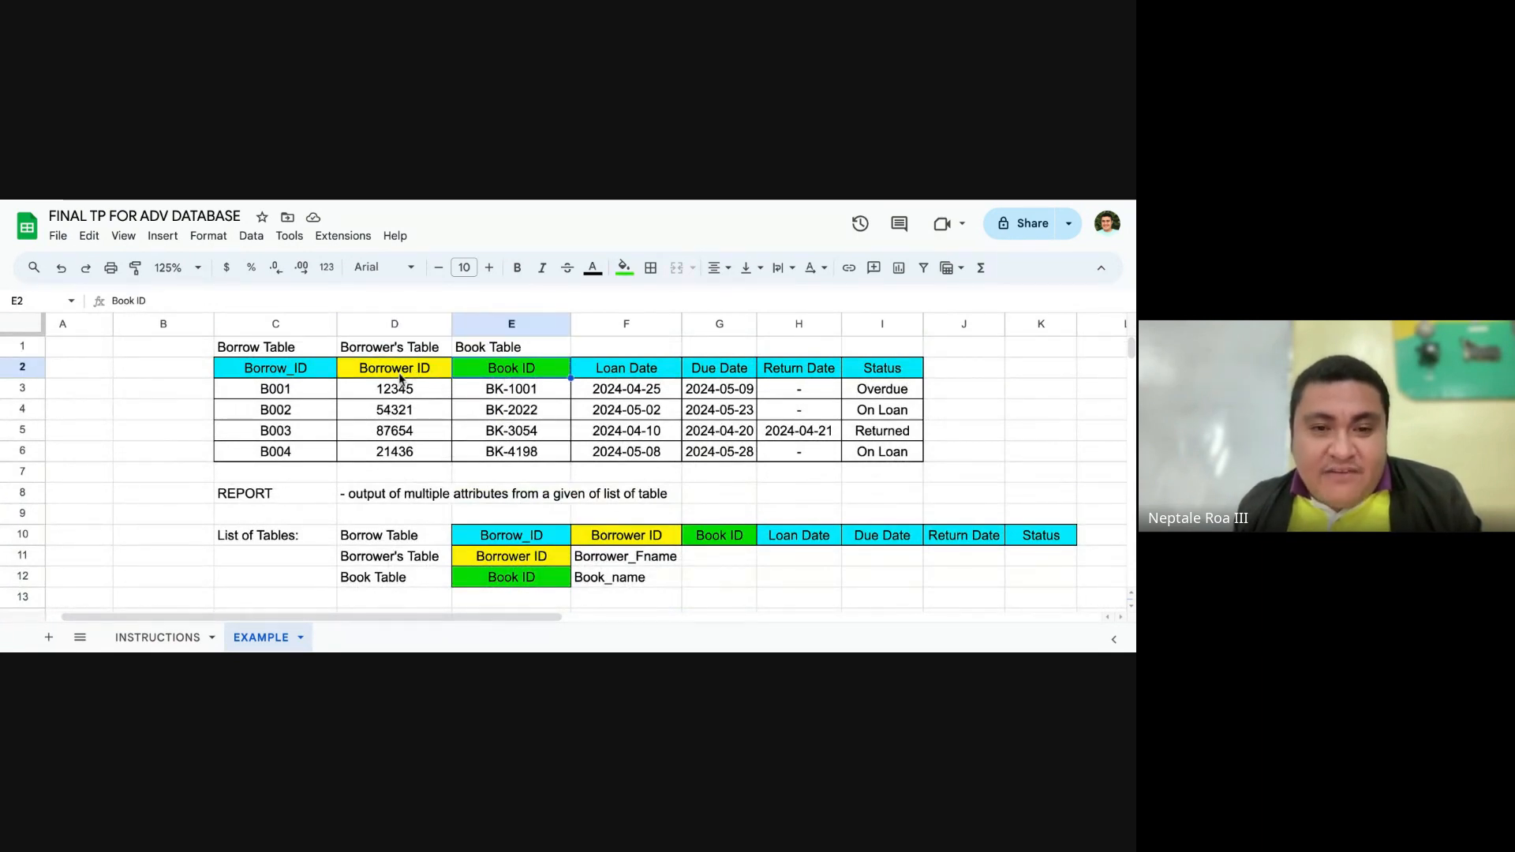
click(401, 379)
click(537, 383)
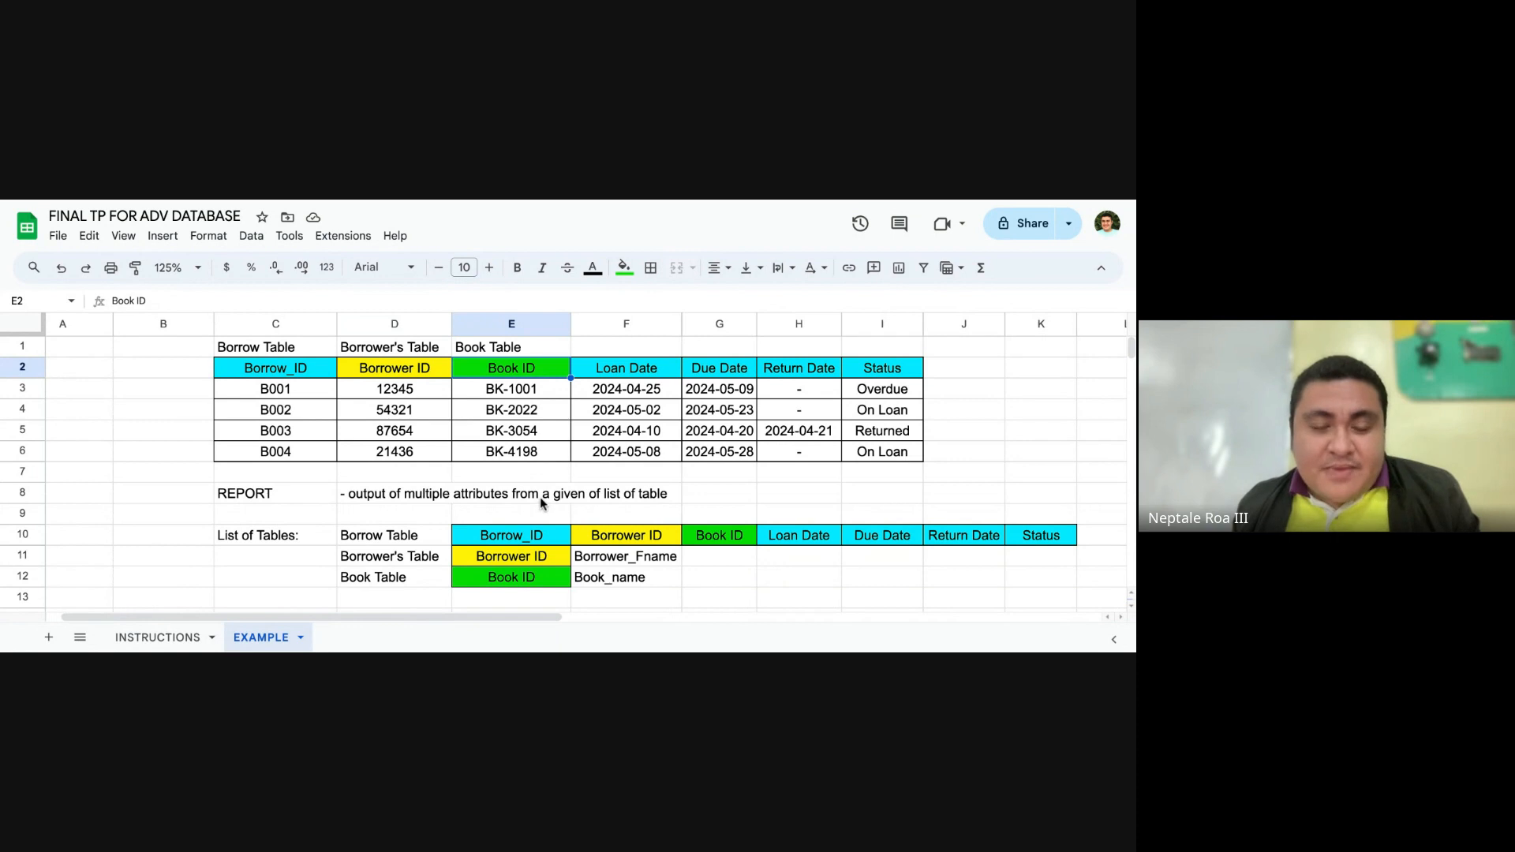
Step: Enter the second report heading "2. List of Books Borrowed per Borrower" in C18
scroll(540, 497, down, 4)
click(256, 458)
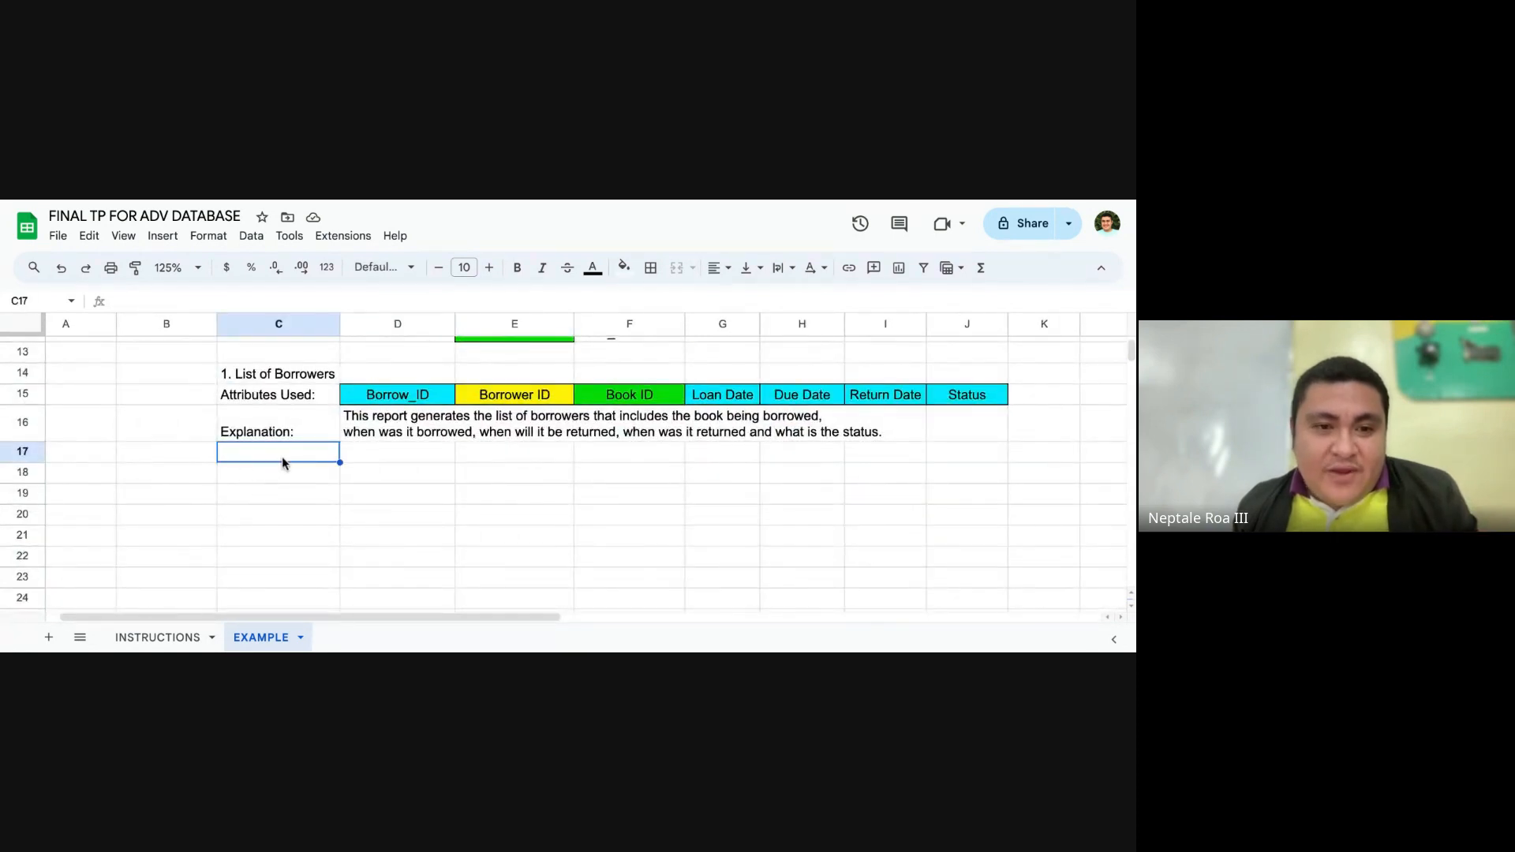
click(273, 472)
text(2. )
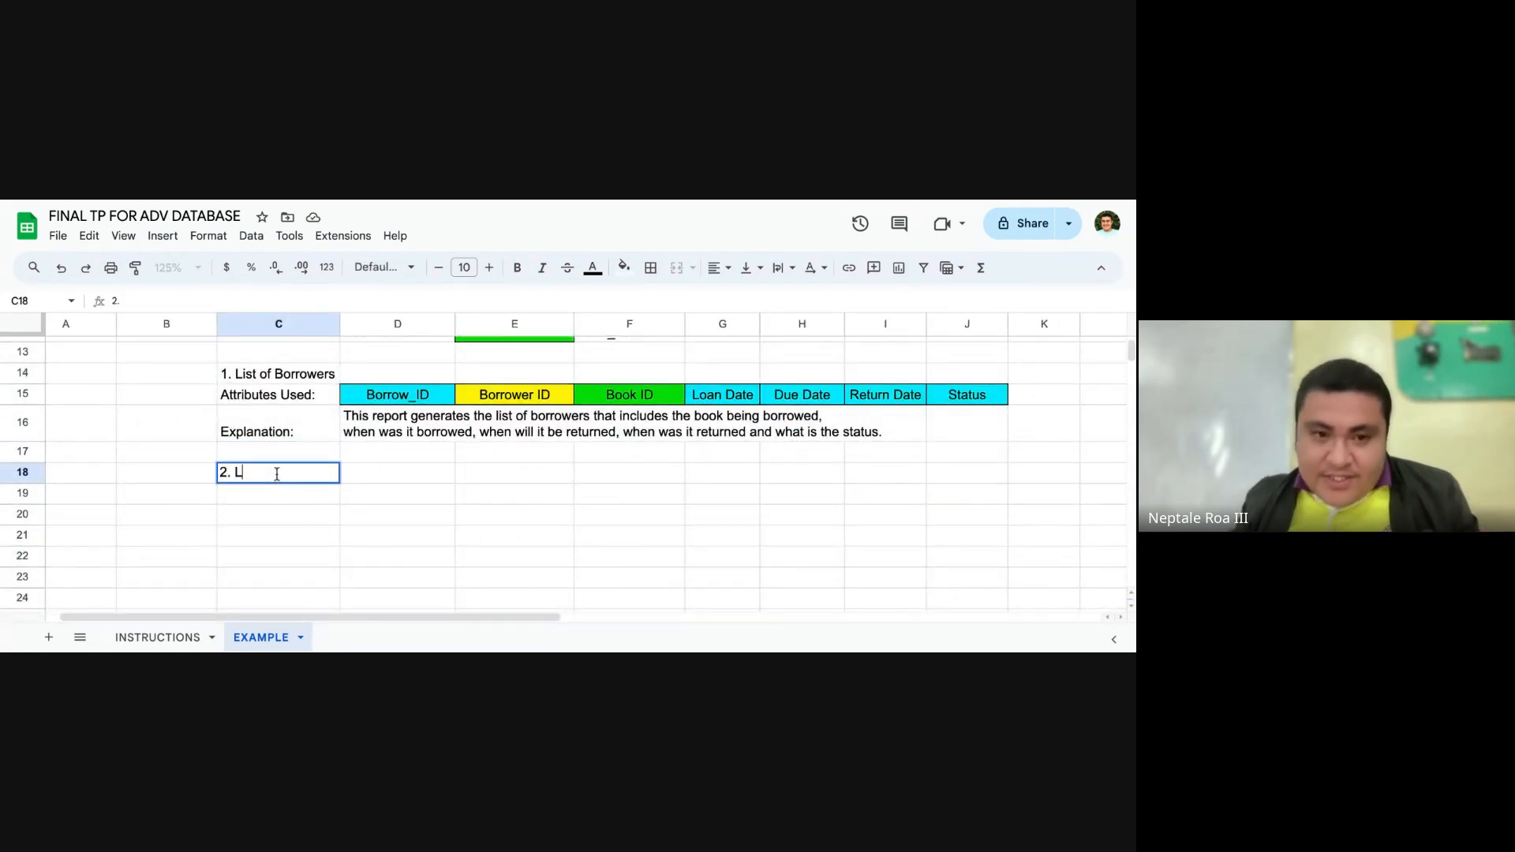
text(List of B)
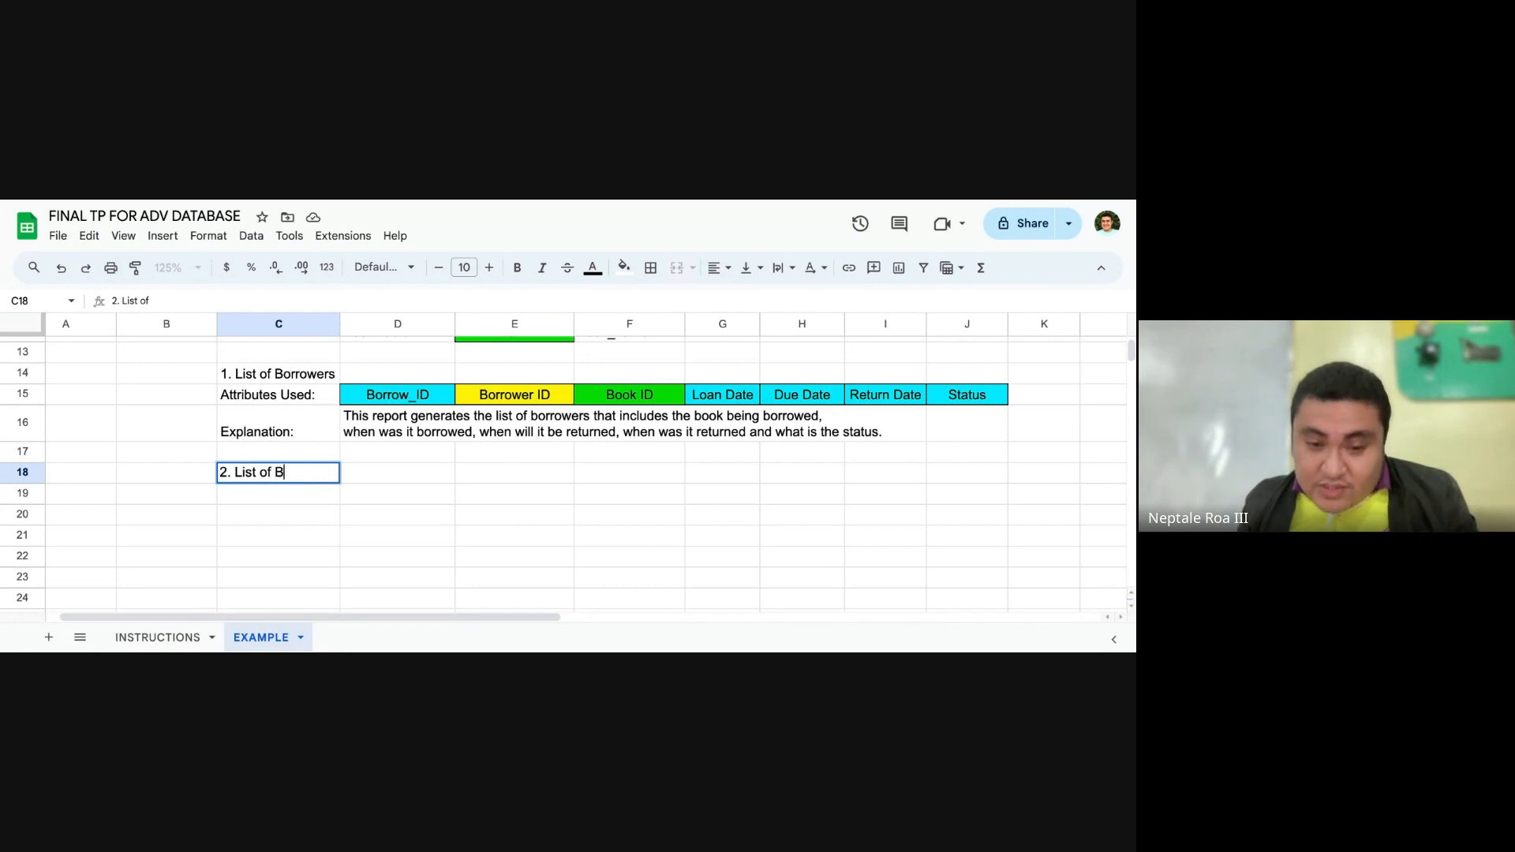
text(ooks Borrowed)
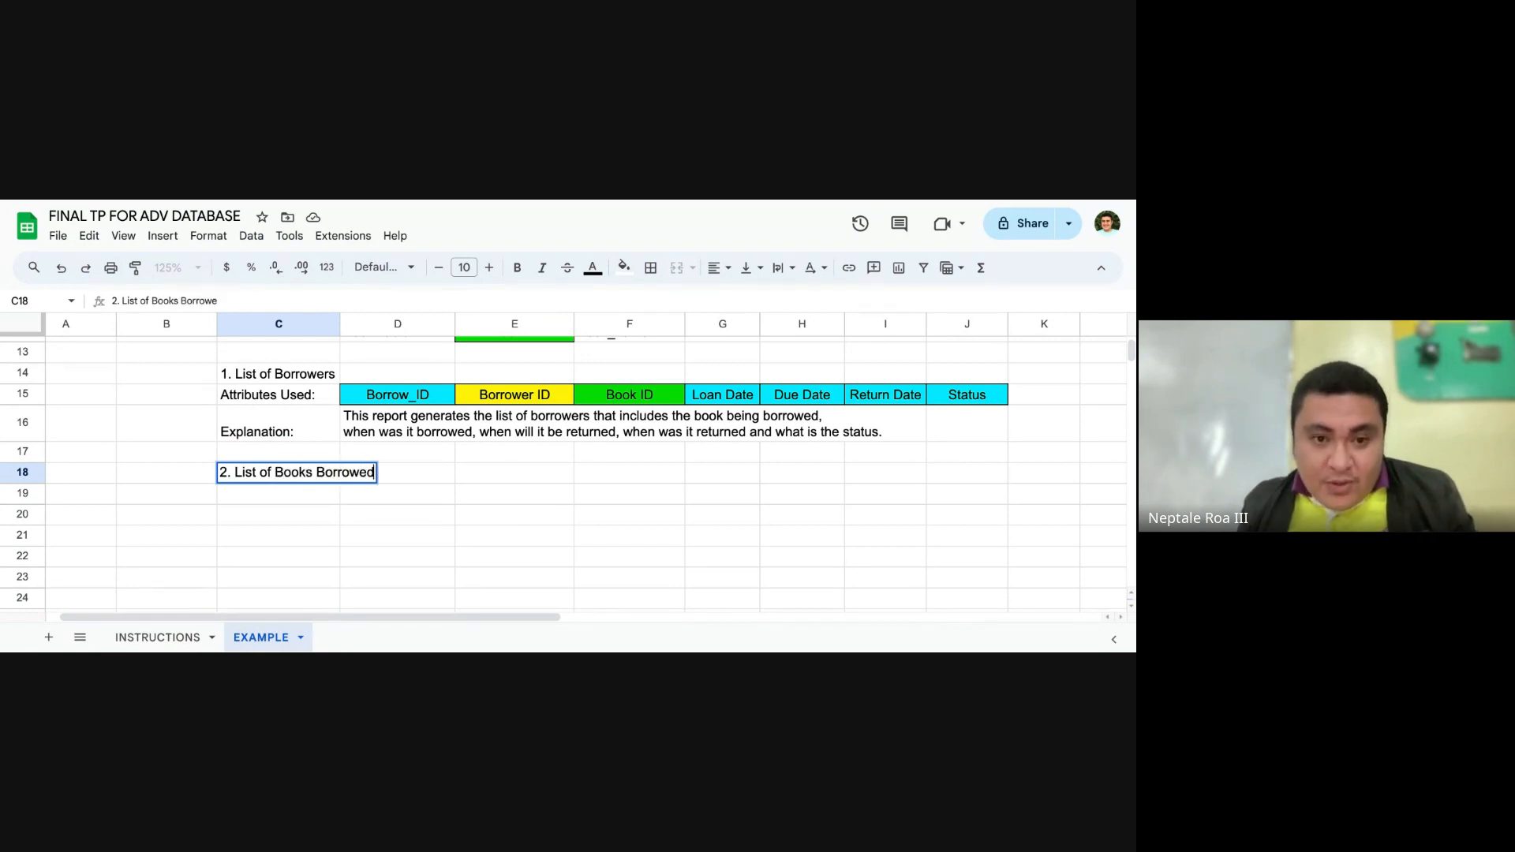
text( by)
key(BackSpace)
key(BackSpace)
key(BackSpace)
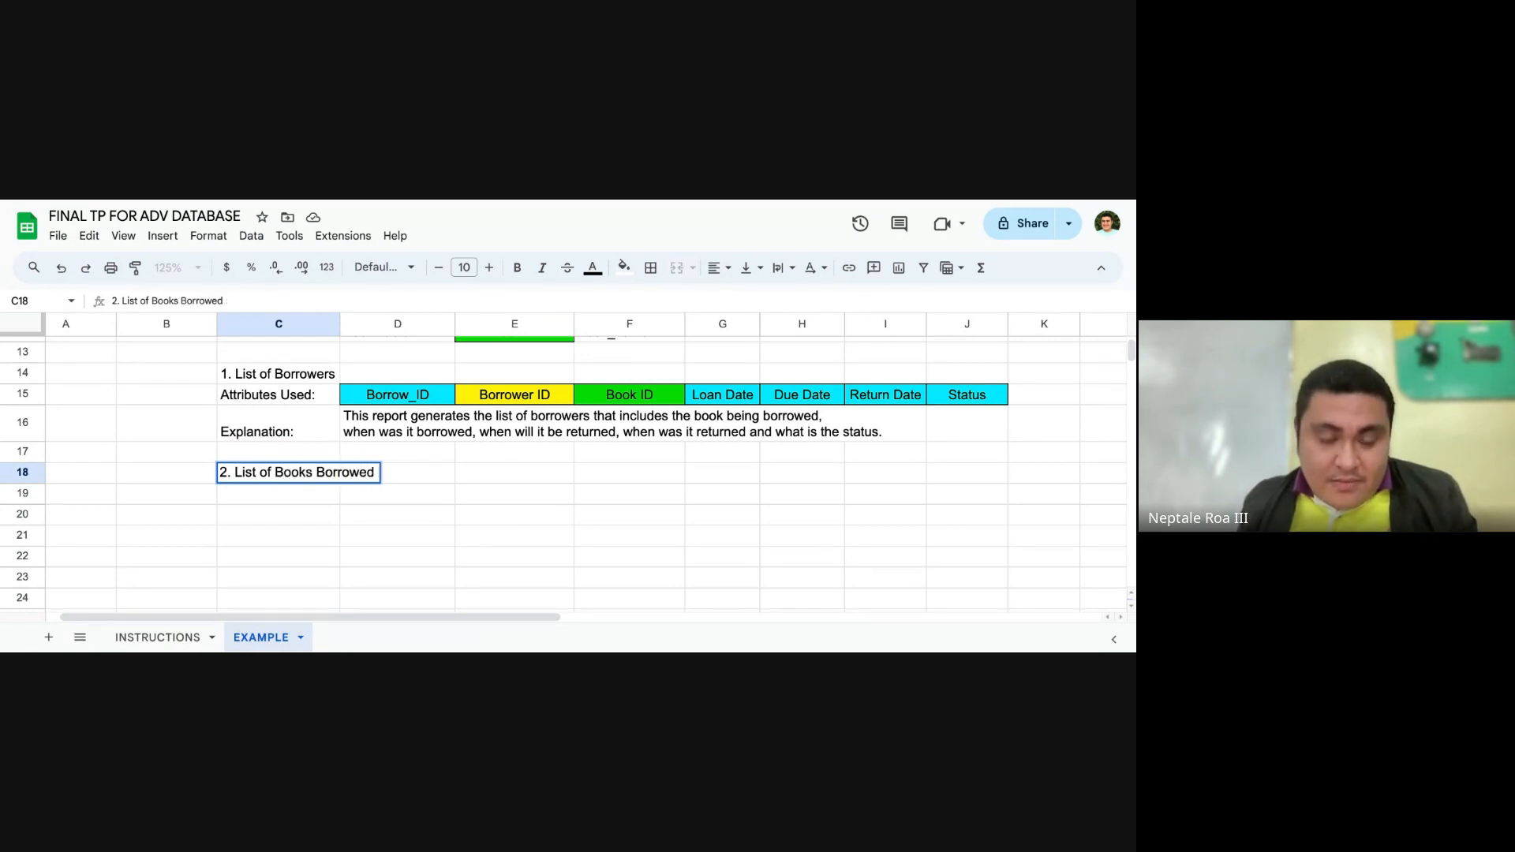
text(per Borrower)
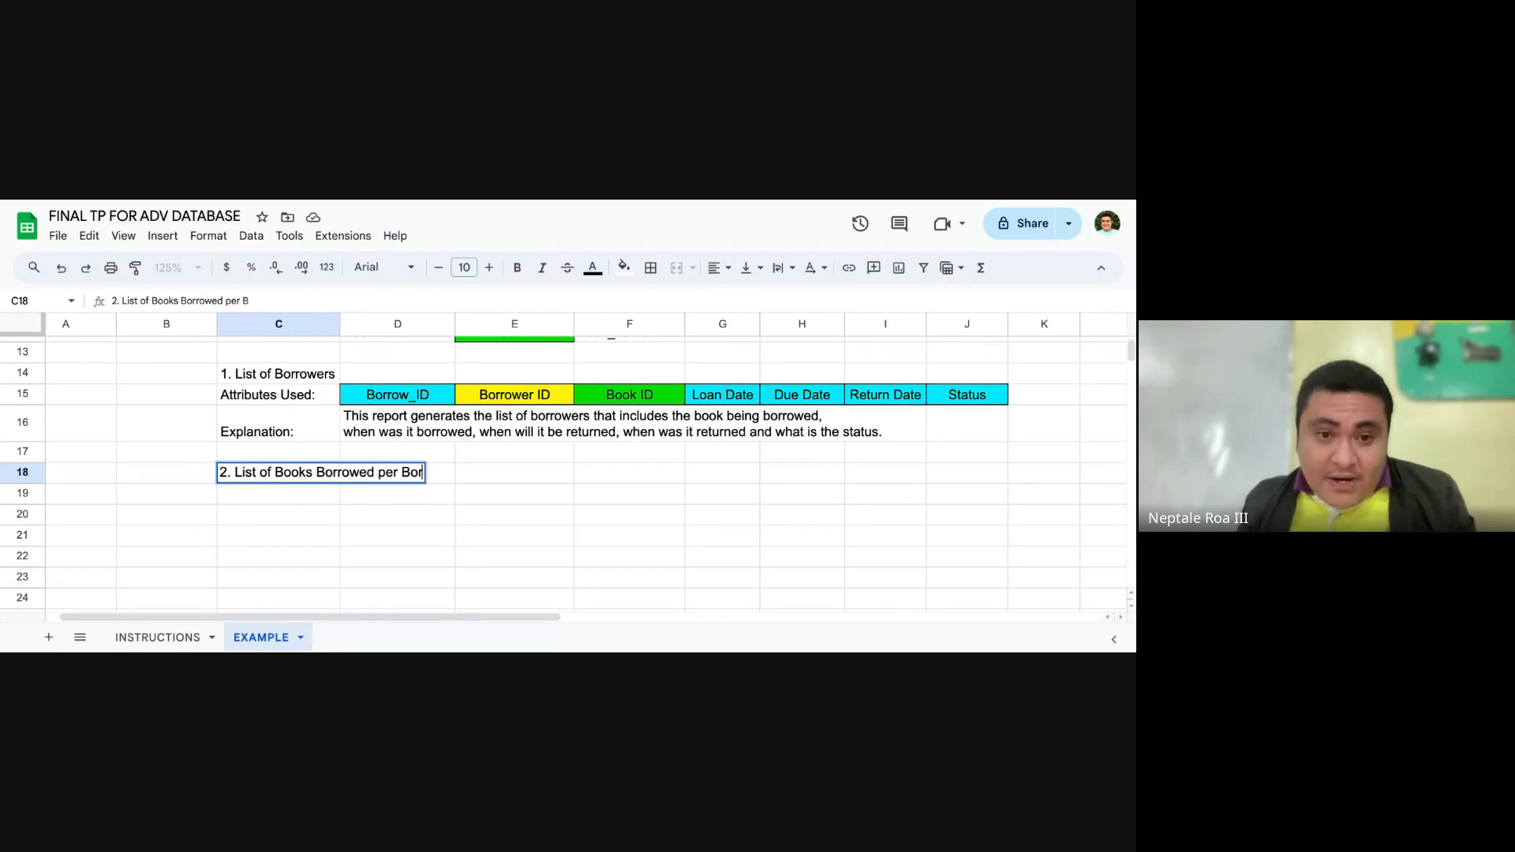
key(Return)
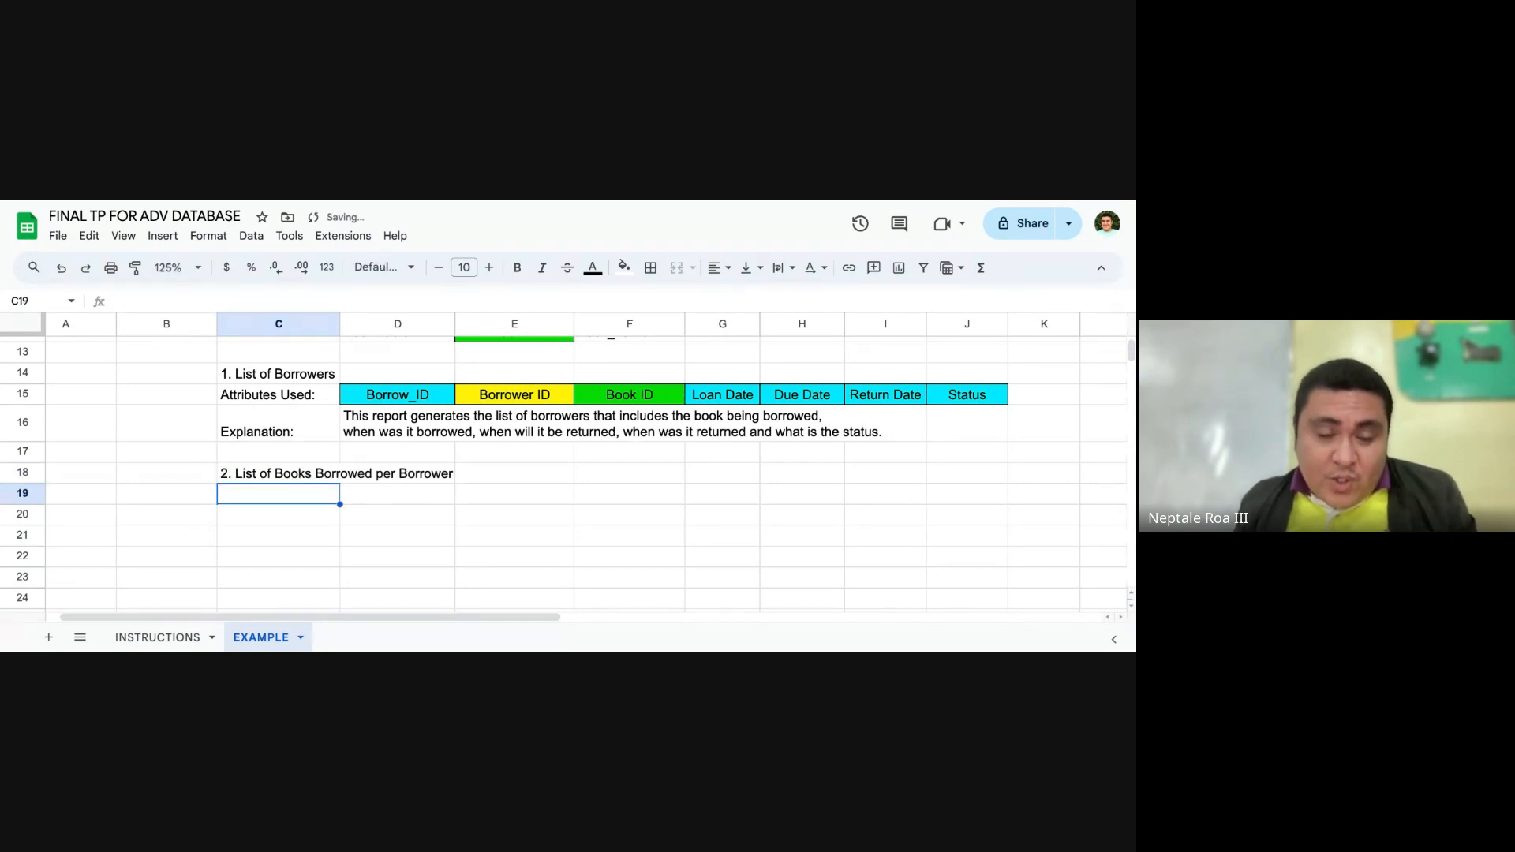
Step: Examine the Borrower's Table and Book Table entries in rows 11 and 12 for attributes suited to the second report
scroll(457, 416, up, 3)
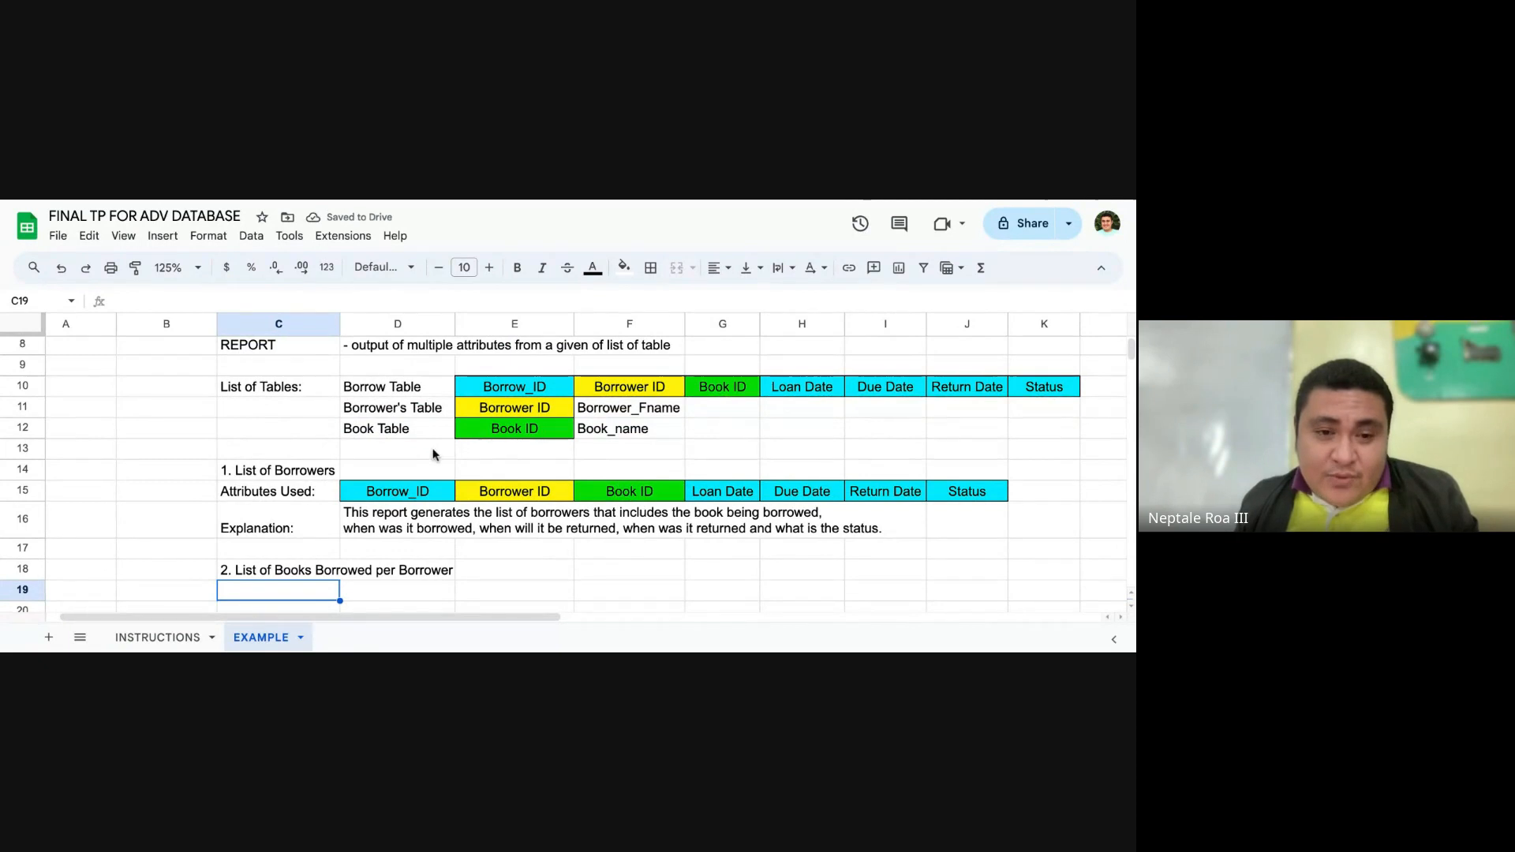
click(404, 412)
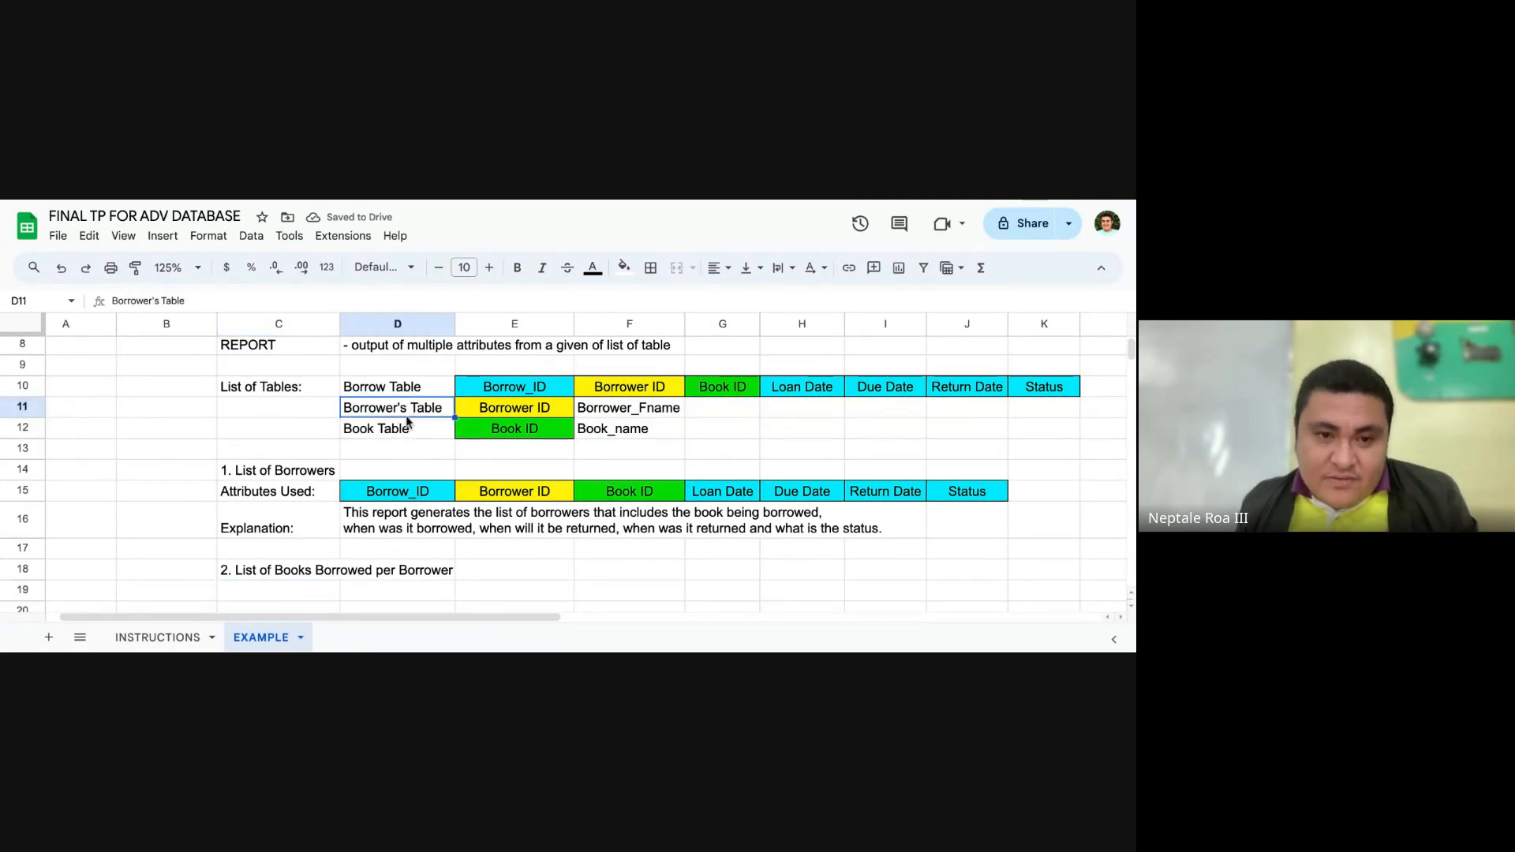
click(353, 588)
click(408, 434)
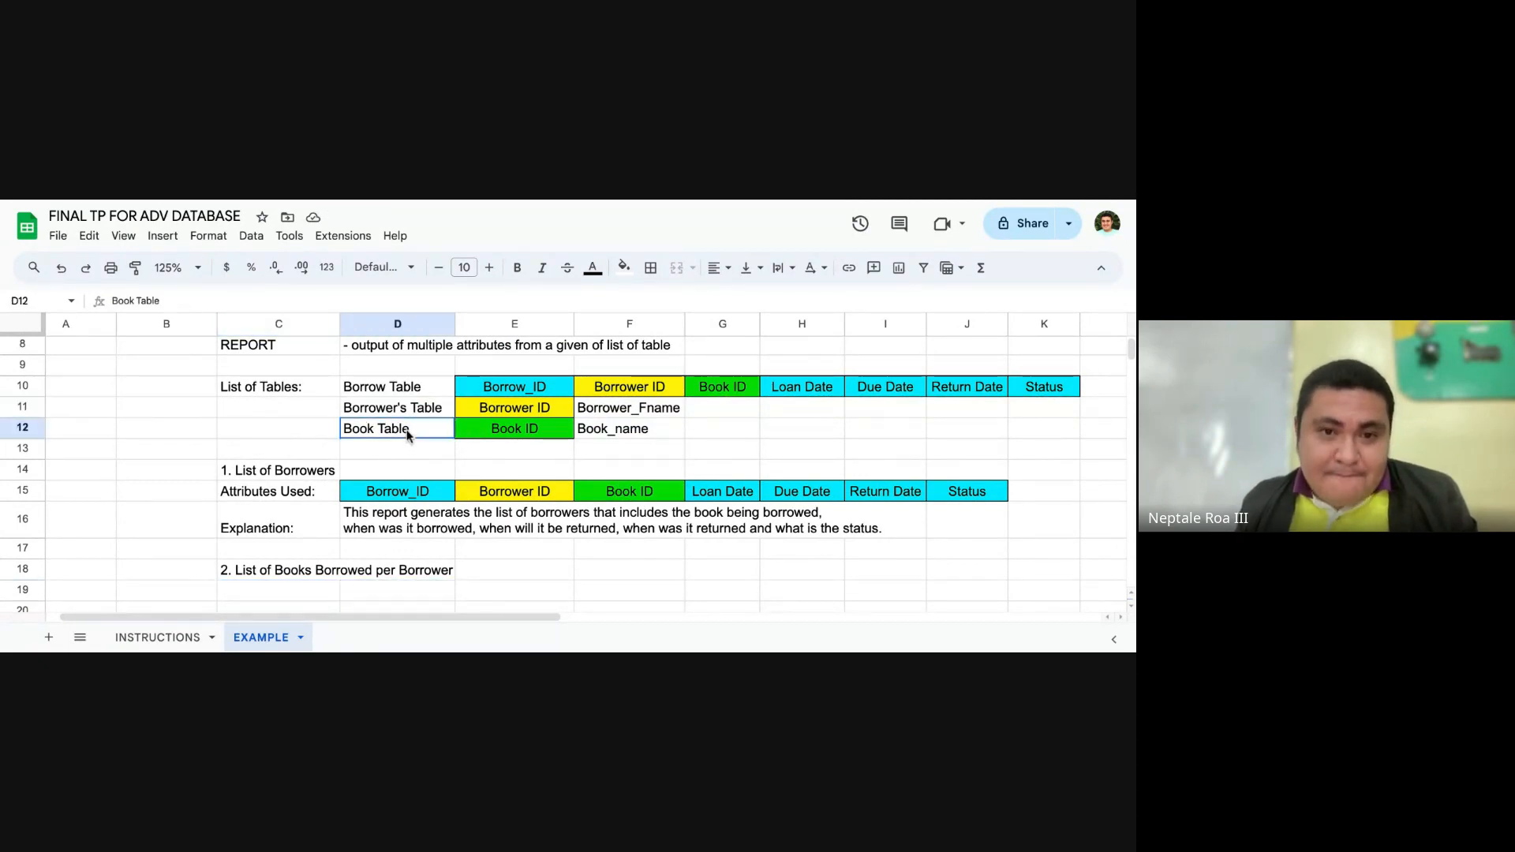
drag(408, 434, 408, 414)
key(ctrl+z)
click(427, 430)
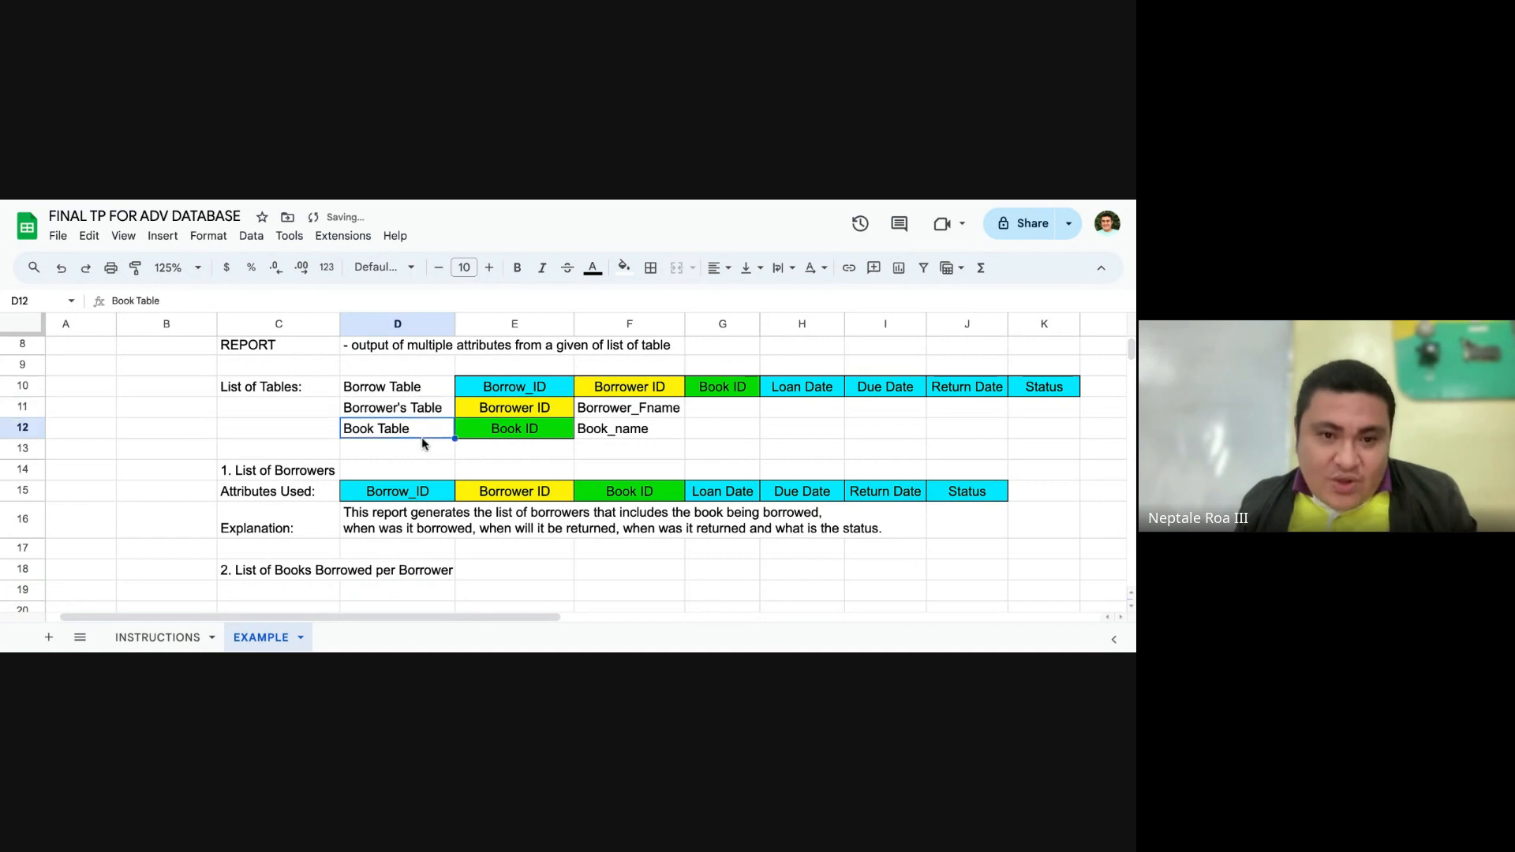
scroll(427, 441, down, 1)
click(369, 546)
scroll(446, 546, up, 2)
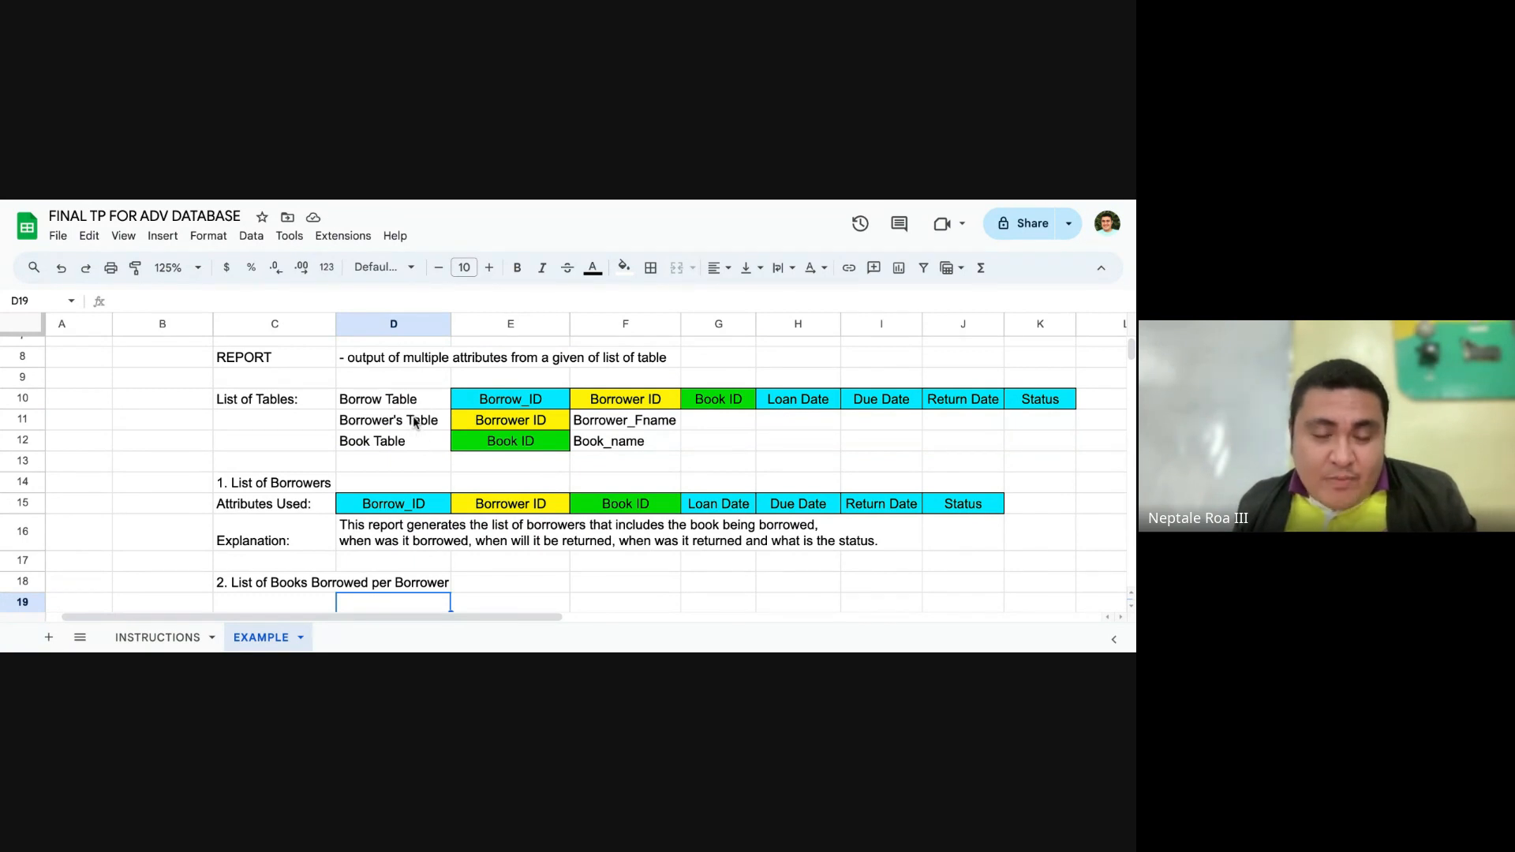
scroll(430, 442, down, 2)
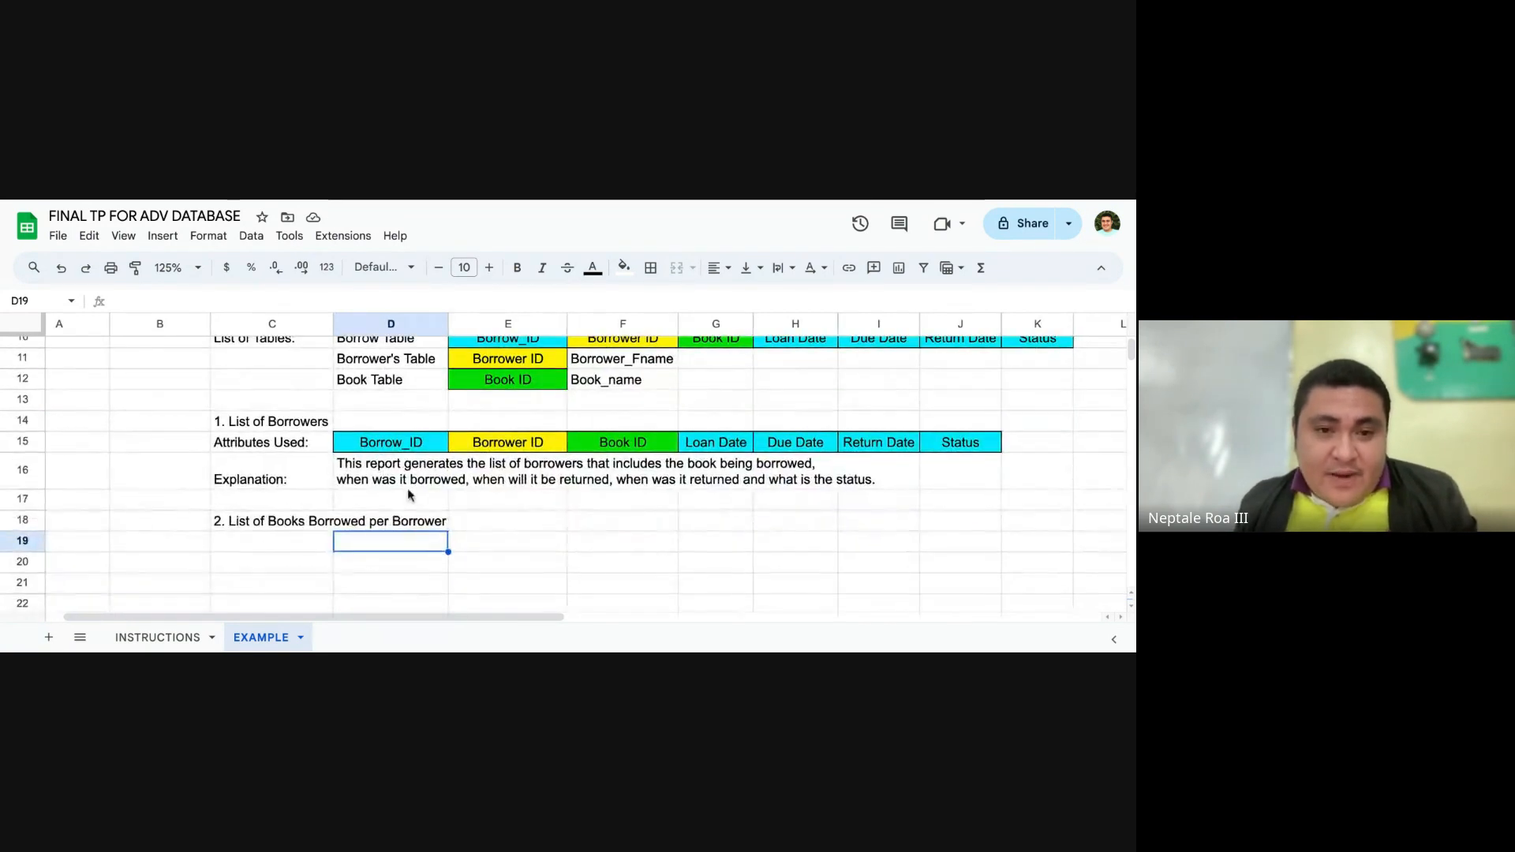
scroll(511, 530, up, 3)
scroll(509, 531, down, 2)
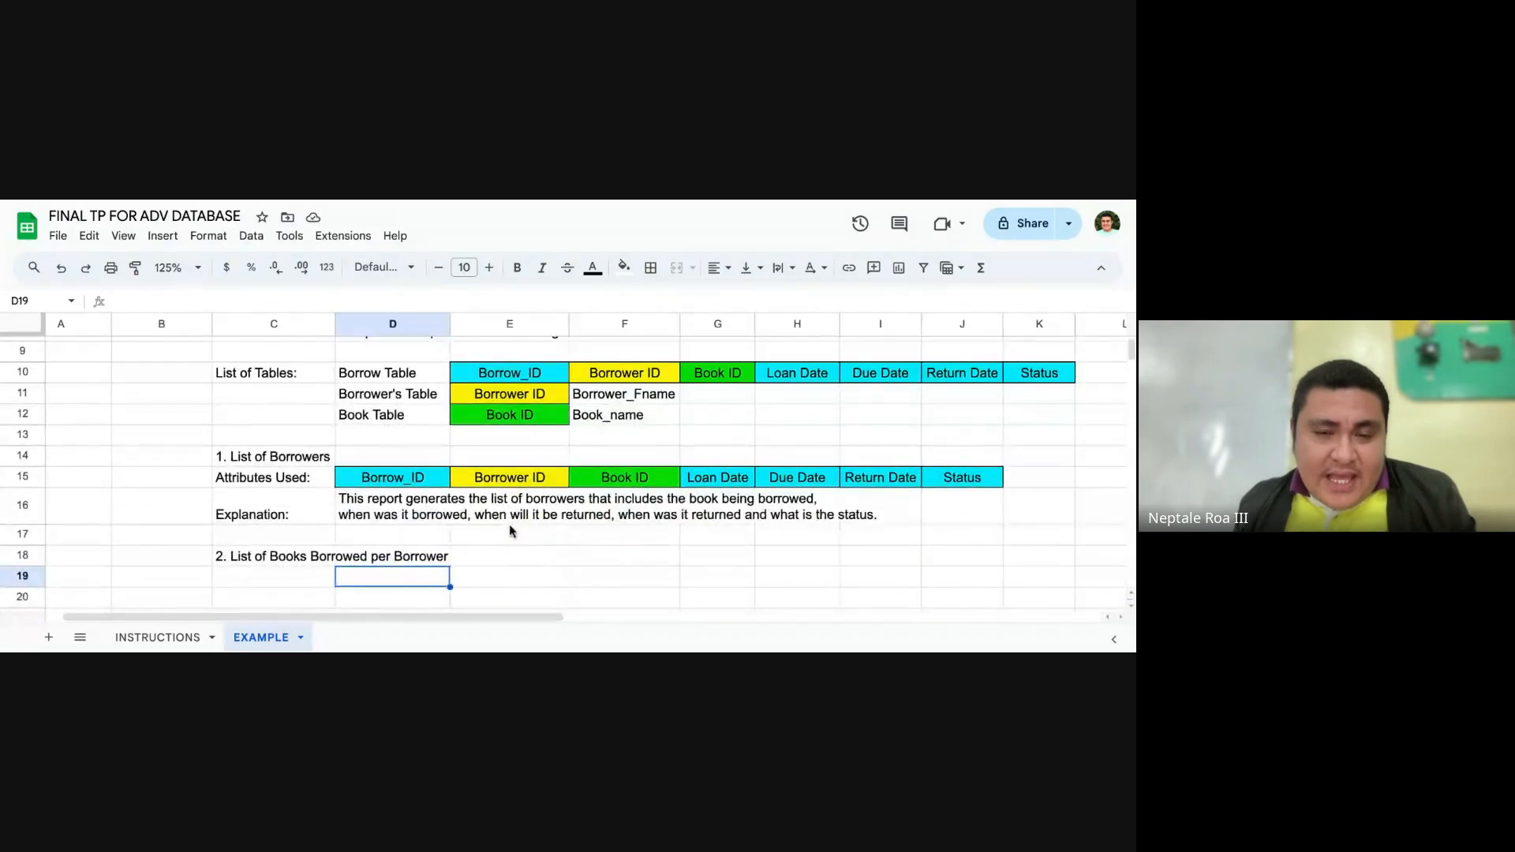
scroll(458, 488, up, 3)
click(417, 492)
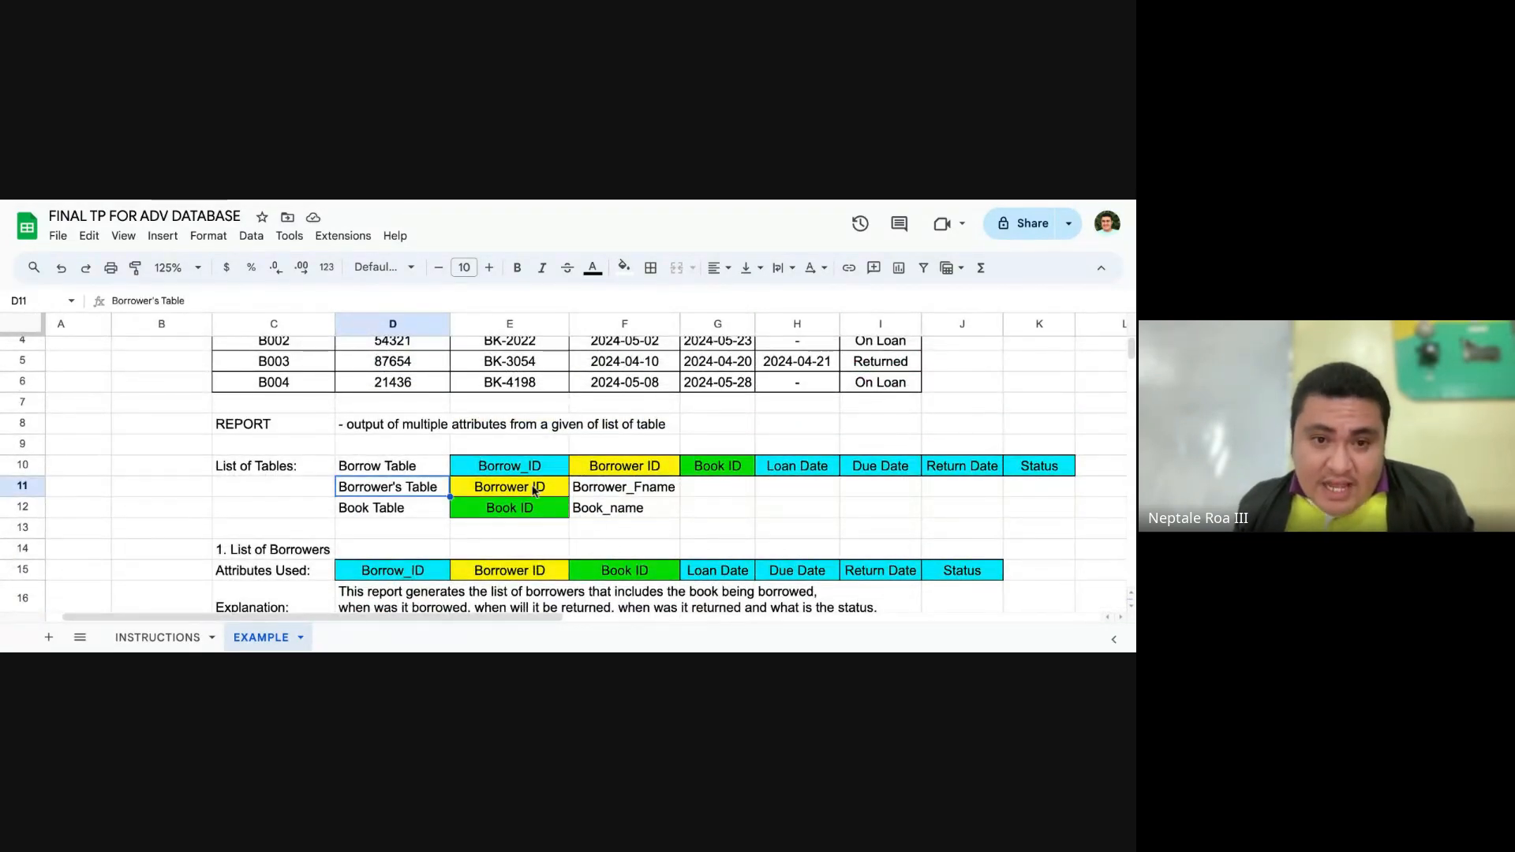
scroll(534, 490, down, 3)
scroll(527, 489, up, 4)
scroll(525, 487, down, 3)
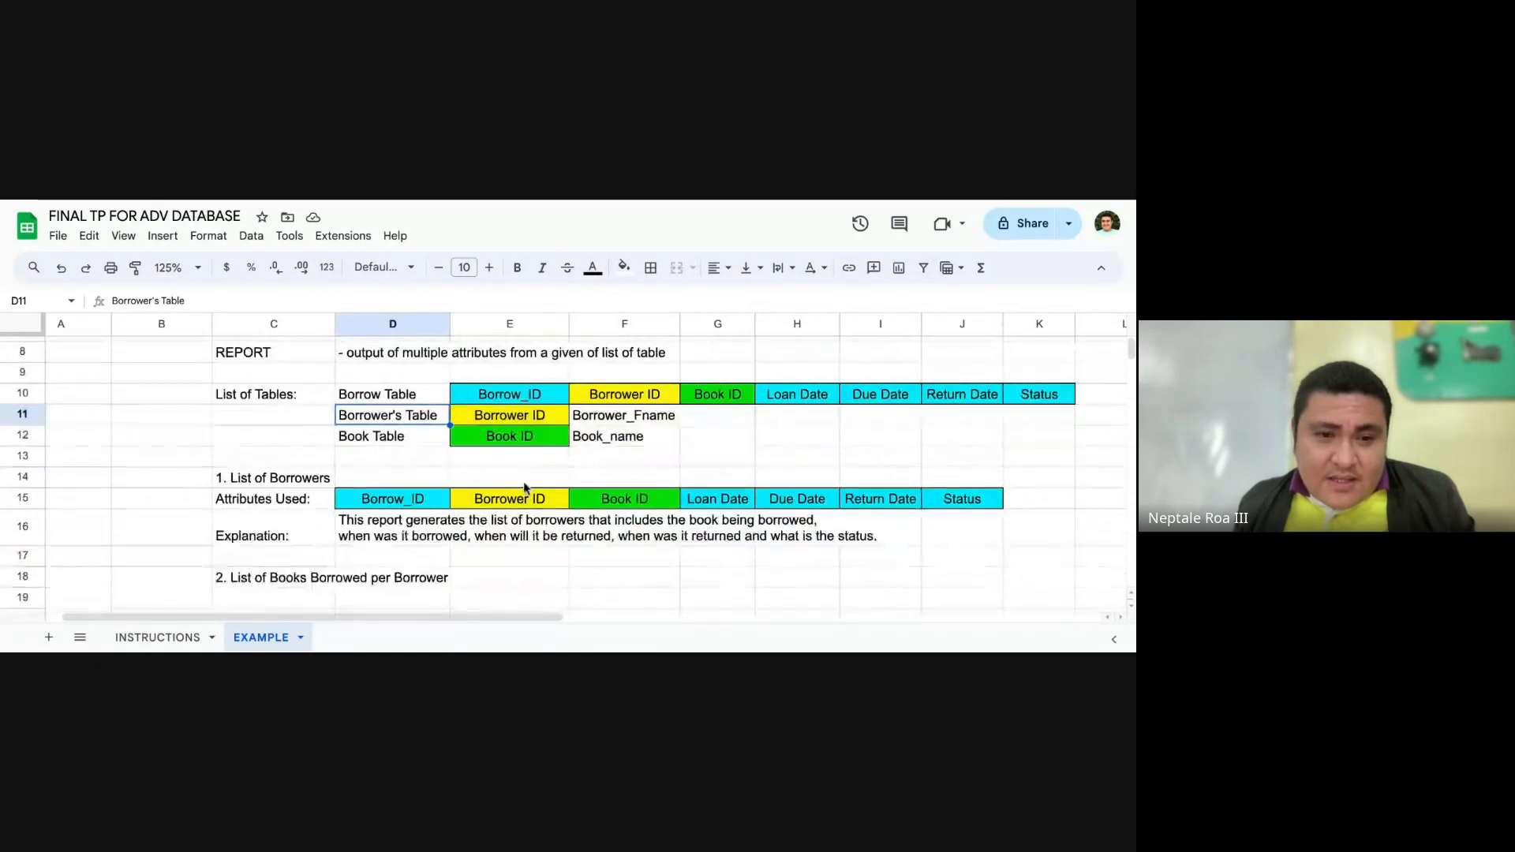
Step: Label cell C19 "Attributes Used" under the second report heading
scroll(339, 578, down, 2)
click(297, 564)
text(At)
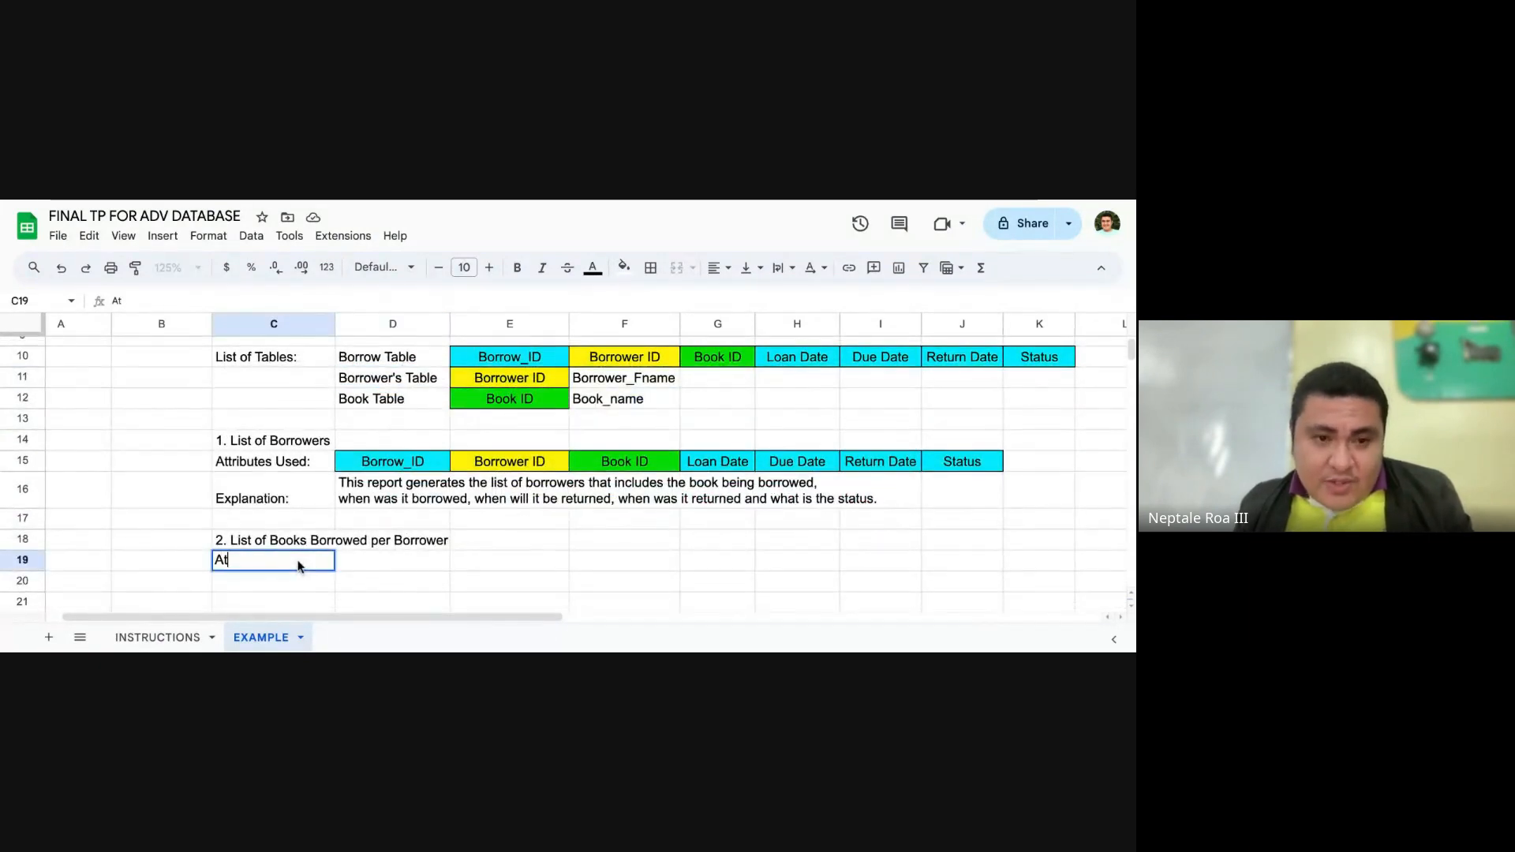
text(tributes )
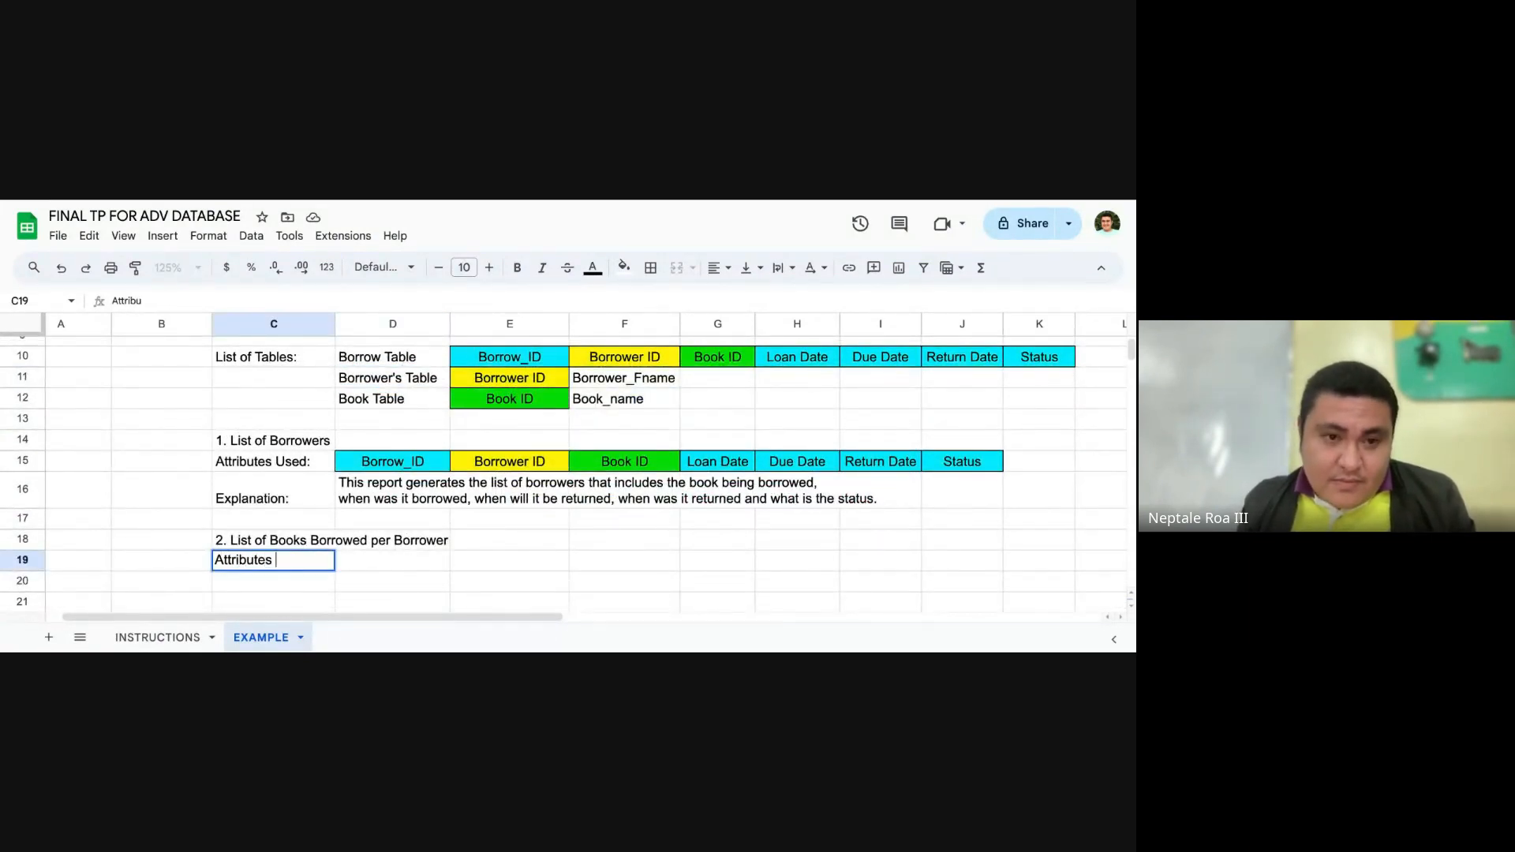
text(Used)
key(Tab)
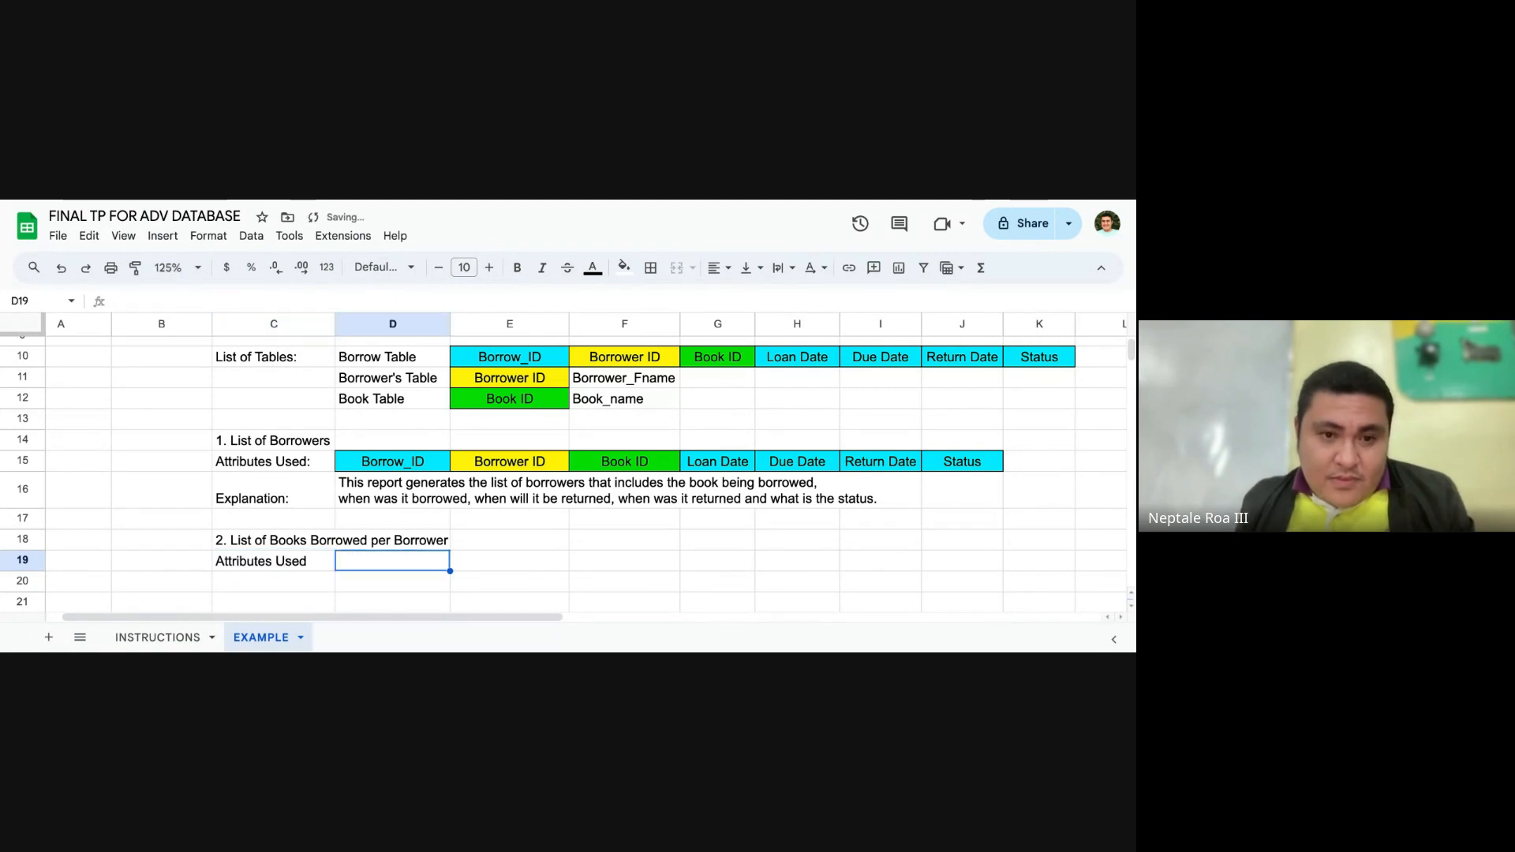
Step: Copy the Borrow_ID attribute from D15 into D19 as the second report's first attribute
click(433, 468)
key(ctrl+c)
click(402, 561)
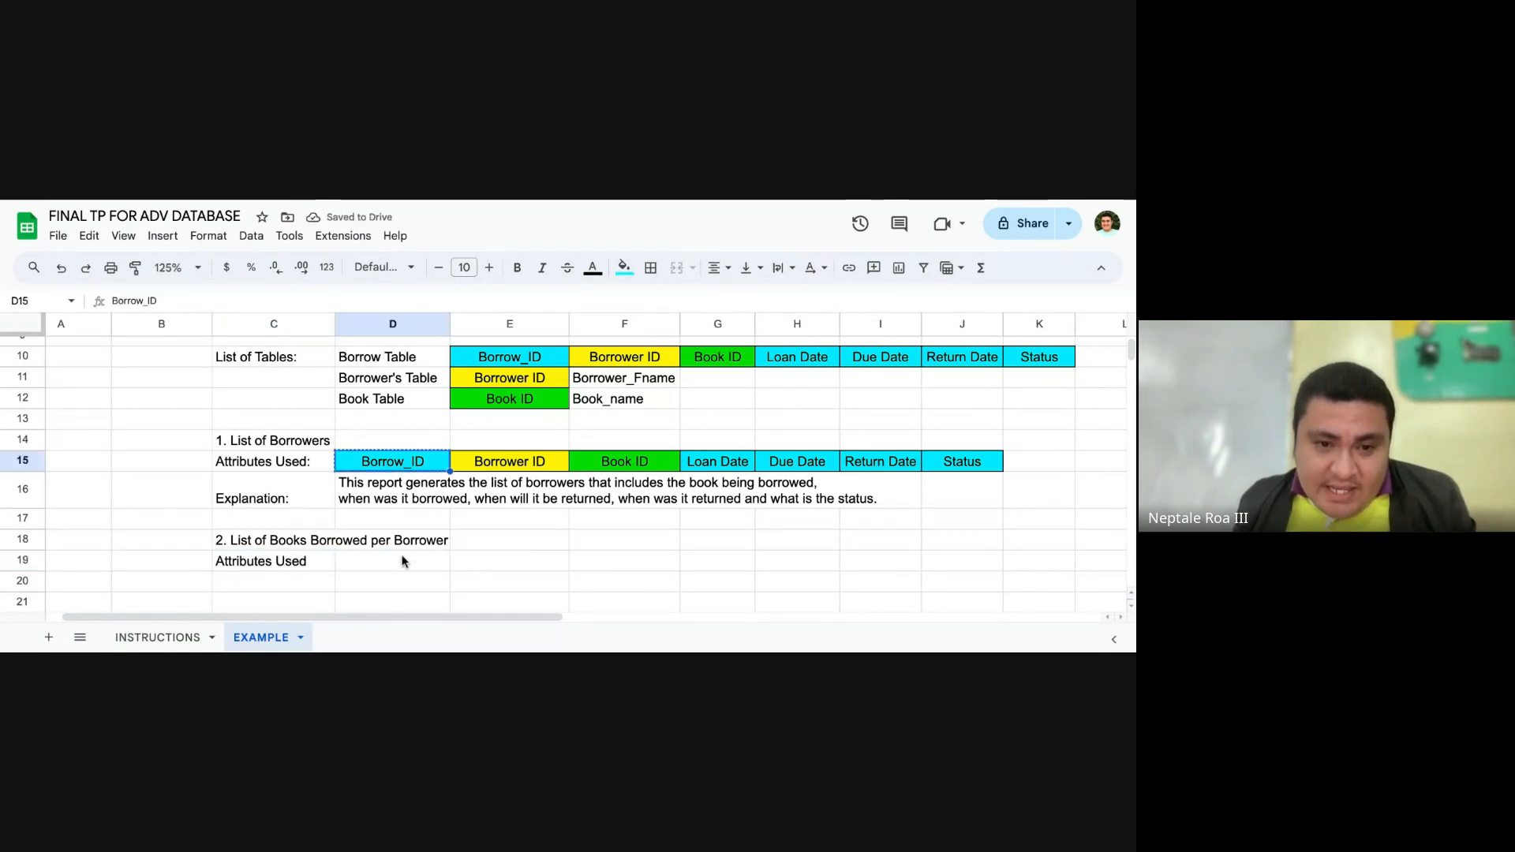
key(ctrl+v)
Step: Copy the Borrower_Fname attribute from F11 into E19, beside Borrow_ID
click(527, 562)
scroll(524, 520, up, 3)
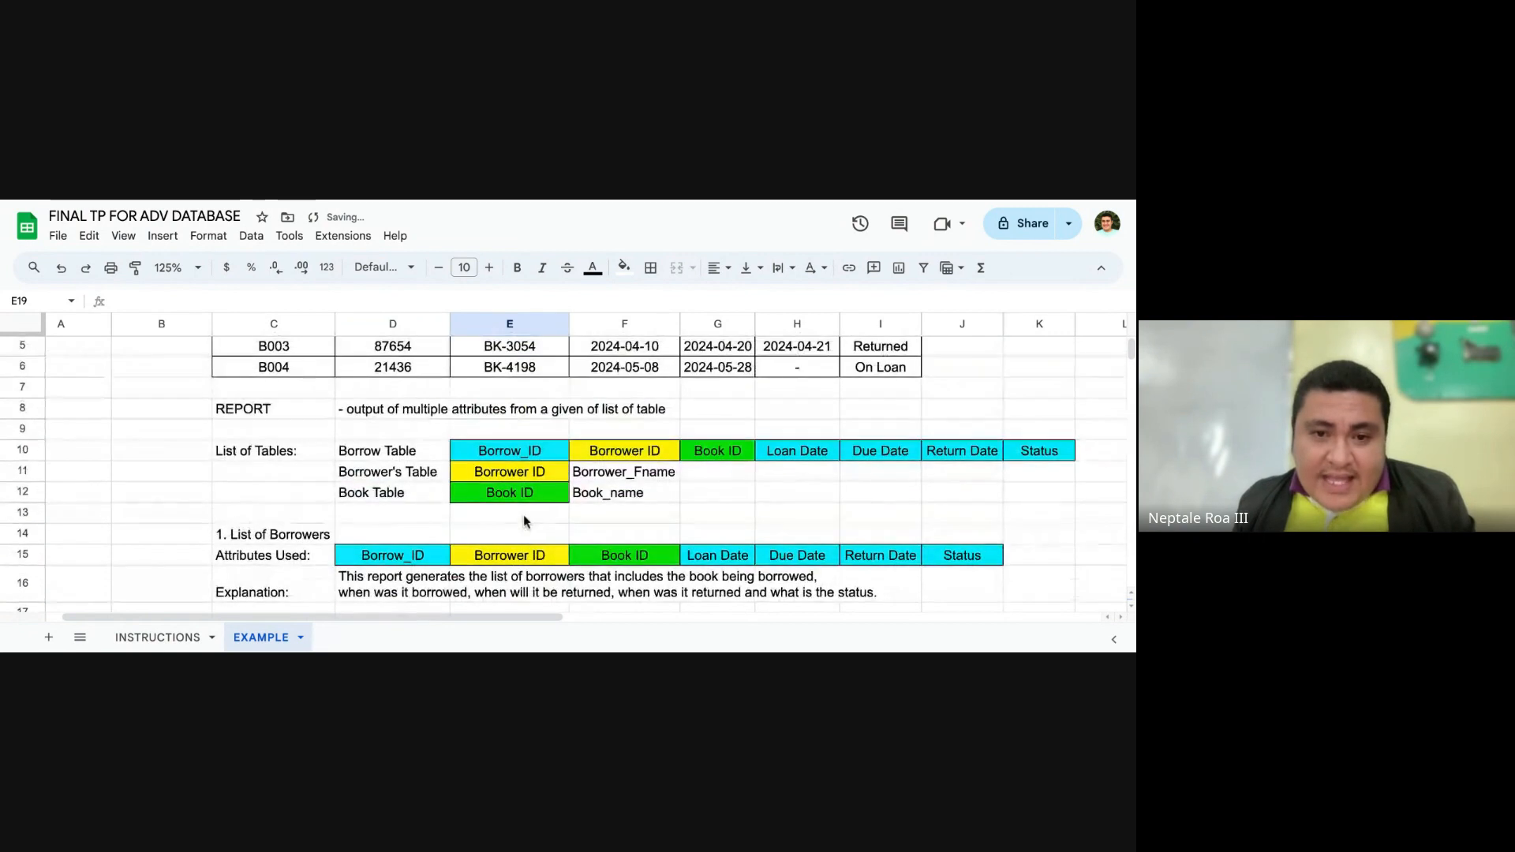
click(611, 499)
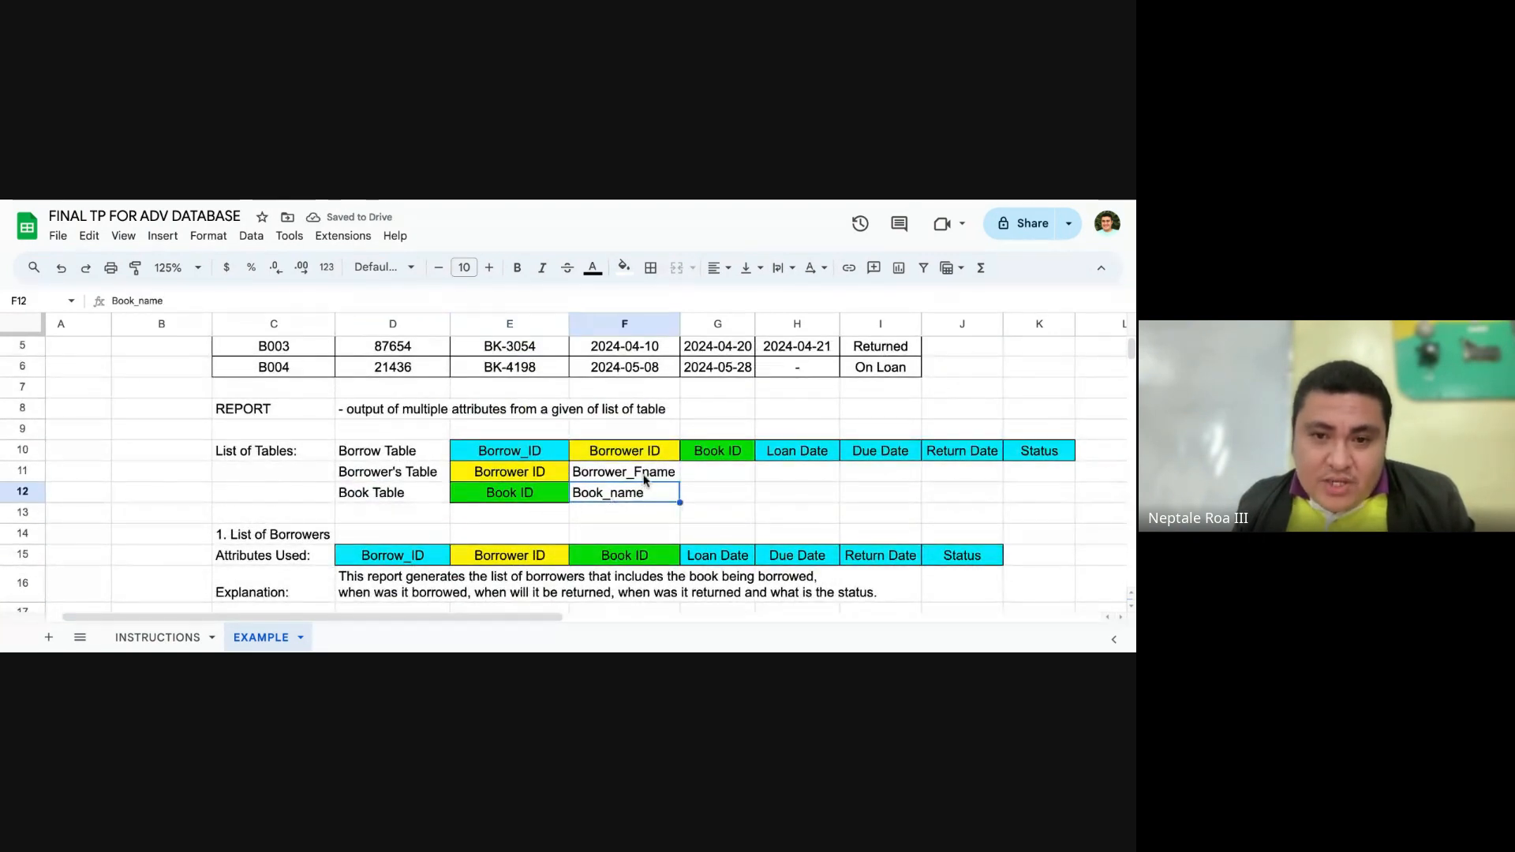
click(643, 476)
scroll(700, 493, down, 5)
click(525, 505)
key(ctrl+v)
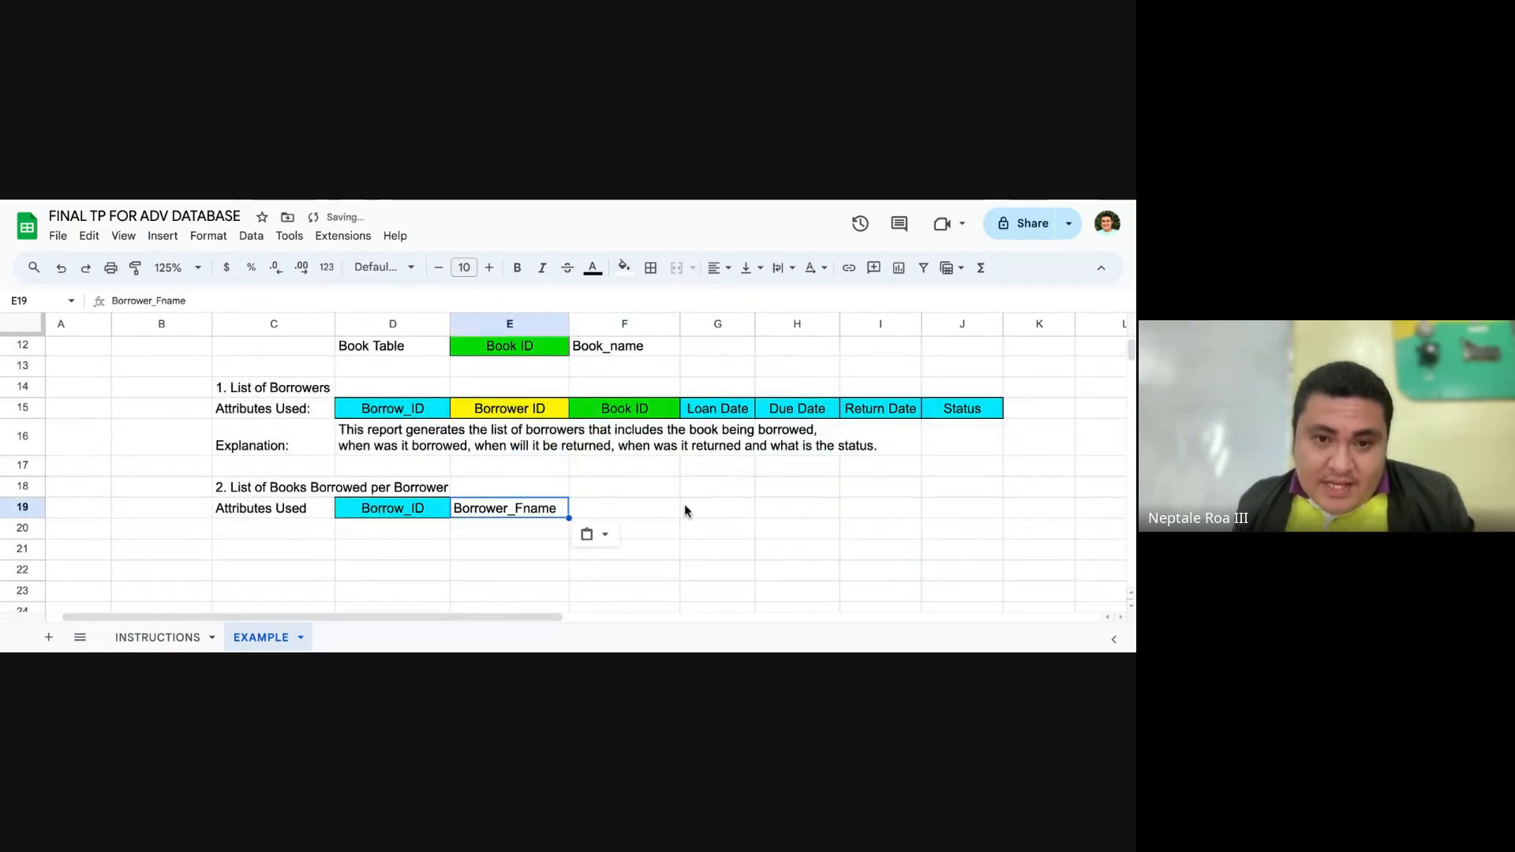
Step: Copy the Book_name attribute from F12 into F19 as the second report's third attribute
click(684, 509)
scroll(666, 498, up, 3)
click(665, 445)
key(ctrl+c)
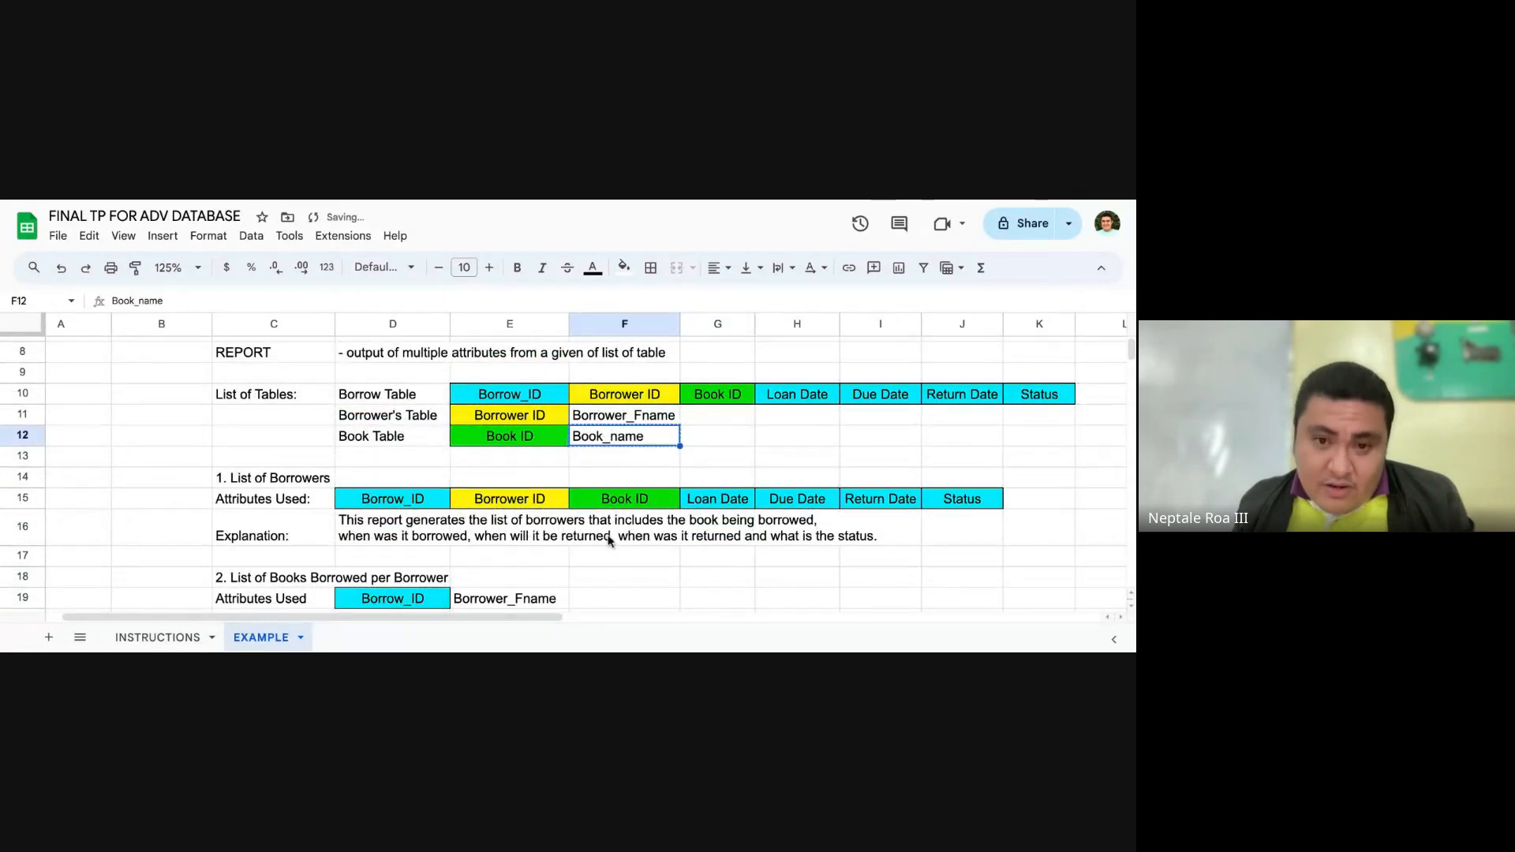
click(616, 597)
key(ctrl+v)
Step: Compare the second report's attributes in row 19 with the source tables listed in rows 10 to 12
scroll(679, 552, down, 3)
click(594, 568)
scroll(597, 544, up, 2)
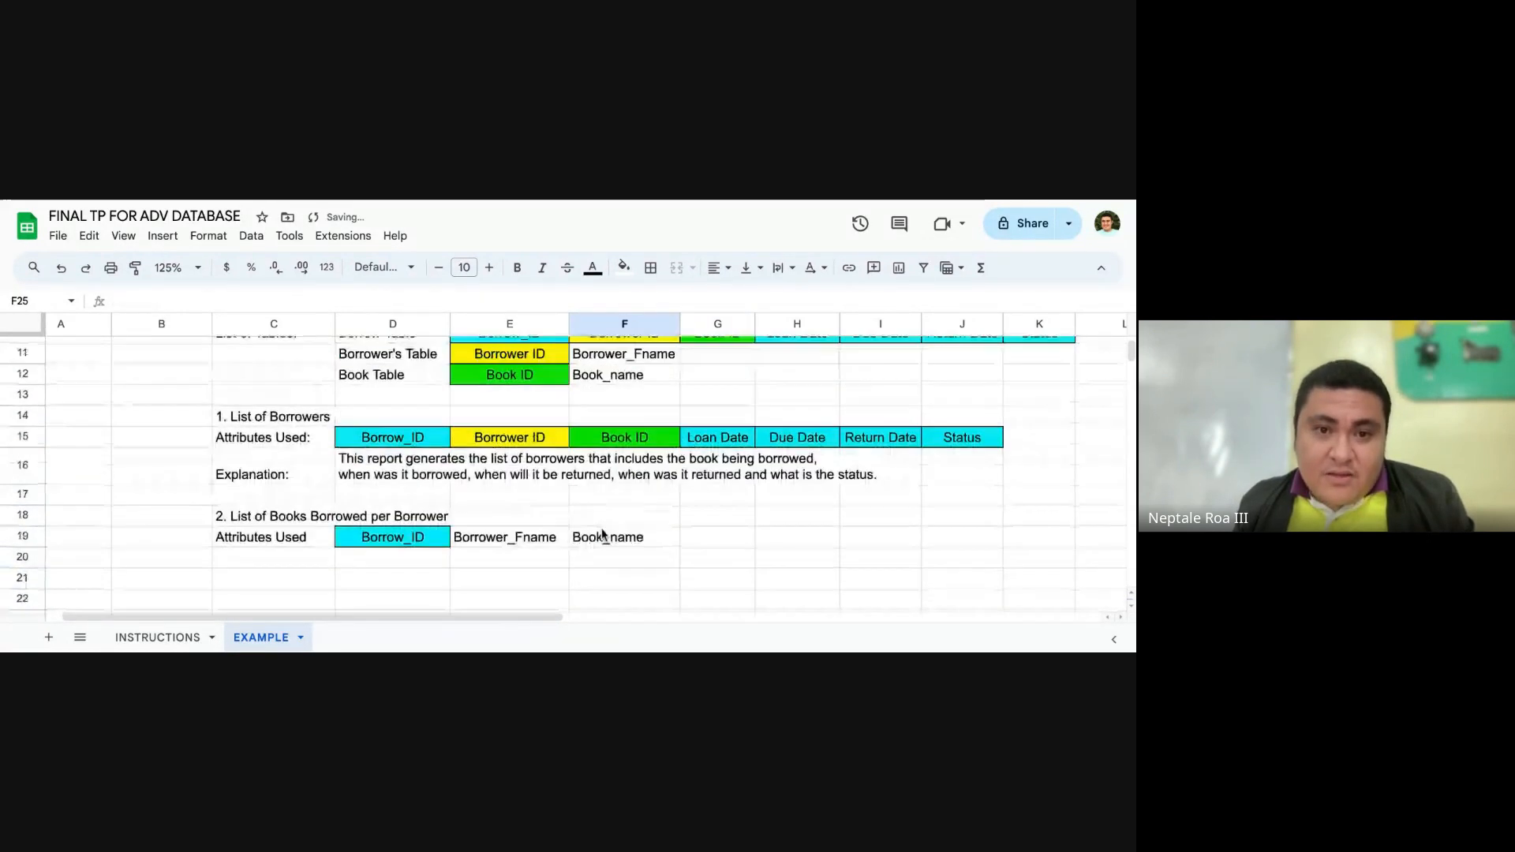
scroll(545, 556, down, 2)
click(522, 521)
click(522, 506)
click(526, 483)
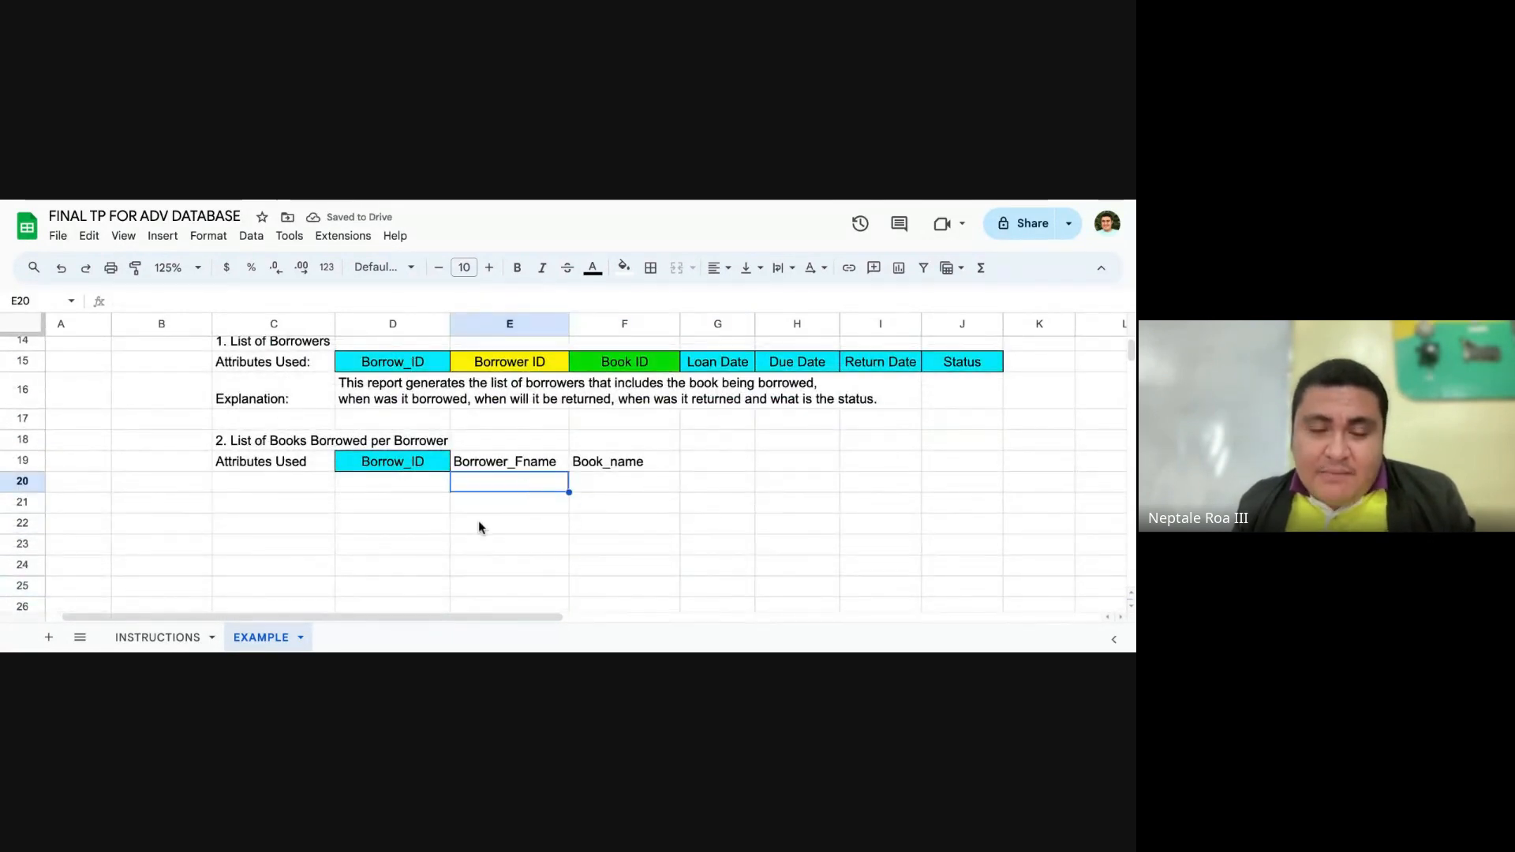
scroll(677, 548, up, 2)
scroll(587, 587, down, 2)
scroll(587, 587, up, 2)
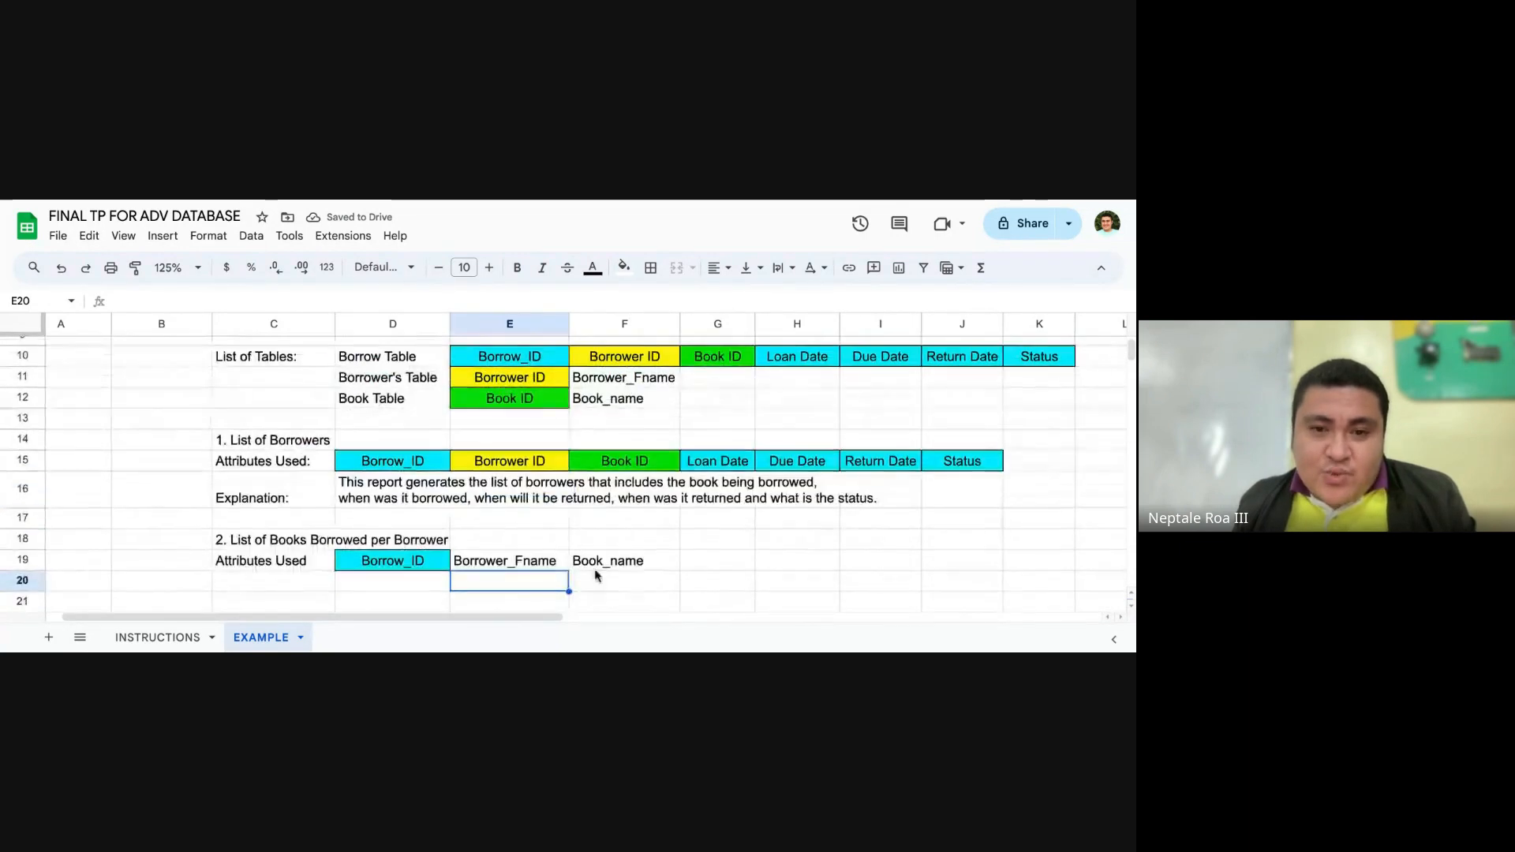
click(633, 568)
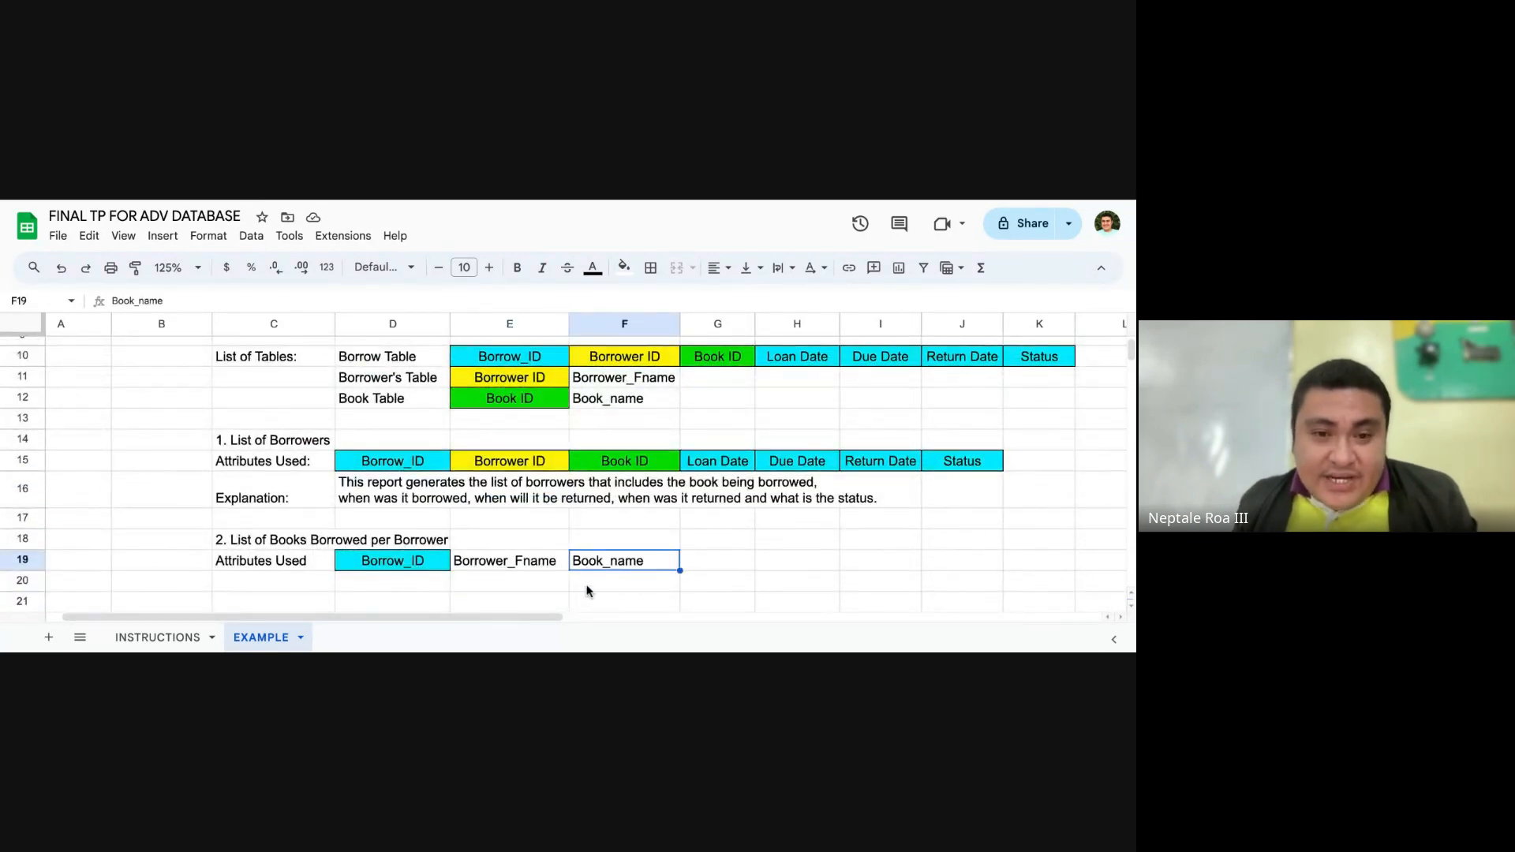
click(750, 602)
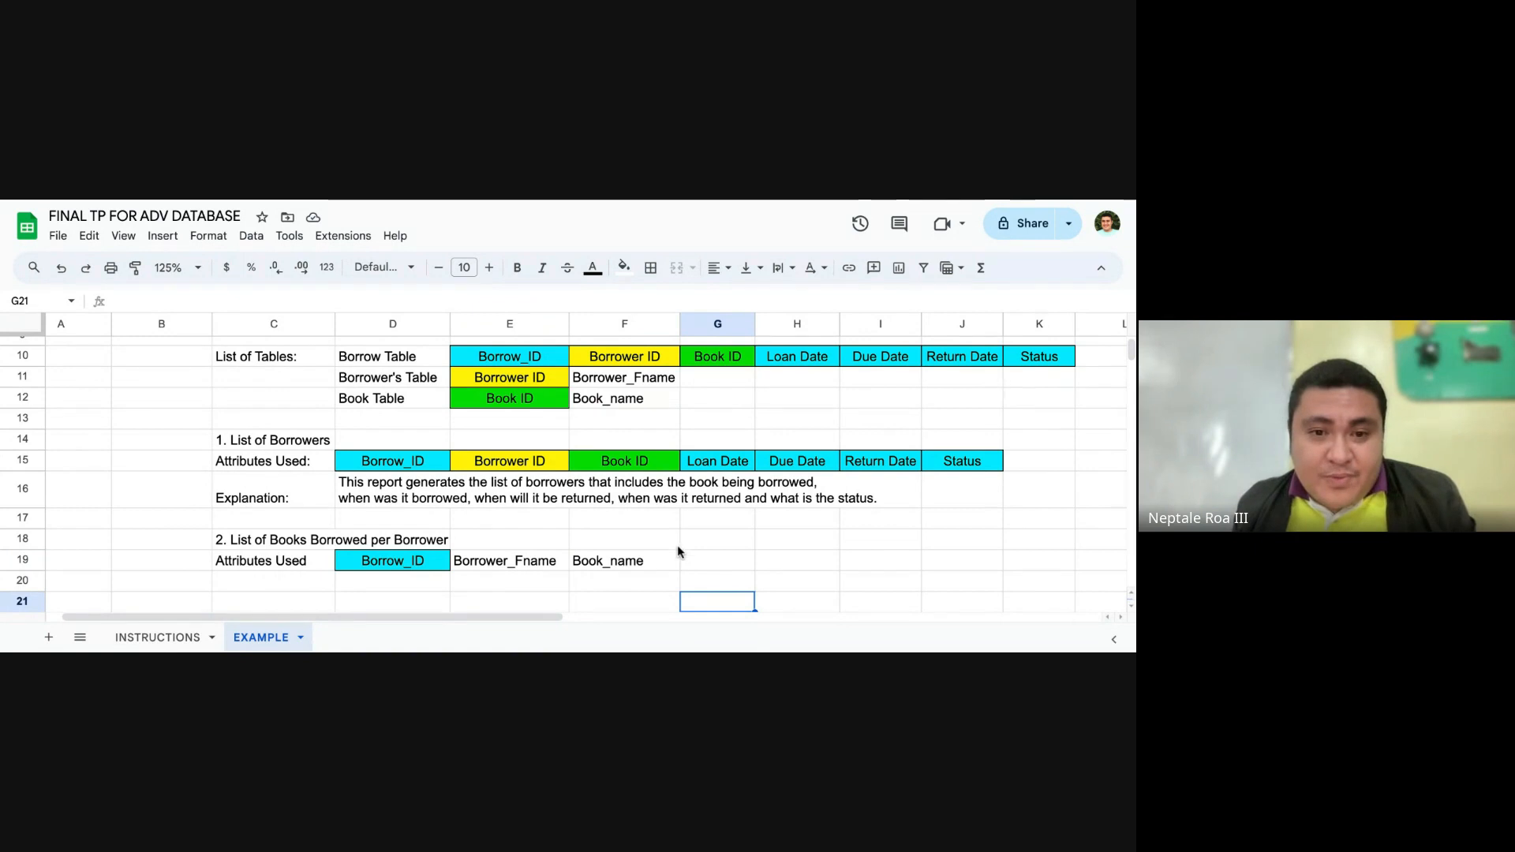
scroll(681, 550, up, 1)
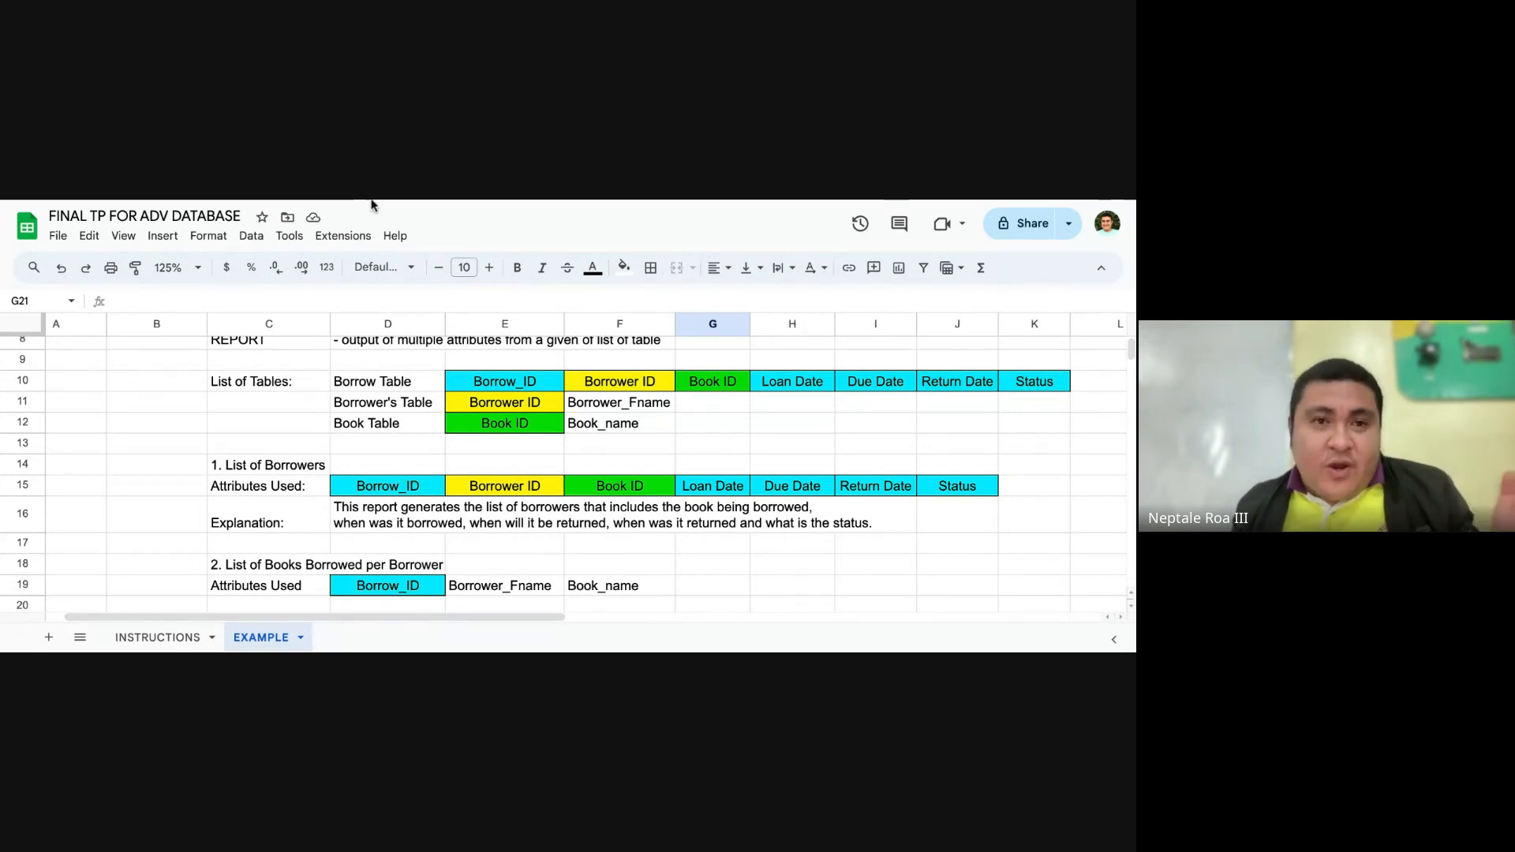
Step: Review task 4 about performing SQL queries in the INSTRUCTIONS sheet, and return to the EXAMPLE sheet
click(163, 636)
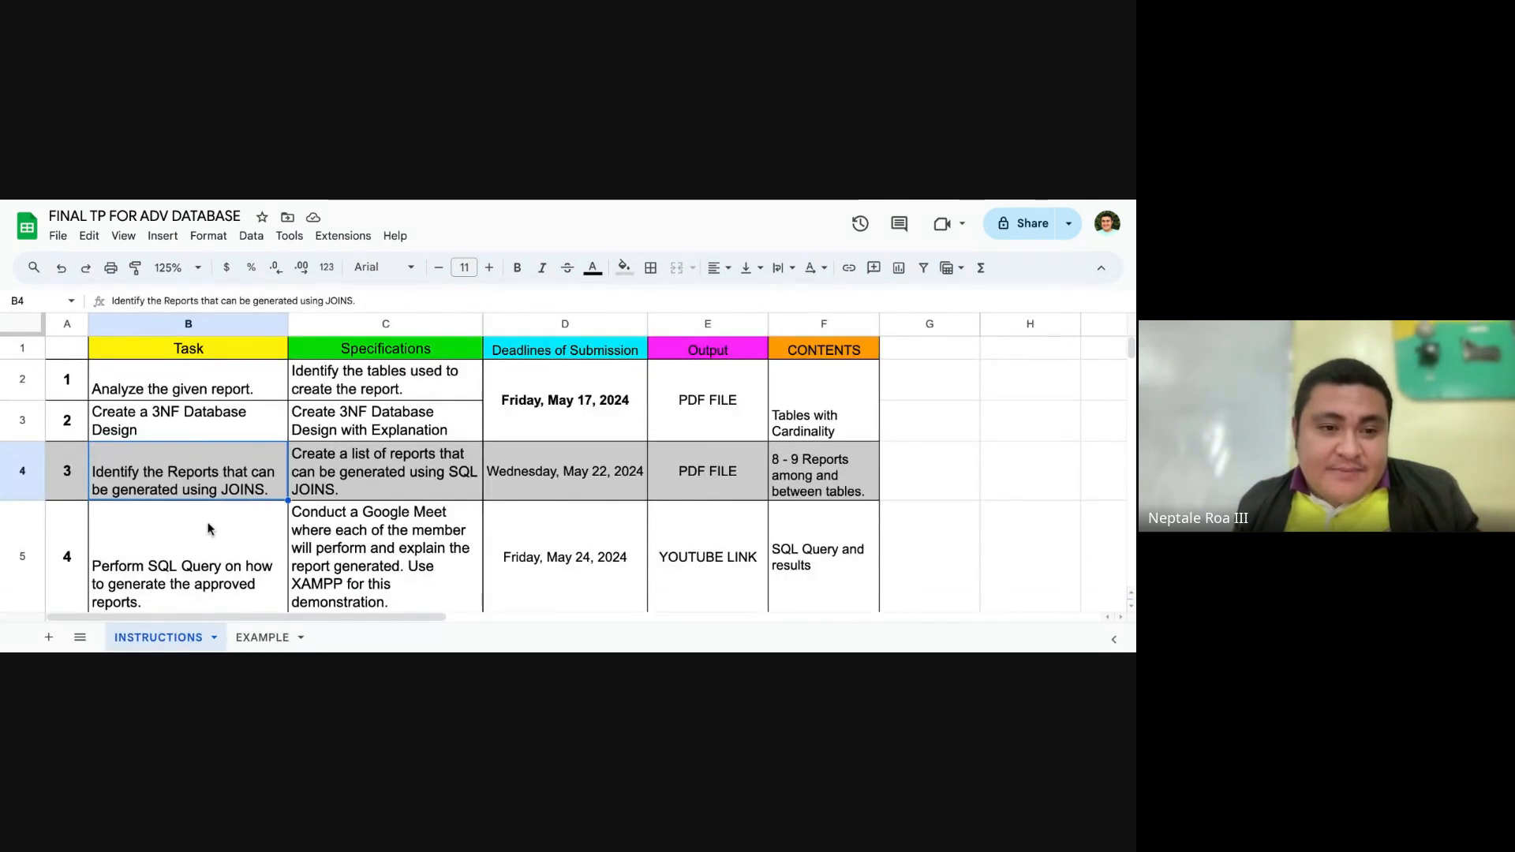
scroll(126, 552, down, 1)
click(95, 512)
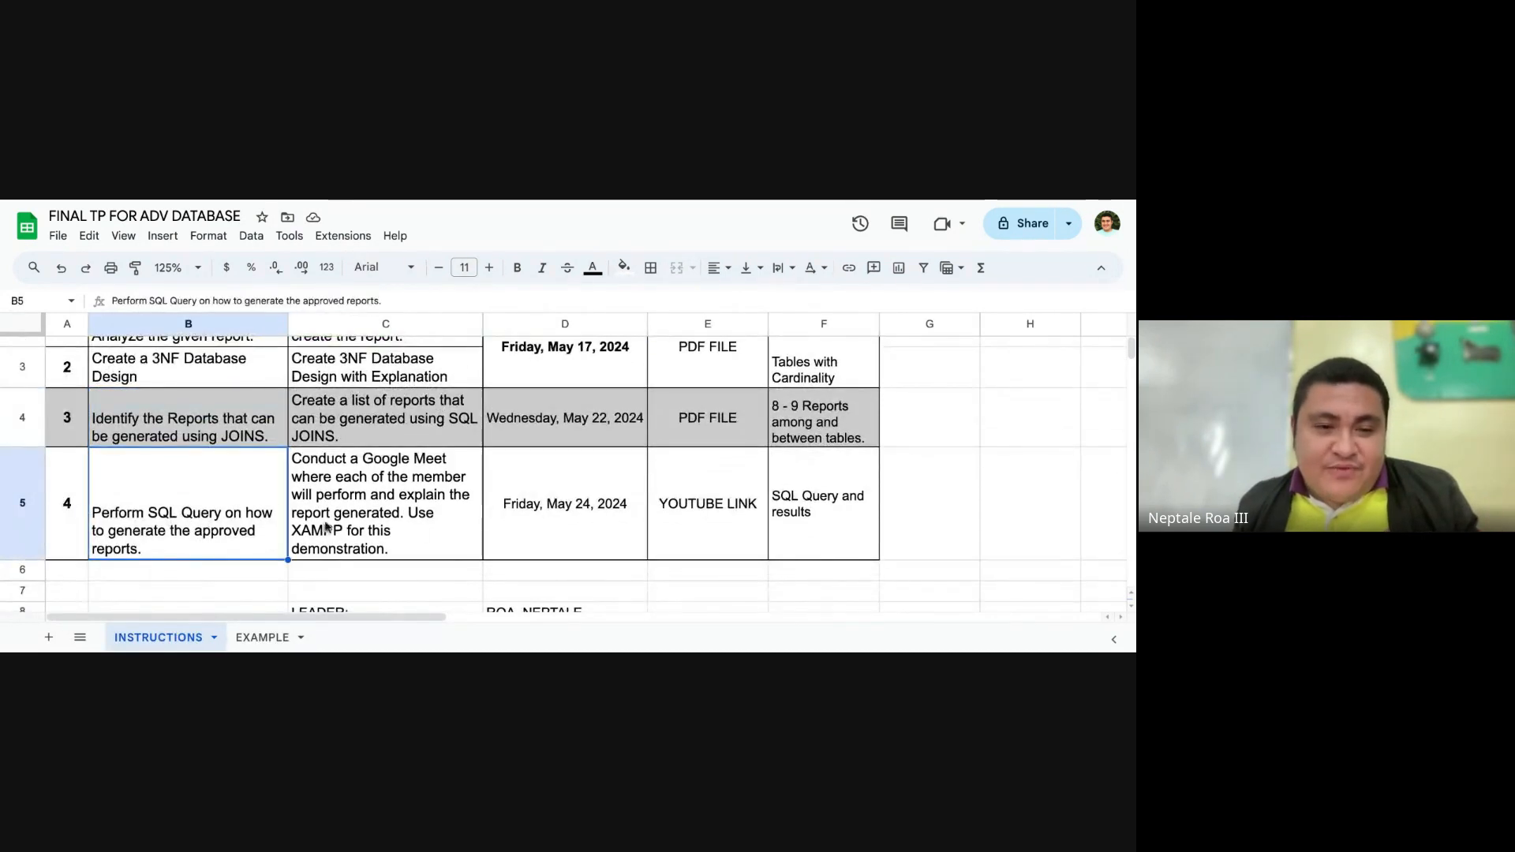
click(264, 637)
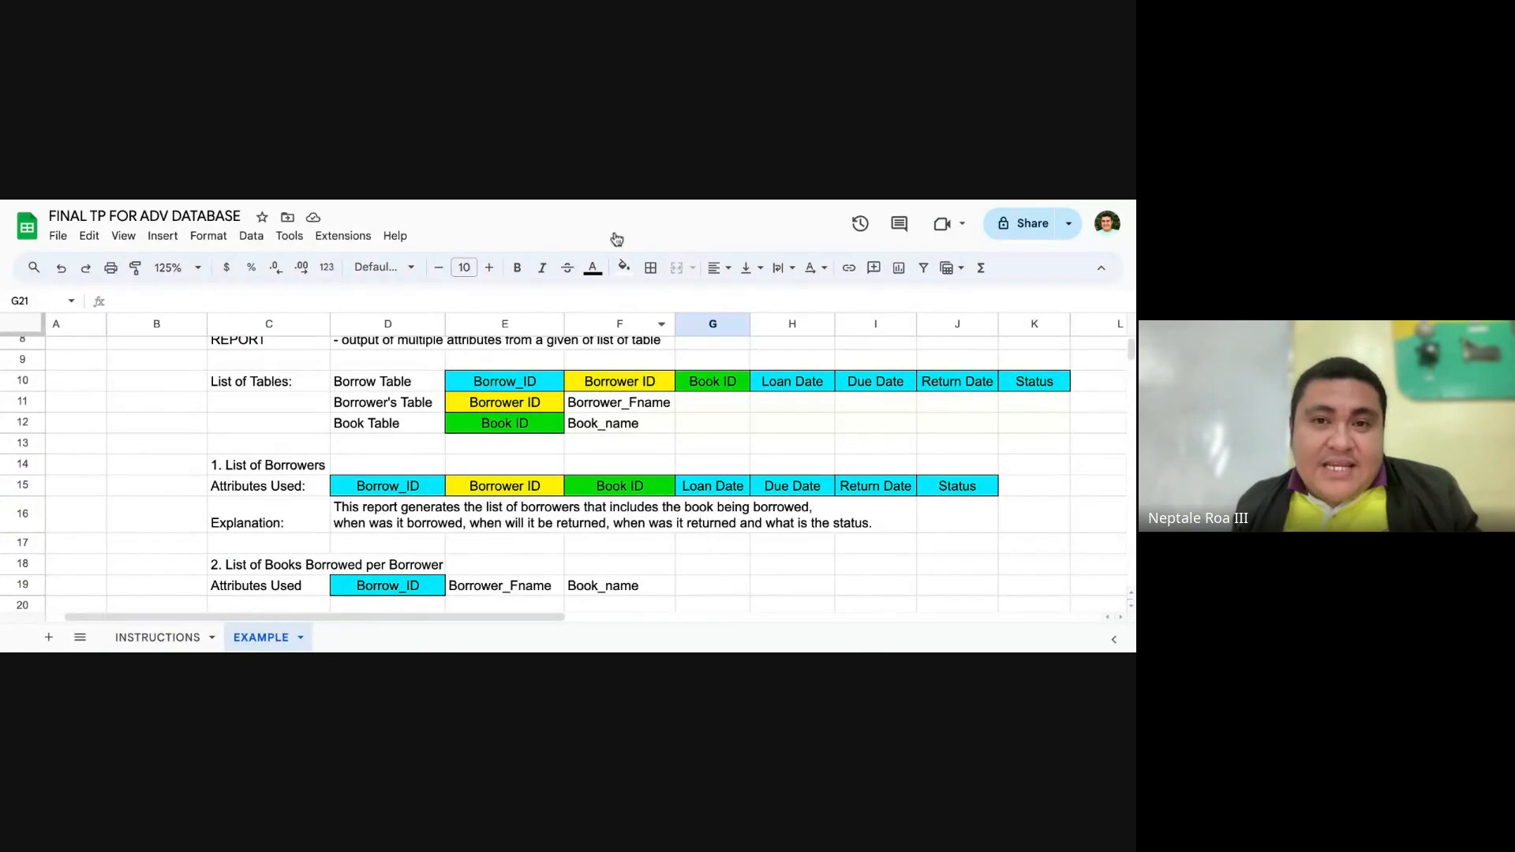
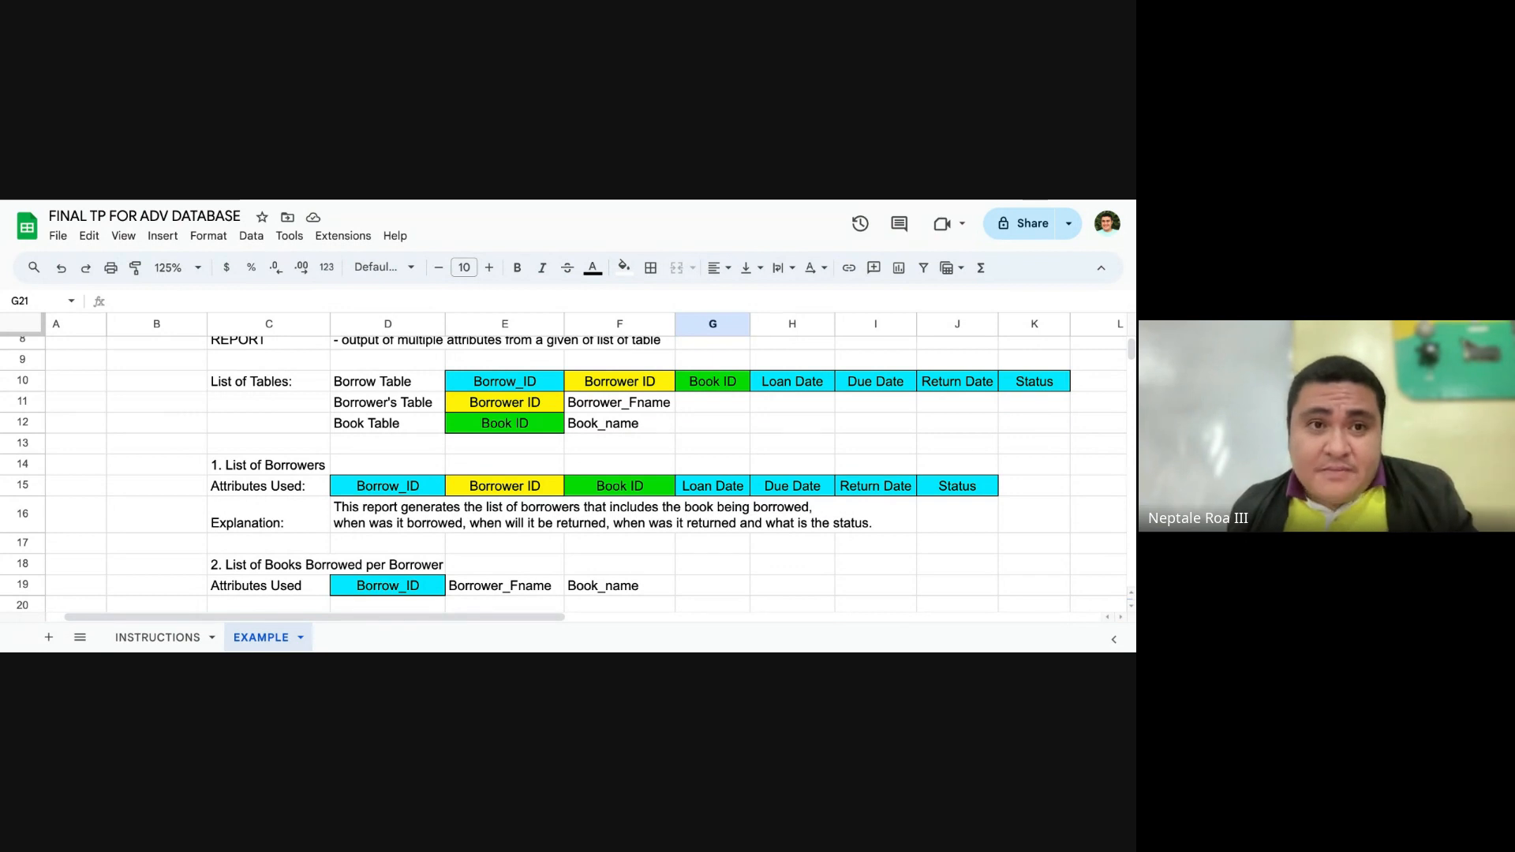
Step: Enter the third report's title, "3. List of Books Borrowed", in C21
scroll(313, 447, down, 3)
click(257, 463)
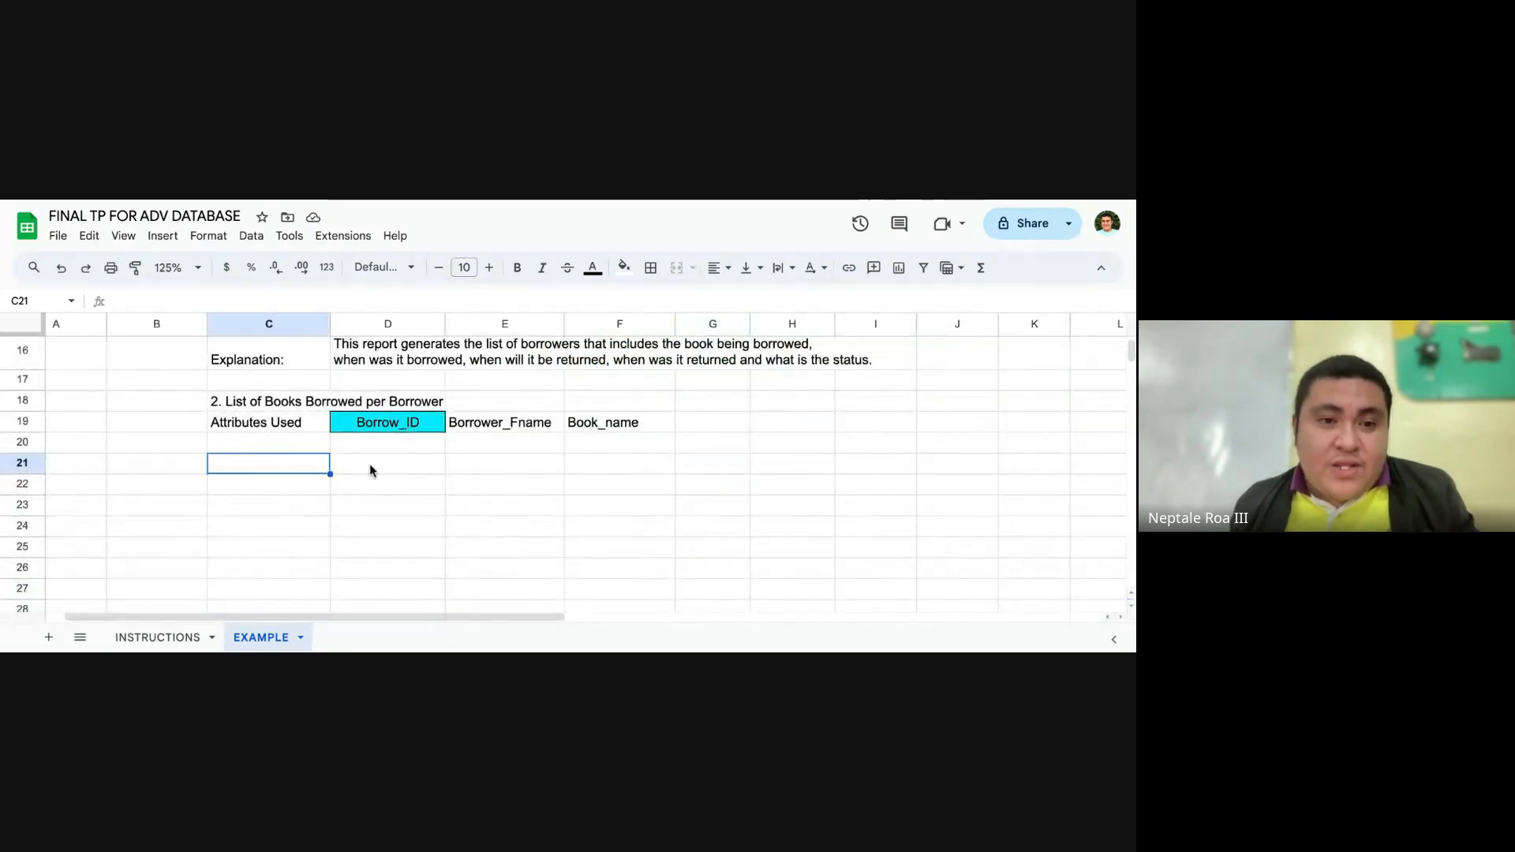
text(3. List of )
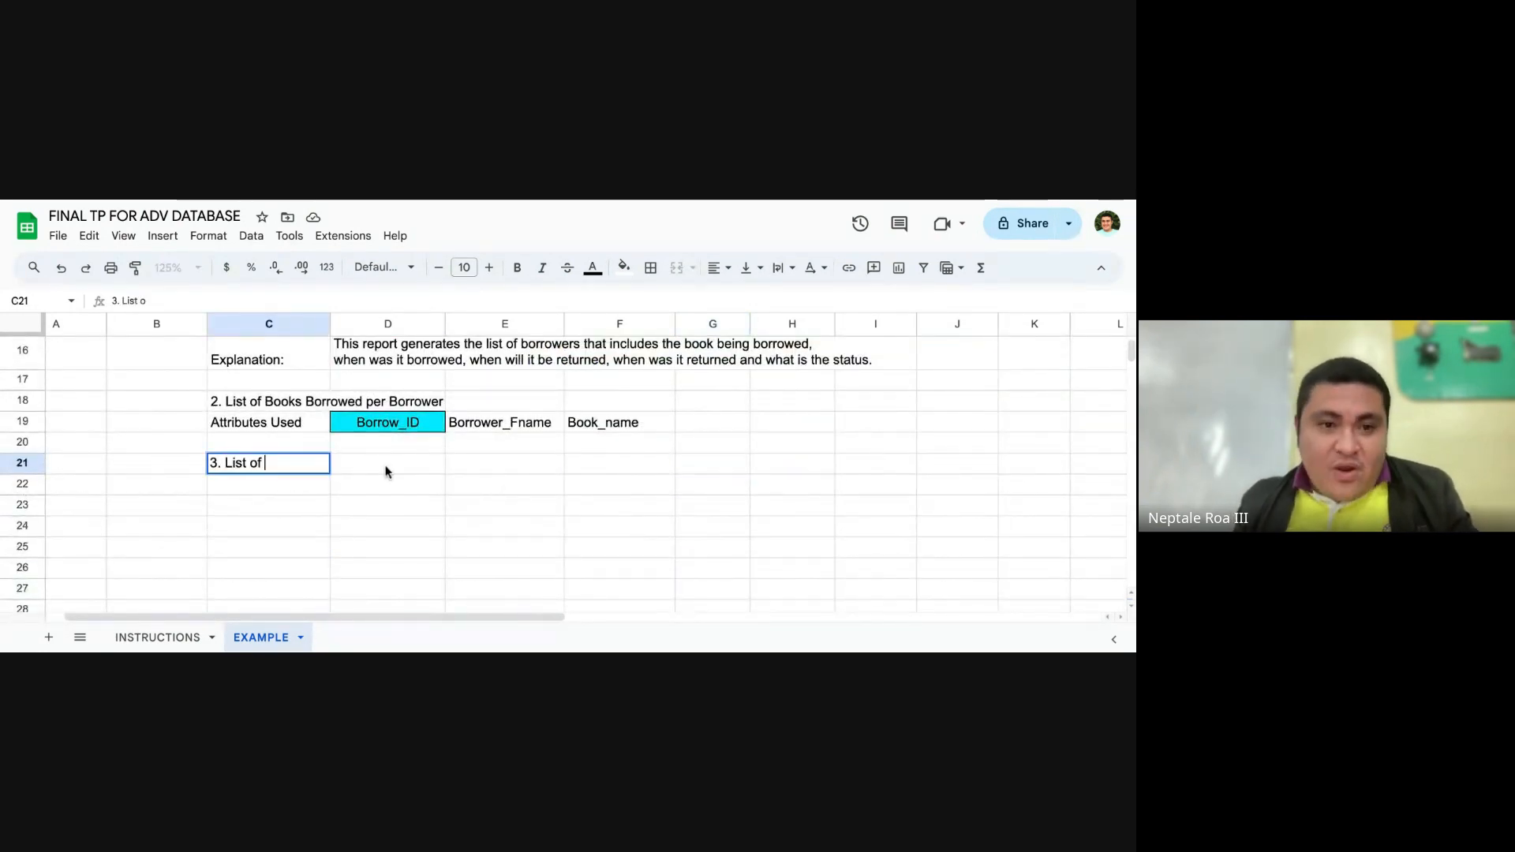
text(Books Bor)
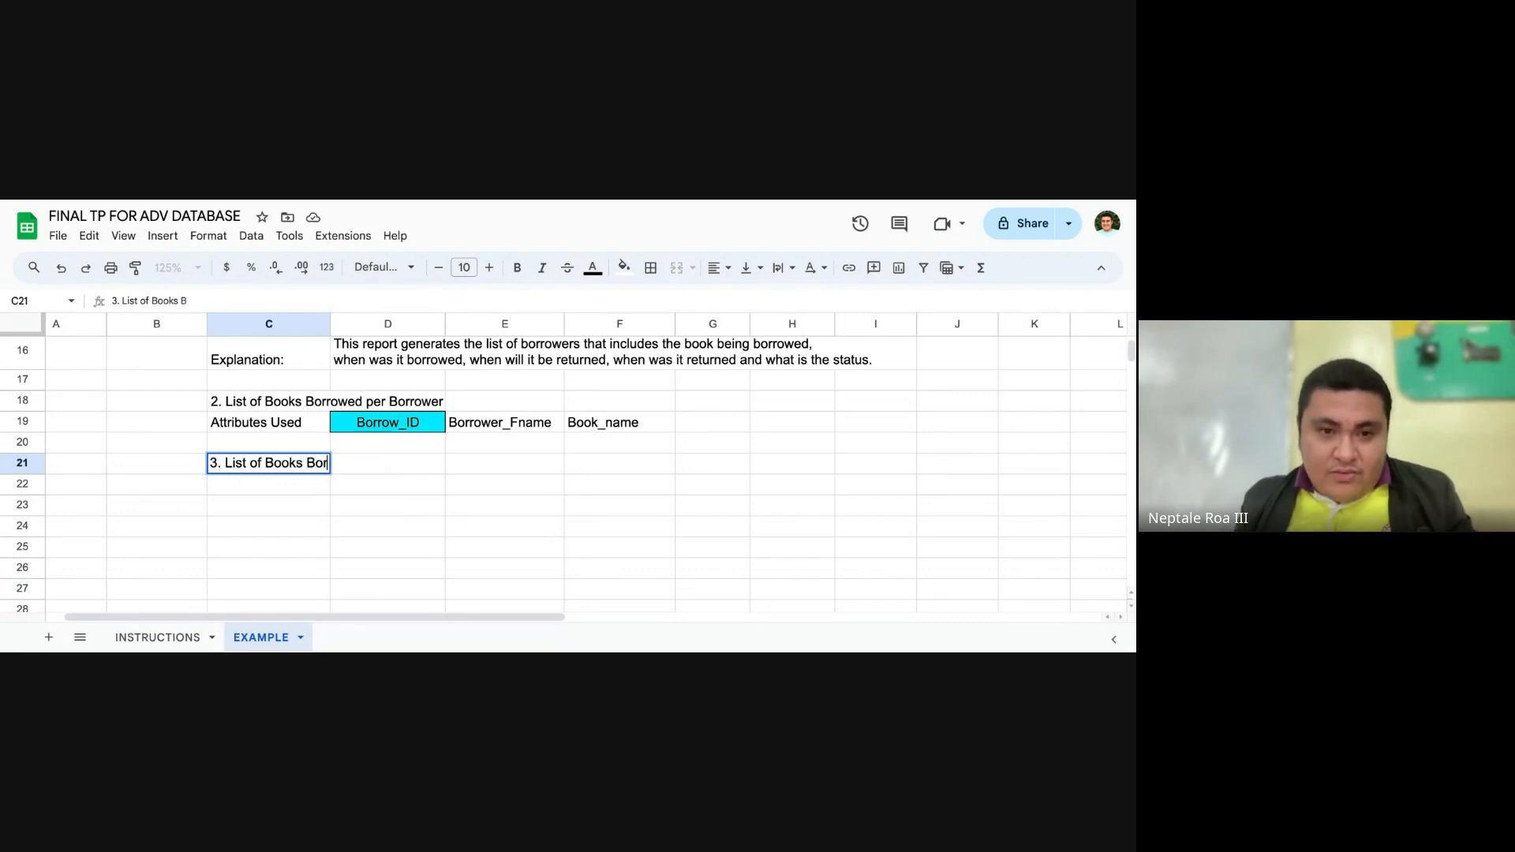
text(rowed)
key(Return)
scroll(631, 481, up, 3)
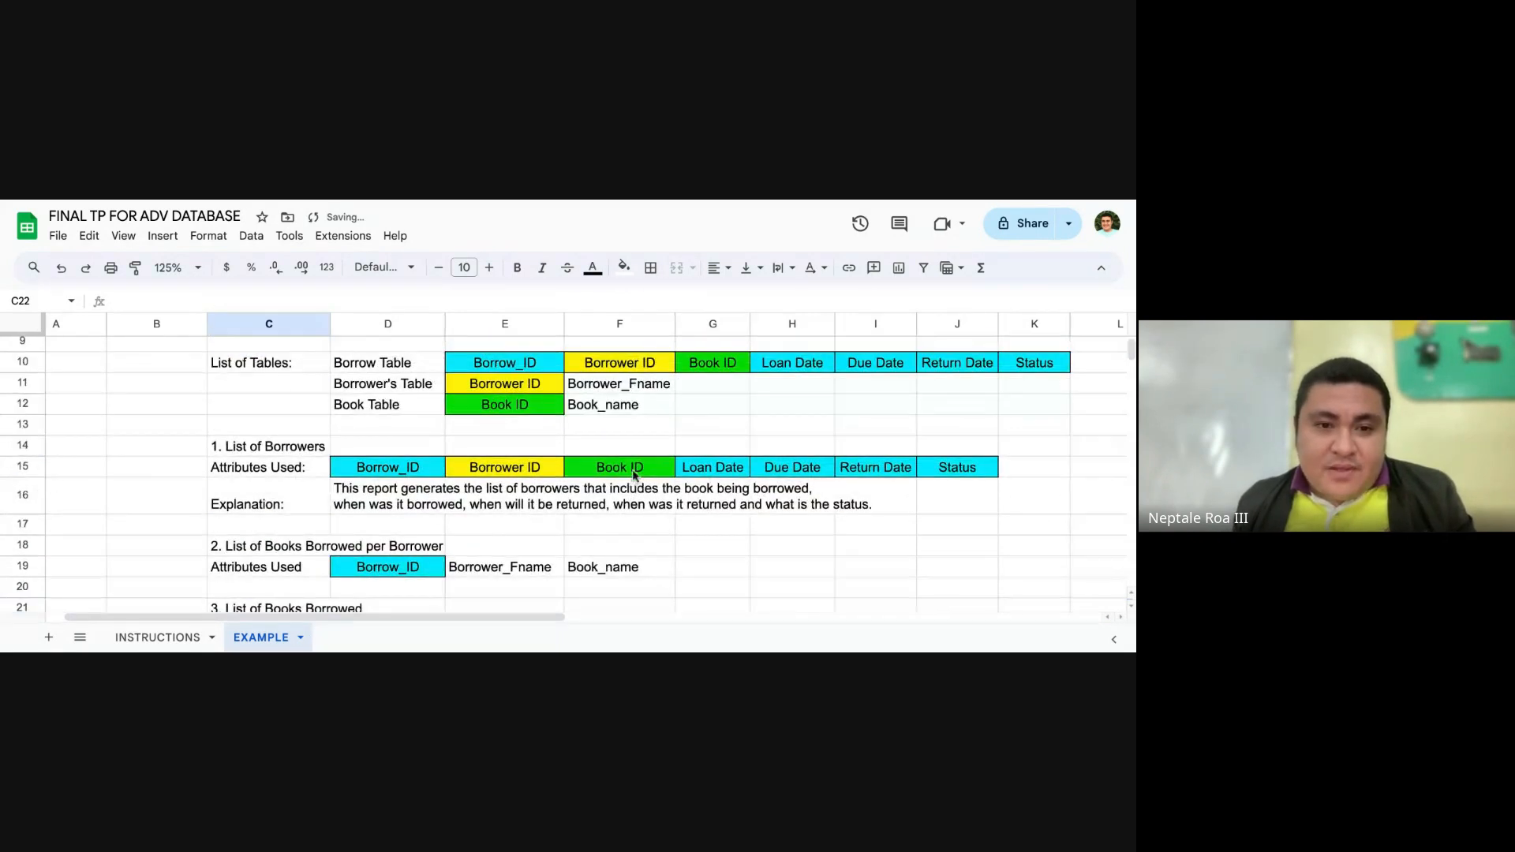
scroll(490, 477, down, 2)
click(385, 531)
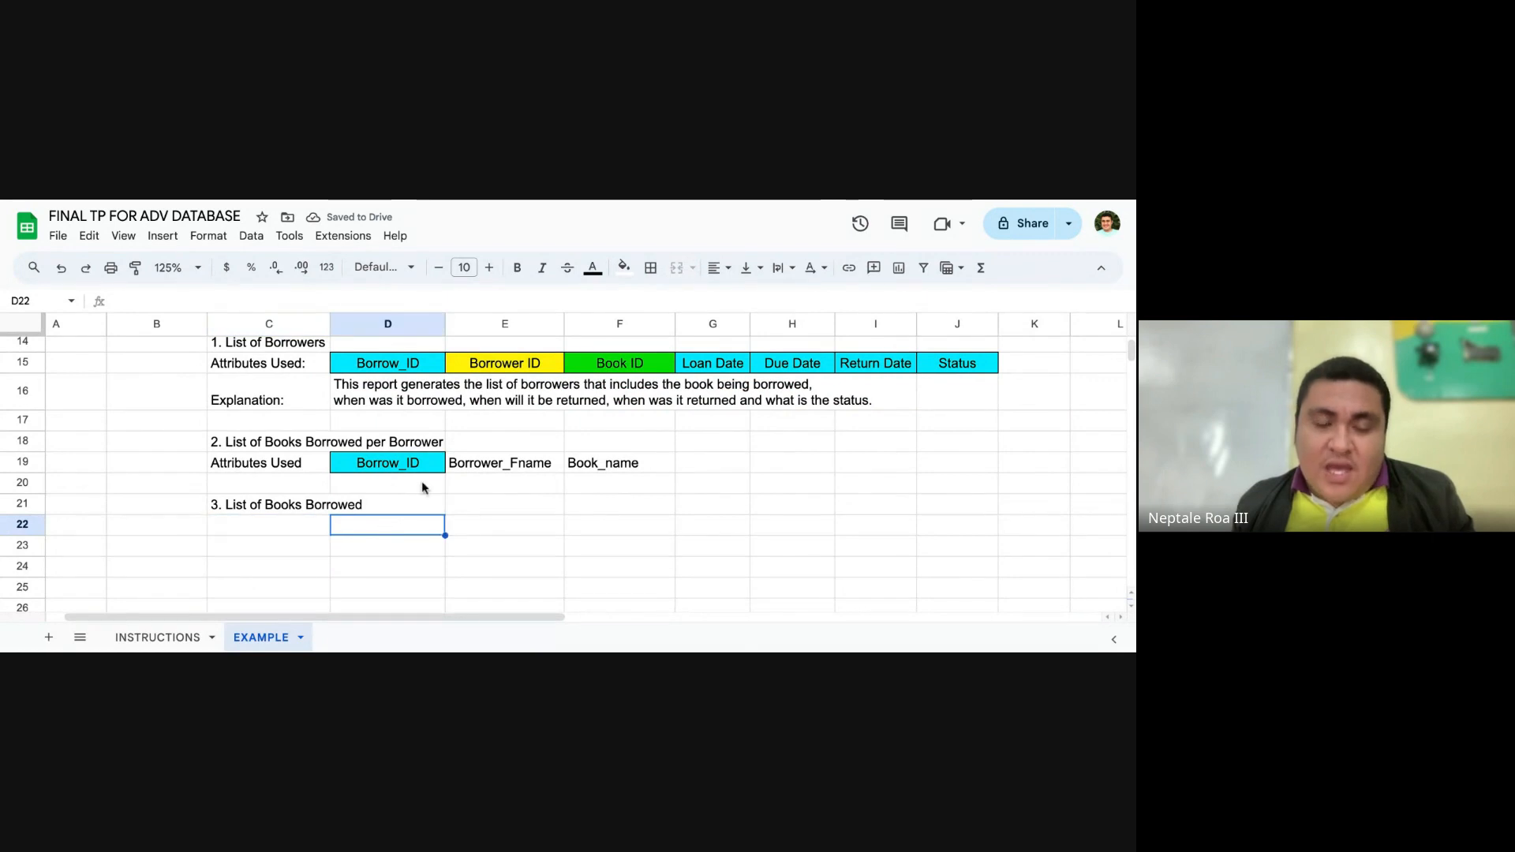
click(613, 464)
scroll(613, 430, up, 3)
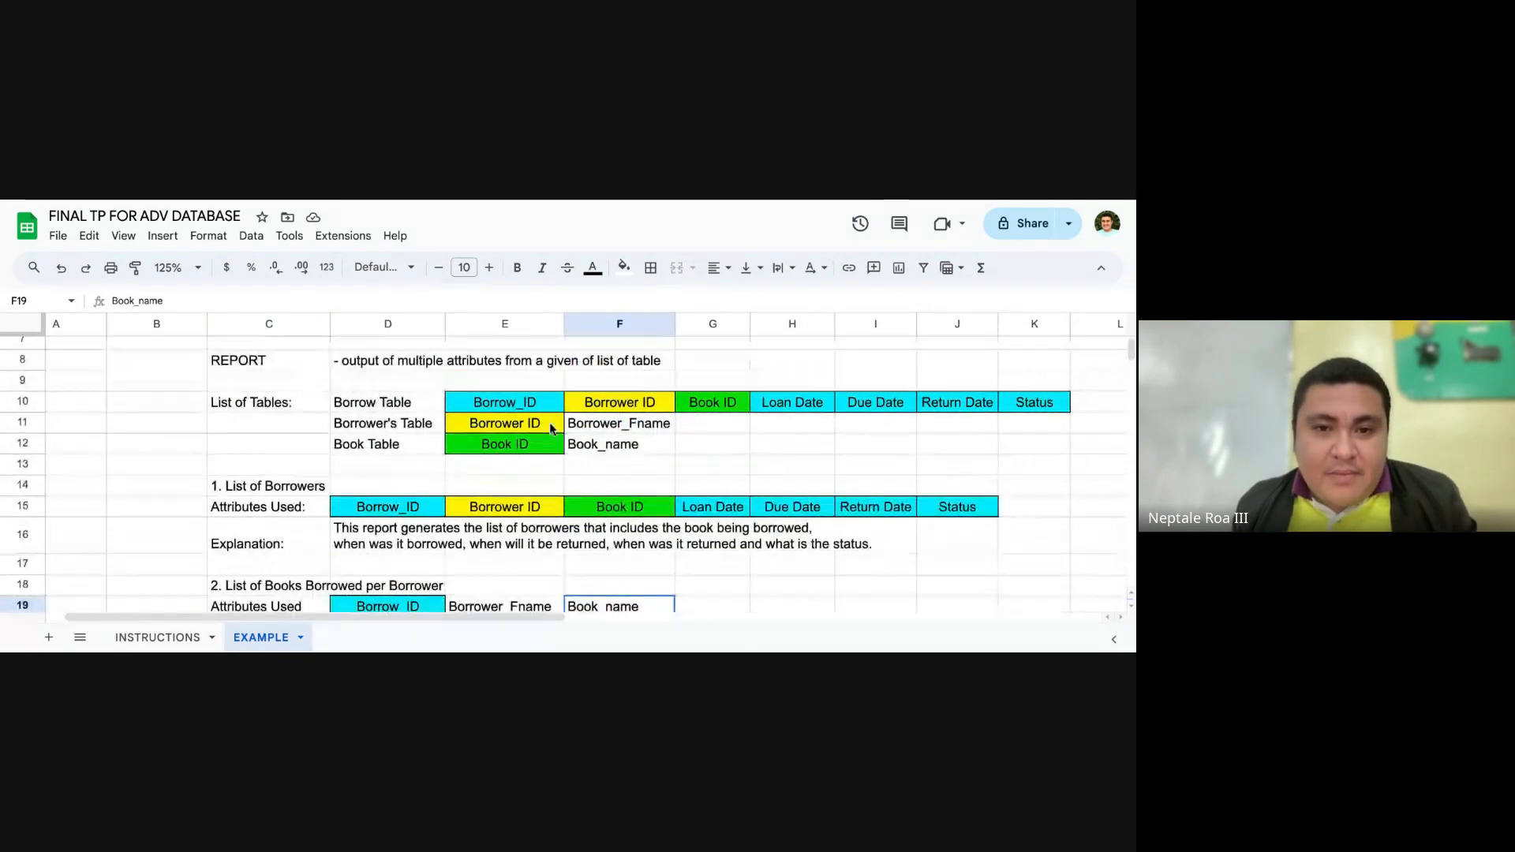
click(612, 443)
scroll(684, 457, down, 2)
key(ctrl+c)
scroll(683, 458, down, 2)
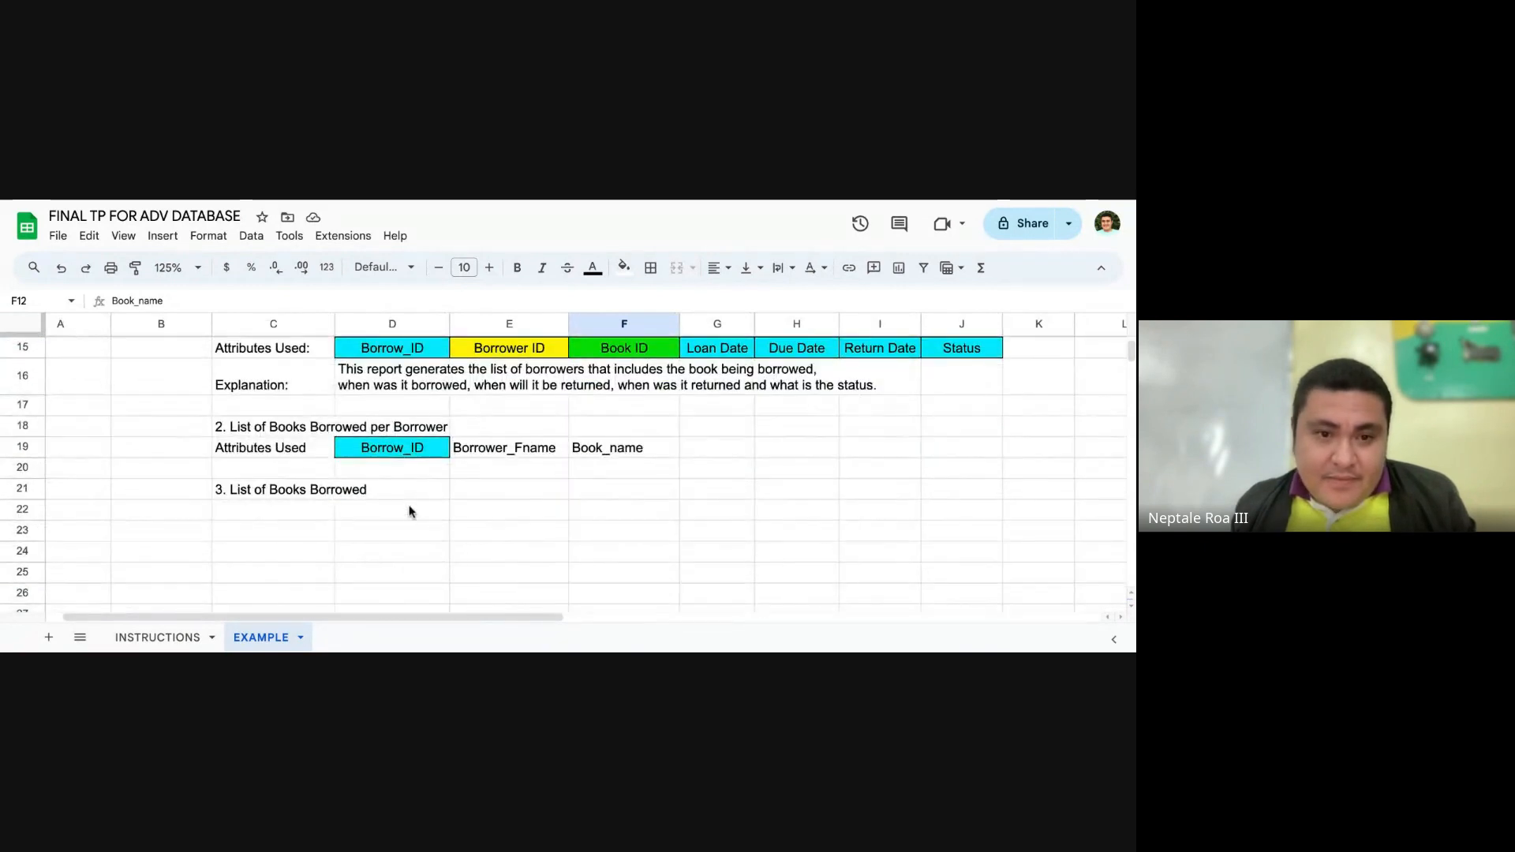
click(409, 509)
key(ctrl+v)
click(521, 510)
scroll(520, 511, up, 5)
scroll(553, 501, down, 5)
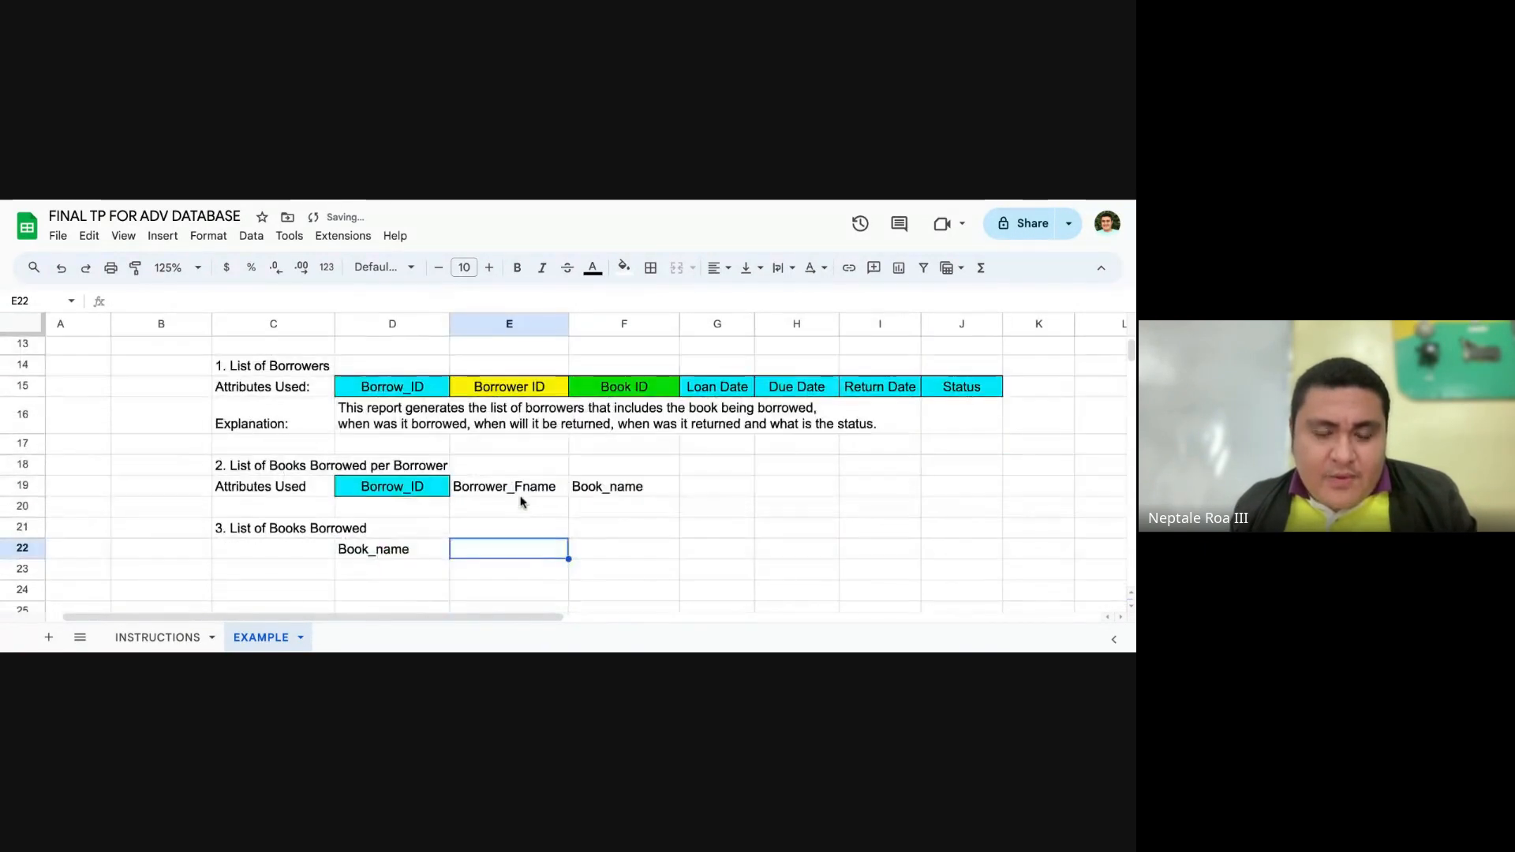
scroll(513, 497, up, 5)
scroll(427, 458, up, 2)
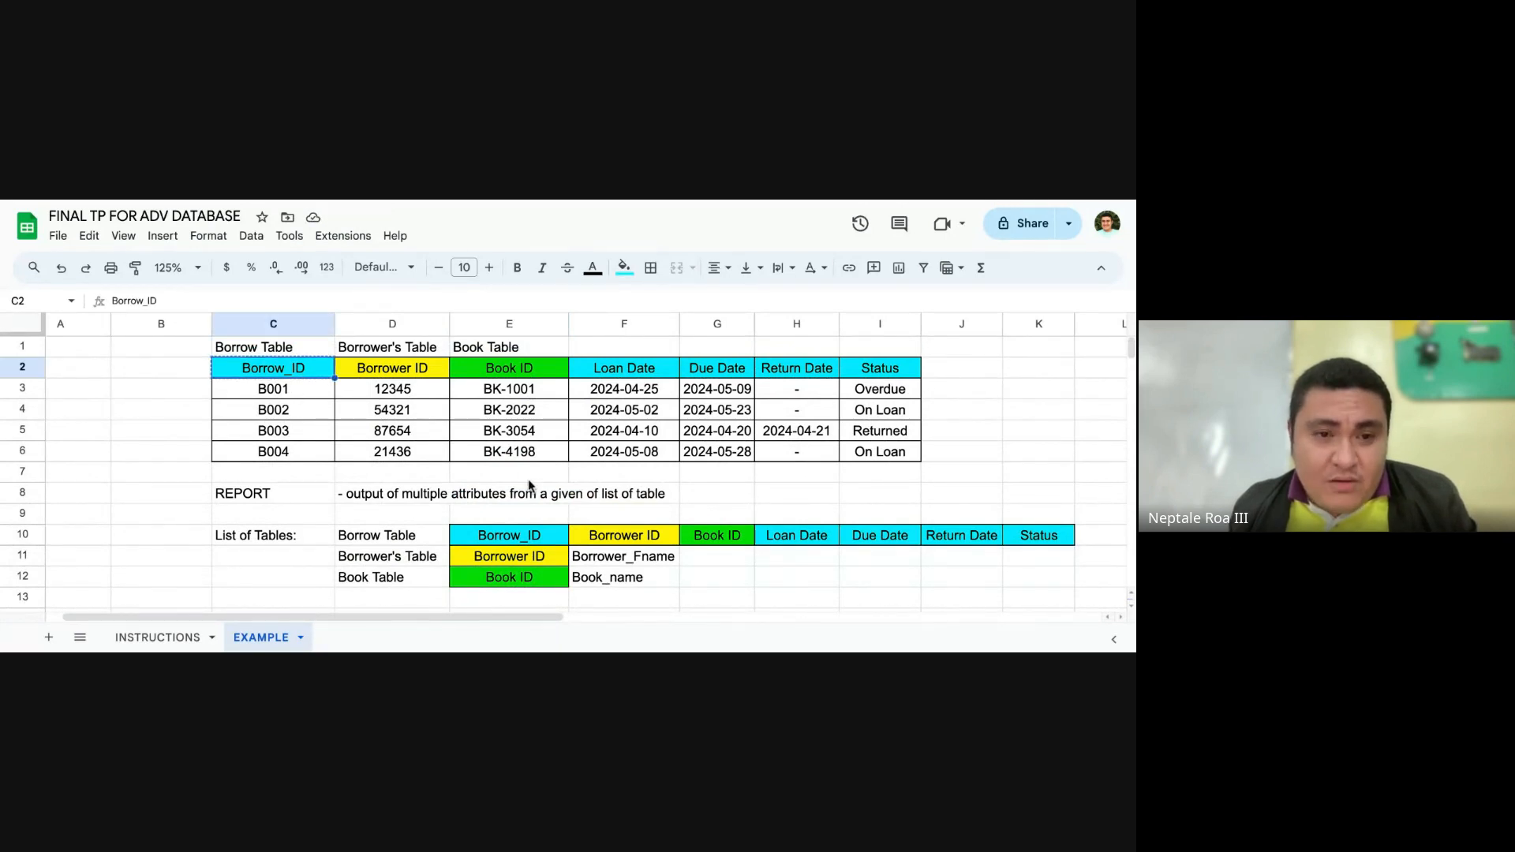
scroll(552, 485, down, 5)
key(ctrl+v)
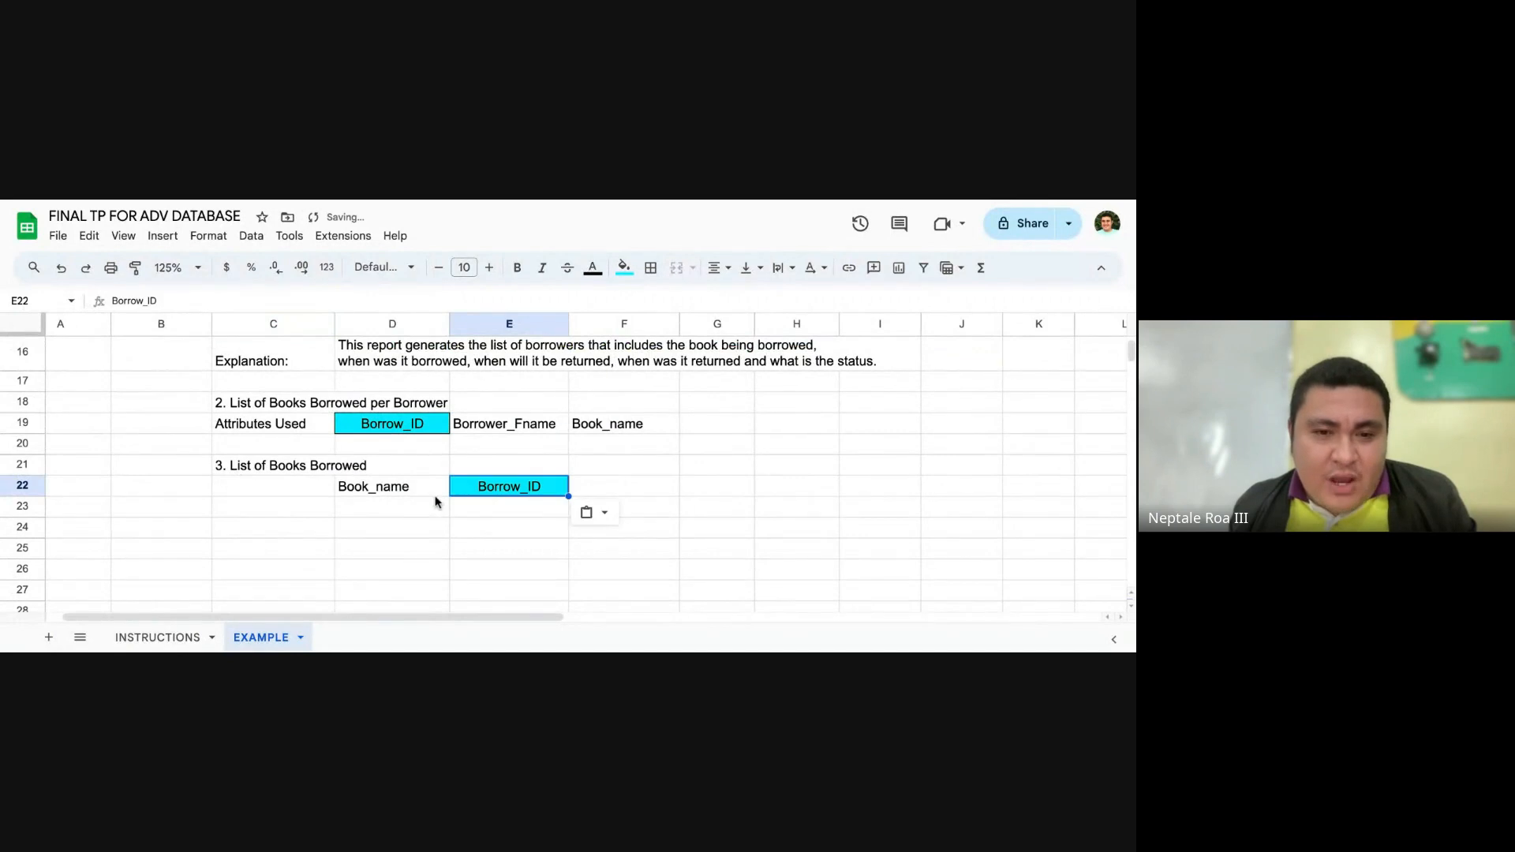
key(ctrl+z)
click(397, 489)
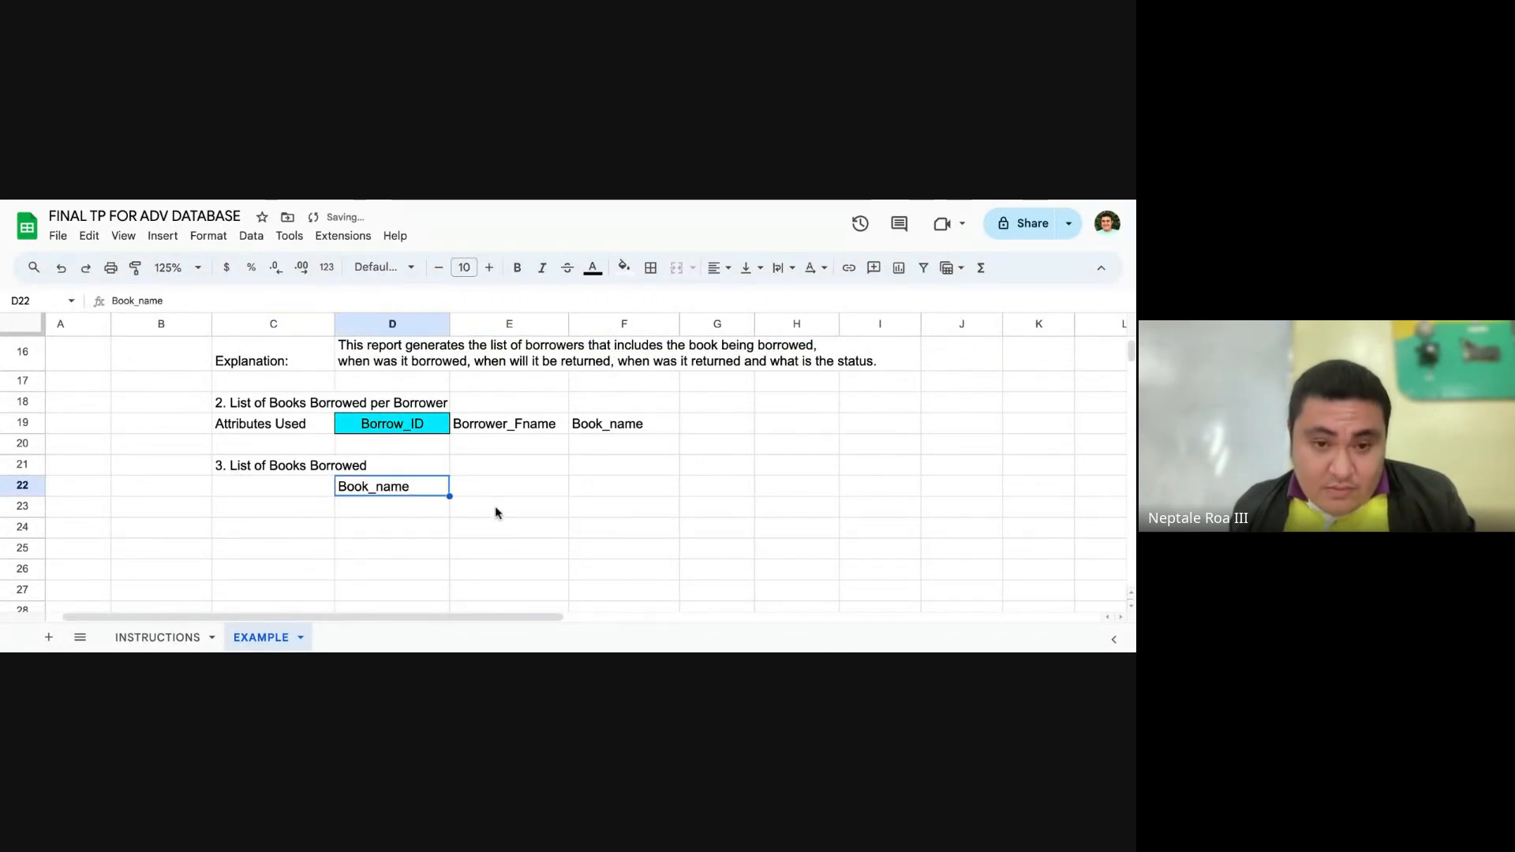
key(Delete)
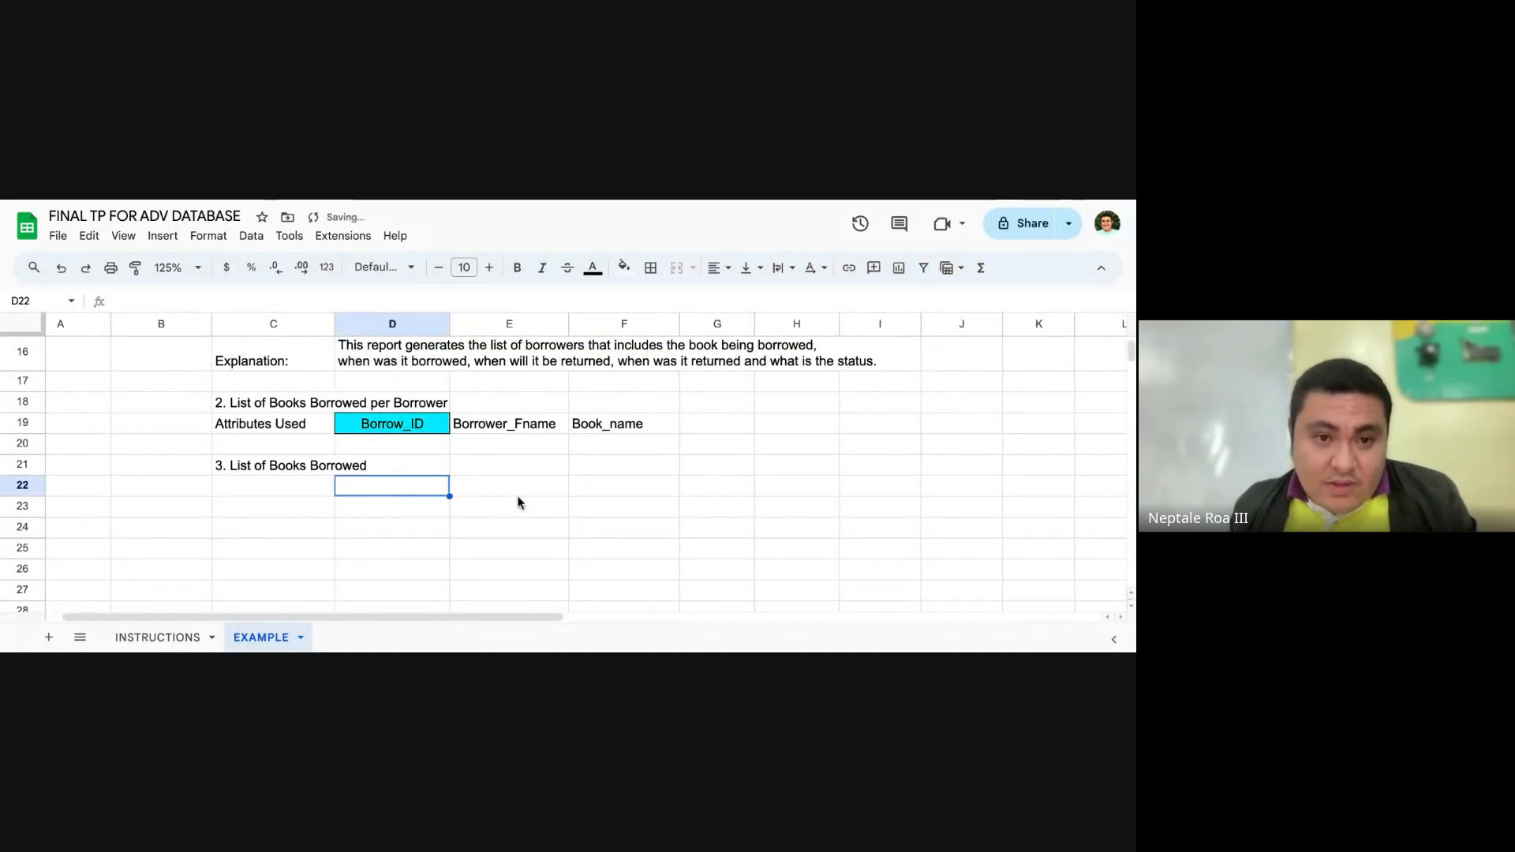
Step: Copy the Book ID attribute from E12 into D22 as the third report's first attribute
scroll(464, 486, up, 1)
scroll(464, 486, up, 3)
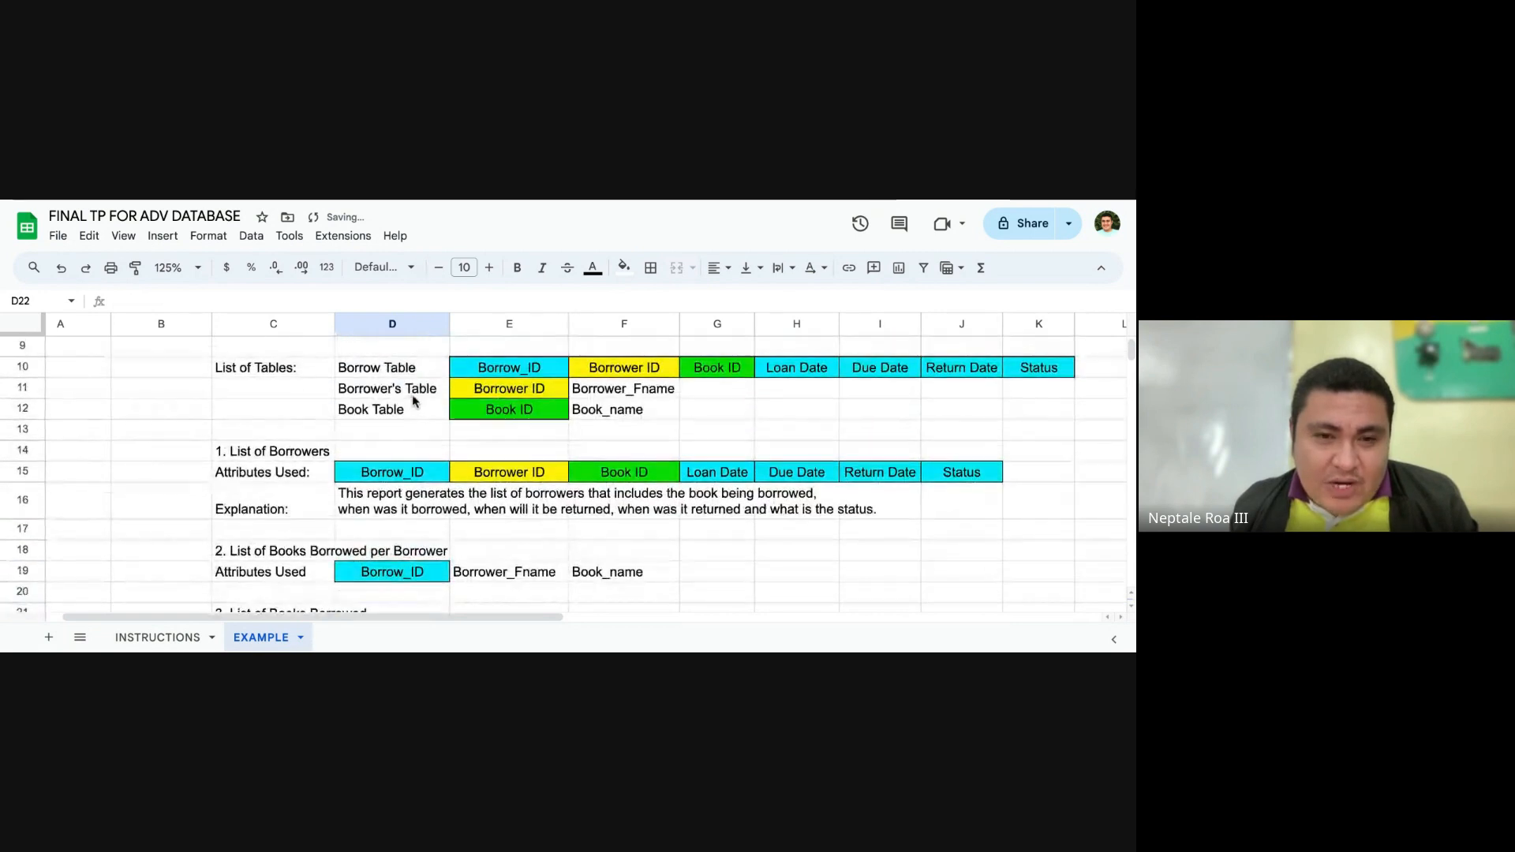
click(596, 417)
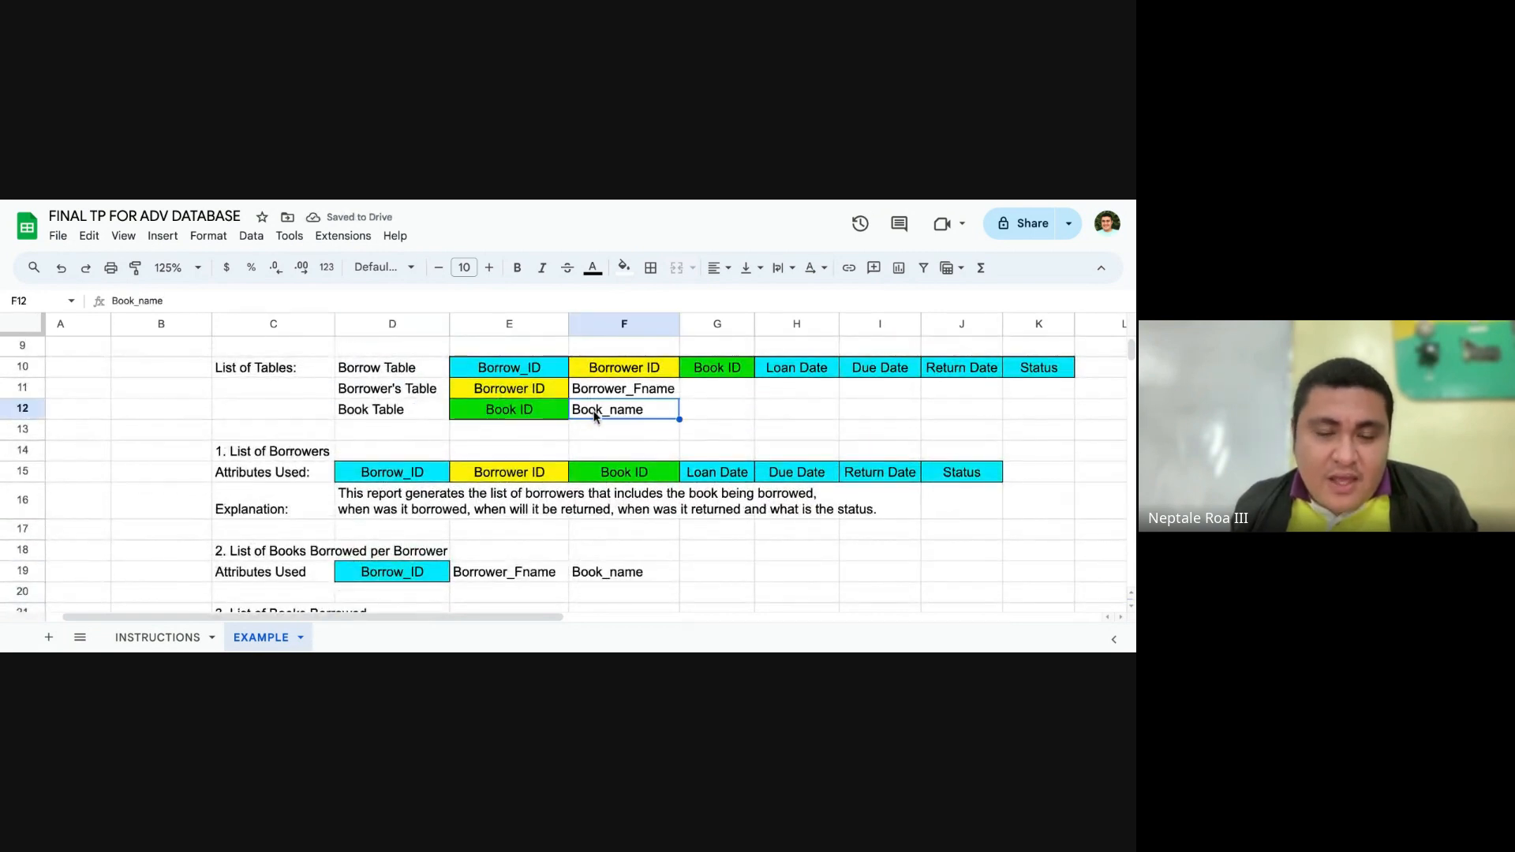
click(536, 417)
key(ctrl+c)
scroll(400, 450, down, 2)
click(406, 505)
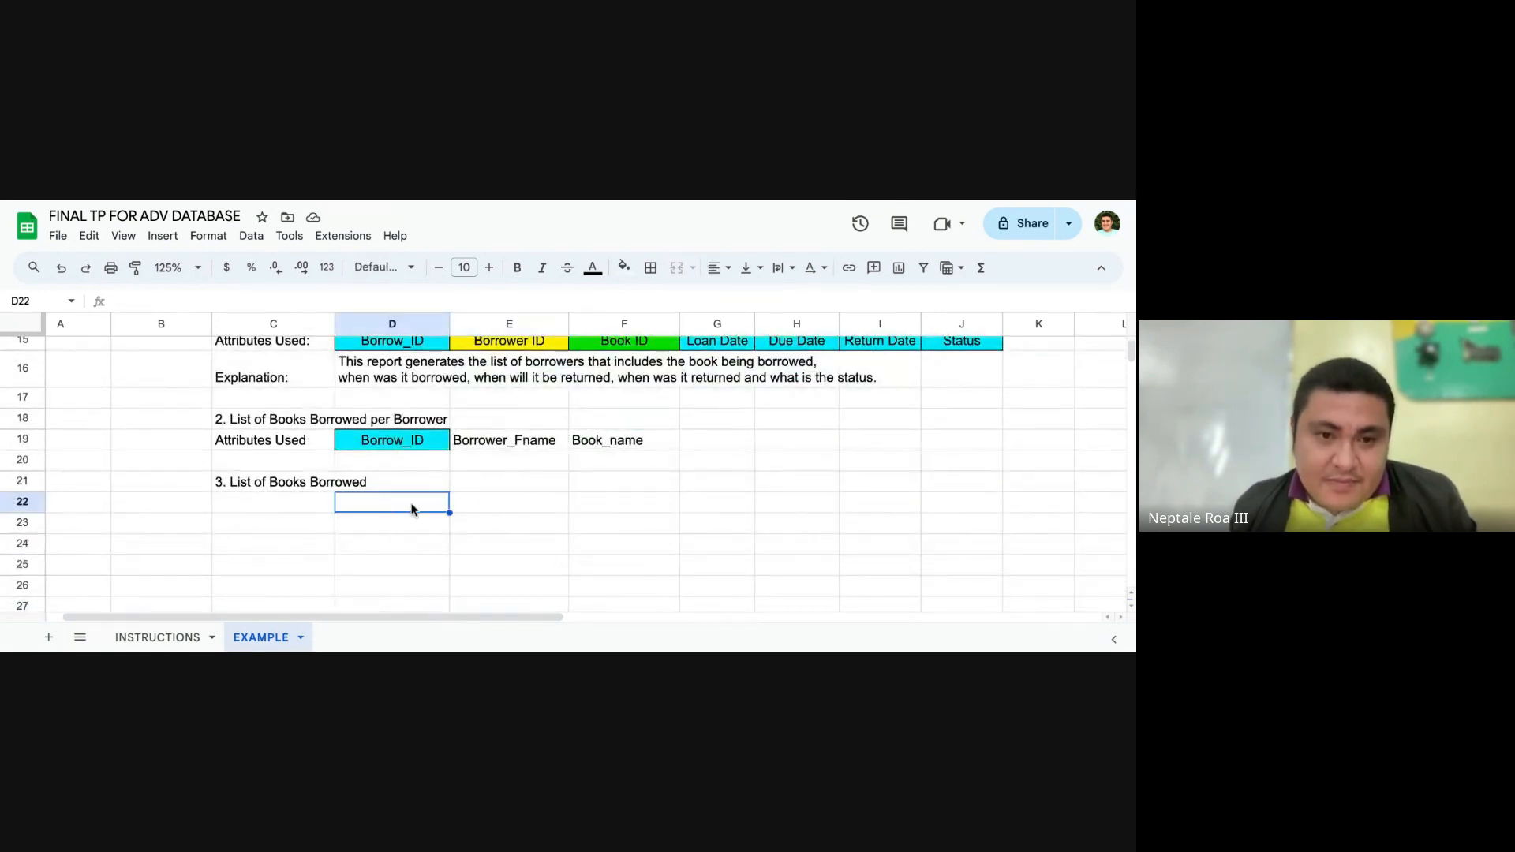
key(ctrl+v)
Step: Copy the Book_name attribute from F12 into E22, beside Book ID
scroll(535, 487, up, 7)
click(627, 517)
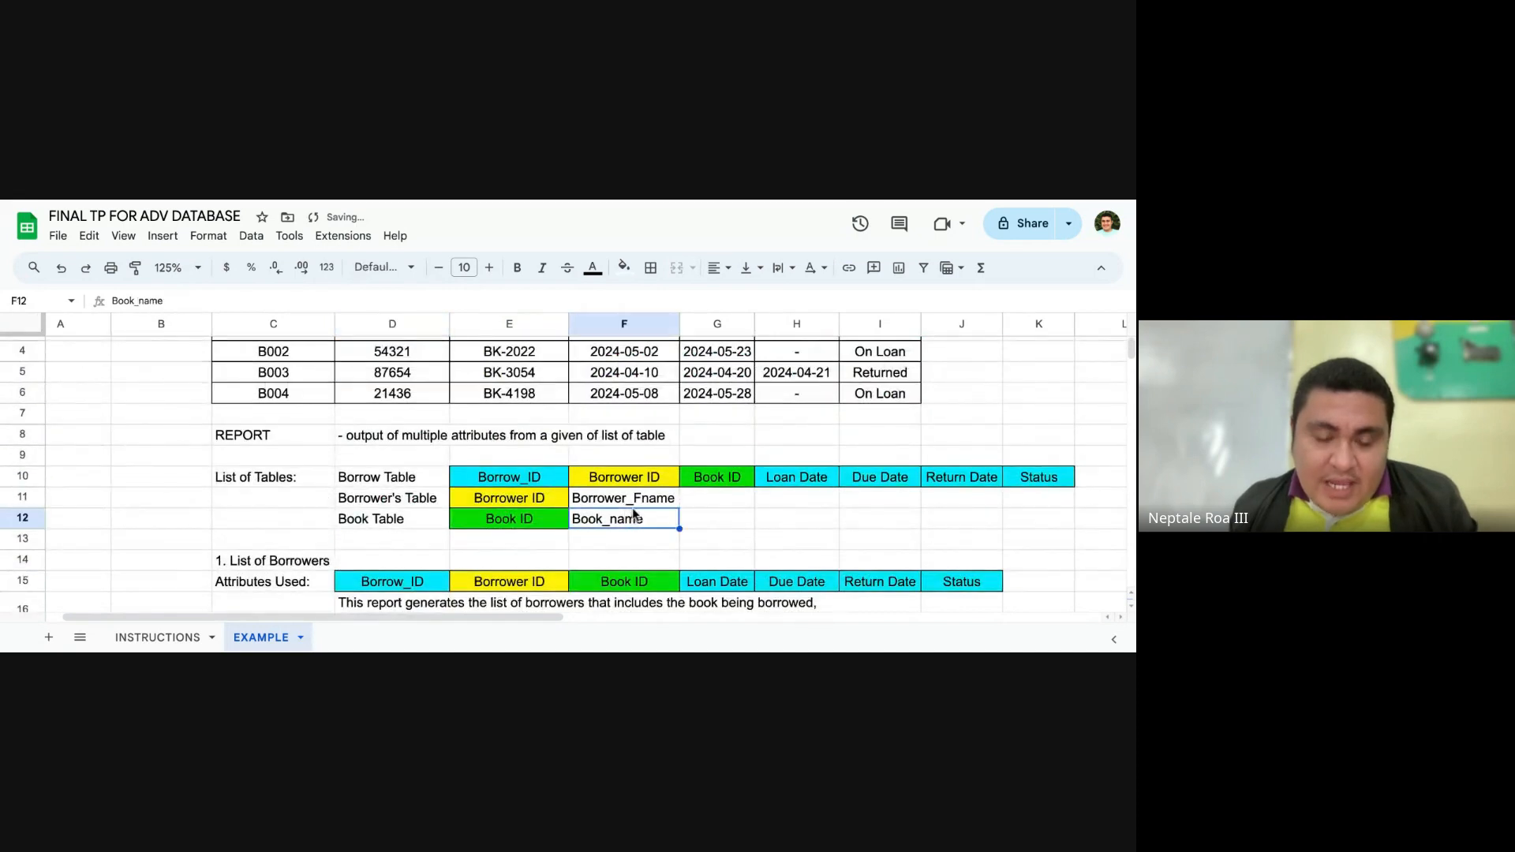
scroll(628, 517, down, 5)
click(486, 491)
key(ctrl+v)
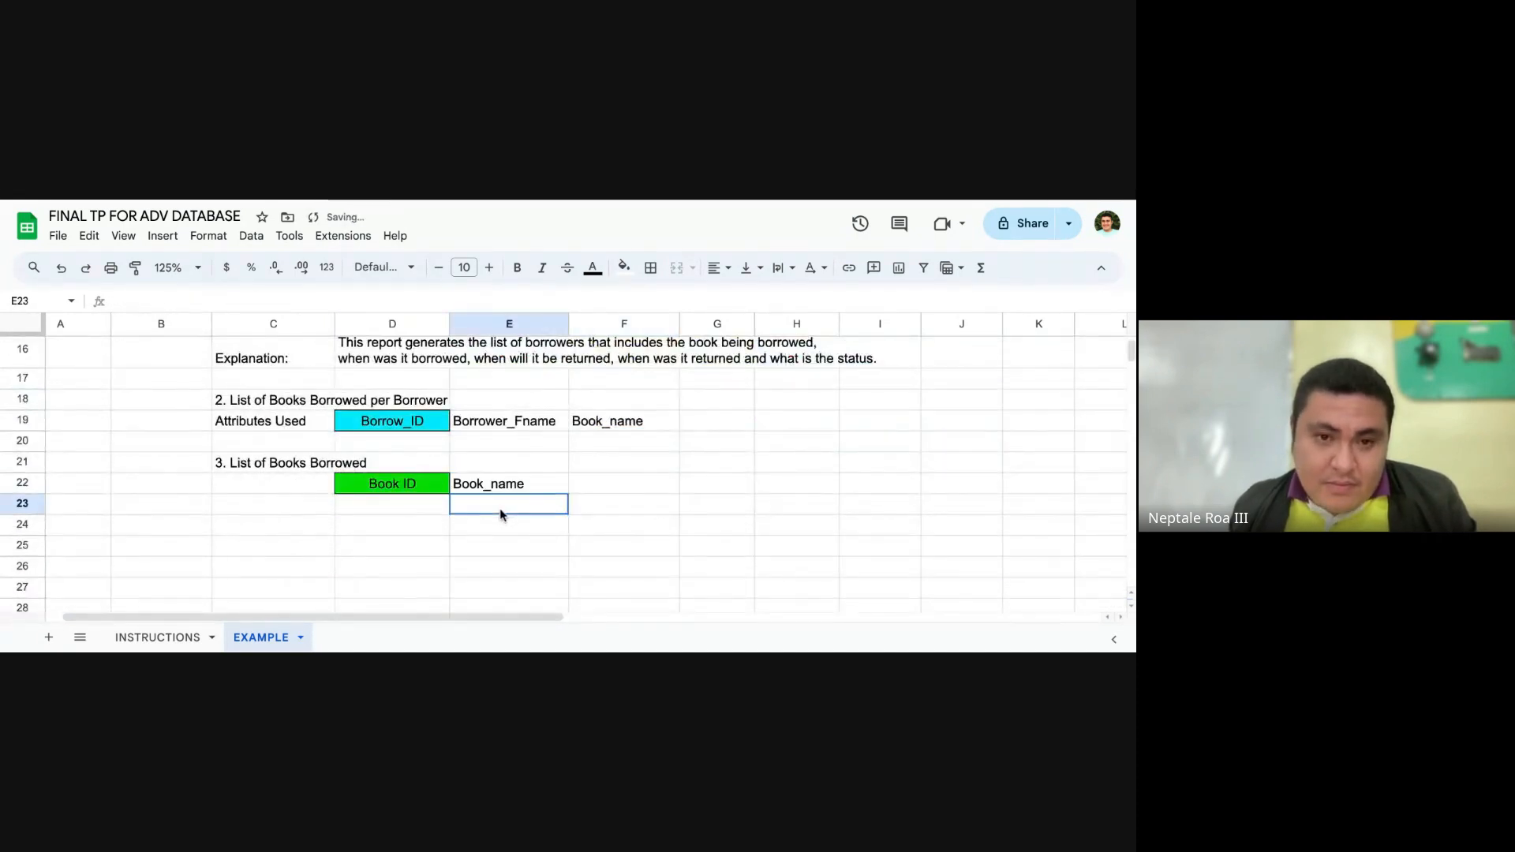
Step: Copy the Borrow_ID attribute from C2 into F22 as the third report's third attribute
scroll(499, 508, up, 6)
click(294, 375)
key(ctrl+c)
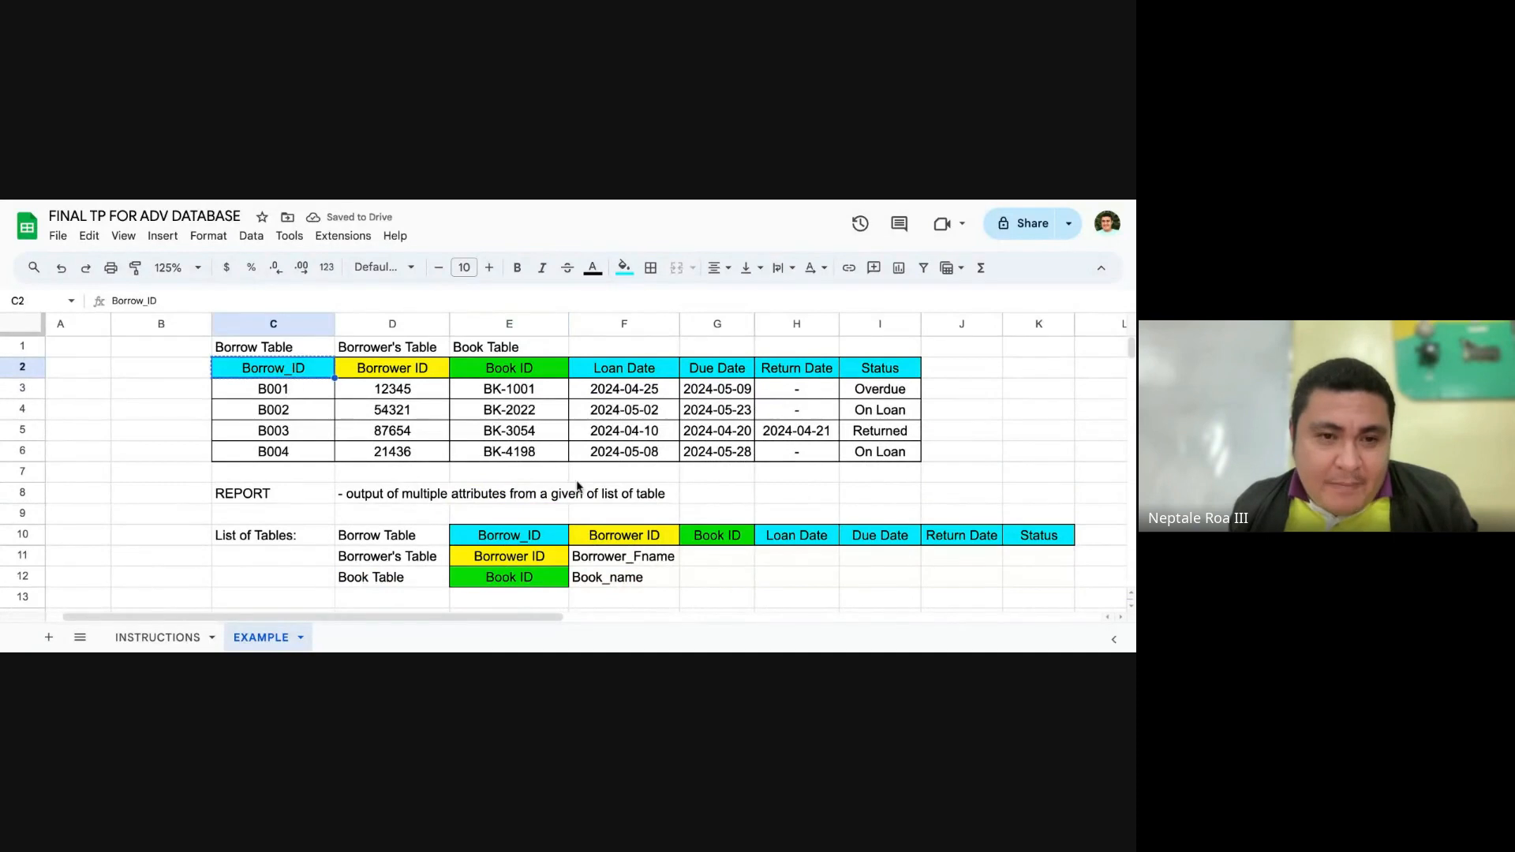
scroll(591, 495, down, 5)
click(591, 582)
key(ctrl+v)
Step: Copy the Status attribute from I2 into G22, beside Borrow_ID
scroll(568, 516, up, 5)
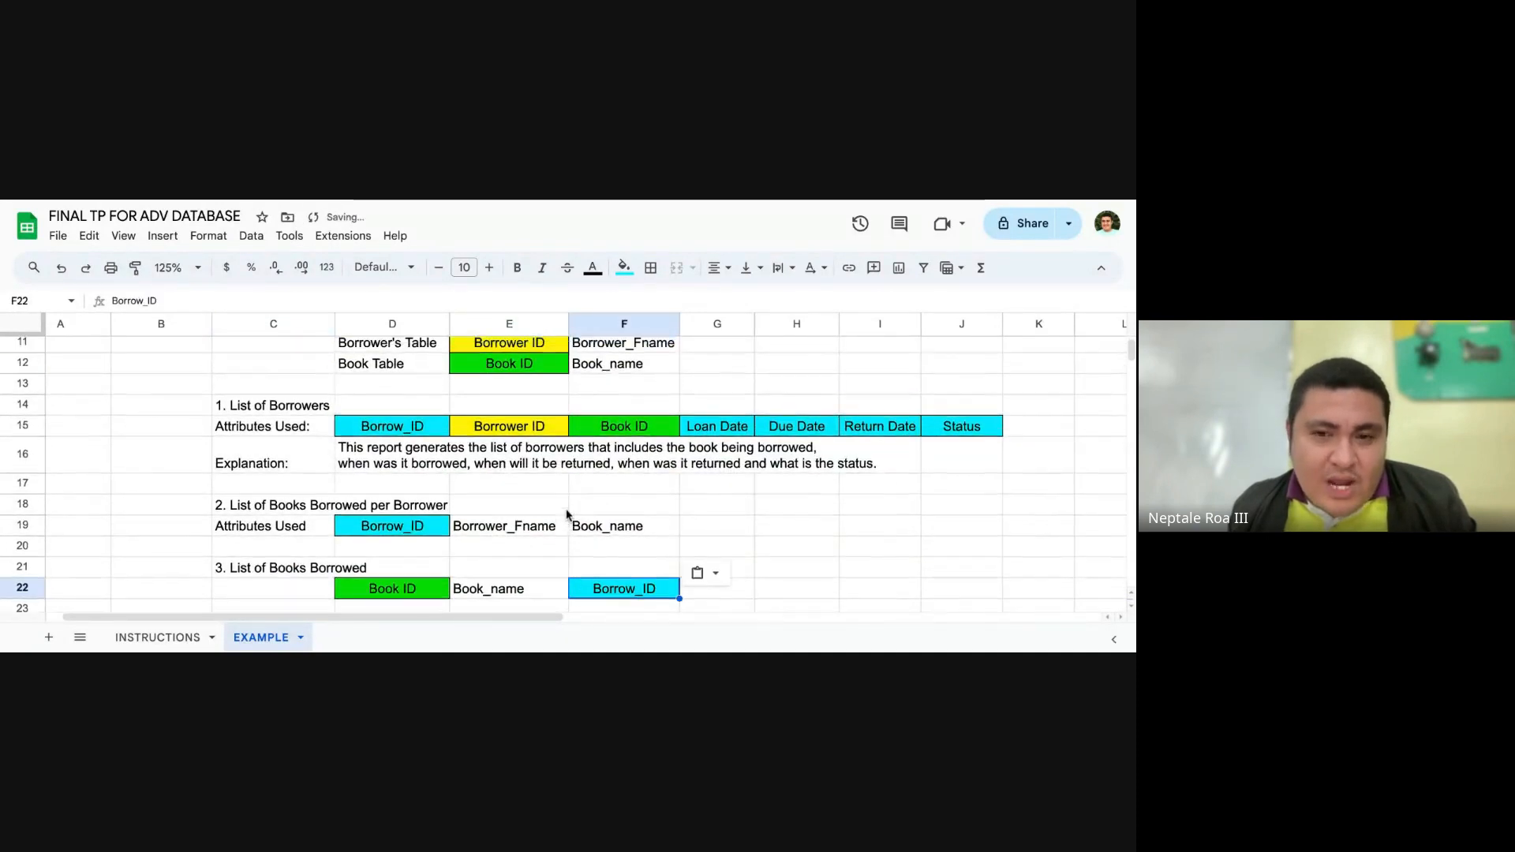
click(876, 370)
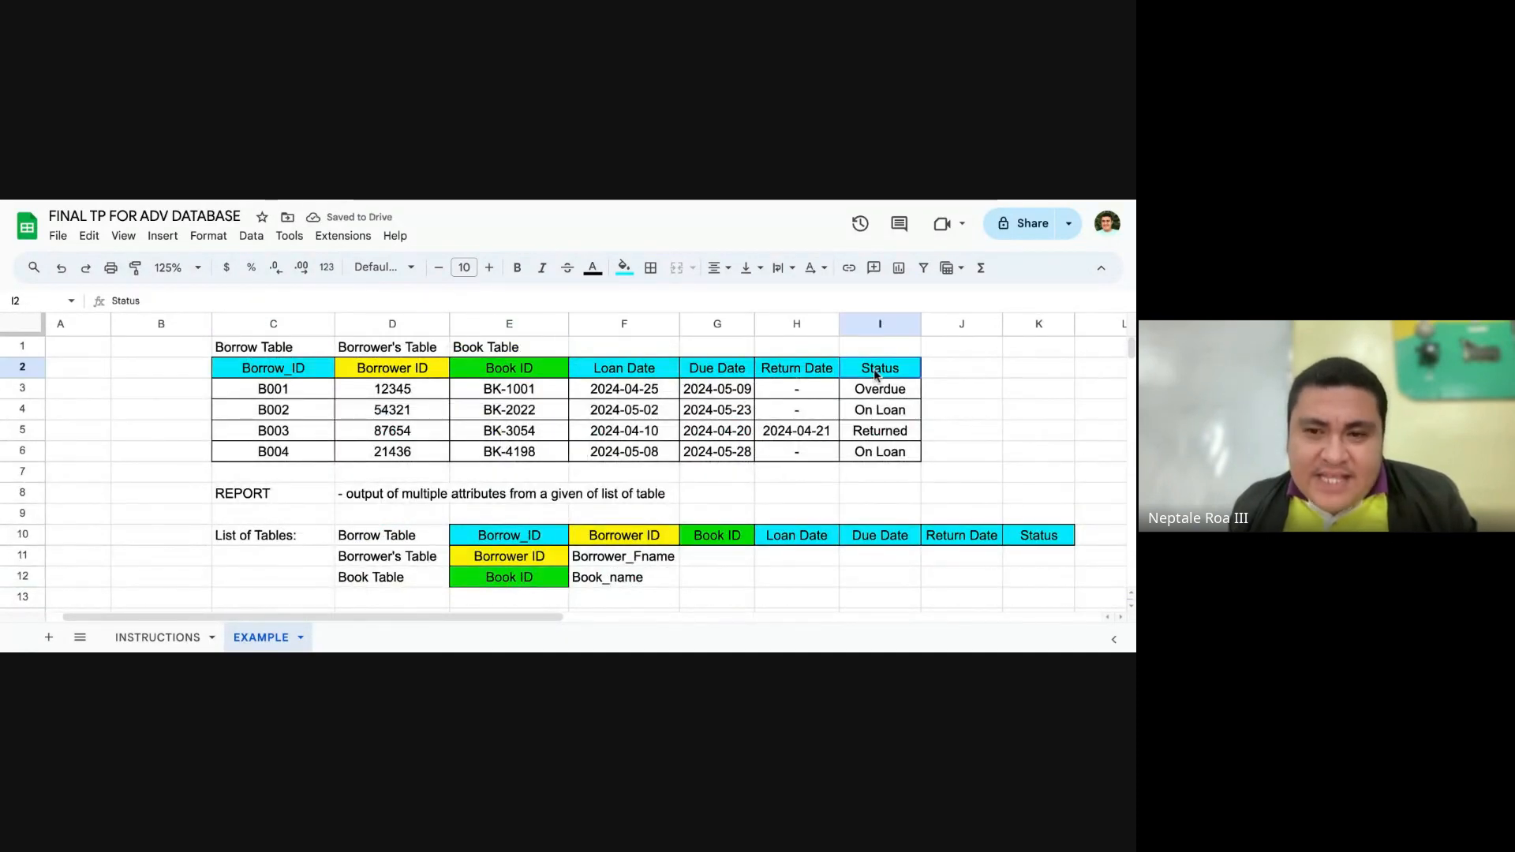
key(ctrl+c)
scroll(757, 453, down, 5)
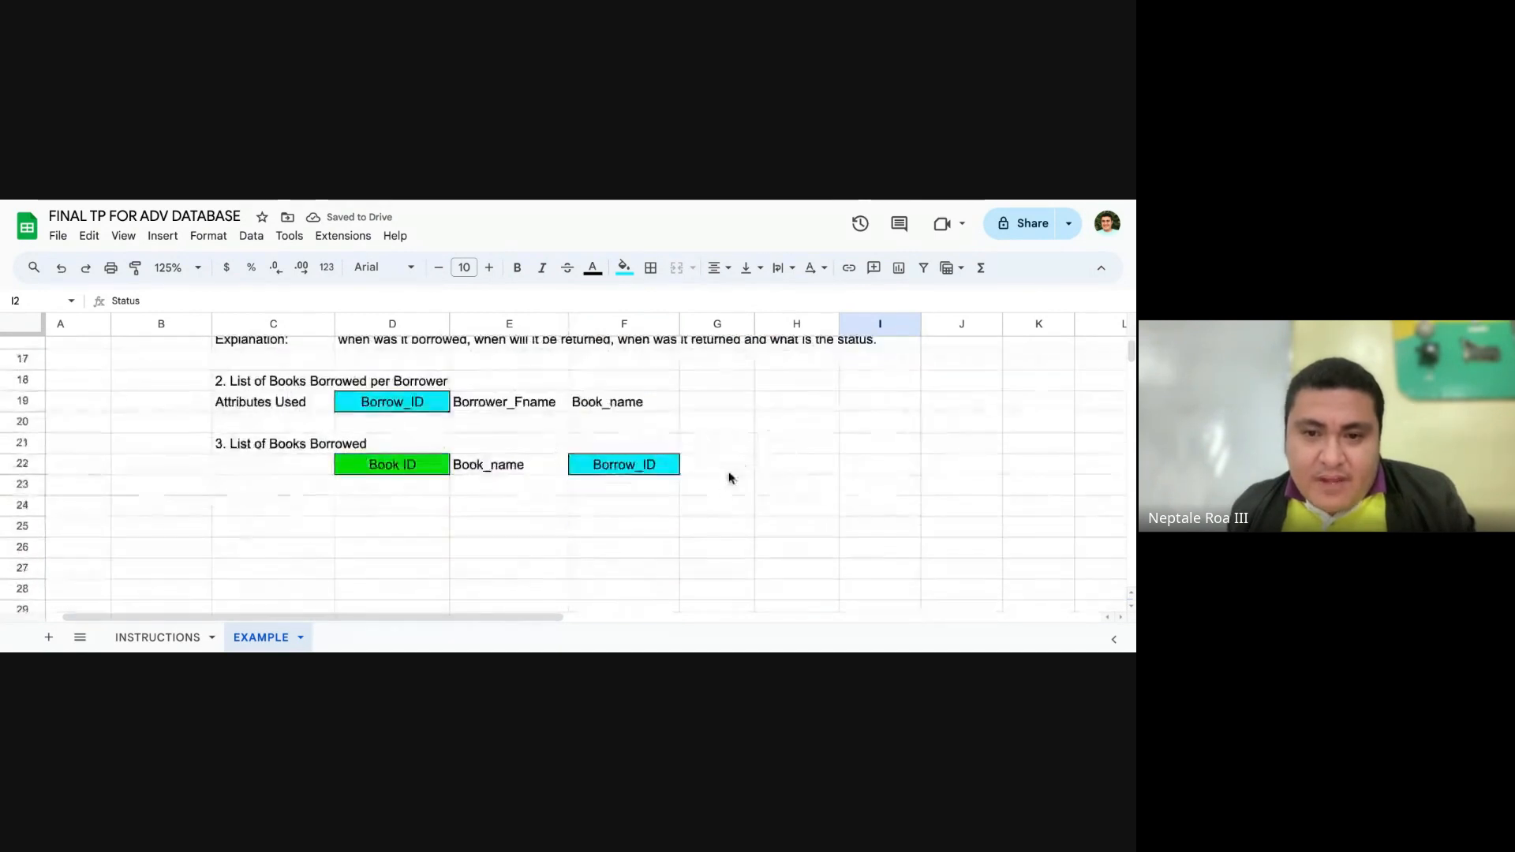
click(720, 467)
key(ctrl+v)
click(691, 491)
Step: Compare the third report's attributes in row 22 with the Status values in the borrowing report, rows 3 to 6
scroll(799, 488, up, 5)
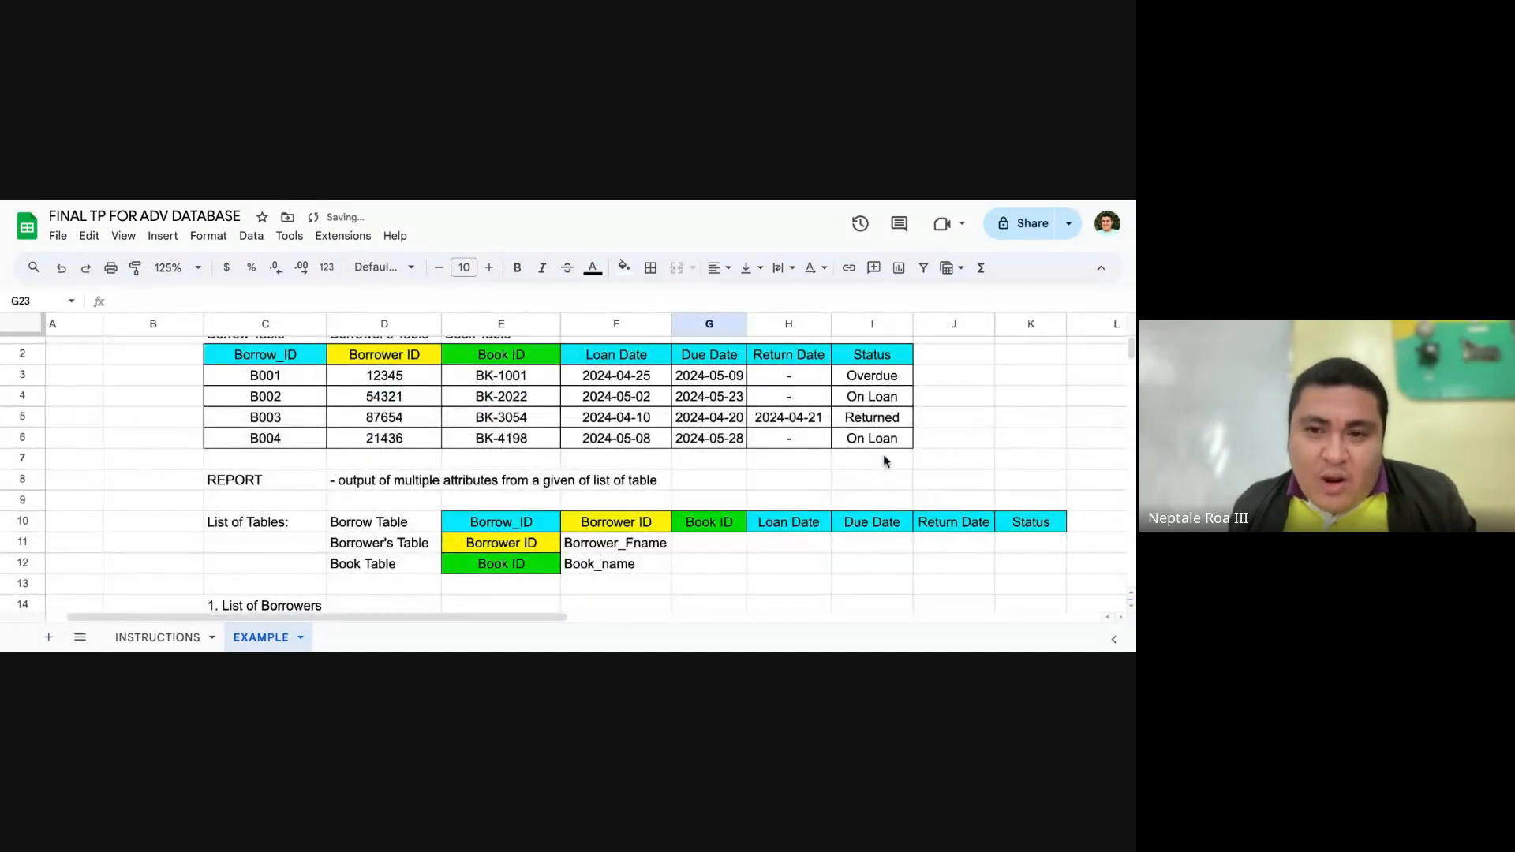
scroll(781, 473, down, 5)
scroll(887, 482, up, 5)
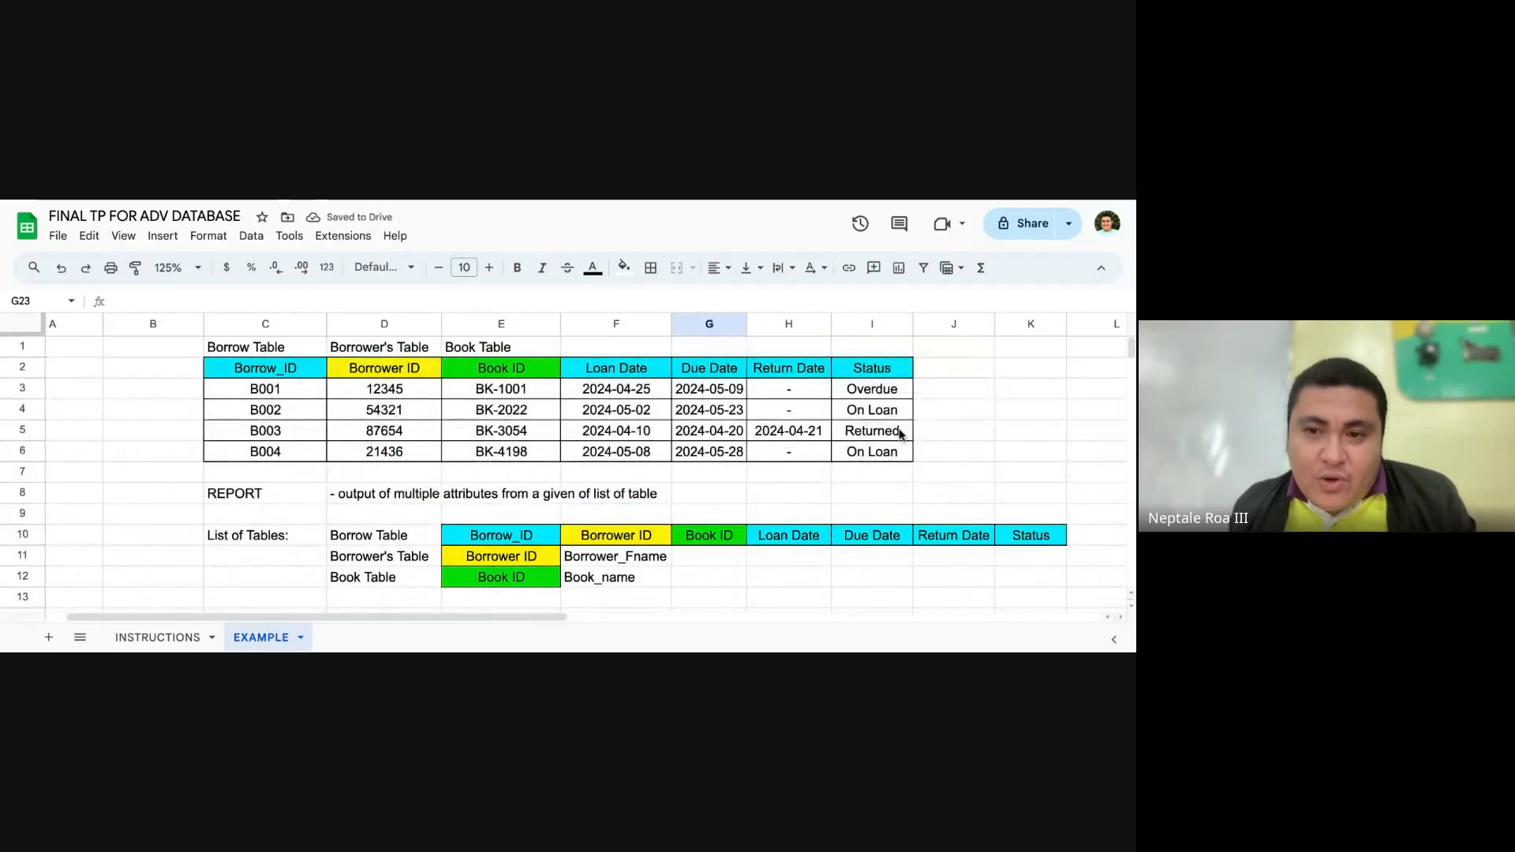
scroll(428, 458, down, 3)
scroll(430, 459, down, 3)
click(445, 530)
click(509, 484)
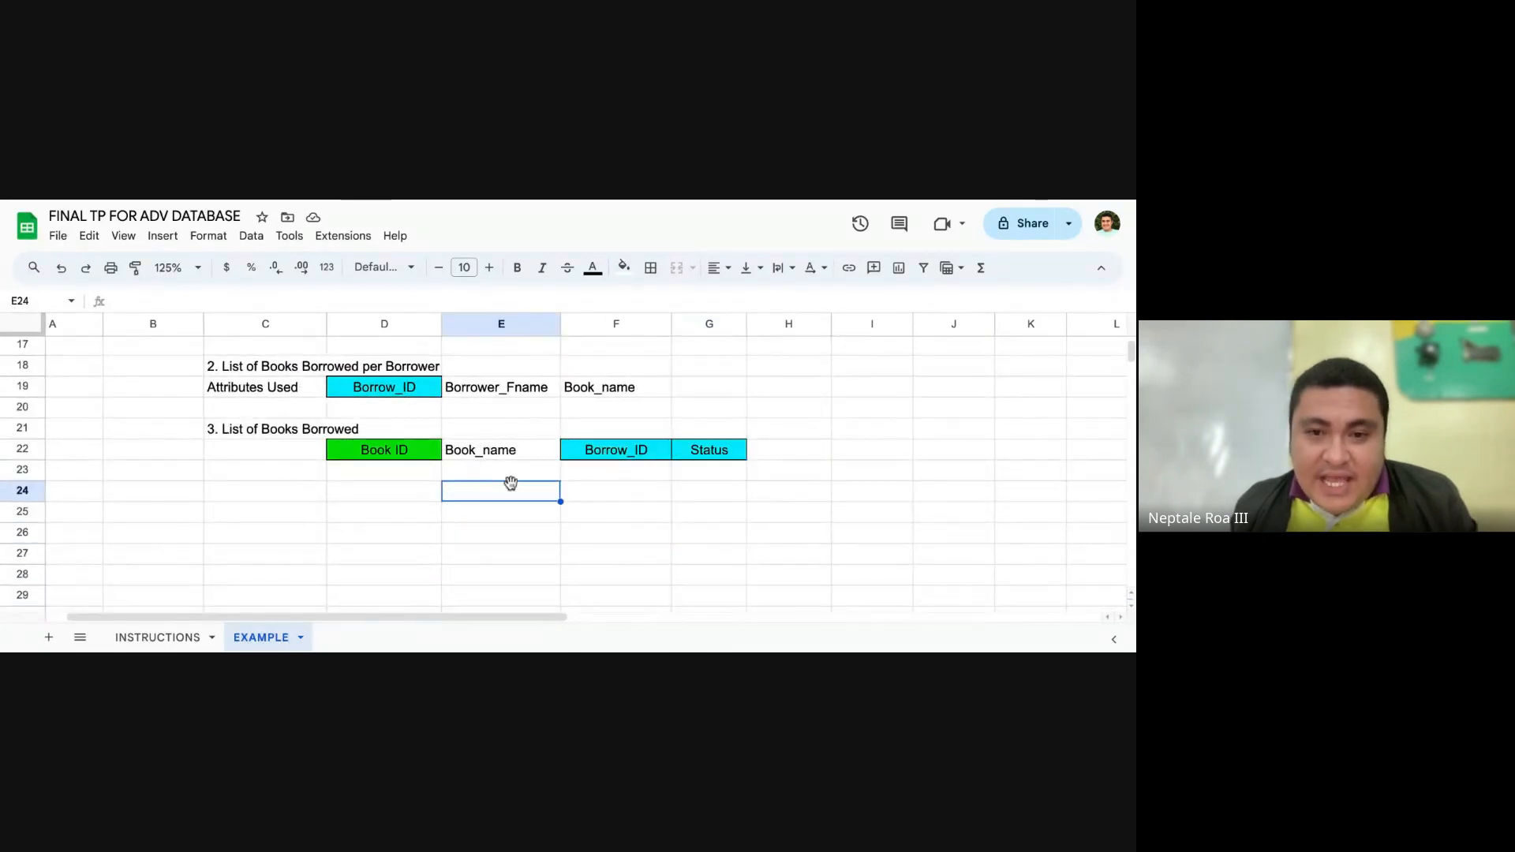
click(609, 478)
click(414, 455)
scroll(668, 475, up, 1)
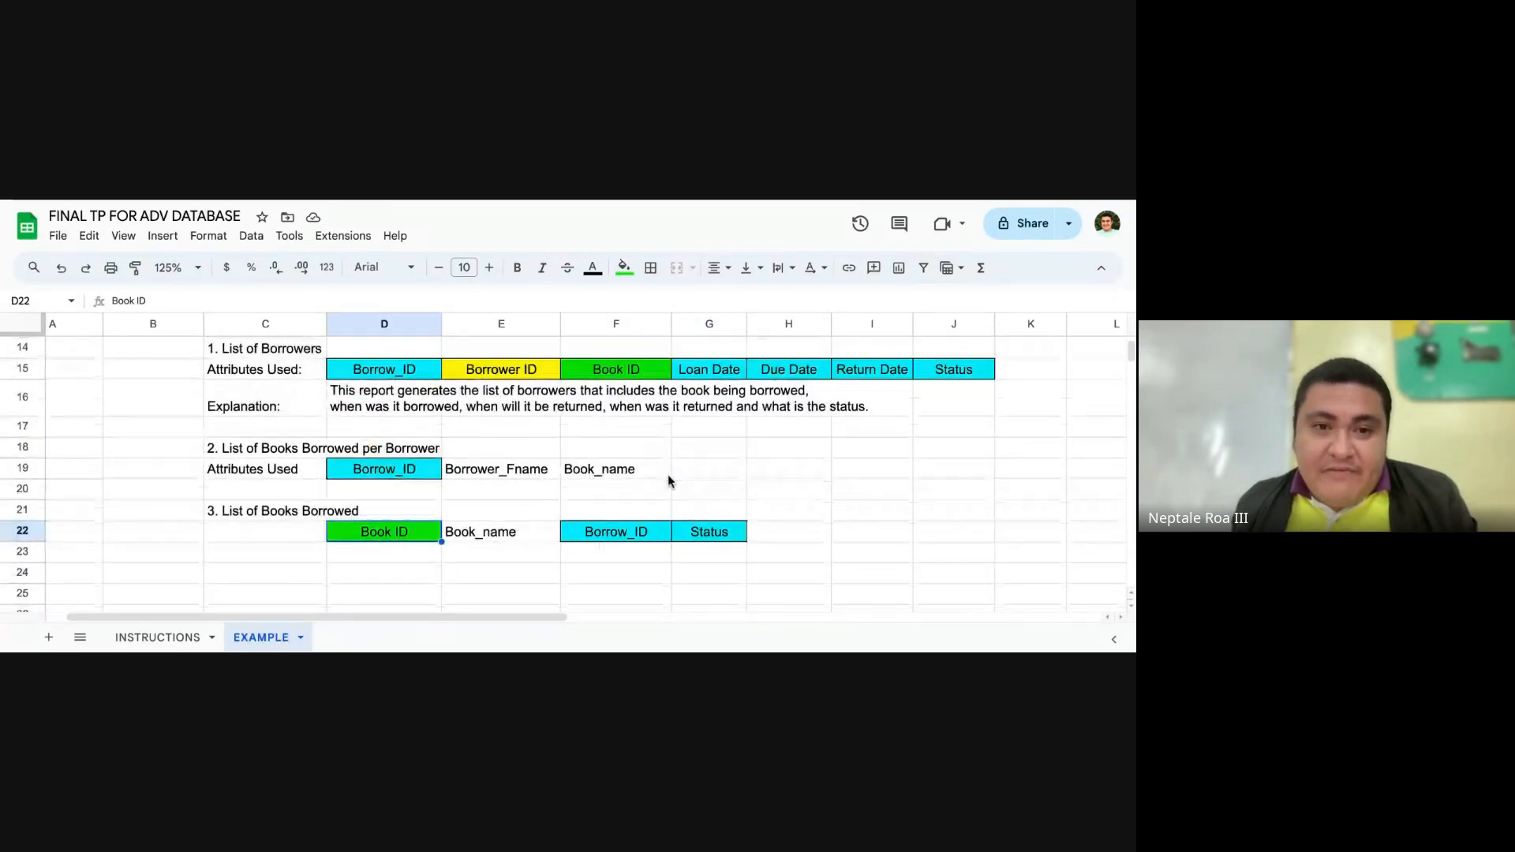
scroll(698, 518, up, 1)
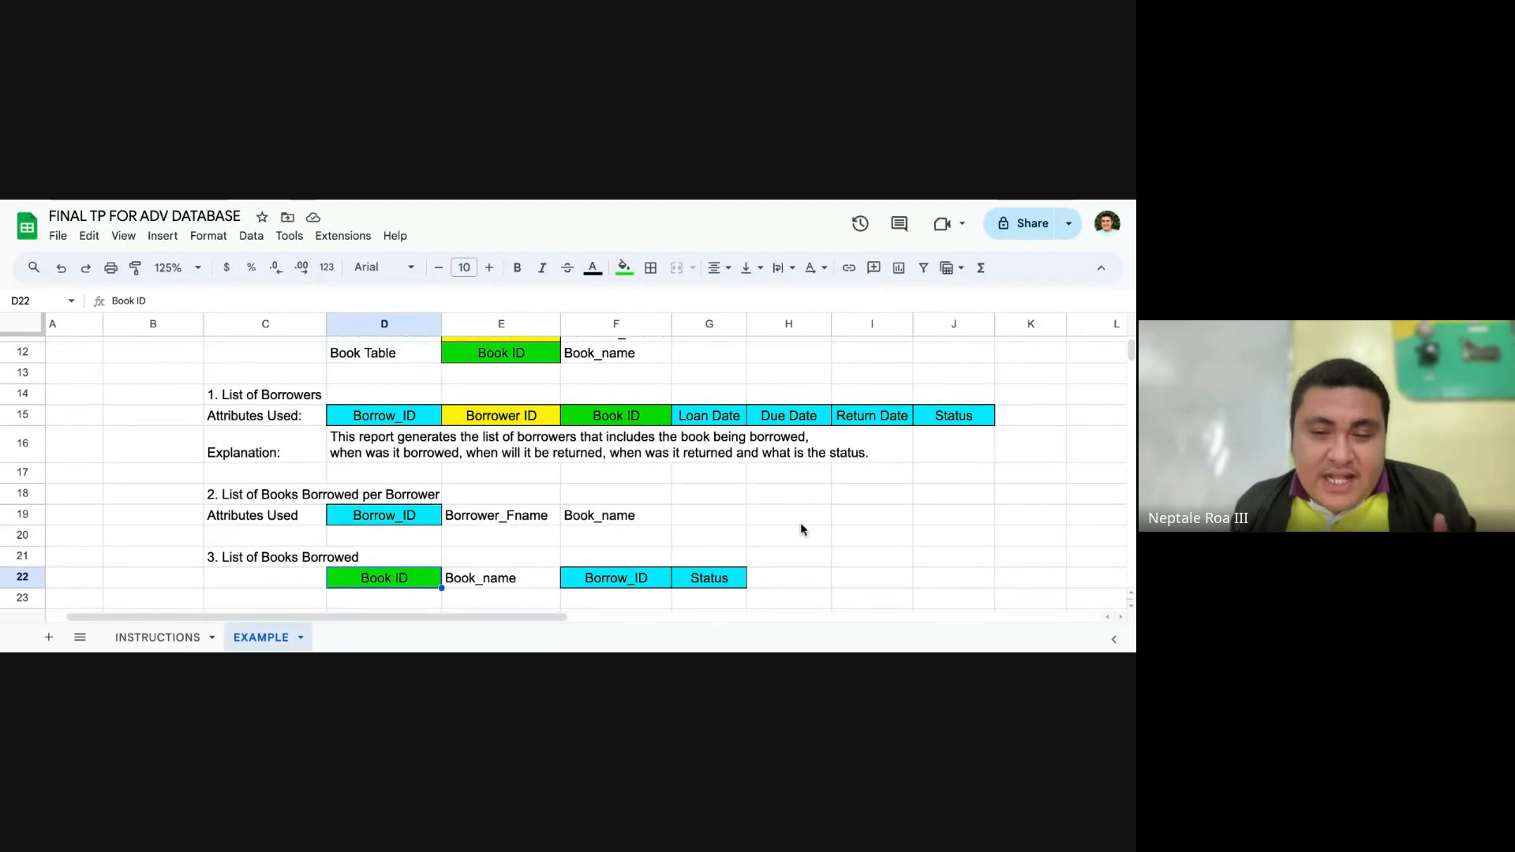
click(726, 554)
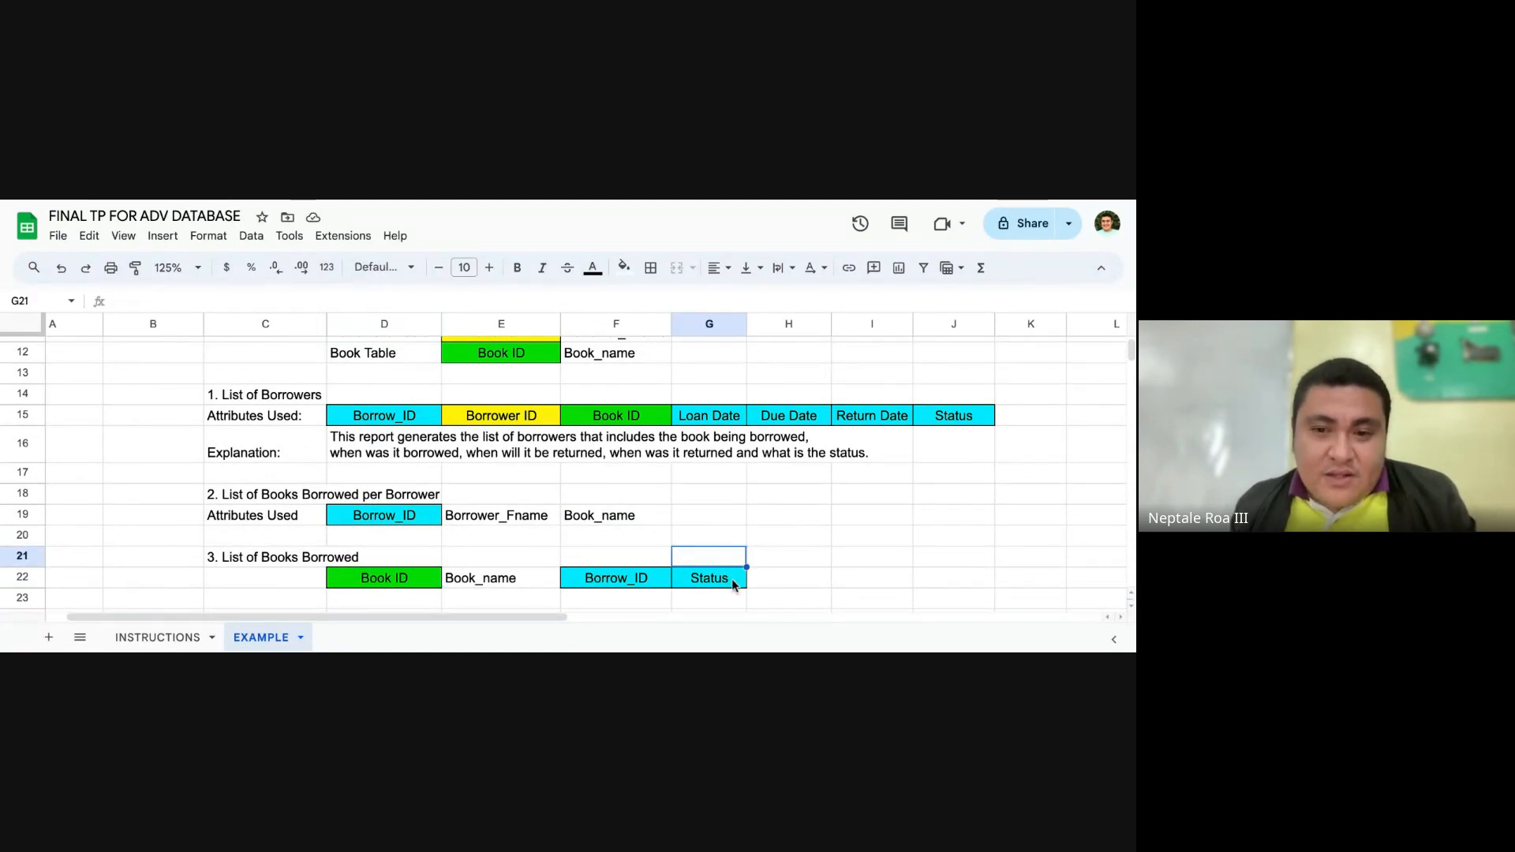
click(733, 585)
scroll(757, 564, up, 4)
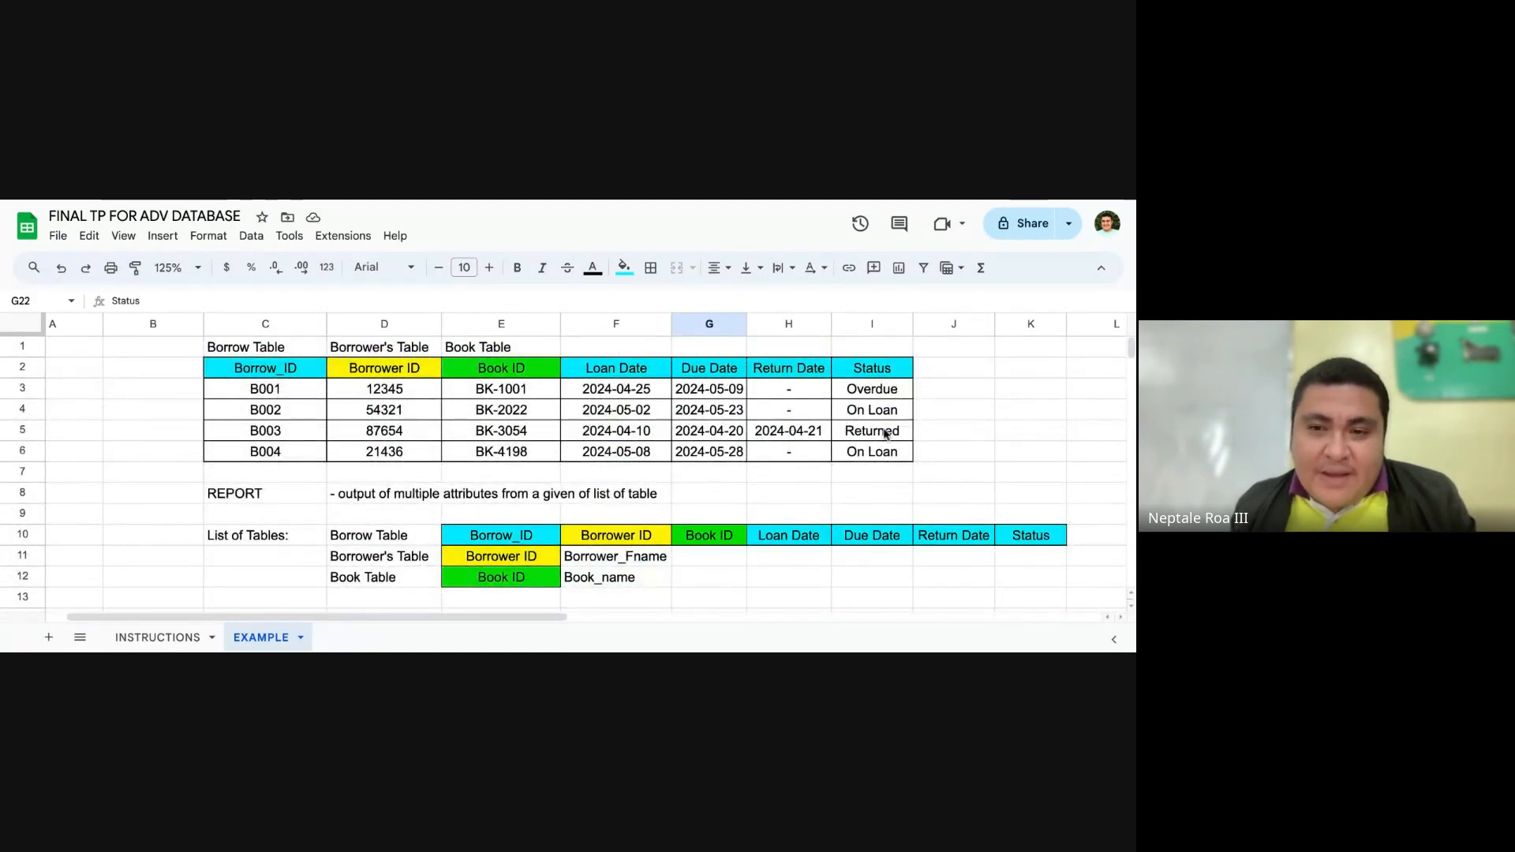
scroll(632, 561, down, 4)
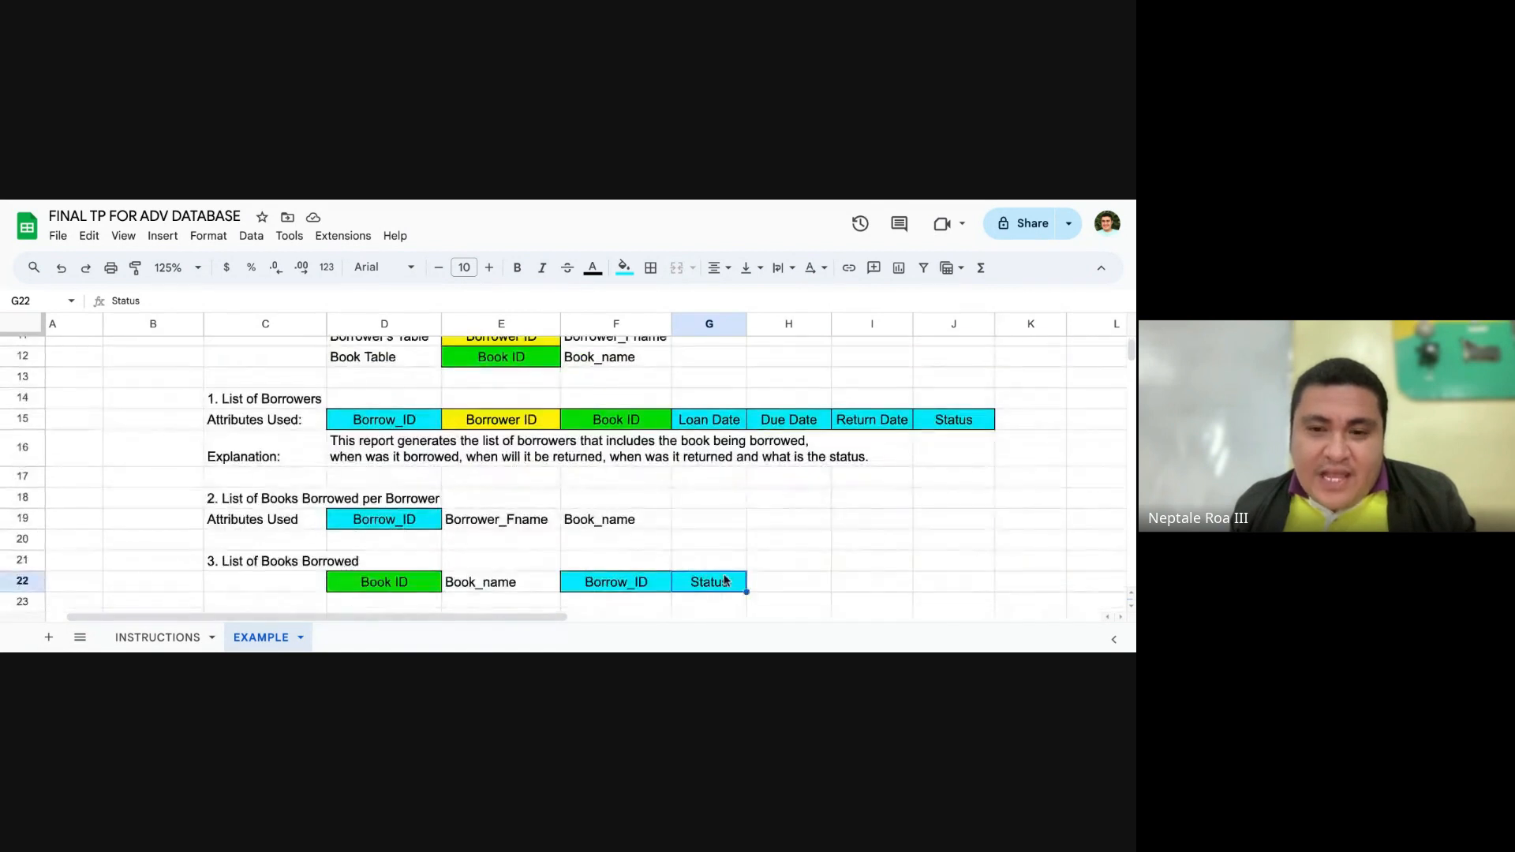
Step: Copy the Due Date attribute from G2 into H22 as the third report's last attribute
scroll(778, 593, up, 3)
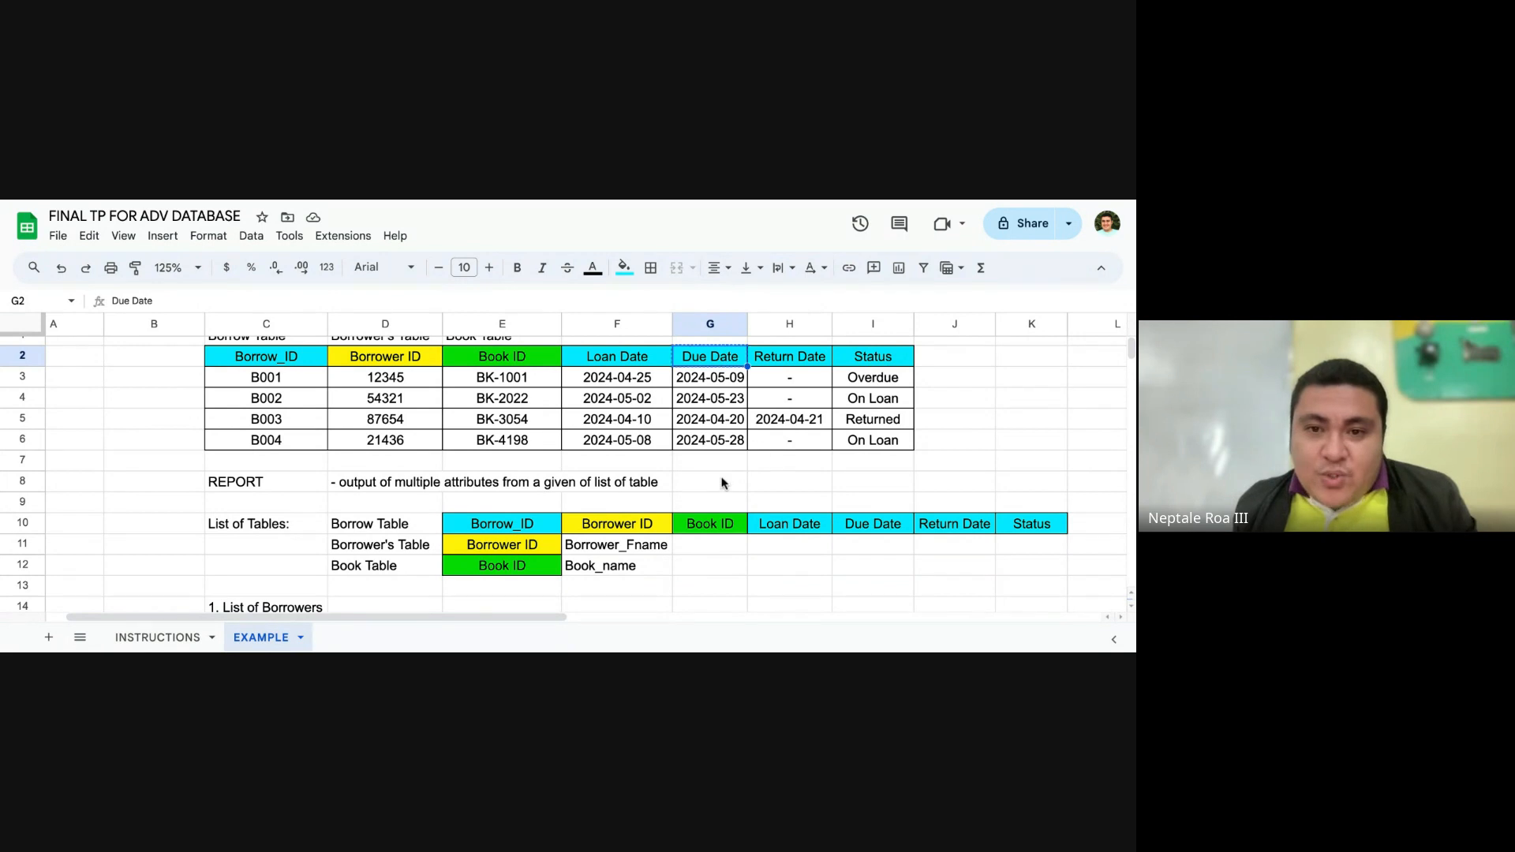
scroll(718, 442, down, 5)
click(777, 576)
key(ctrl+v)
click(746, 593)
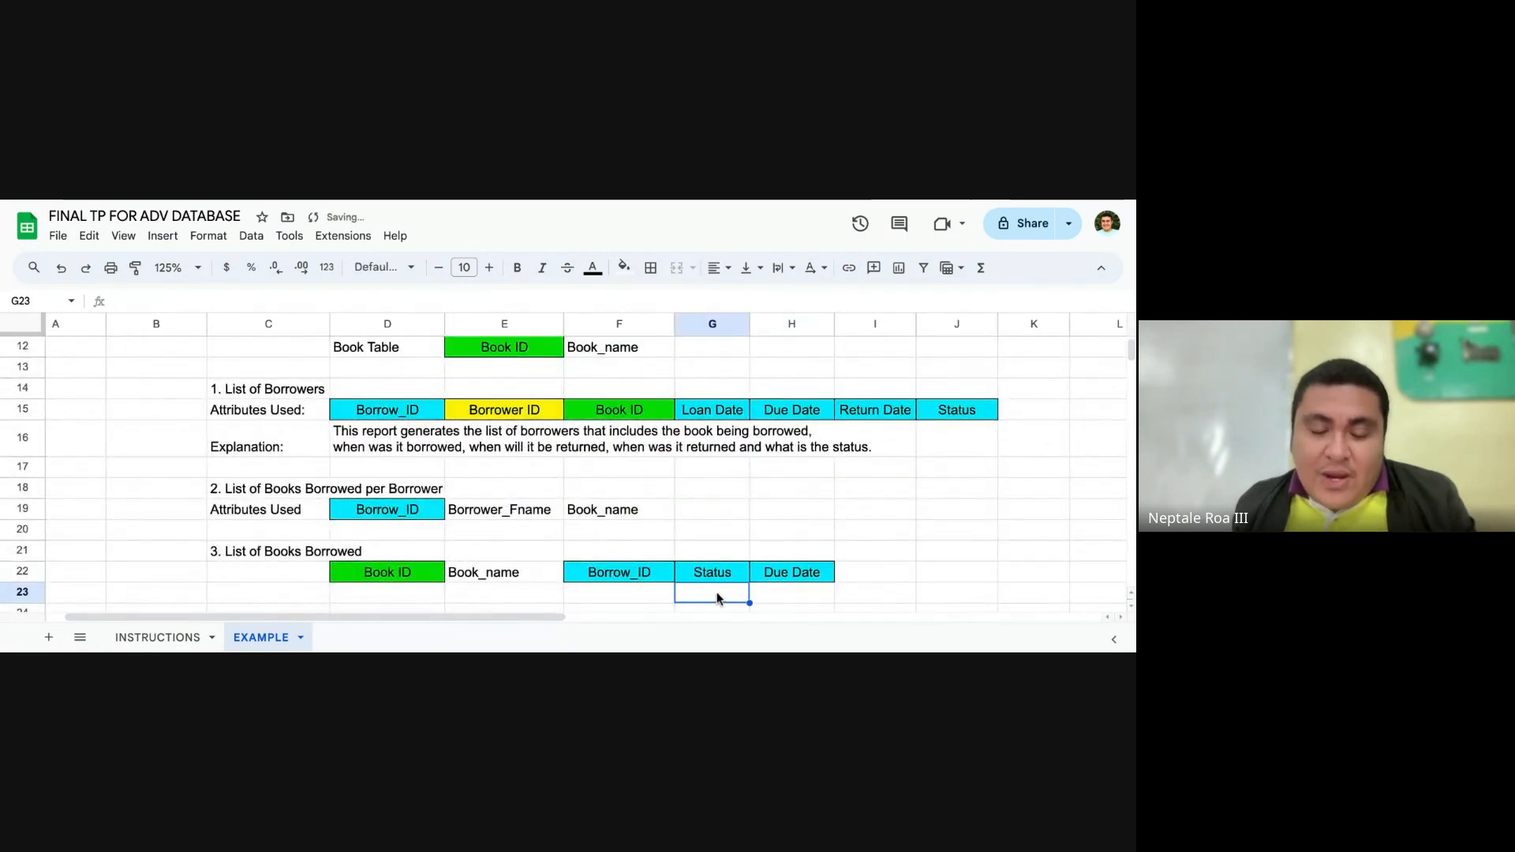
Step: Review the example reports' titles in C14, C18 and C21 together with the attributes each one uses
scroll(598, 533, down, 1)
click(807, 519)
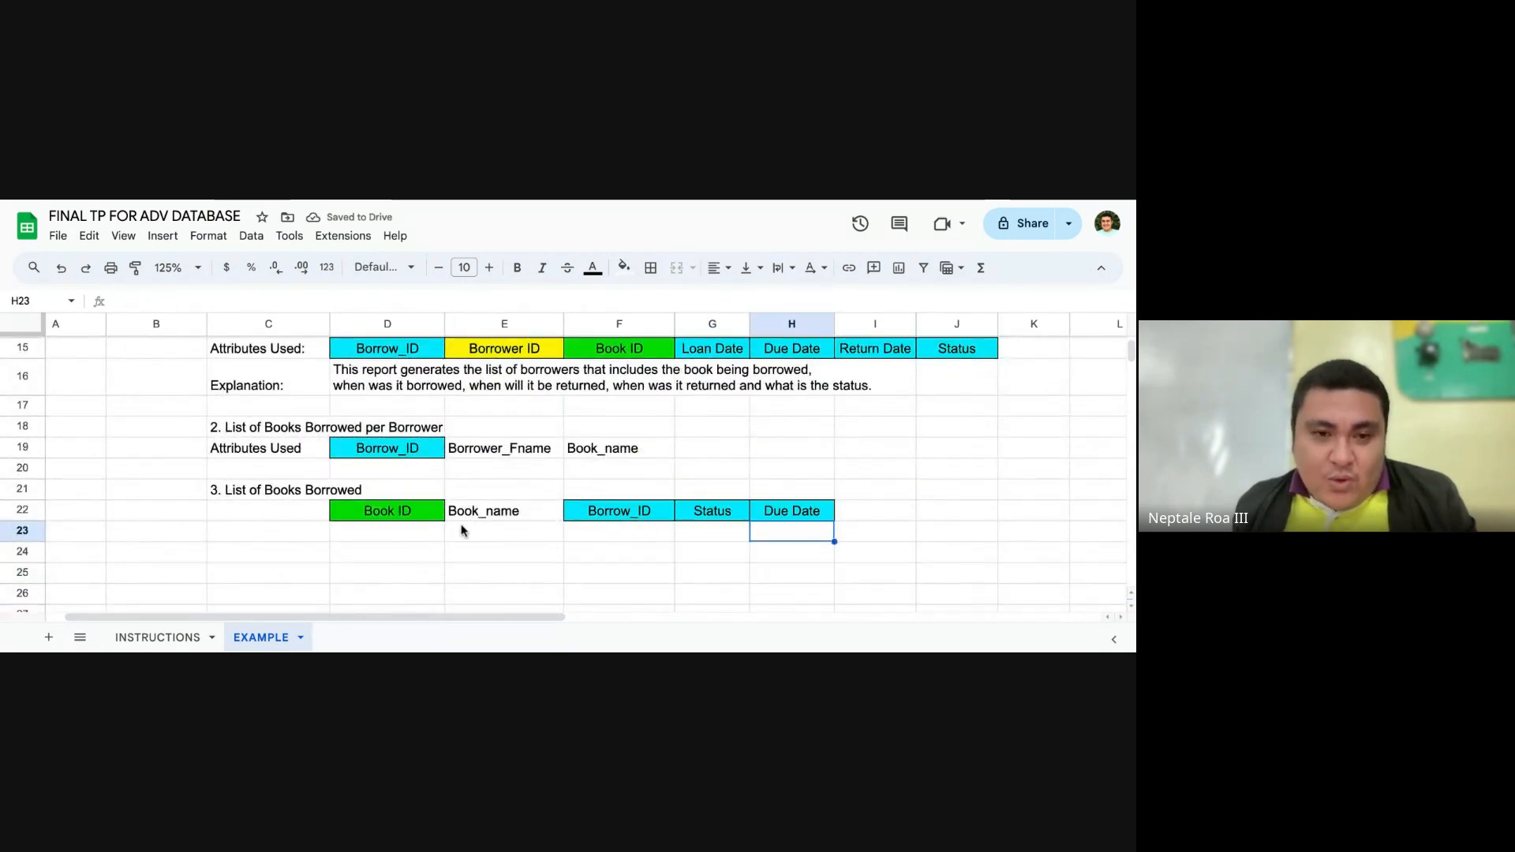
click(273, 495)
scroll(284, 521, up, 3)
scroll(308, 524, down, 1)
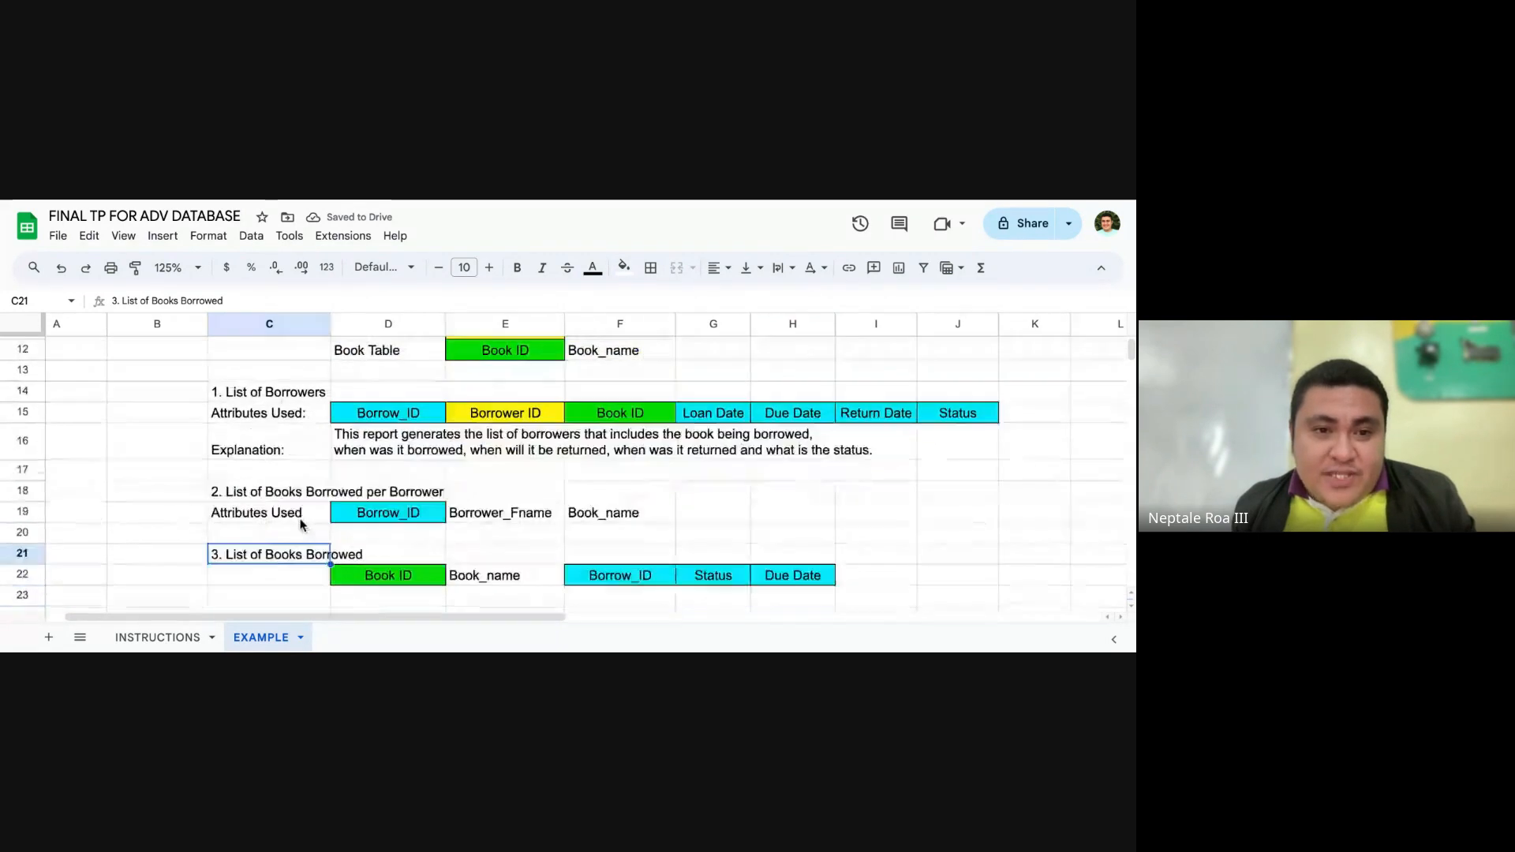
click(281, 393)
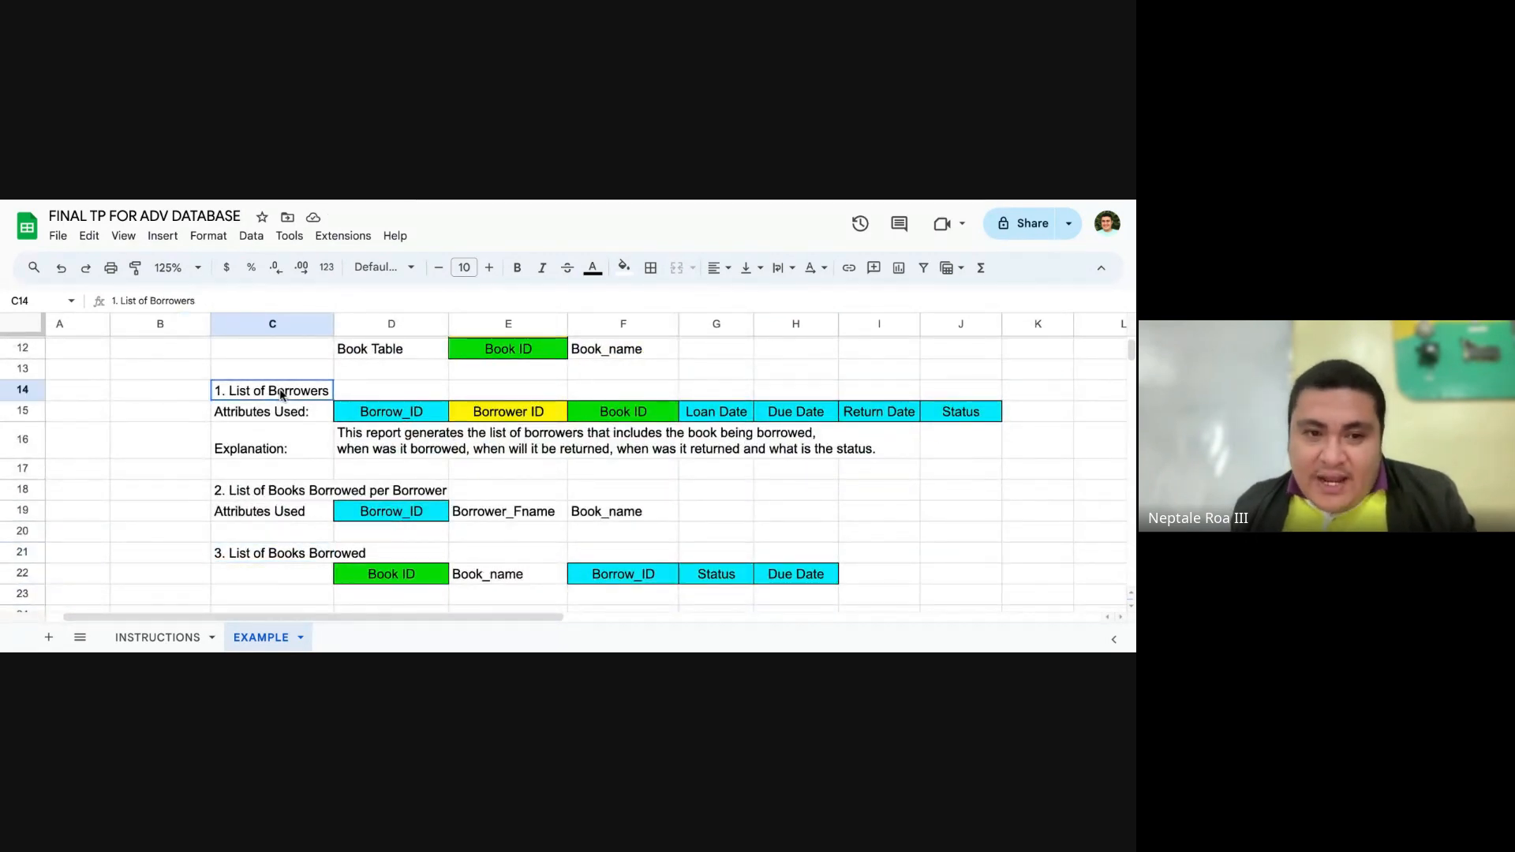
click(293, 493)
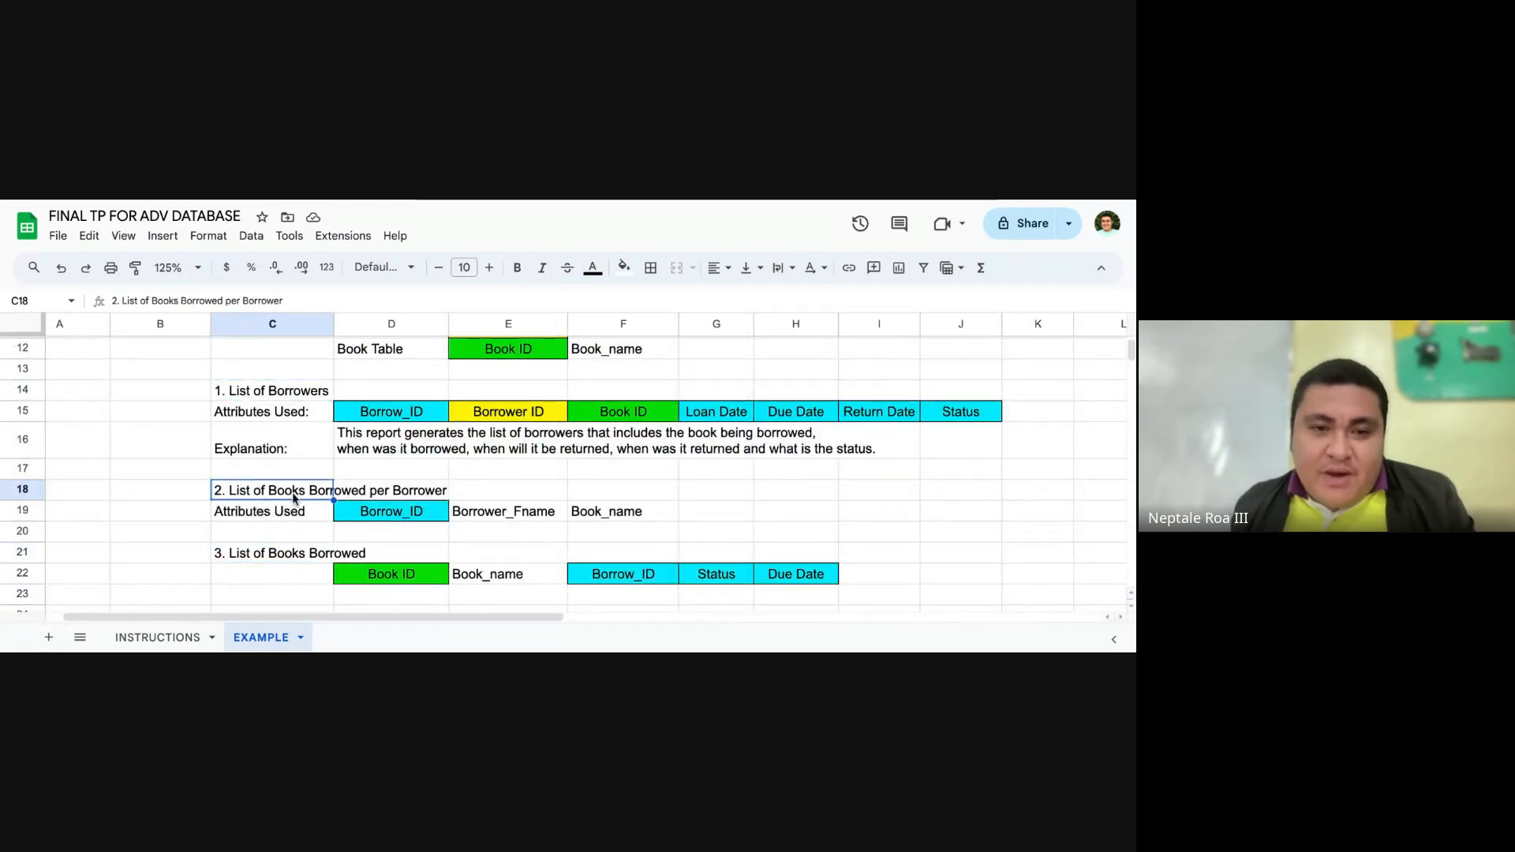
Step: Copy the third report's title, "3. List of Books Borrowed", from C21 into C24
double_click(369, 551)
click(269, 557)
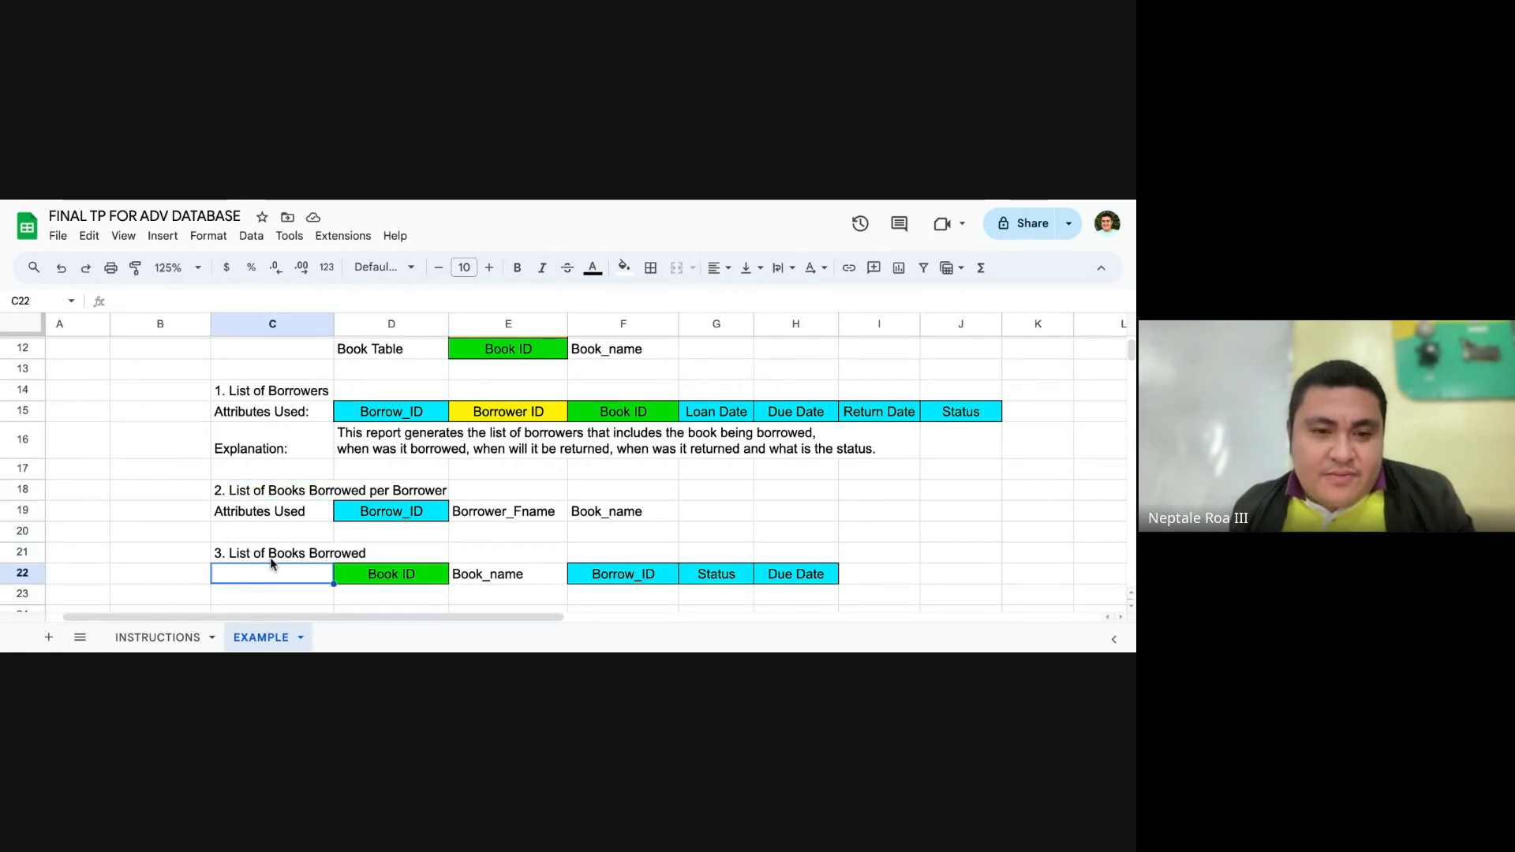
scroll(275, 552, down, 3)
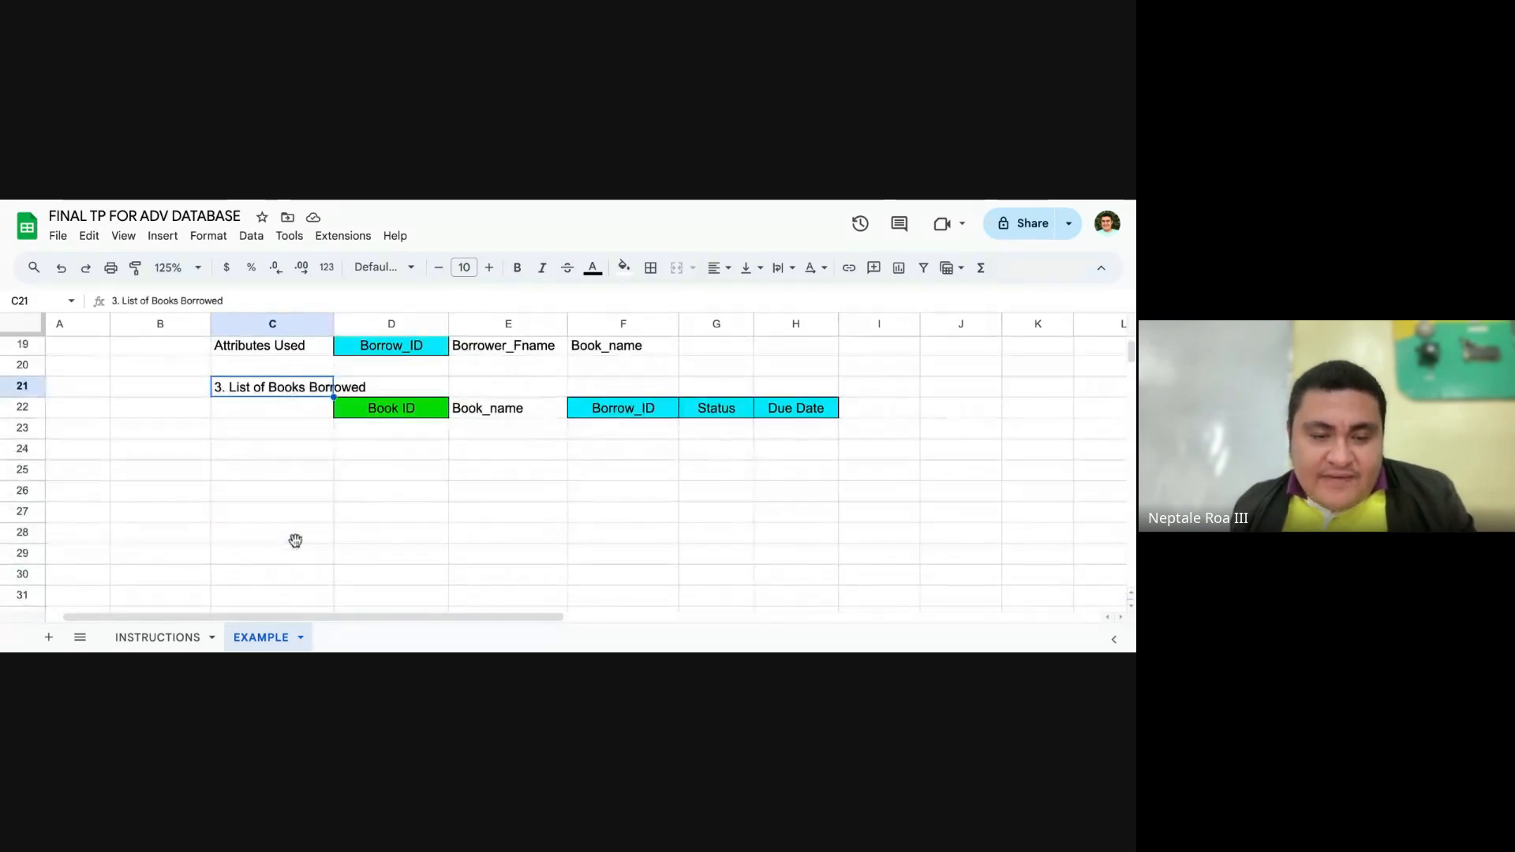
key(ctrl+c)
click(268, 449)
key(ctrl+v)
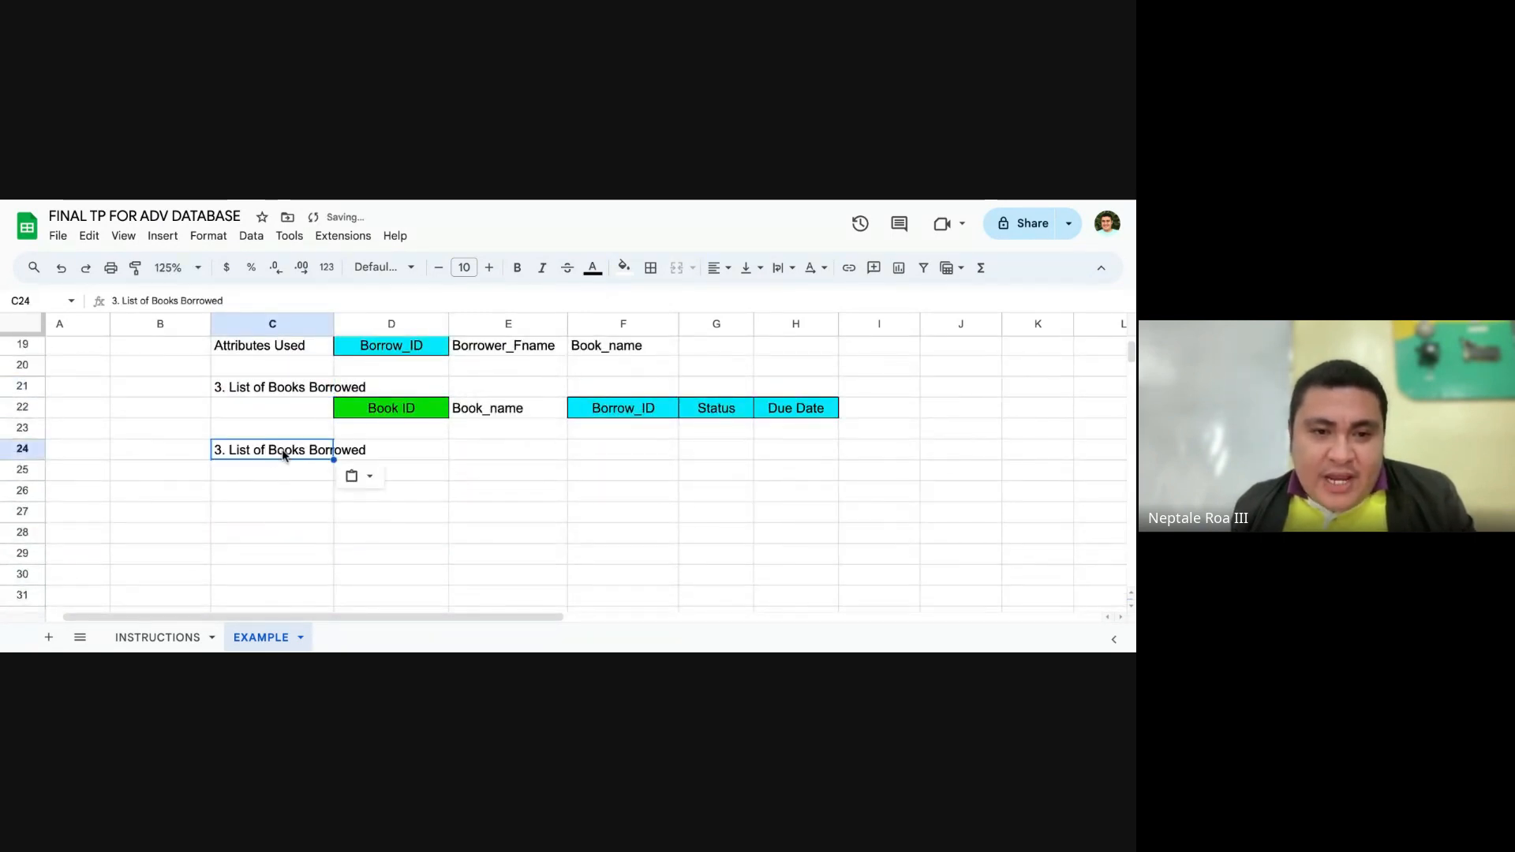
Step: Change the copied title in C24 to "3. List of Books Returned"
click(262, 299)
key(BackSpace)
key(BackSpace)
key(BackSpace)
key(BackSpace)
key(BackSpace)
key(BackSpace)
key(BackSpace)
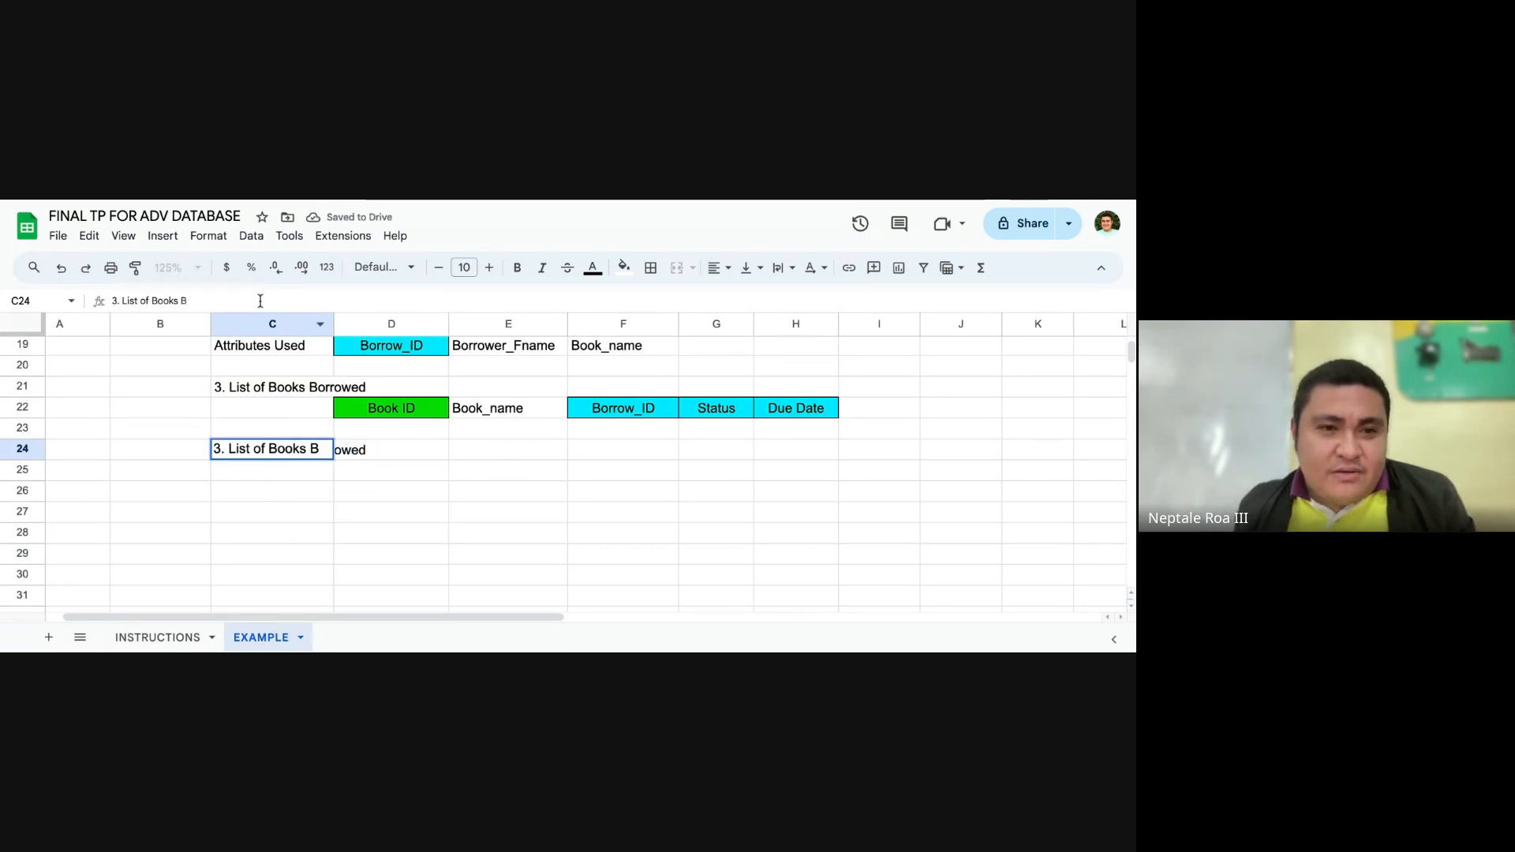
text(Returned)
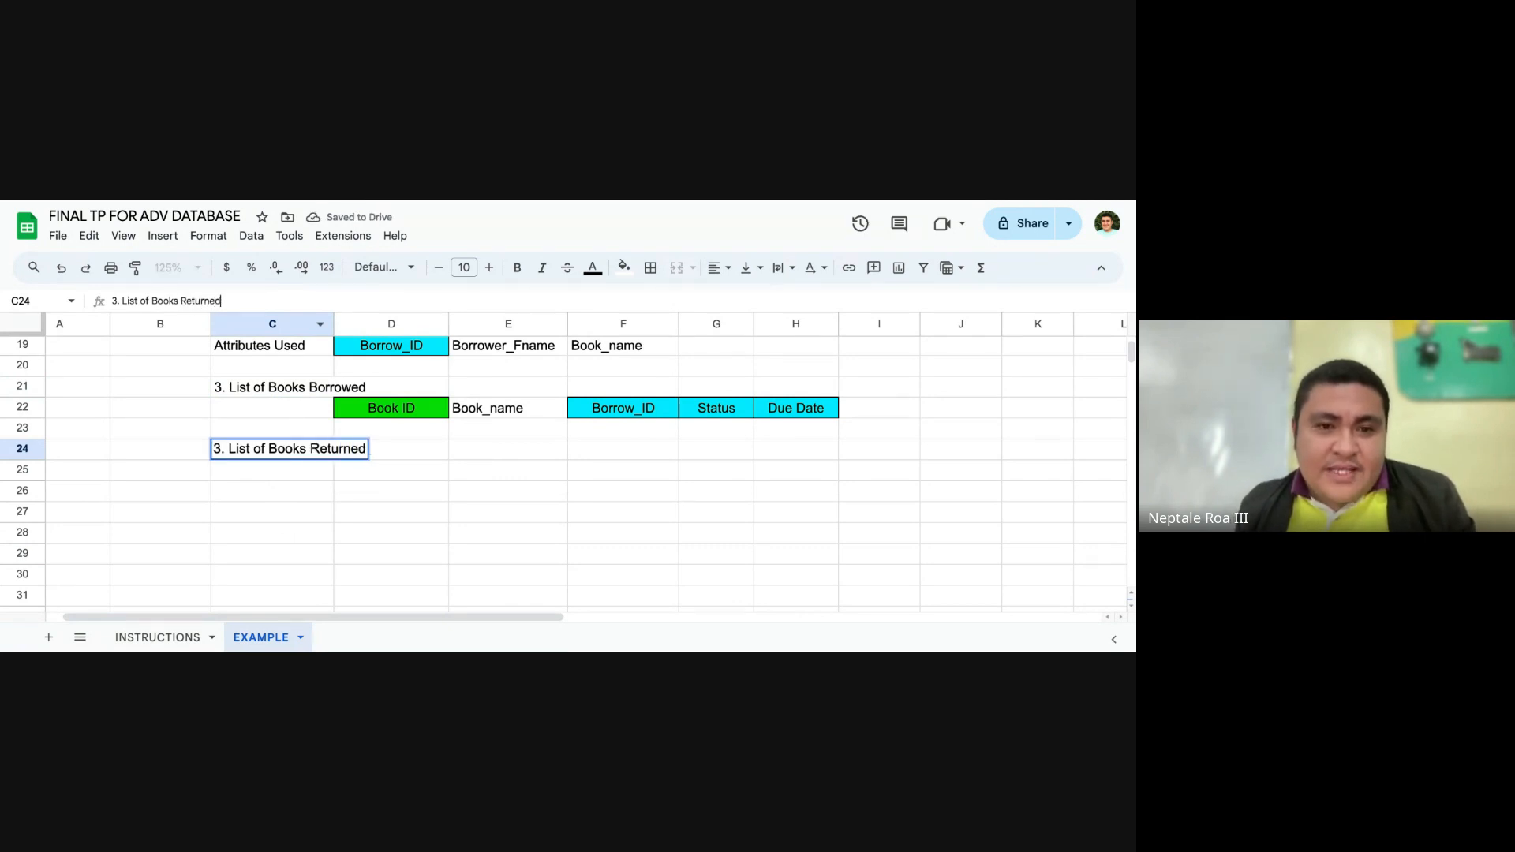
key(Return)
Step: Compare the report titles and attributes below with the borrowing report in C2:I6 and the list of source tables
click(596, 454)
scroll(566, 490, up, 3)
scroll(618, 484, down, 2)
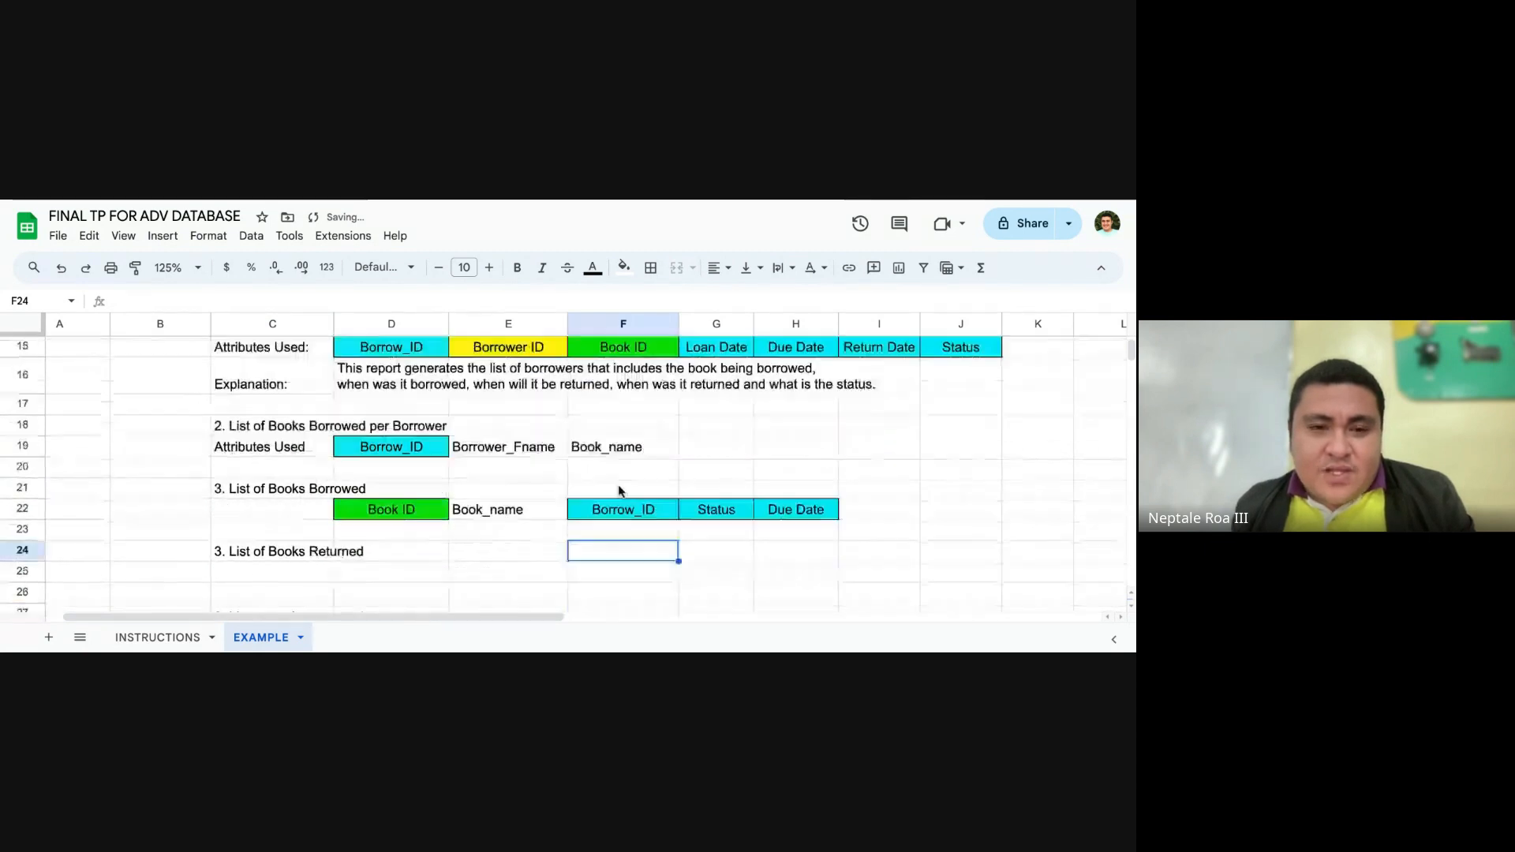
scroll(839, 503, up, 1)
scroll(765, 498, up, 6)
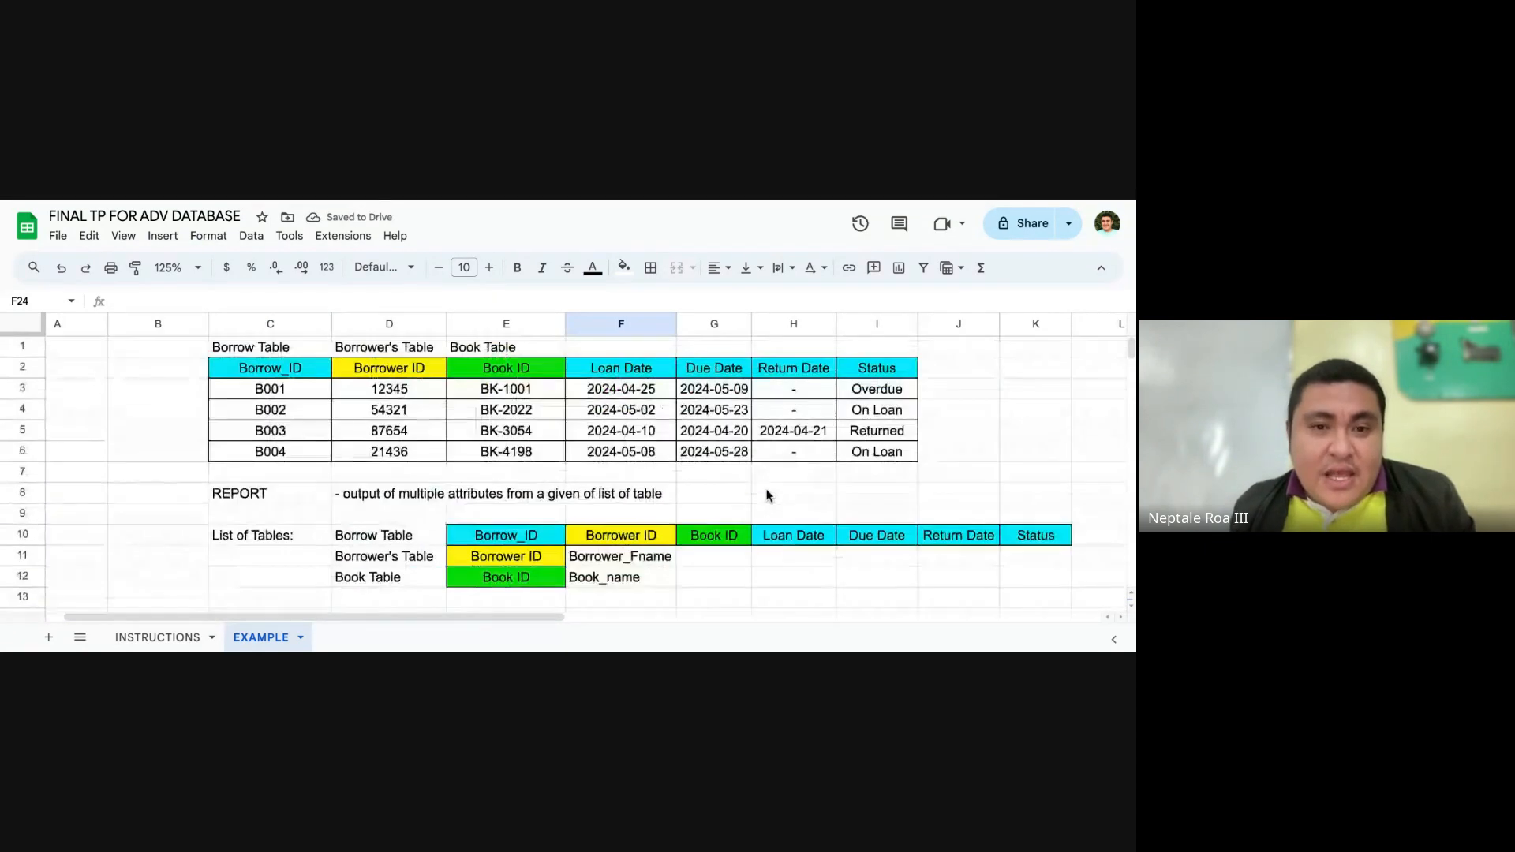
drag(303, 375, 900, 456)
scroll(750, 489, down, 6)
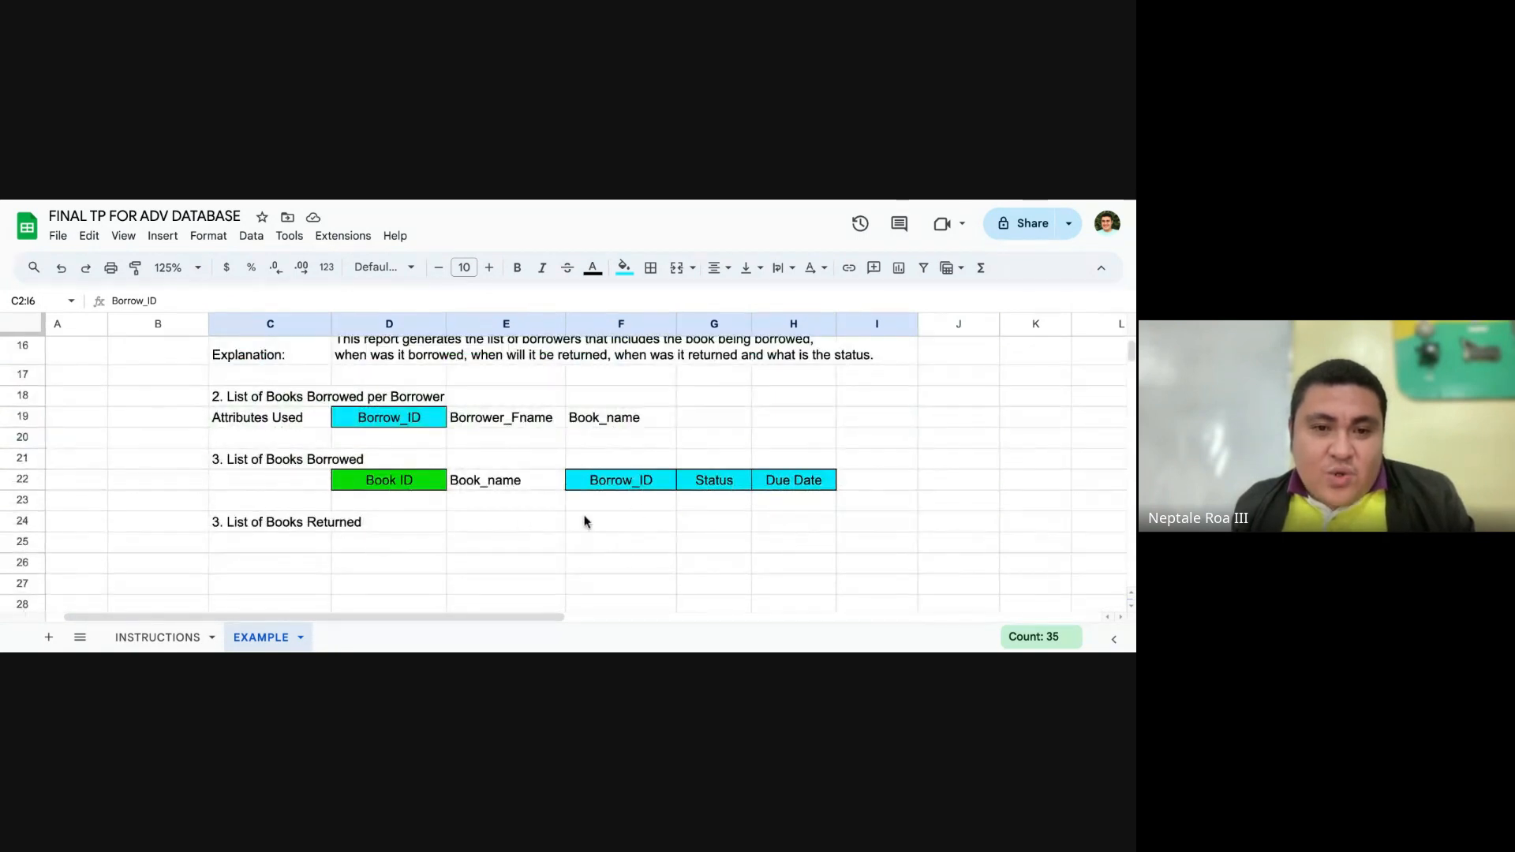
scroll(545, 536, up, 4)
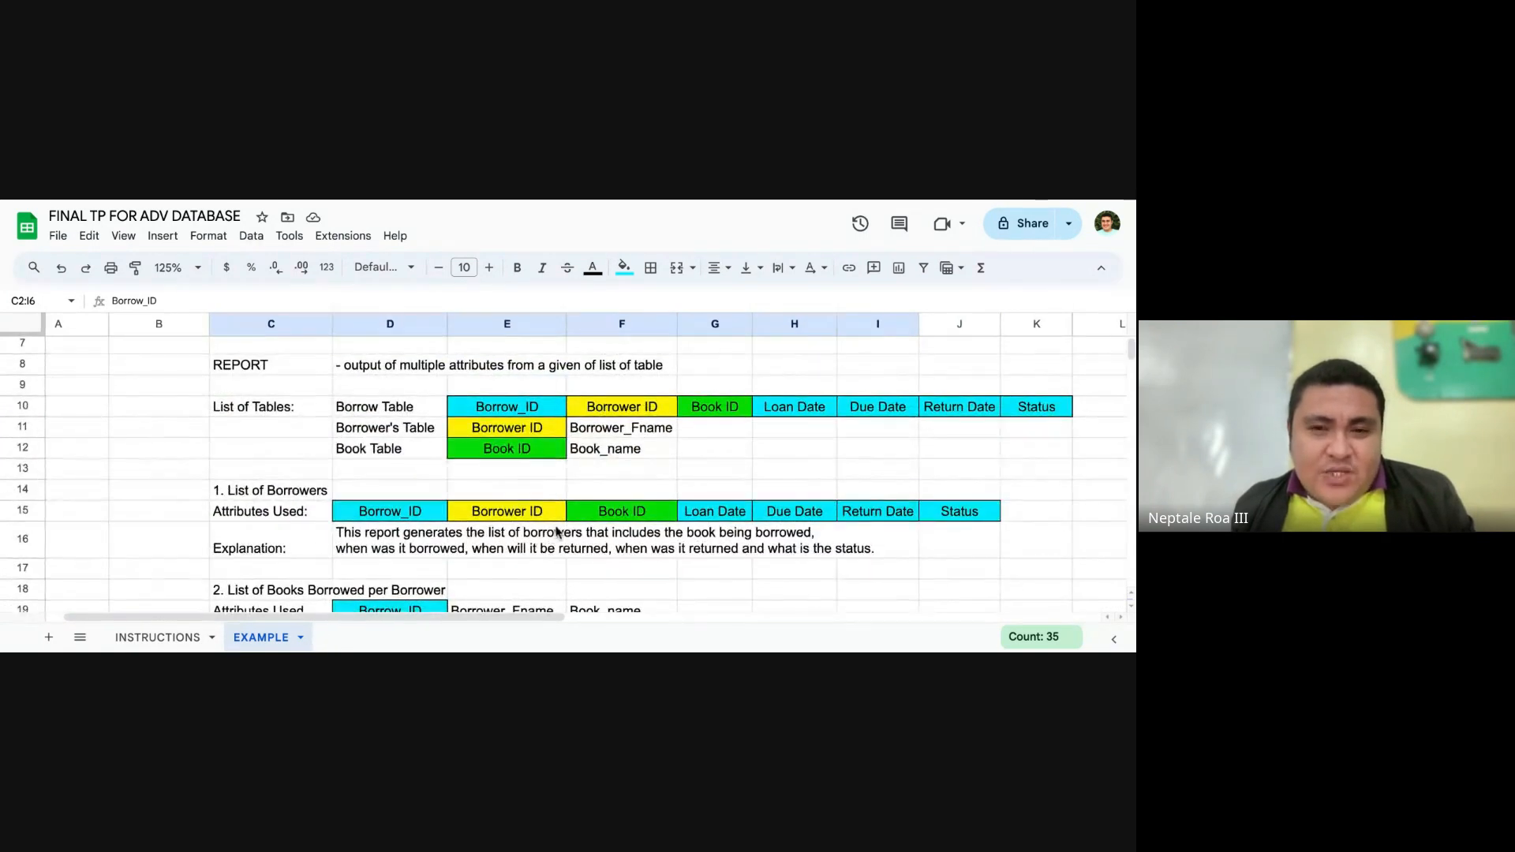
scroll(483, 417, down, 1)
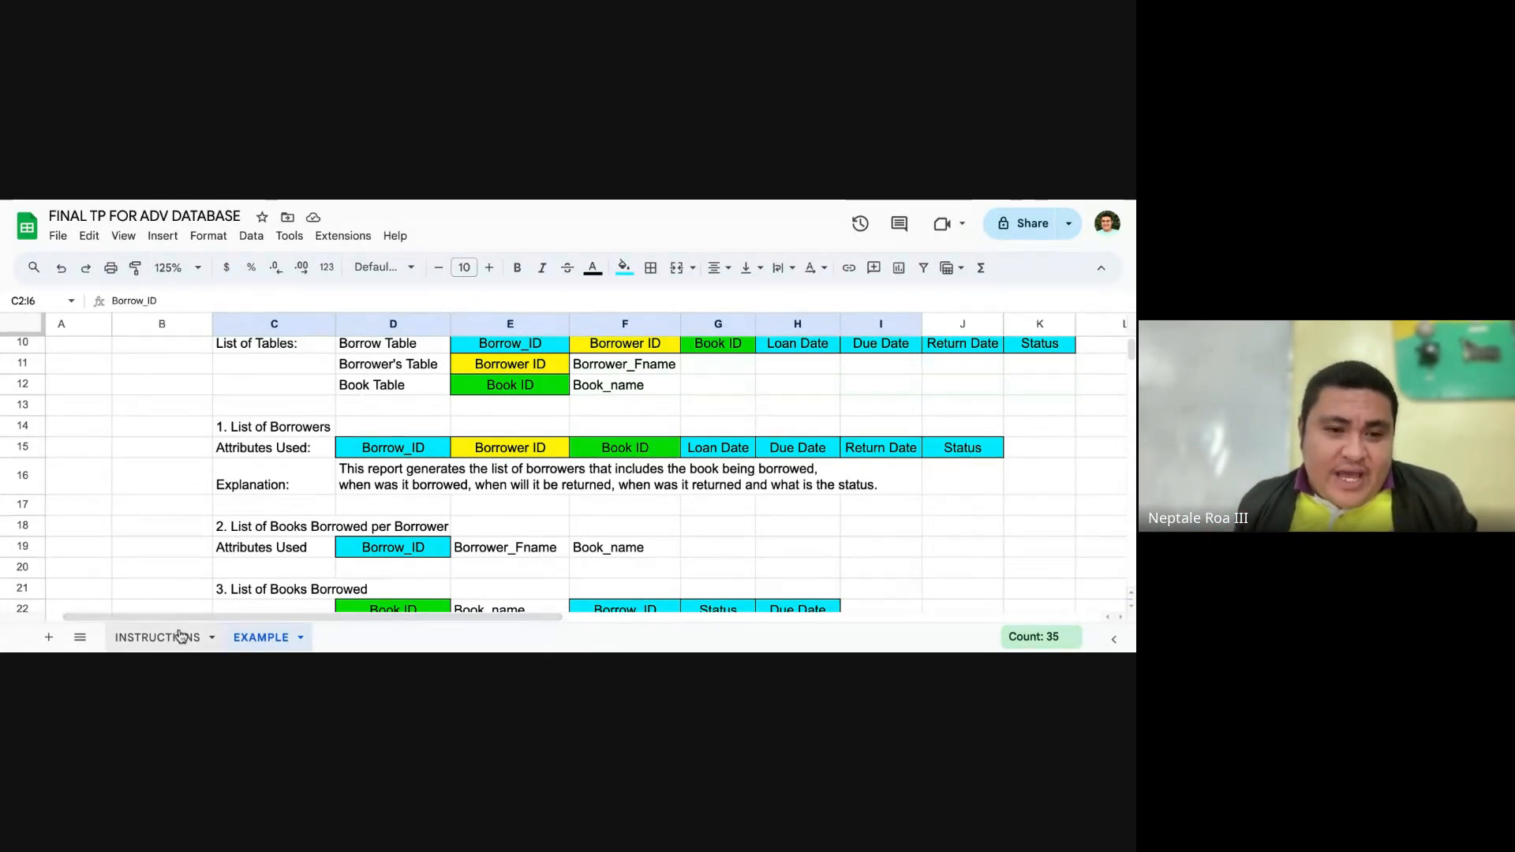
Step: Review the task requirements on the INSTRUCTIONS sheet, including the task 4 specifications in C5, against the example reports
click(155, 636)
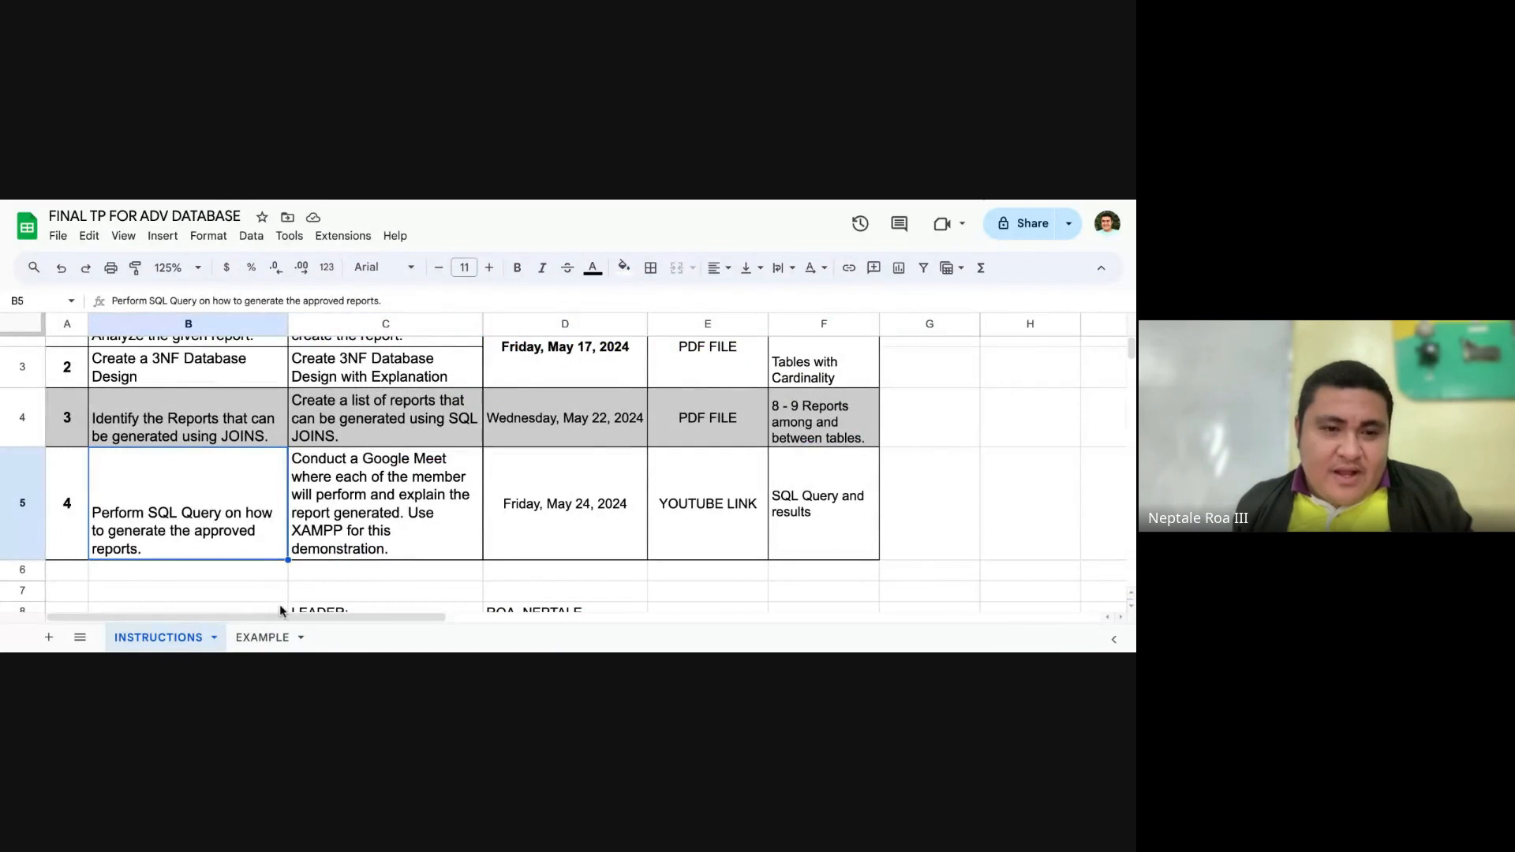
click(353, 510)
click(274, 638)
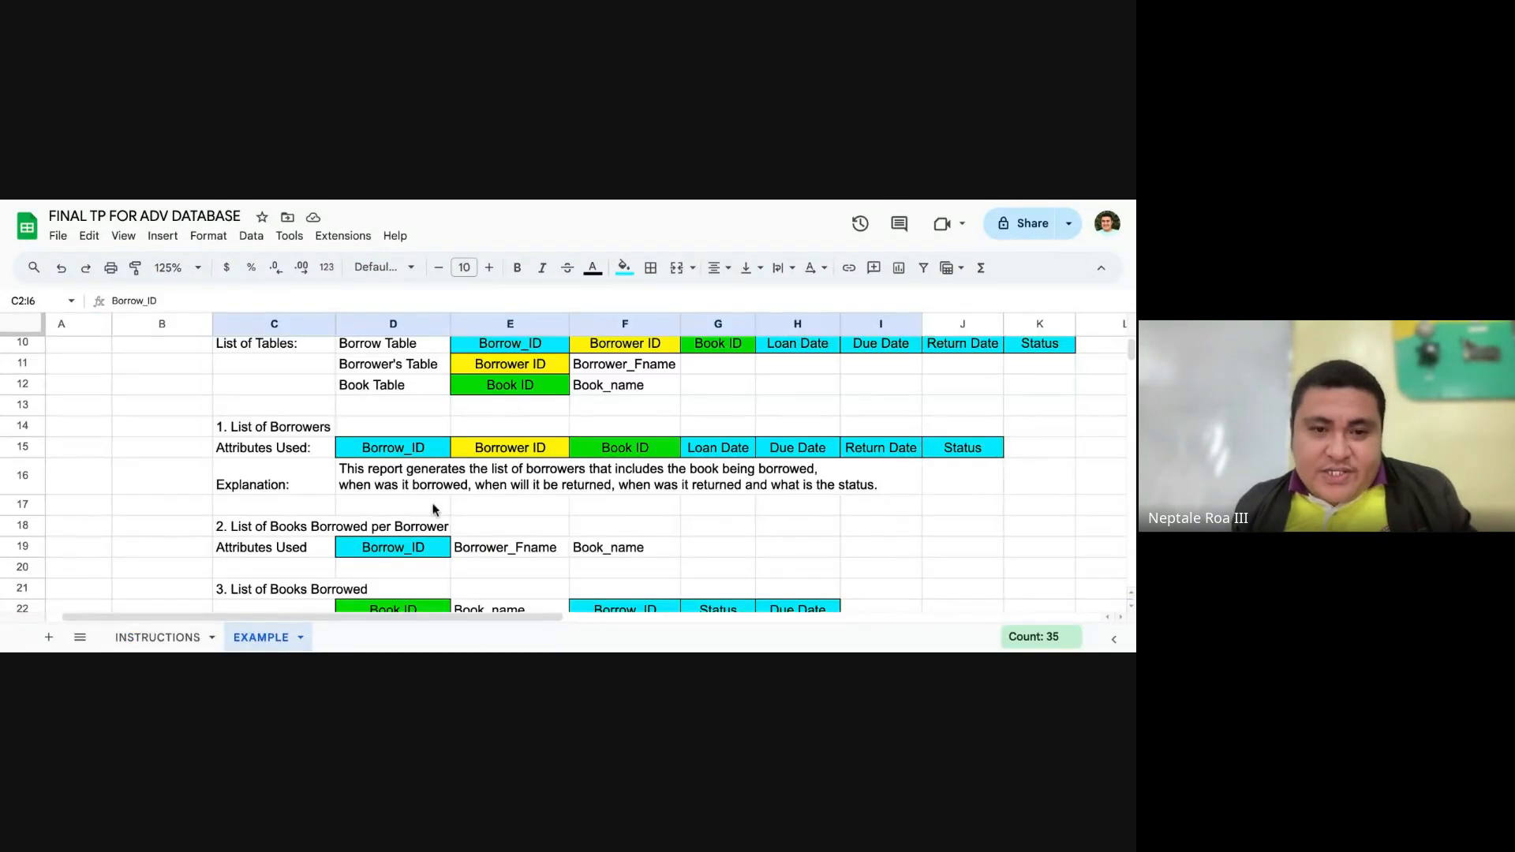
scroll(371, 509, down, 5)
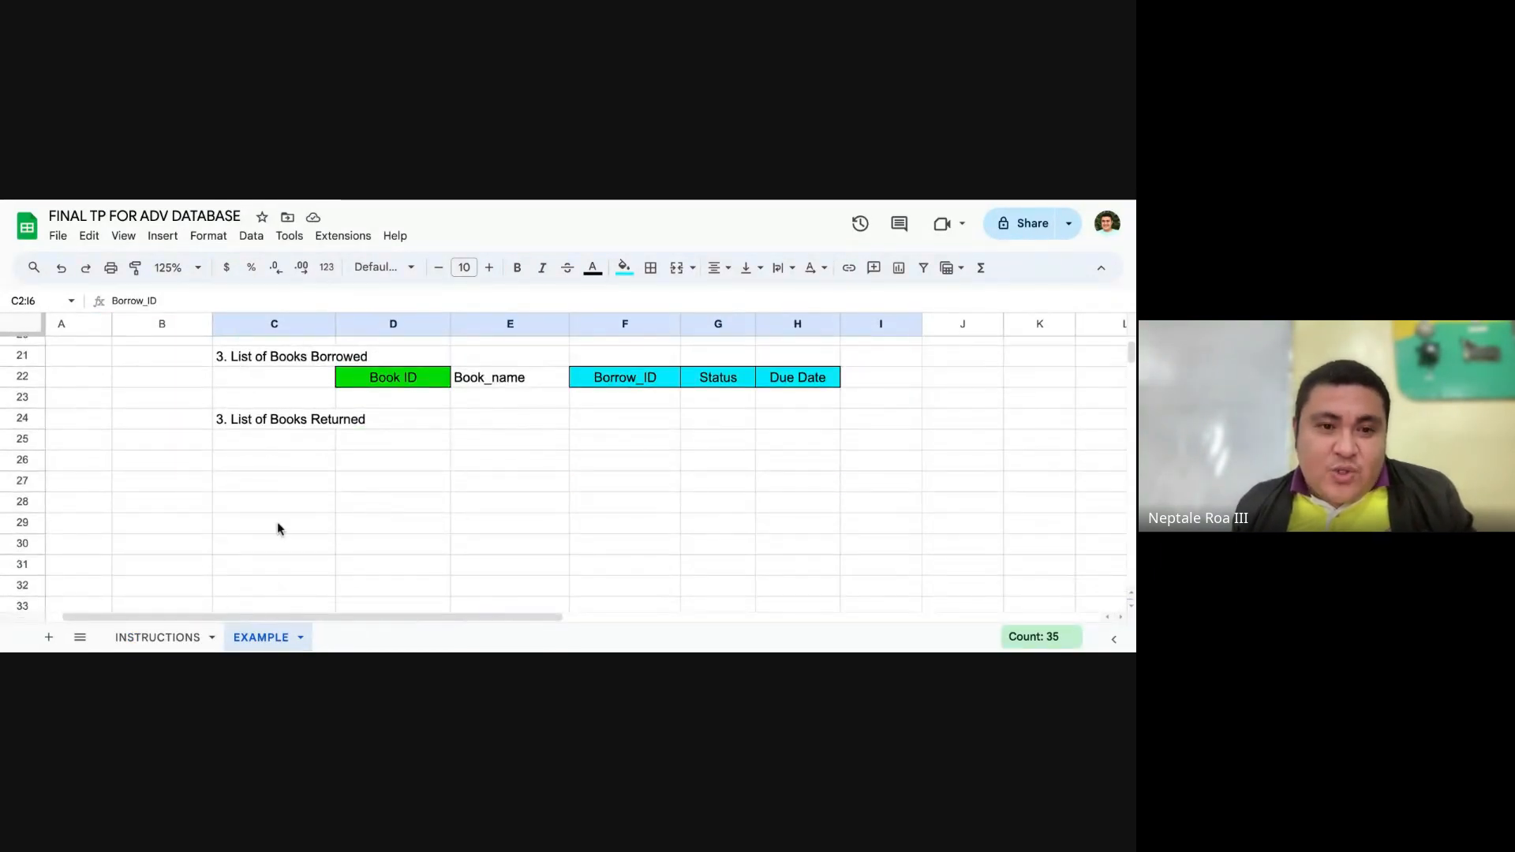
scroll(277, 523, up, 3)
click(162, 637)
scroll(370, 418, up, 2)
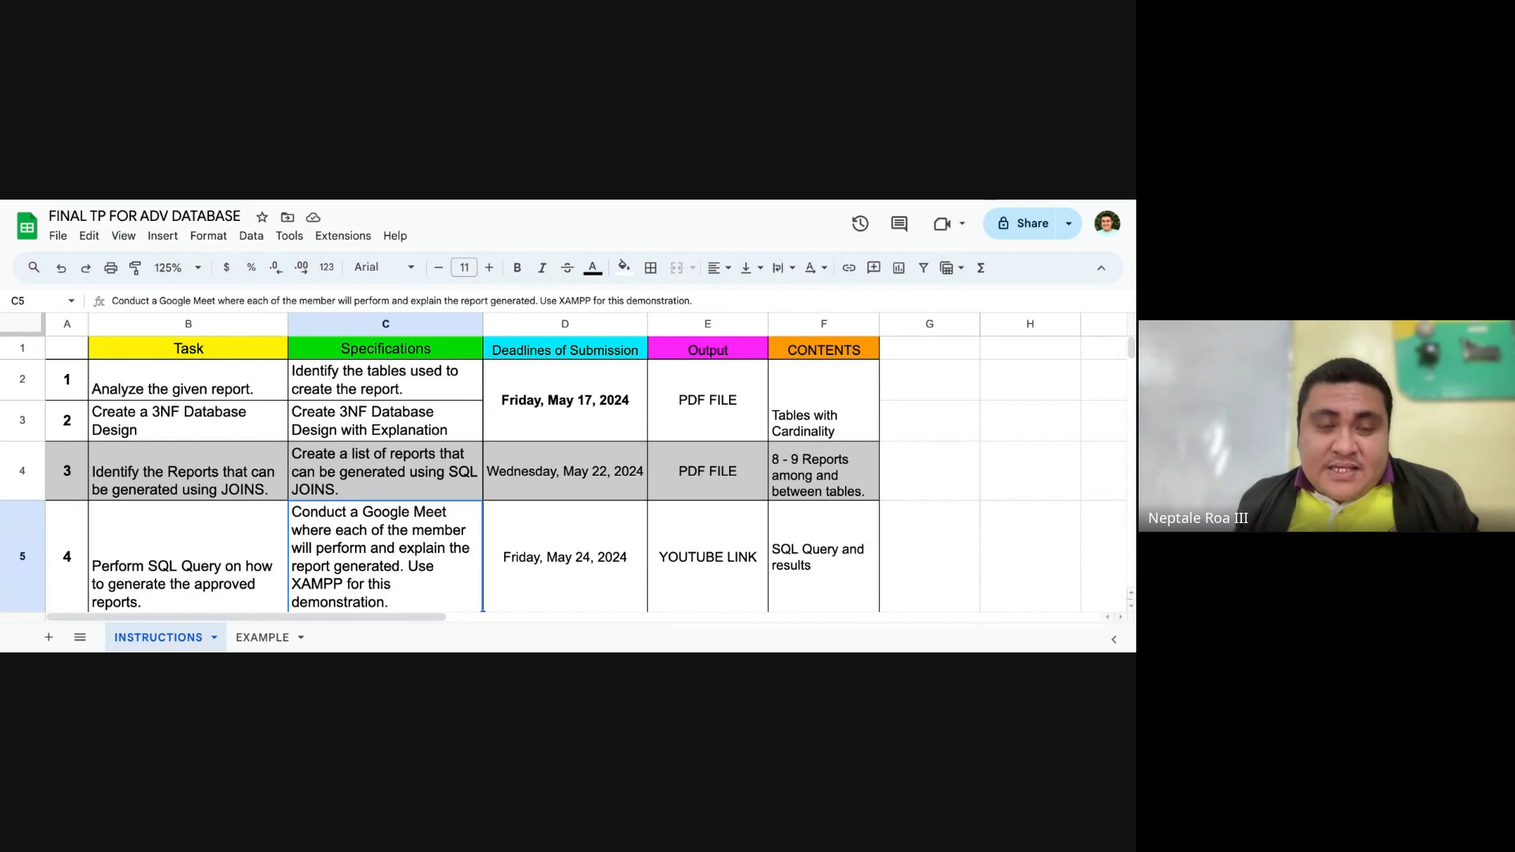
scroll(315, 544, down, 1)
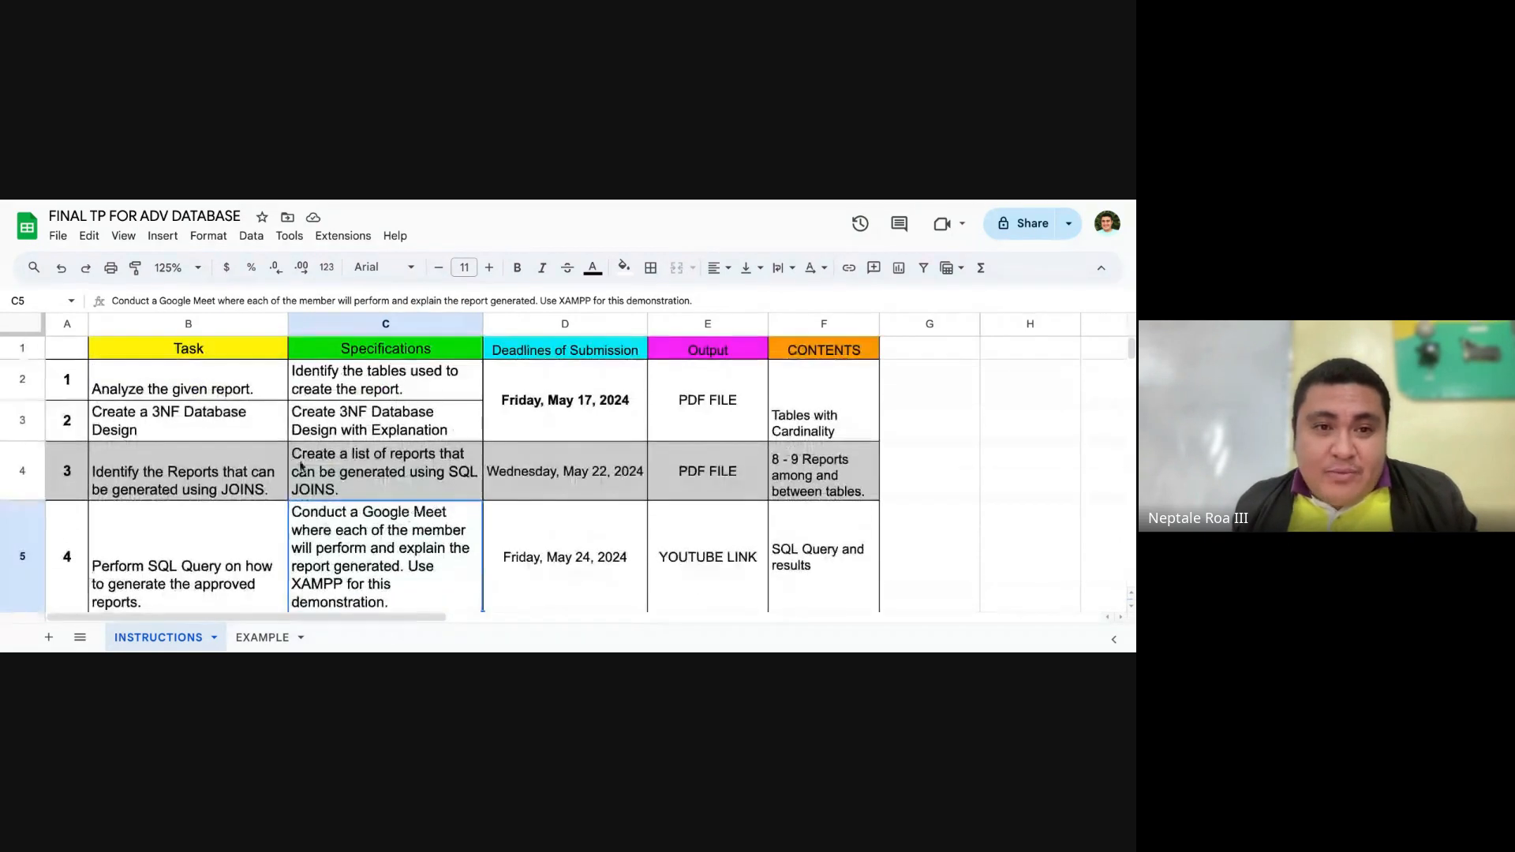
scroll(316, 544, up, 1)
Step: Set the spreadsheet zoom to 100% while viewing the INSTRUCTIONS sheet
click(186, 268)
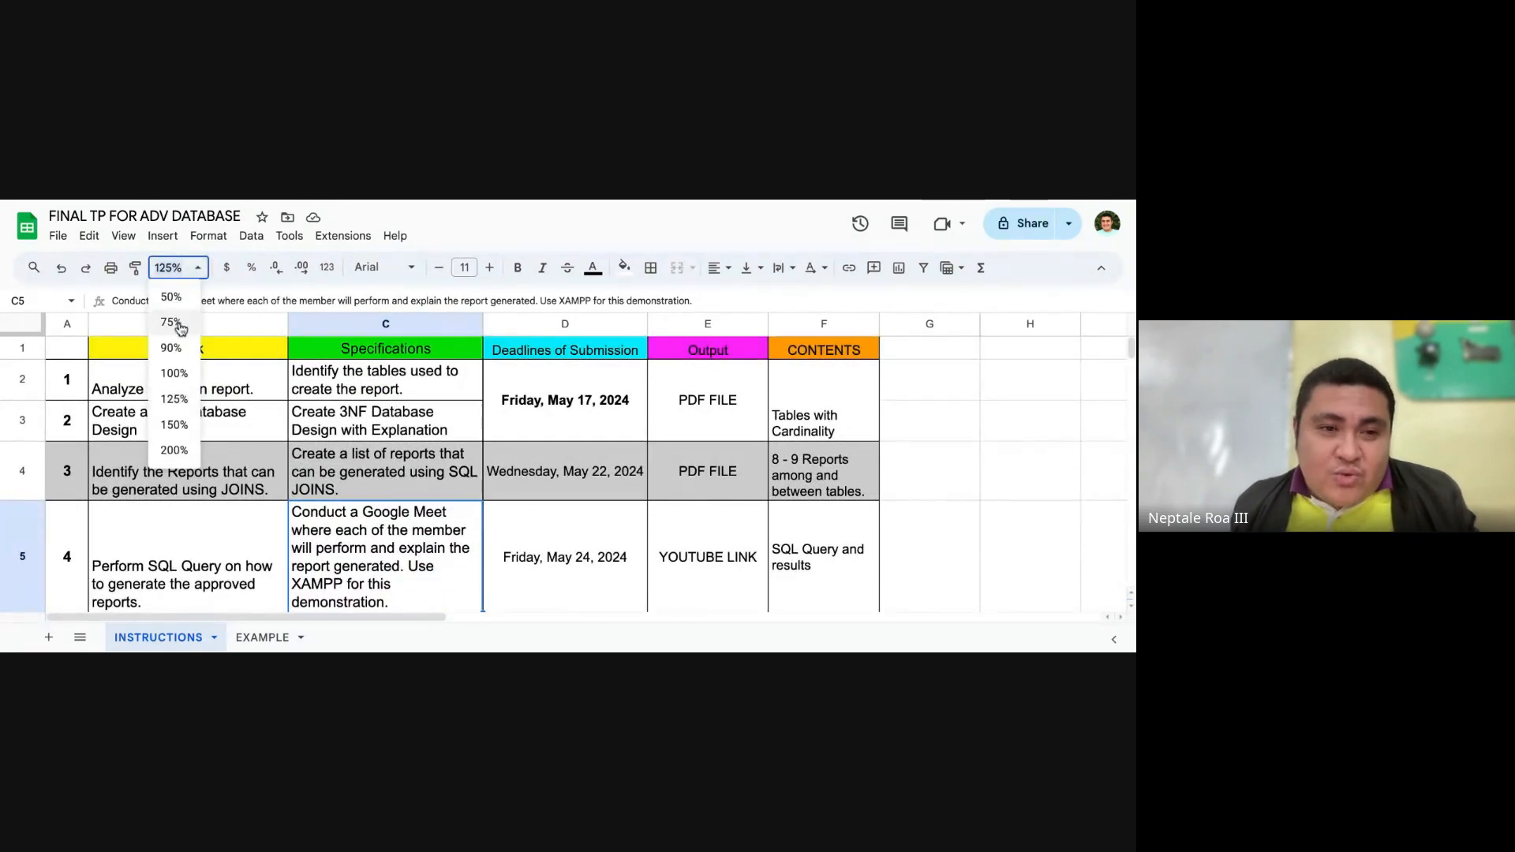
click(176, 348)
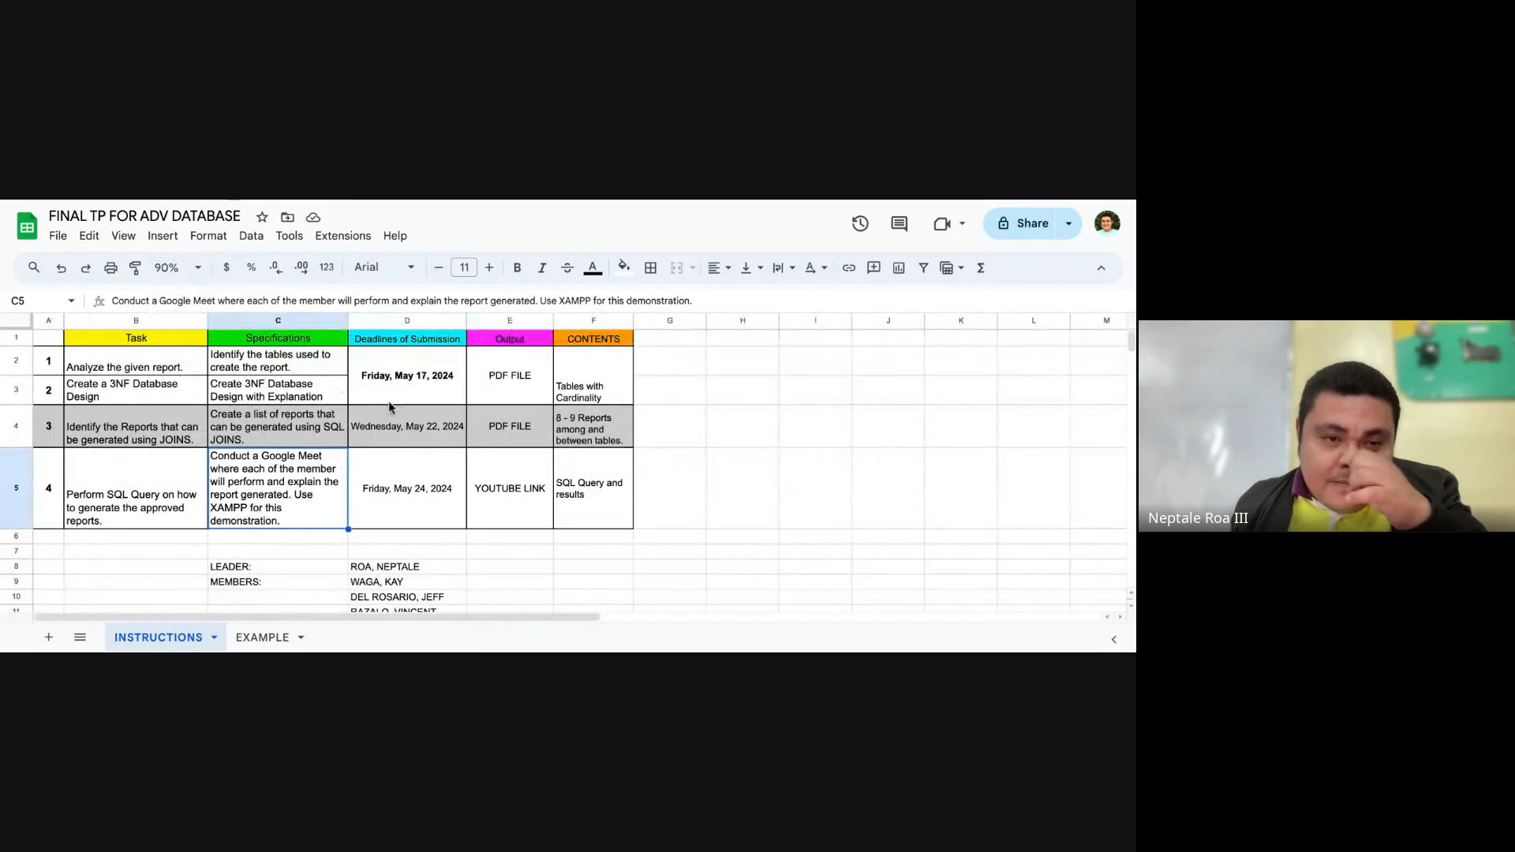
click(157, 236)
mouse_move(289, 236)
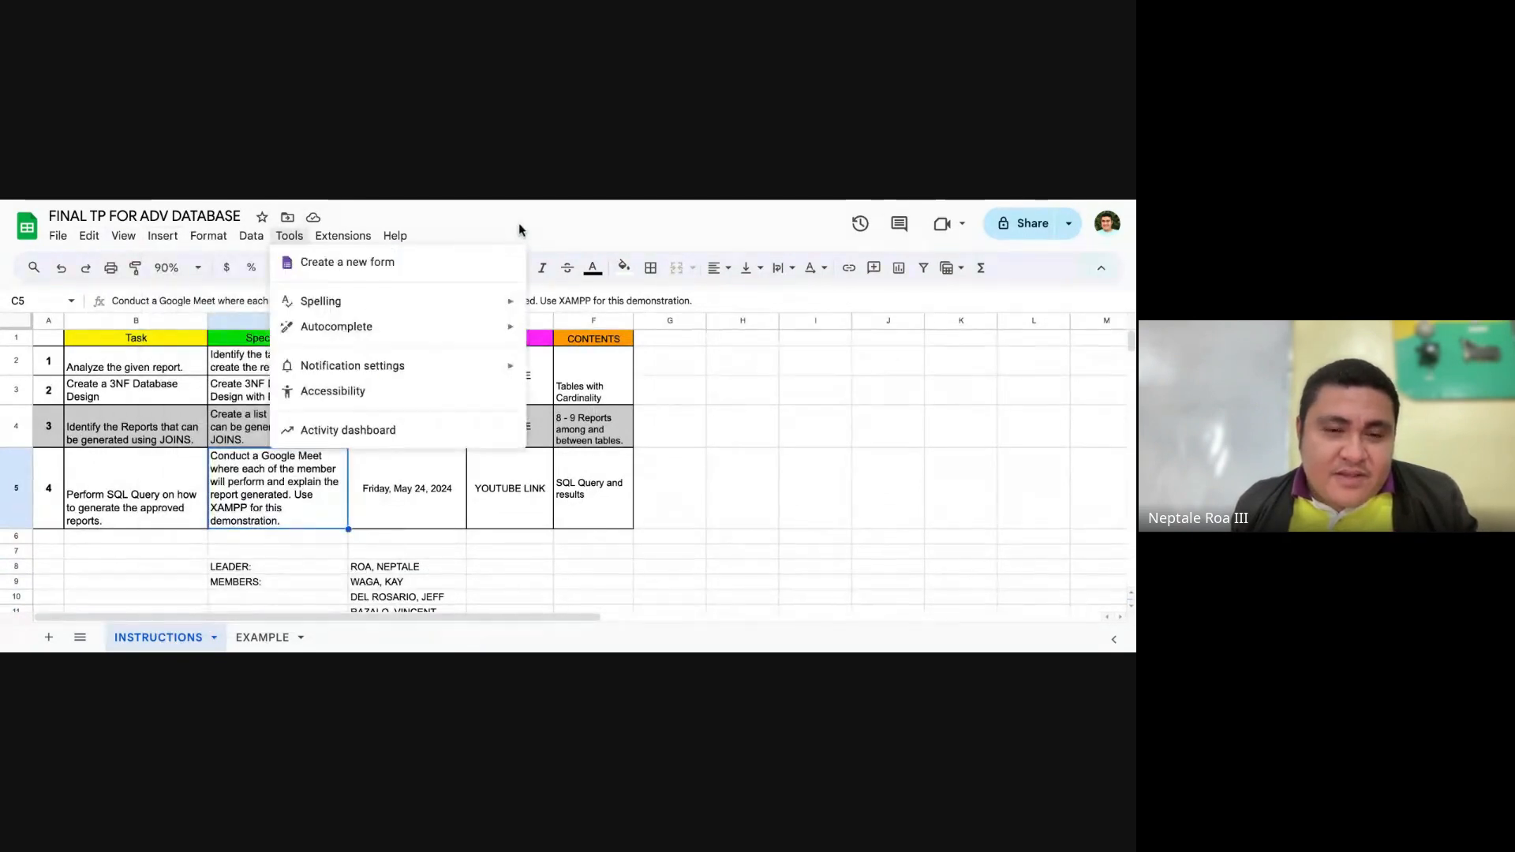
click(518, 228)
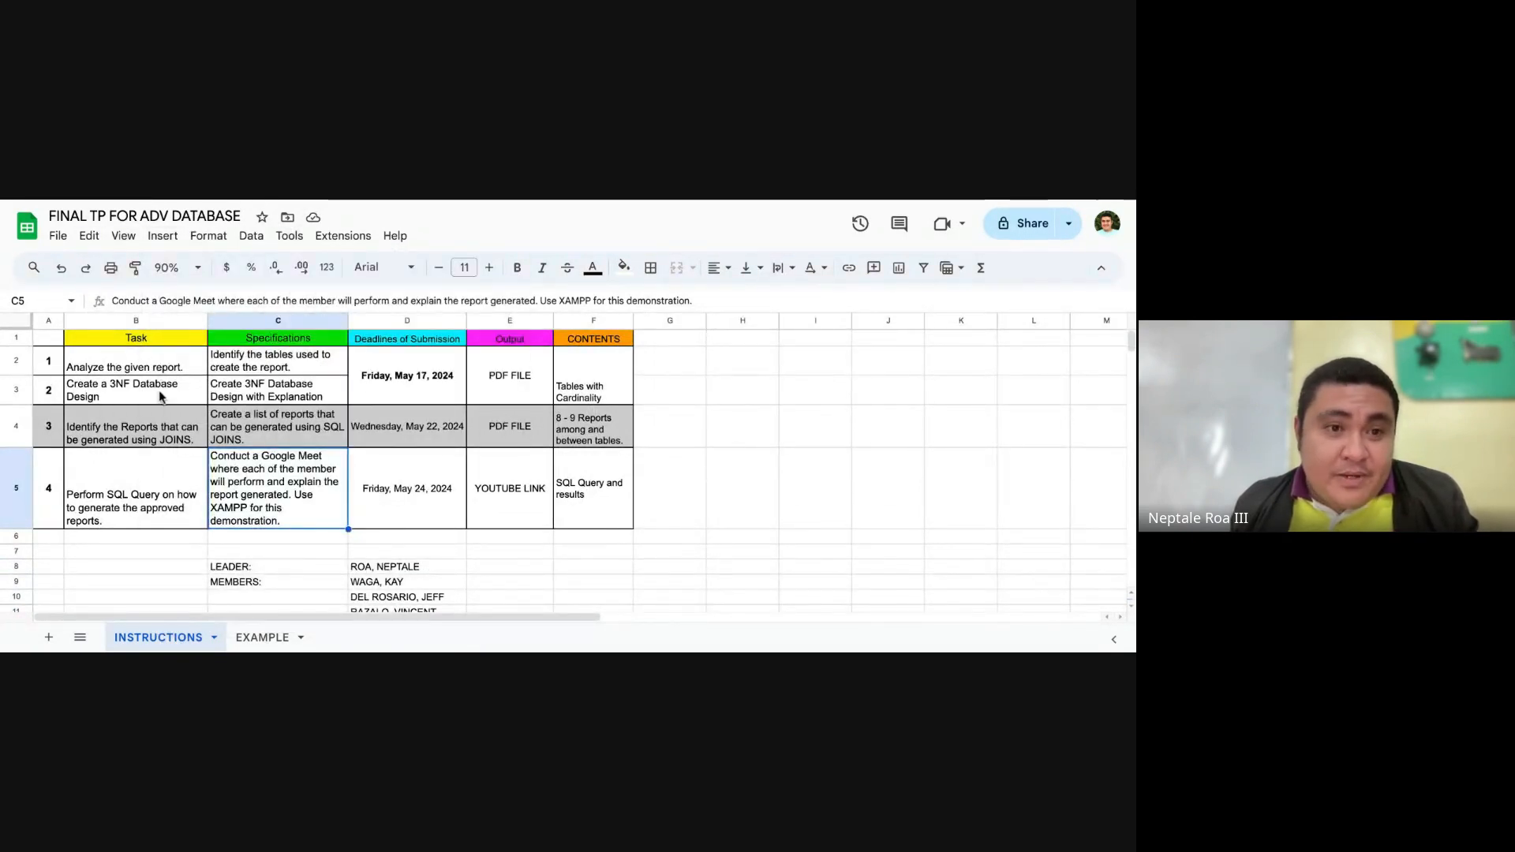
click(169, 268)
click(175, 375)
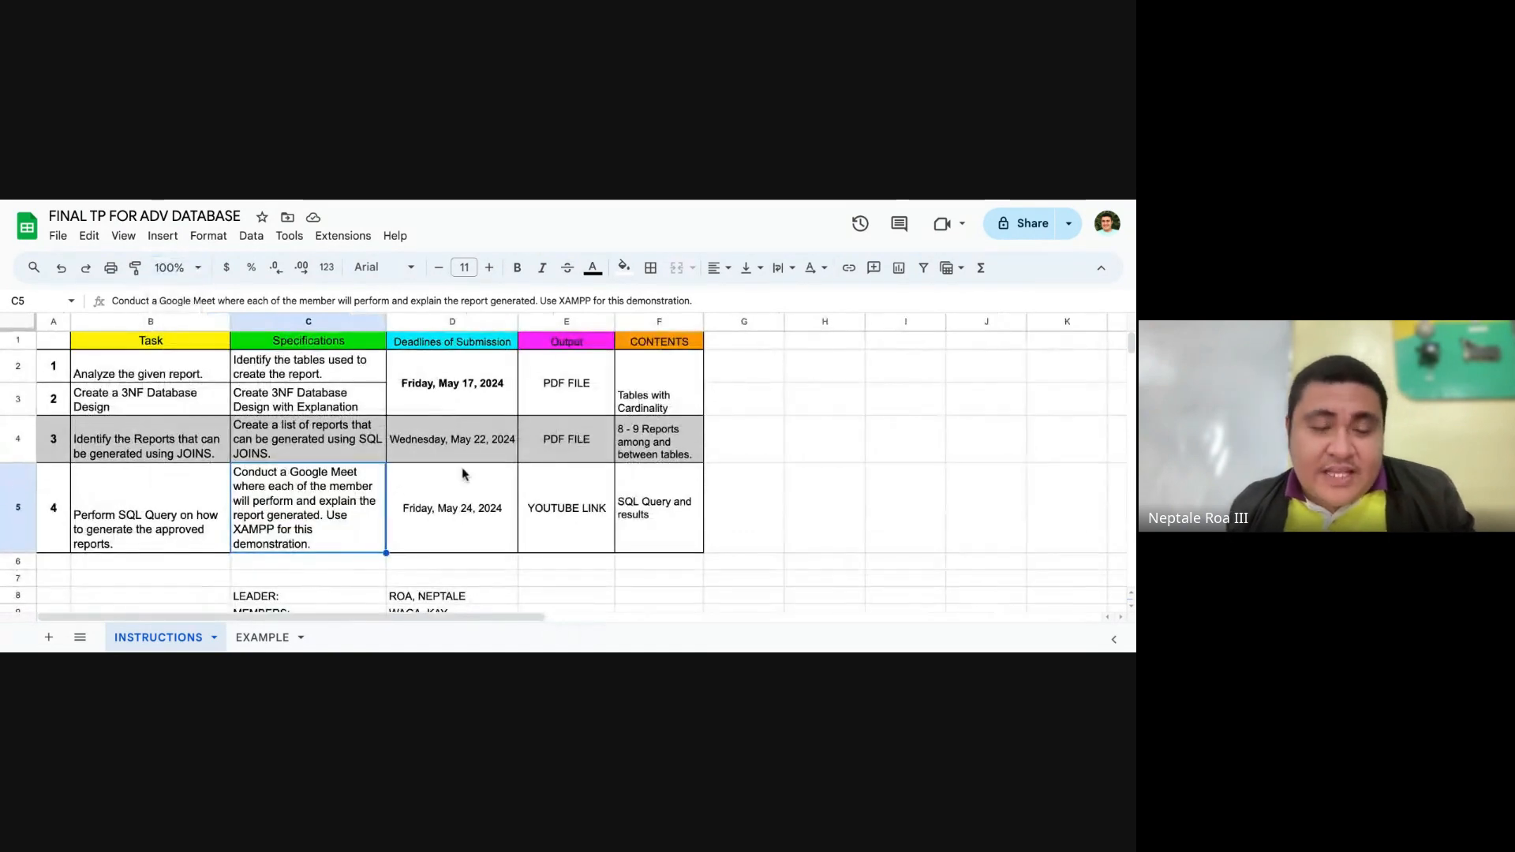
Step: Highlight the task 3 row, A4:F4, to examine its specifications, deadline, output and contents
drag(52, 442, 666, 454)
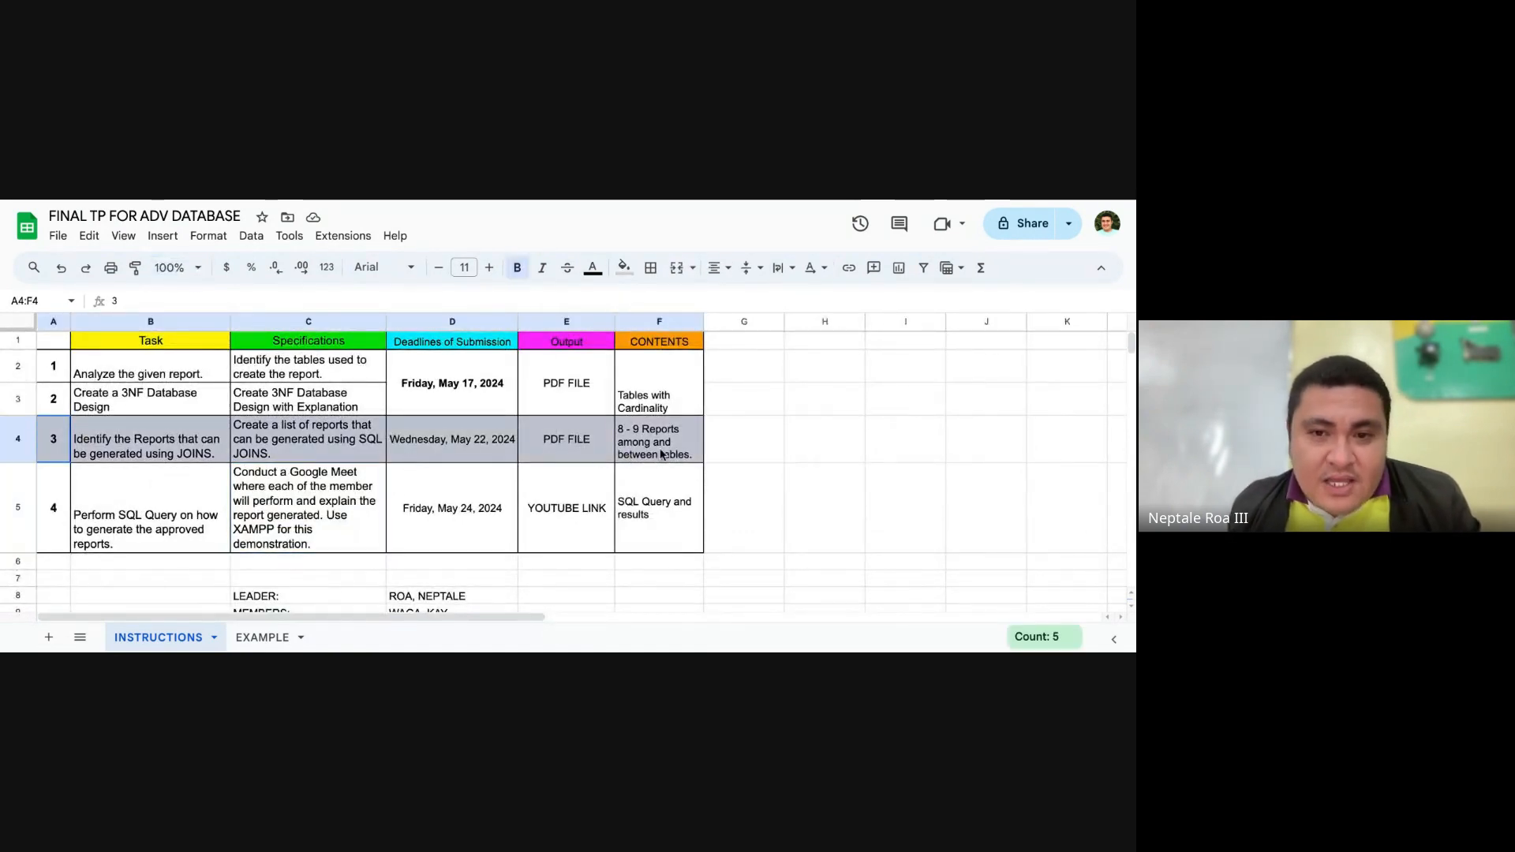
click(693, 480)
click(741, 499)
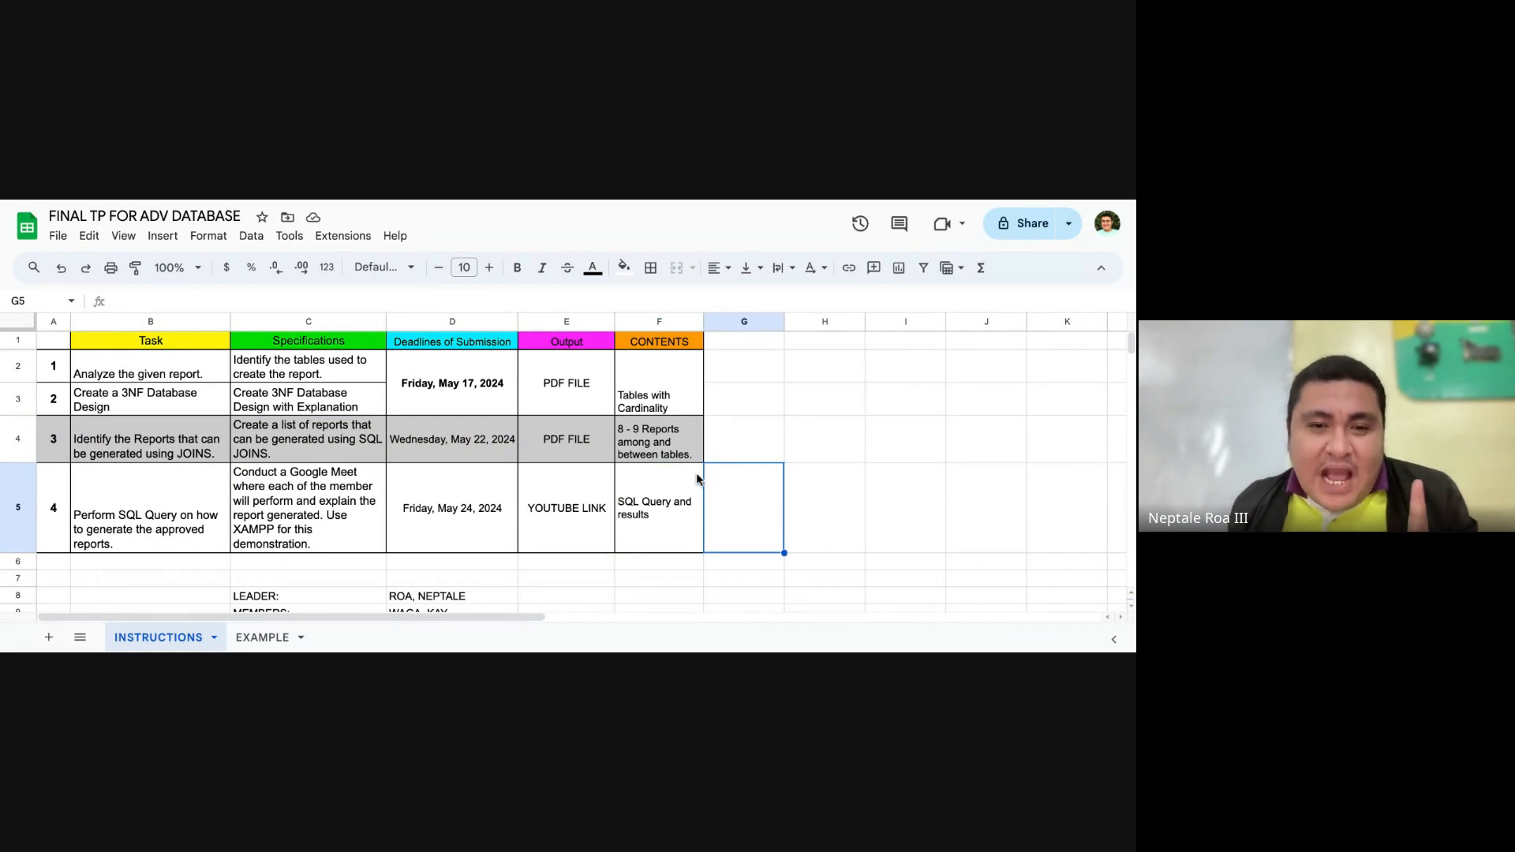
Step: Merge B26:B28 on the EXAMPLE sheet and enter 4 in the merged cell
click(278, 639)
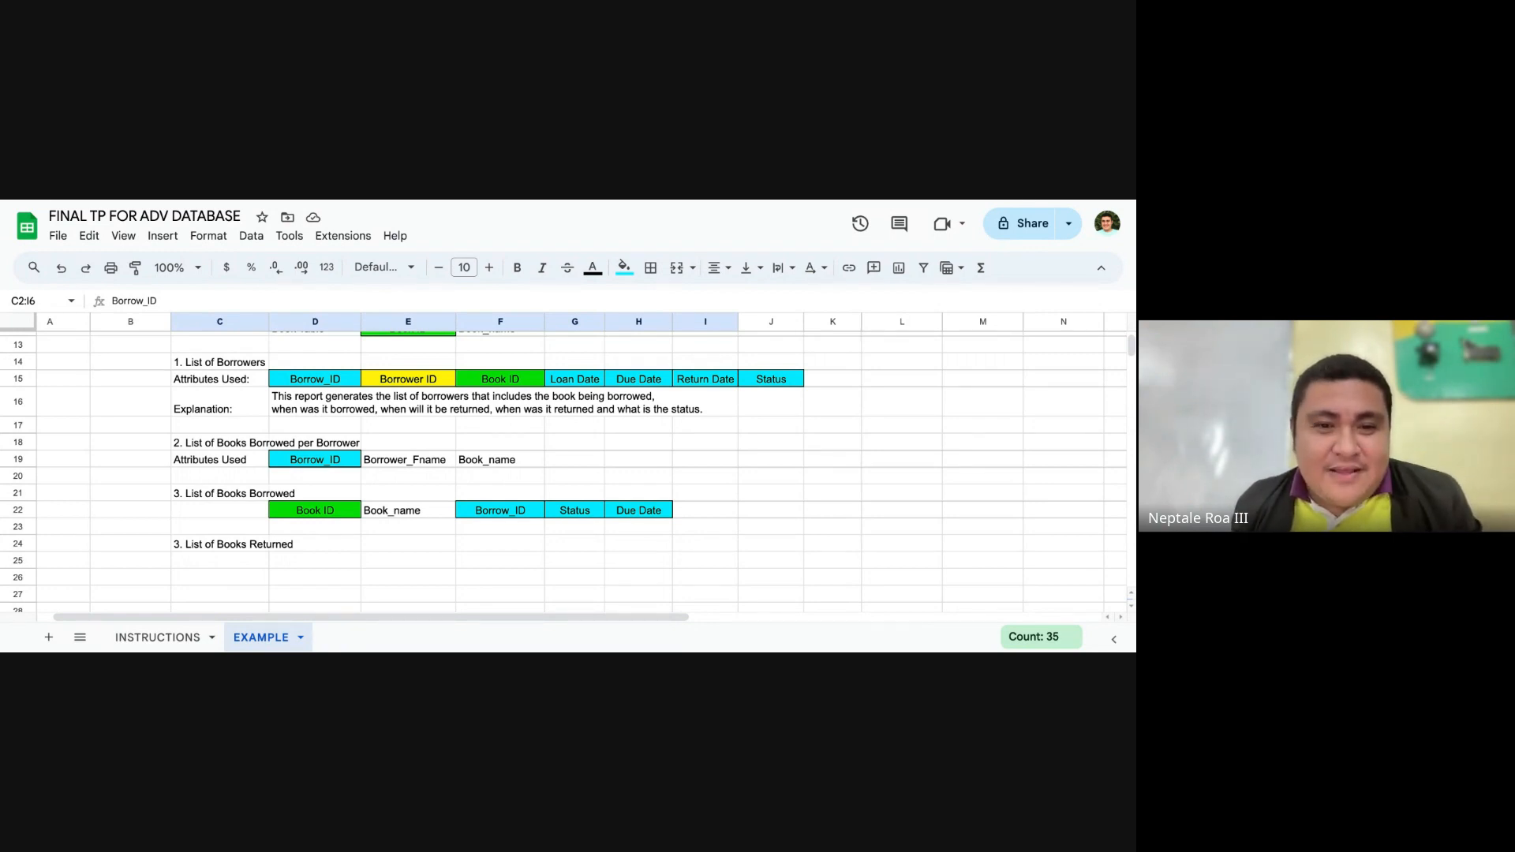
scroll(429, 473, down, 3)
click(222, 452)
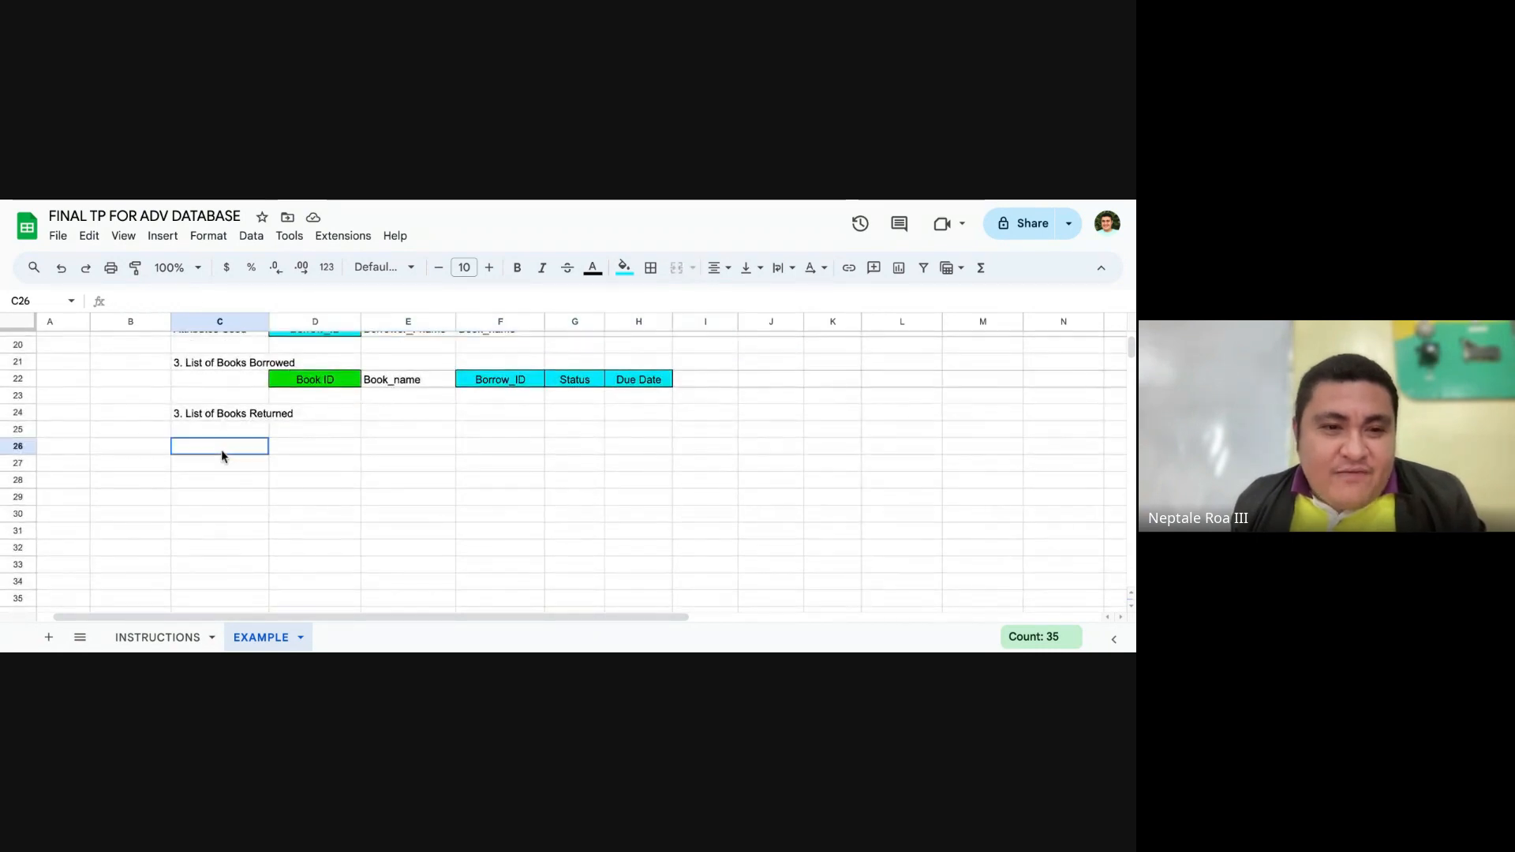
scroll(237, 448, down, 2)
click(152, 365)
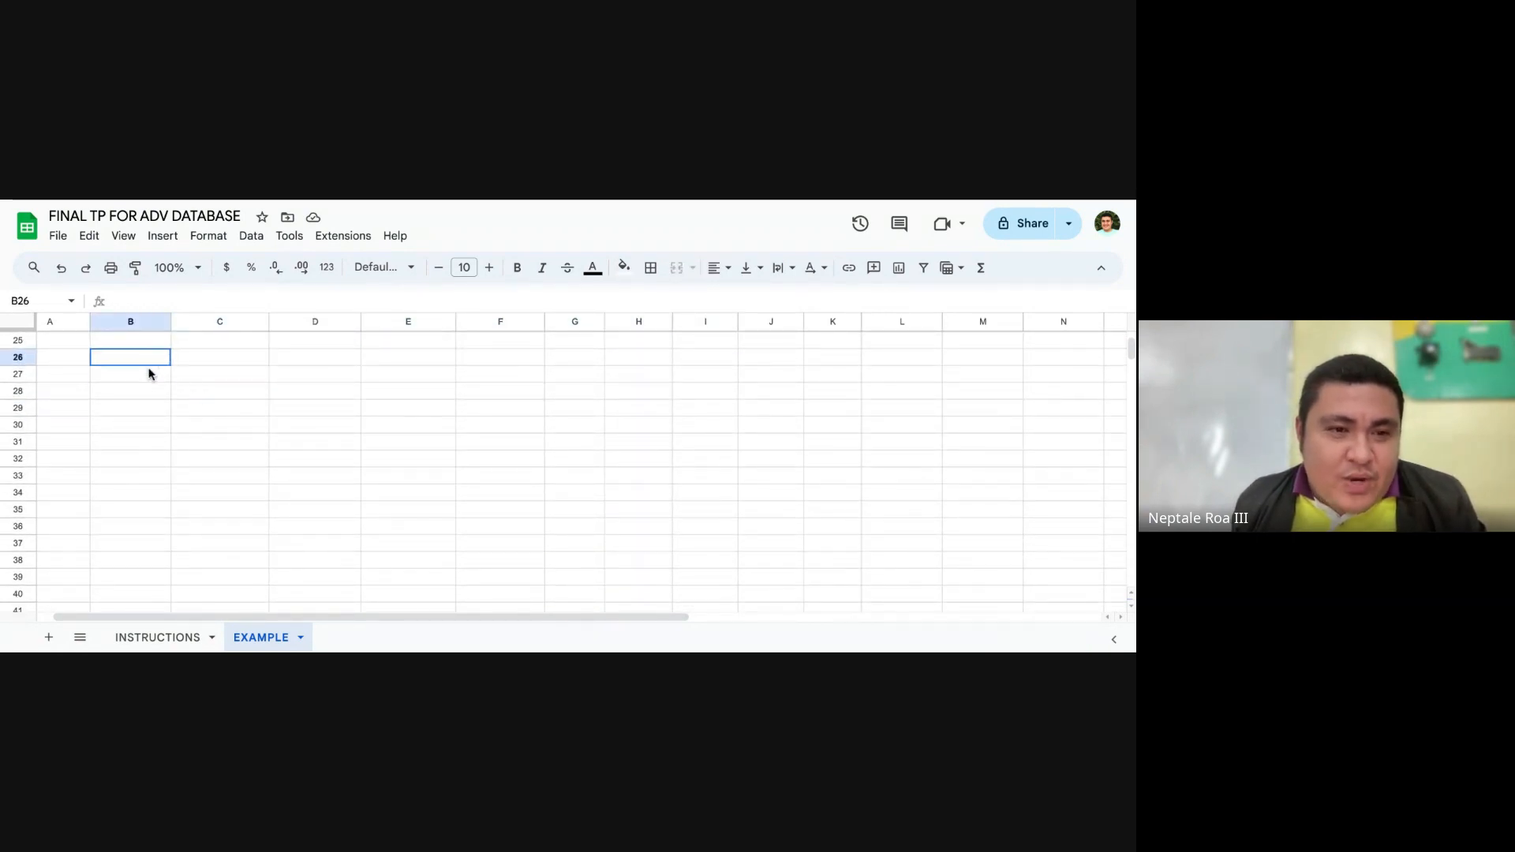
drag(150, 373, 149, 395)
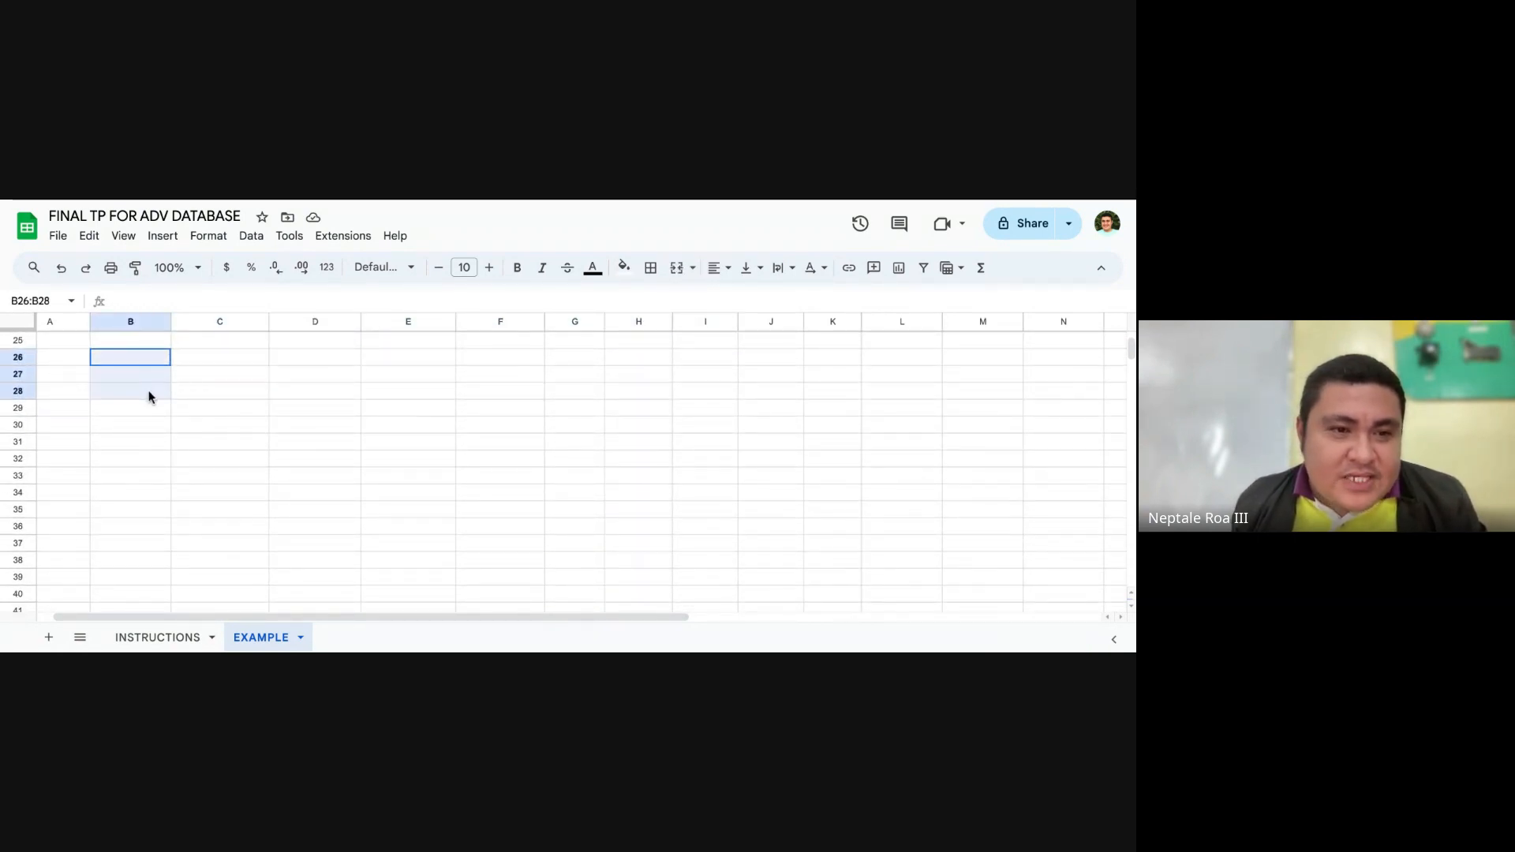
click(676, 267)
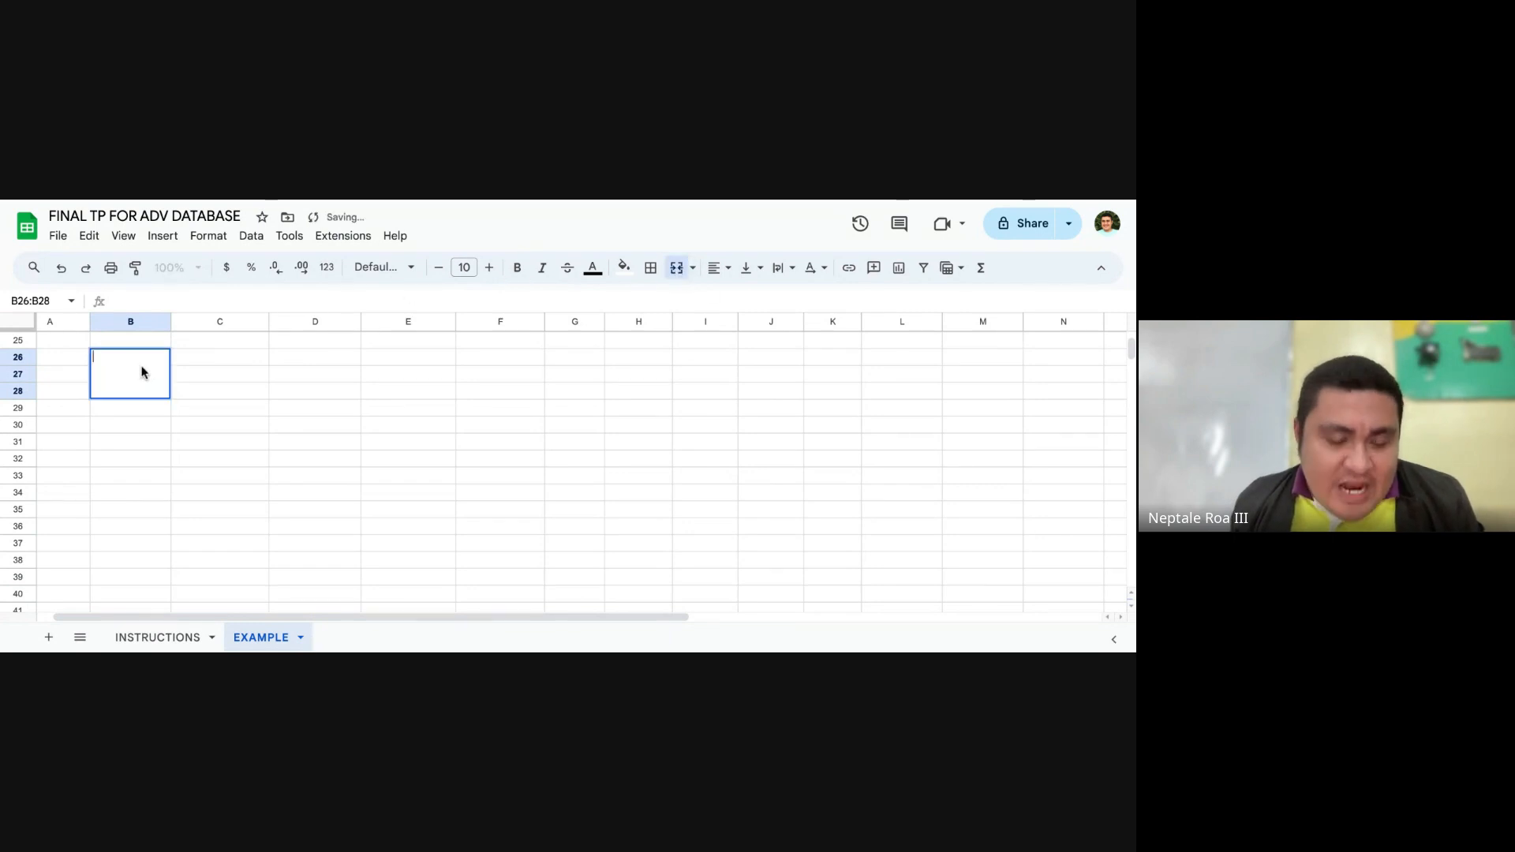
text(4)
key(Tab)
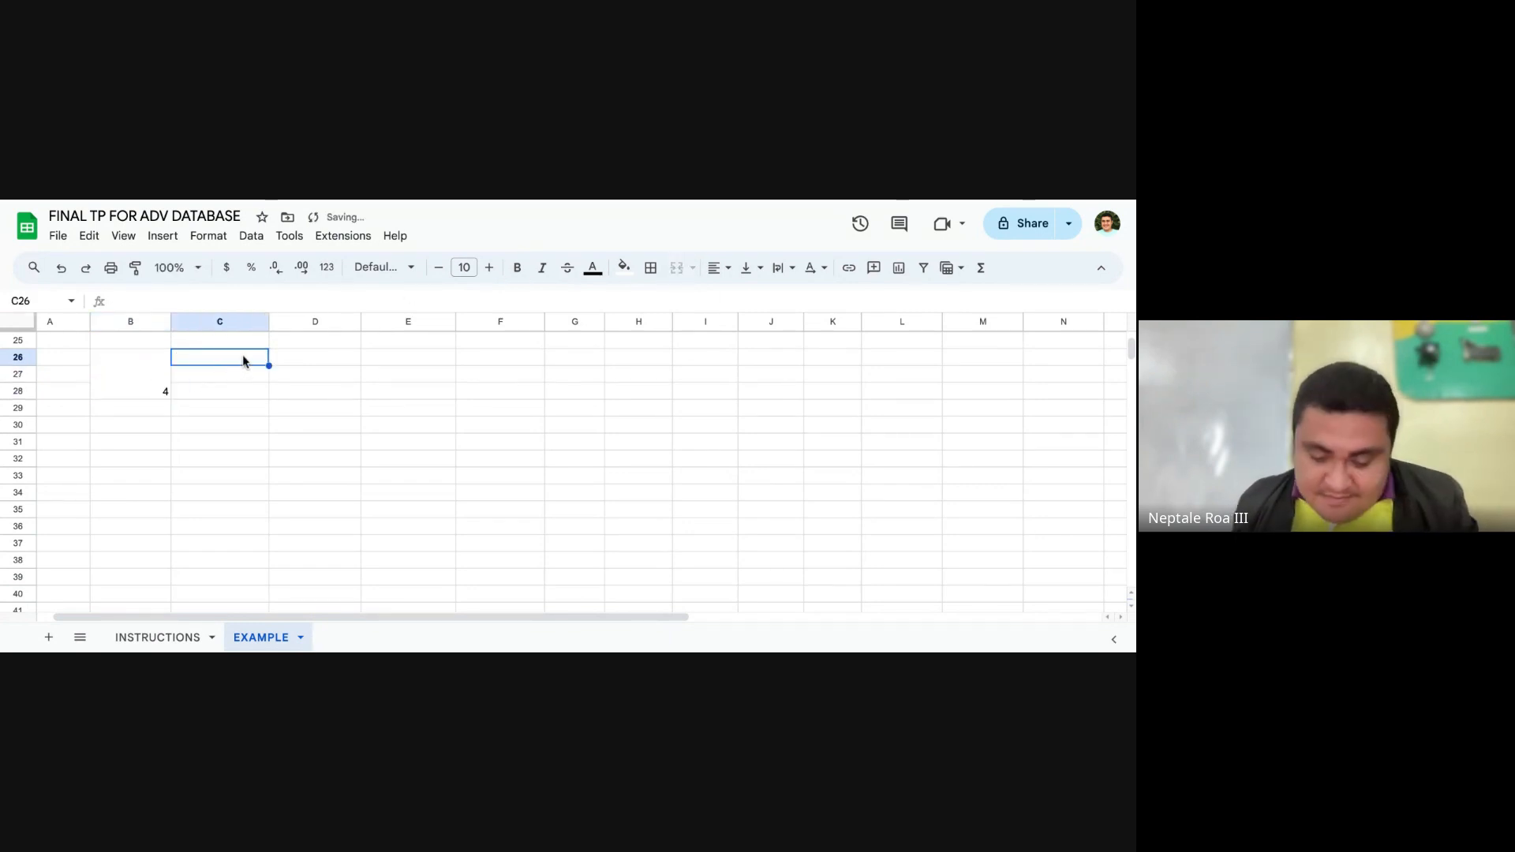
Step: Enter "Create Database, Table" in C26, beside the merged cell containing 4
text(Create)
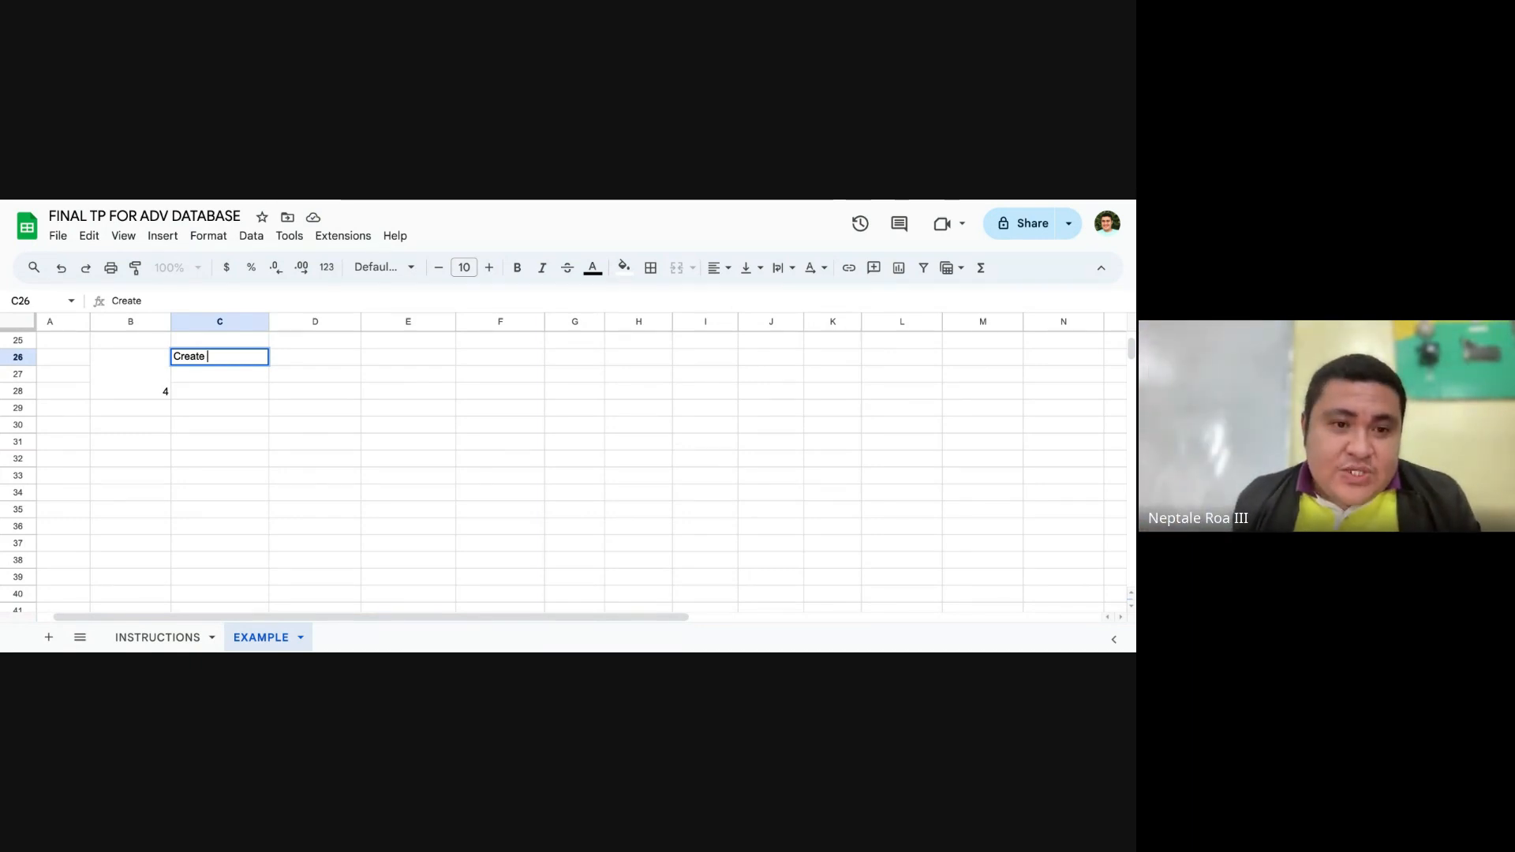
click(285, 375)
triple_click(230, 357)
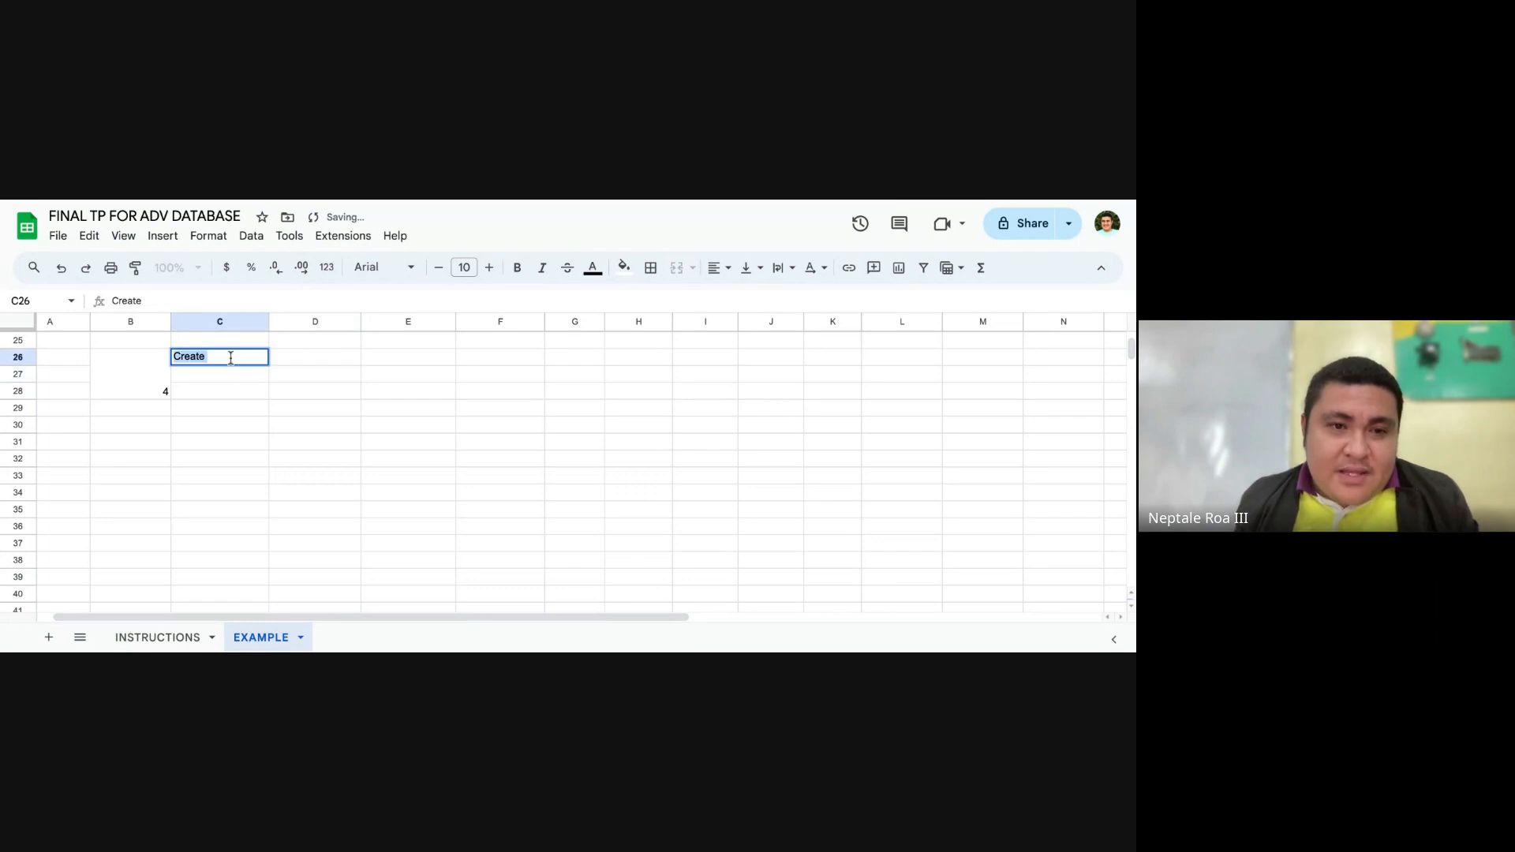
click(231, 358)
text(Databse)
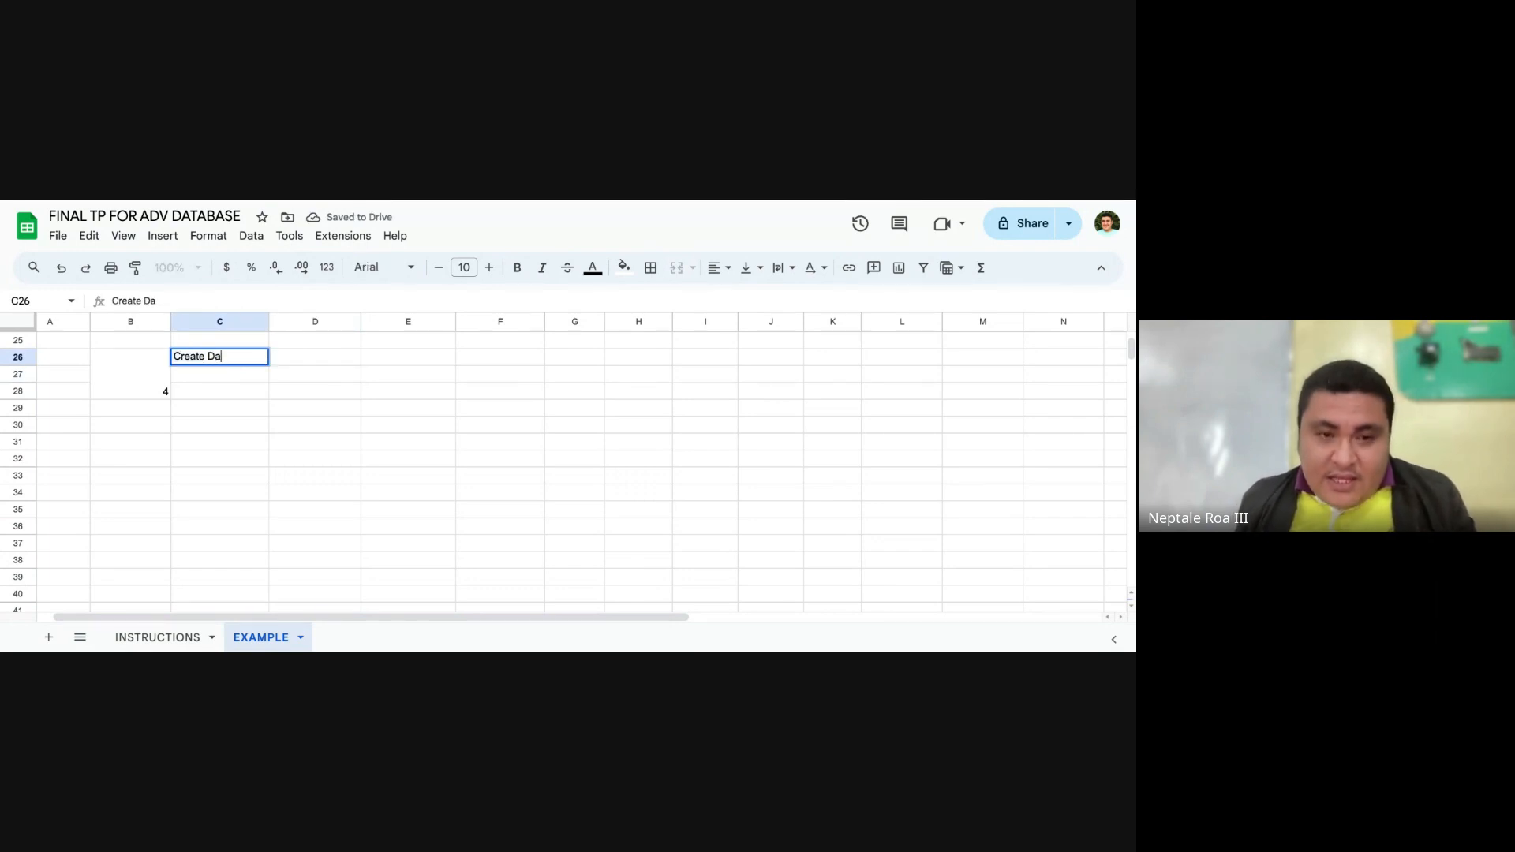
key(BackSpace)
text(ase, Tabe)
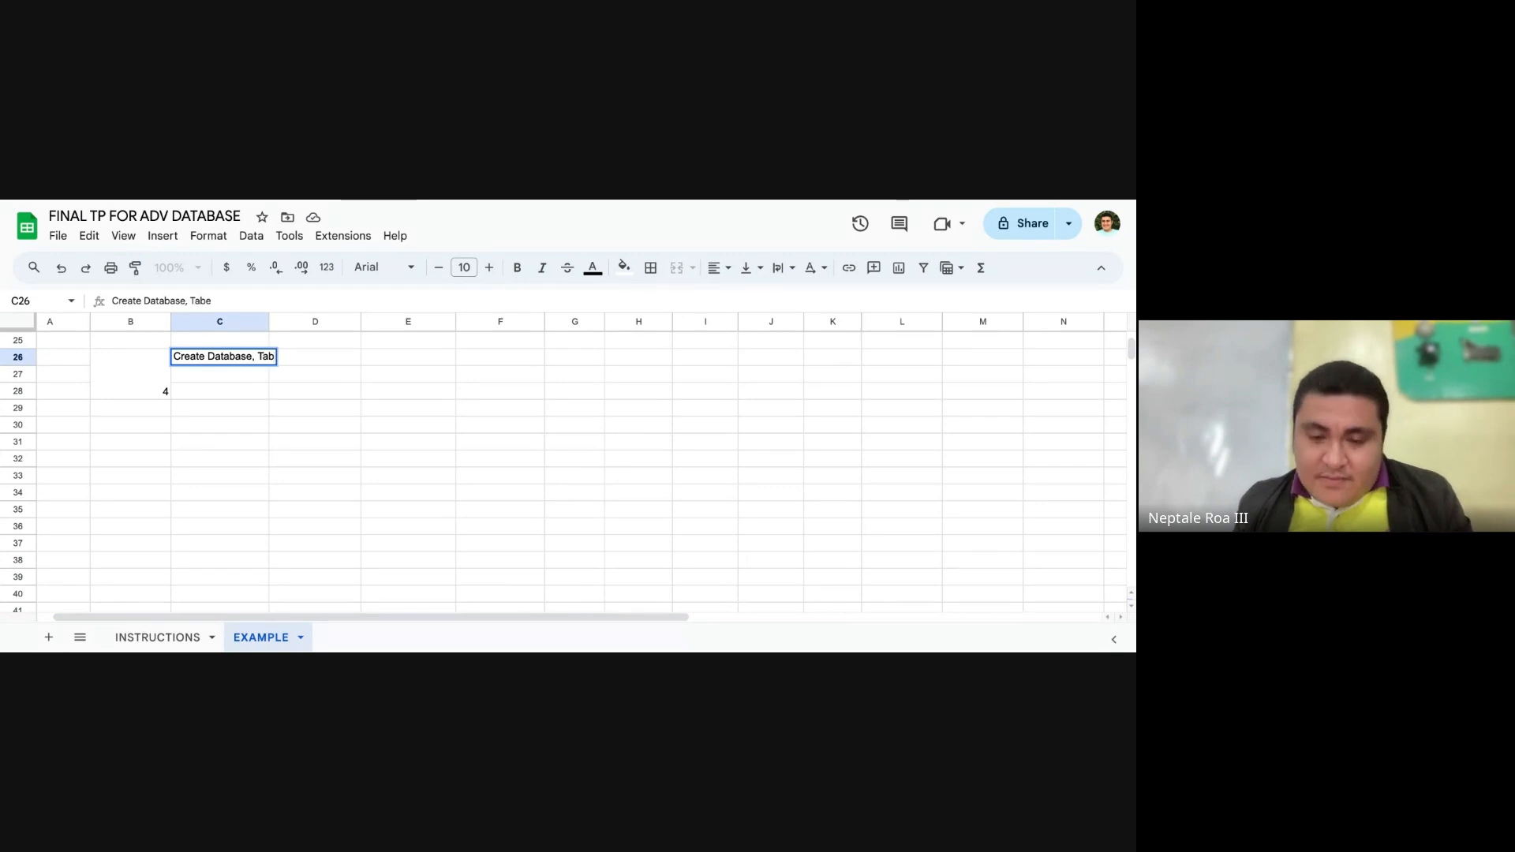
key(BackSpace)
text(le)
key(Return)
Step: Enter "Populate the Table" in C27, under the Create Database entry
text(Popul)
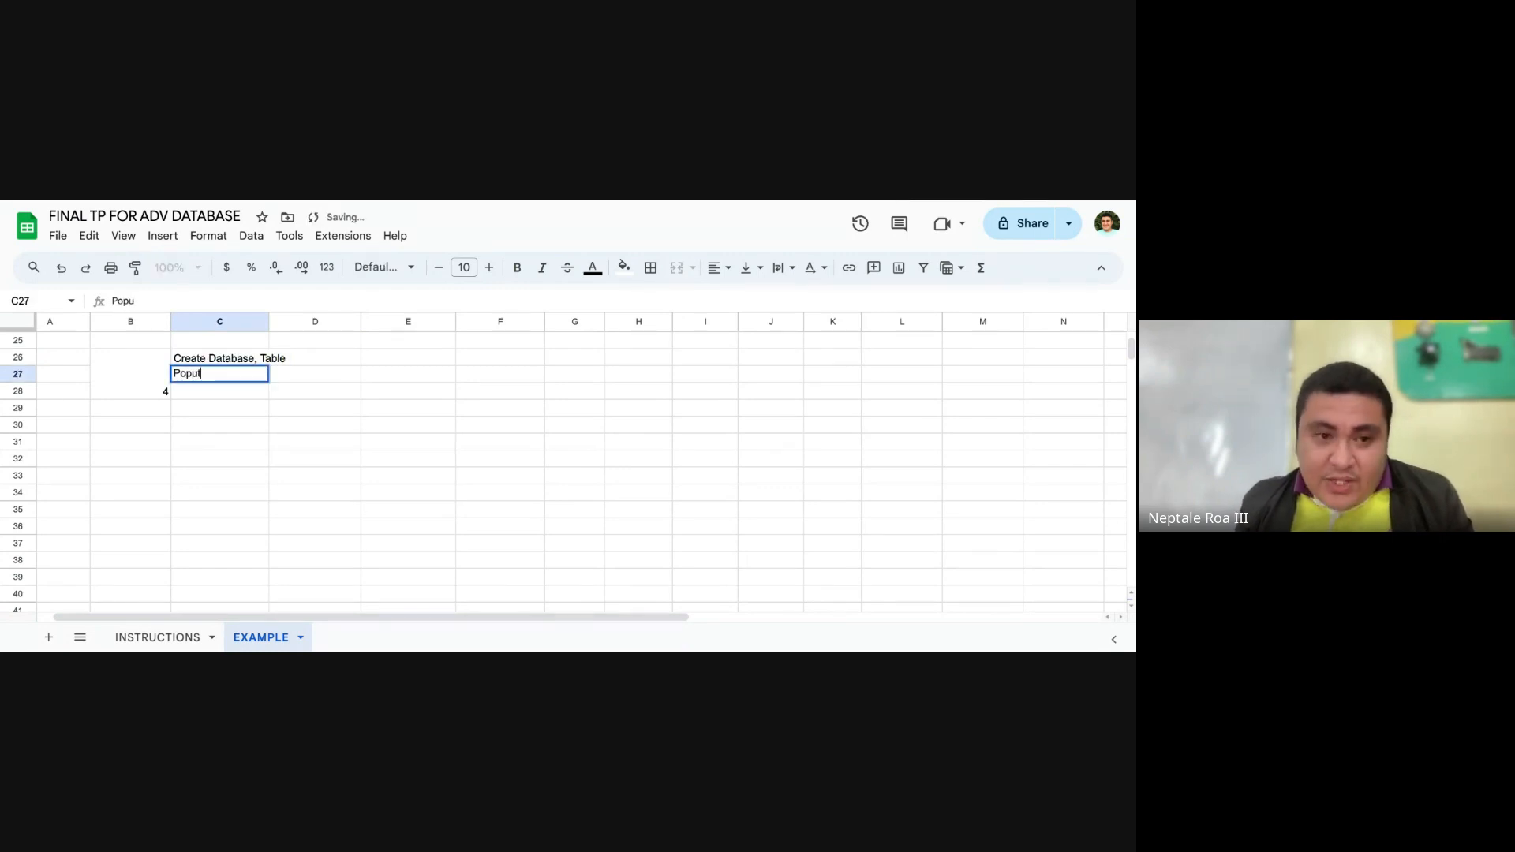
text(ate)
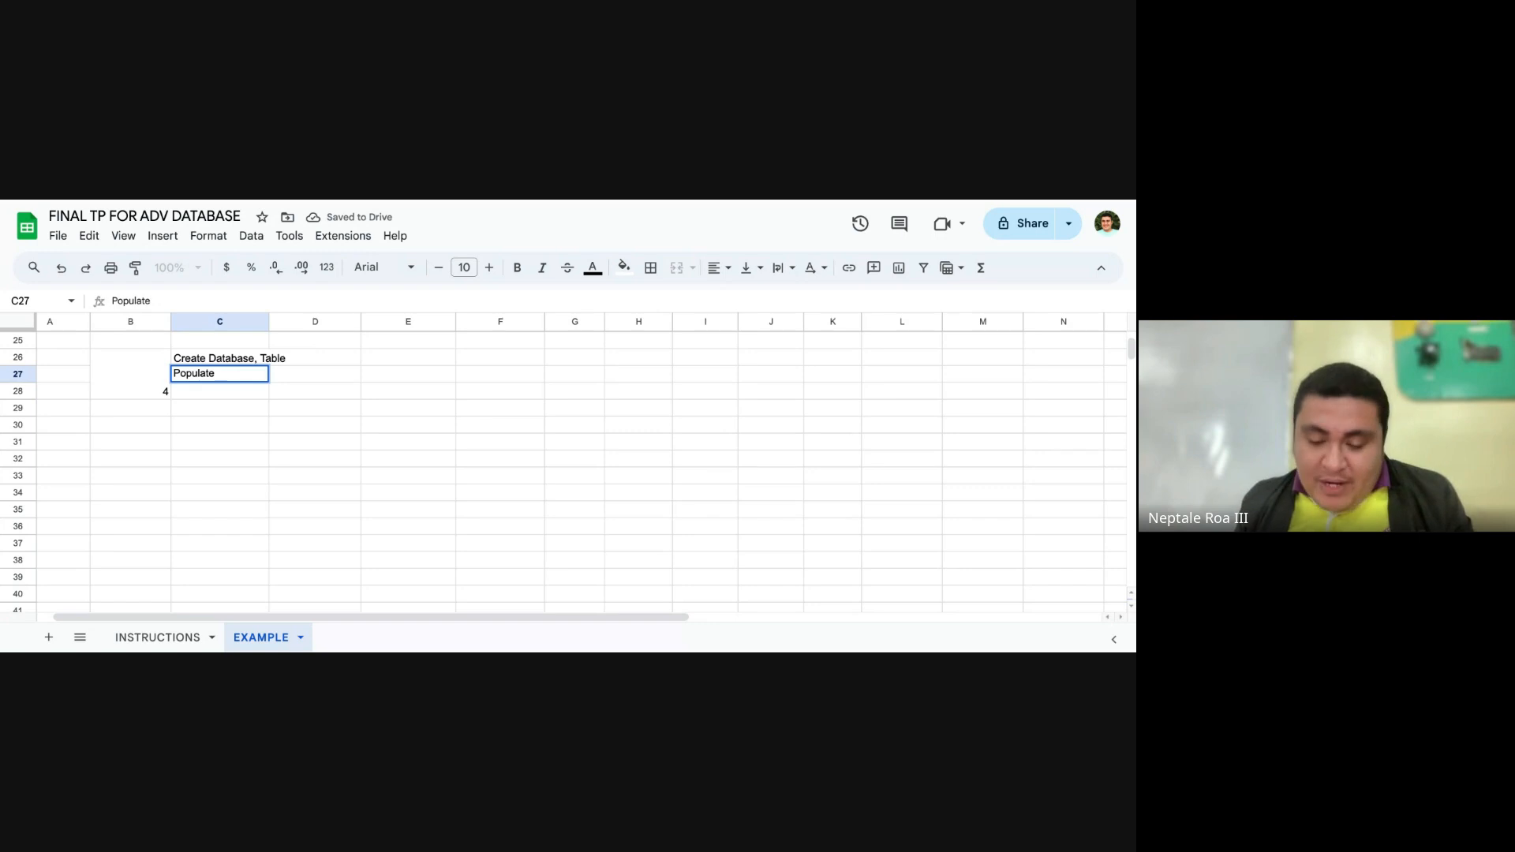
text( the a)
text(able)
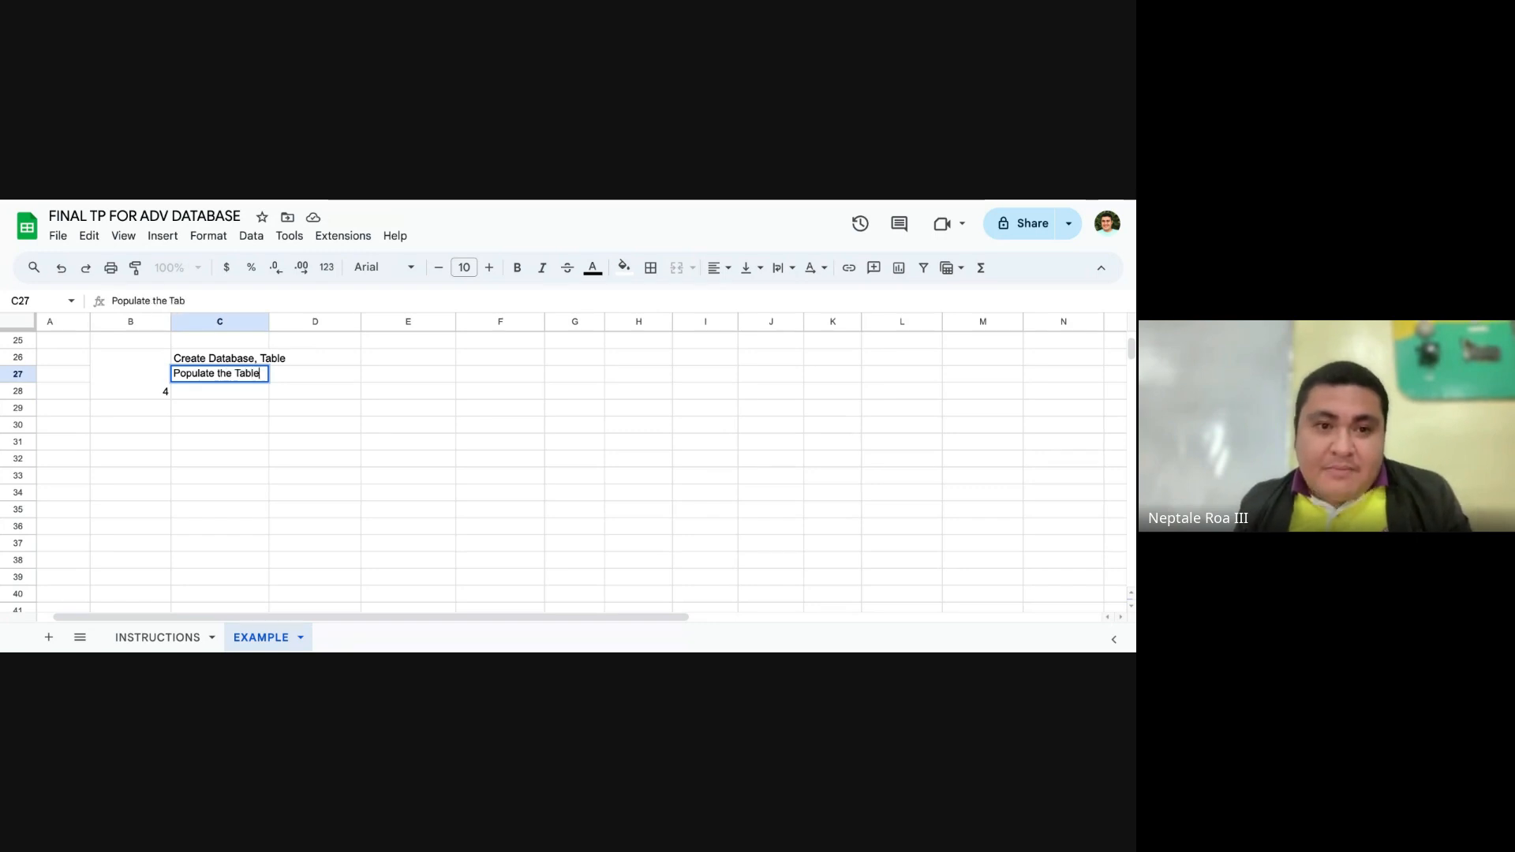
key(Return)
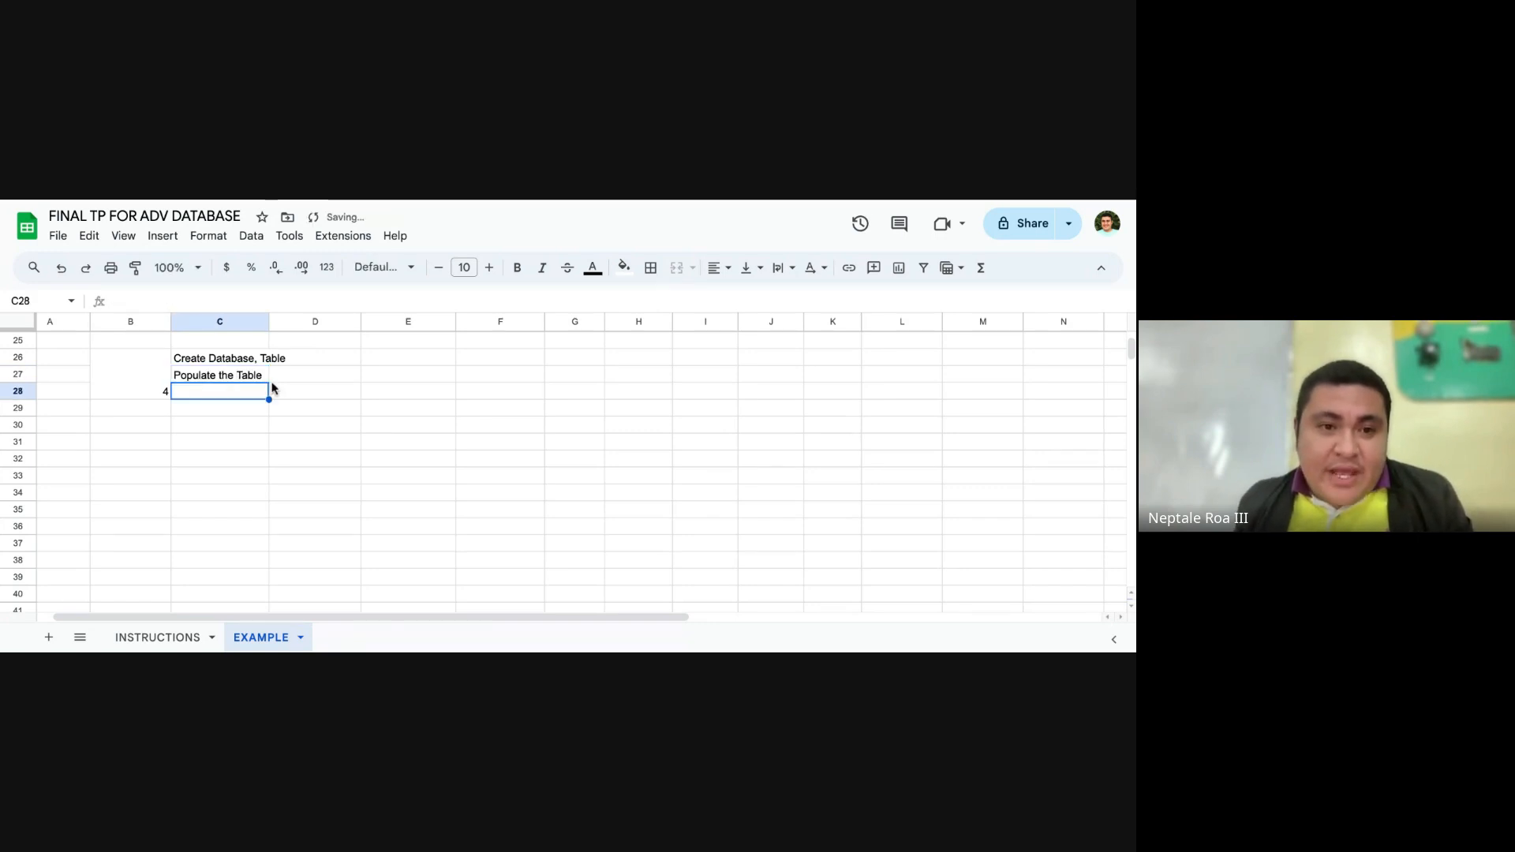
Step: Append "( at least 25 rows/records)" to the Populate the Table text in C27
click(229, 374)
click(260, 299)
text(( at)
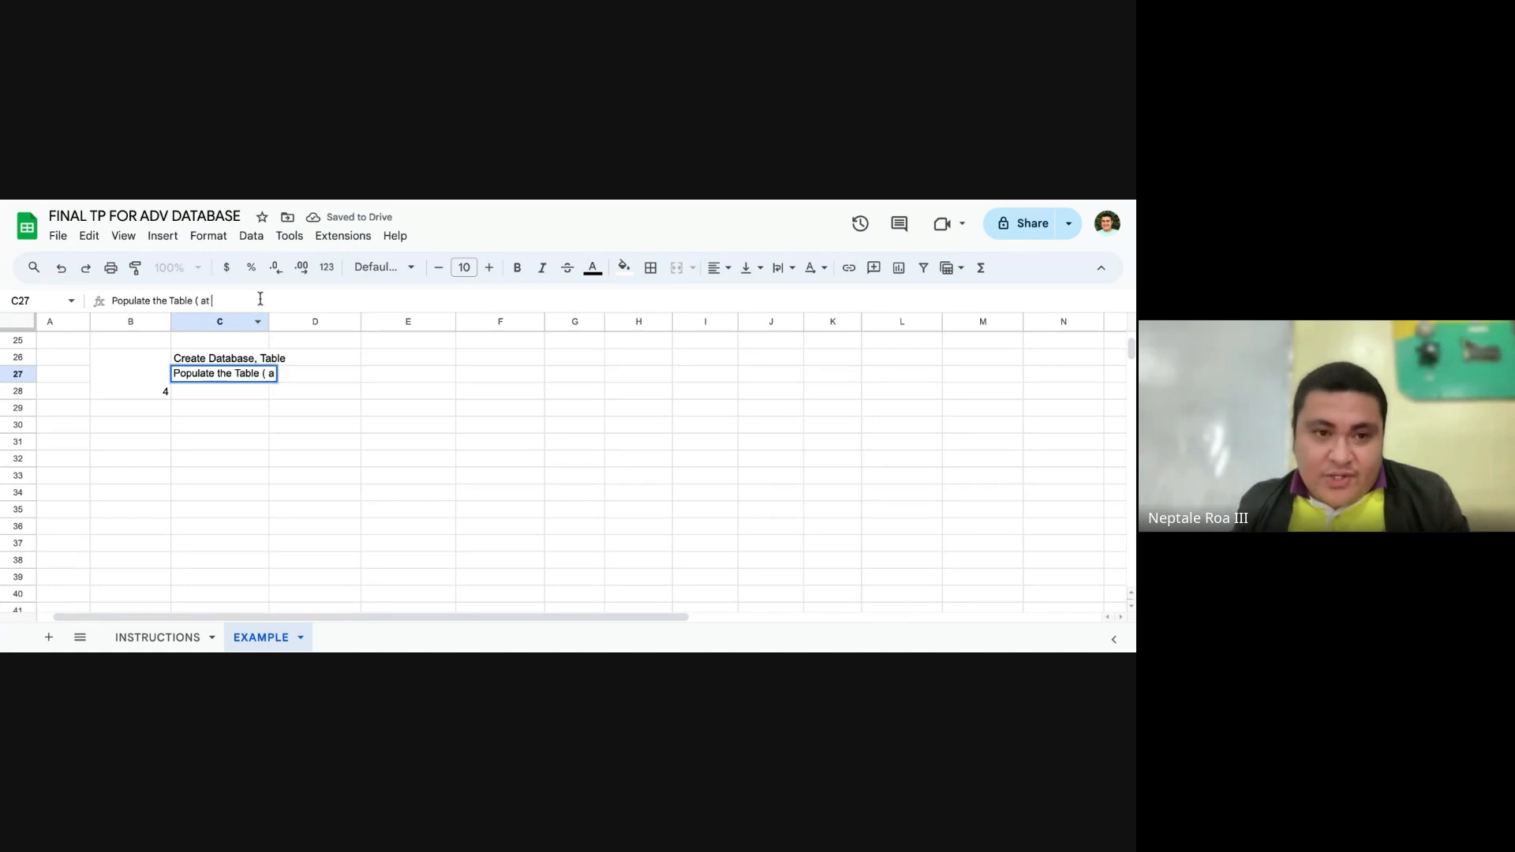
text( least 25 r)
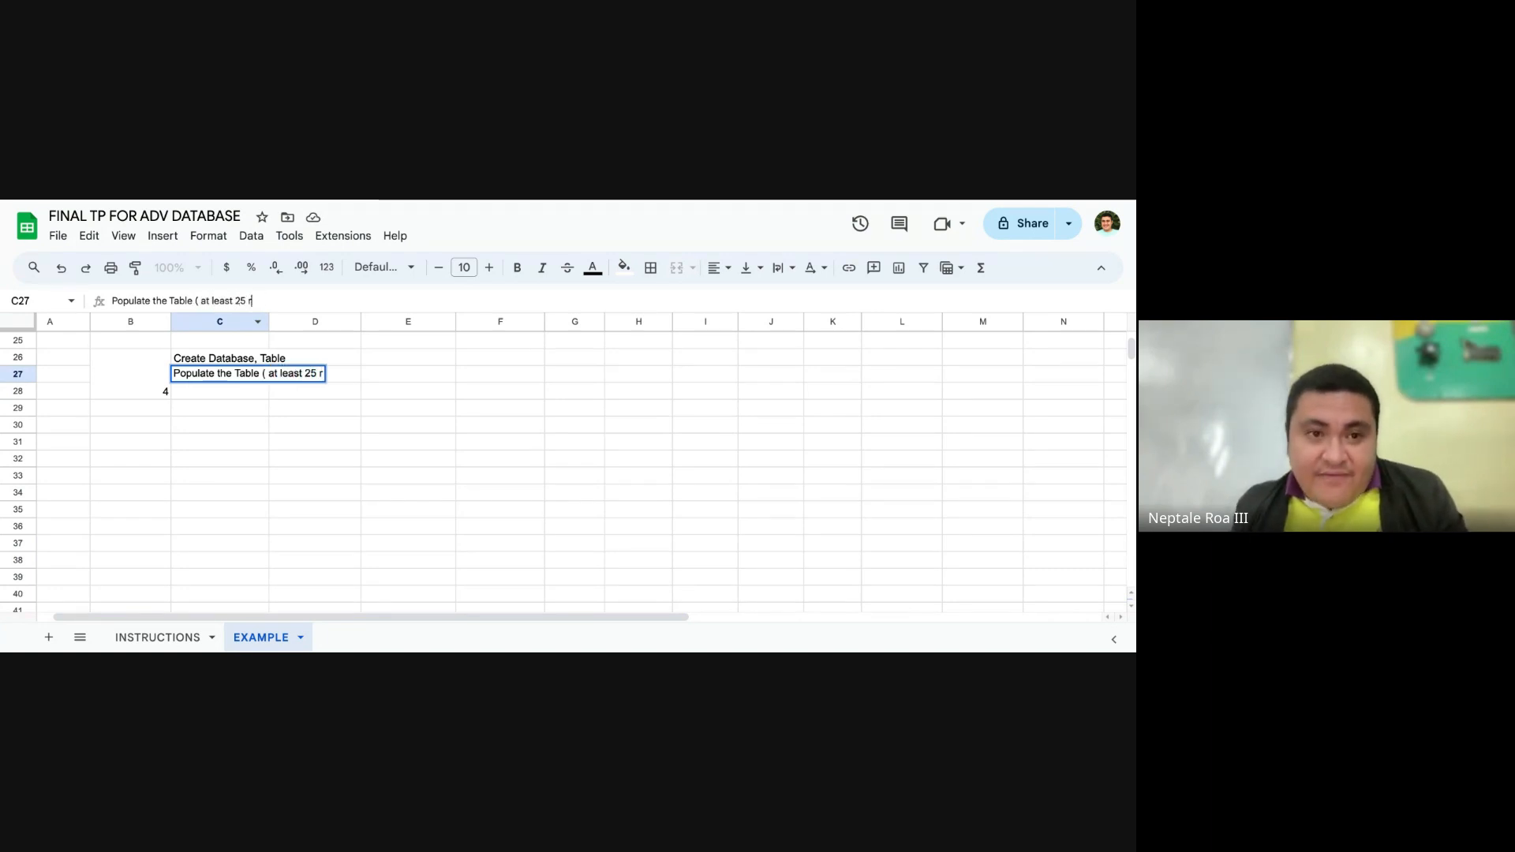
text(ows/records))
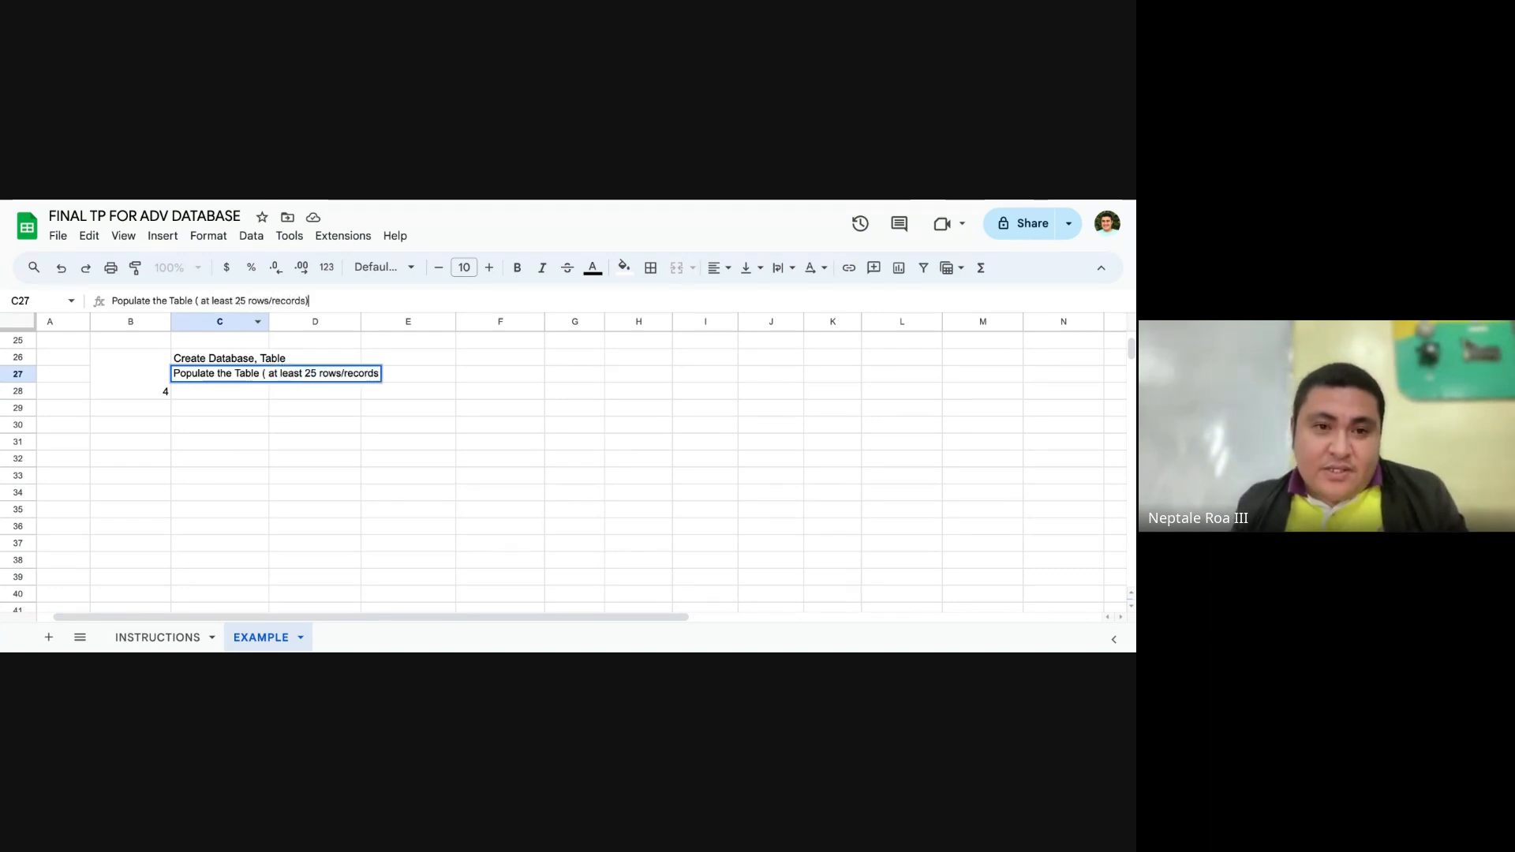
key(Return)
Step: Widen column C on the EXAMPLE sheet so the full text in C27 fits
click(257, 321)
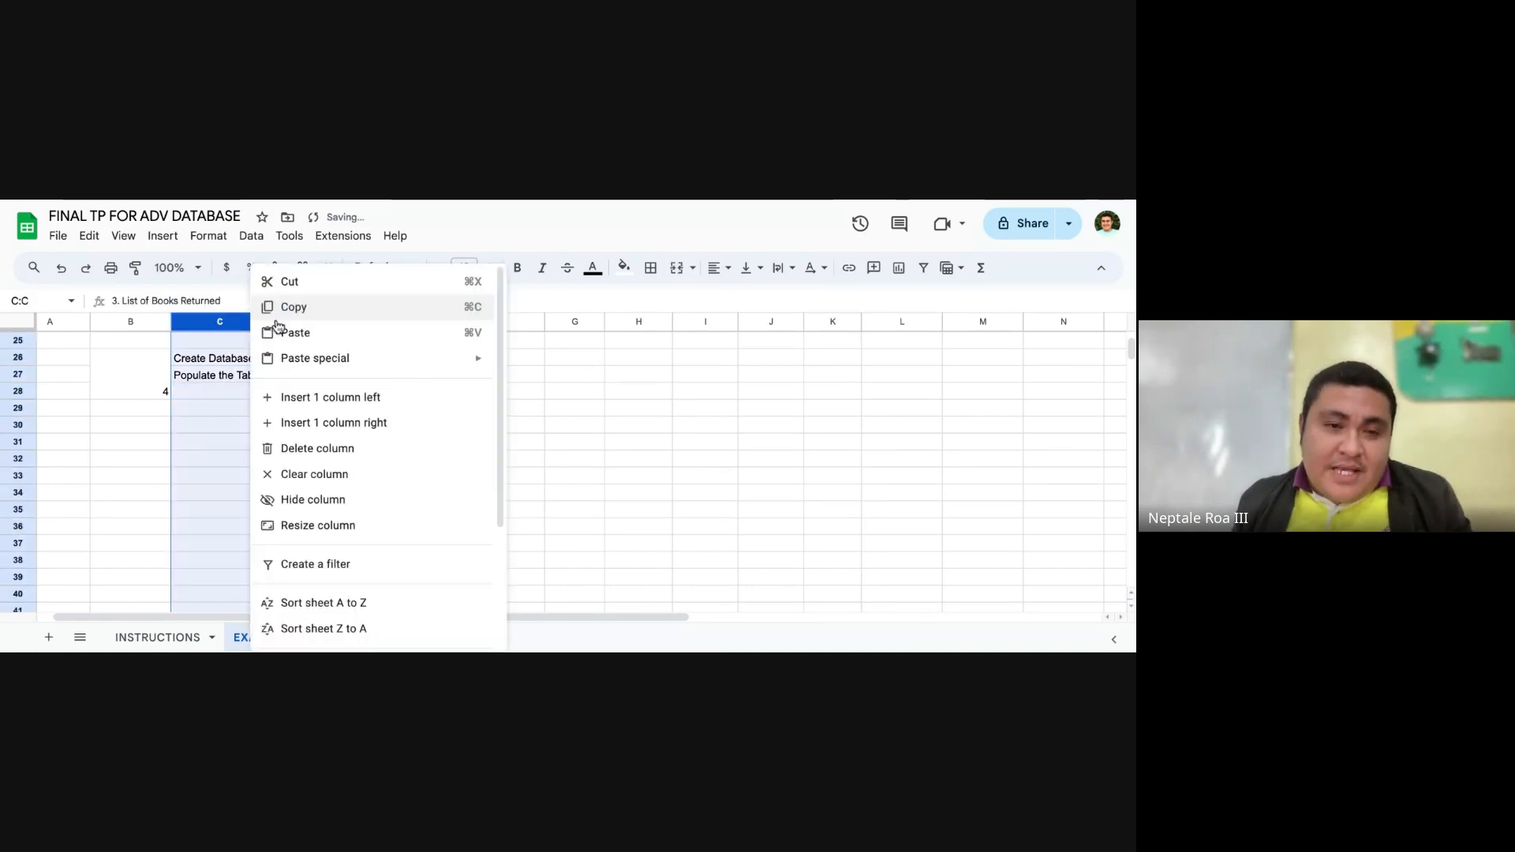
click(616, 390)
drag(270, 322, 409, 329)
click(363, 399)
click(306, 409)
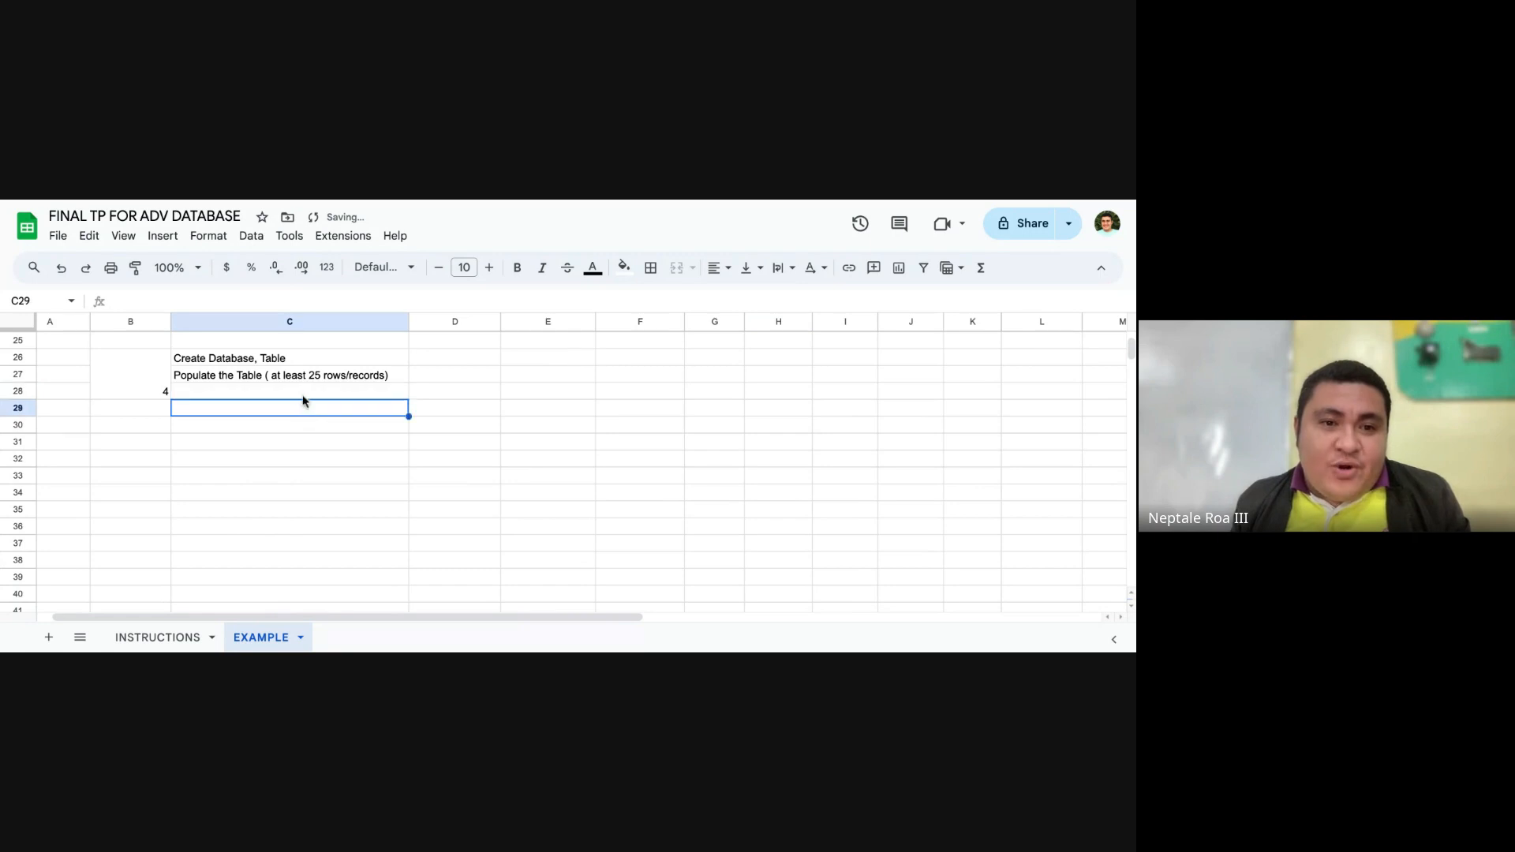
click(303, 396)
click(279, 403)
click(283, 395)
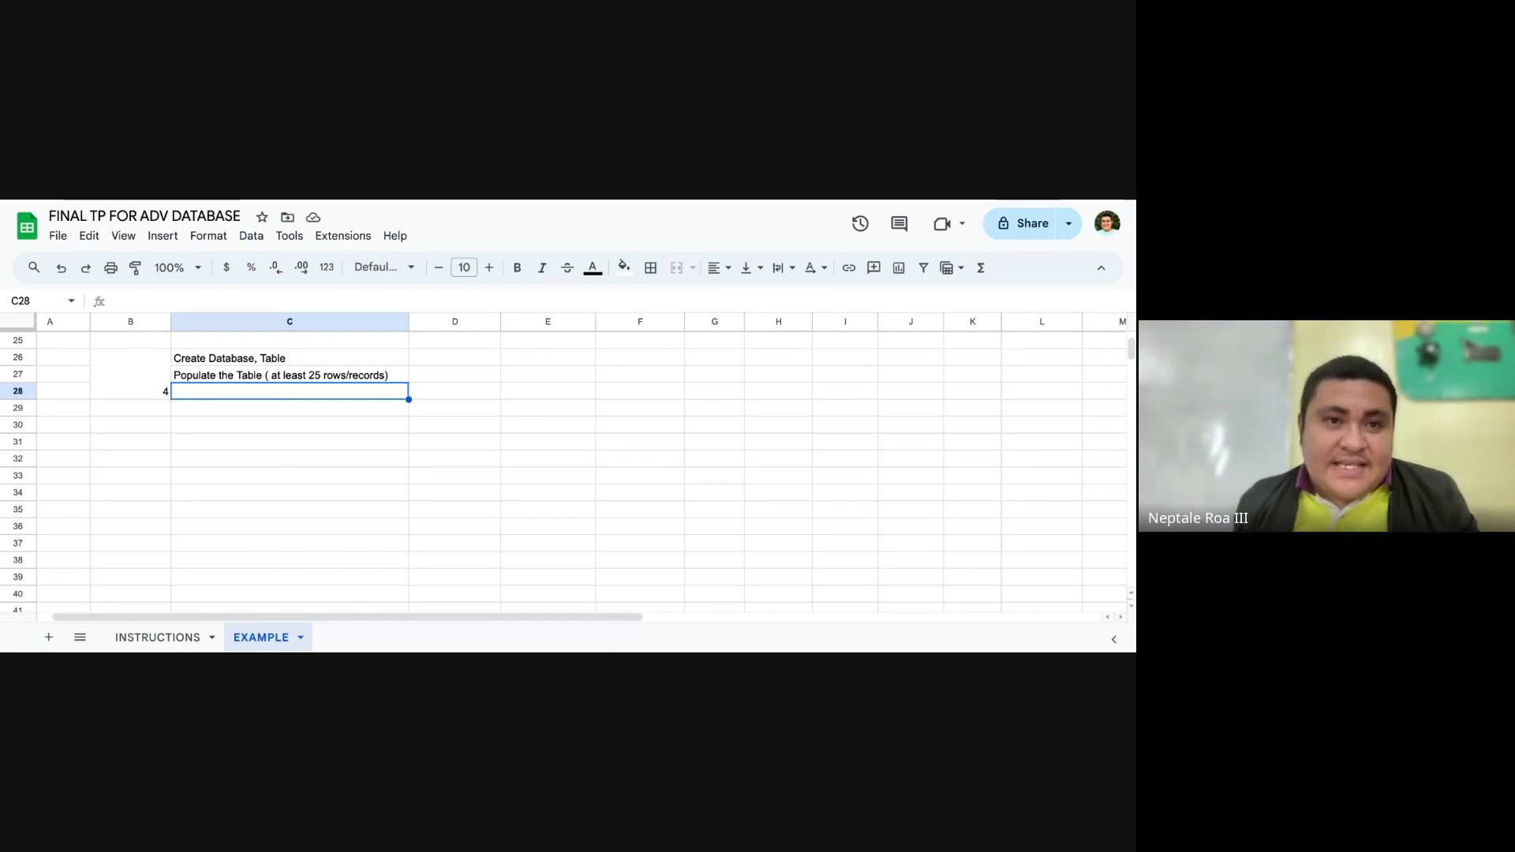
Step: Review the example reports on the EXAMPLE sheet, highlighting the List of Borrowers block with its attributes and explanation
scroll(367, 377, up, 6)
scroll(365, 387, down, 2)
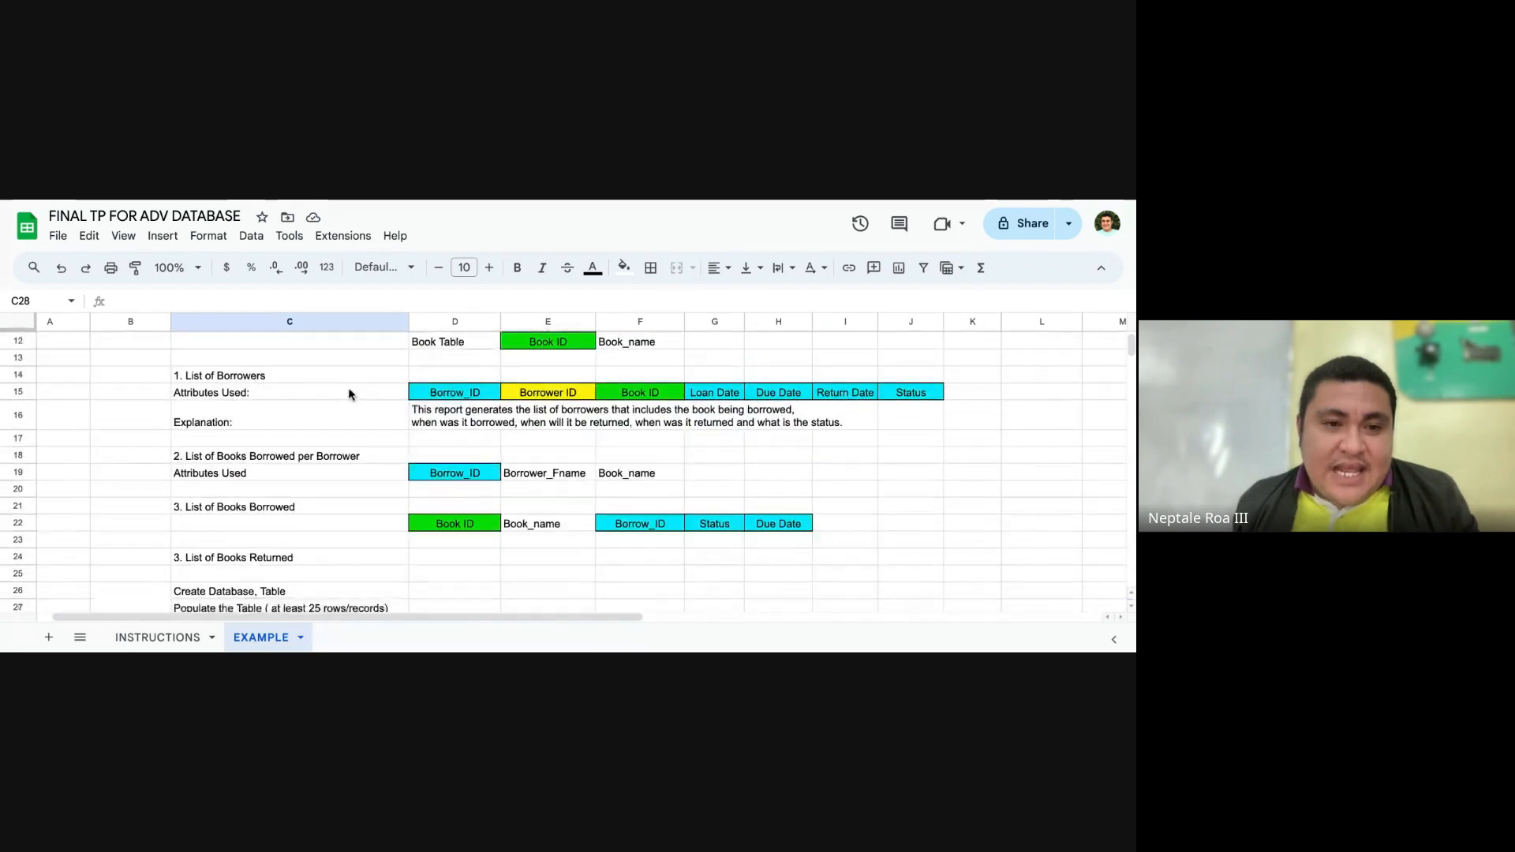
scroll(268, 382, down, 2)
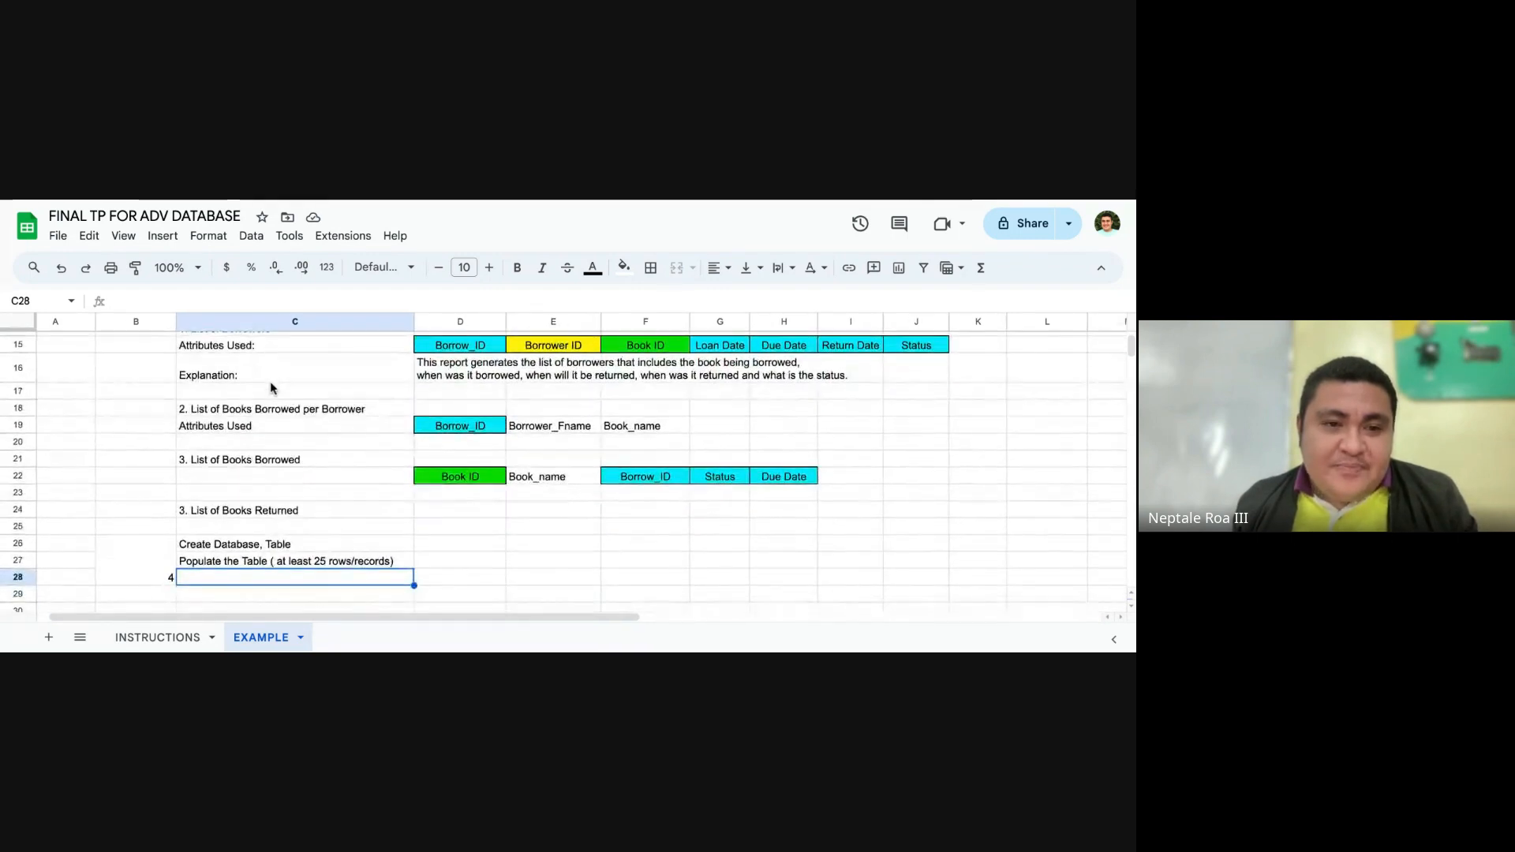
click(268, 385)
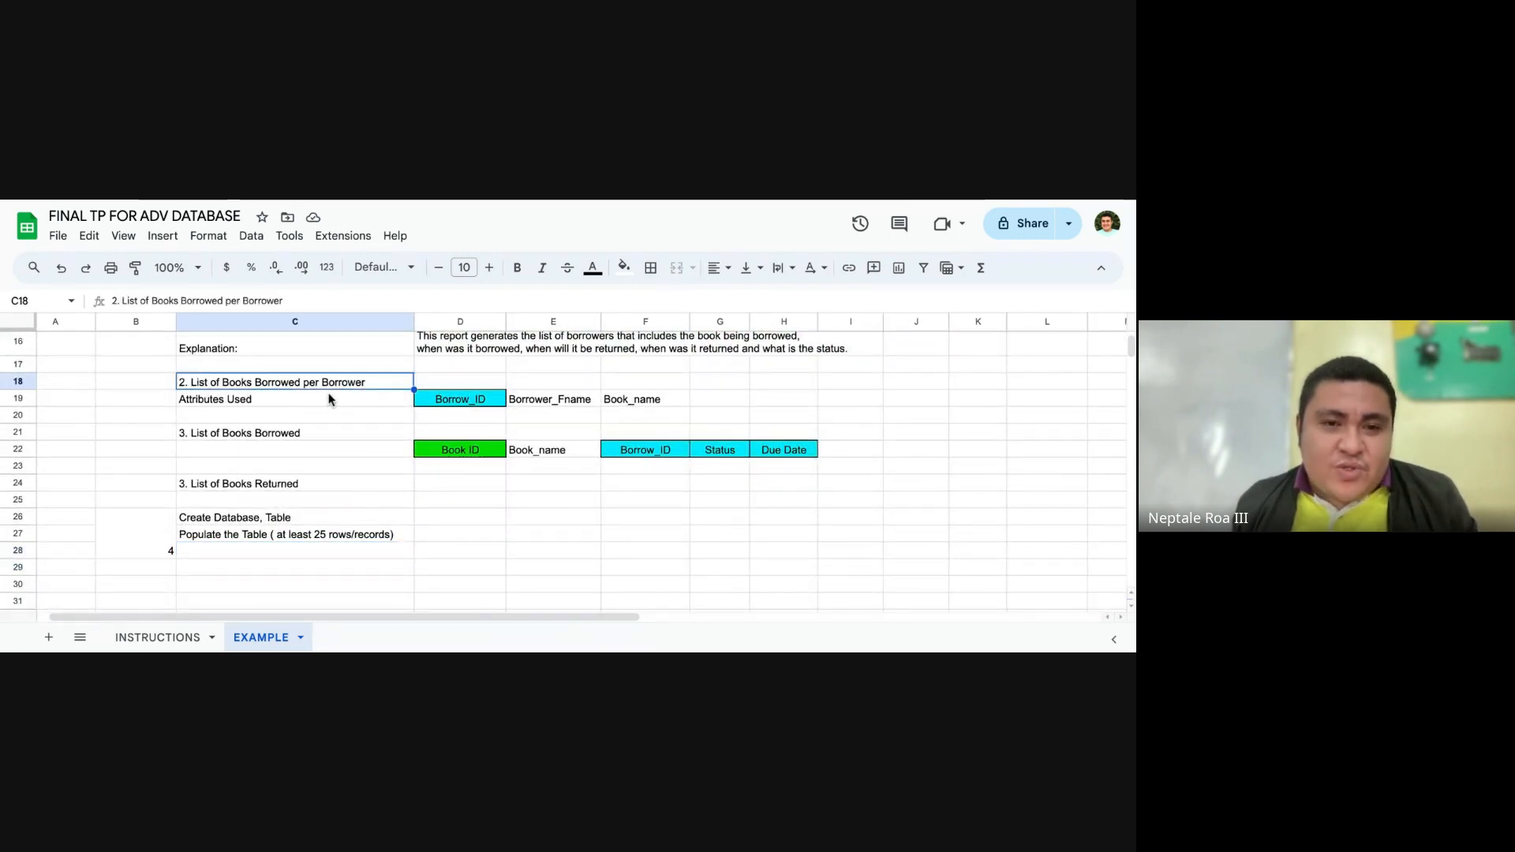
scroll(329, 396, up, 2)
scroll(362, 419, down, 1)
scroll(361, 418, up, 2)
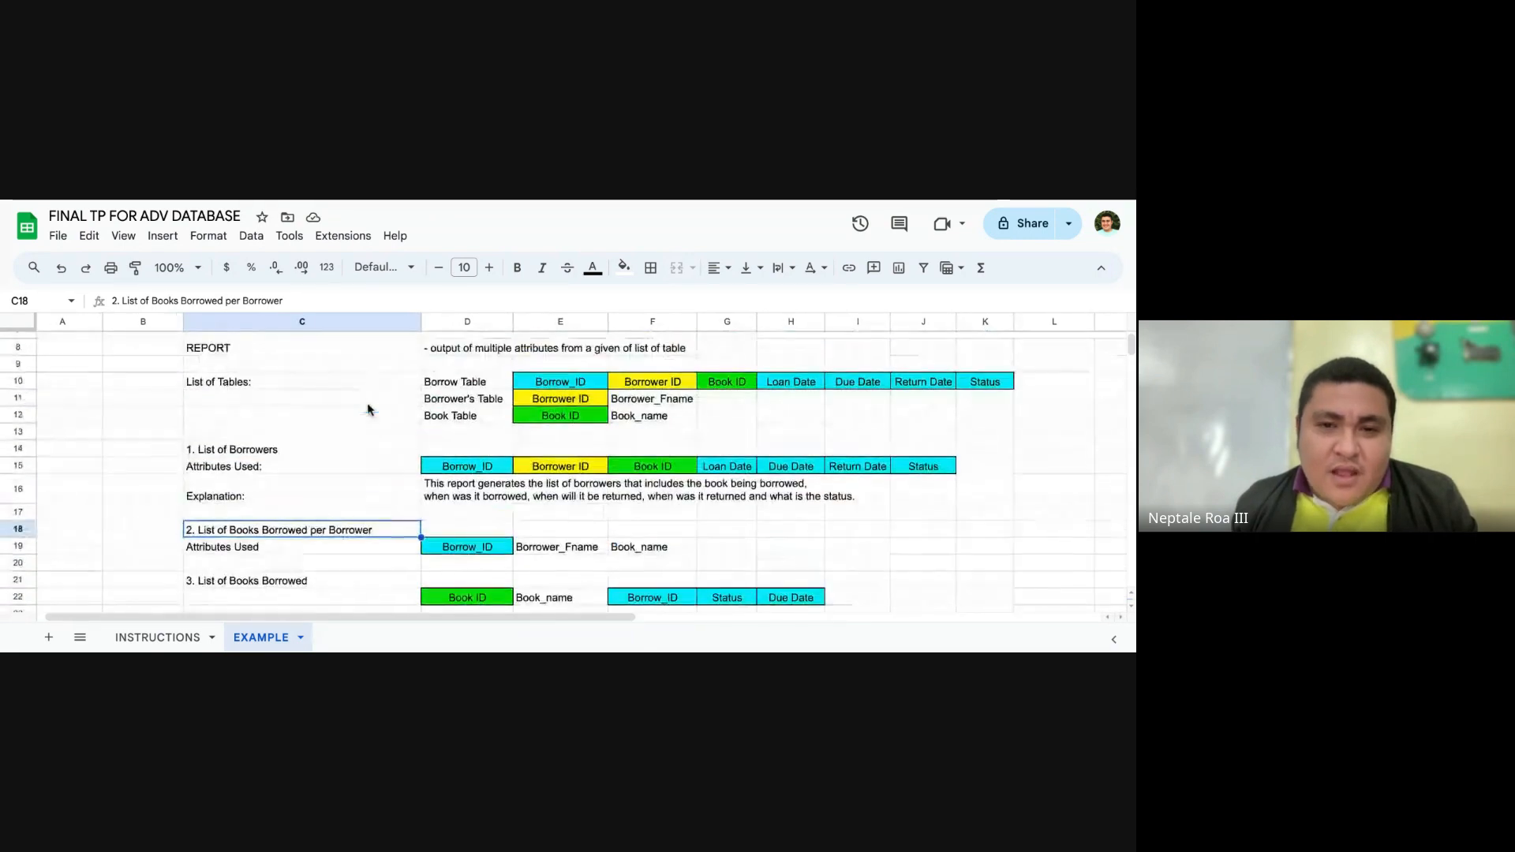
scroll(353, 406, down, 1)
scroll(353, 427, up, 1)
drag(353, 448, 942, 495)
click(677, 493)
Step: Replace Borrower ID in E15 of the List of Borrowers attributes with Borrower_Fname copied from F11
click(564, 471)
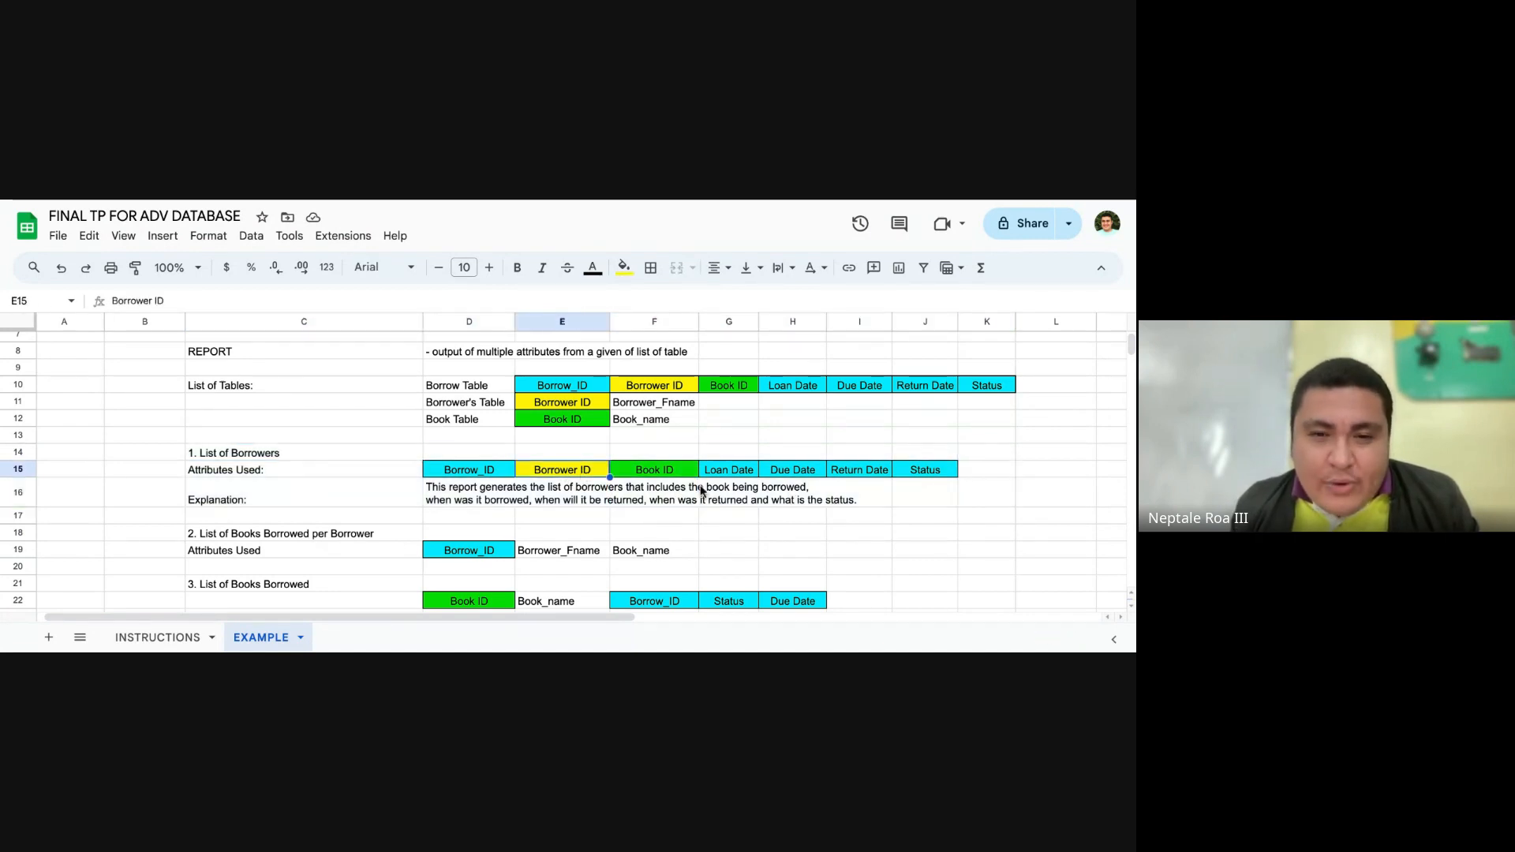
key(Delete)
click(763, 440)
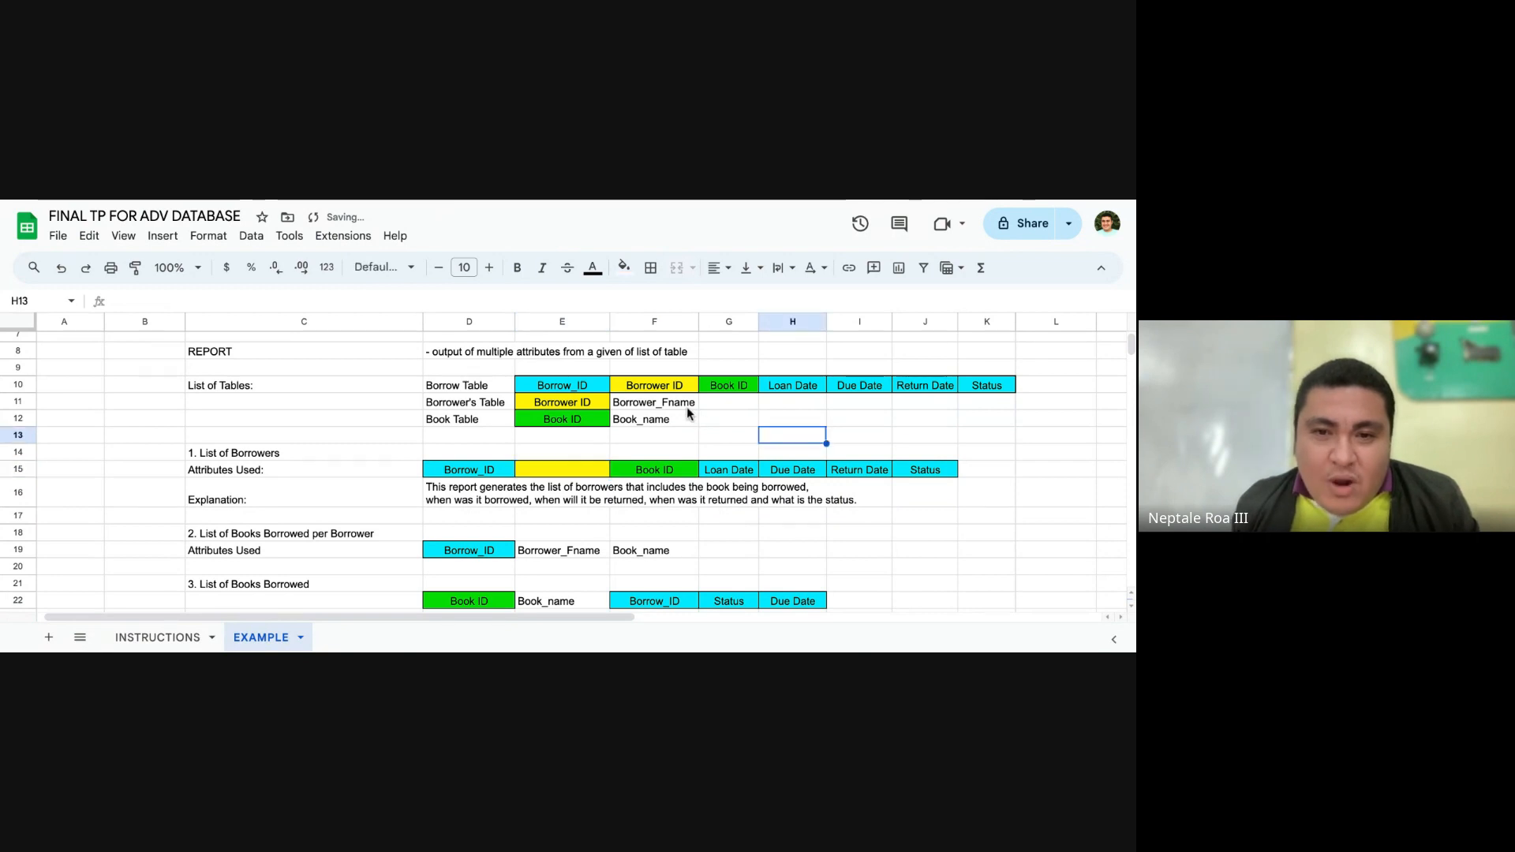
click(687, 404)
key(ctrl+c)
click(588, 474)
key(ctrl+v)
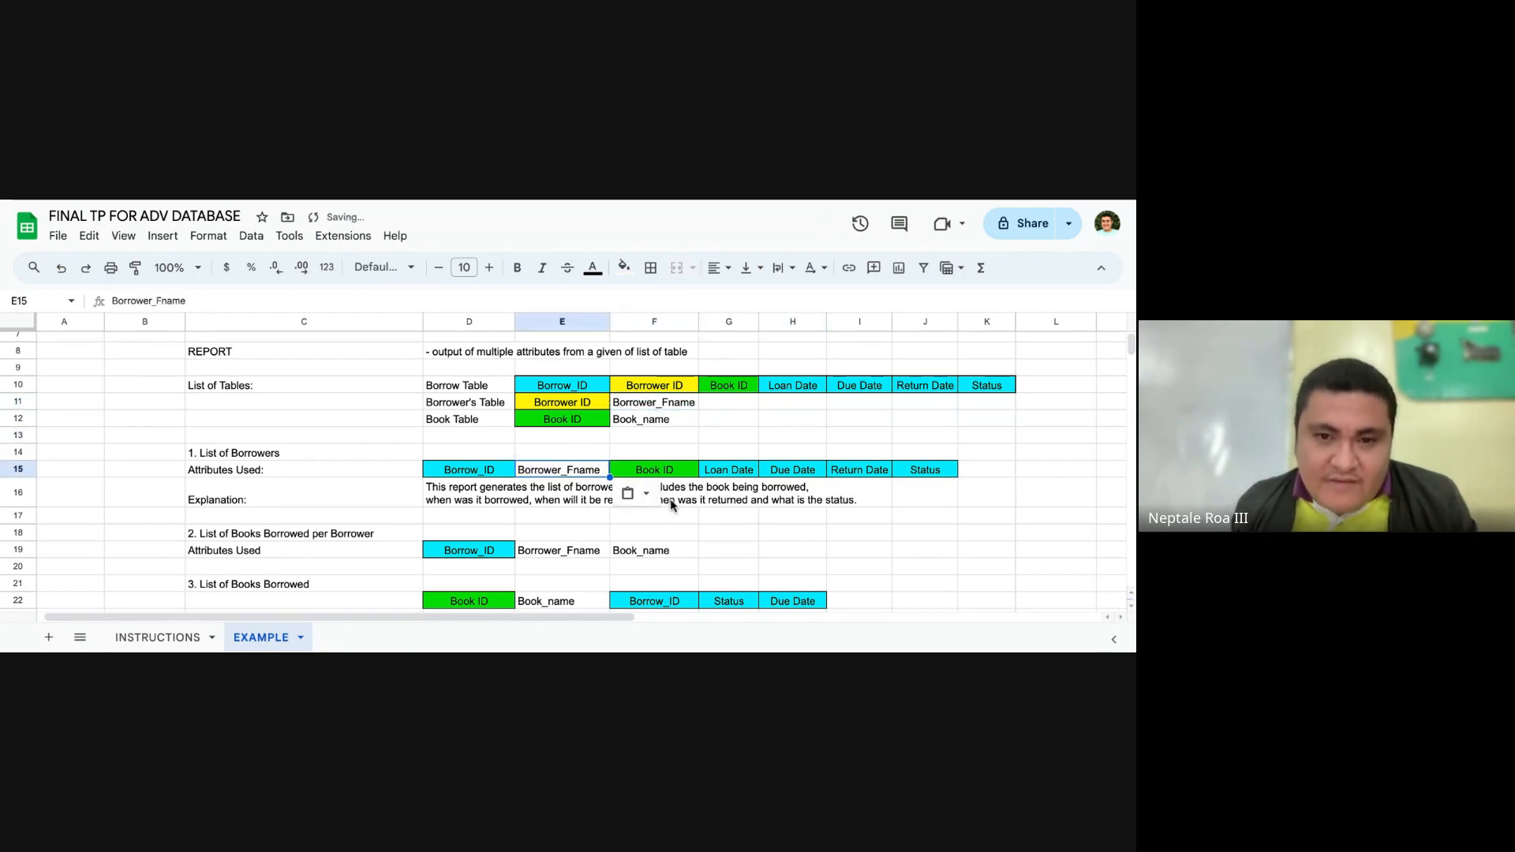
Step: Replace Book ID in F15 of the List of Borrowers attributes with Book_name copied from F12
click(669, 498)
click(665, 423)
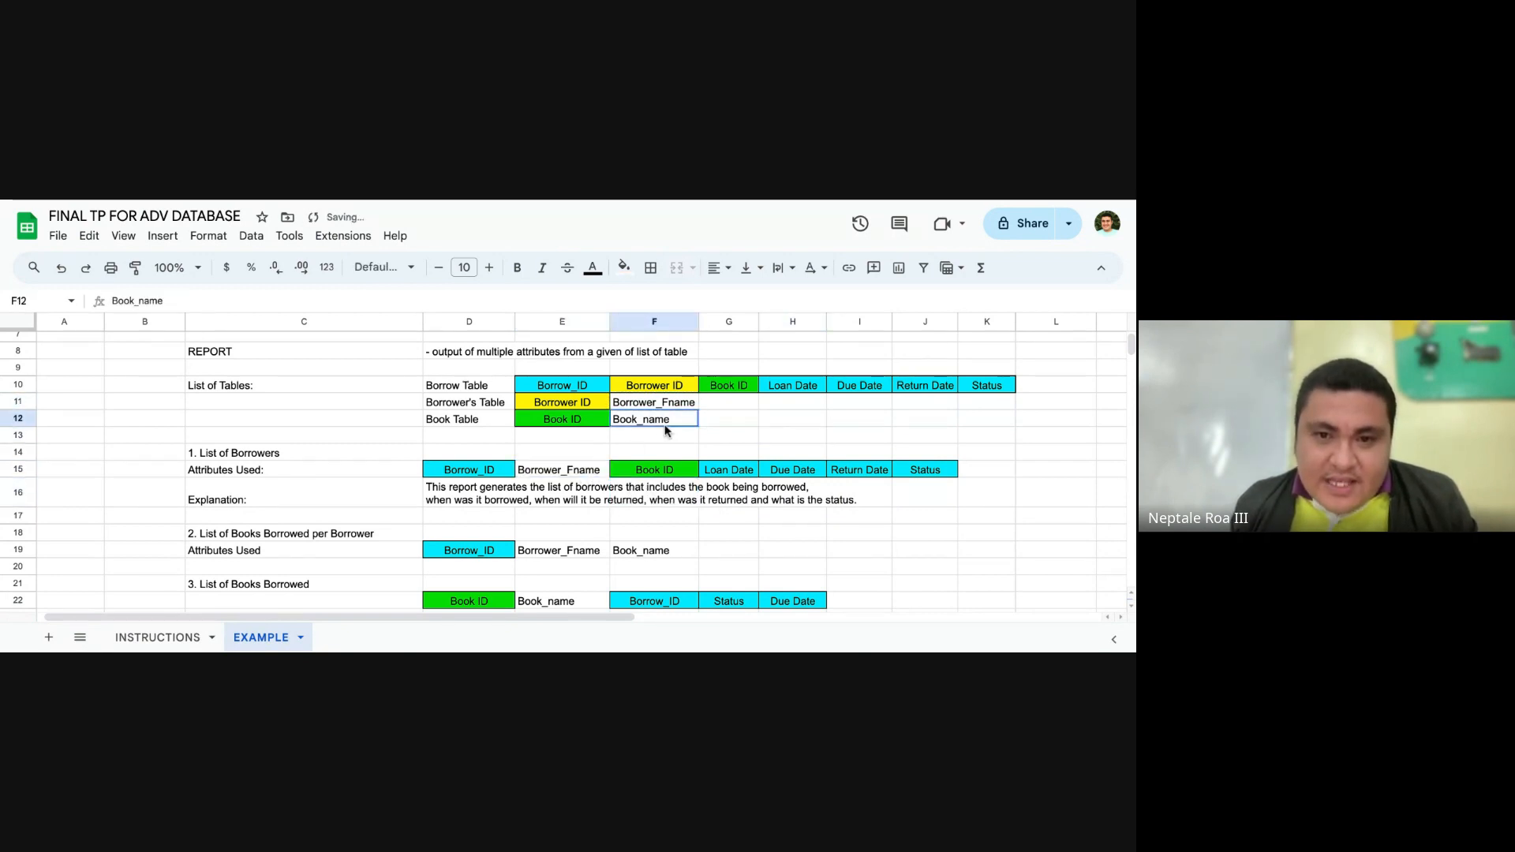
key(ctrl+c)
click(669, 472)
key(ctrl+v)
click(827, 516)
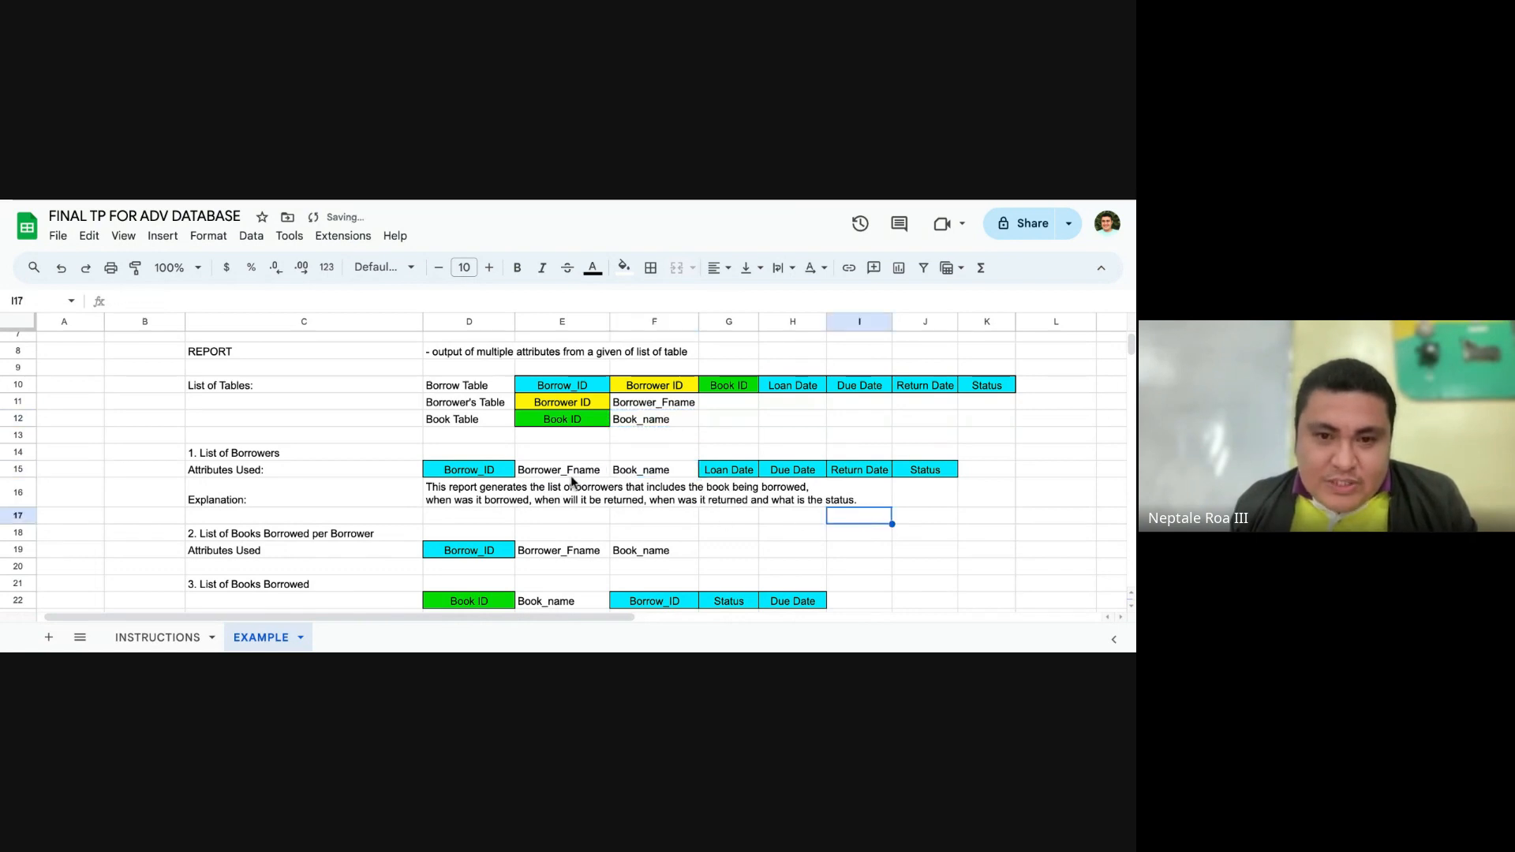
Step: Fill the Borrower_Fname cell E15 with yellow and the Book_name cell F15 with green
drag(576, 476, 643, 478)
click(574, 467)
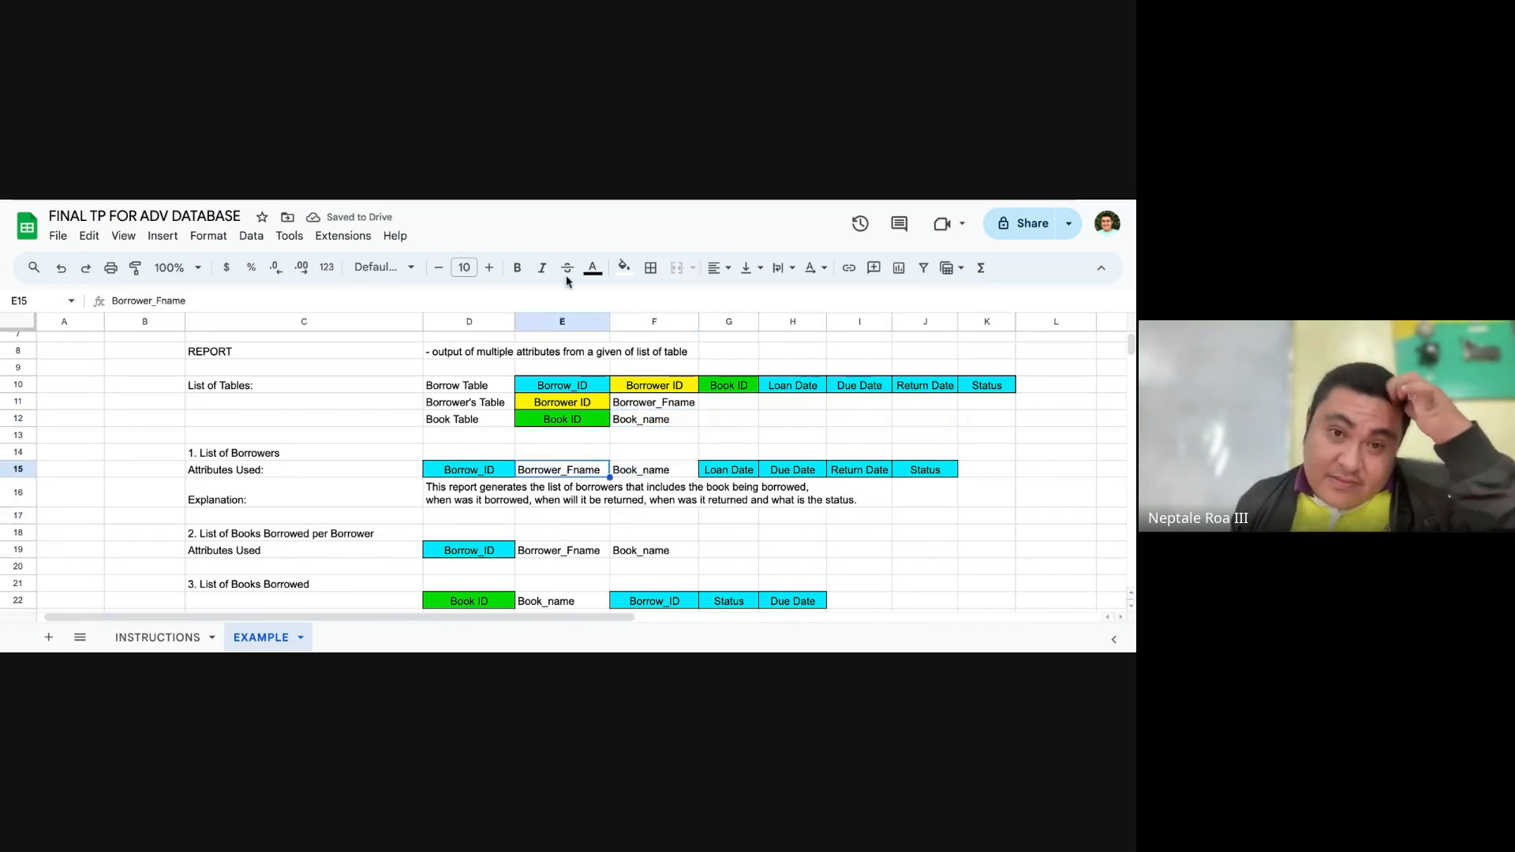
click(624, 267)
click(683, 340)
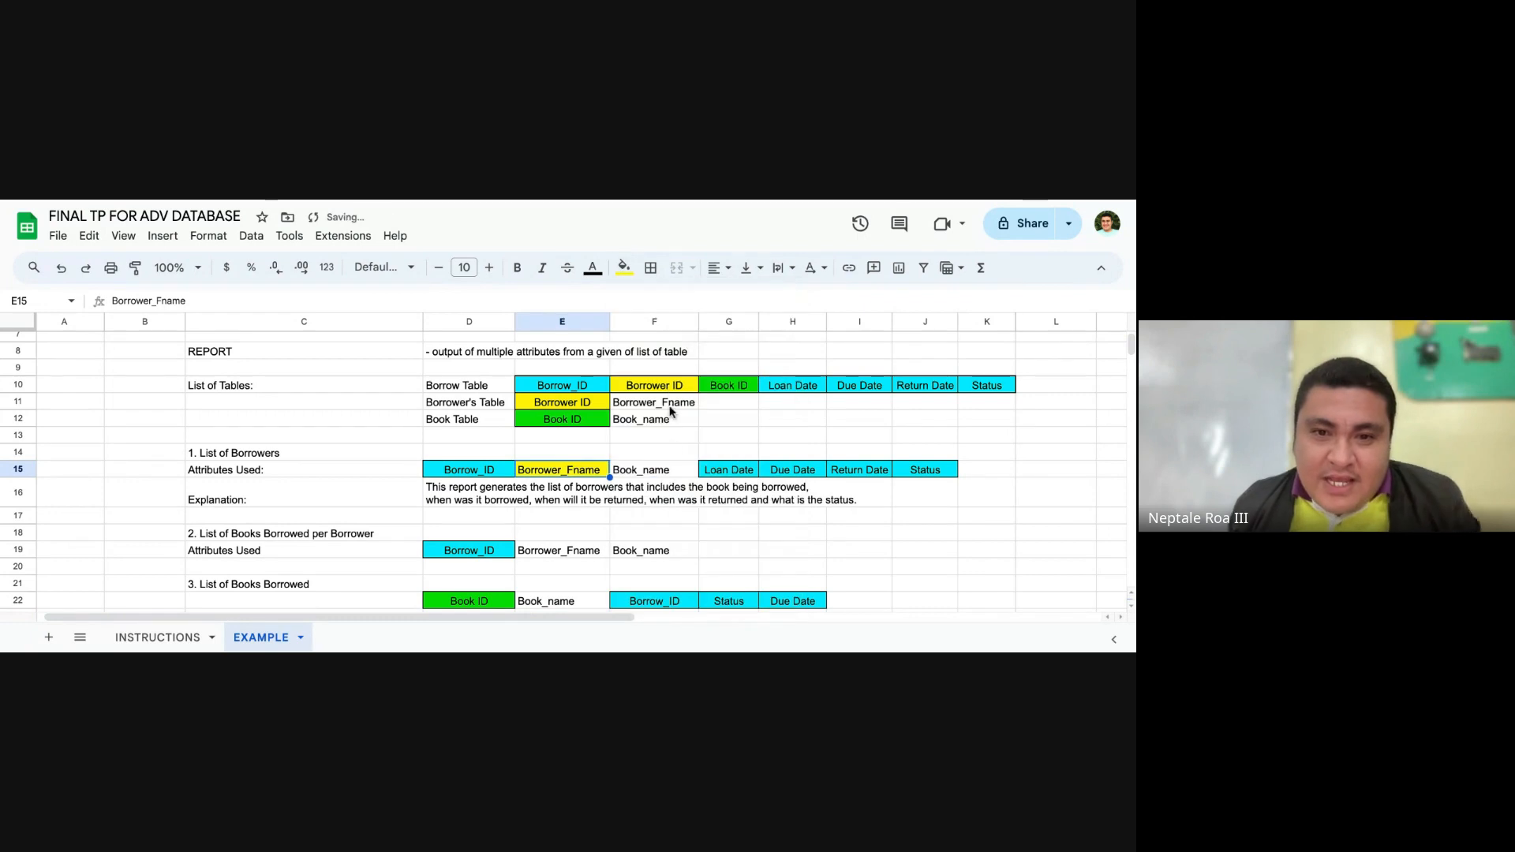
click(656, 469)
click(625, 269)
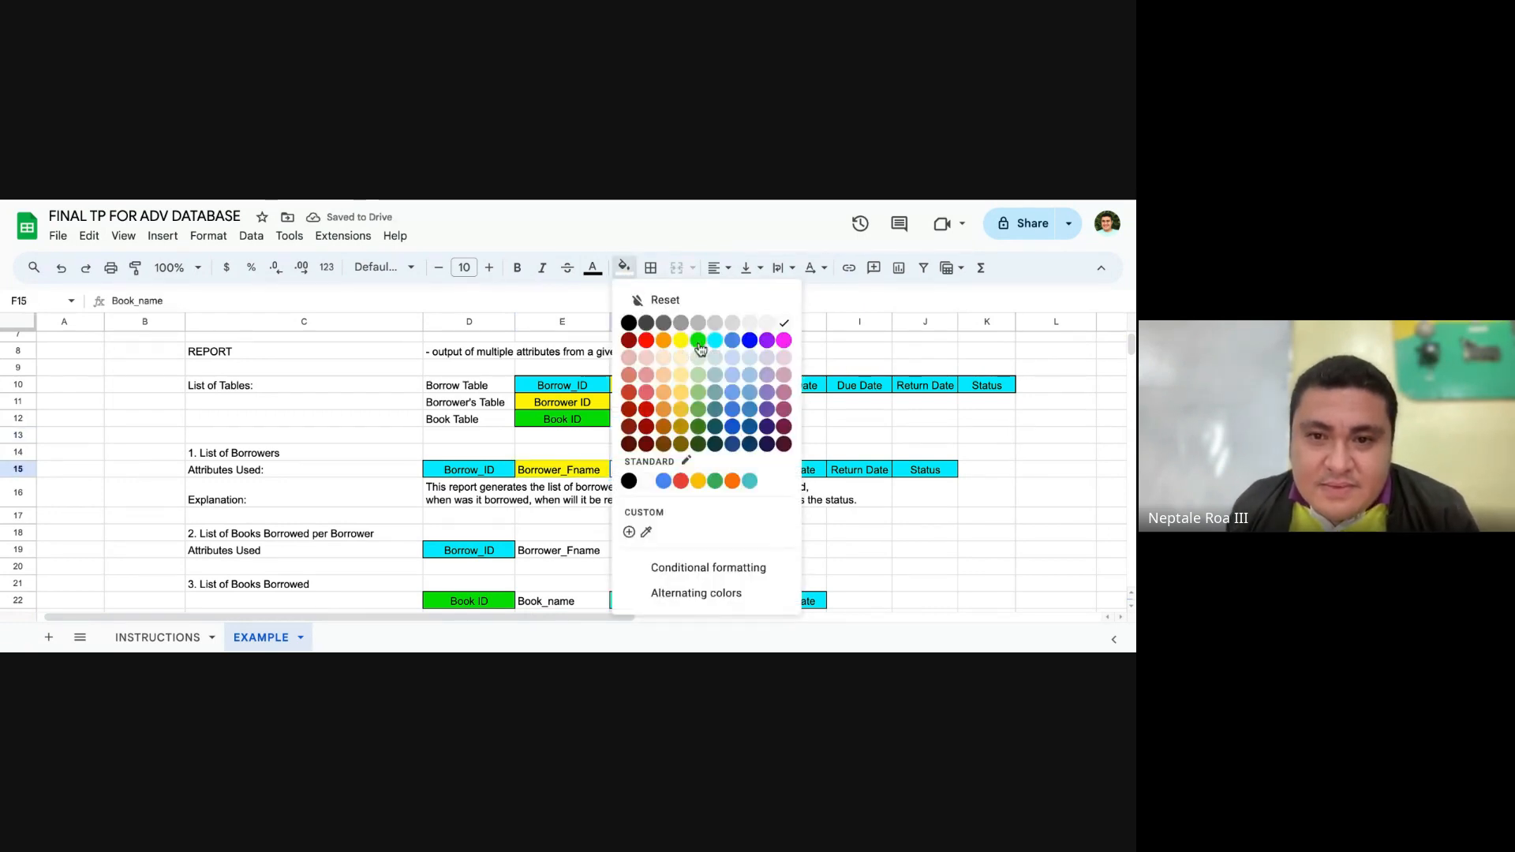
click(698, 340)
click(674, 501)
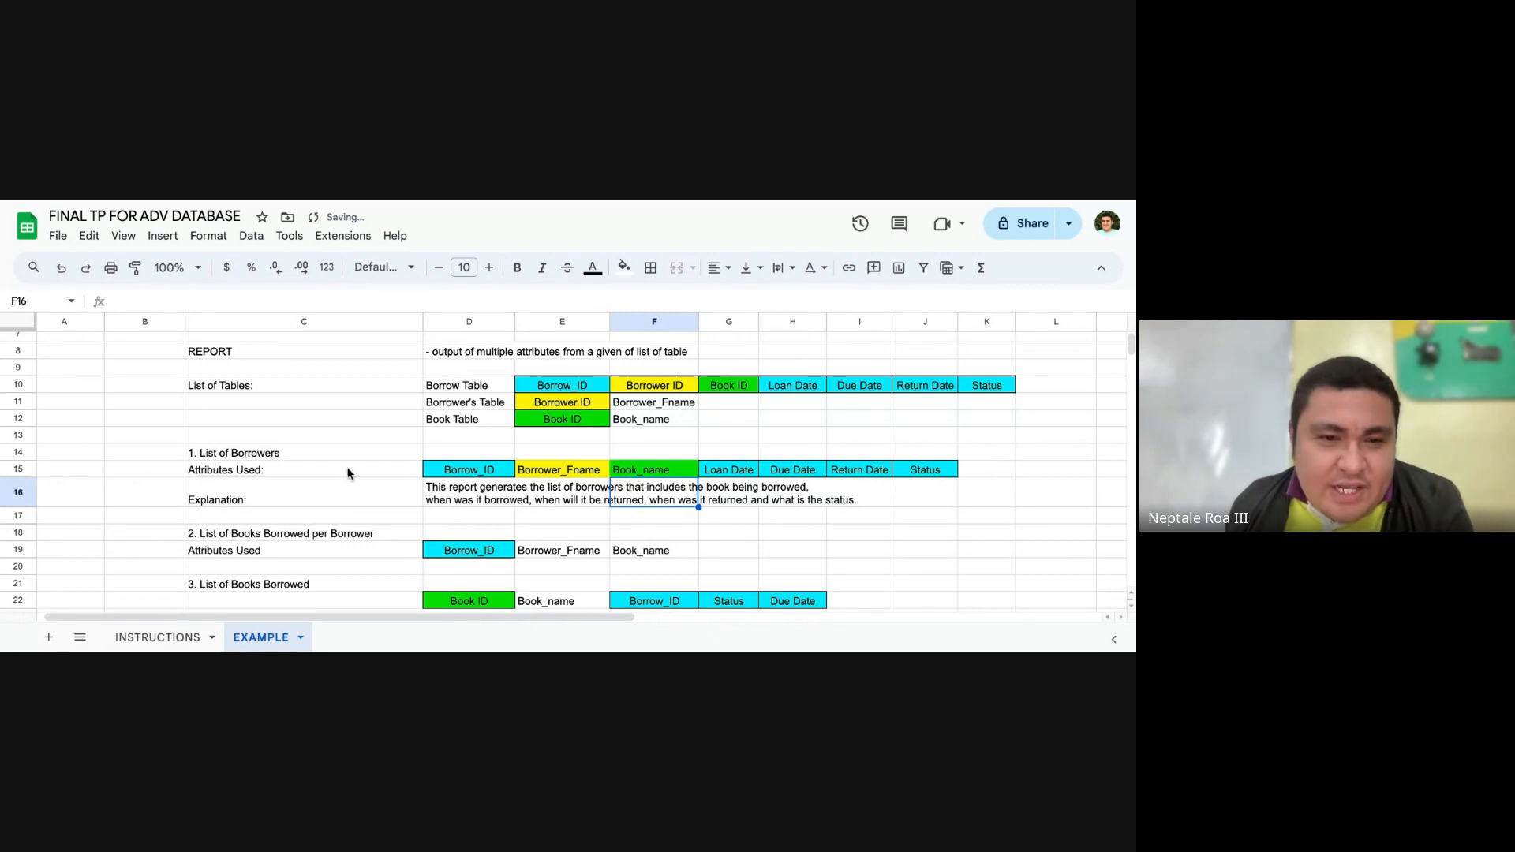
Step: Compare Borrower_Fname and Book_name in row 15 with their source tables, and highlight the List of Borrowers block C14:J16
click(289, 451)
click(586, 476)
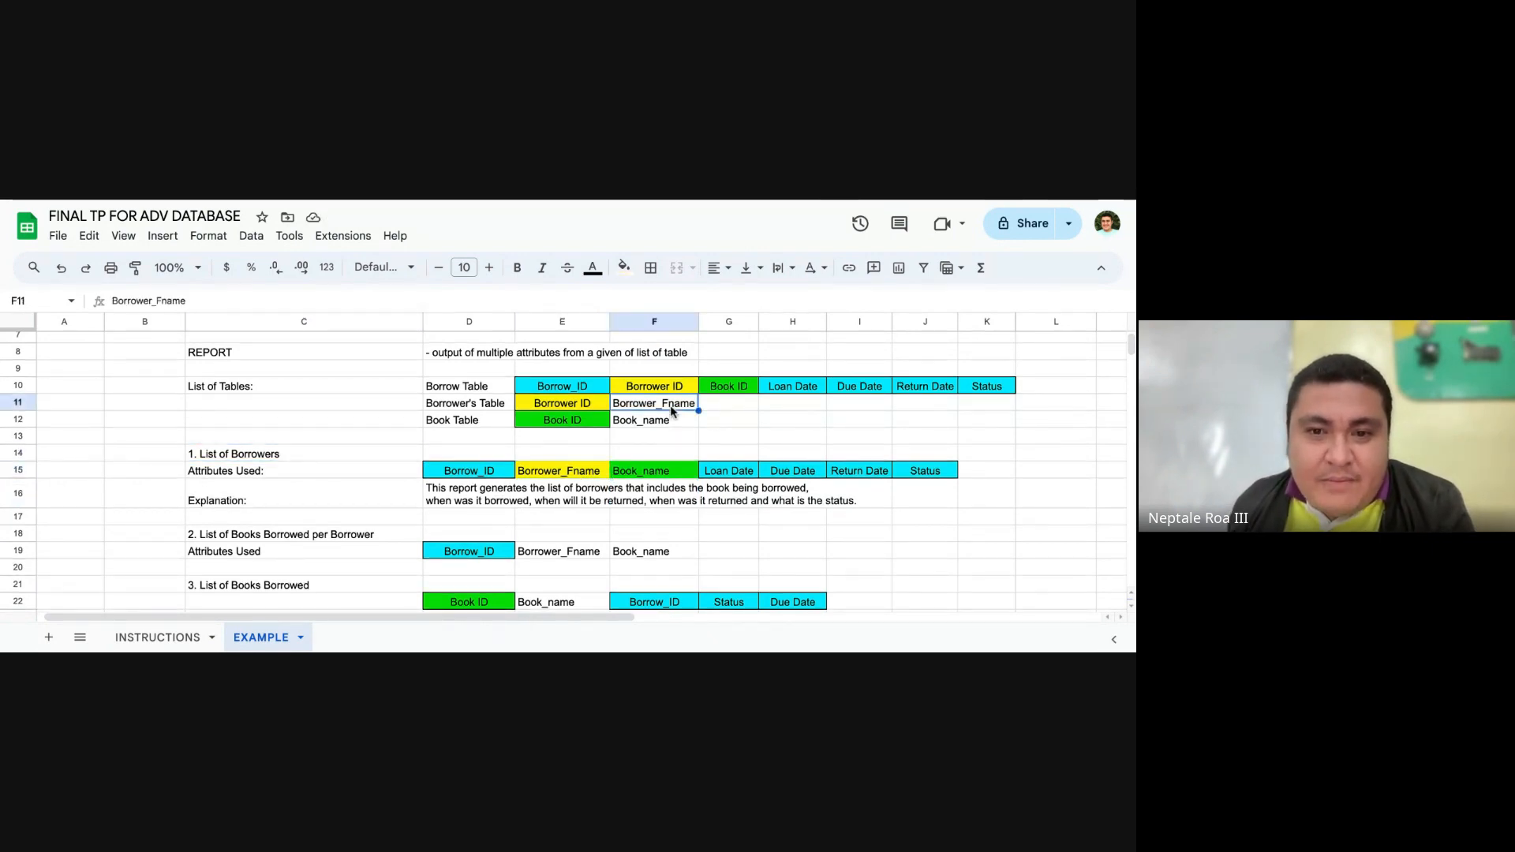
click(656, 474)
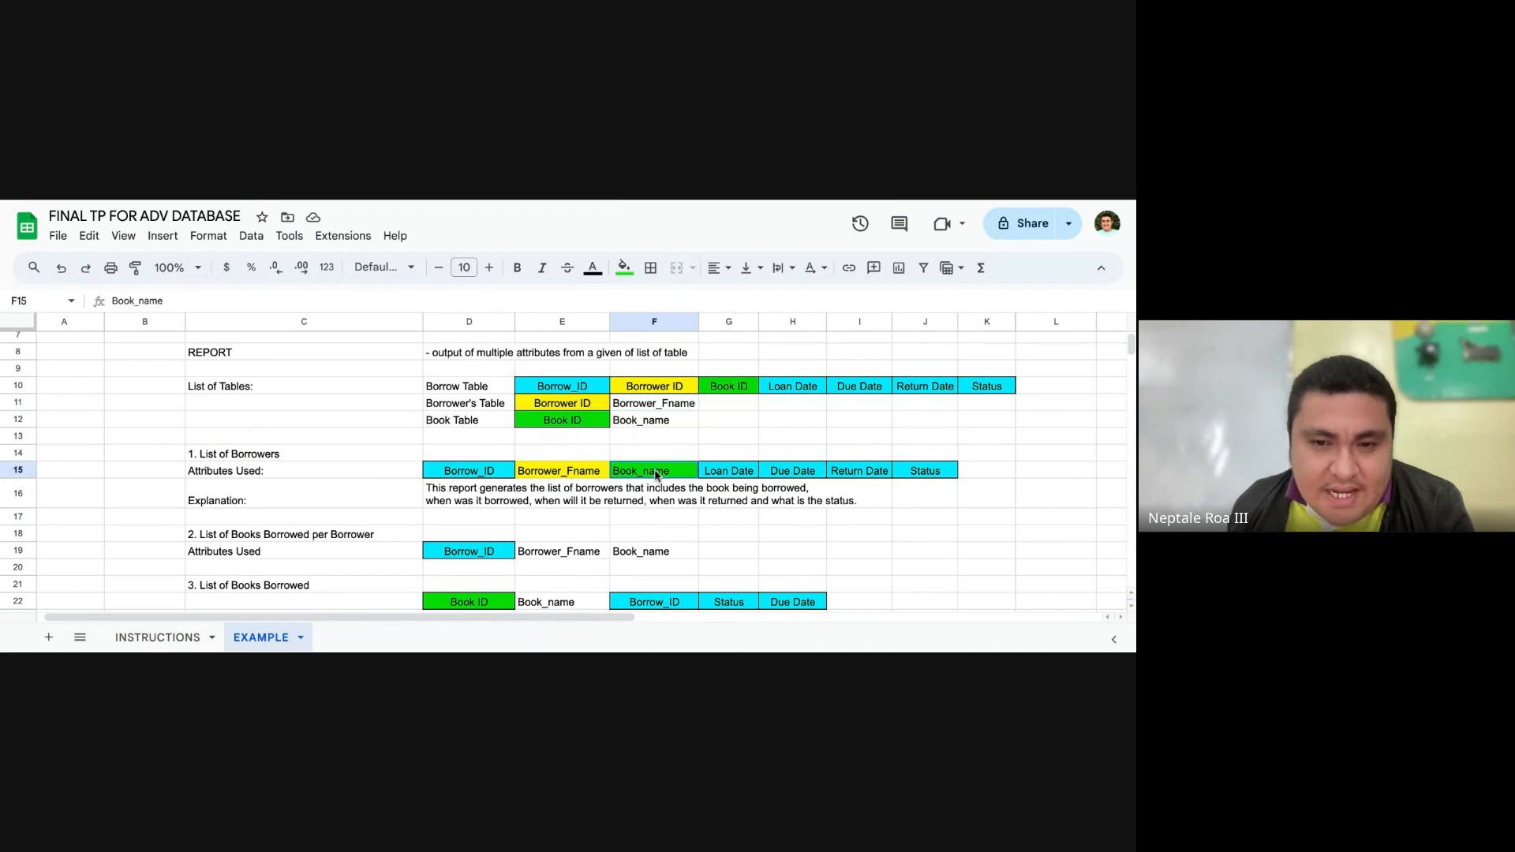
click(663, 424)
click(524, 454)
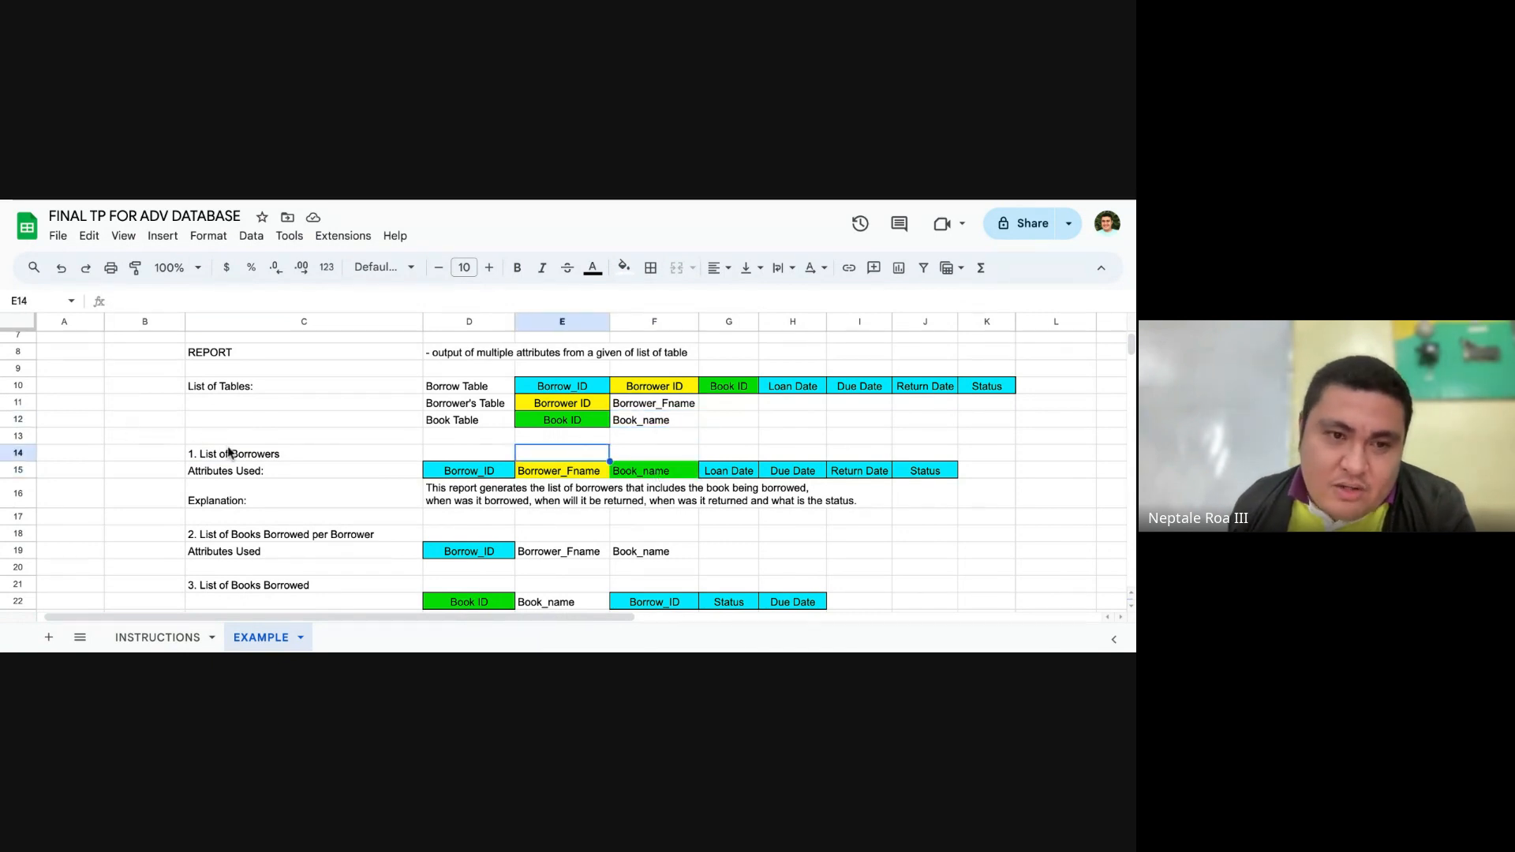
drag(227, 448, 930, 504)
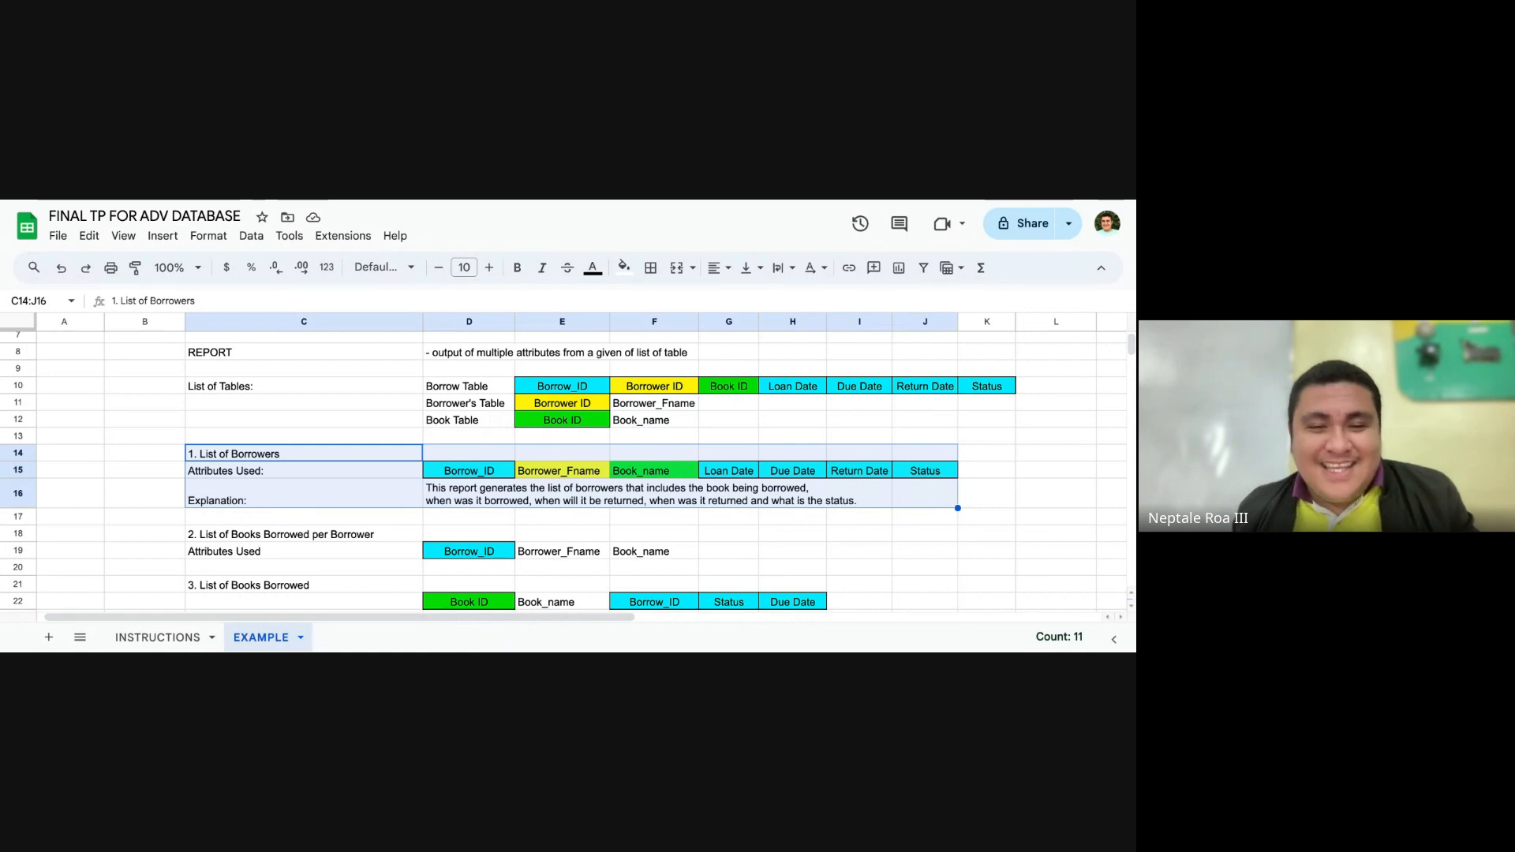
Step: Check the task 3 specification and the deadline and output of tasks 1 and 2 on the INSTRUCTIONS sheet
click(166, 637)
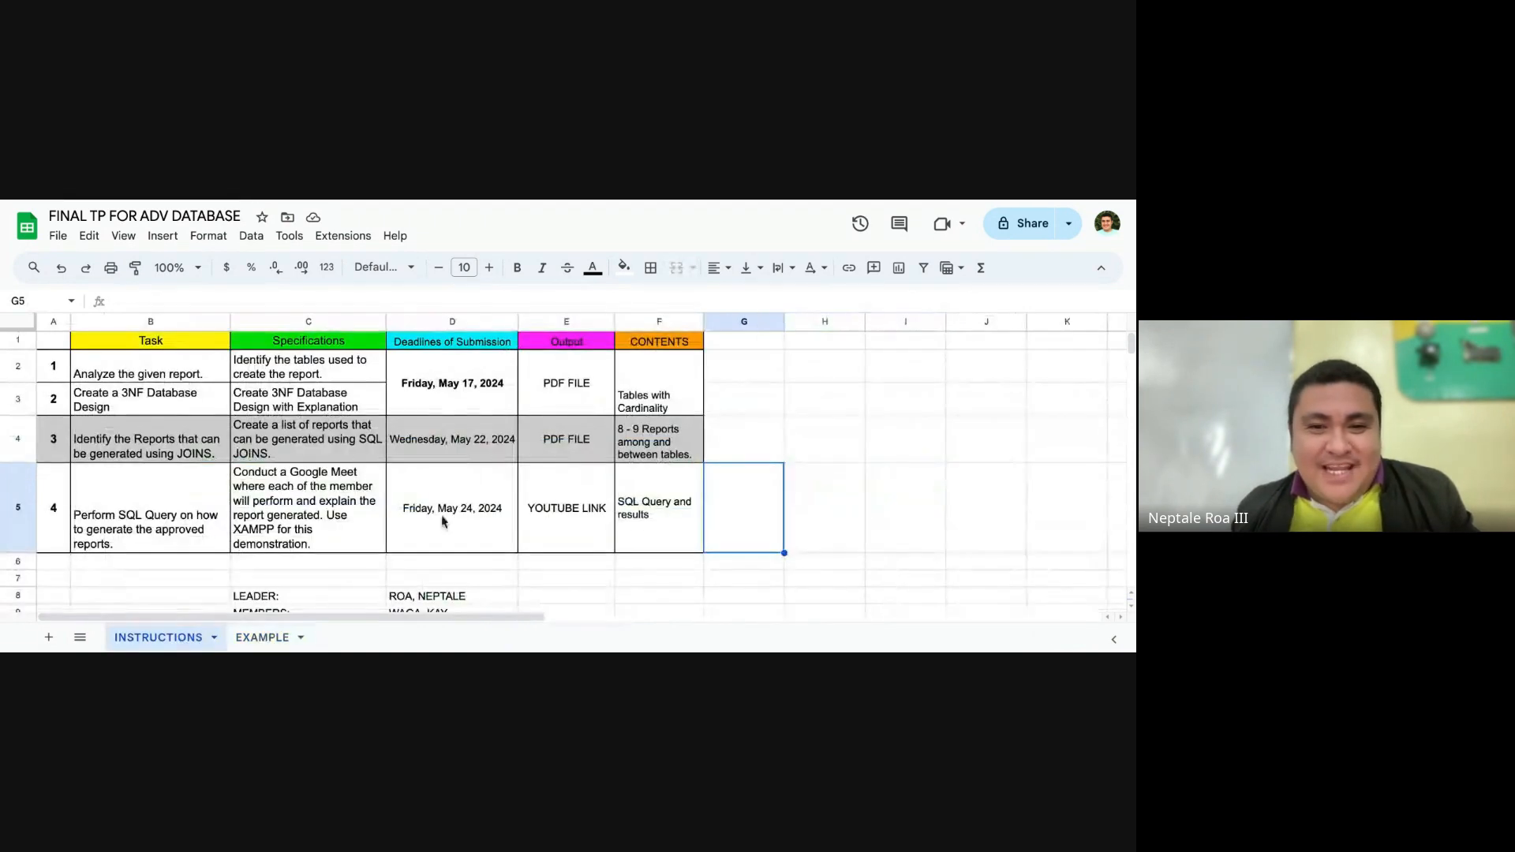
click(263, 451)
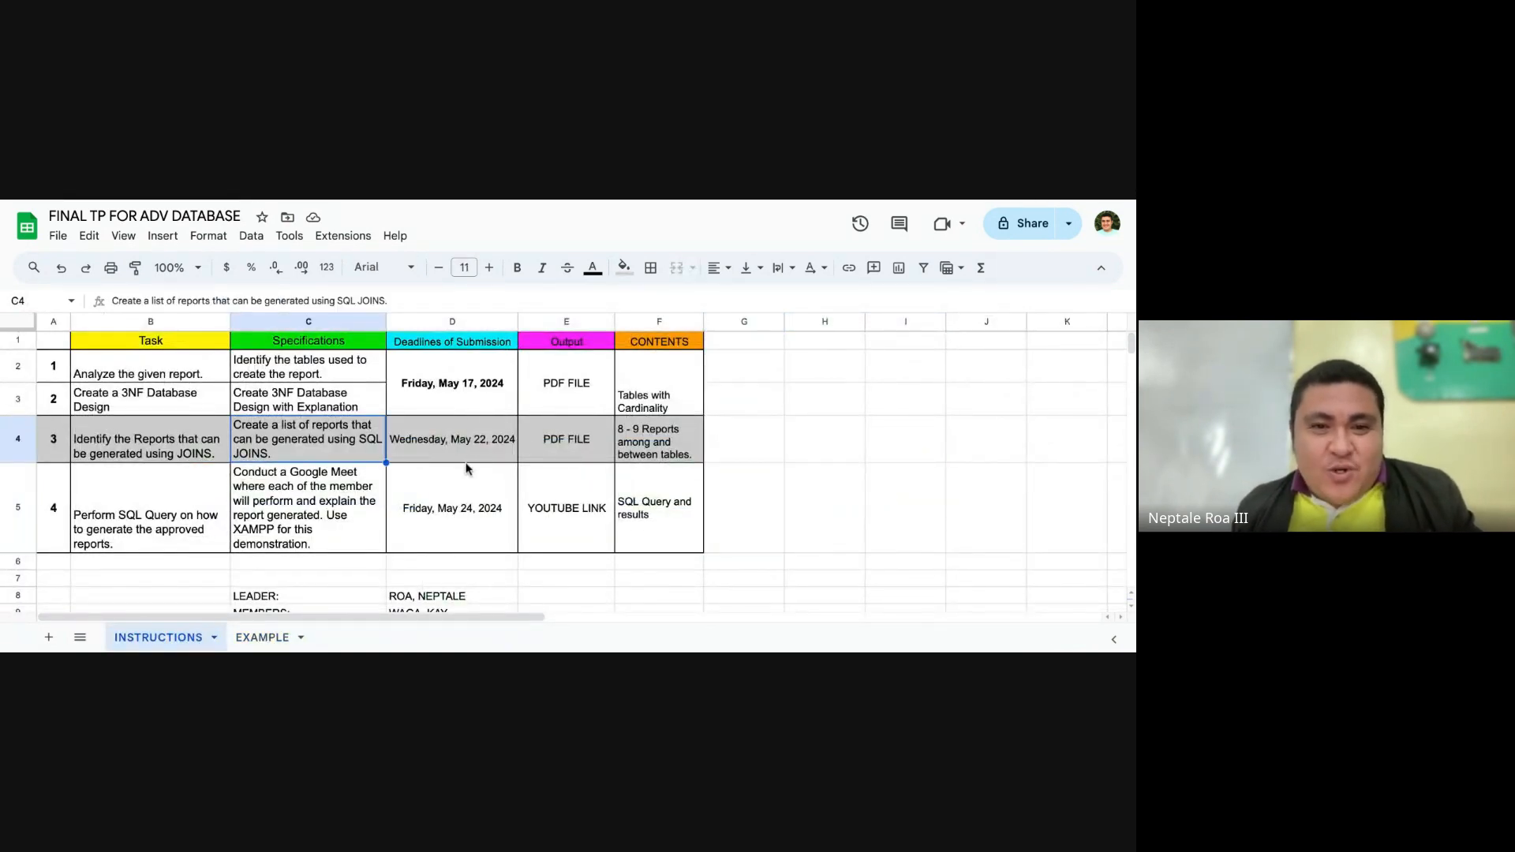
click(466, 391)
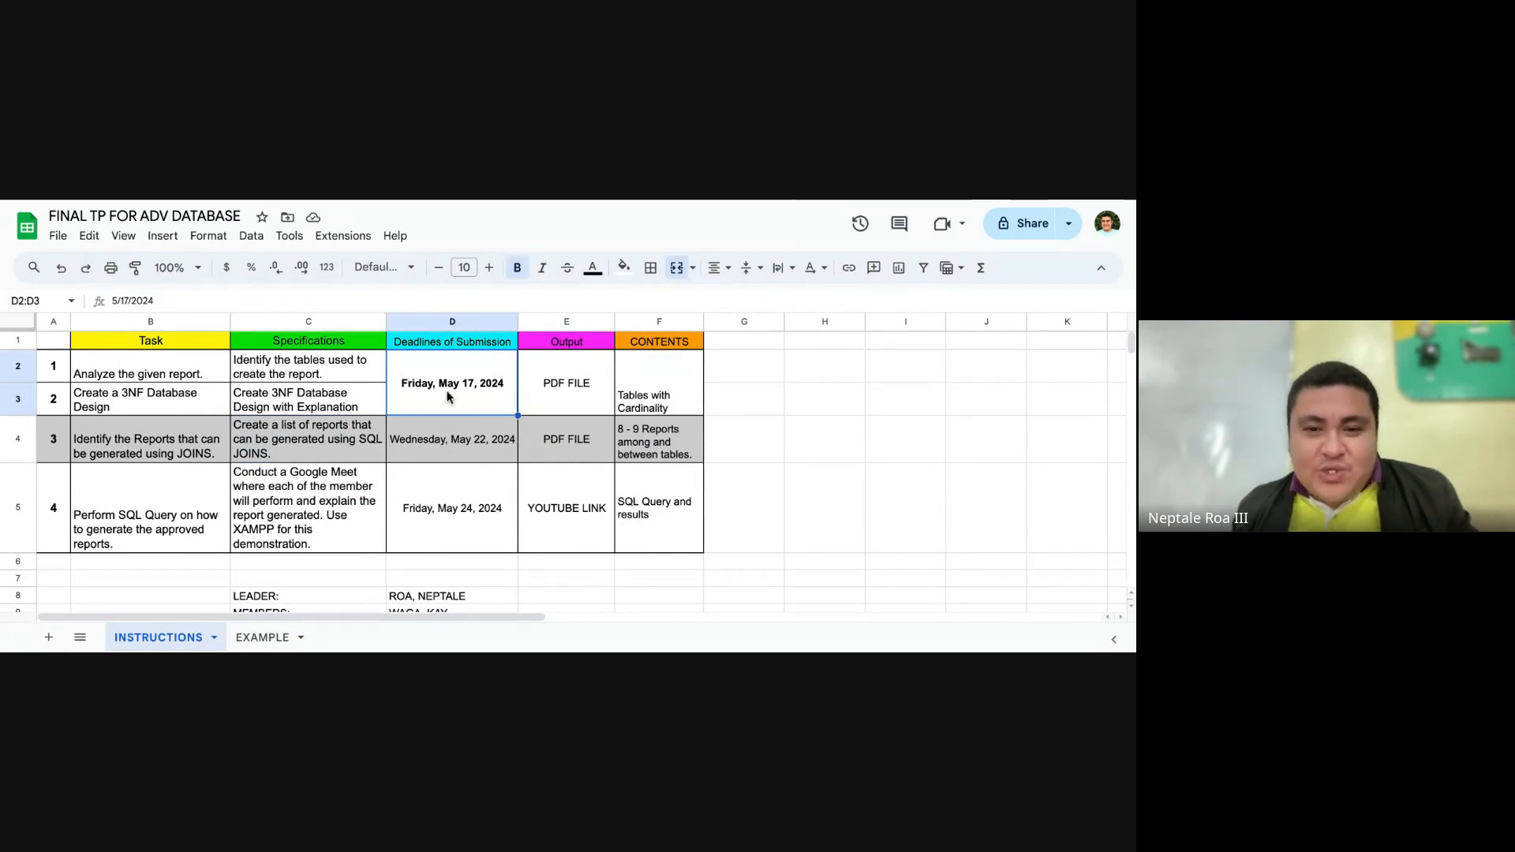
click(562, 387)
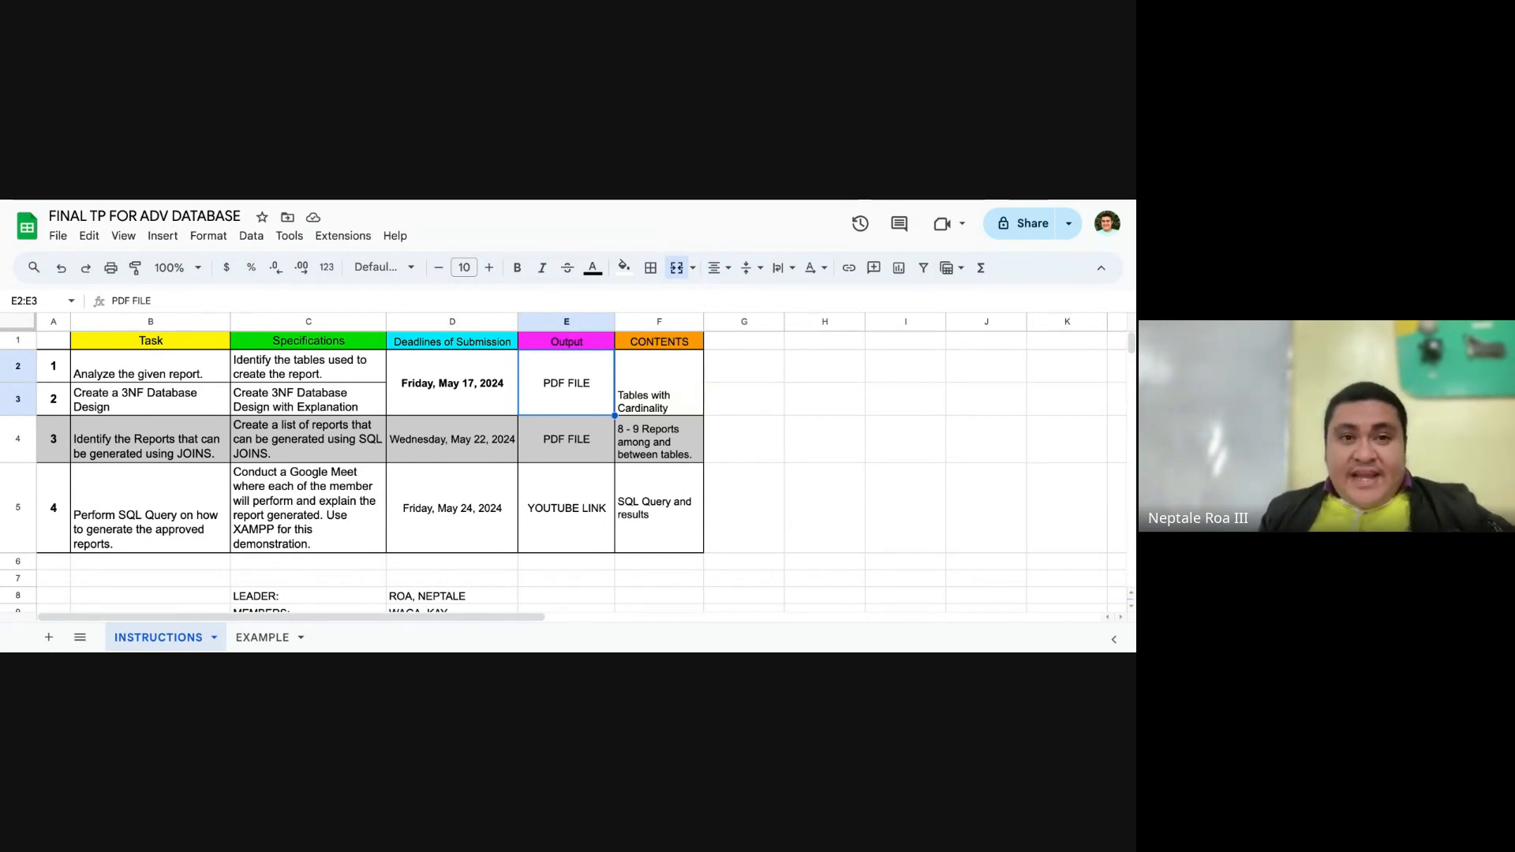
Step: Set the text color of the task 4 submission deadline in D5 to red
click(456, 526)
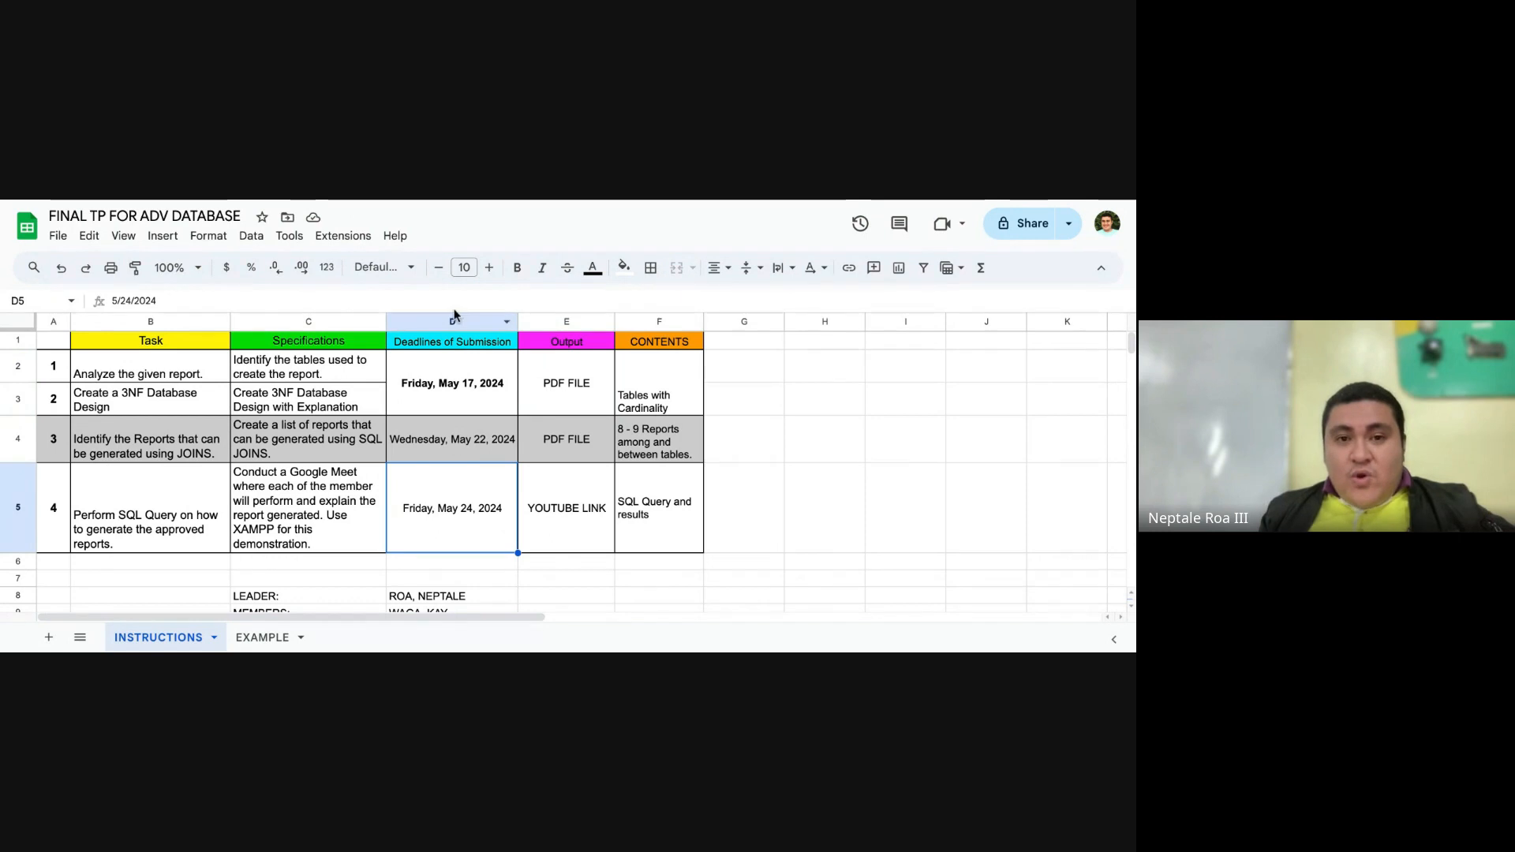
click(597, 271)
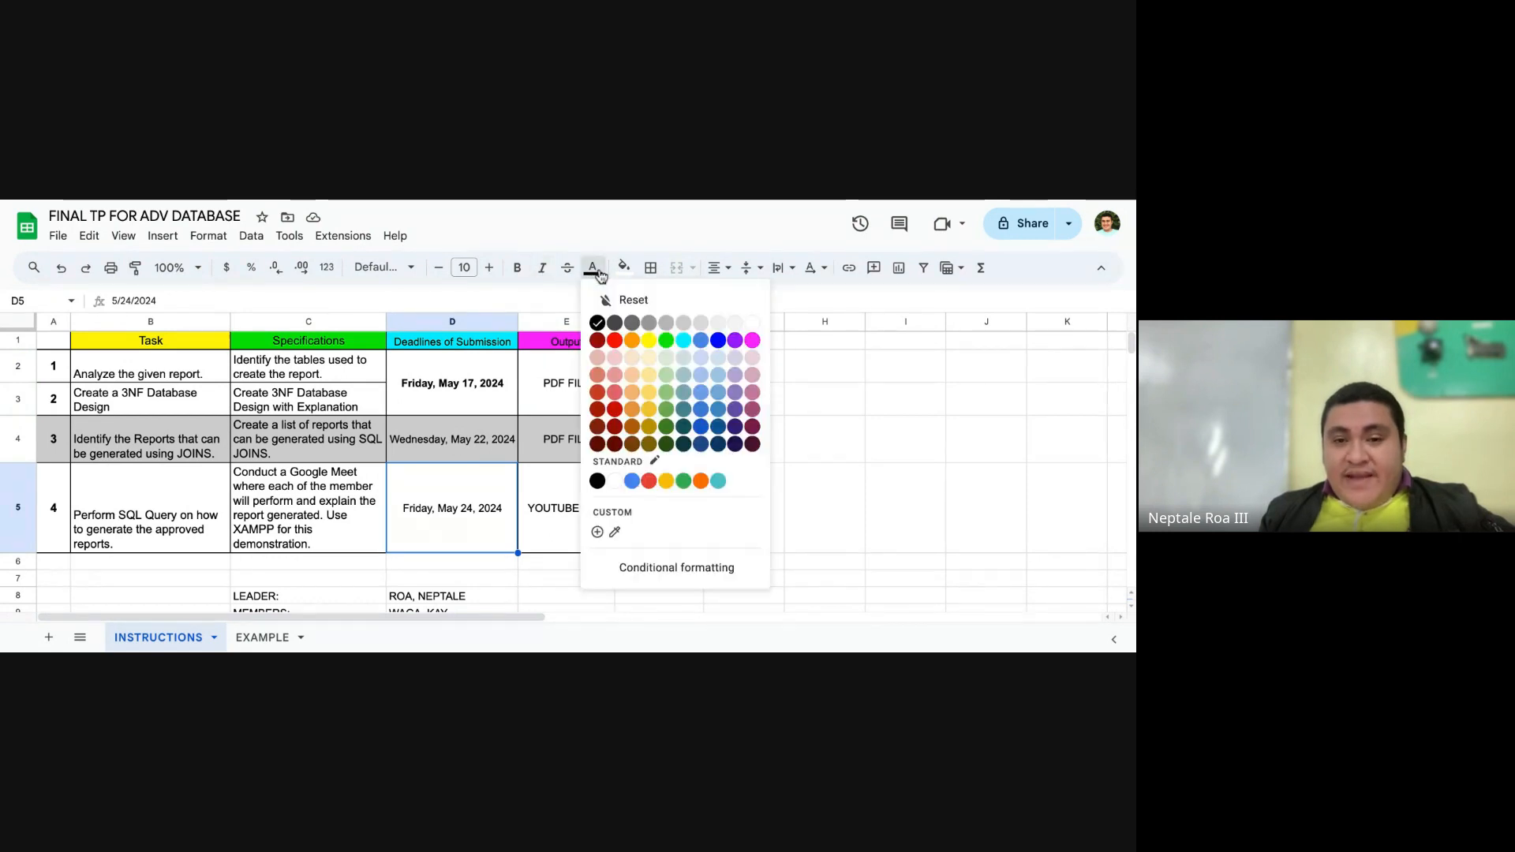
click(615, 340)
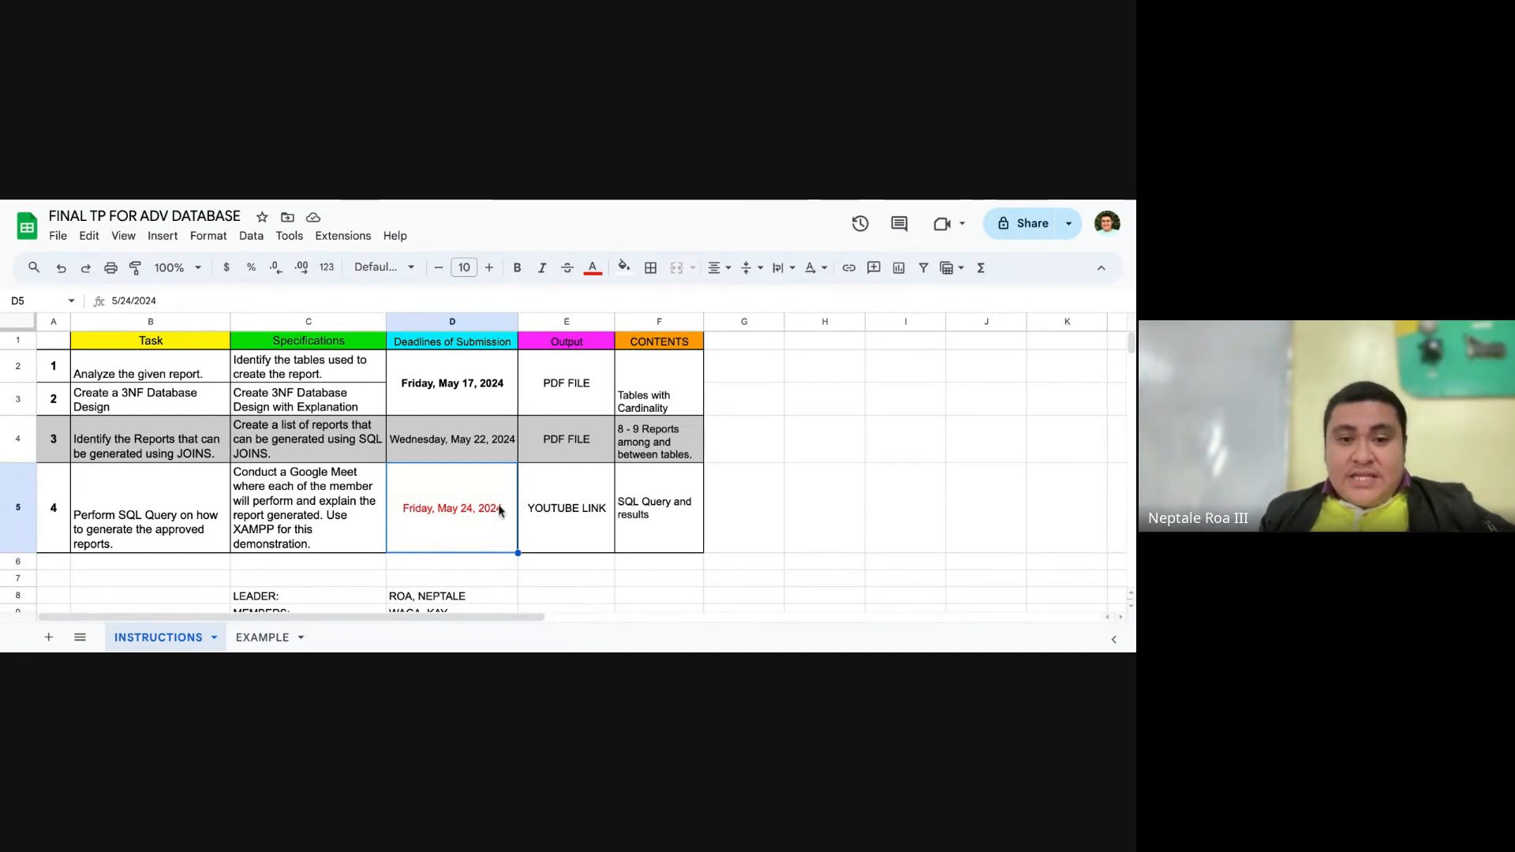
Step: Change the task 4 submission deadline in D5 to Monday, May 27, 2024
double_click(472, 513)
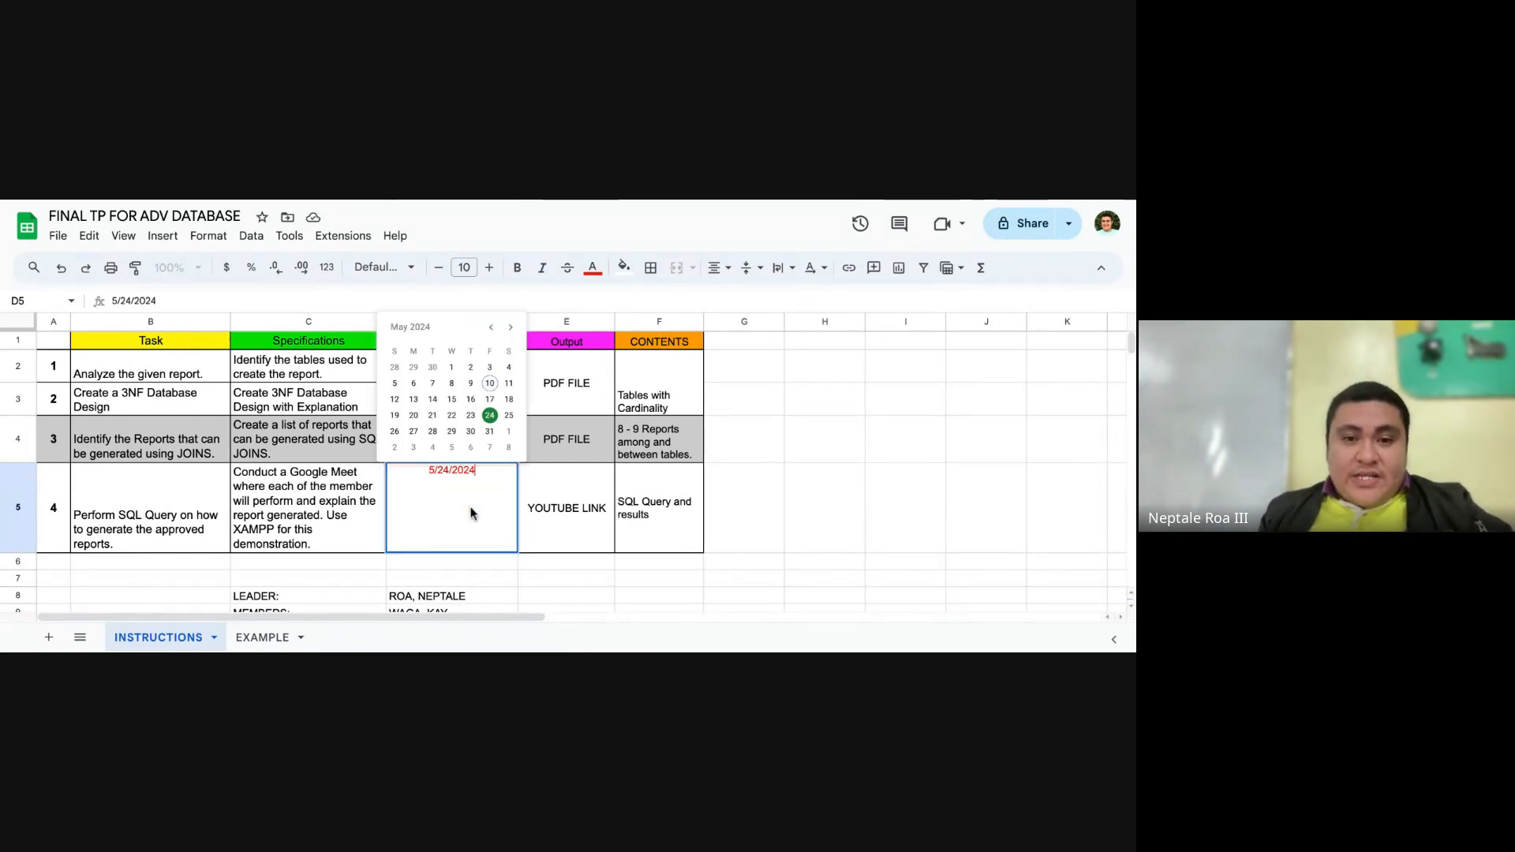
click(415, 433)
click(737, 541)
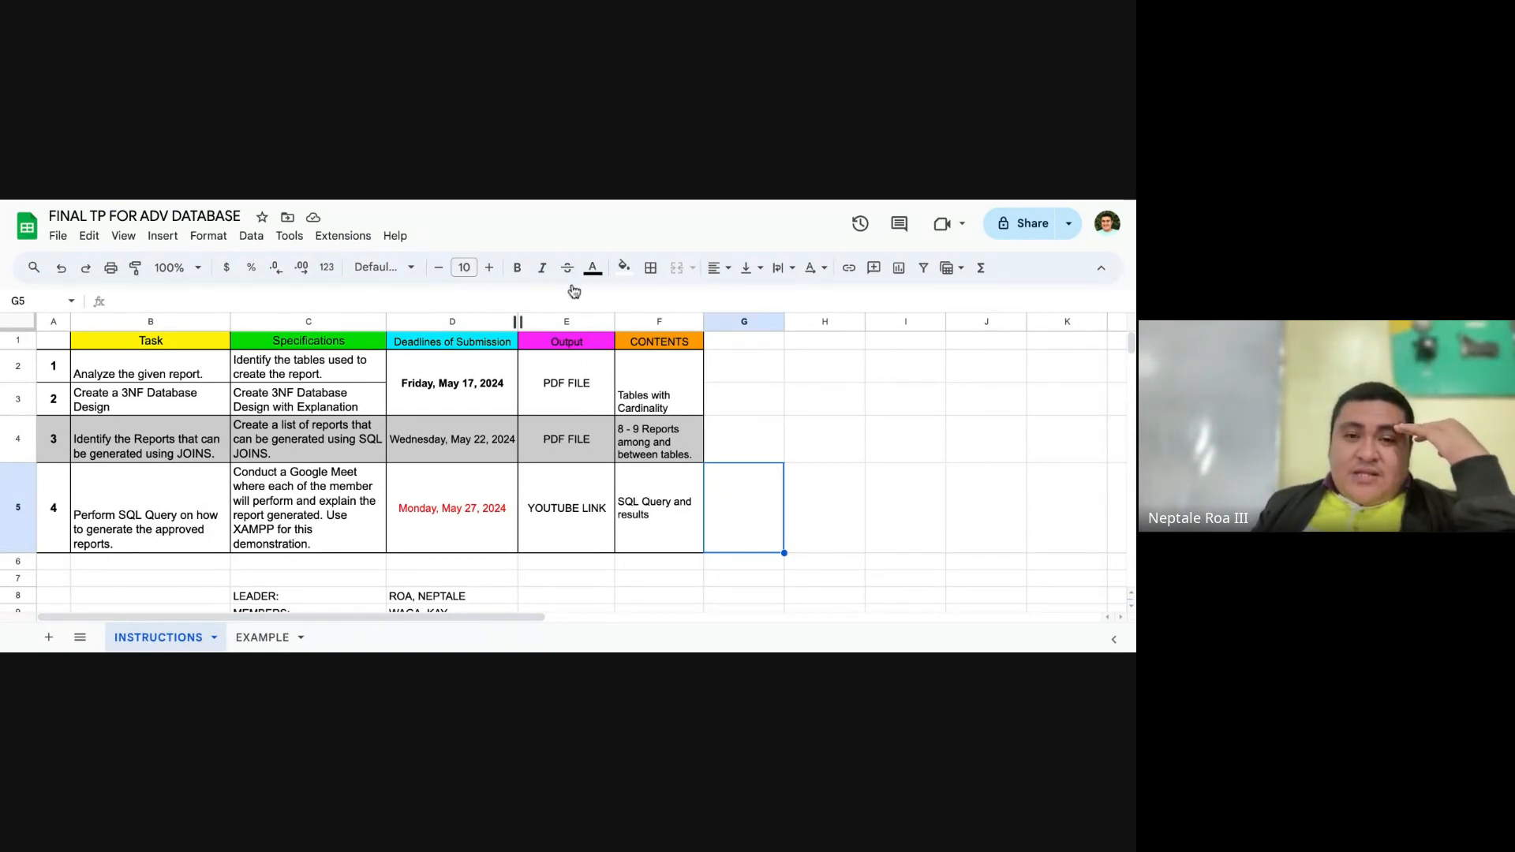
click(731, 347)
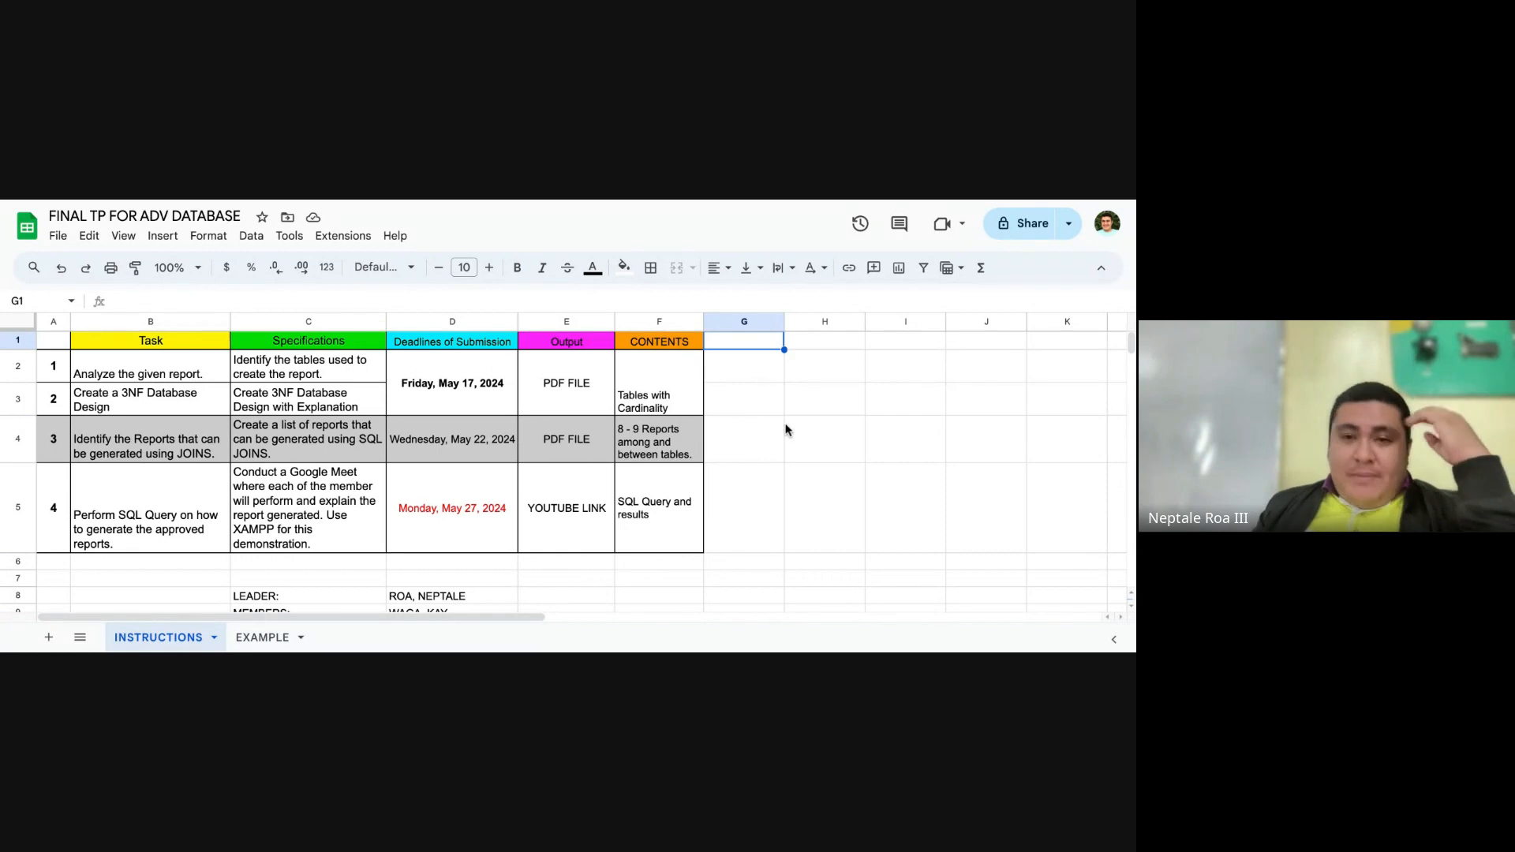
scroll(765, 419, down, 3)
scroll(765, 424, up, 3)
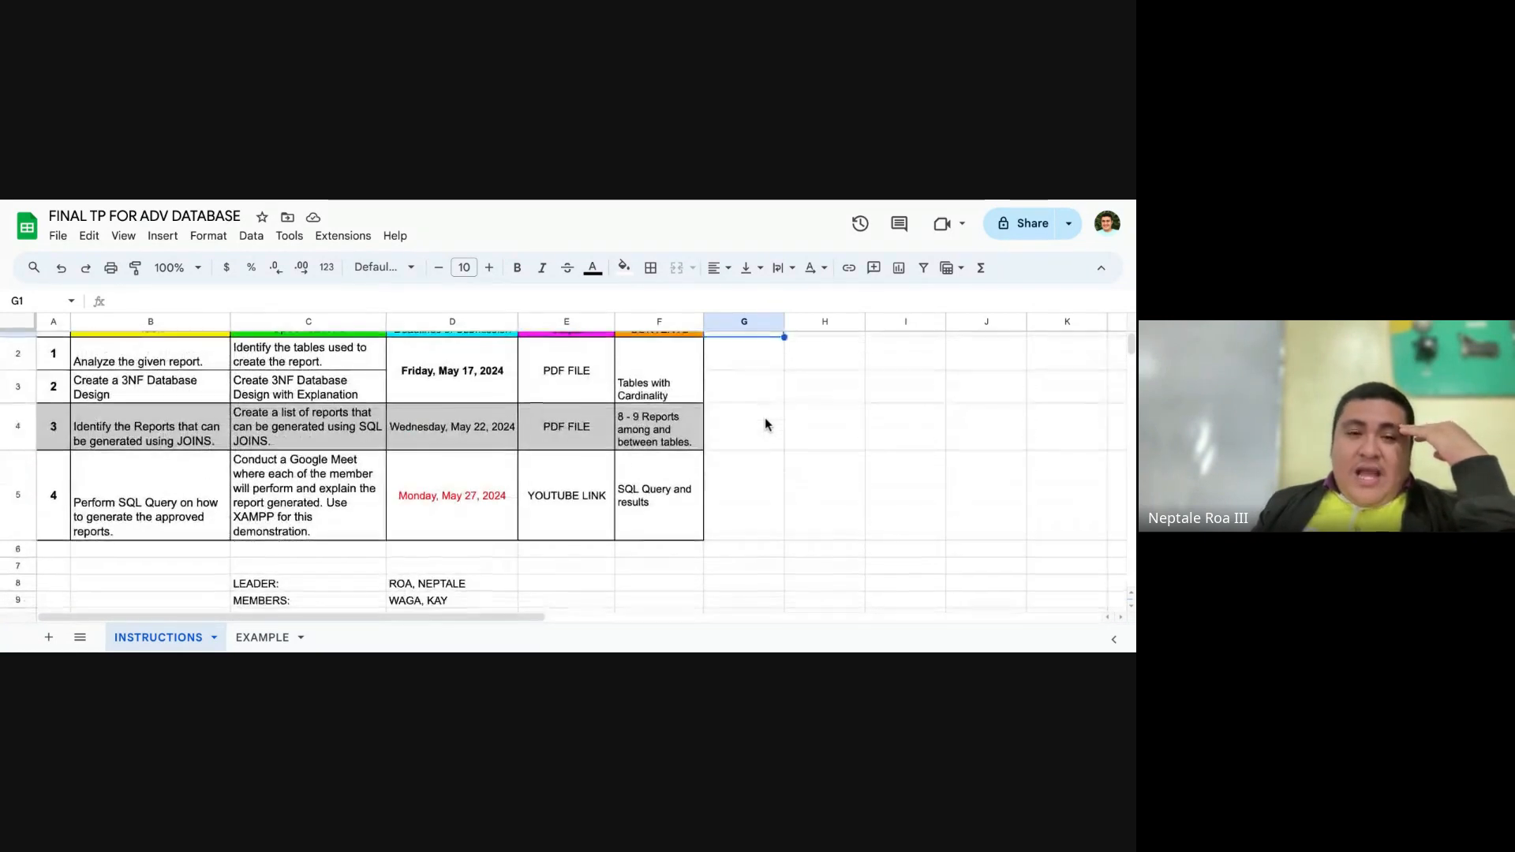
click(1068, 229)
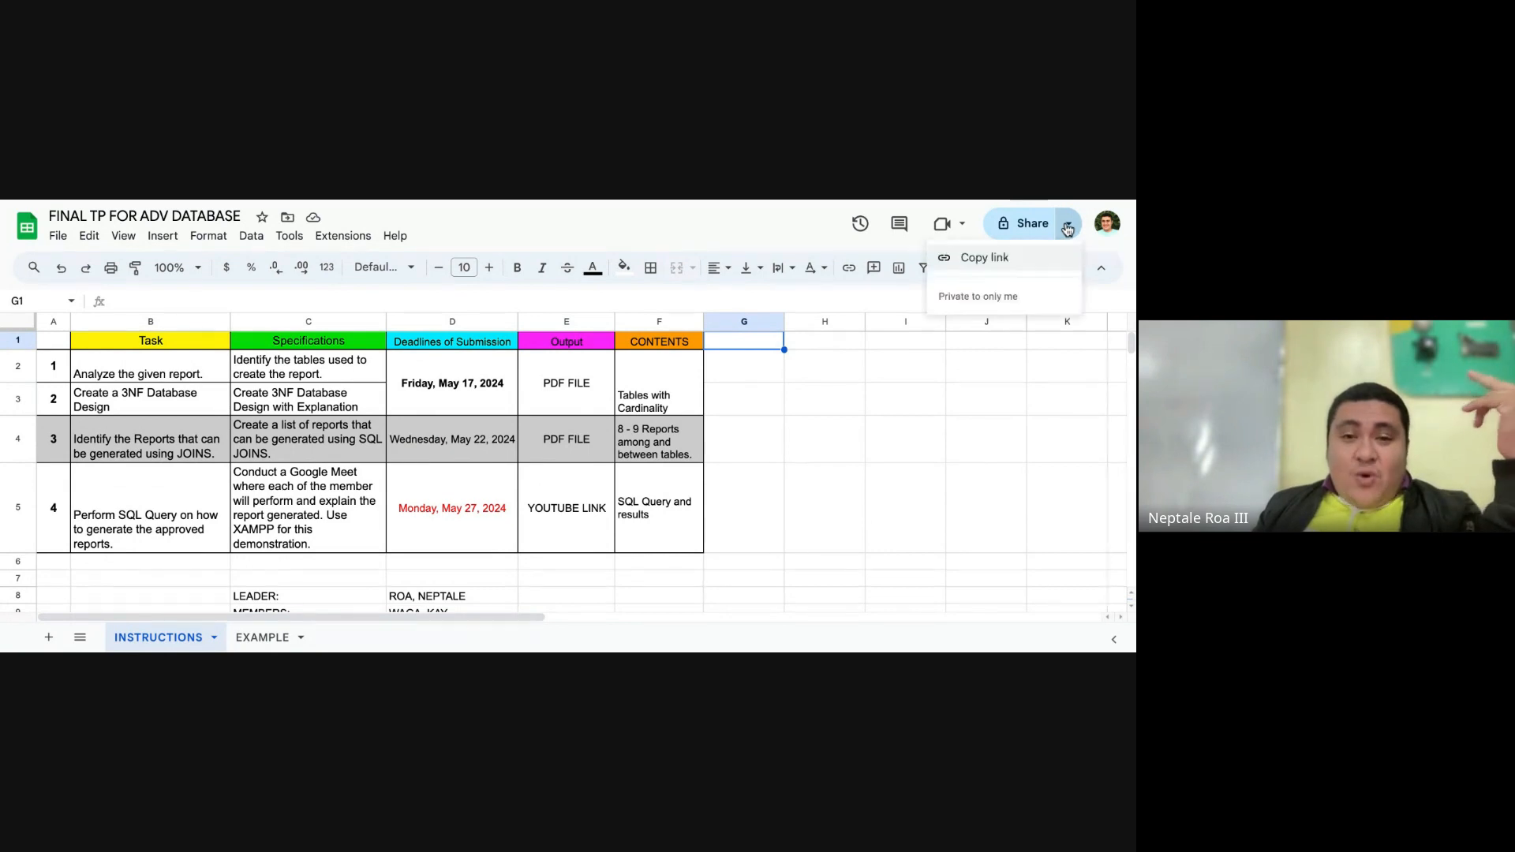
click(1068, 225)
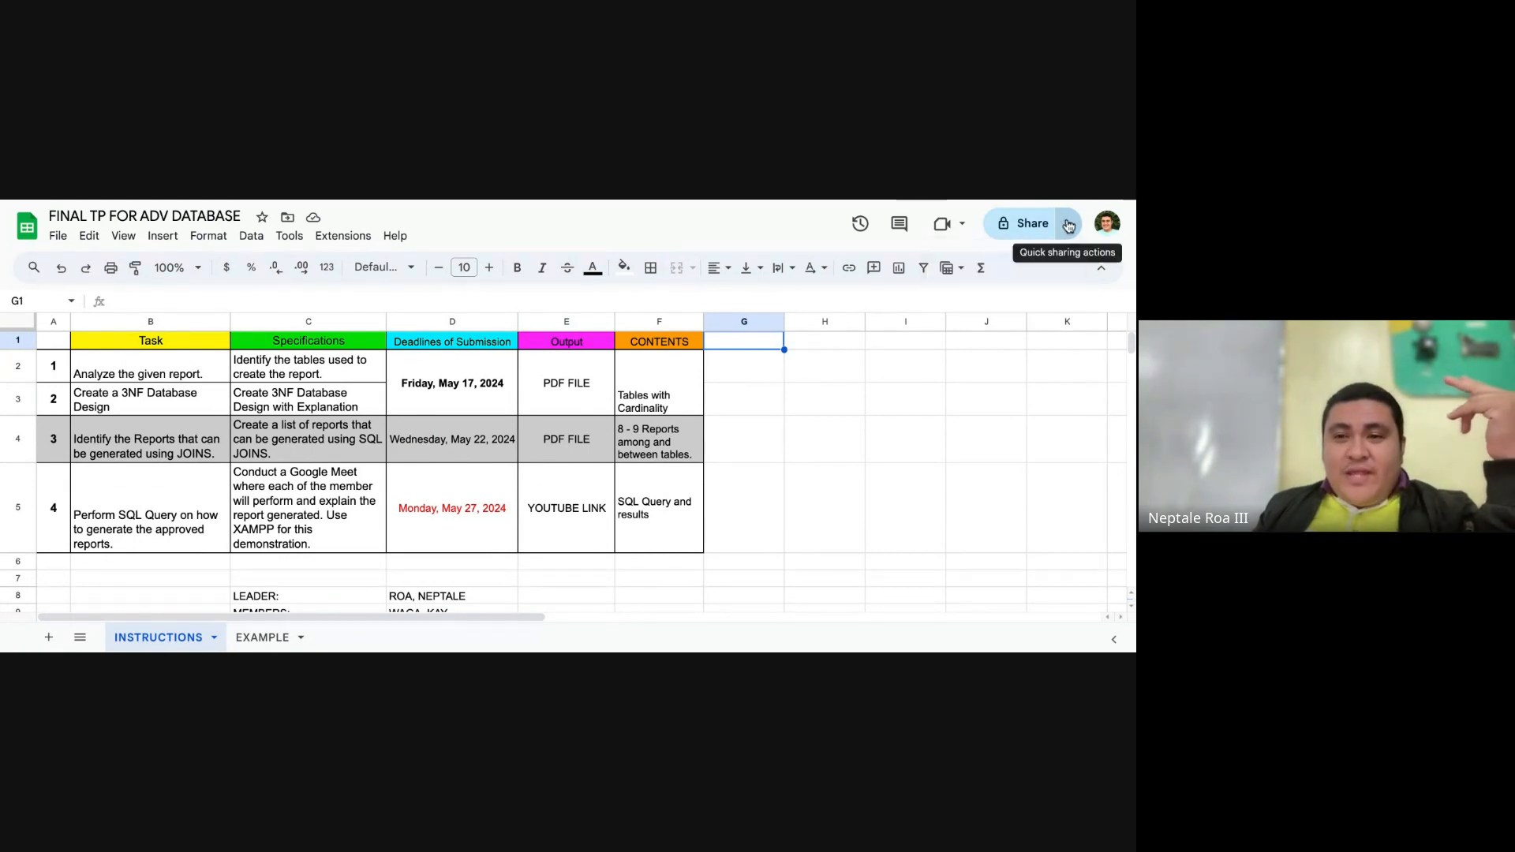
click(1068, 225)
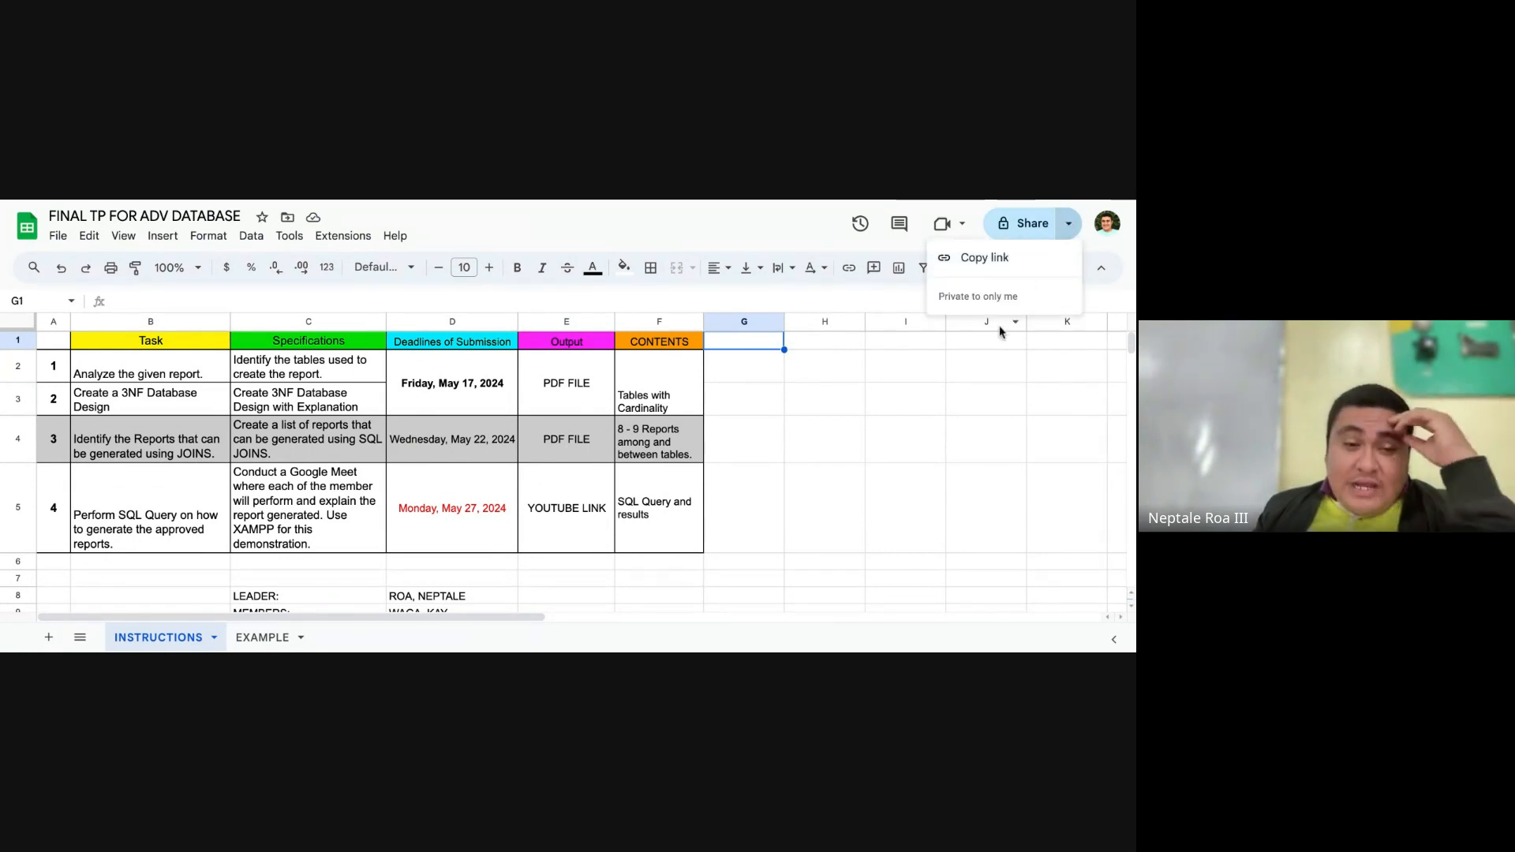
click(925, 397)
Step: Set the spreadsheet's general access to Anyone with the link as Viewer, and copy its sharing link
click(1043, 231)
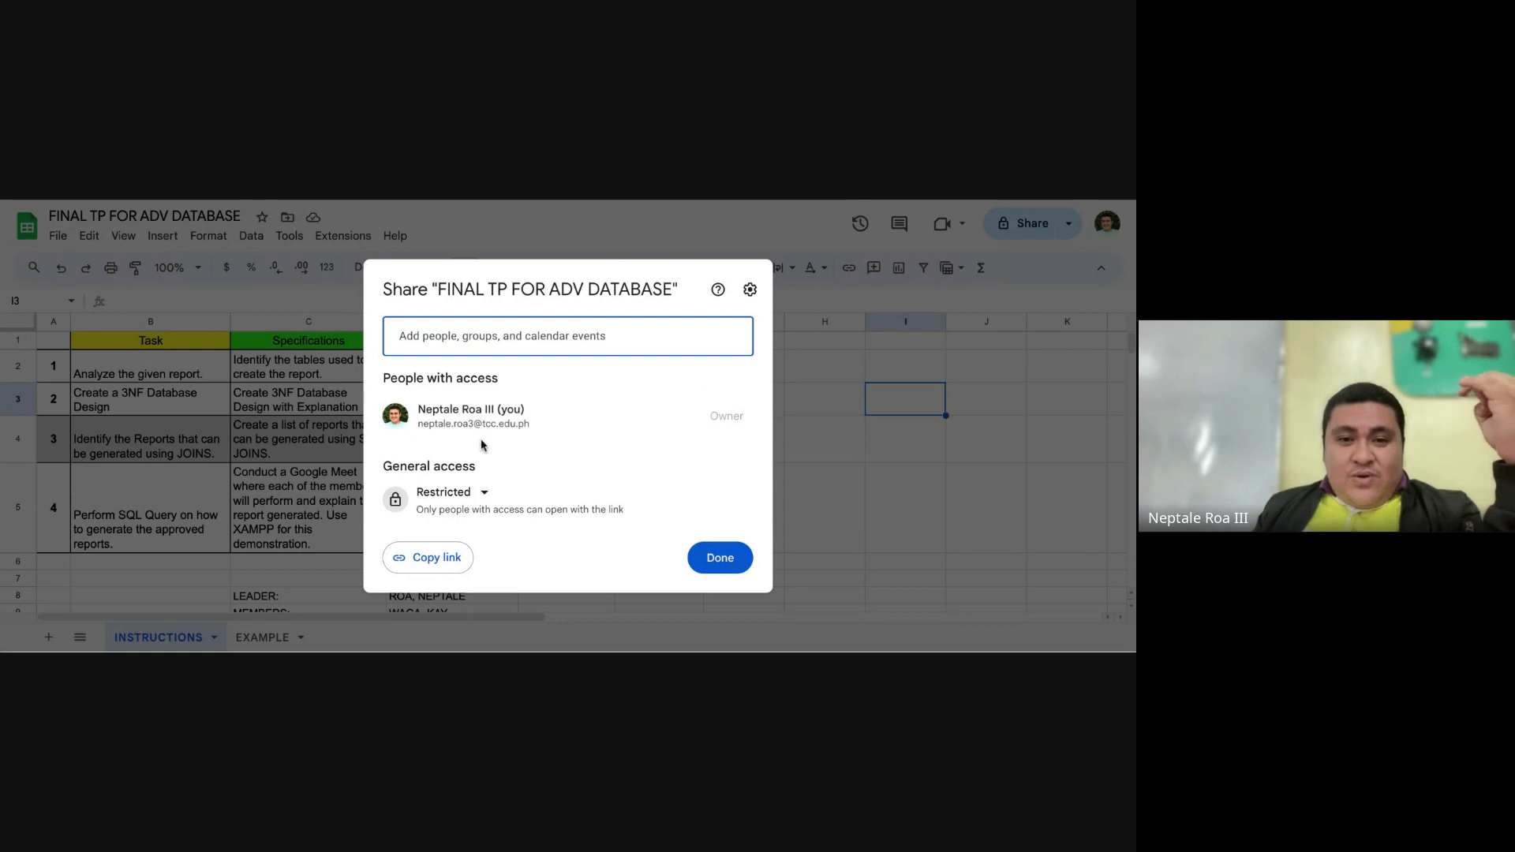
click(476, 493)
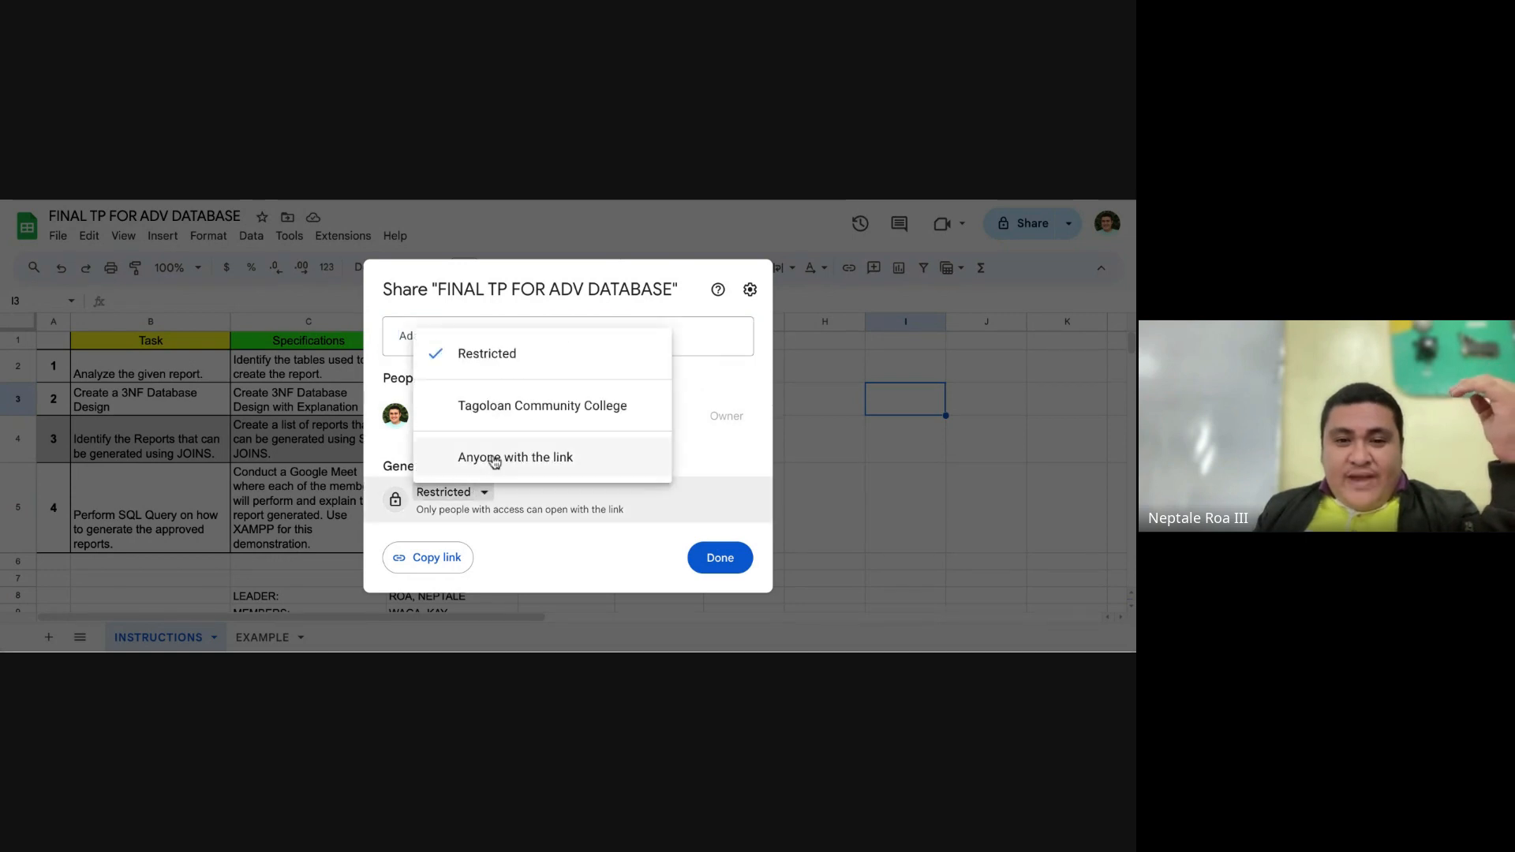
click(497, 459)
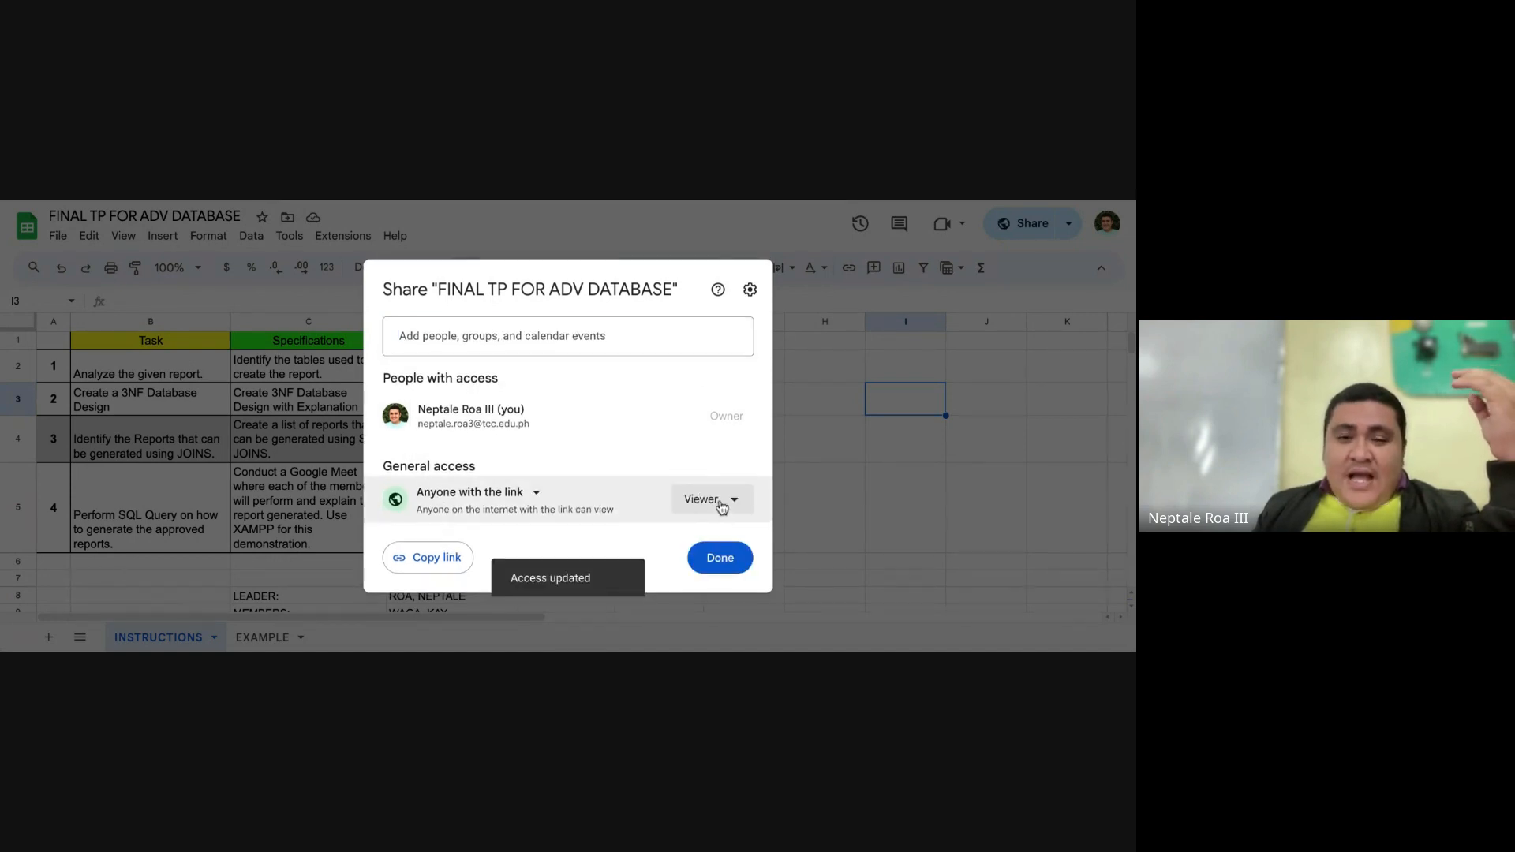
click(702, 500)
click(690, 480)
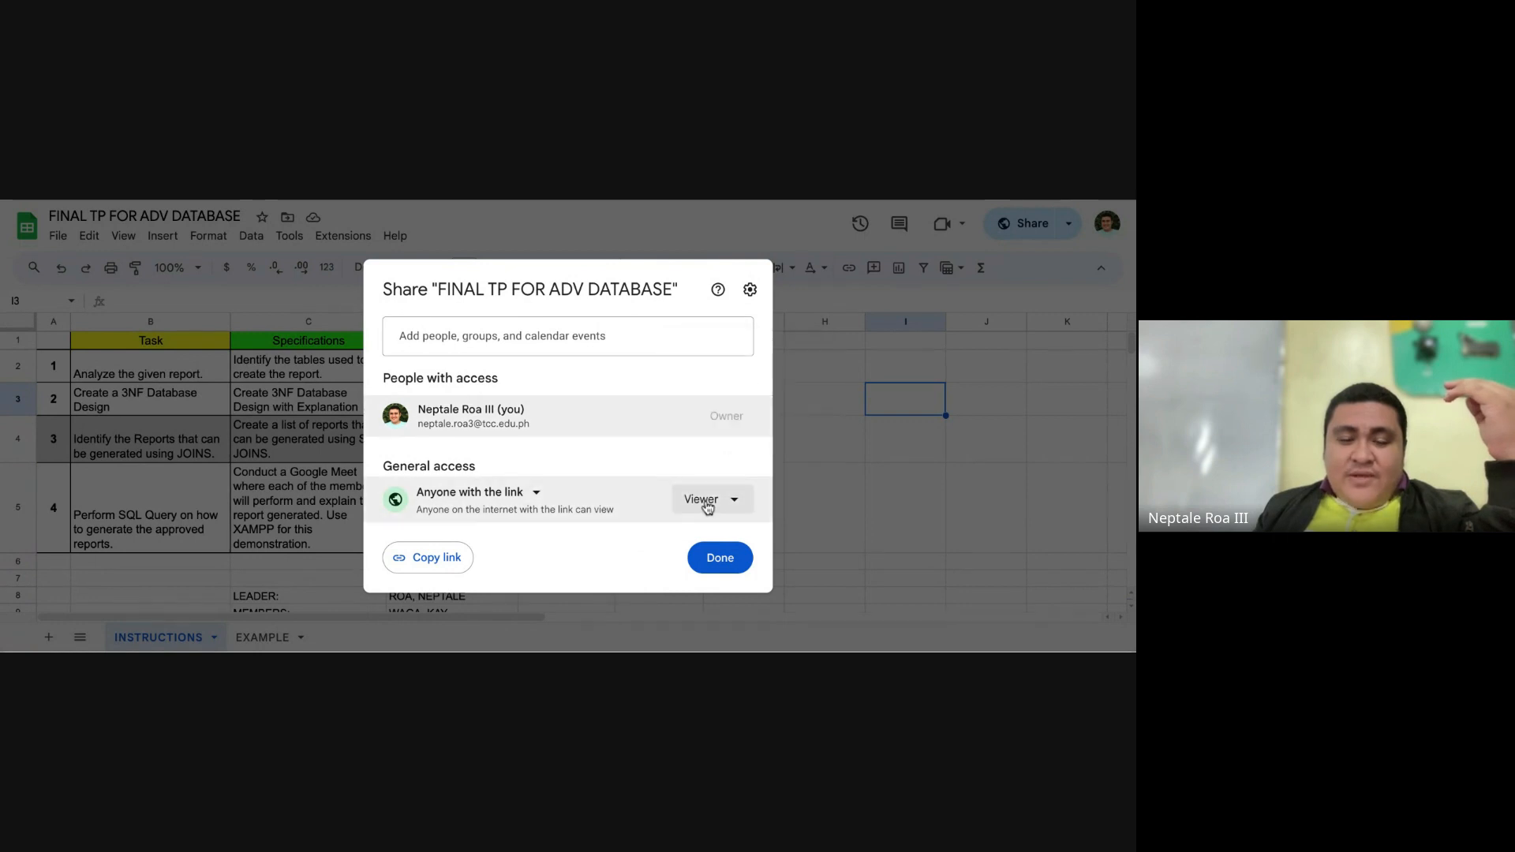
click(457, 562)
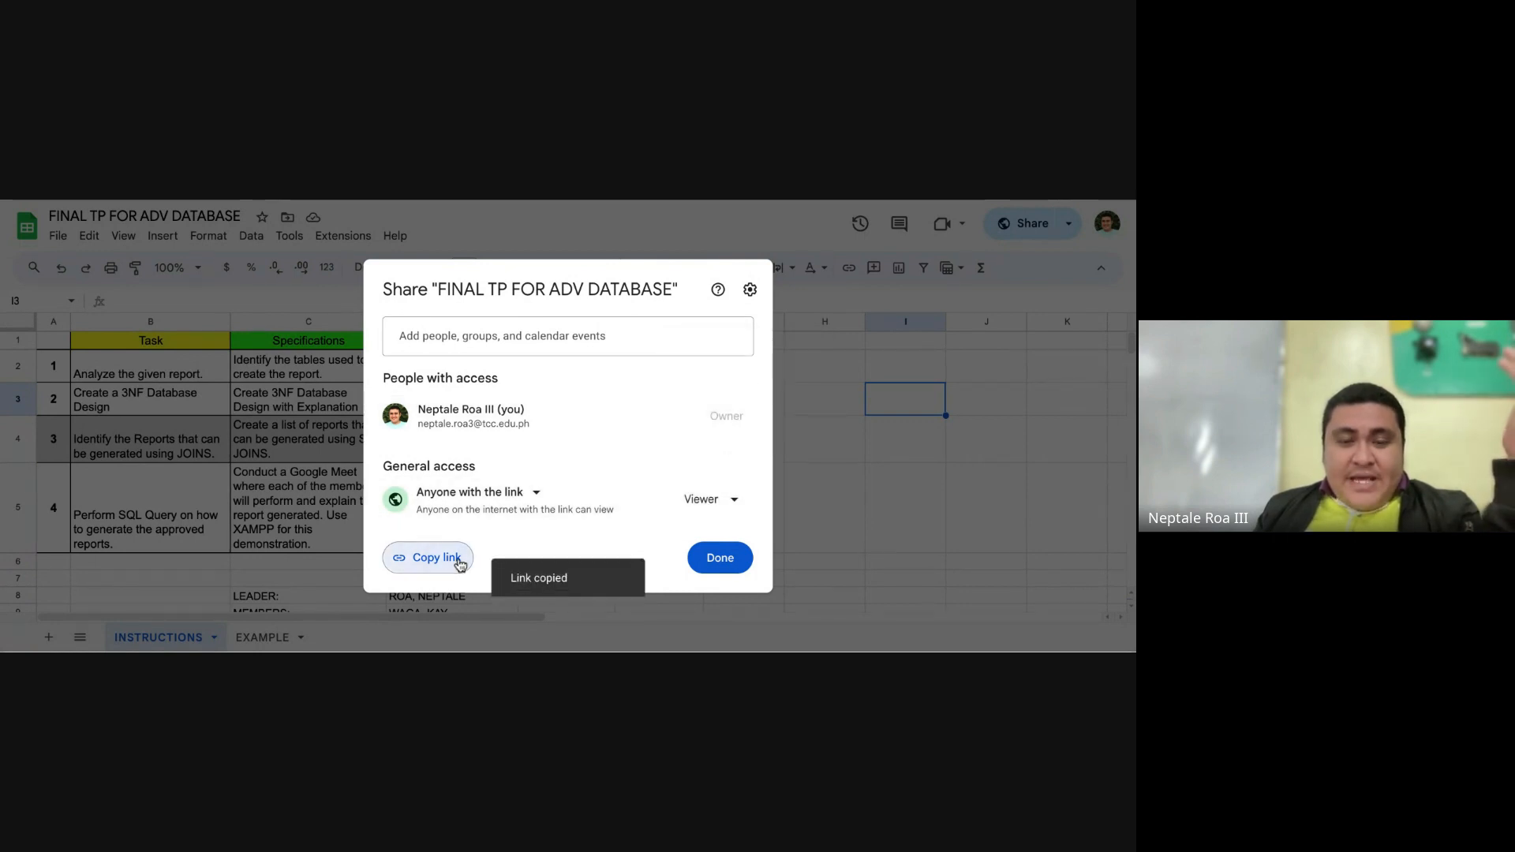
click(720, 558)
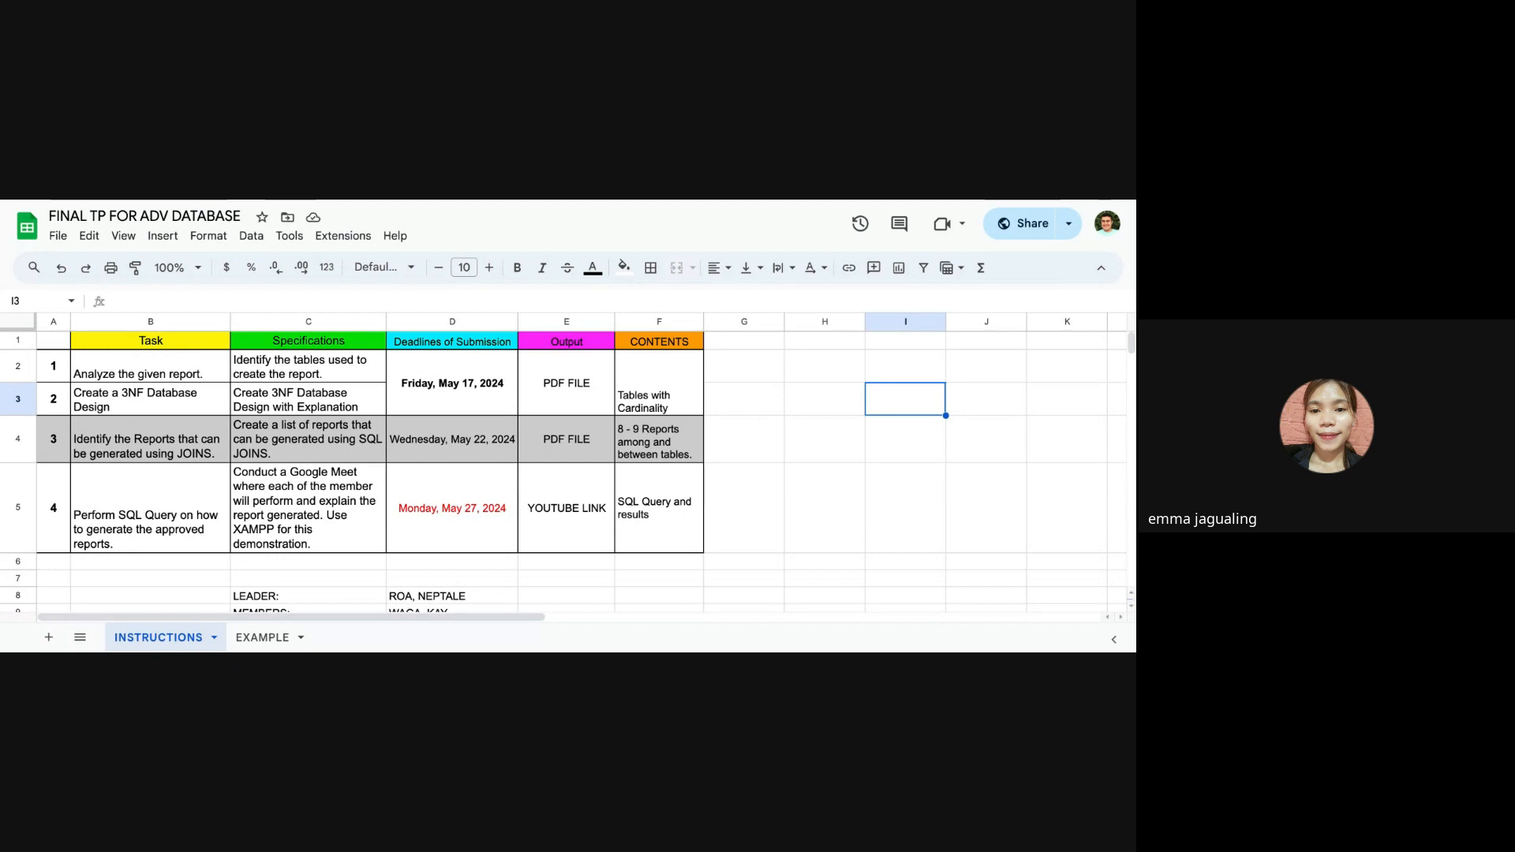
Step: Bold the List of Borrowers heading in C14 and the List of Books Borrowed per Borrower heading in C18 on the EXAMPLE sheet
click(274, 636)
click(314, 551)
click(266, 455)
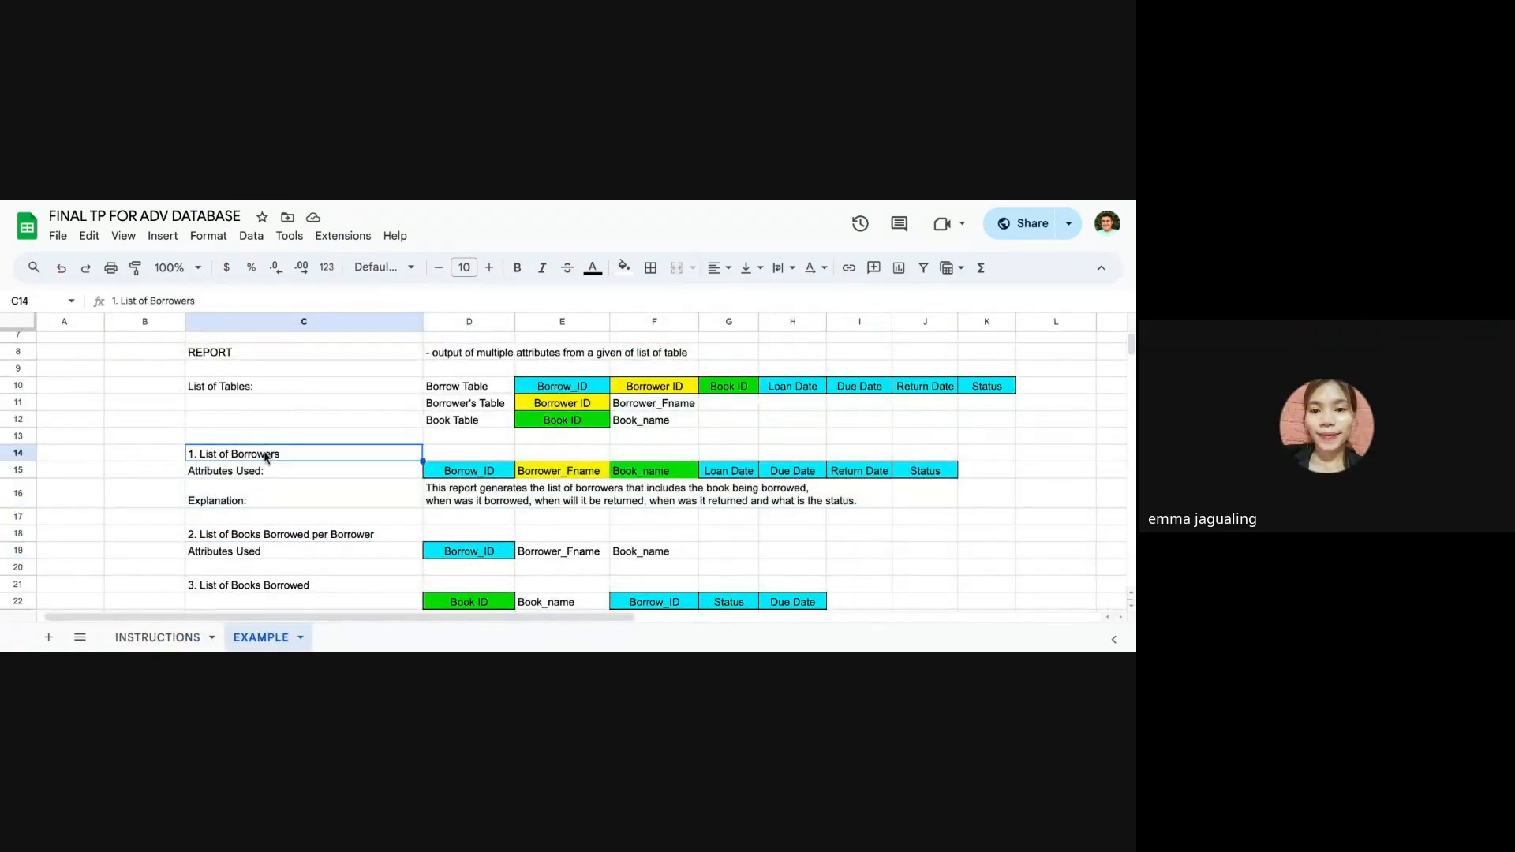
click(517, 267)
scroll(331, 450, down, 1)
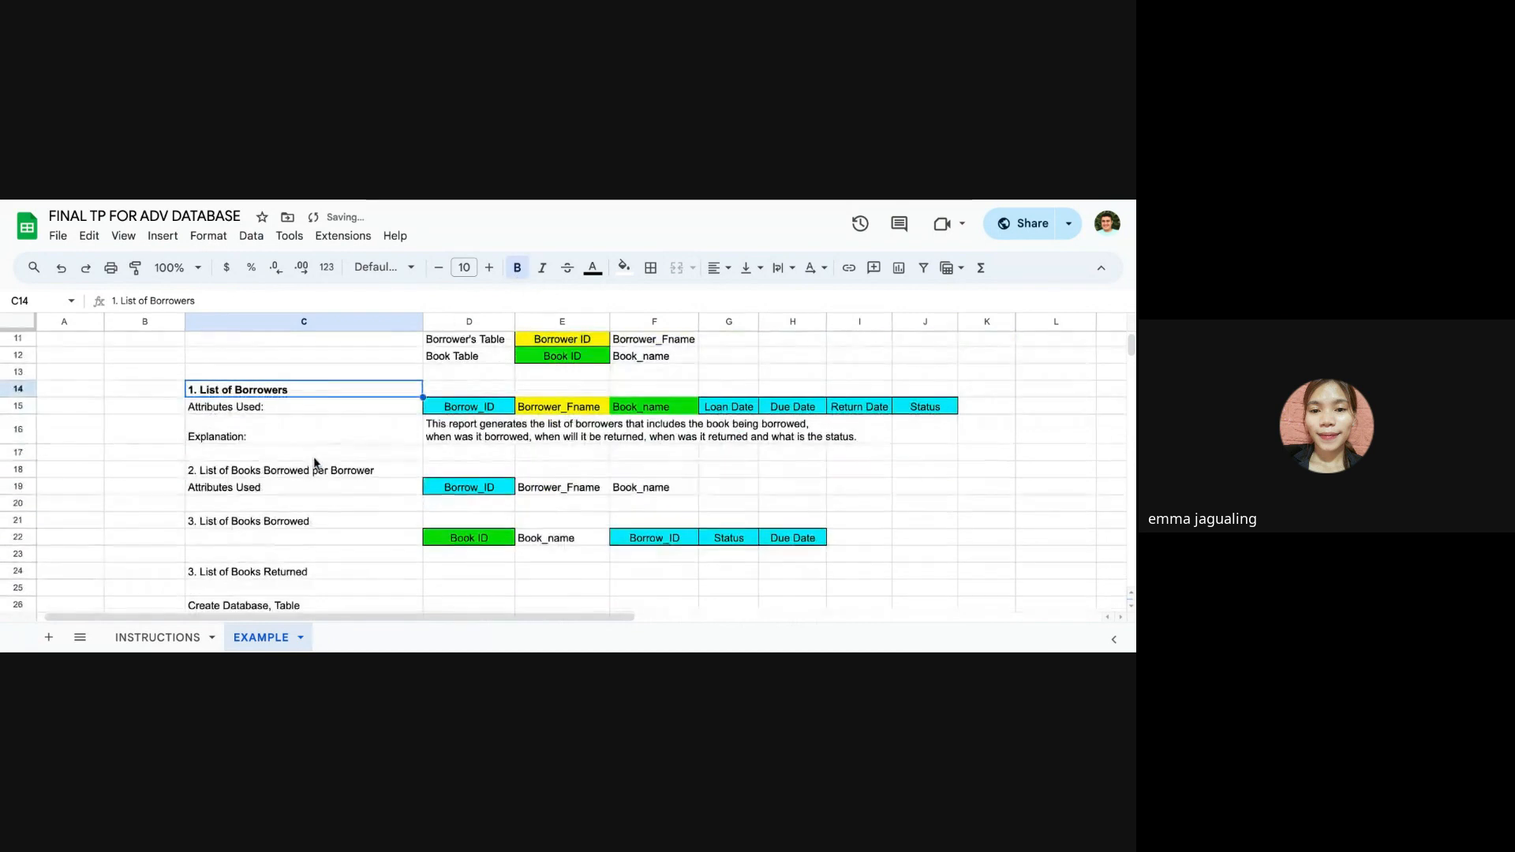
click(314, 467)
click(517, 268)
Step: Bold the List of Books Borrowed heading in C21 and the List of Books Returned heading in C24
scroll(335, 427, down, 1)
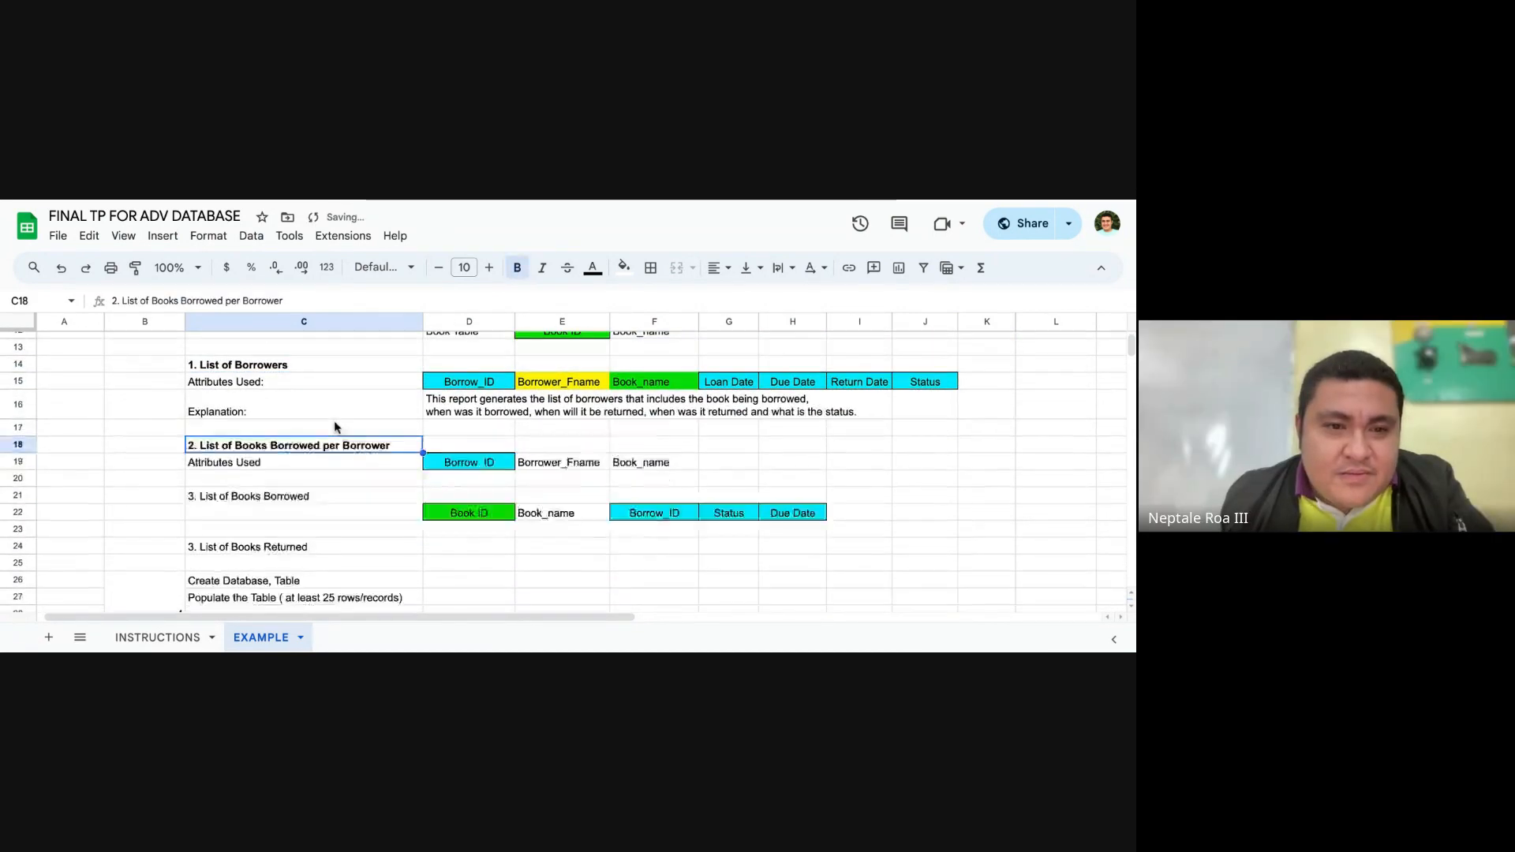
scroll(335, 427, down, 1)
click(315, 462)
click(517, 267)
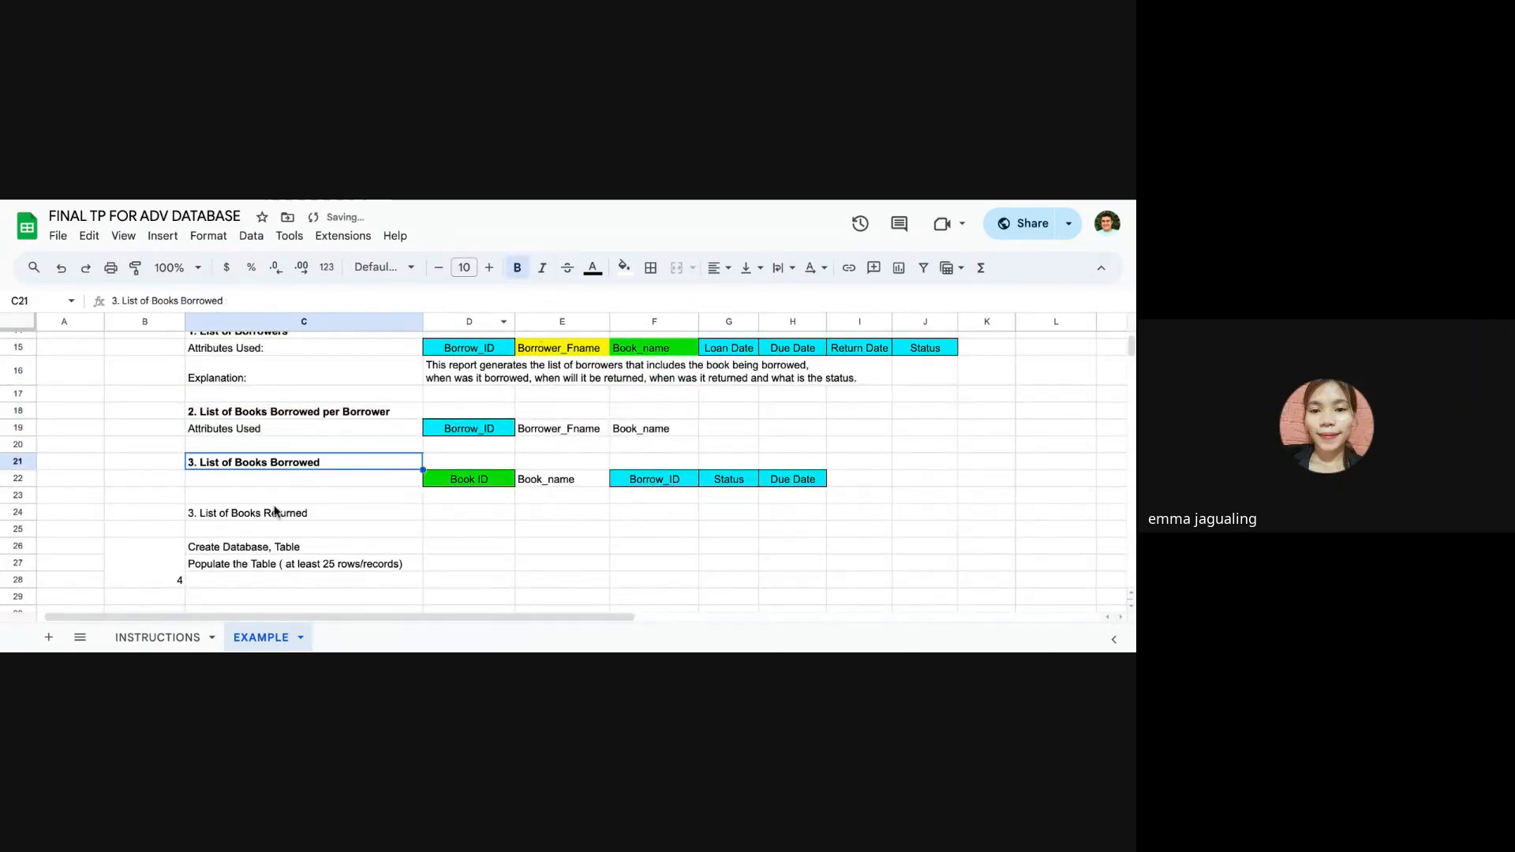
click(274, 511)
click(517, 268)
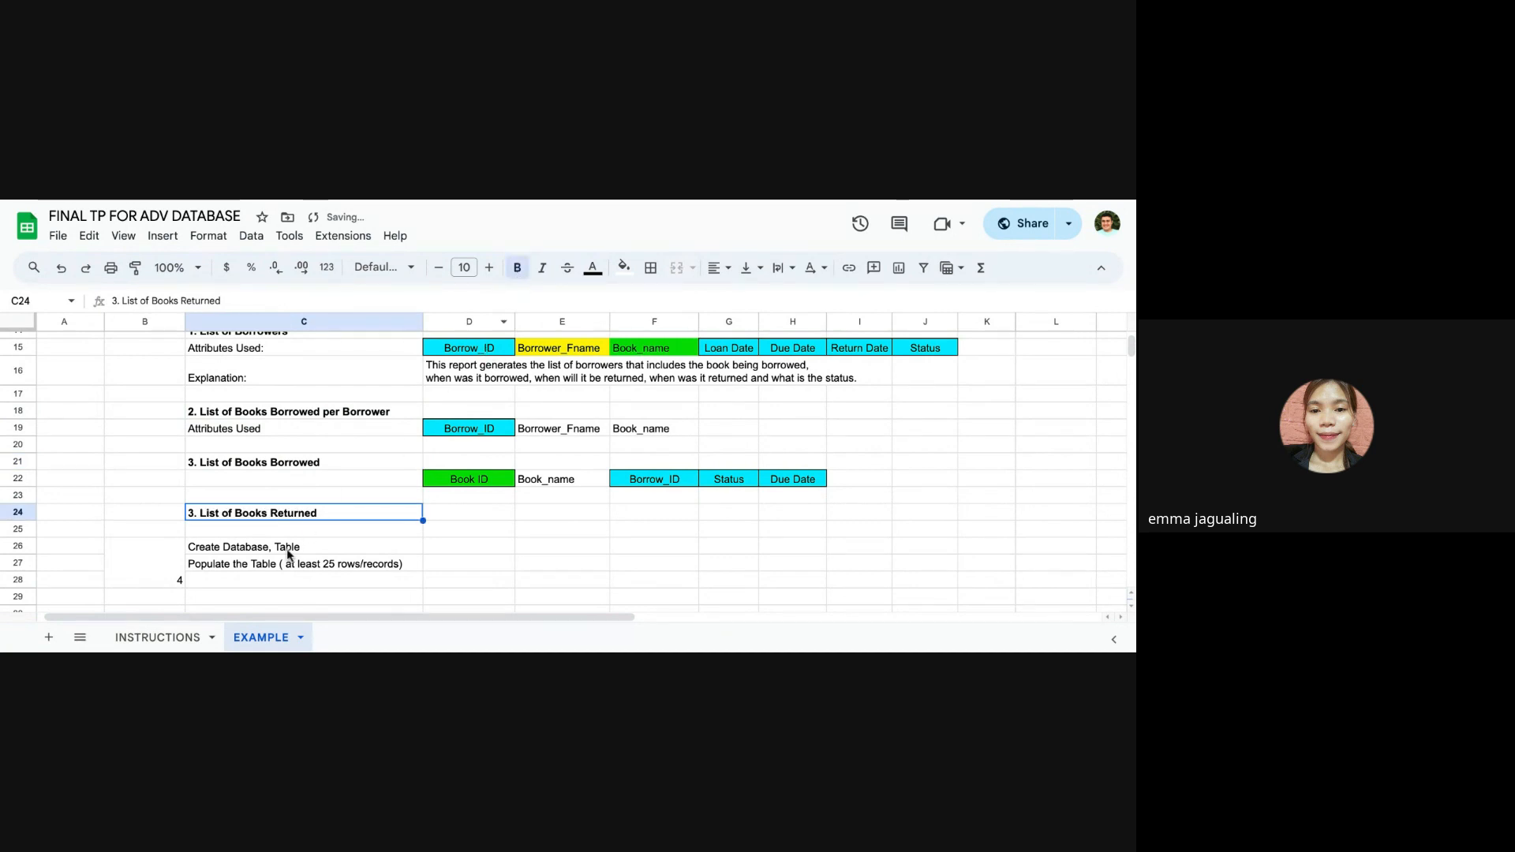
Step: Examine the List of Borrowers report heading and the three source table names in D10:D12
scroll(362, 541, up, 2)
click(296, 429)
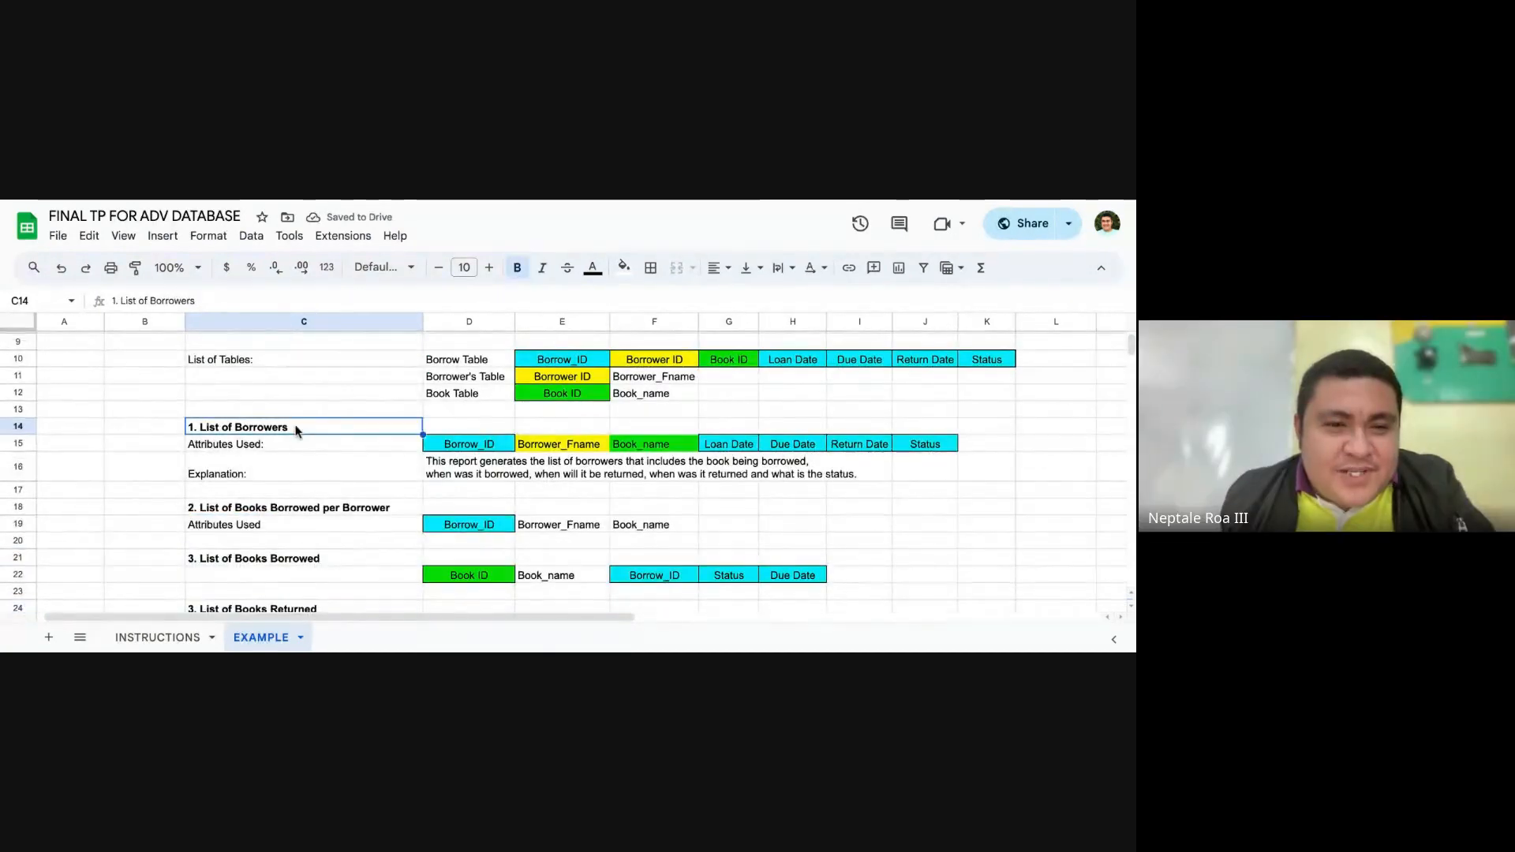
scroll(298, 426, down, 1)
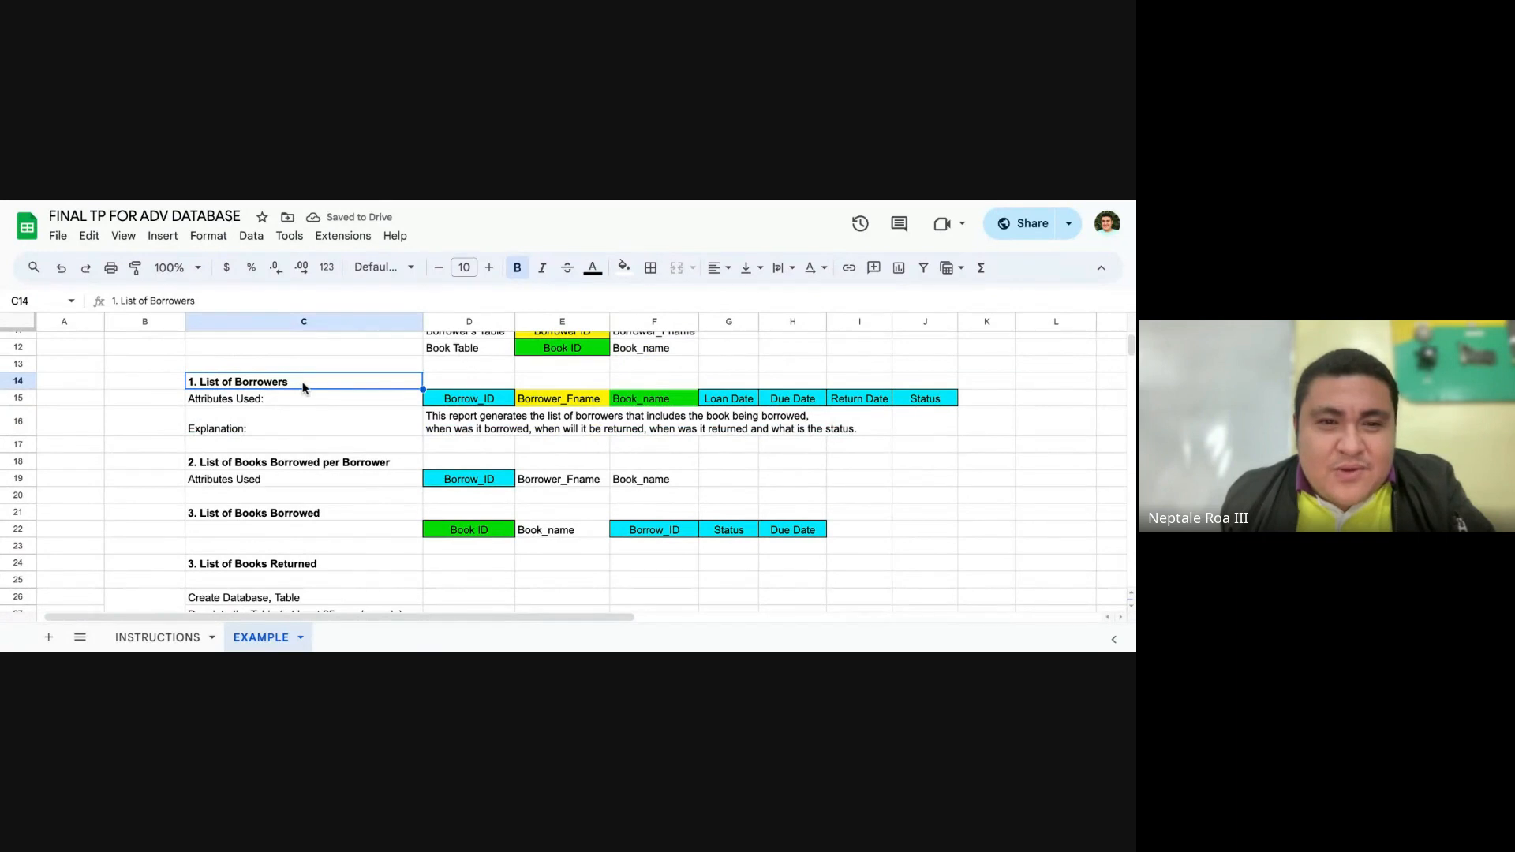
double_click(298, 384)
click(169, 426)
scroll(505, 458, up, 2)
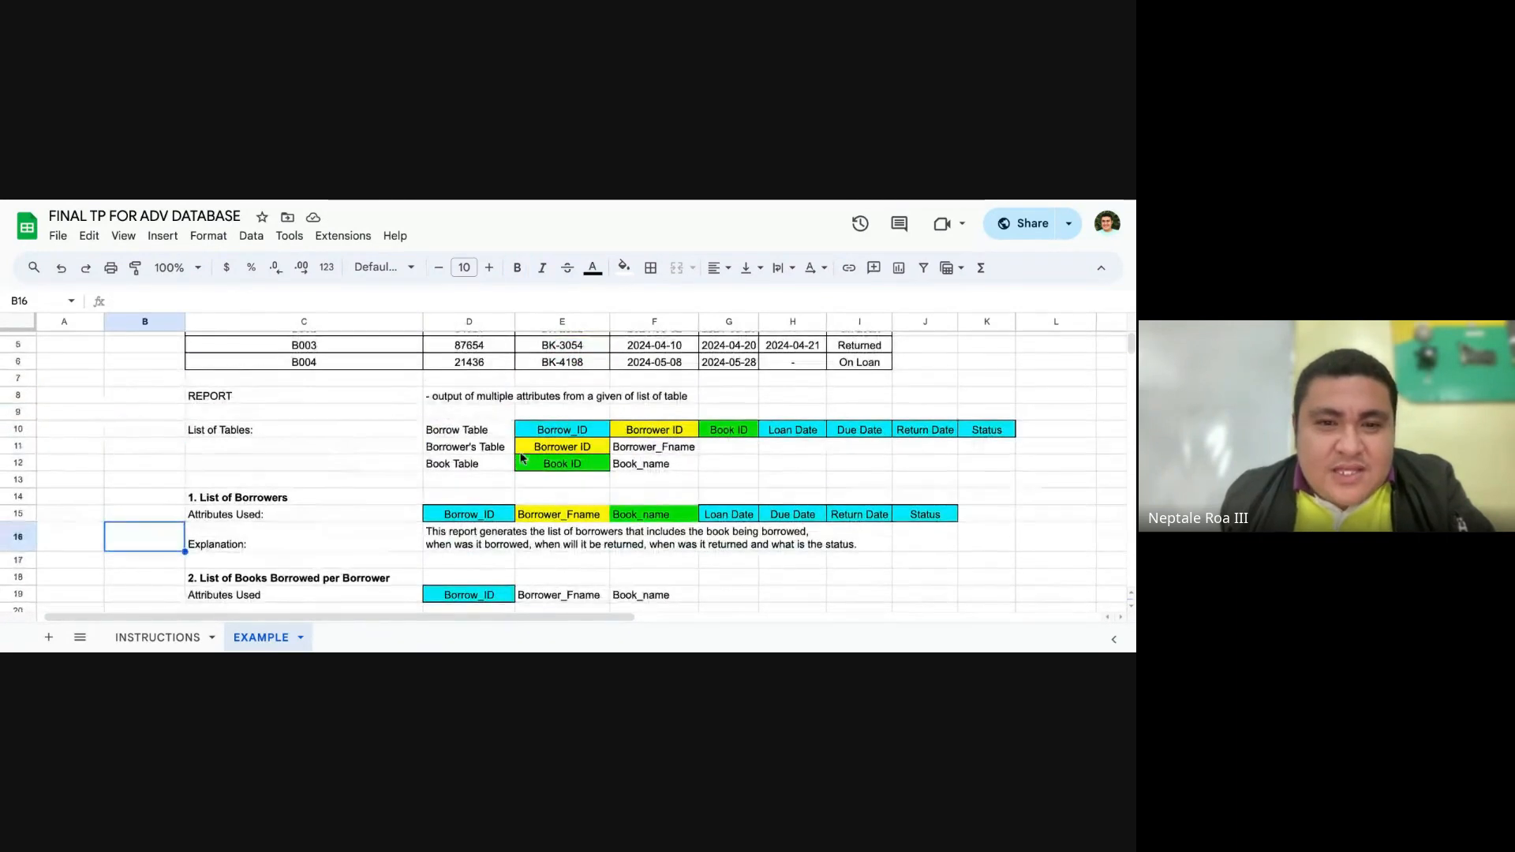
drag(484, 429, 472, 460)
click(345, 434)
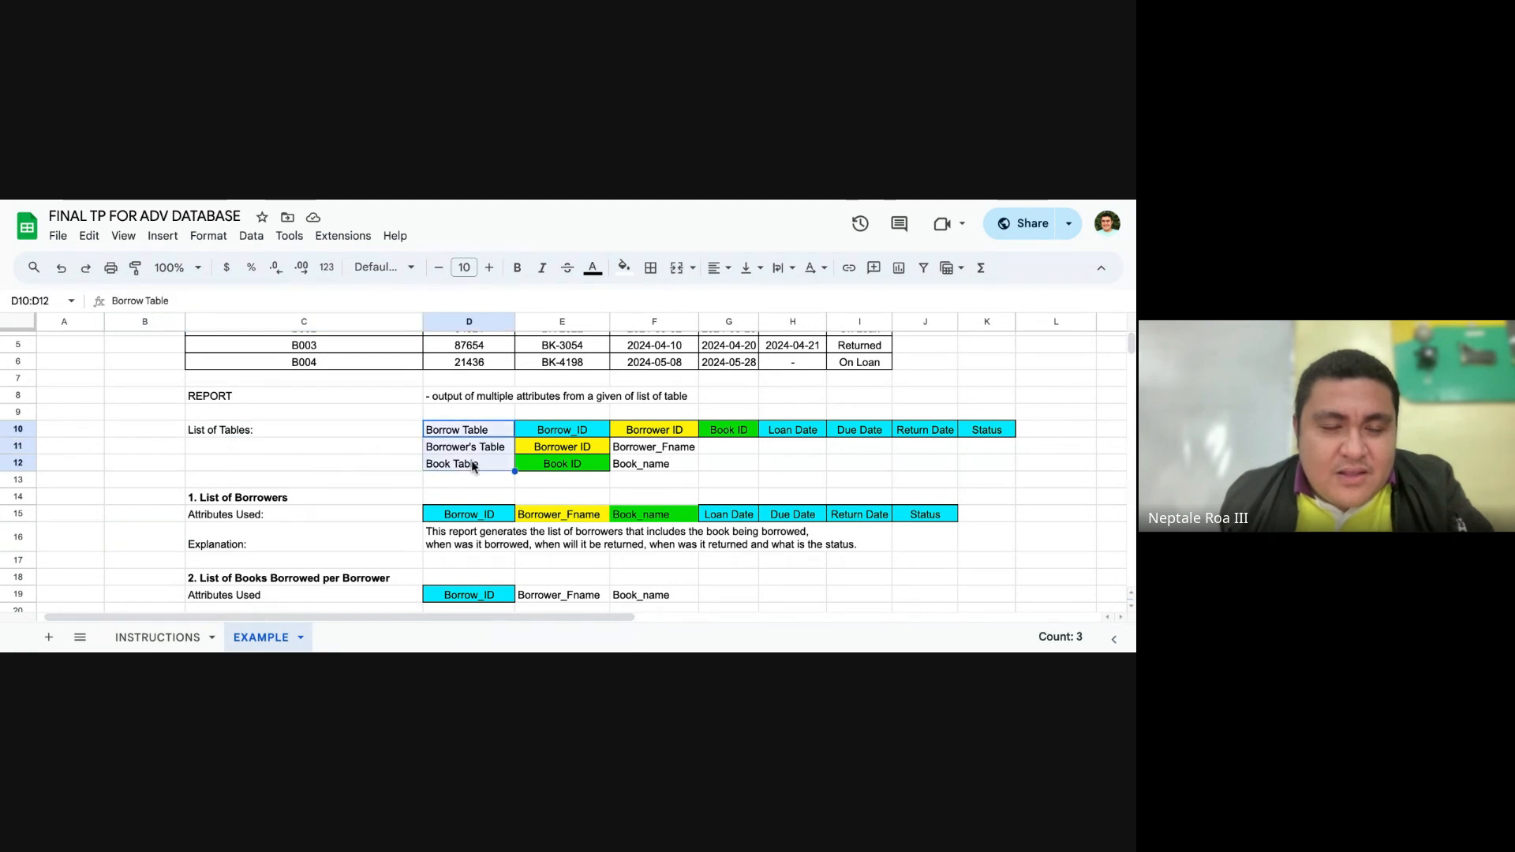
Step: Go through the four example report headings in column C and compare them with the tables above
click(334, 499)
click(314, 574)
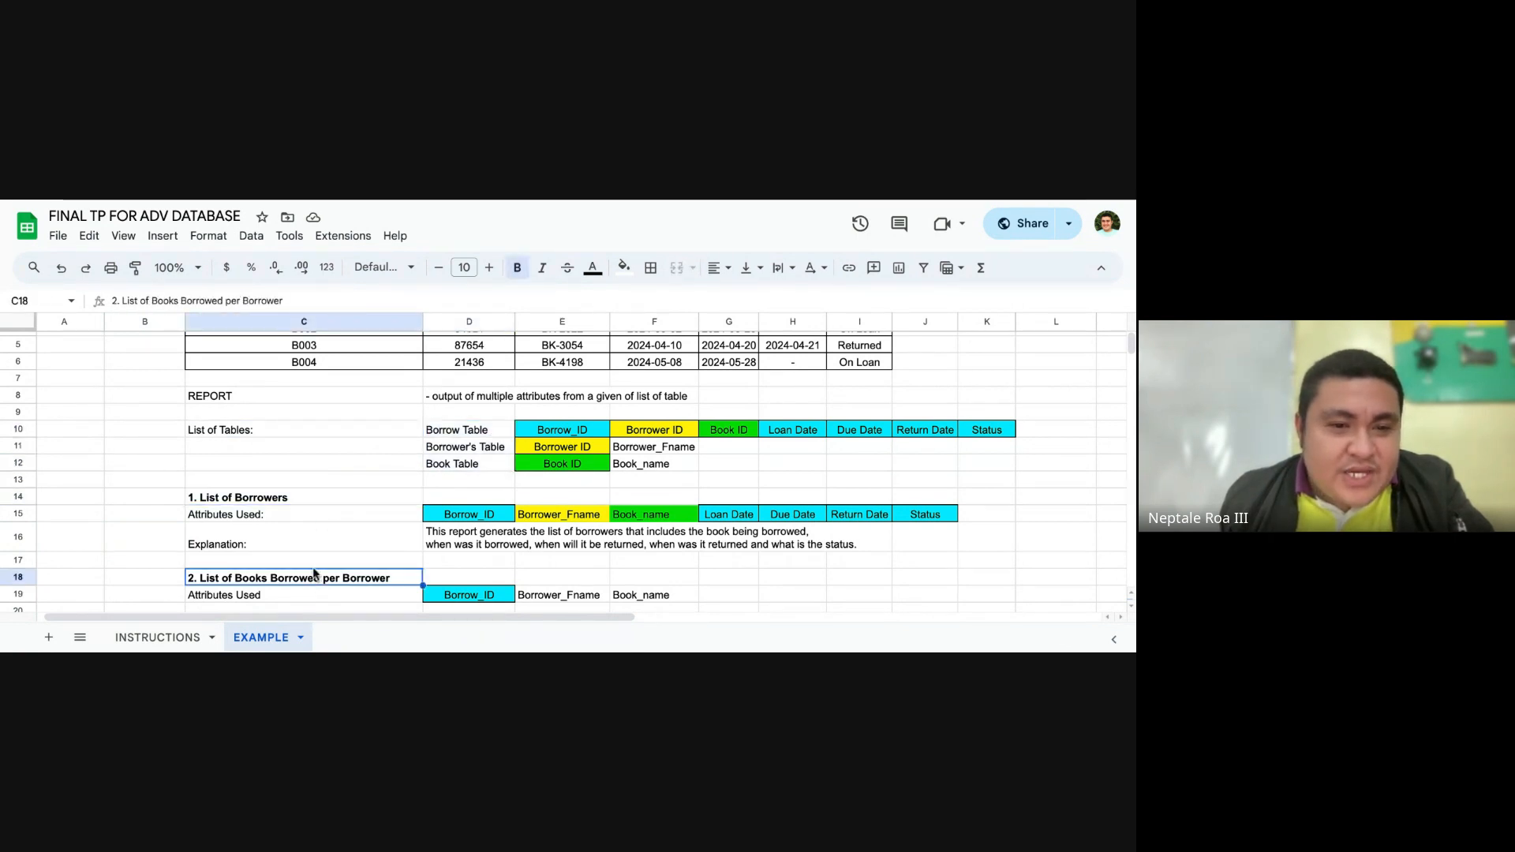
scroll(320, 544, down, 2)
click(313, 507)
click(316, 551)
scroll(329, 540, down, 2)
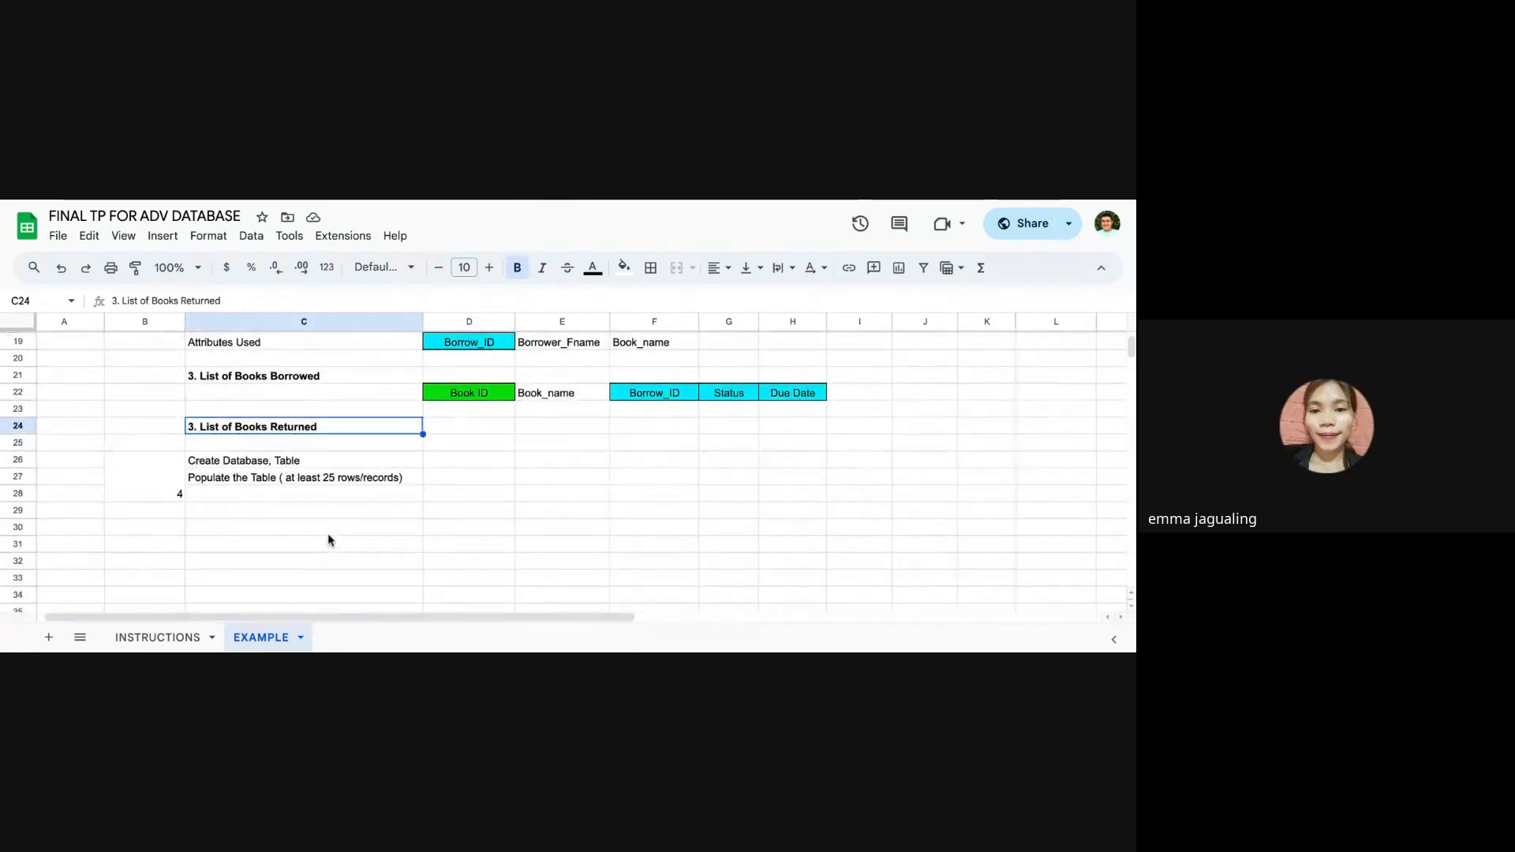
scroll(329, 540, up, 2)
scroll(332, 529, up, 2)
scroll(333, 527, down, 2)
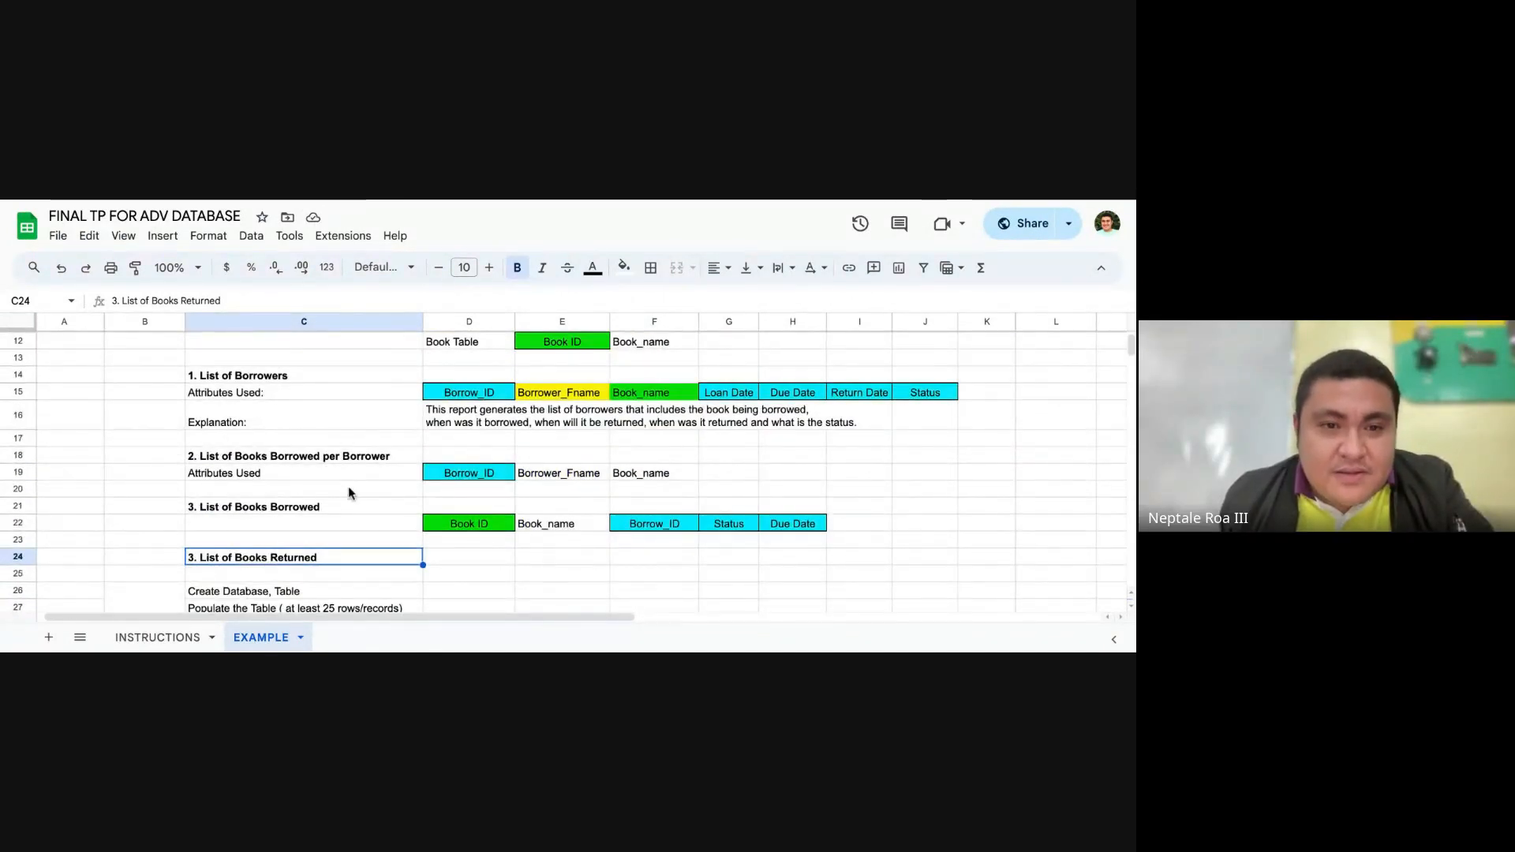
scroll(348, 491, up, 4)
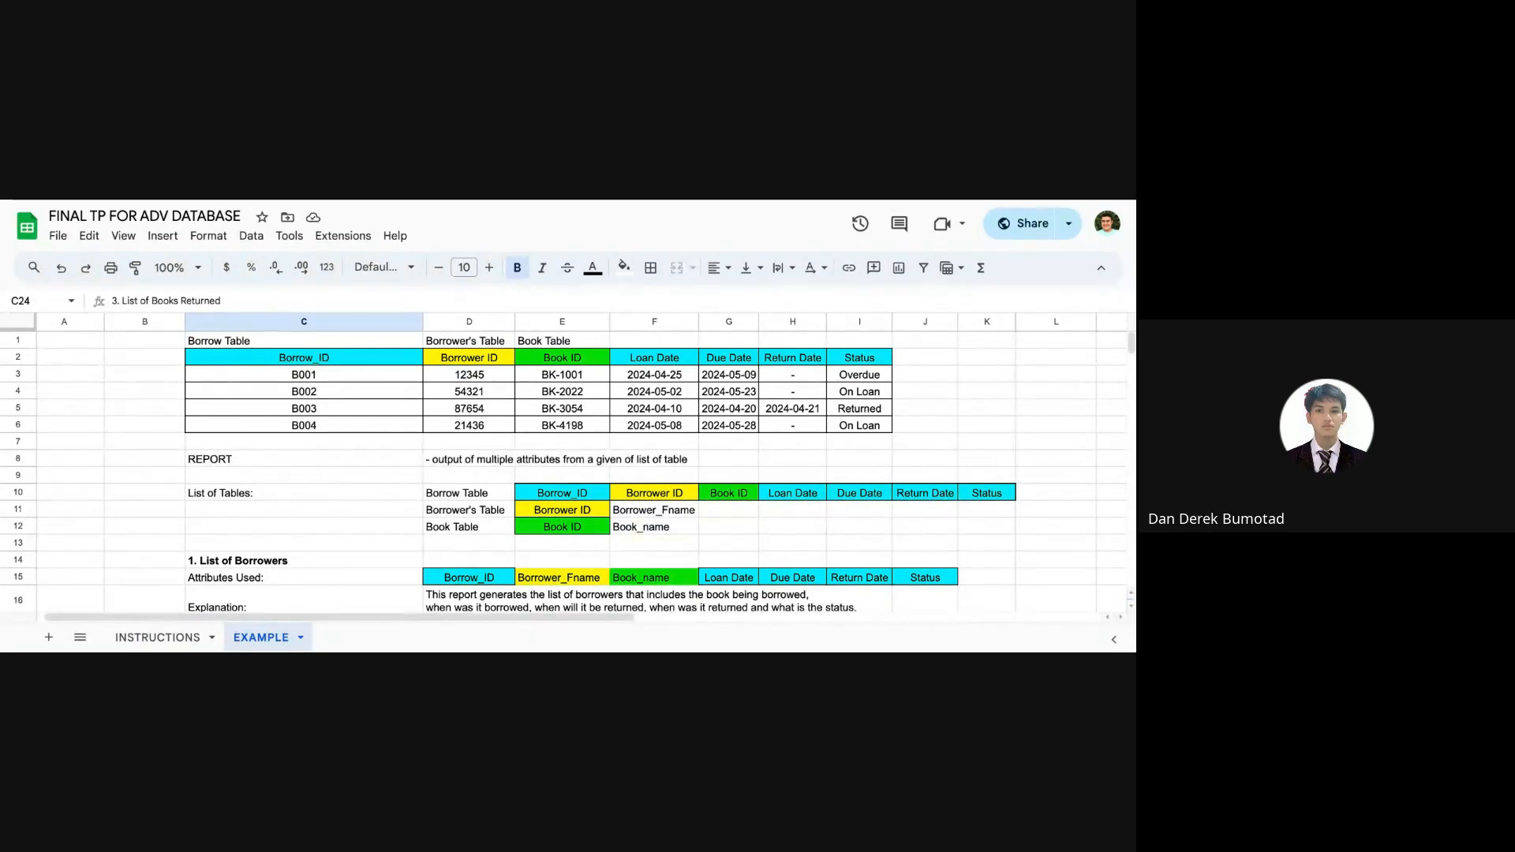
Step: Color the words "each of the member will perform" red in the task 4 specification in C5 on the INSTRUCTIONS sheet
click(161, 637)
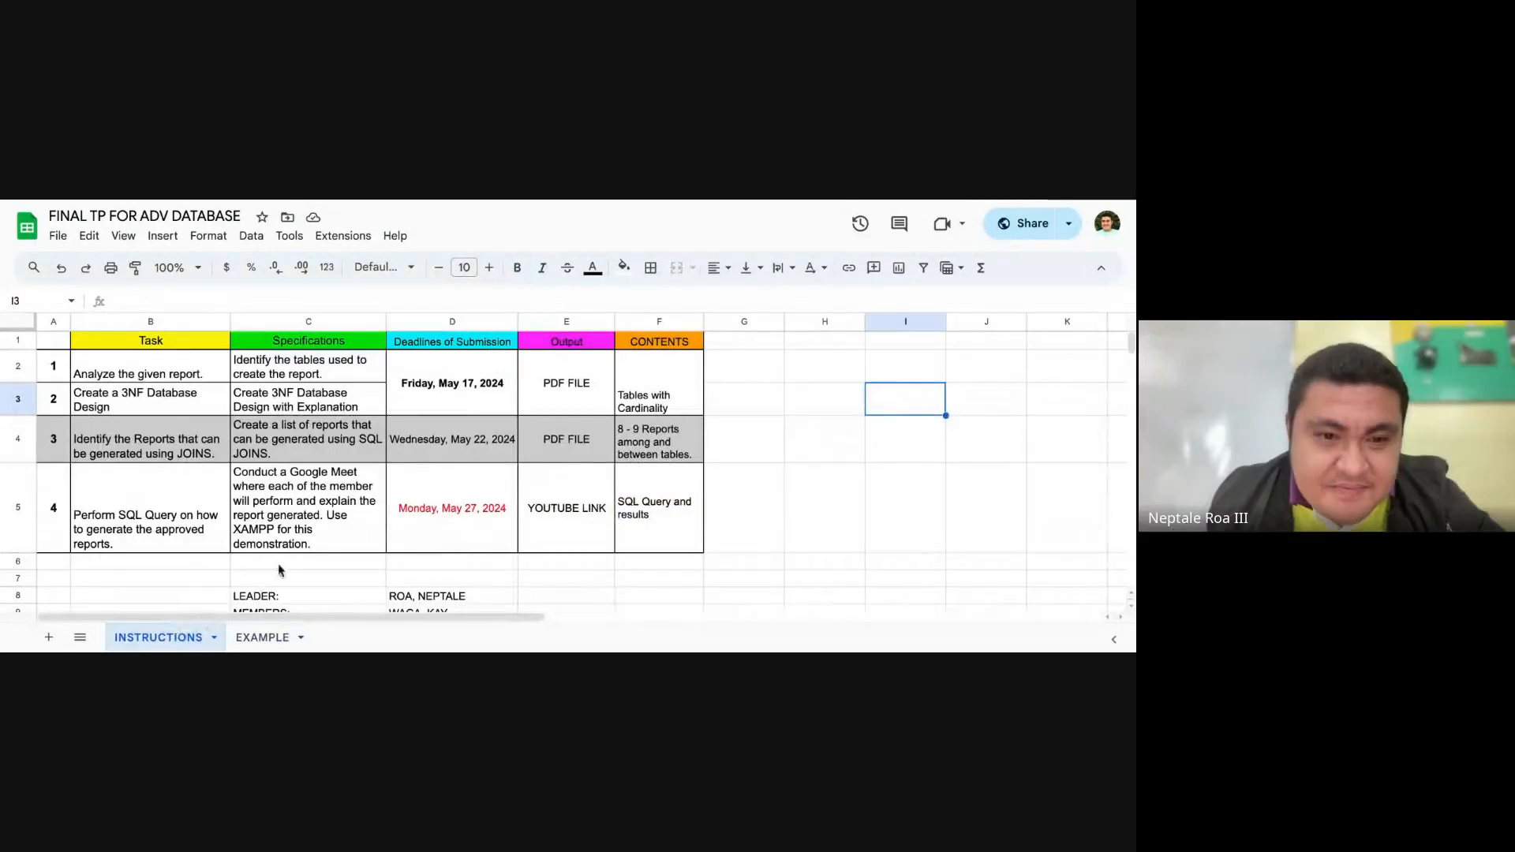
click(304, 493)
double_click(310, 485)
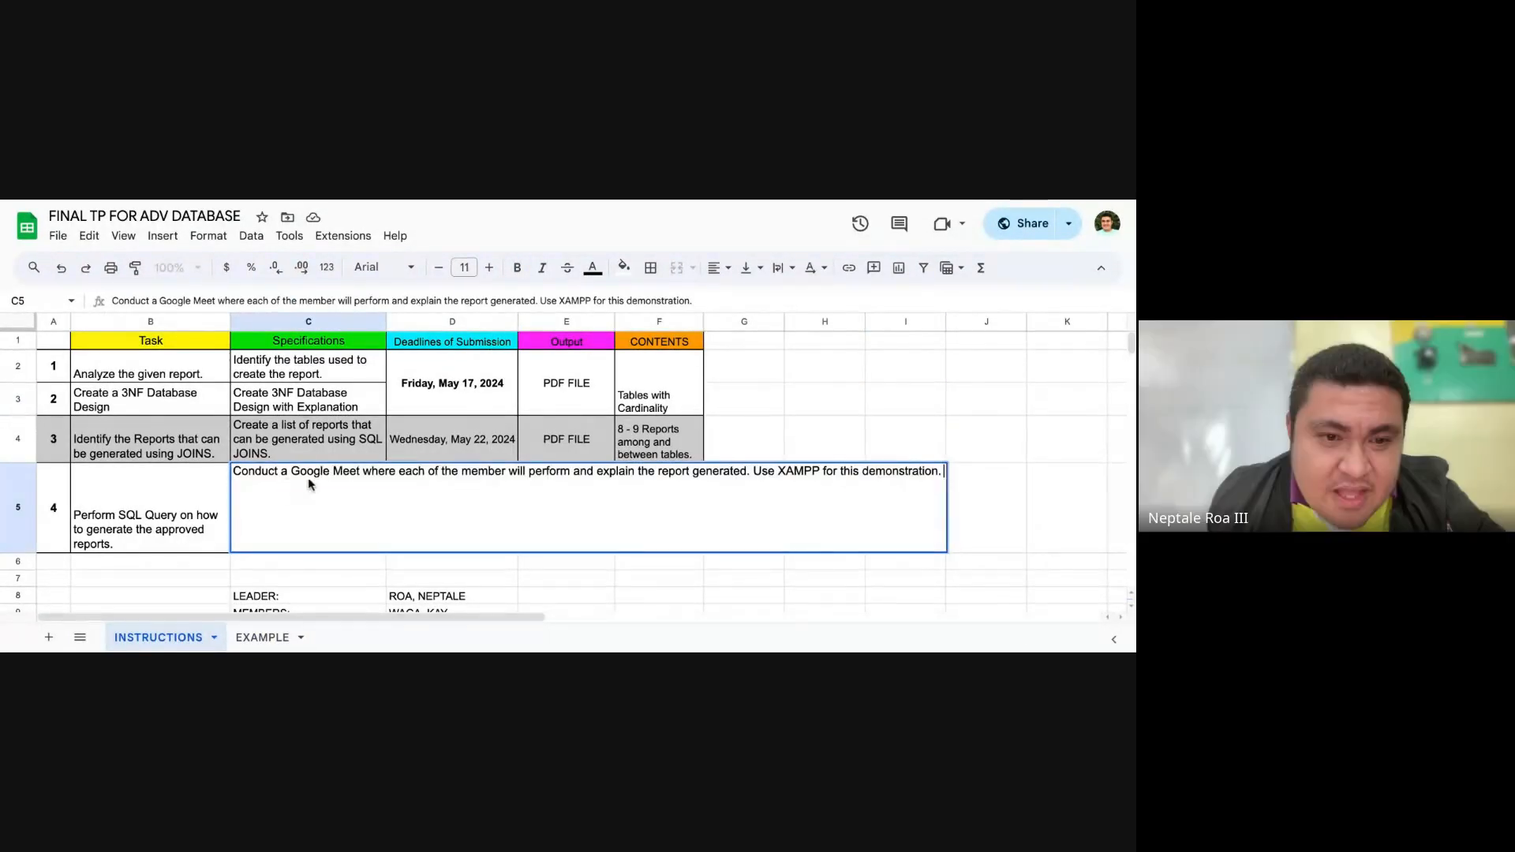
drag(399, 472, 569, 473)
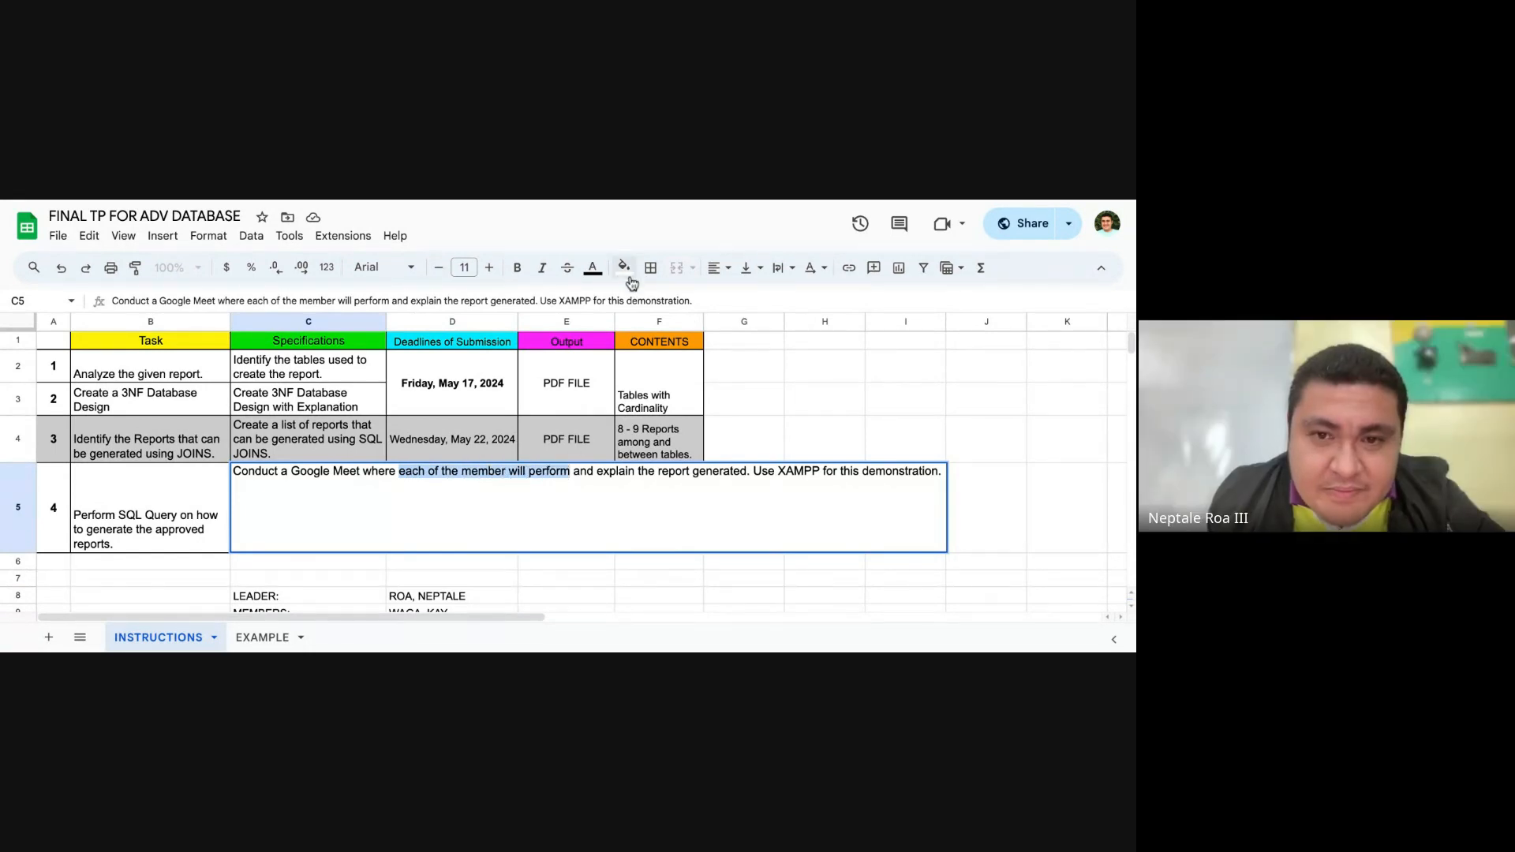
click(593, 268)
click(618, 348)
click(694, 578)
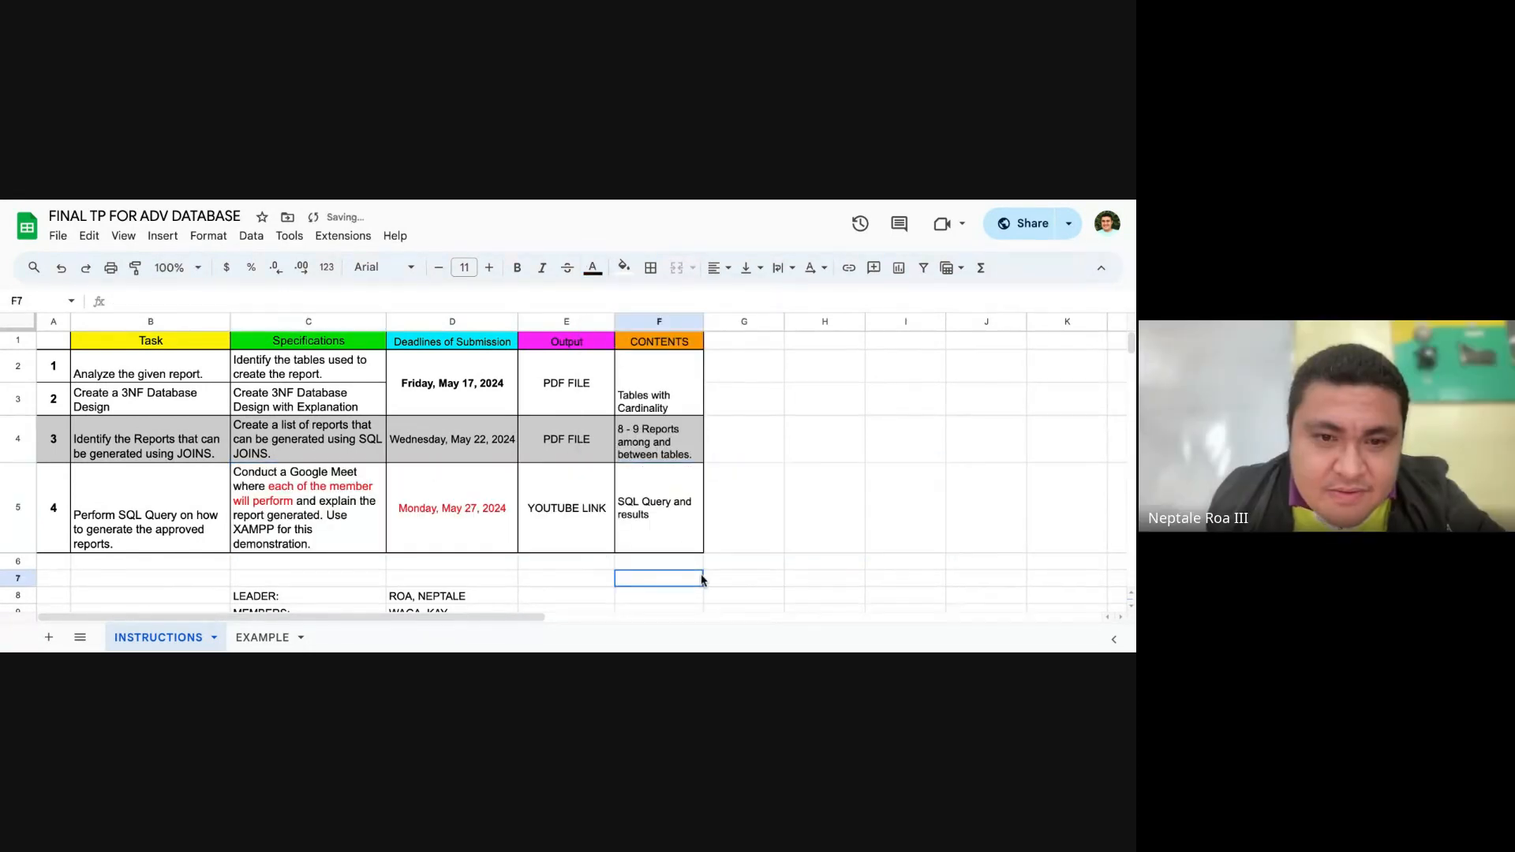
click(370, 530)
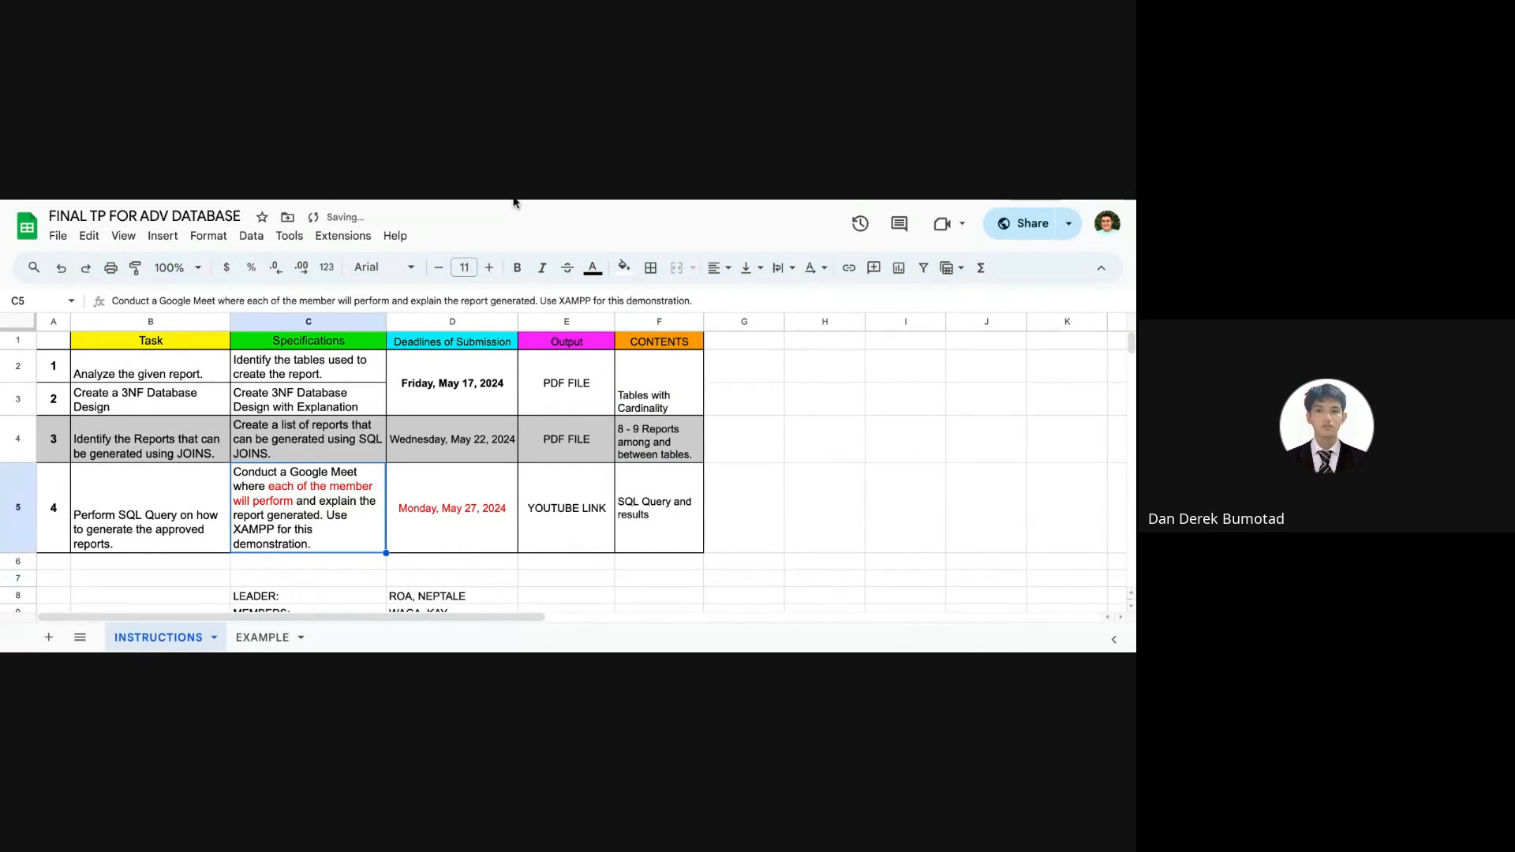